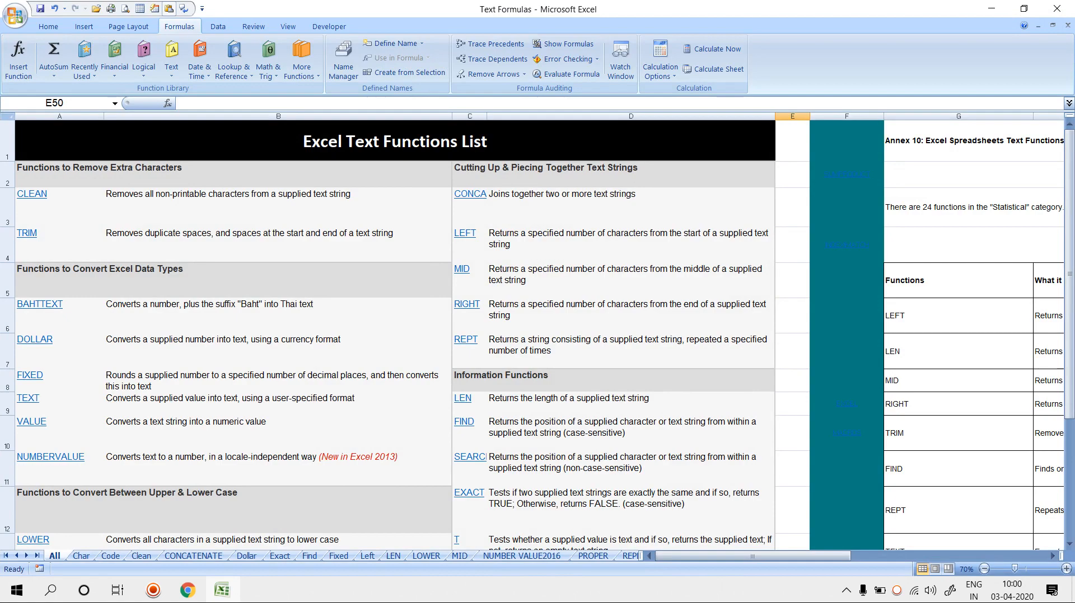
scroll(391, 335, "down", 5)
scroll(392, 336, "up", 5)
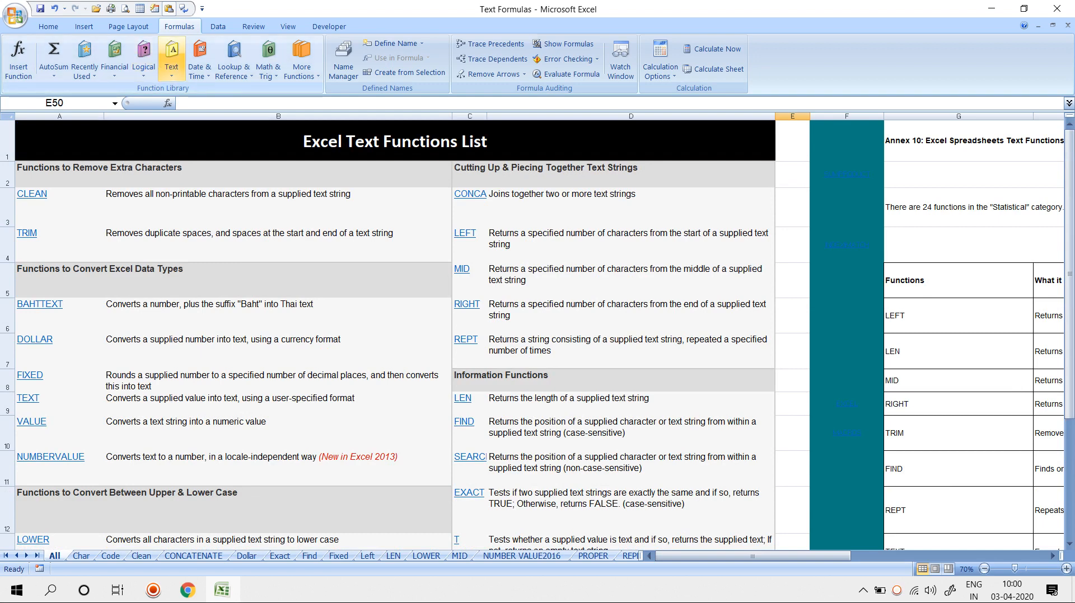
left_click(171, 61)
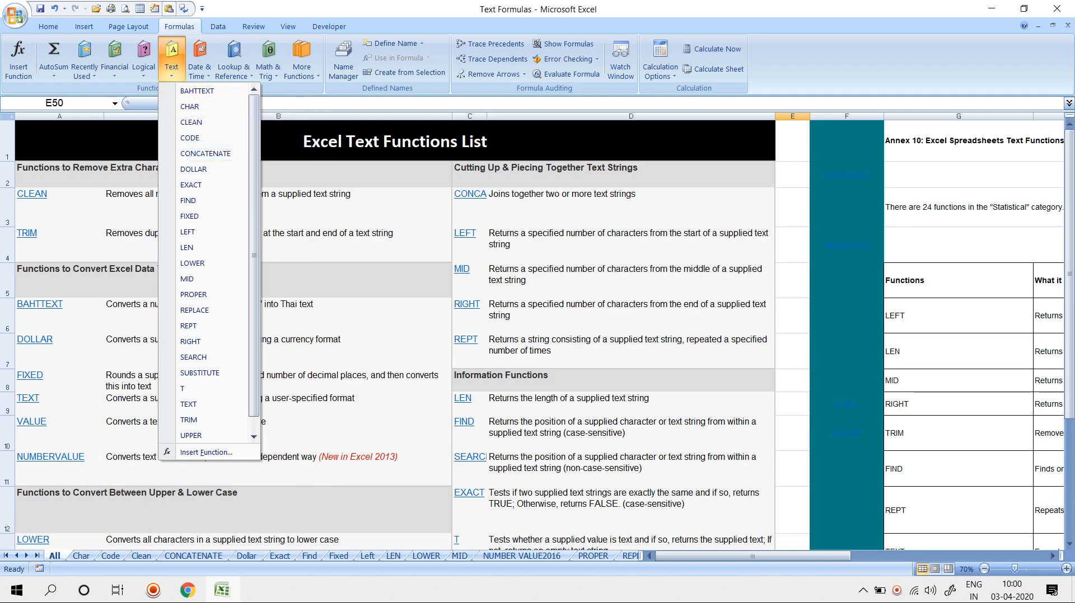
Enter the number 125 in cell B39, in the empty area below the text functions list
scroll(616, 335, "down", 10)
left_click(336, 206)
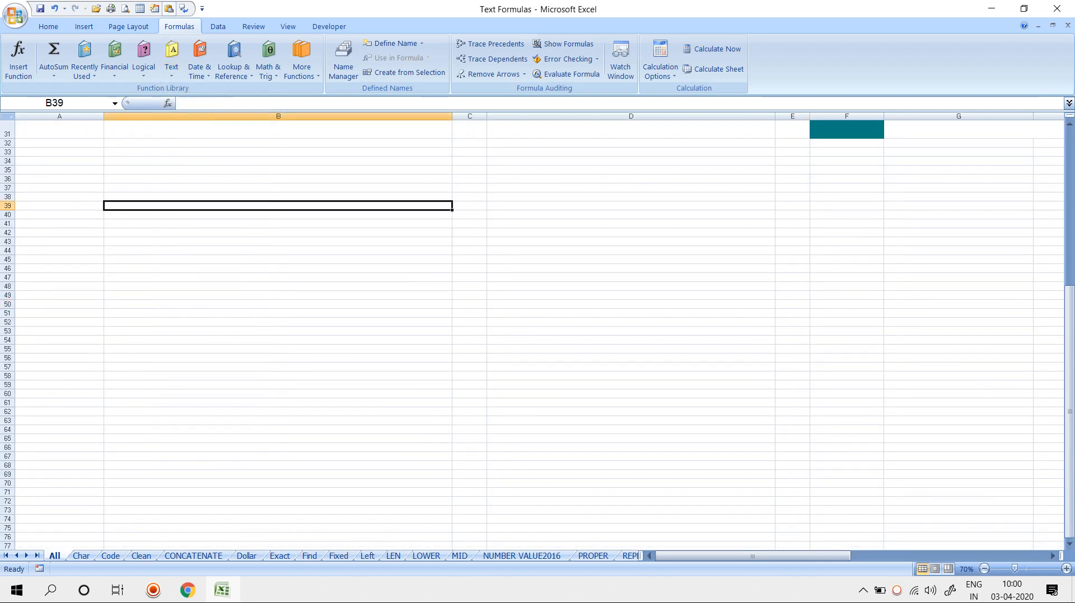
scroll(336, 206, "up", 1)
scroll(336, 206, "down", 1)
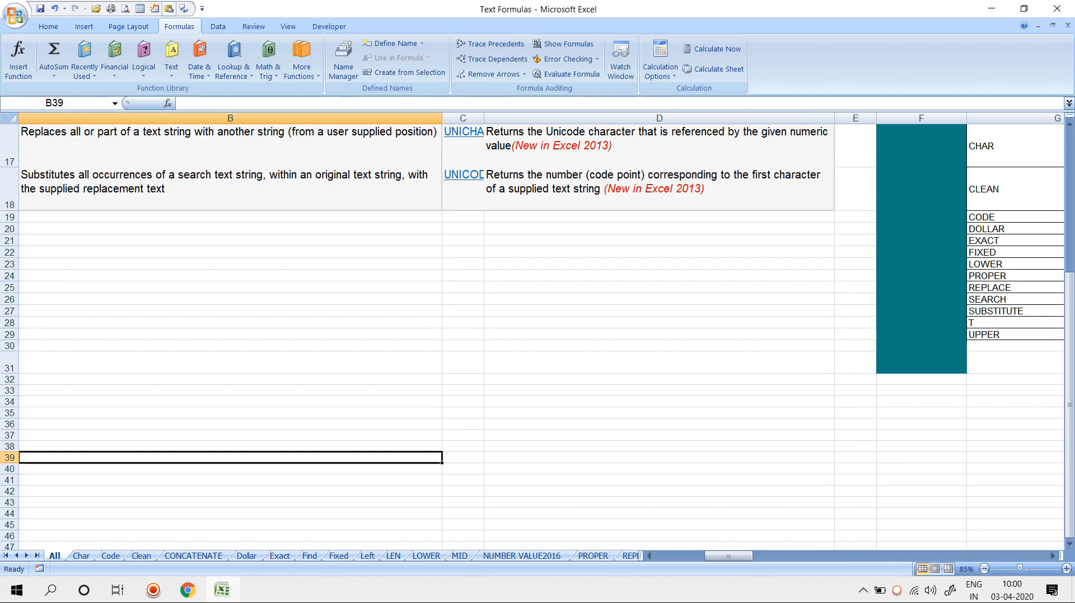
scroll(537, 331, "up", 1)
scroll(538, 336, "down", 3)
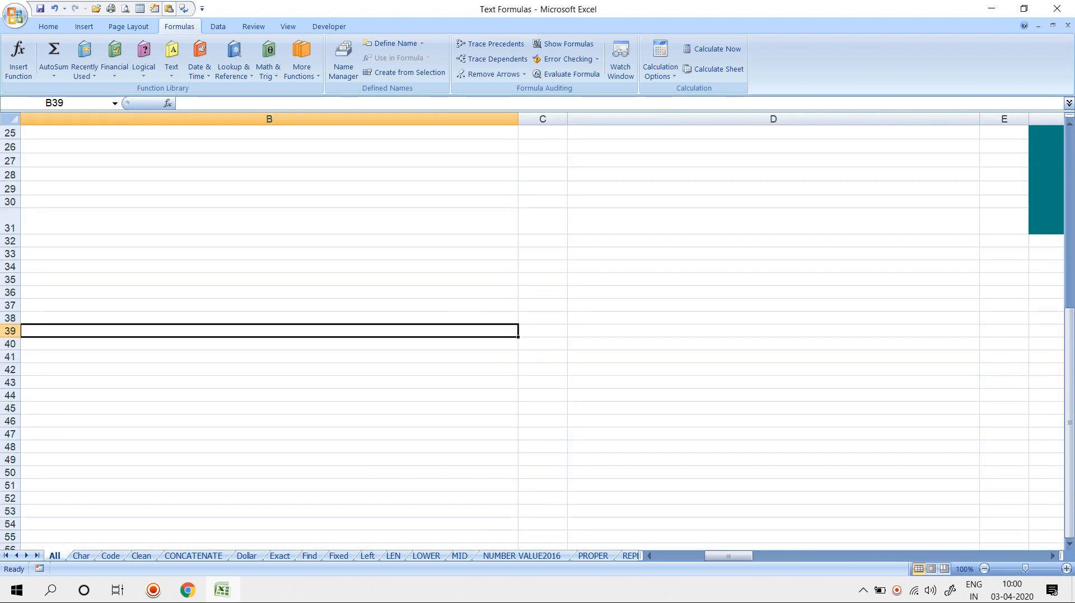
type("125")
key("Return")
Convert the number in B39 to Thai baht text with a BAHTTEXT formula in cell D39
key("Up")
key("Right")
key("Right")
type("=b")
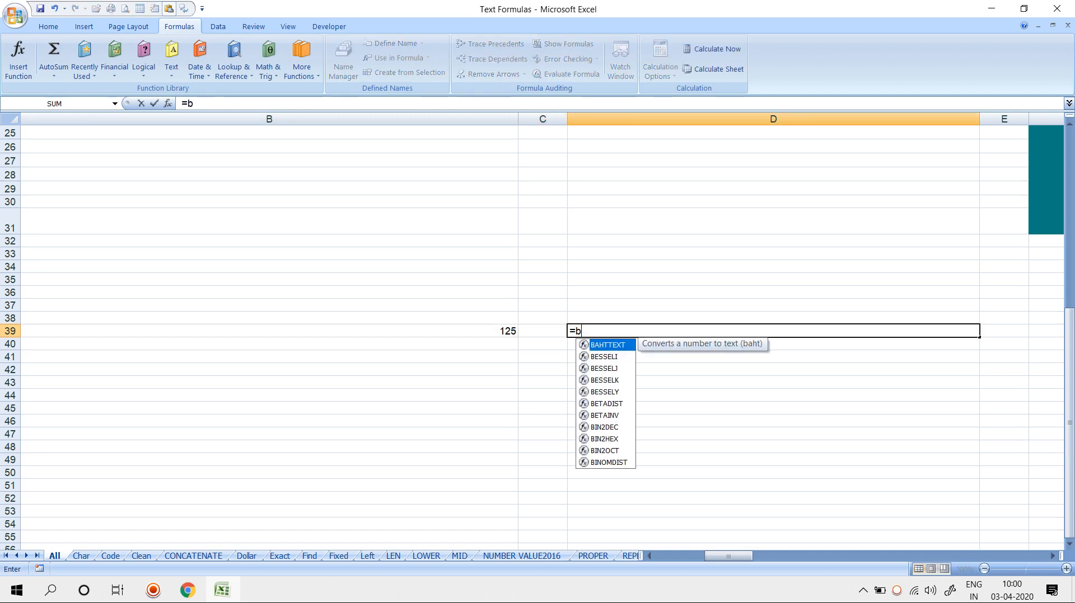
key("Tab")
key("Left")
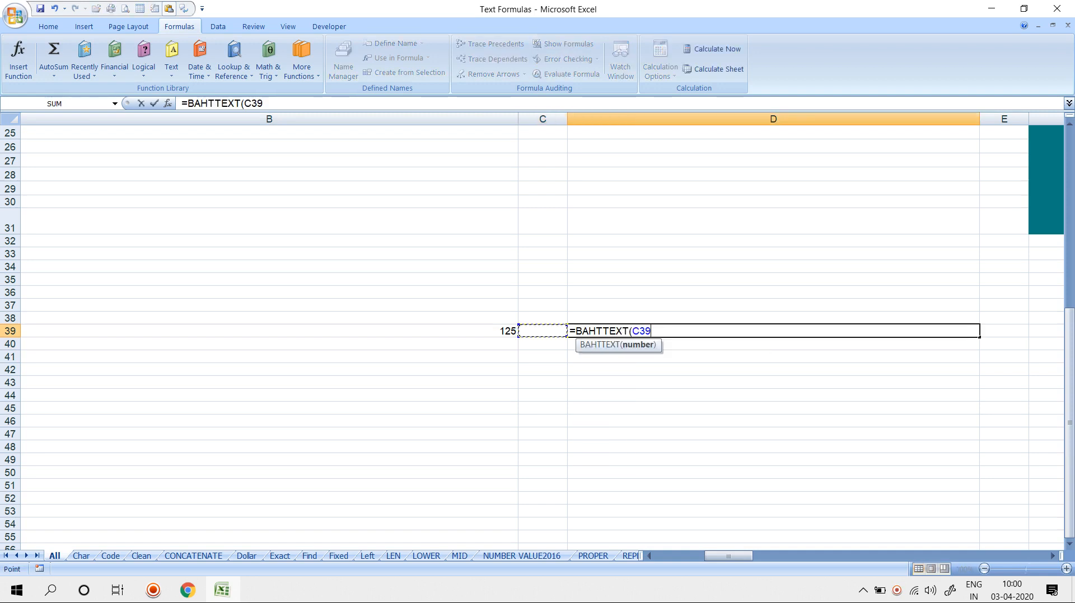
key("Left")
key("Return")
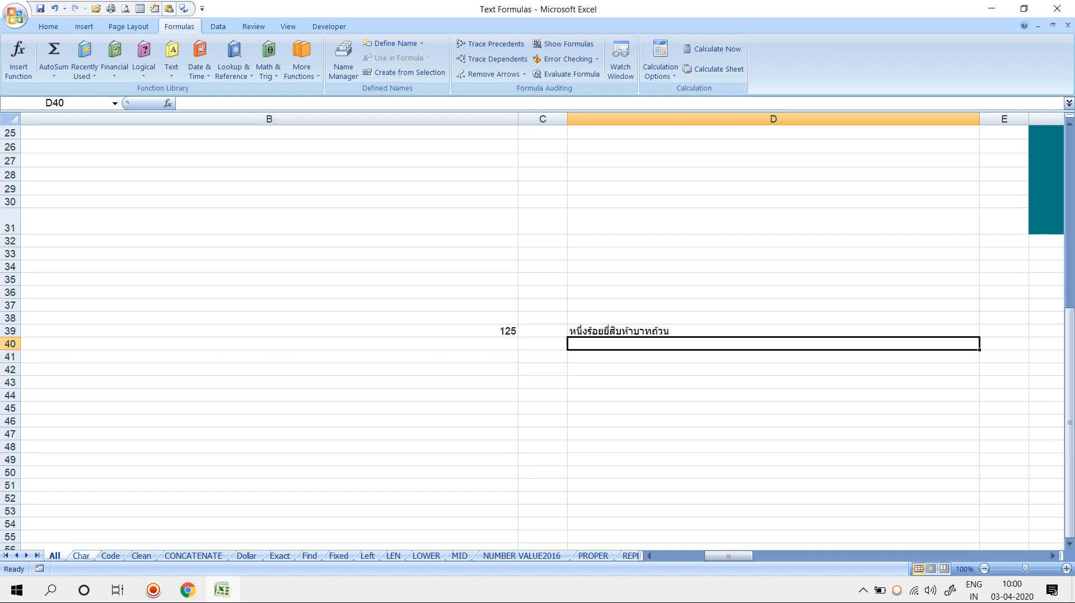
Switch to the Char sheet and look through the list of available text functions
left_click(82, 556)
left_click(144, 59)
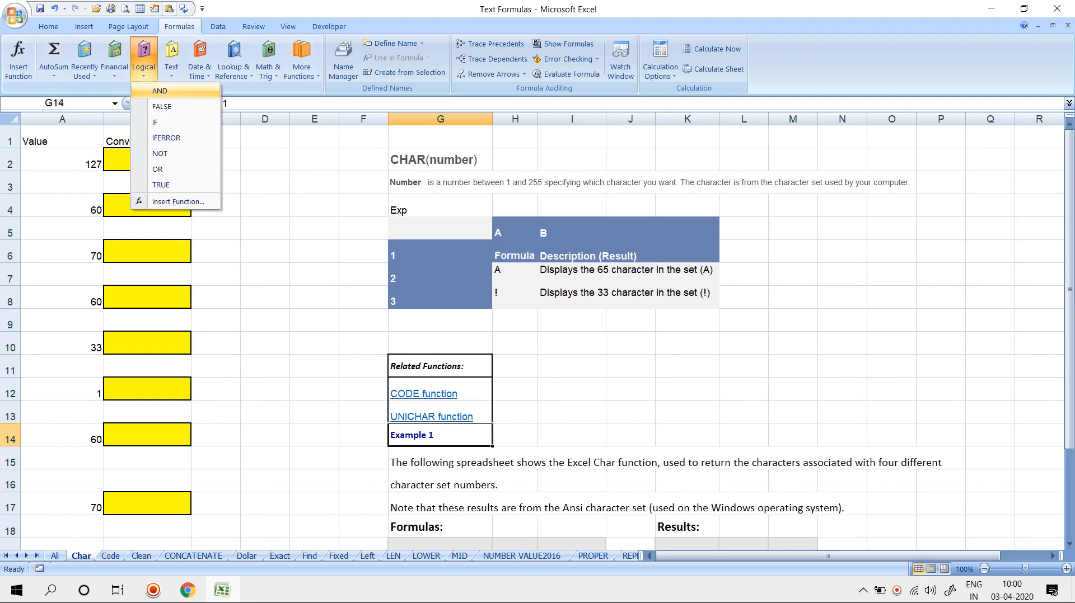
left_click(171, 59)
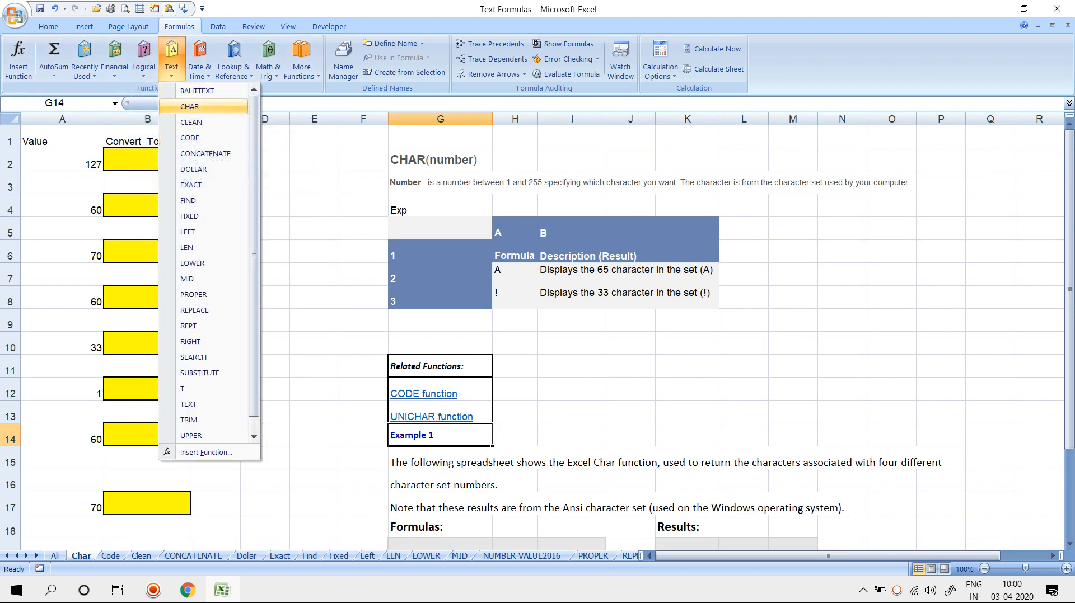
key("Escape")
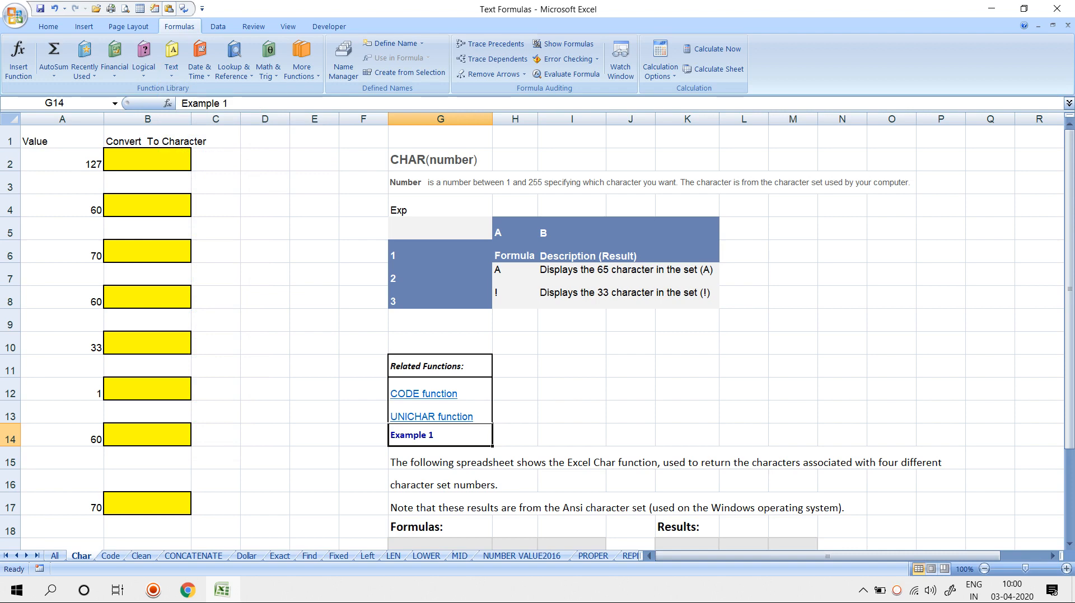
Enter an uppercase A in the empty cell D30 below the CHAR examples
scroll(542, 337, "down", 8)
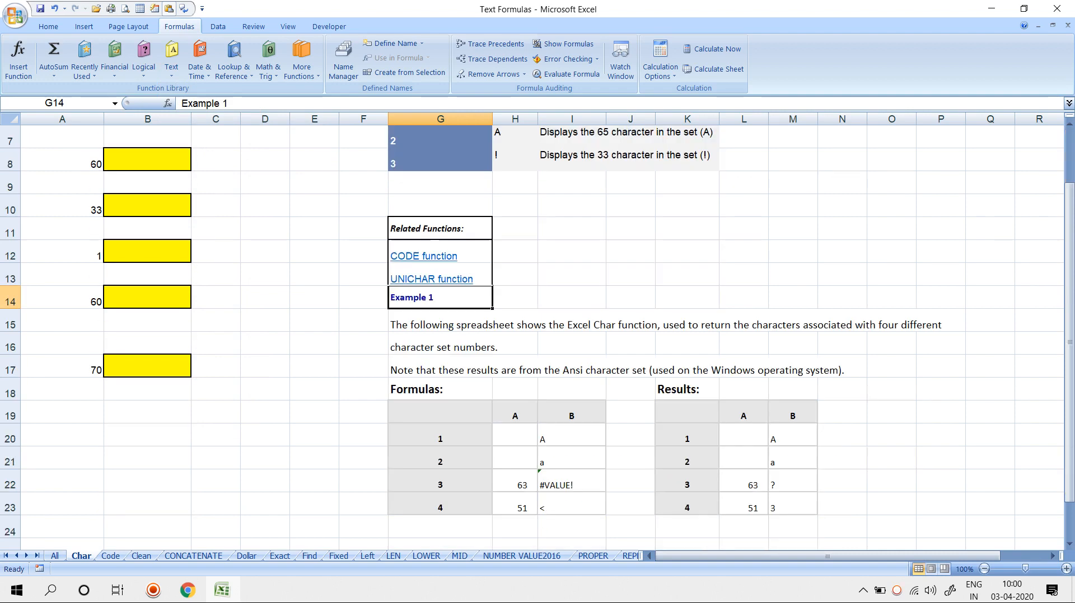
left_click(265, 251)
type("A")
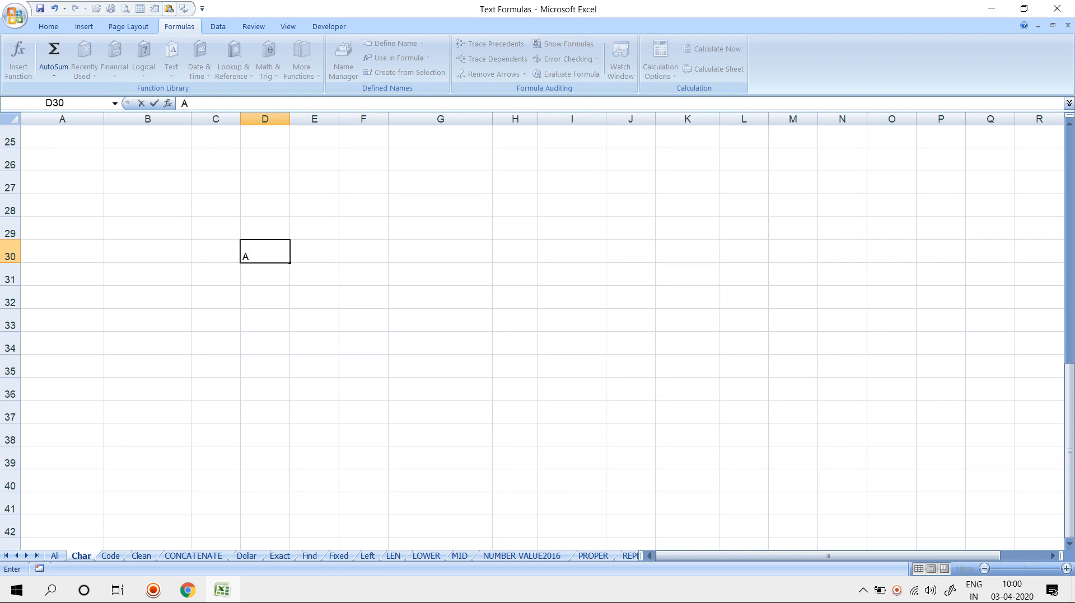
key("Return")
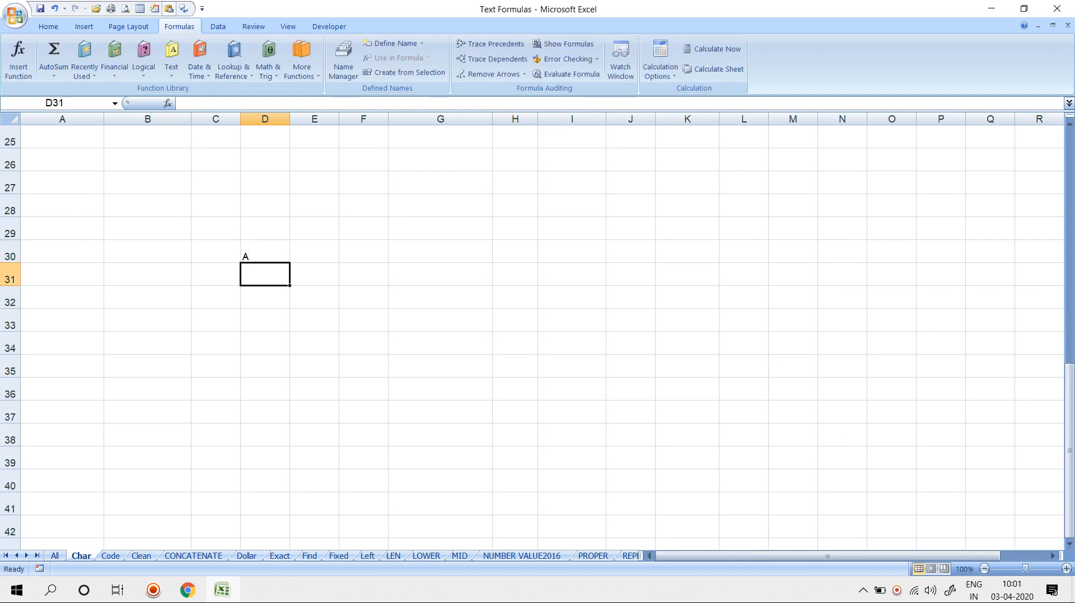
Enter a CODE formula in E30 that returns the character code of the letter in D30
key("Up")
key("Right")
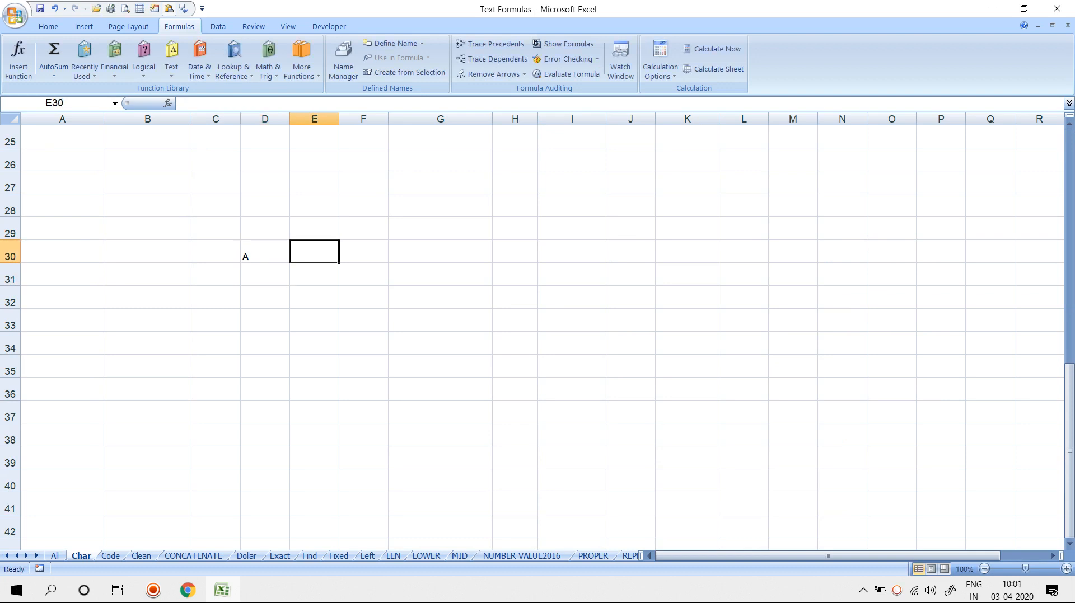
type("=")
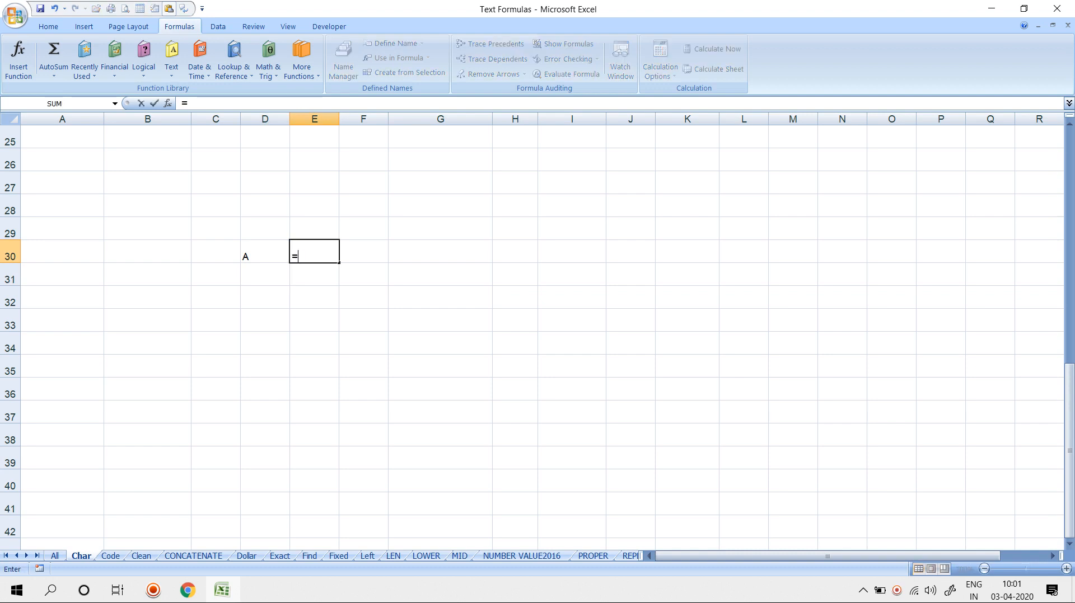
type("CH")
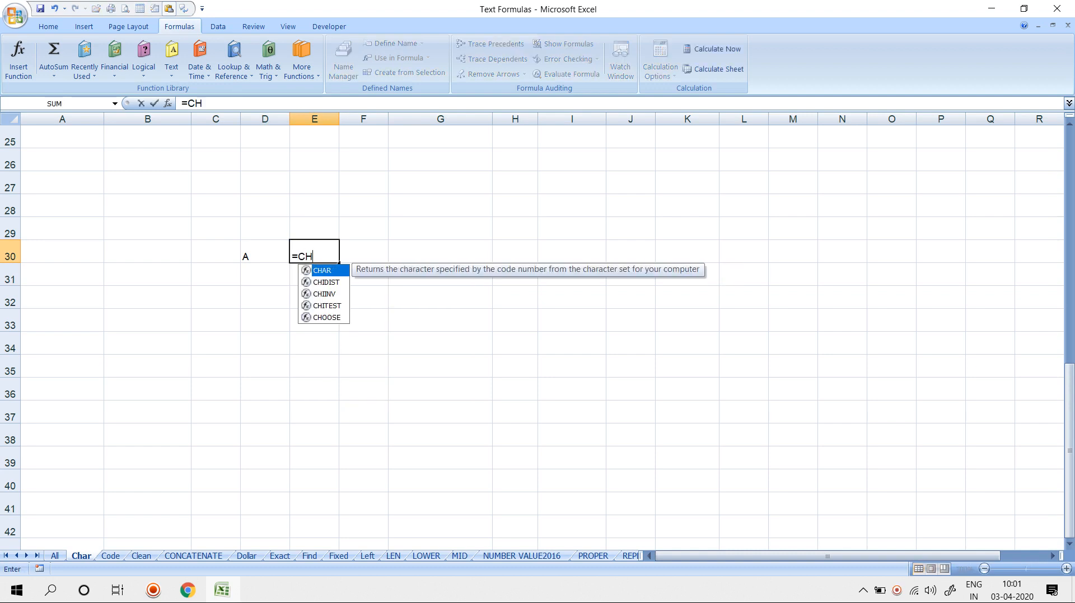
key("BackSpace")
type("O")
key("Tab")
key("Left")
key("Return")
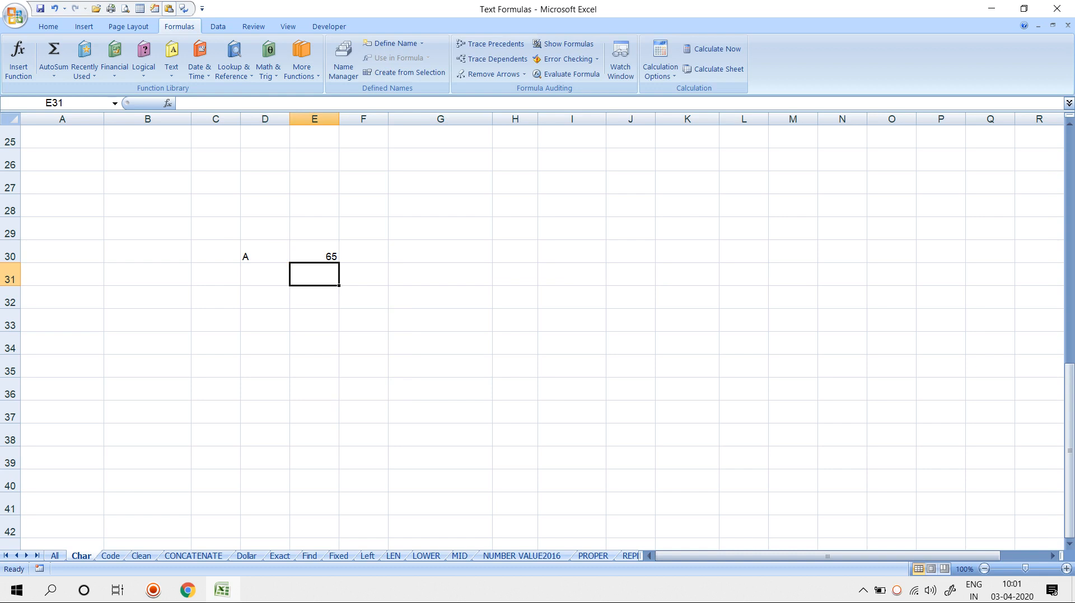
Replace the letter in D30 with a lowercase a to test the CODE formula
key("Up")
key("Left")
type("a")
key("Return")
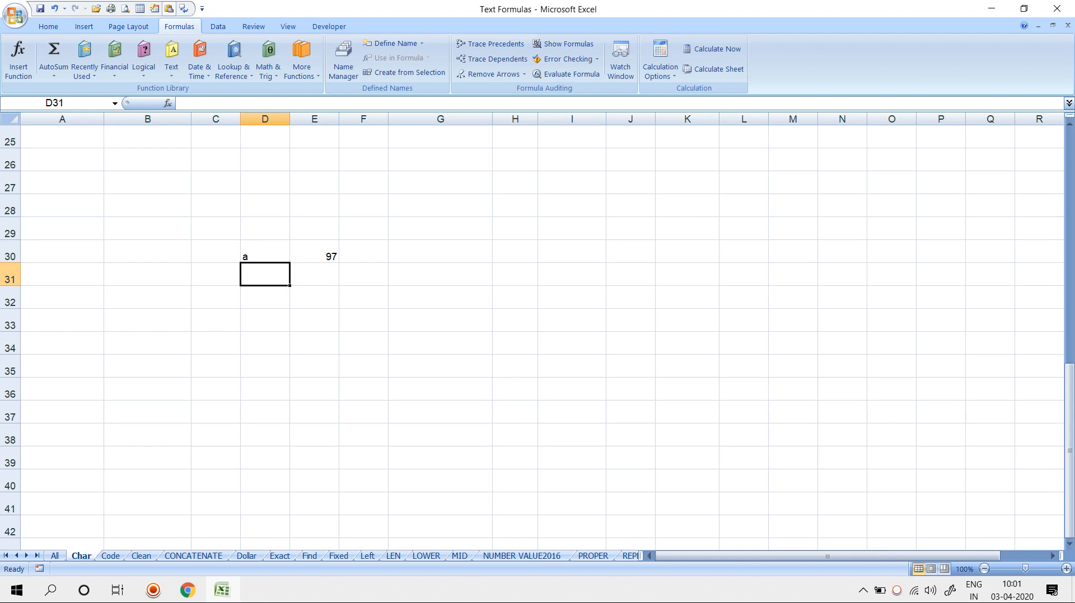
Clear the test letter and its CODE formula from cells D30:E30
key("Left")
key("Right")
key("Up")
key("shift+Right")
key("Delete")
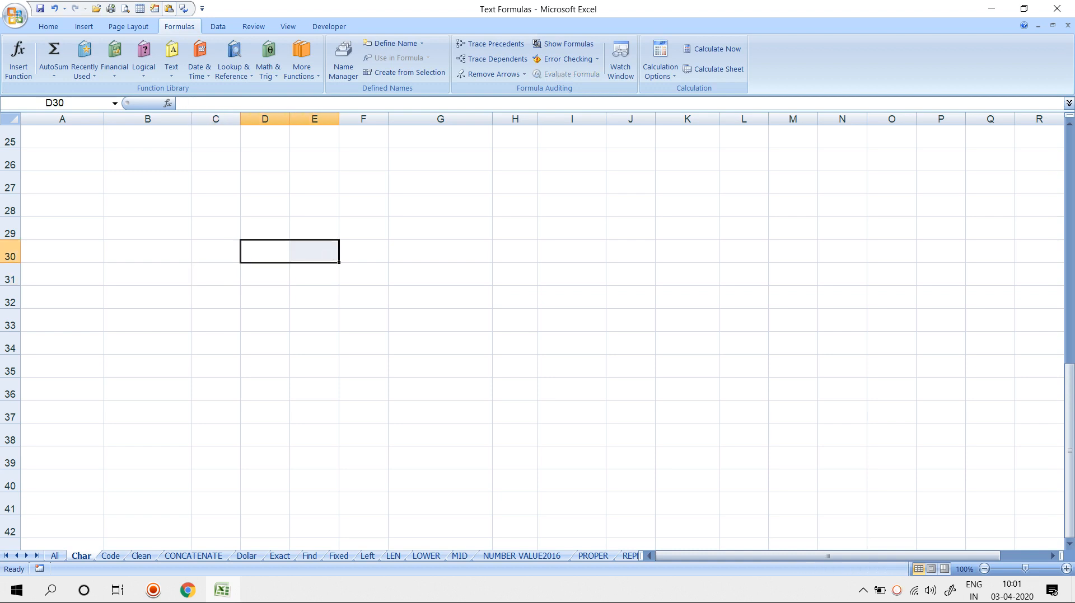
Enter the formula =CHAR(A2) in cell B2 under the Convert To Character heading
scroll(542, 337, "up", 8)
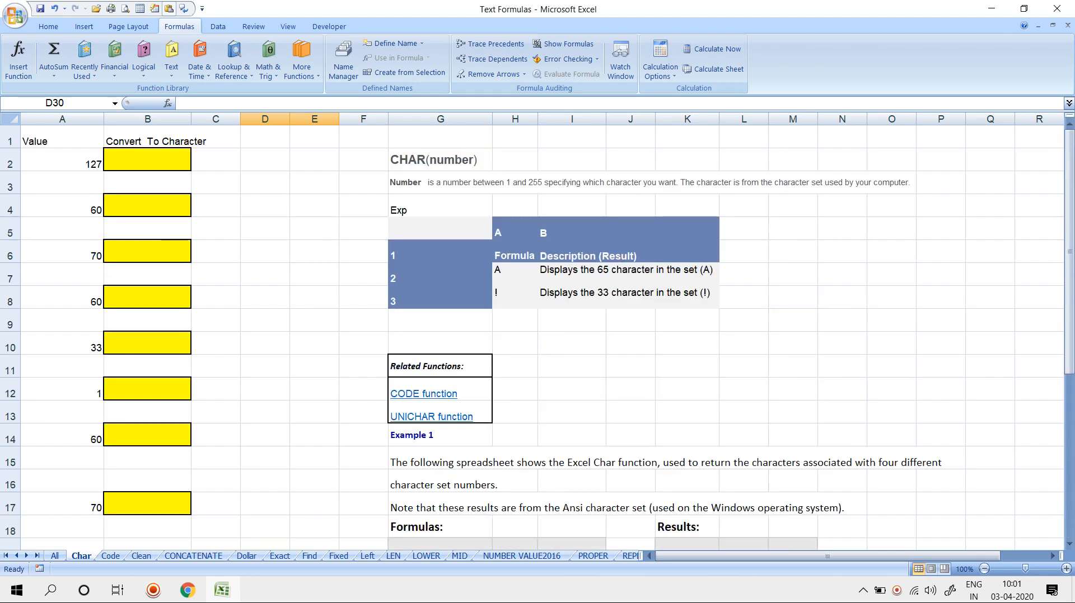
left_click(148, 160)
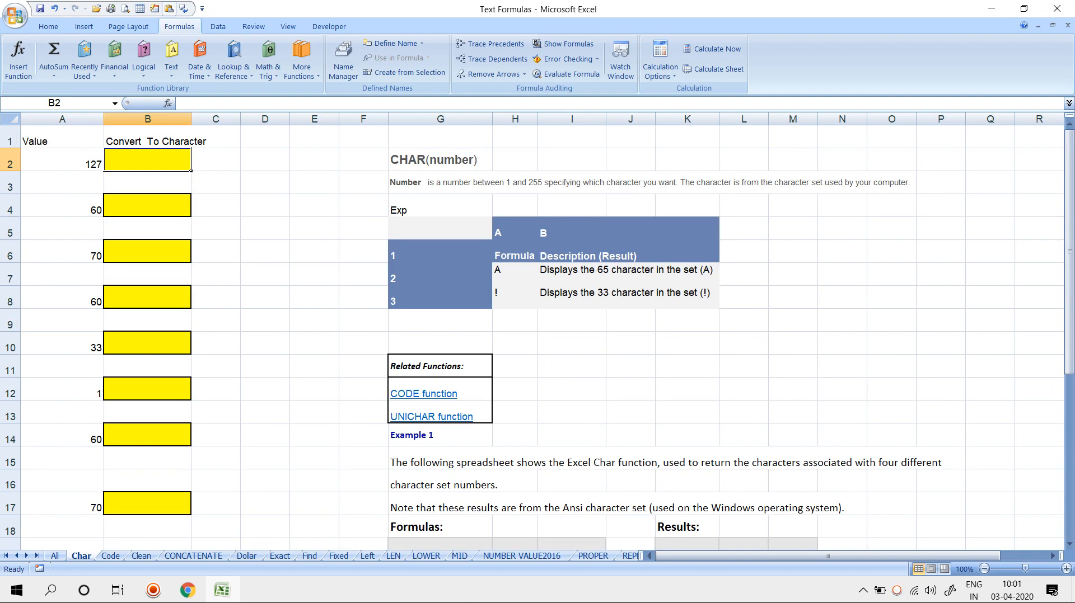
type("=char")
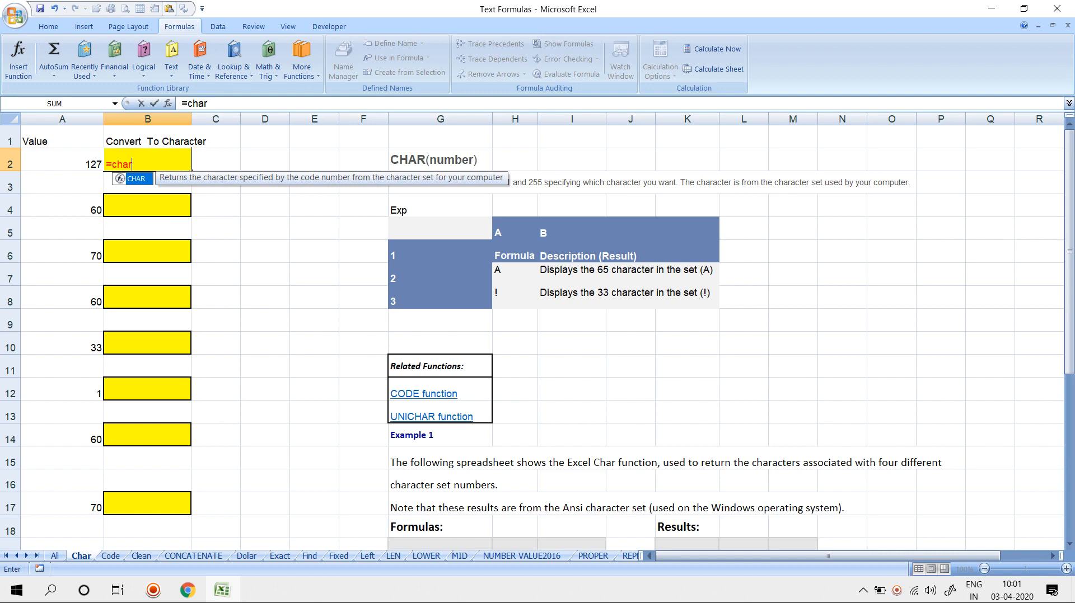
key("Tab")
type("A2")
key("Return")
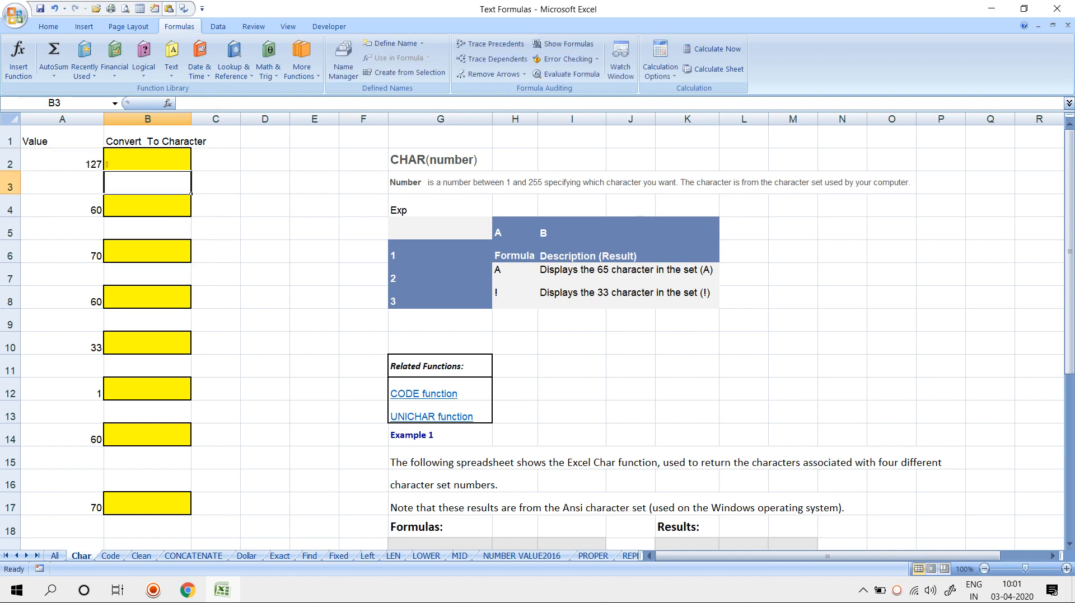
Centre cell B2 vertically and horizontally and make its text bold
key("Up")
left_click(48, 27)
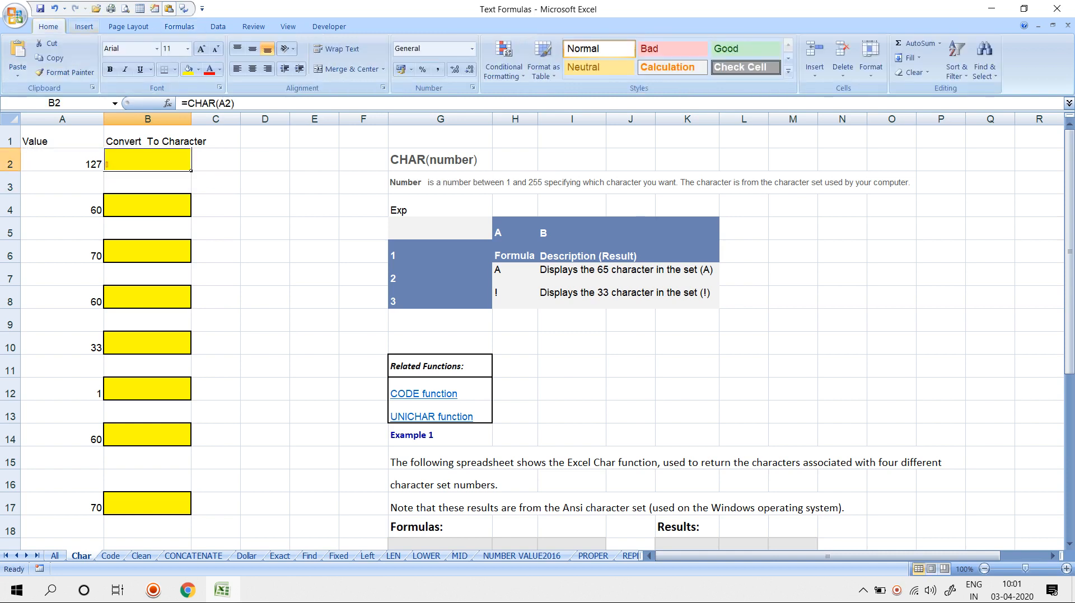
left_click(253, 50)
left_click(252, 69)
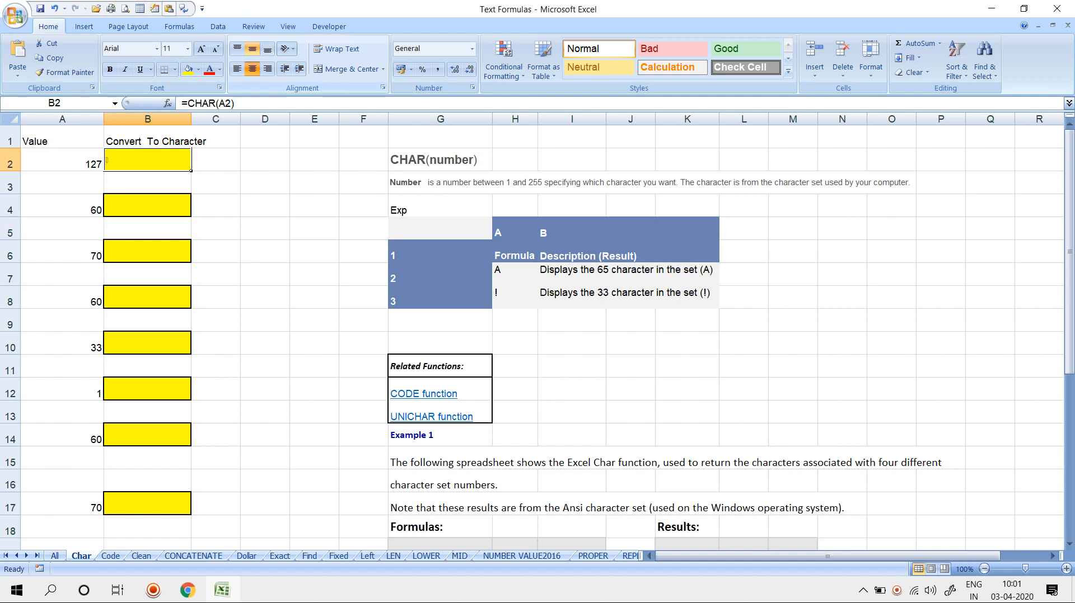
left_click(109, 69)
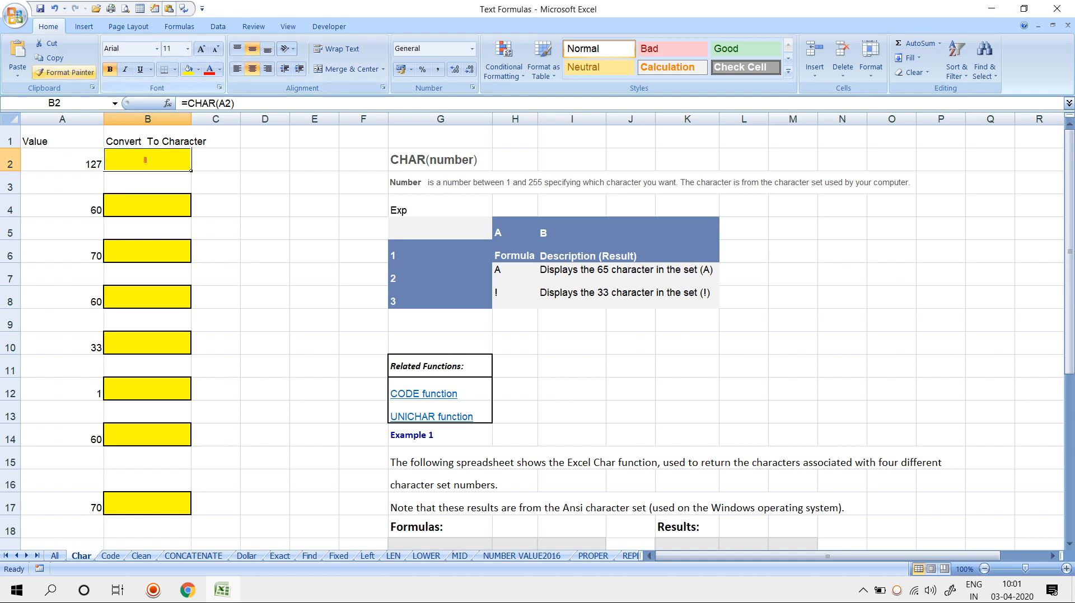
Copy the formatting of B2 to the yellow cells B4, B6, B8, B10, B12, B14 and B17 with Format Painter
left_click(64, 72)
key("Escape")
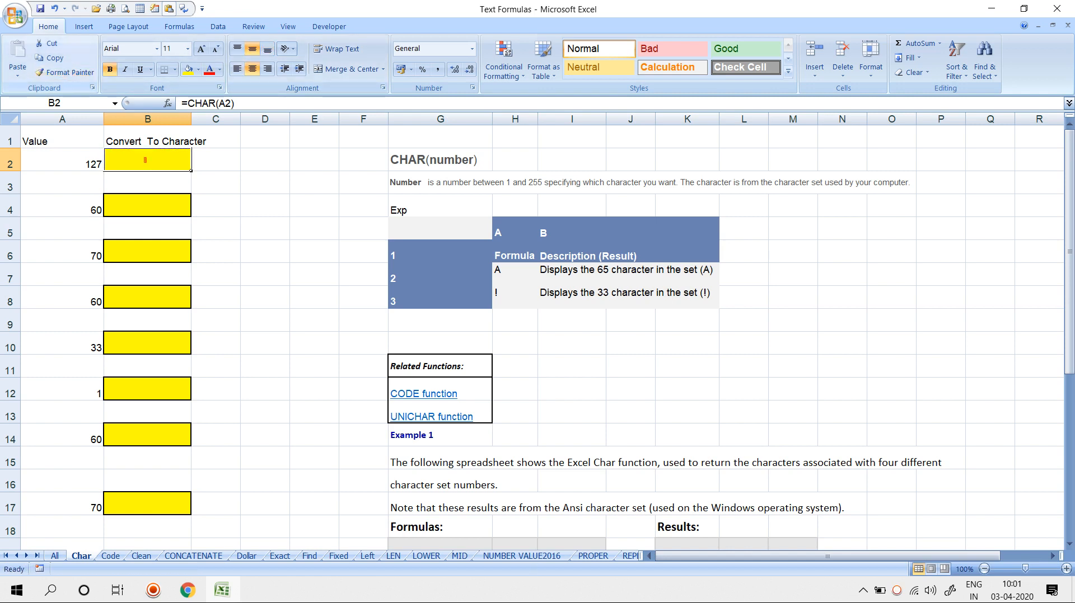
double_click(64, 72)
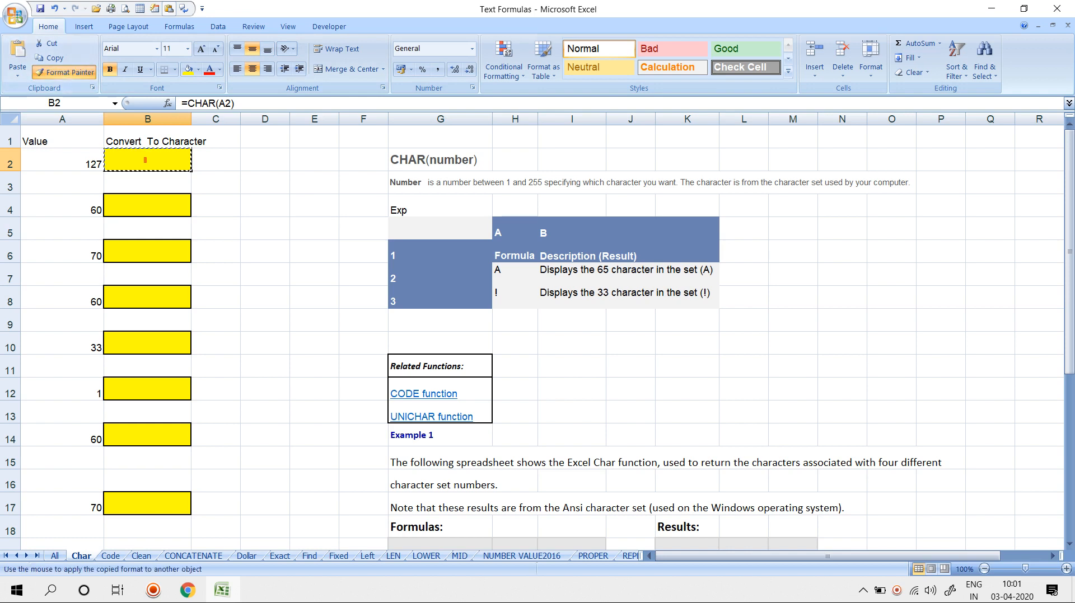
left_click(147, 206)
left_click(147, 251)
left_click(147, 297)
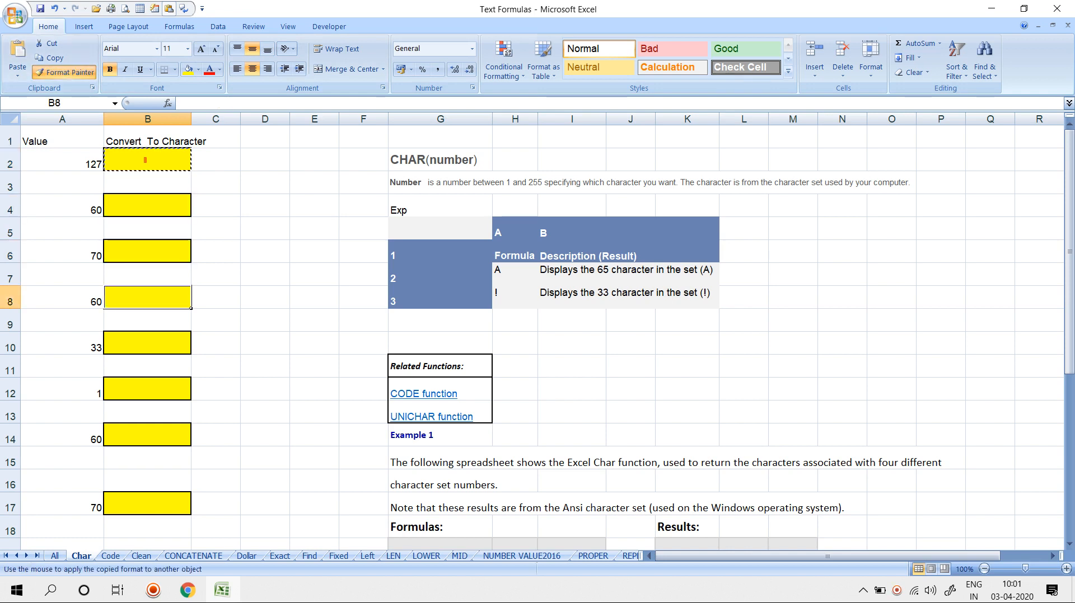
left_click(147, 343)
left_click(147, 389)
left_click(148, 435)
left_click(147, 504)
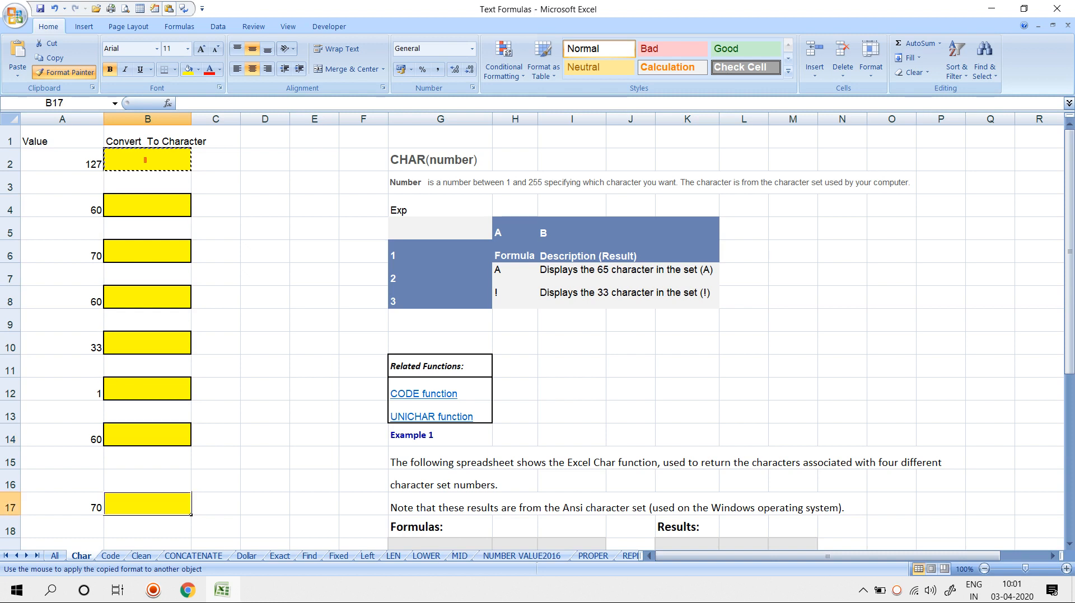
key("Escape")
Enter =CHAR(A4) in cell B4 and =CHAR(A6) in cell B6
left_click(148, 205)
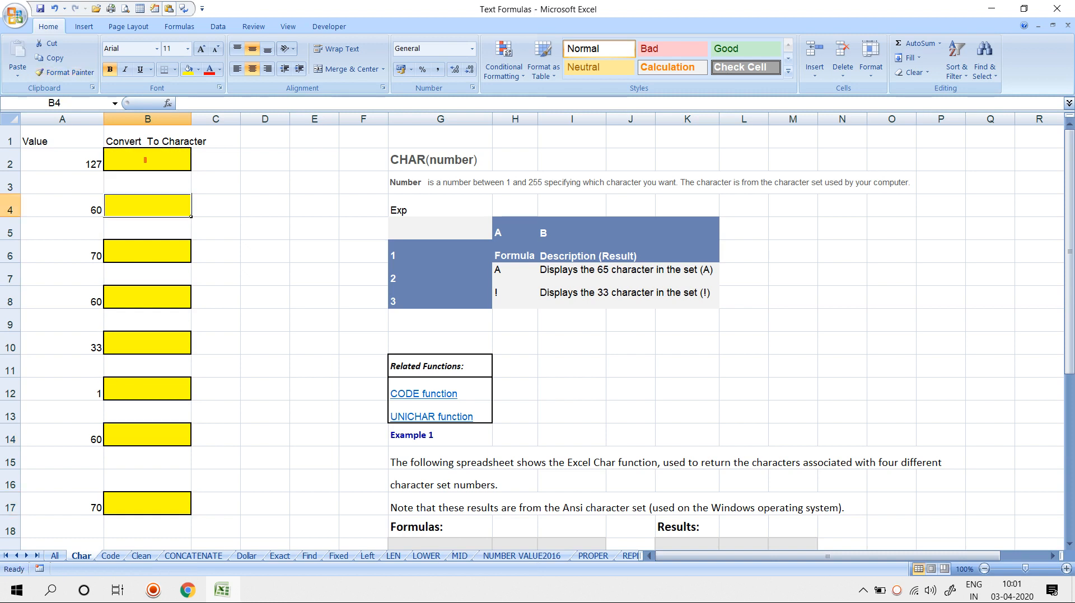
type("=char(a4")
key("Return")
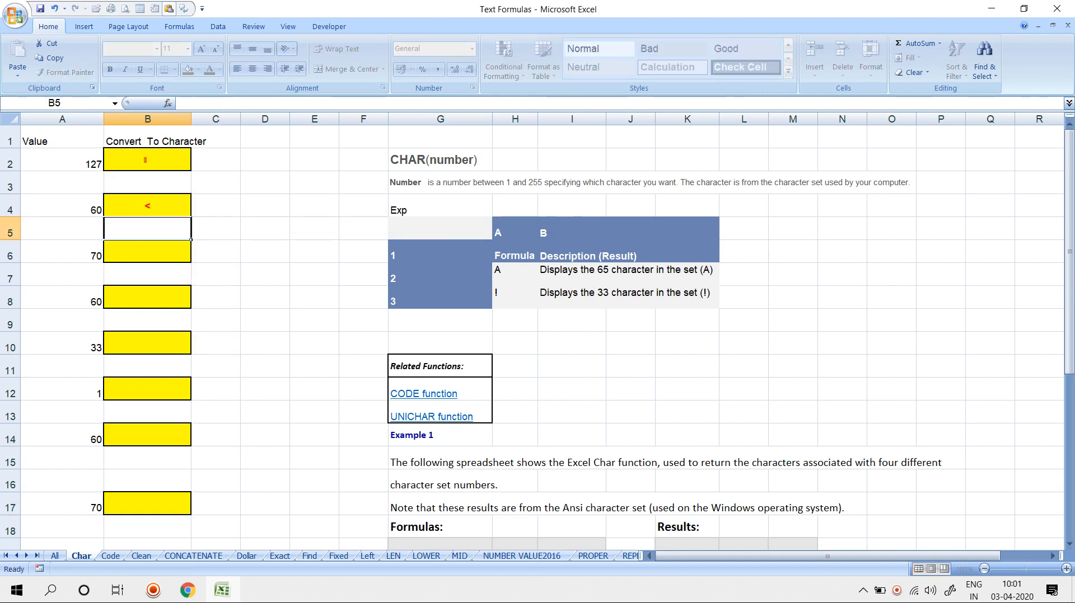
key("Down")
type("=")
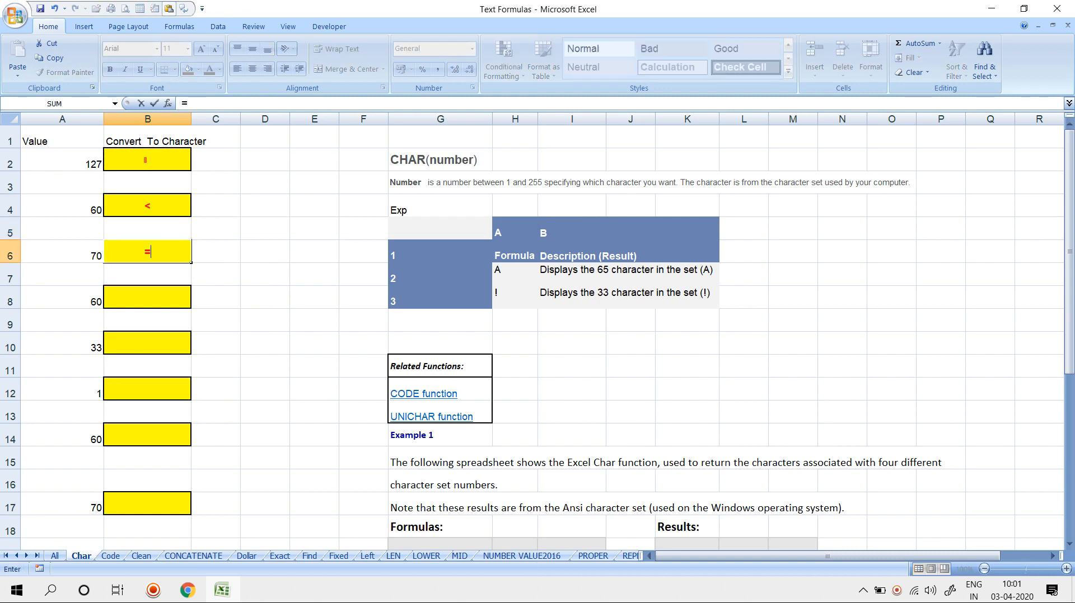
type("char(a6")
key("Return")
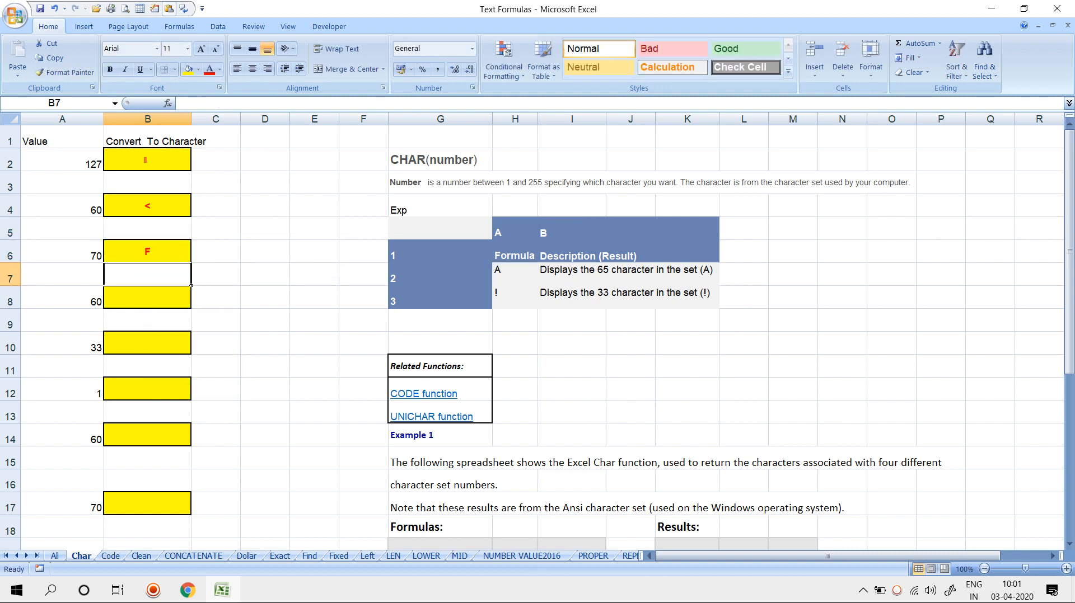
Enter =CHAR(A8) in cell B8 and =CHAR(A10) in cell B10
key("Down")
type("=char")
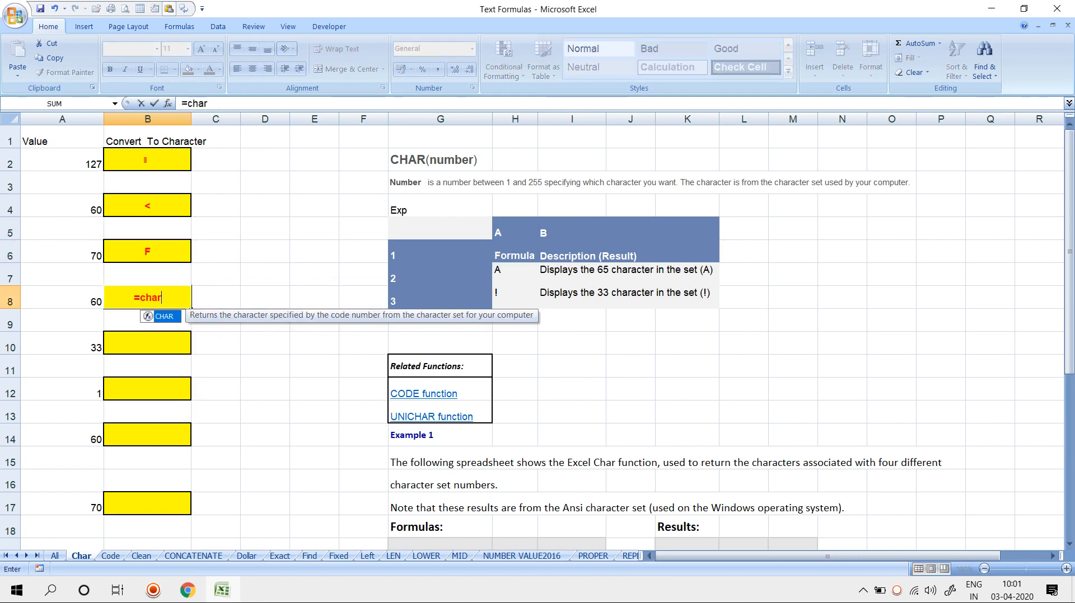
type("(a8")
key("Return")
key("Down")
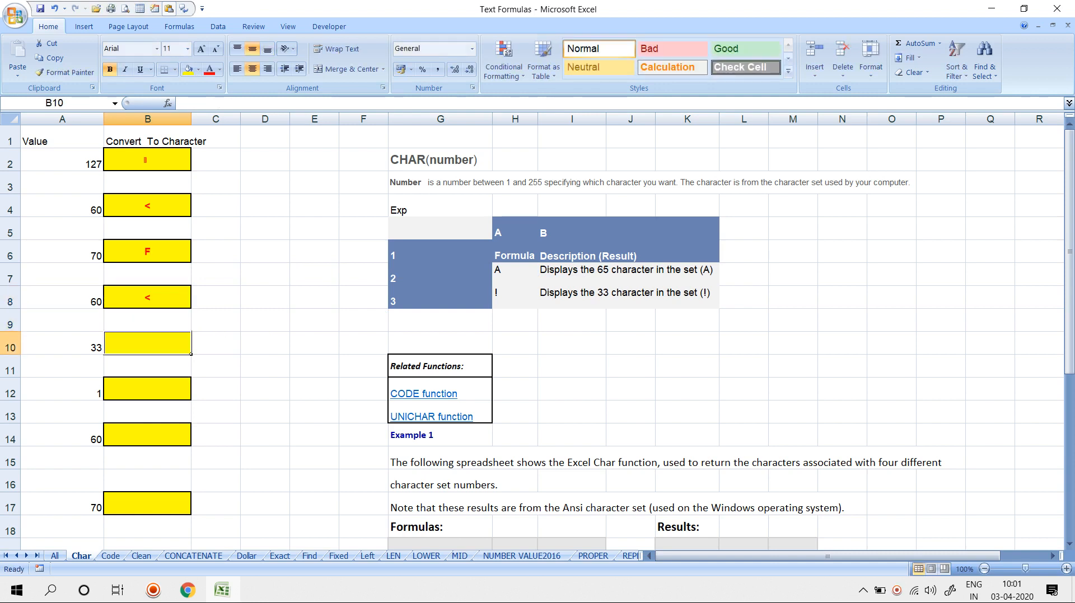
type("=char(a10")
key("Return")
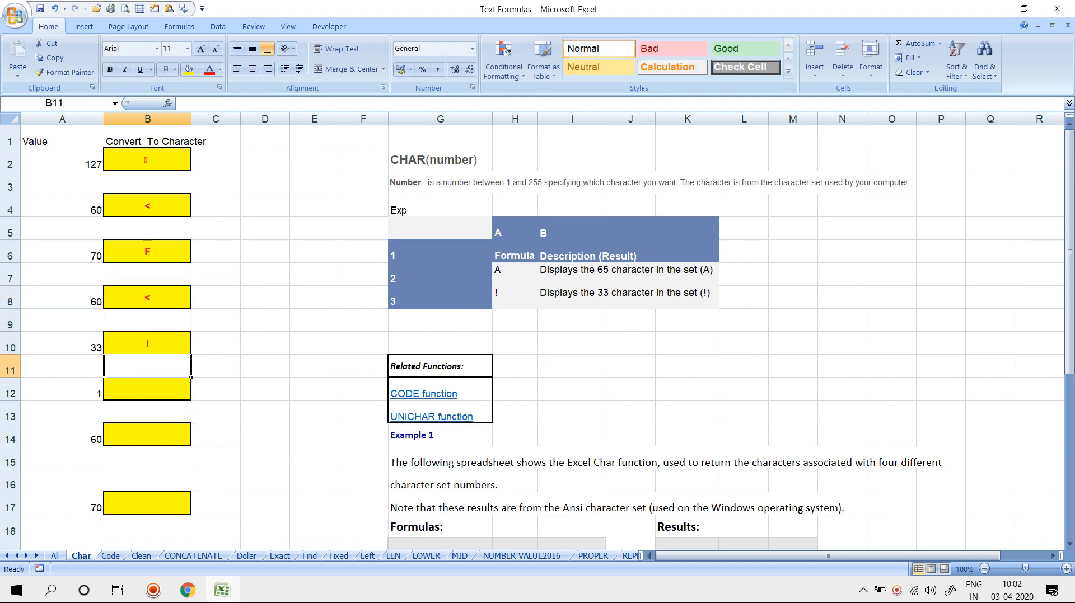
Enter =CHAR(A12) in cell B12 and =CHAR(A14) in cell B14
key("Down")
type("=char(a12")
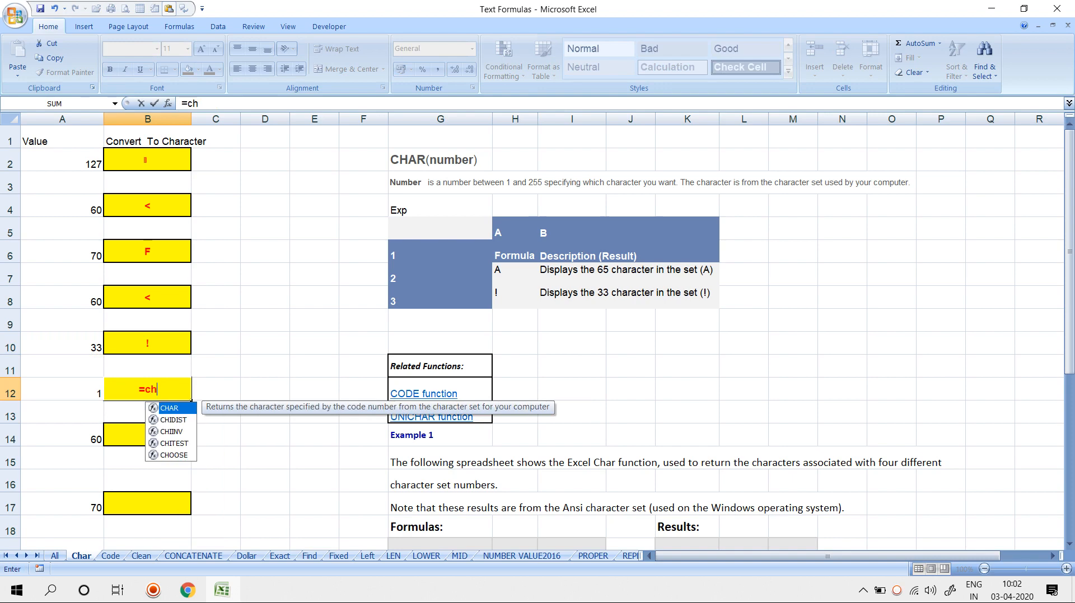
key("Return")
key("Down")
key("Down")
key("Up")
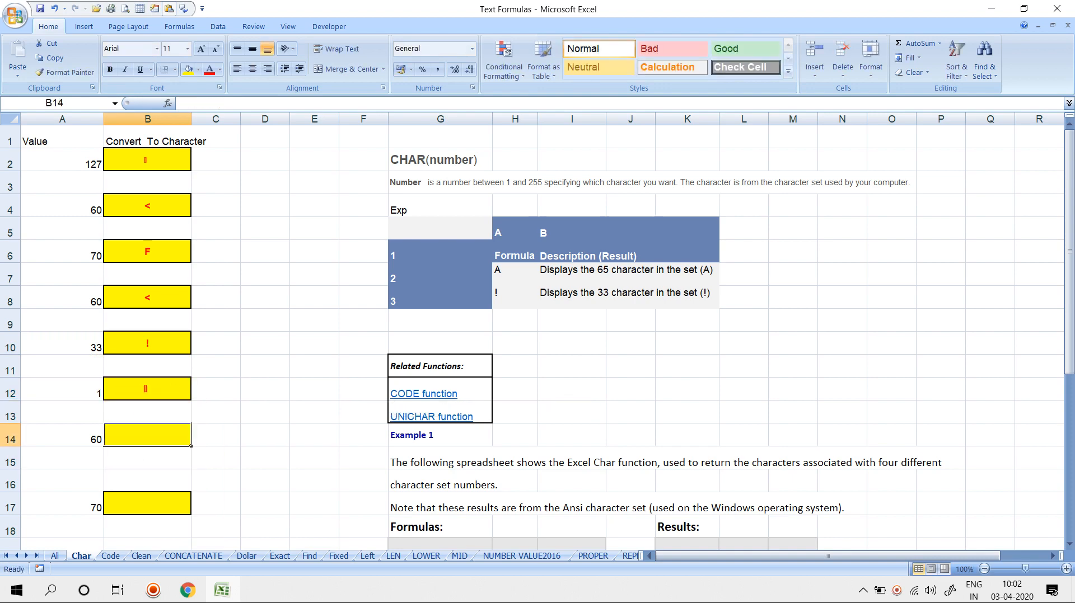
type("=char(a14")
key("Return")
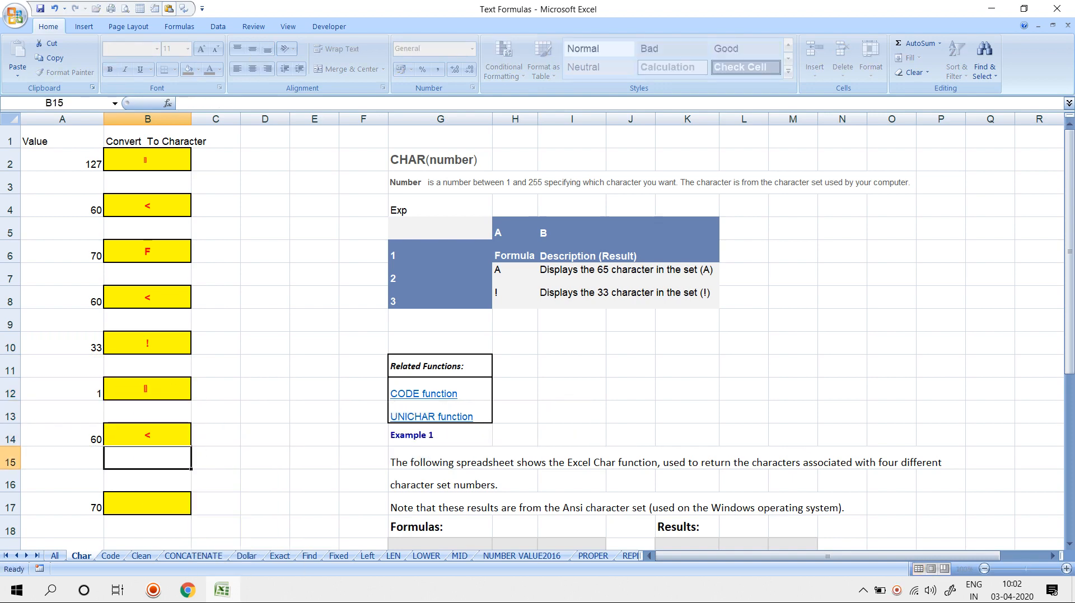
Enter =CHAR(A17) in cell B17 and check the formulas in B17 and B14
key("Down")
key("Down")
type("=char")
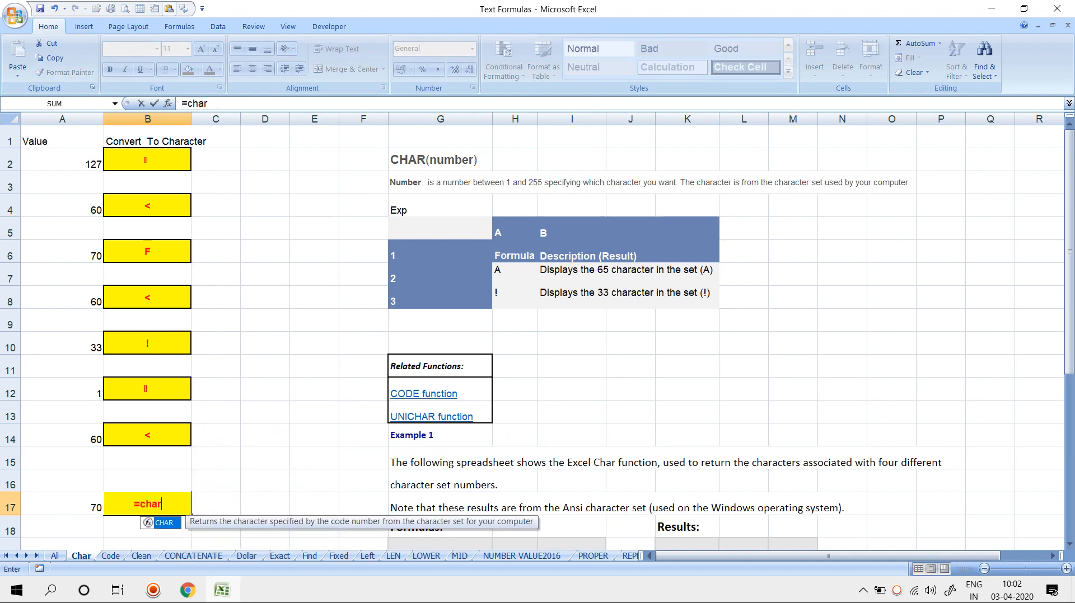
type("(a17")
key("Return")
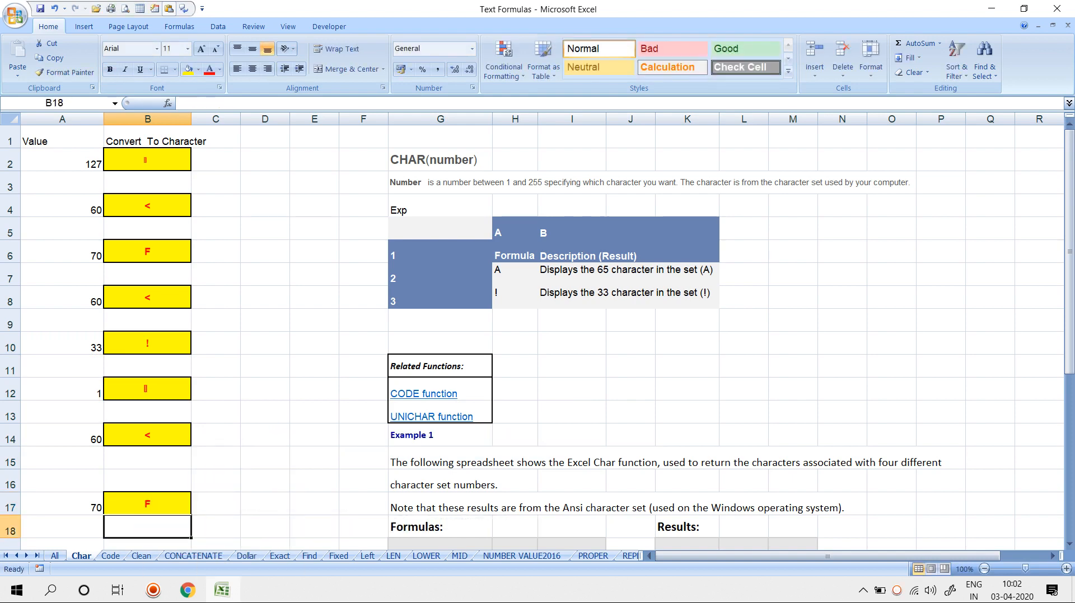
left_click(147, 503)
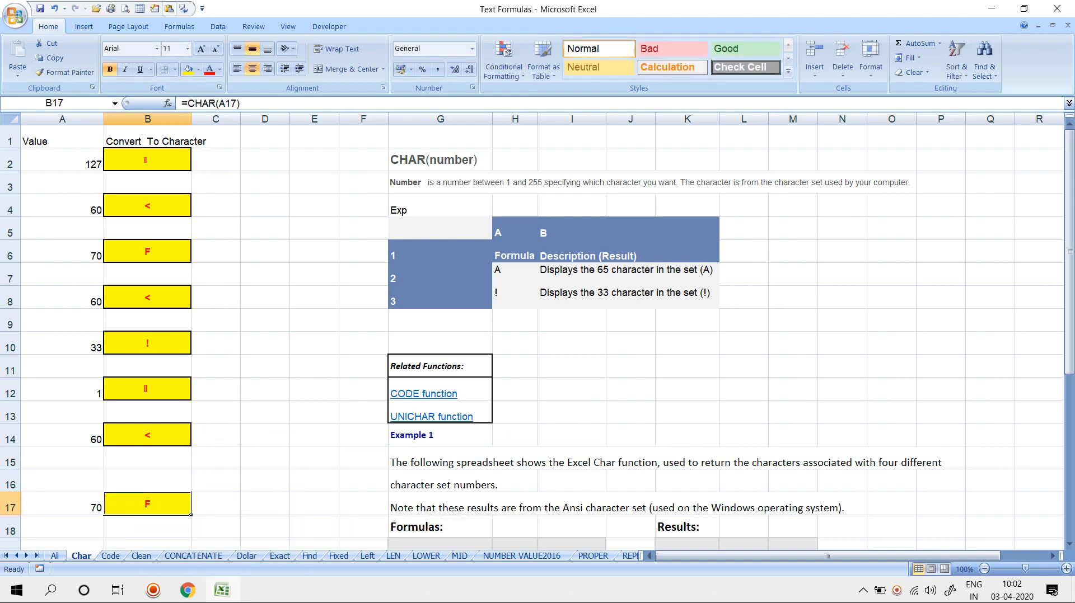
left_click(147, 435)
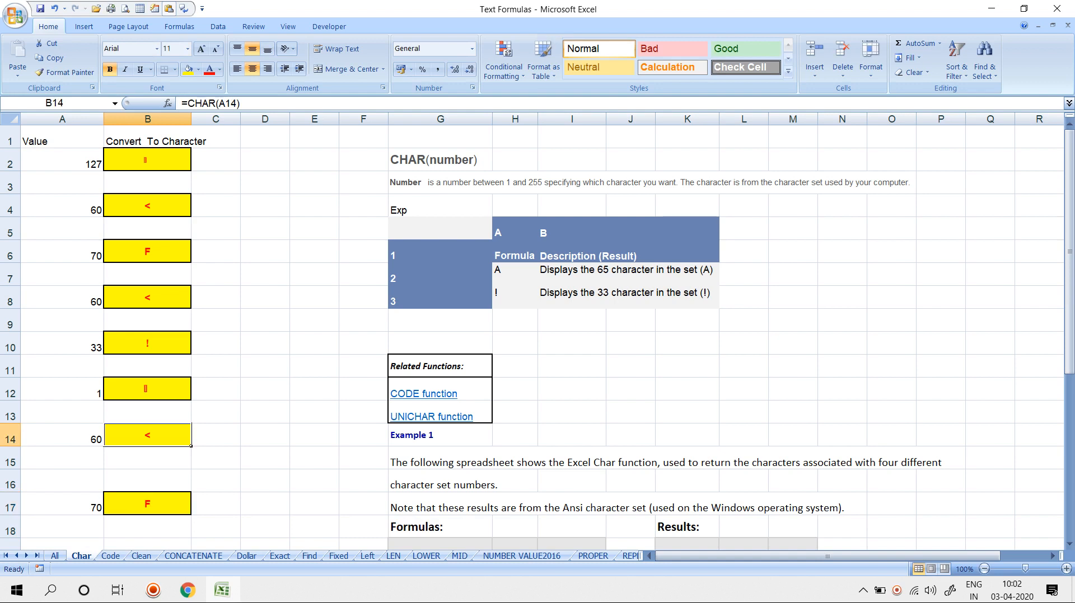
left_click(215, 182)
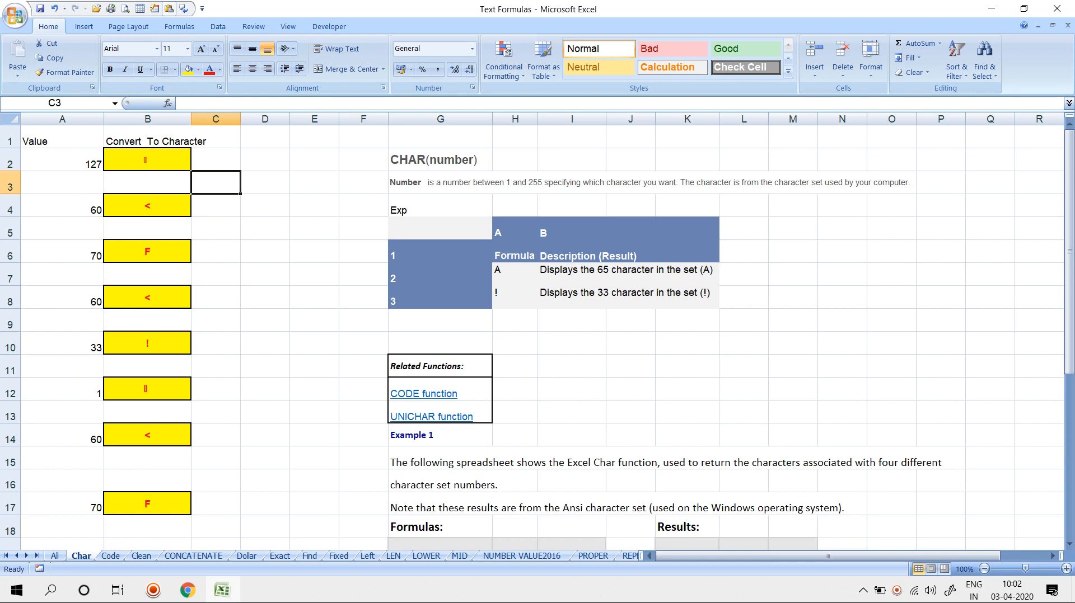
On the Code sheet, enter =CODE(A2) in cell B2 under the Convert To Code heading
left_click(110, 556)
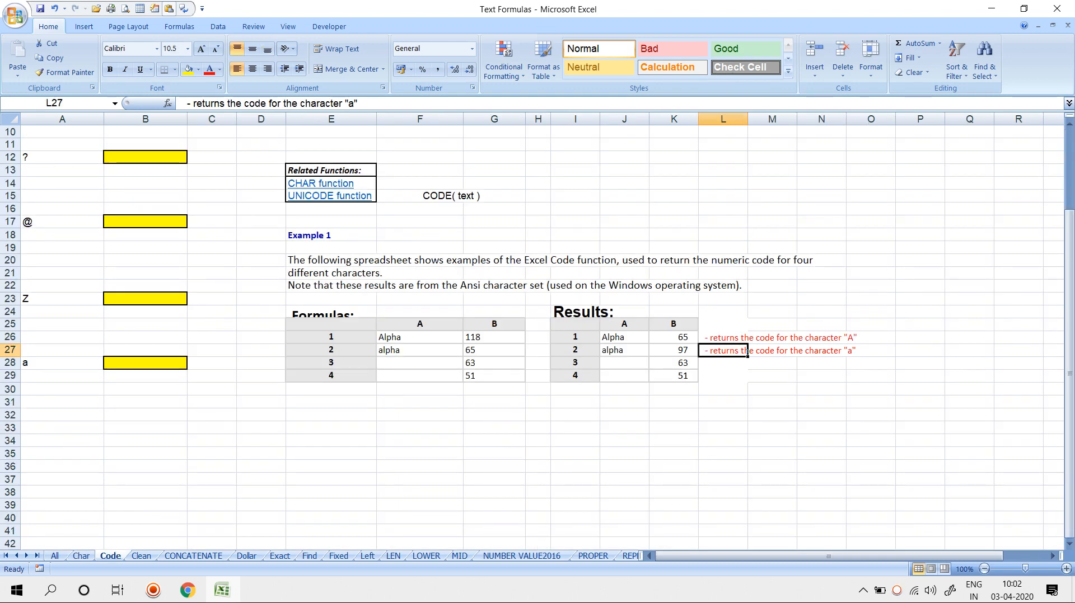
scroll(532, 337, "up", 1)
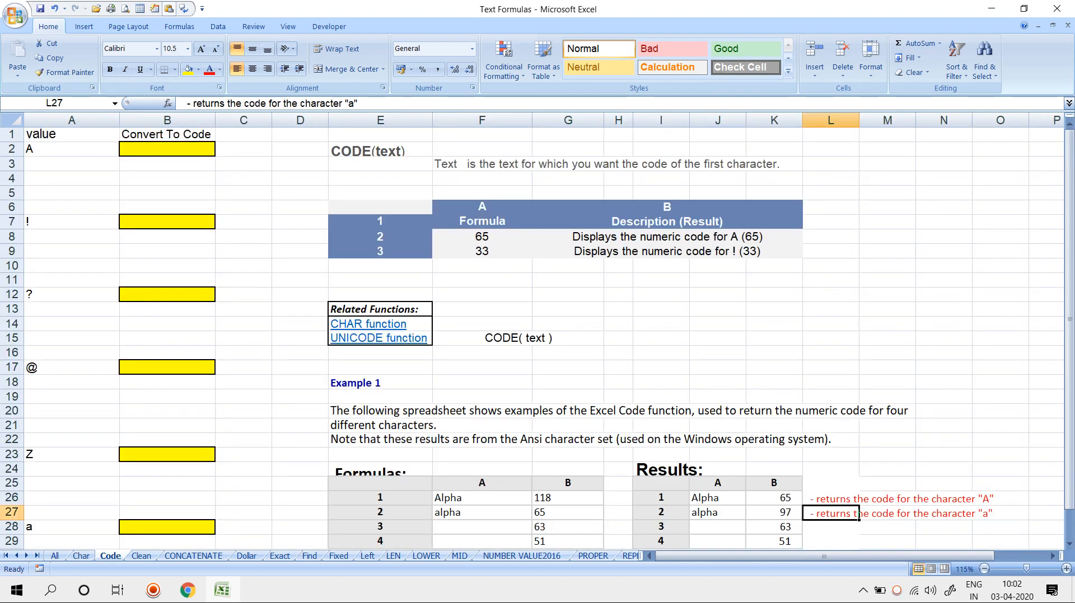
left_click(67, 148)
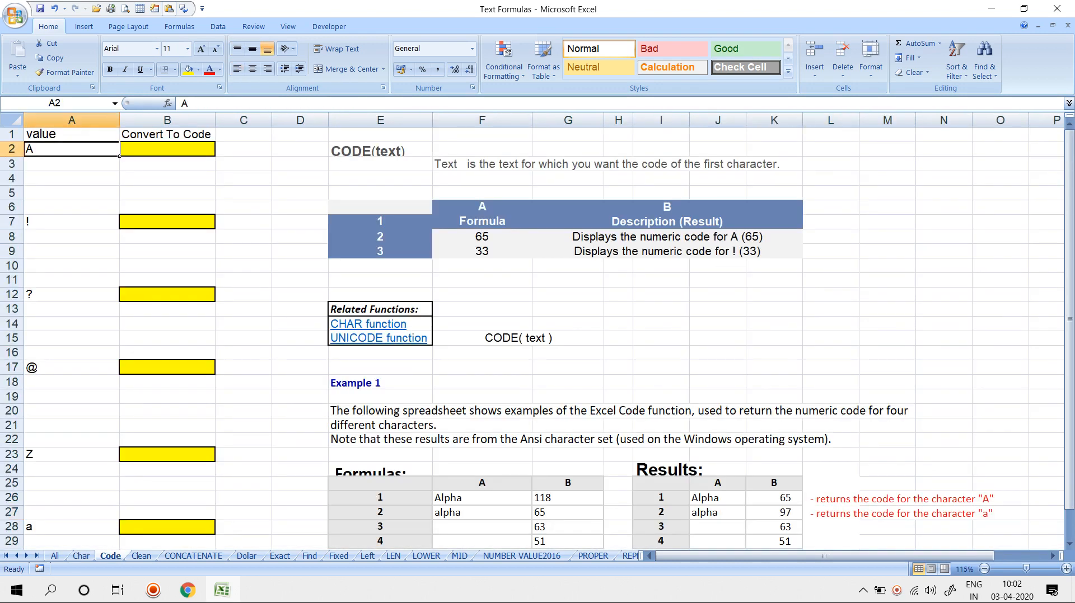
left_click(166, 149)
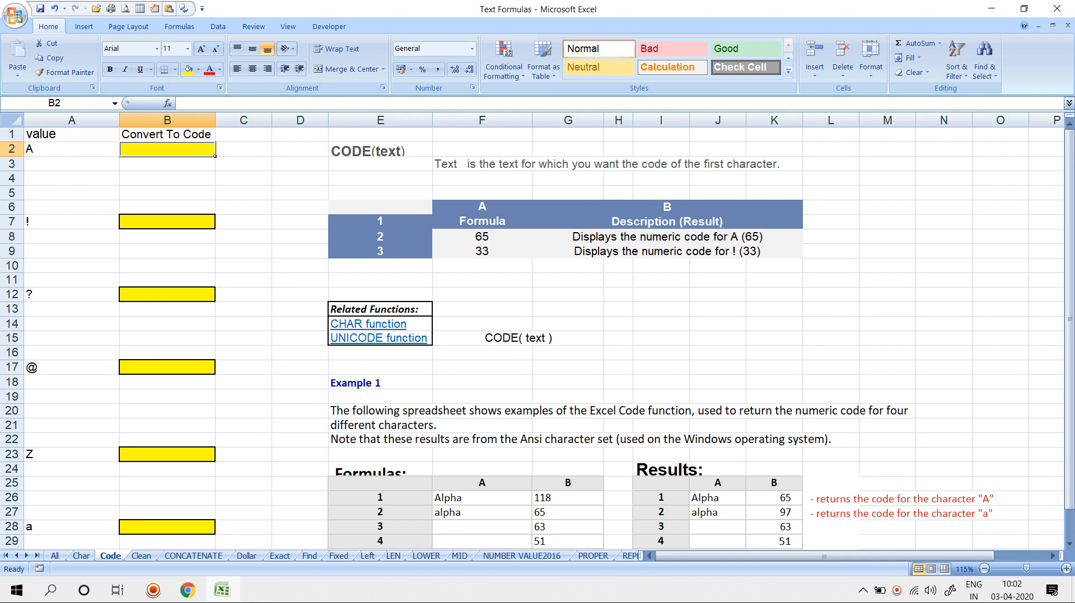
type("=cod")
key("Tab")
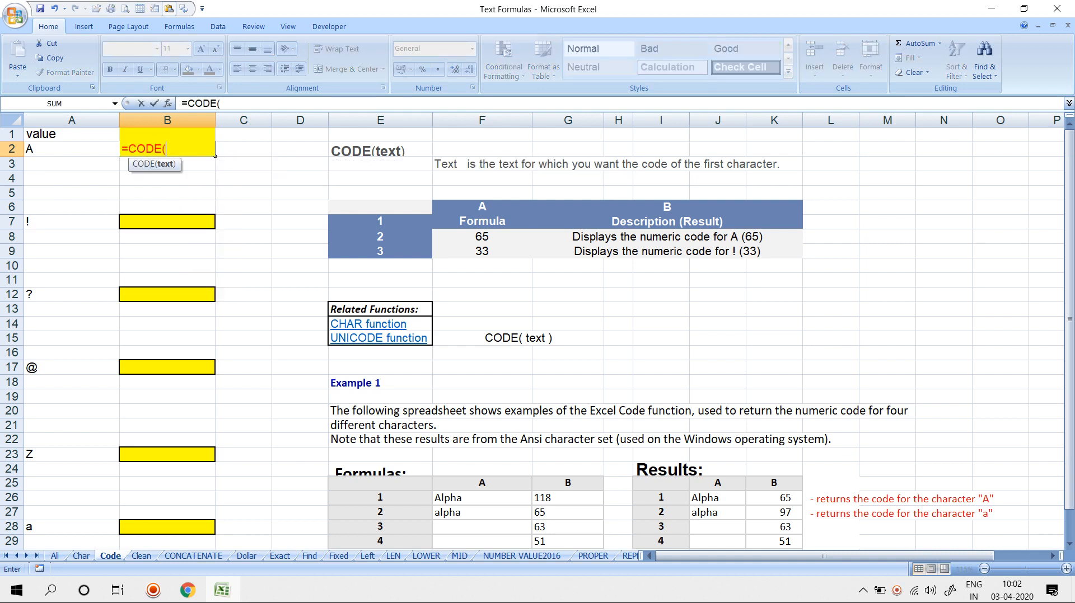
type("a2")
key("Return")
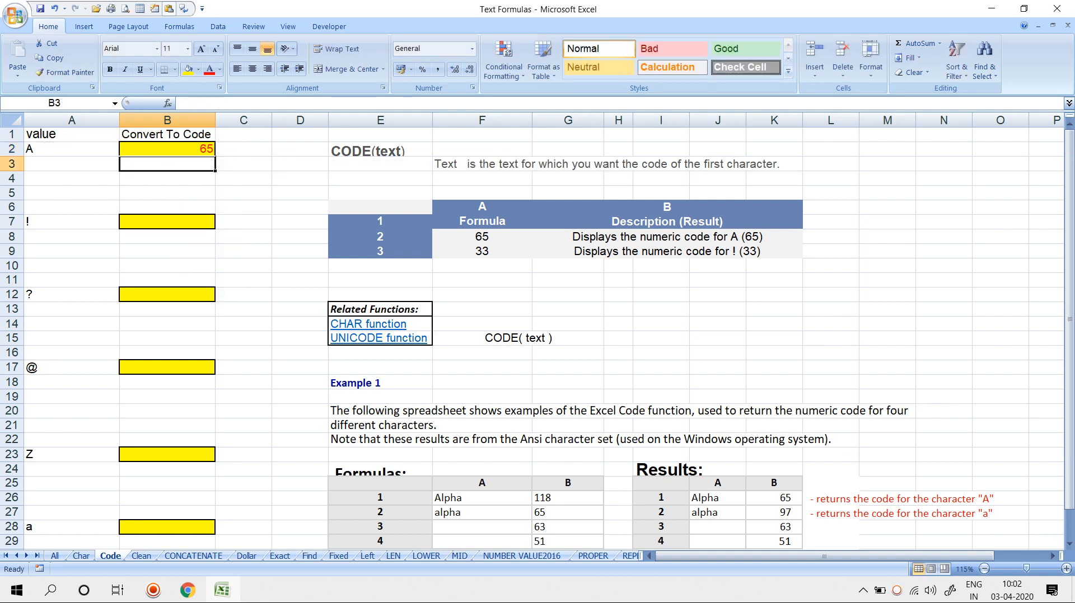
key("Up")
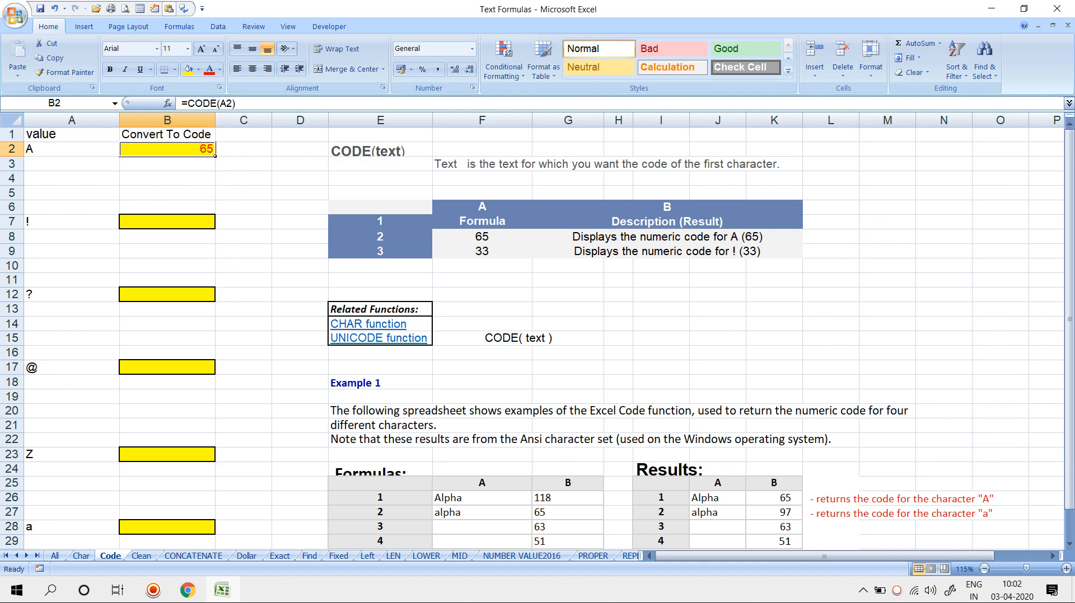
Enter the formula =CODE(A7) in the yellow cell B7
left_click(167, 222)
type("=ch")
key("Tab")
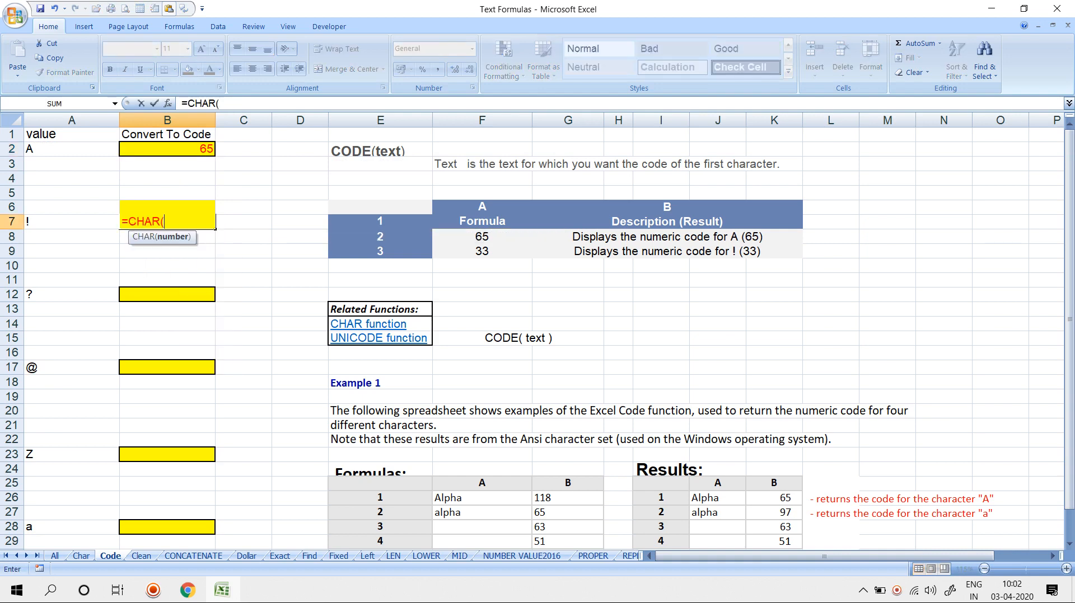
key("BackSpace")
key("BackSpace")
key("BackSpace")
key("BackSpace")
type("od")
key("Tab")
type("A7")
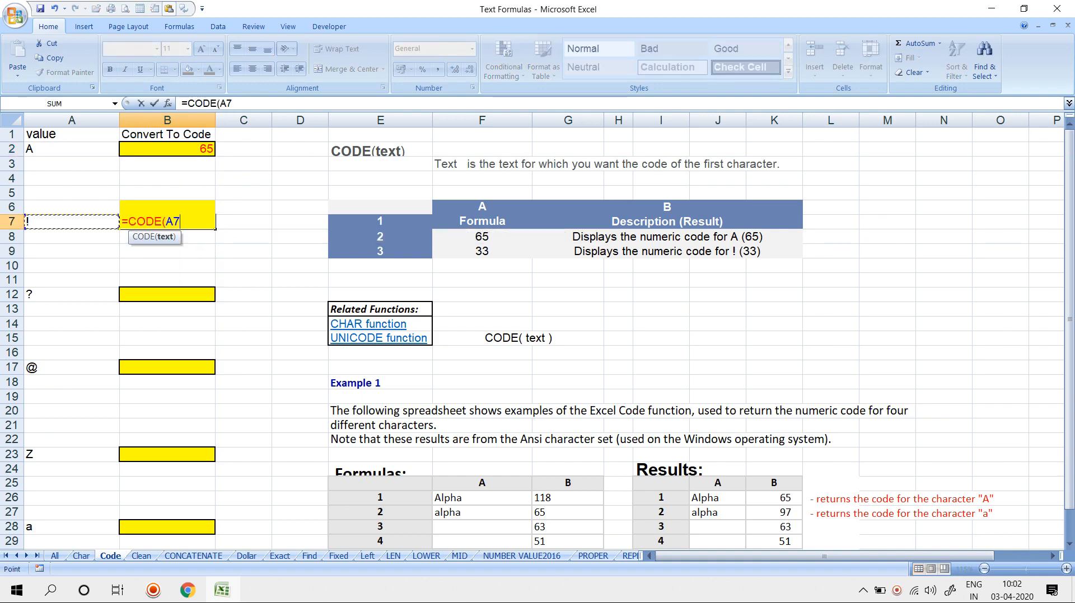
key("Return")
Enter the formula =CODE(A12) in cell B12 for the question mark
left_click(168, 294)
type("=c")
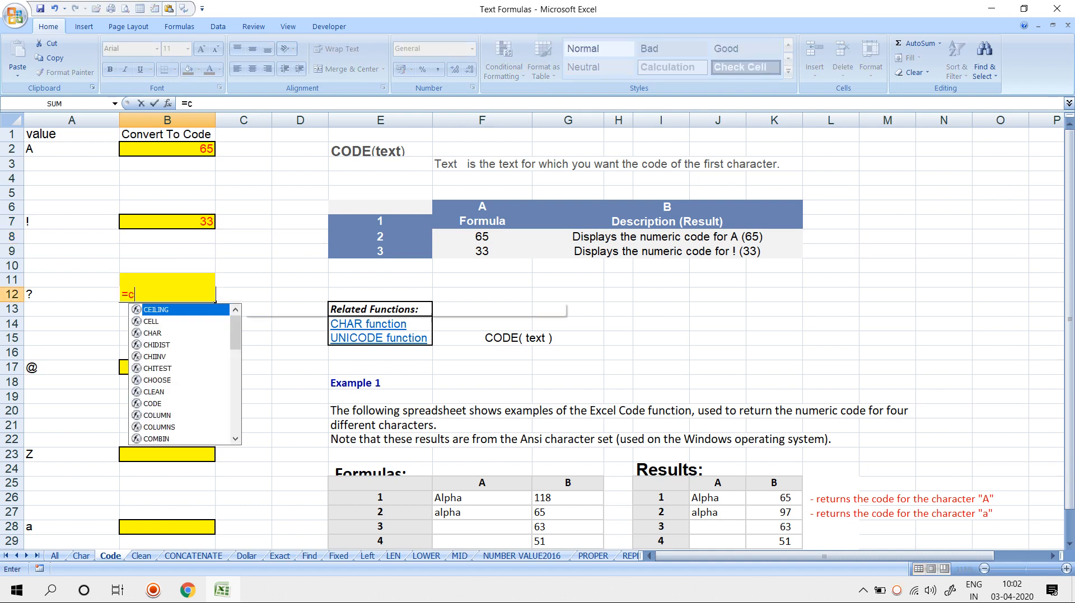
type("od")
key("Tab")
key("Left")
key("Return")
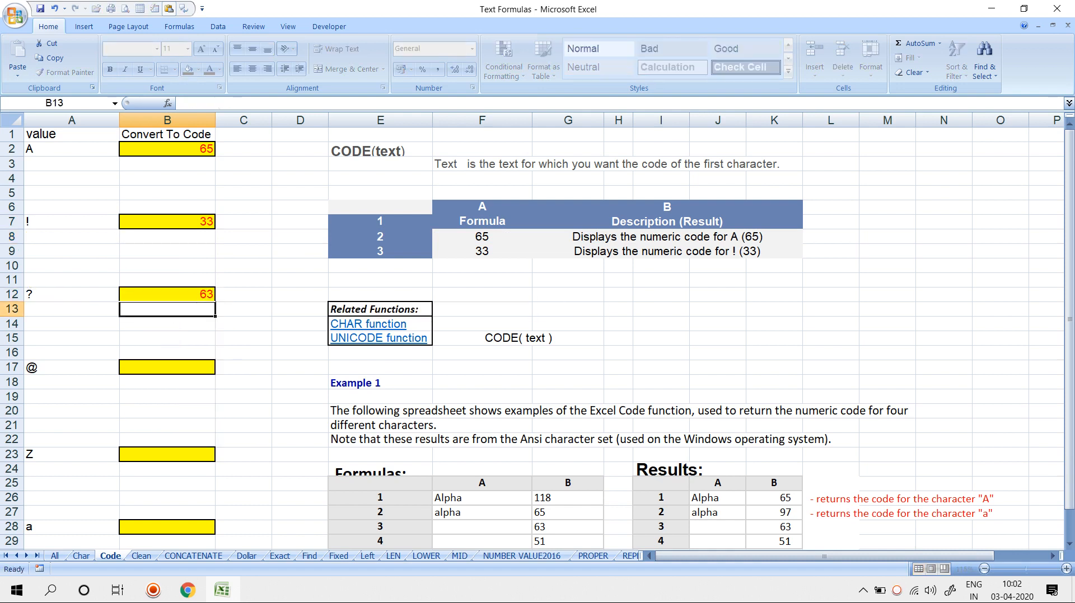
Enter the formula =CODE(A17) in cell B17 for the @ sign
left_click(168, 368)
type("=chod")
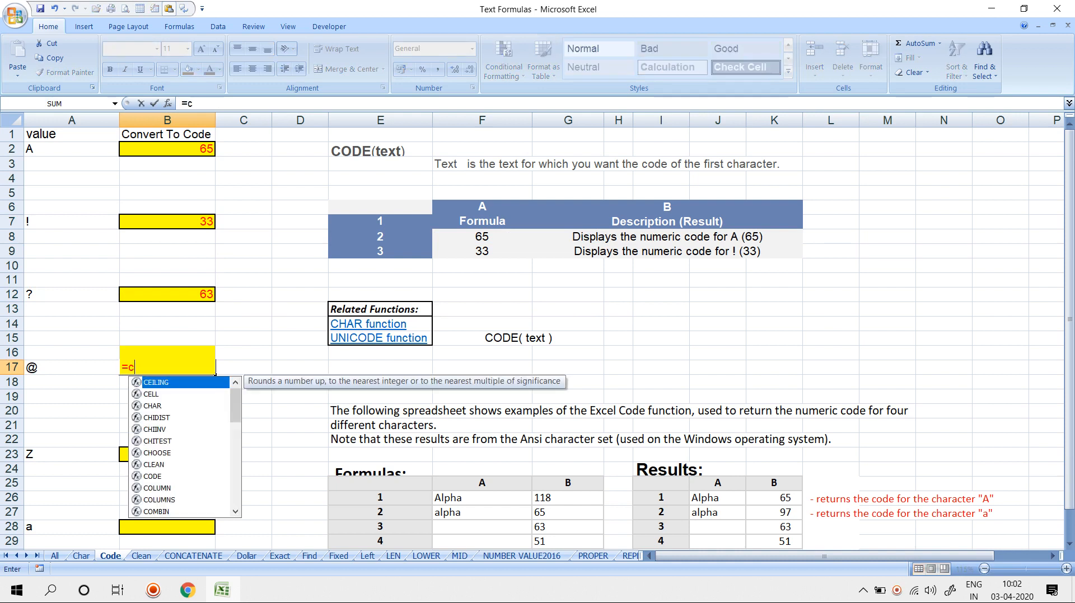
key("BackSpace")
key("BackSpace")
key("BackSpace")
type("ode")
key("Tab")
key("Left")
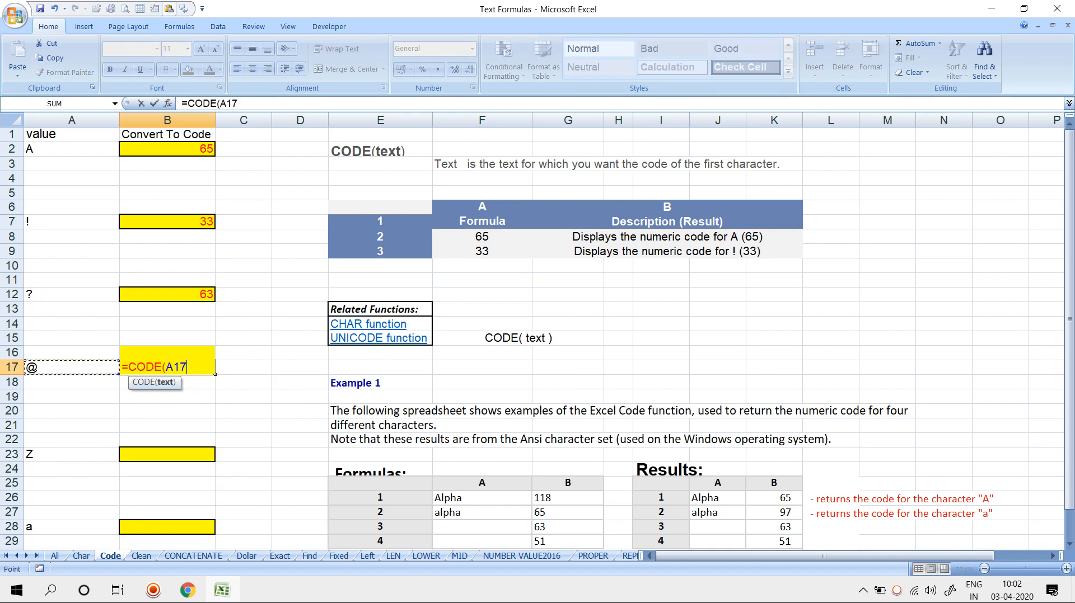
key("Return")
Enter the formula =CODE(A23) in cell B23 for the letter Z
left_click(167, 455)
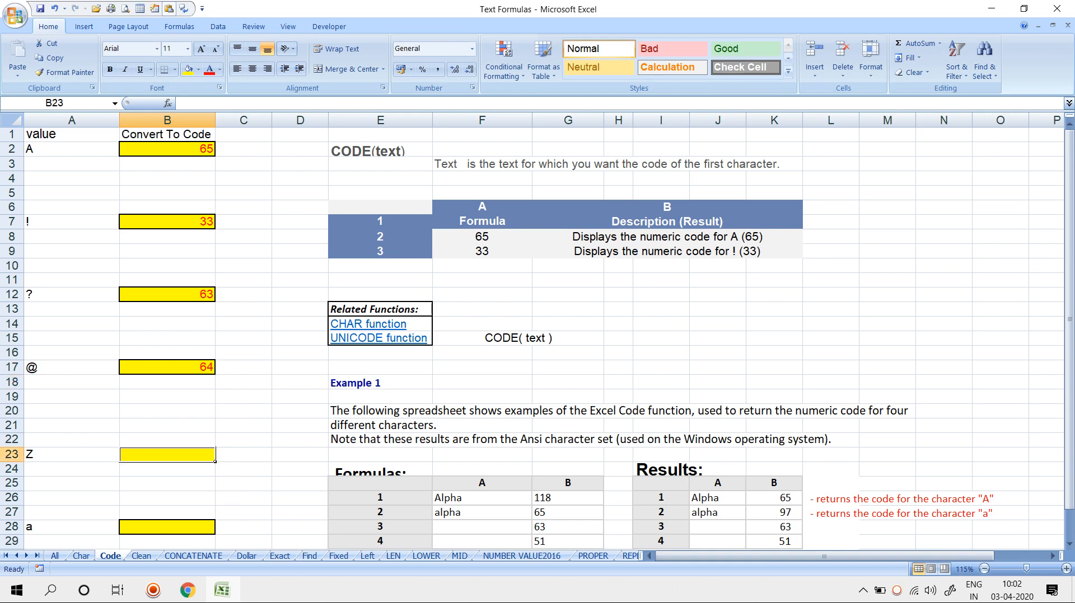
type("=code")
key("Tab")
key("Left")
key("Return")
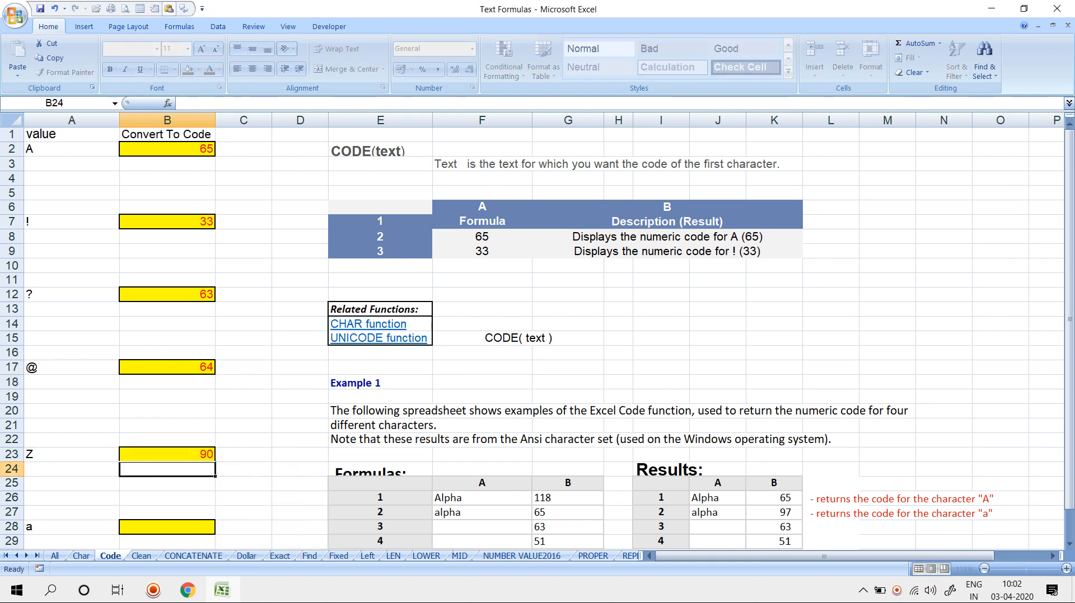
Enter the formula =CODE(A28) in cell B28 for the lowercase letter a
scroll(167, 451, "down", 2)
left_click(168, 439)
type("=")
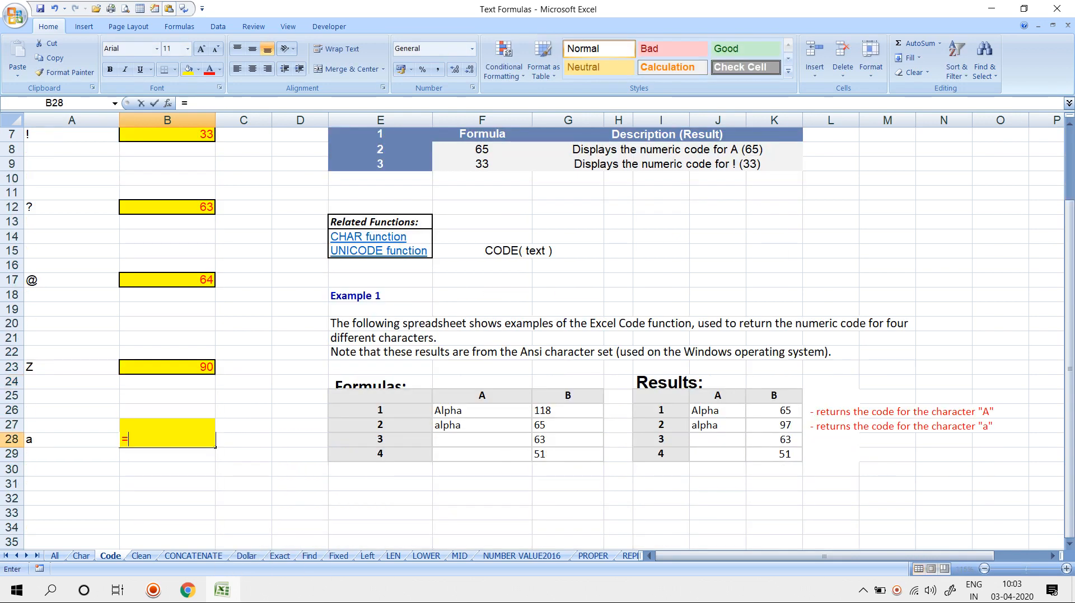
type("code")
key("Tab")
key("Left")
key("Return")
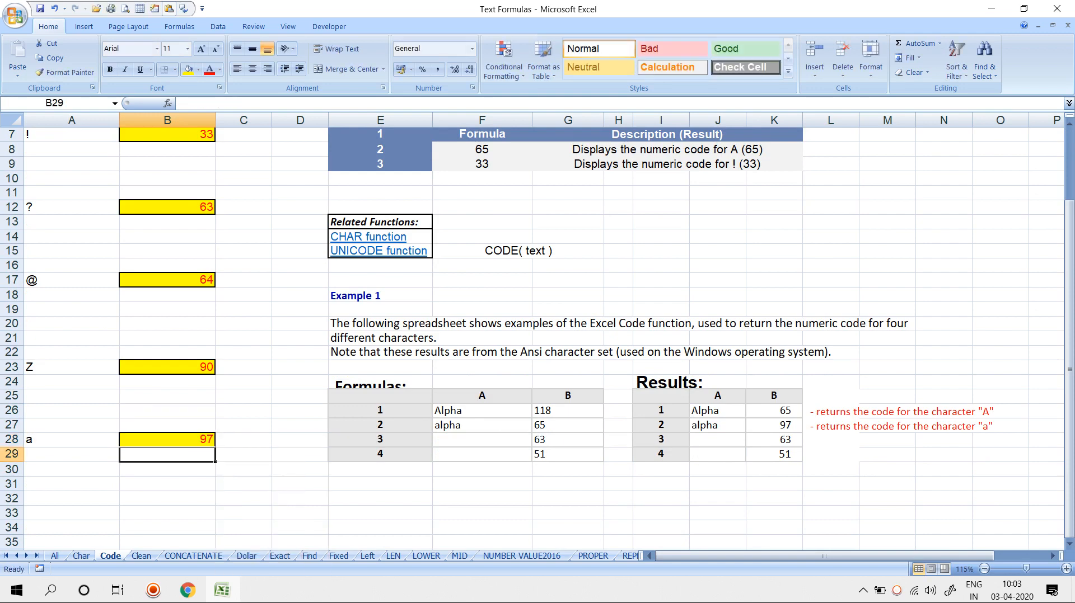
Enter the lowercase letter a in the blank cell E37 below the example tables
scroll(537, 336, "down", 4)
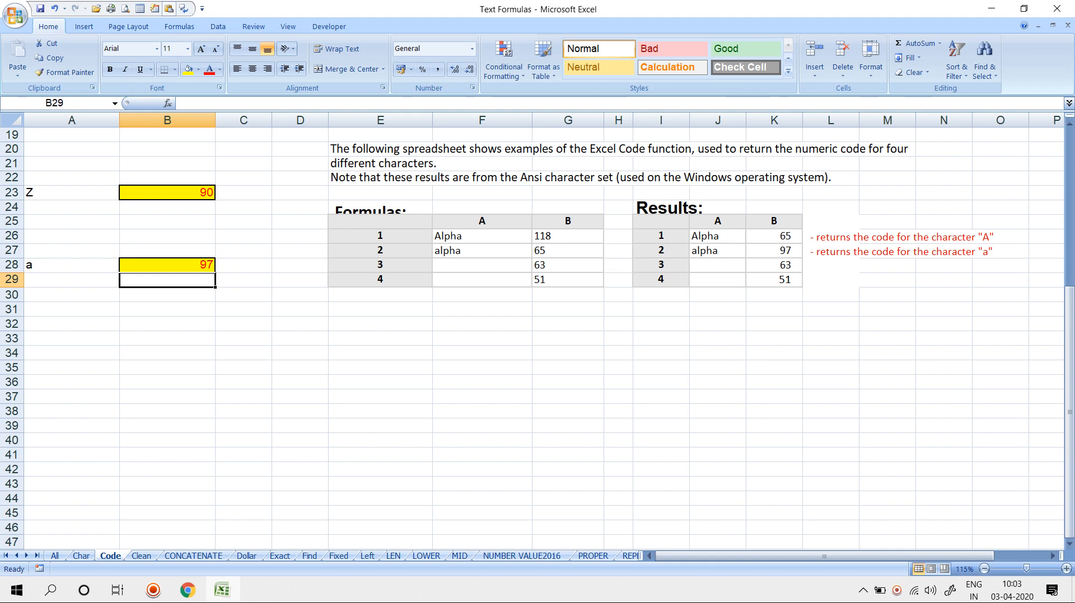
type("A")
key("Escape")
left_click(381, 397)
type("a")
key("Return")
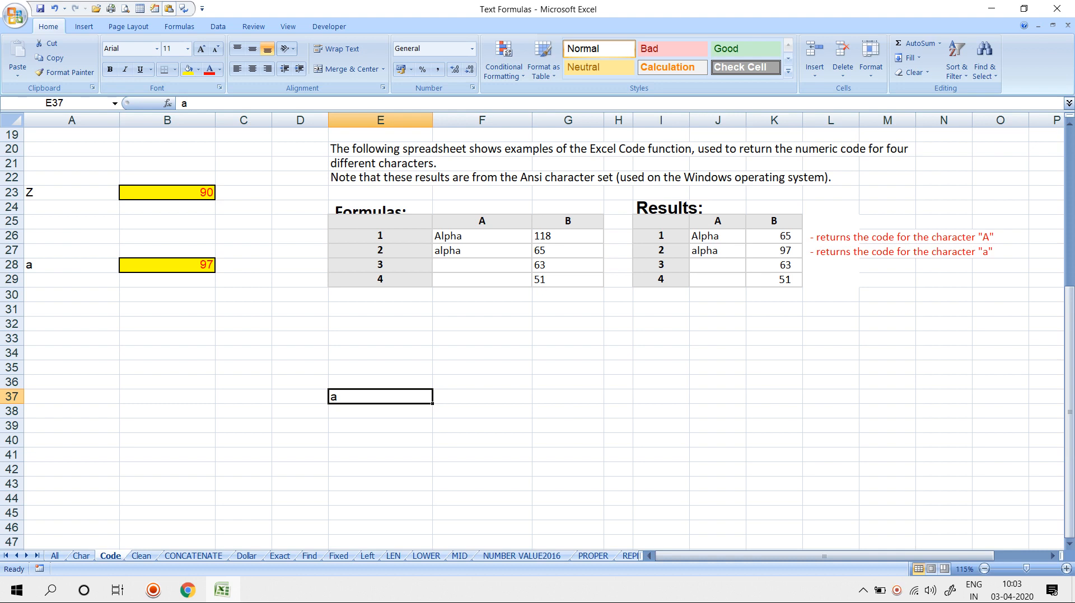
Try the formula =CHAR(E37) in cell E39
left_click(380, 426)
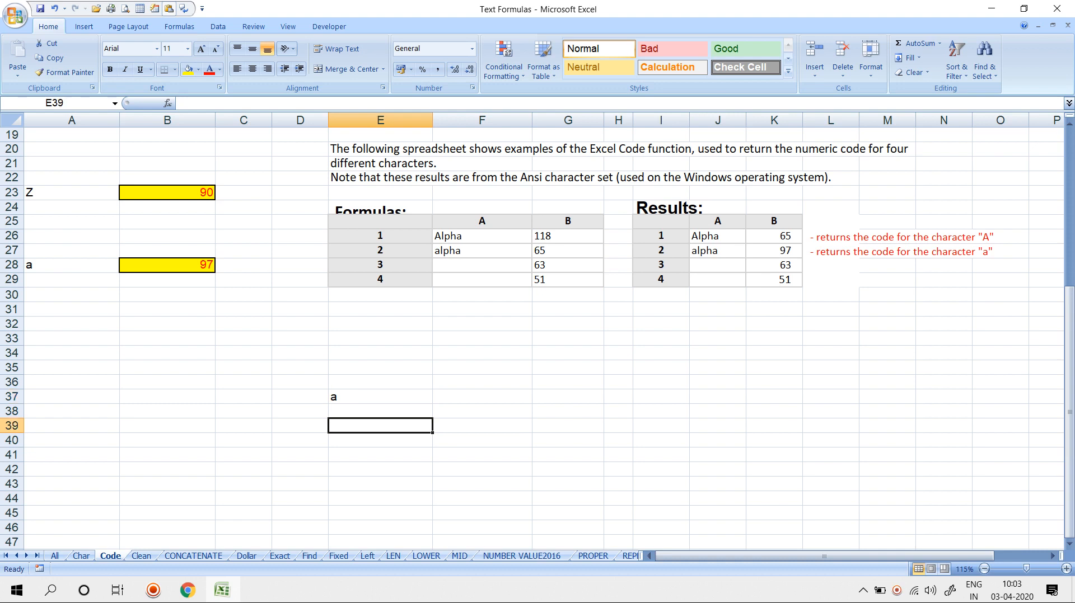
type("=char")
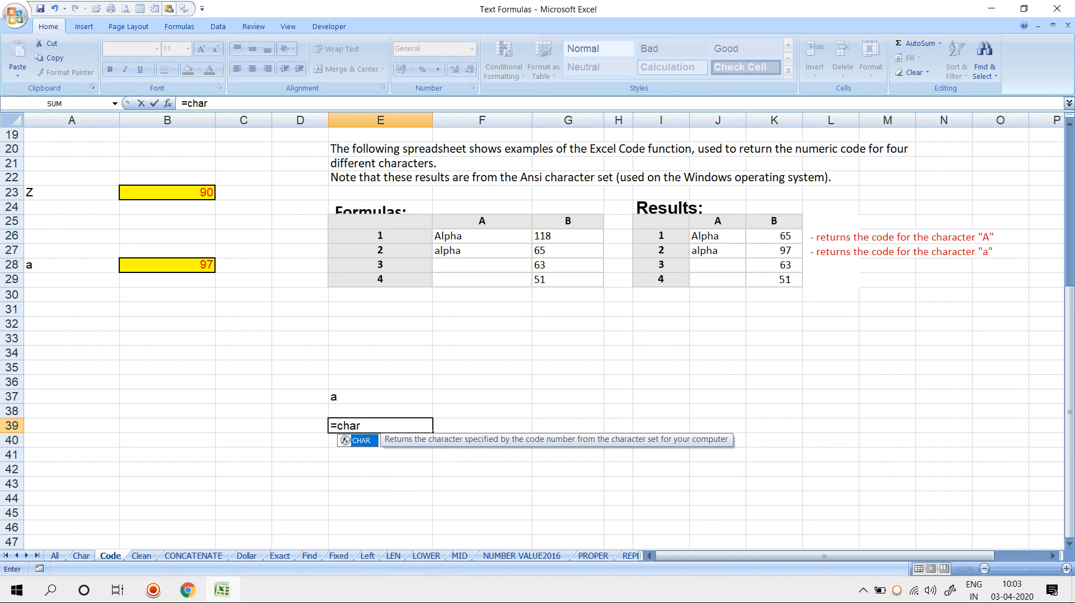
key("Tab")
key("Up")
key("Up")
key("Return")
key("Up")
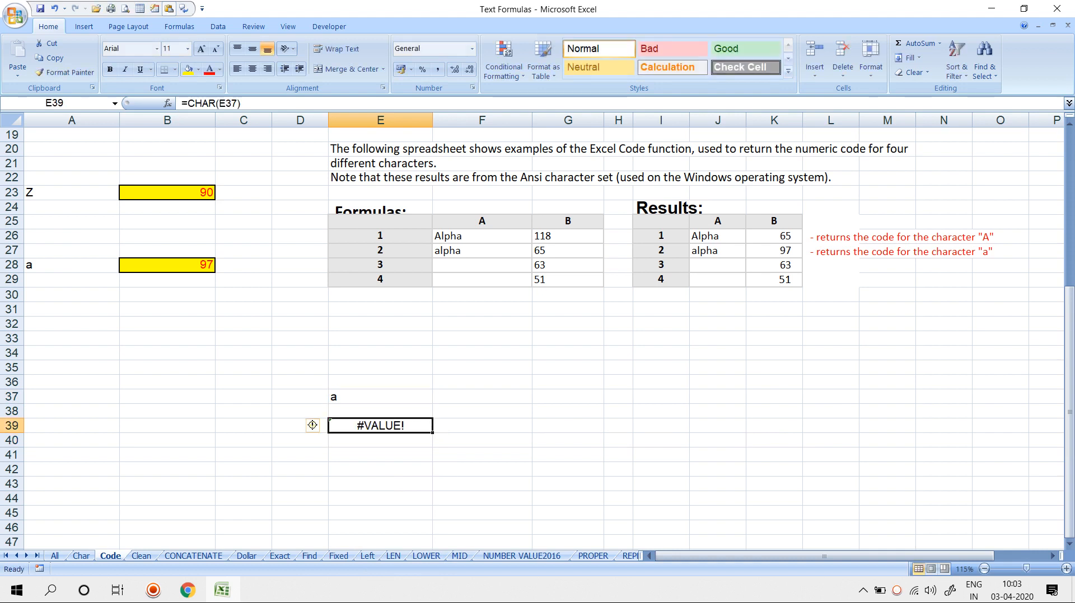
Enter the formula =CODE(E37) in cell E39
type("=cod")
key("Tab")
key("Up")
key("Up")
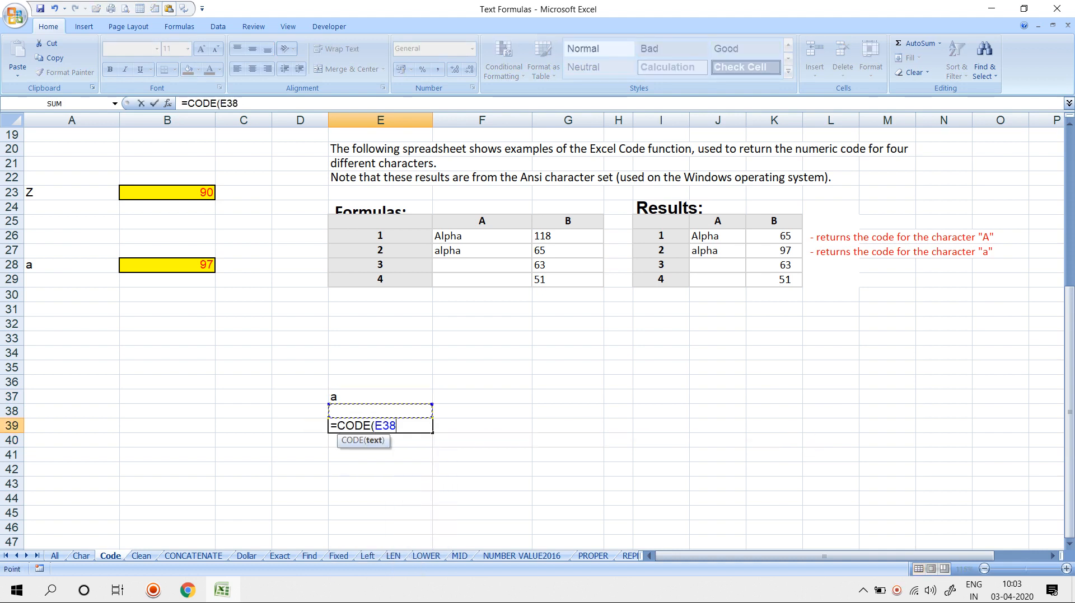
key("Return")
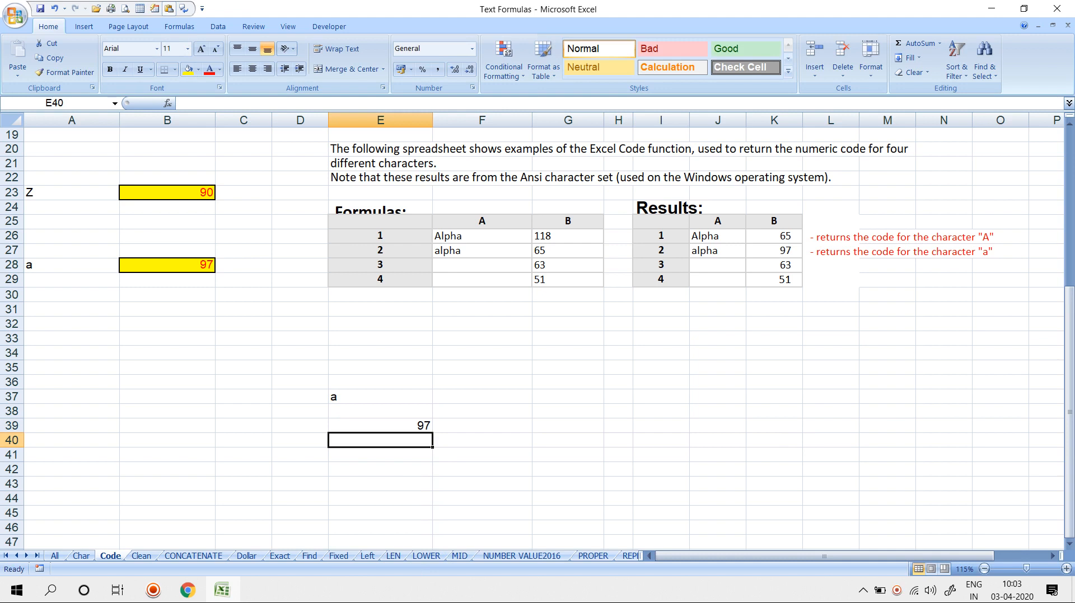
Enter the capital letter A in cell G37, in the same row as the lowercase a
key("Right")
key("Right")
key("Up")
key("Up")
key("Up")
type("A")
key("Return")
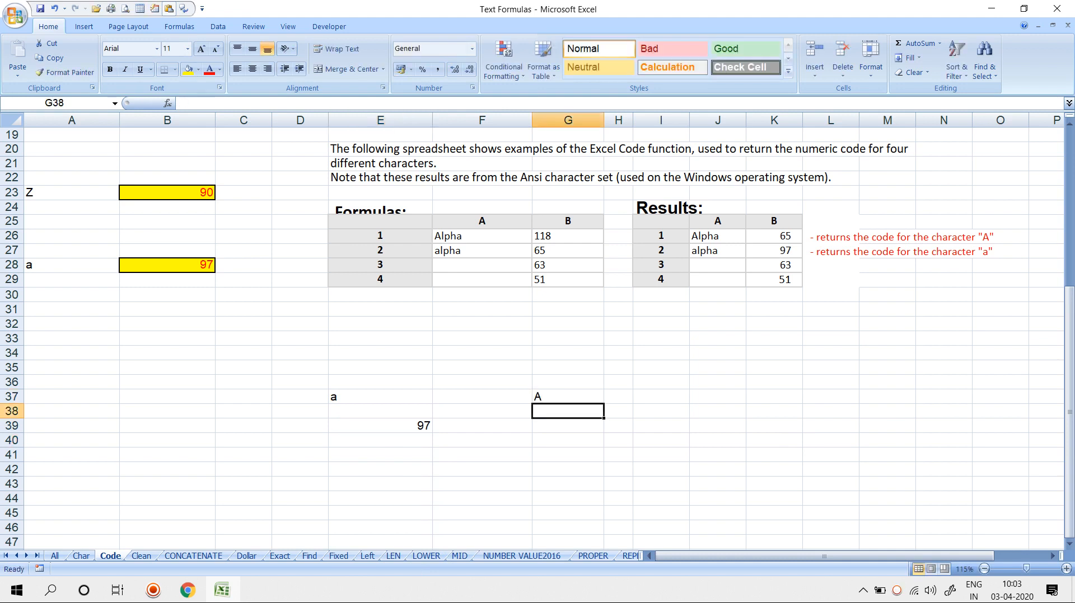
Enter the formula =CODE(G37) in cell G39 for the capital letter
key("Down")
type("=cod")
key("Tab")
key("Up")
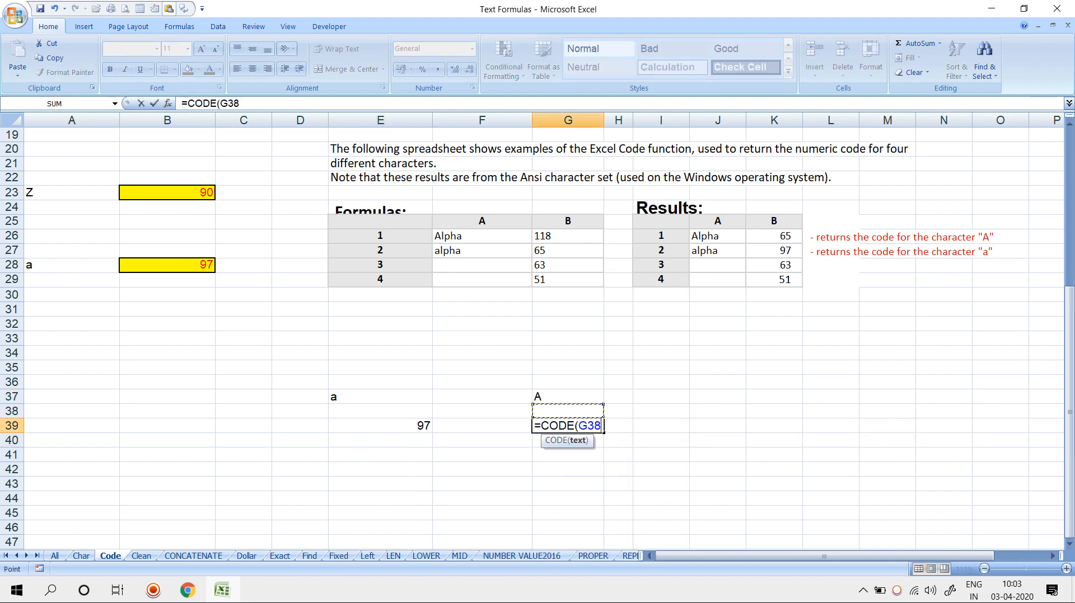
key("Return")
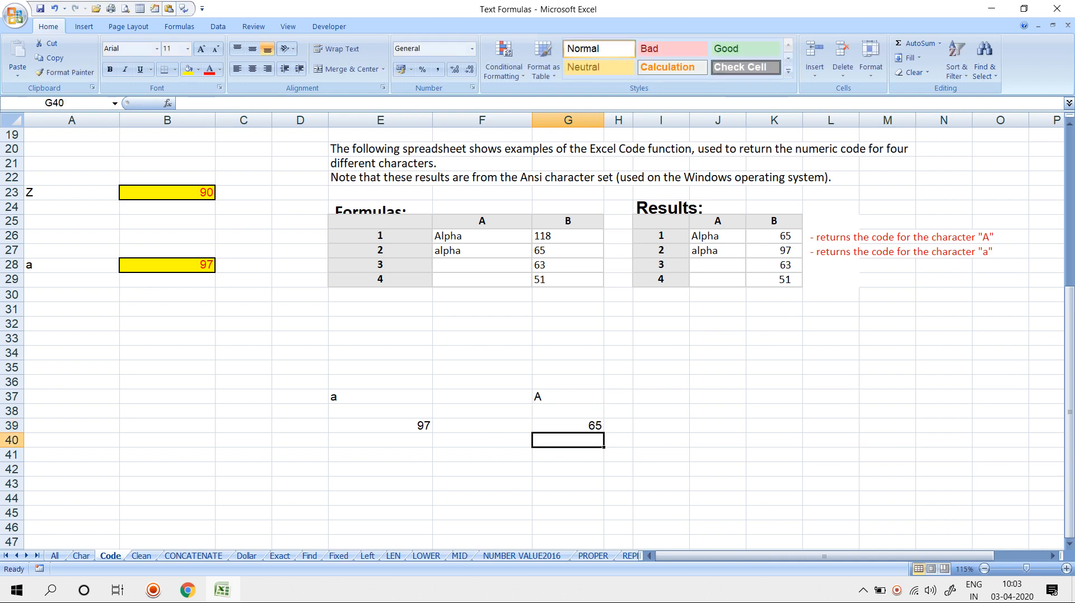
Calculate the difference between the two character codes in cell F41 with the formula =E39-G39
key("Left")
key("Down")
type("=")
key("Up")
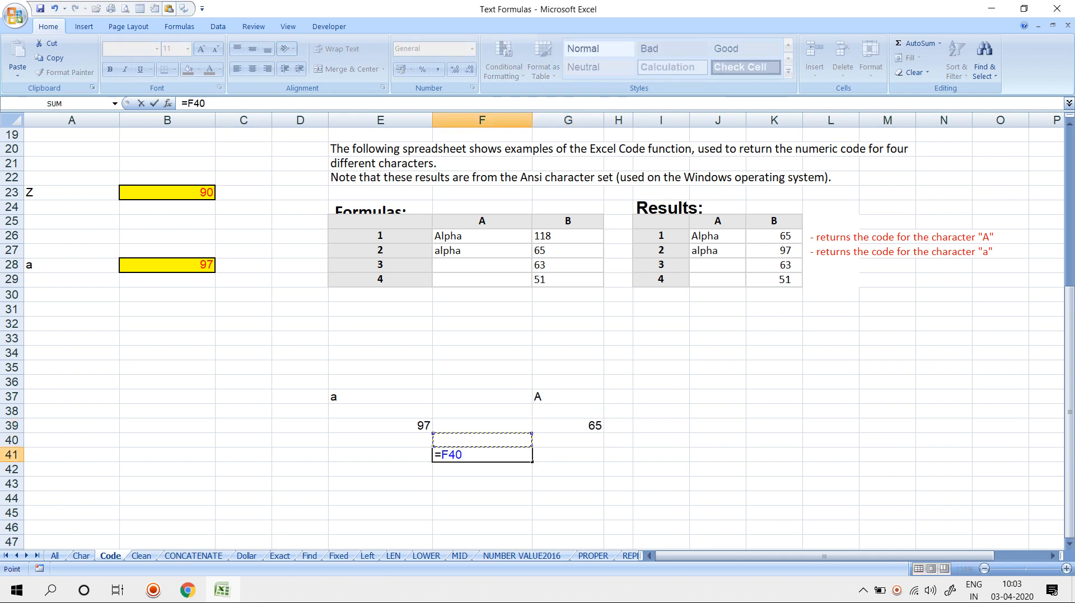
key("Up")
key("Left")
type("-")
key("Up")
key("Right")
key("Up")
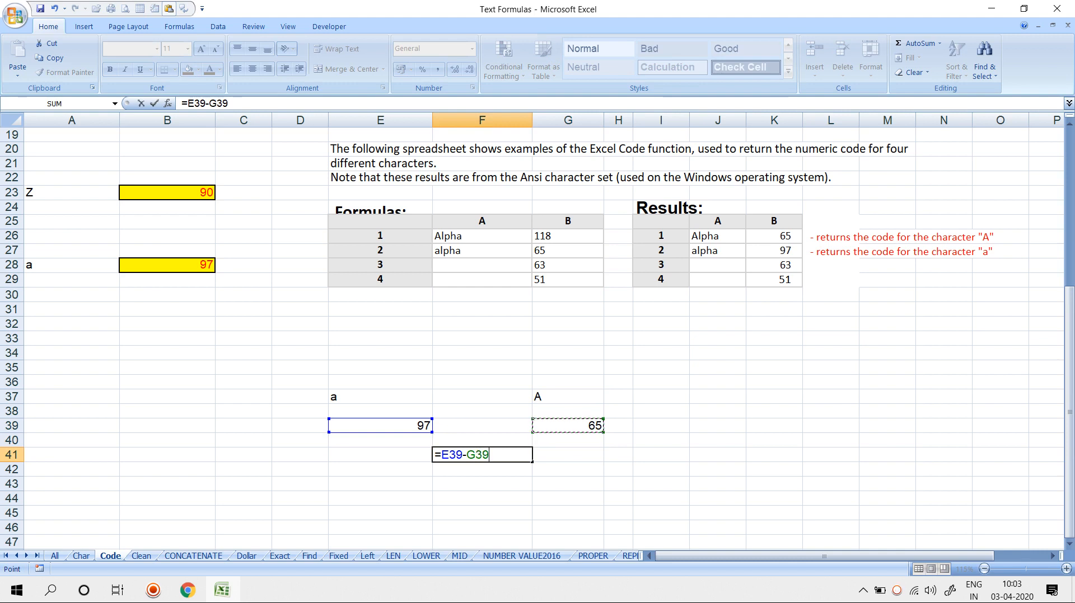
key("Return")
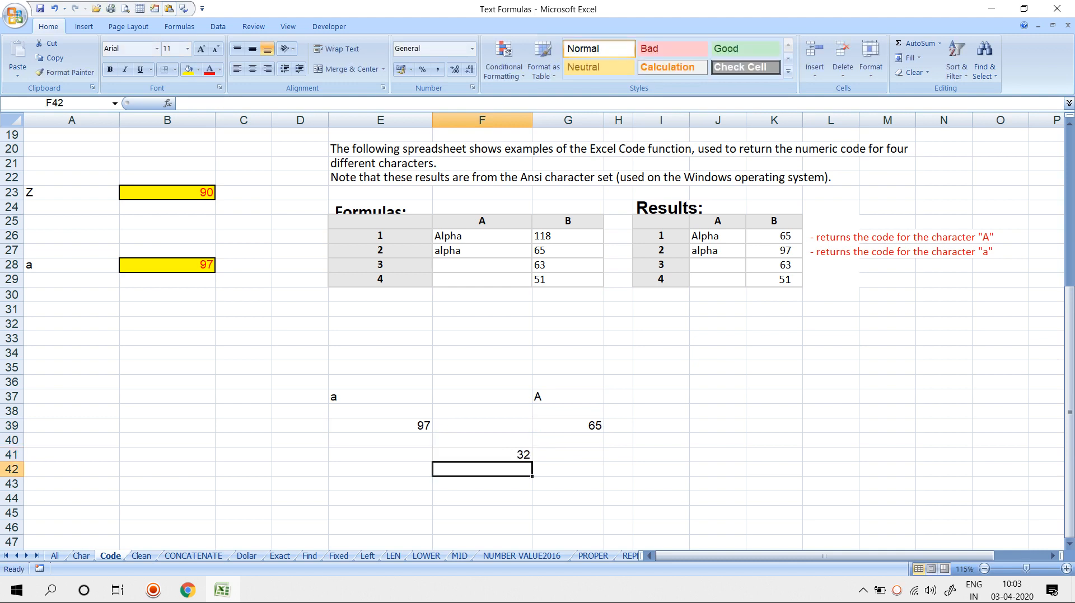
Replace the letter in cell G37 with the formula =CHAR(CODE(E37)-32), accepting the proposed closing bracket
key("Up")
key("Up")
key("Up")
key("Up")
key("Up")
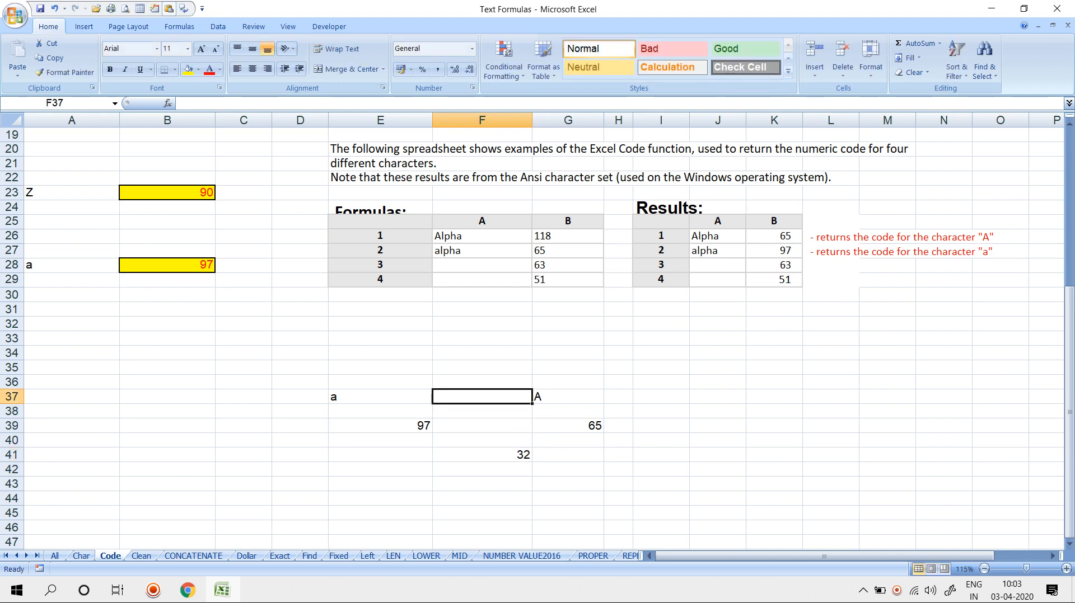
key("Left")
key("Right")
key("Right")
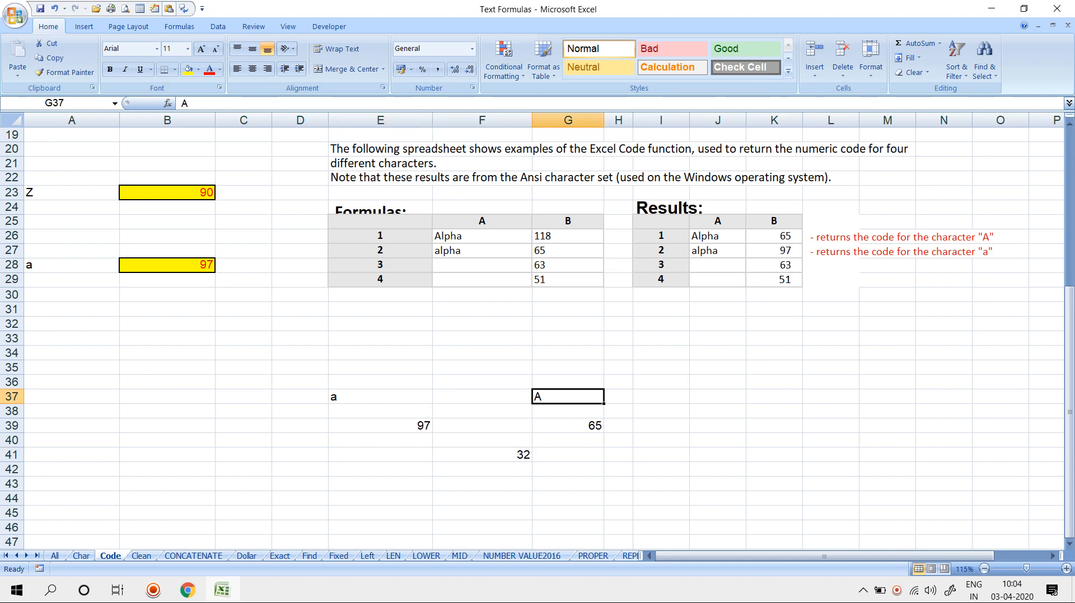
type("=")
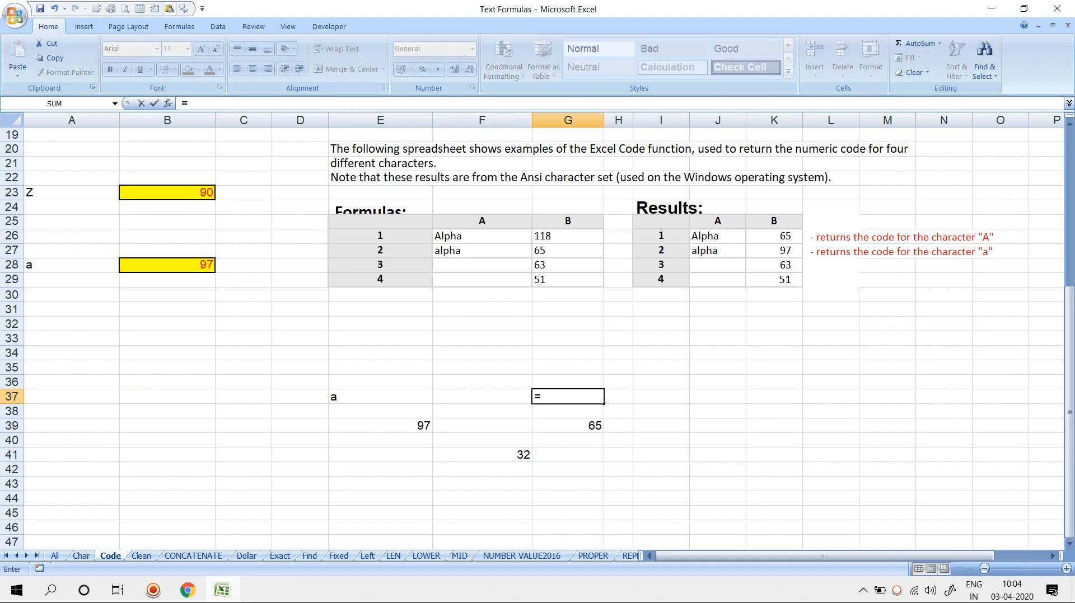
type("CHAR")
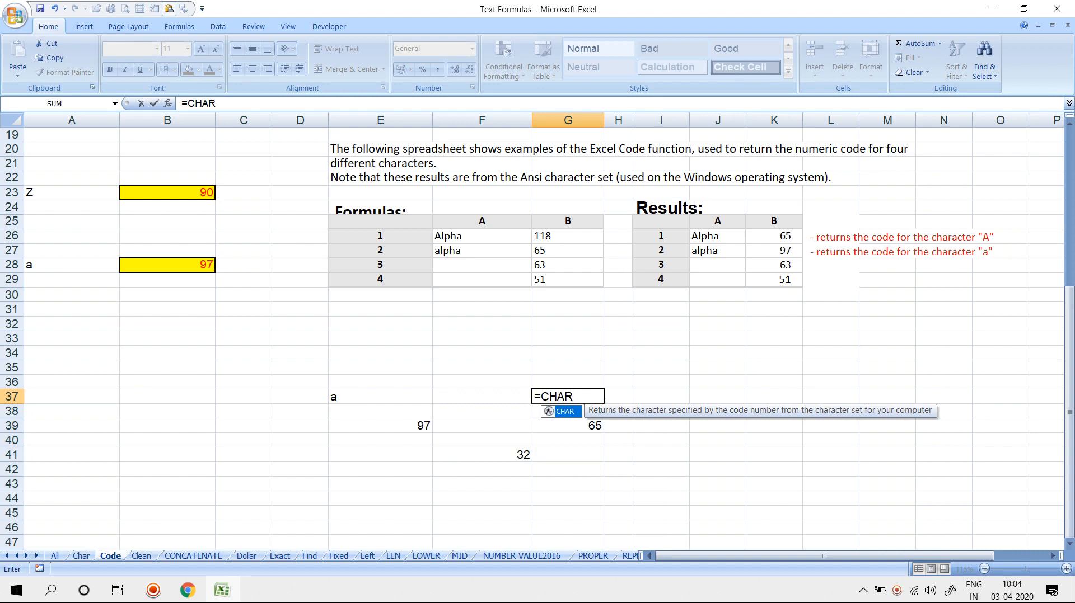
type("(CO")
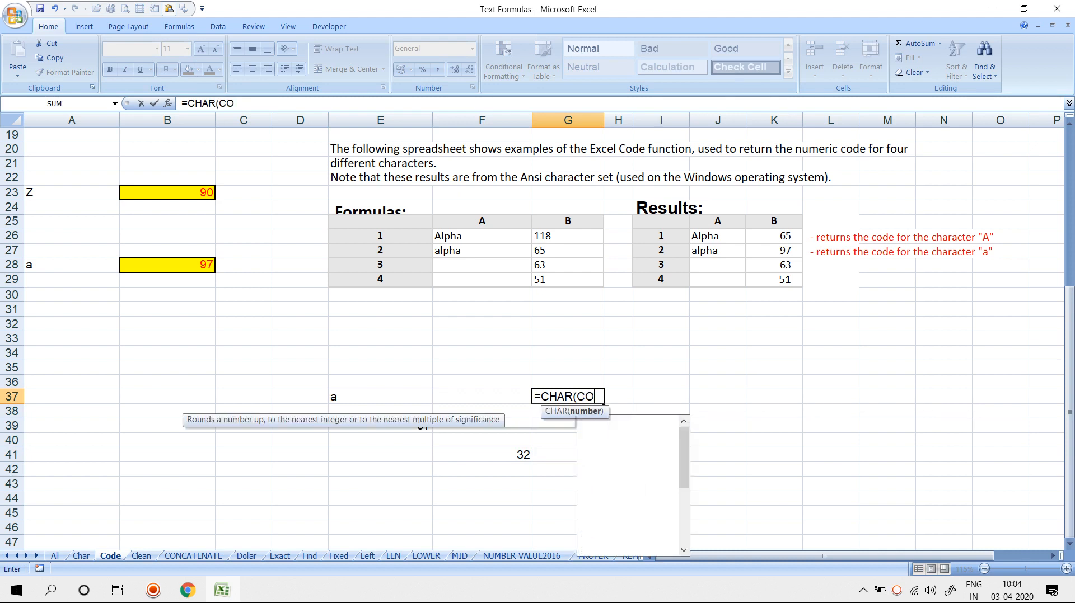
type("DE(")
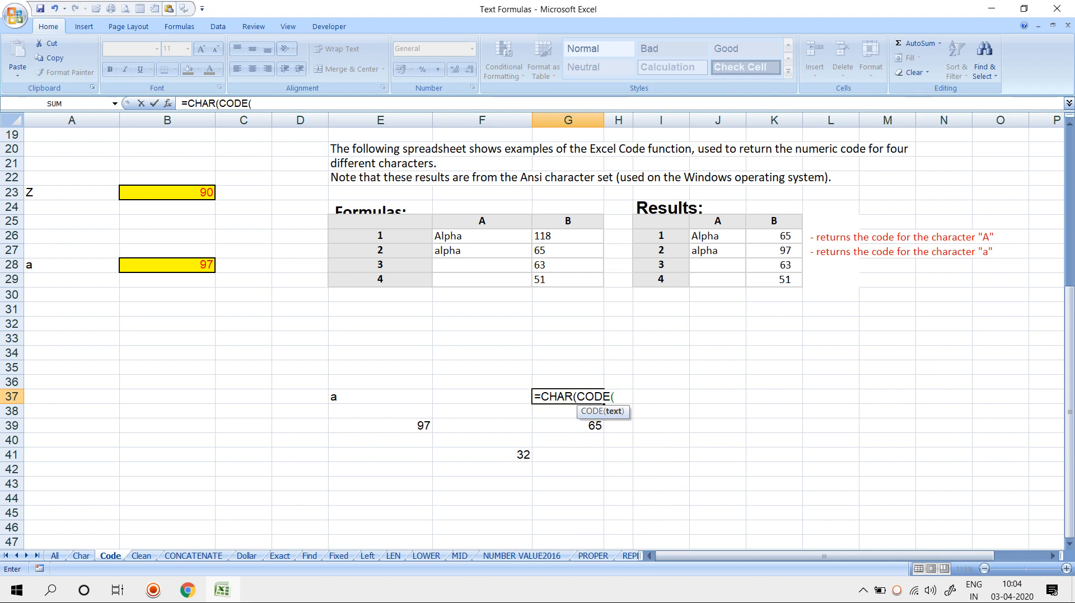
left_click(380, 397)
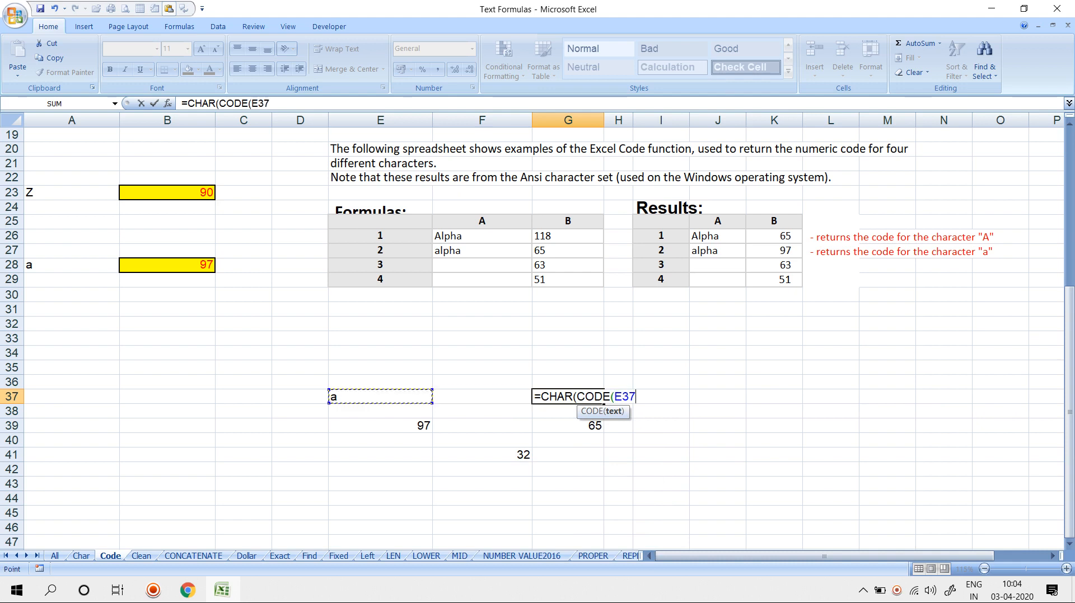
type(")-32")
key("Return")
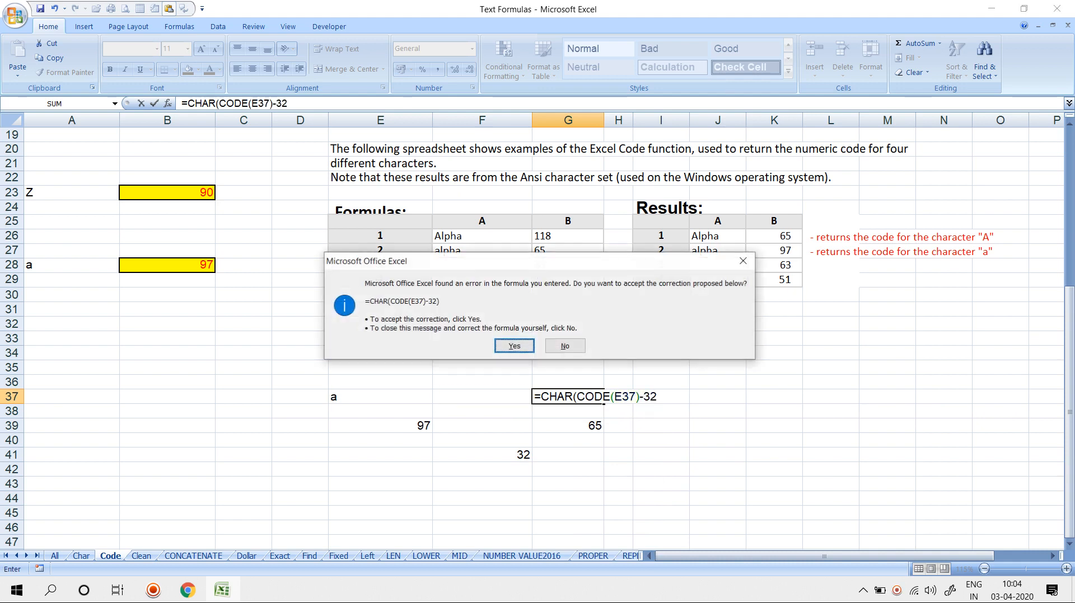
key("Return")
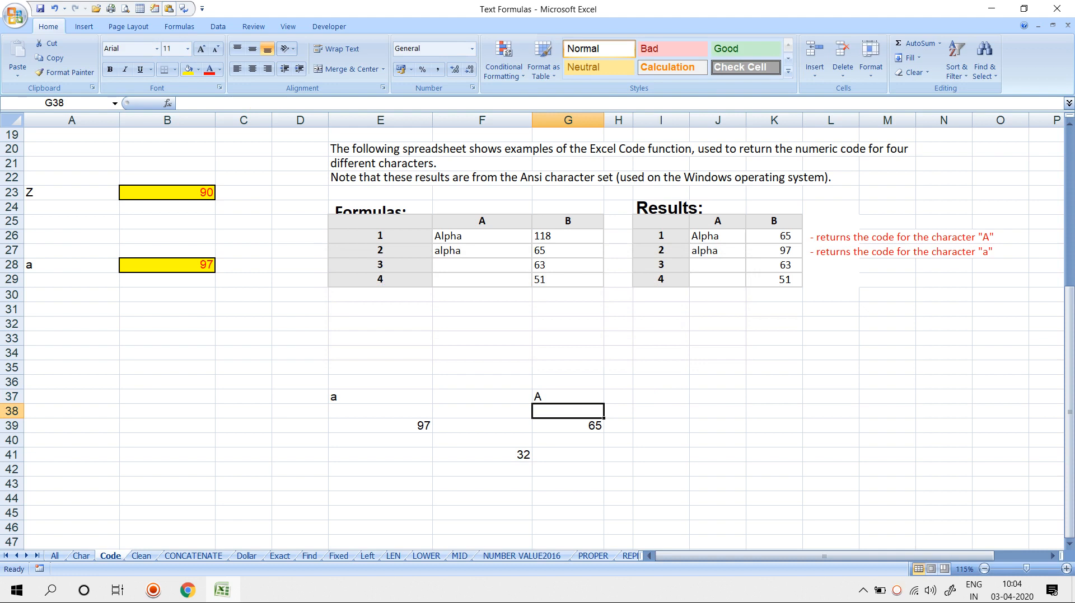
Test the conversion formula with the capital letters B and C in cell E37
key("Left")
key("Left")
key("Left")
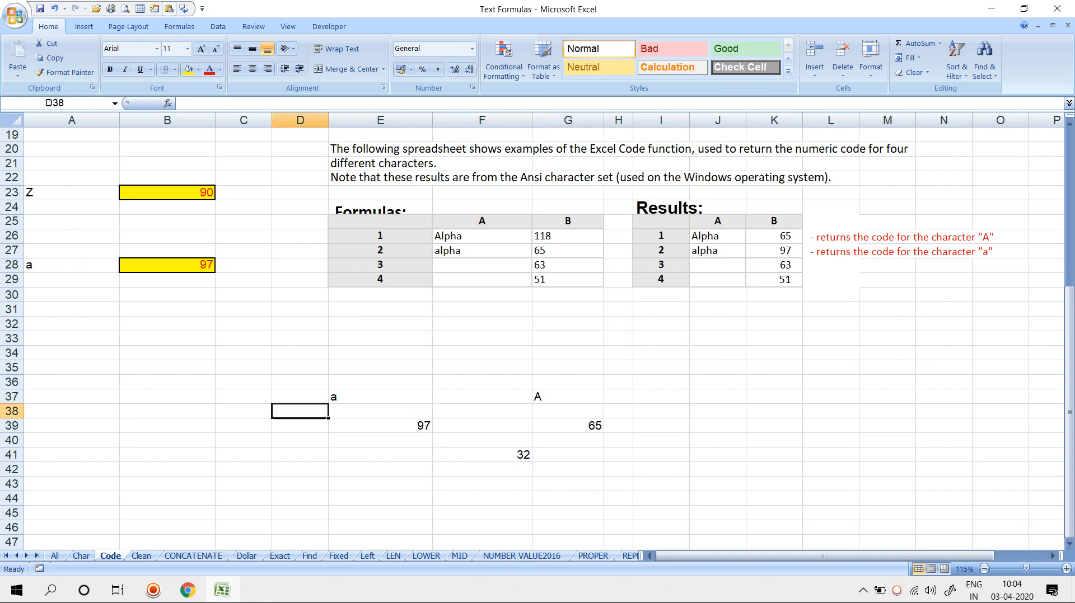
key("Up")
key("Right")
type("B")
key("Return")
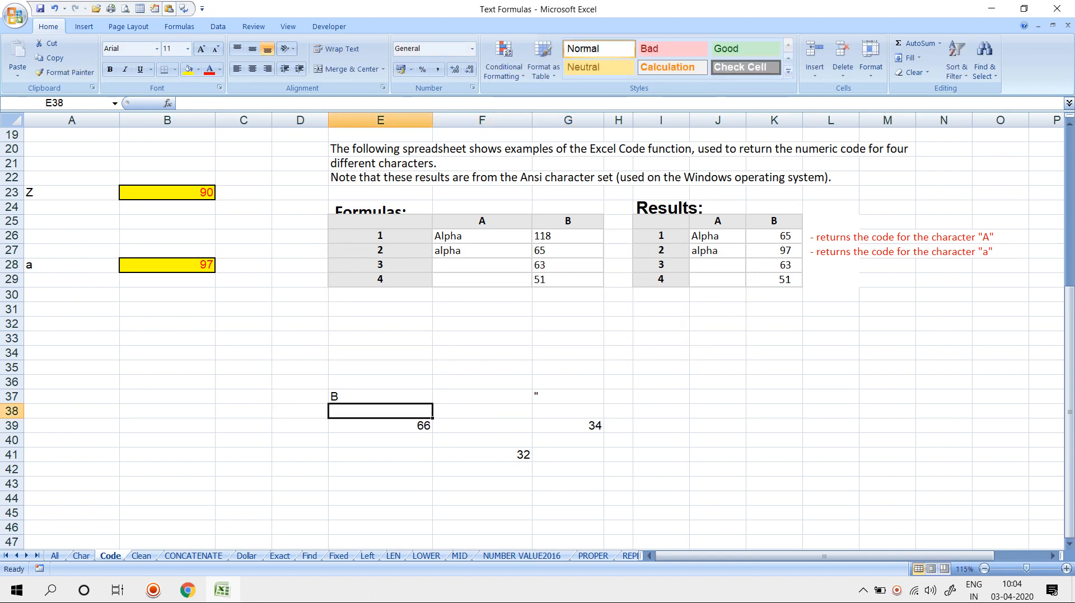
key("Up")
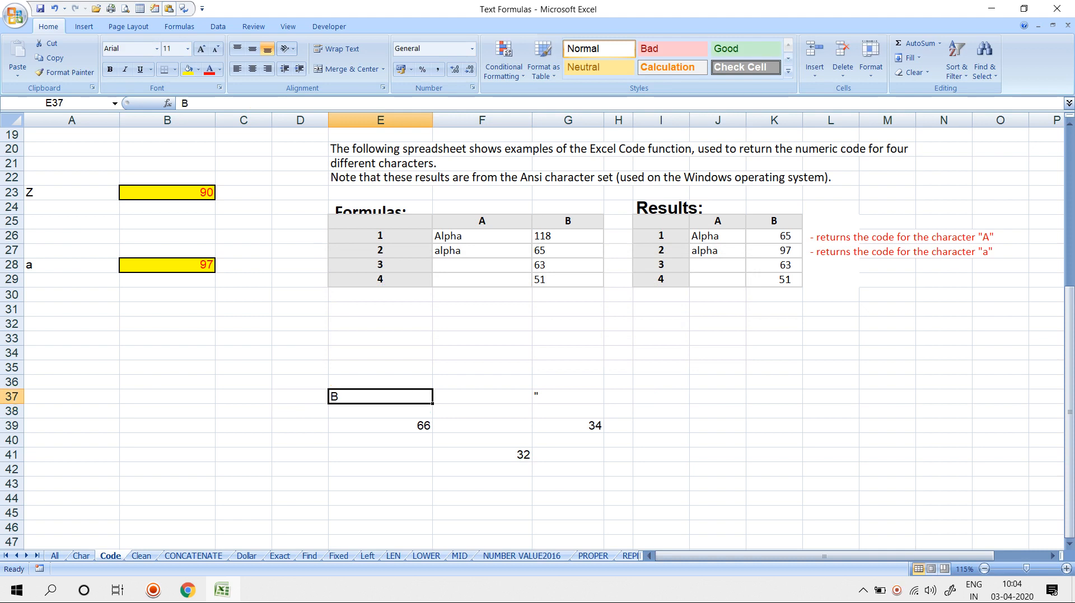
type("C")
key("Return")
key("Up")
type("C")
key("Return")
Test the conversion formula with lowercase letters in cell E37, including d, e and f, ending with g
key("Up")
type("c")
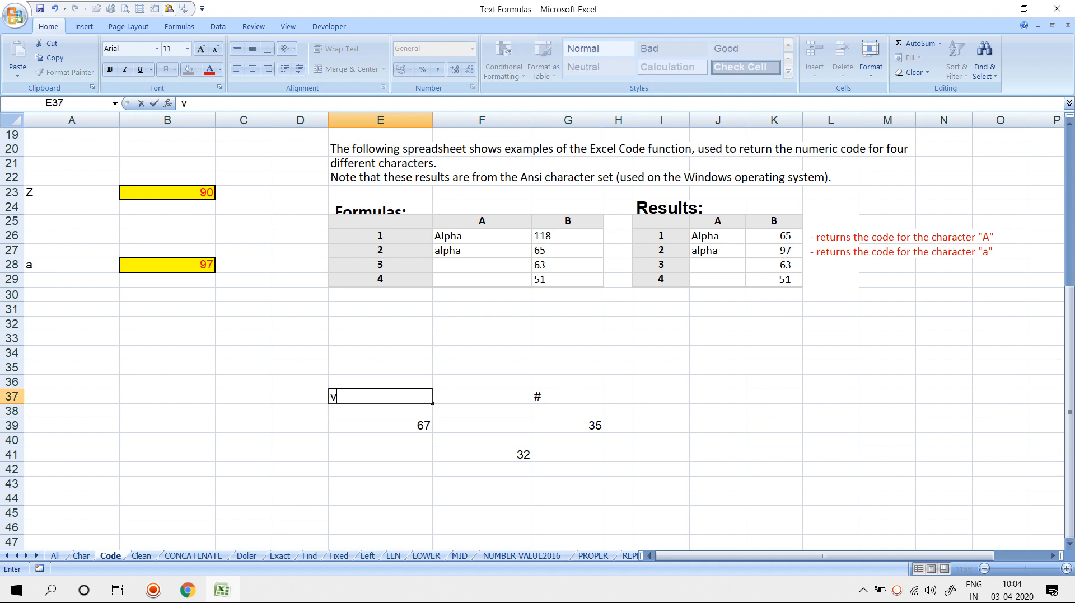
key("Return")
key("Up")
type("d")
key("Return")
key("Up")
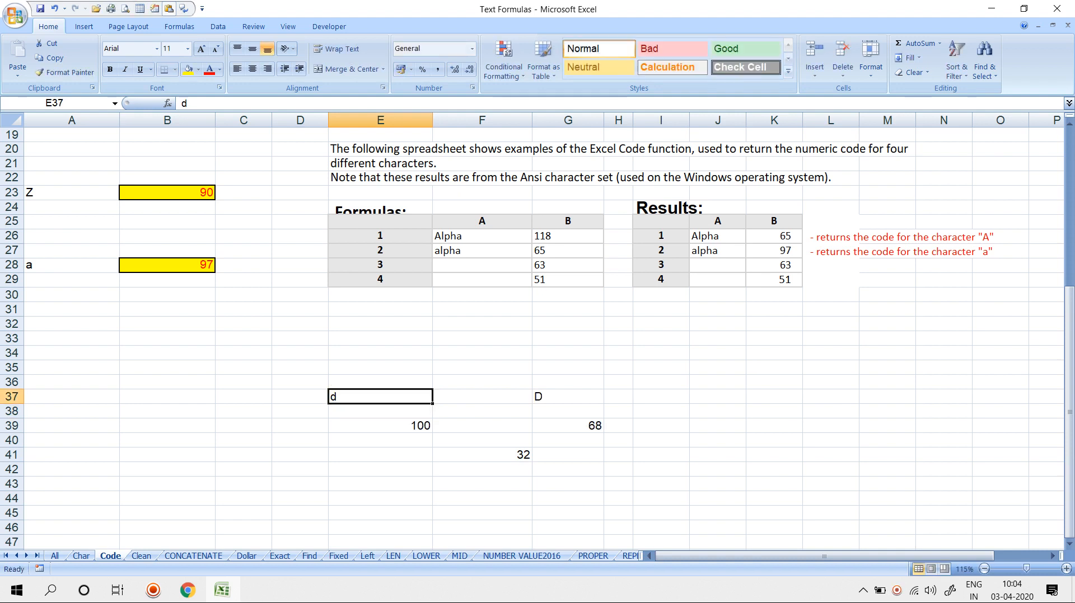
type("e")
key("Return")
key("Up")
type("f")
key("Return")
key("Up")
type("g")
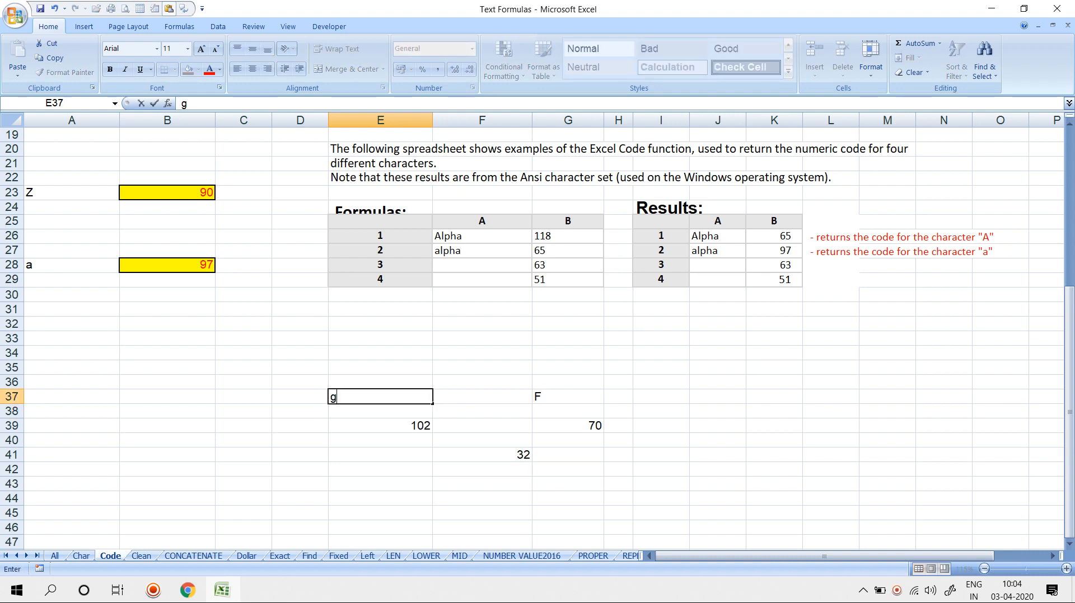
key("Return")
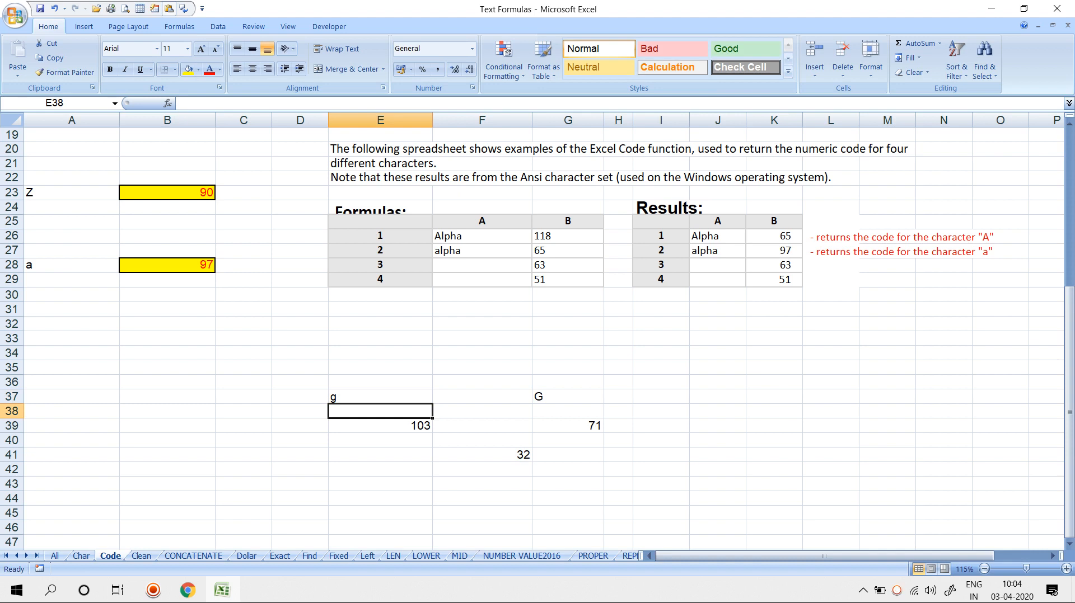
Review the formulas in F41 and G37, and compare the Code sheet's practice values with those on the Char sheet
left_click(482, 455)
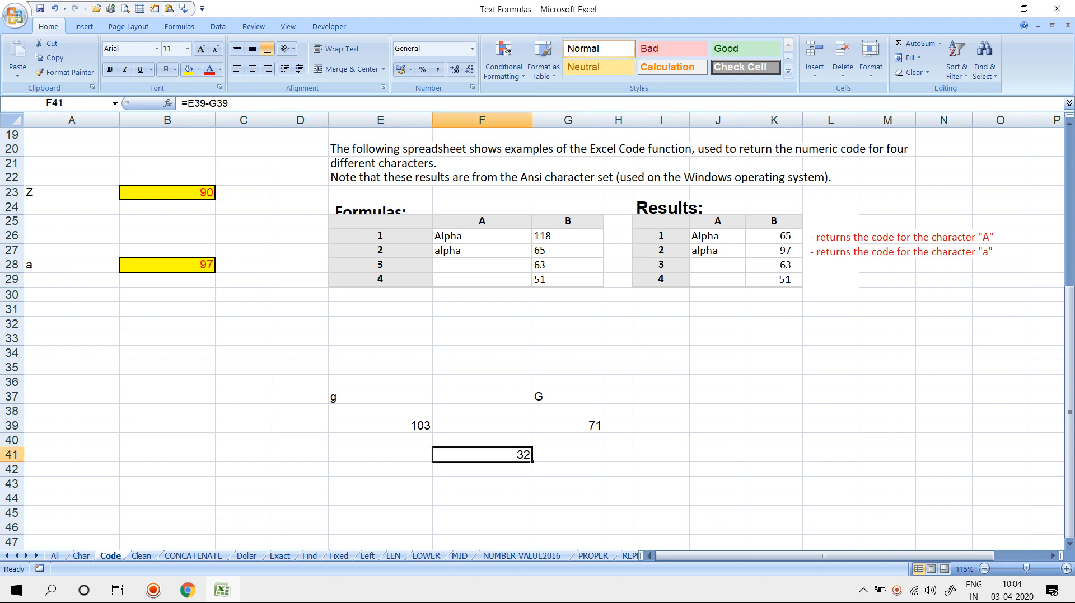
left_click(568, 397)
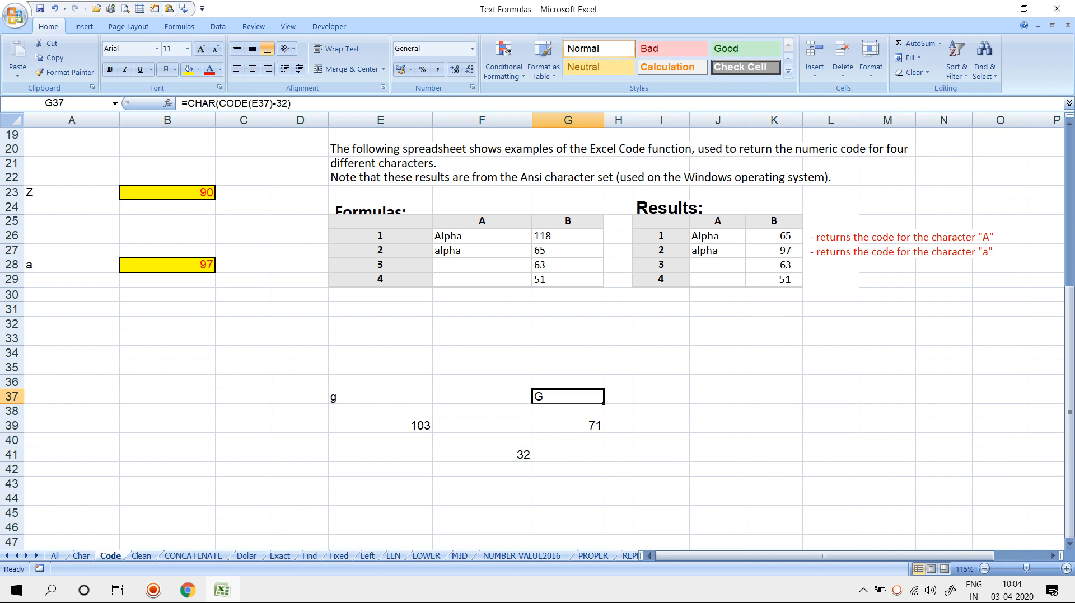
key("F2")
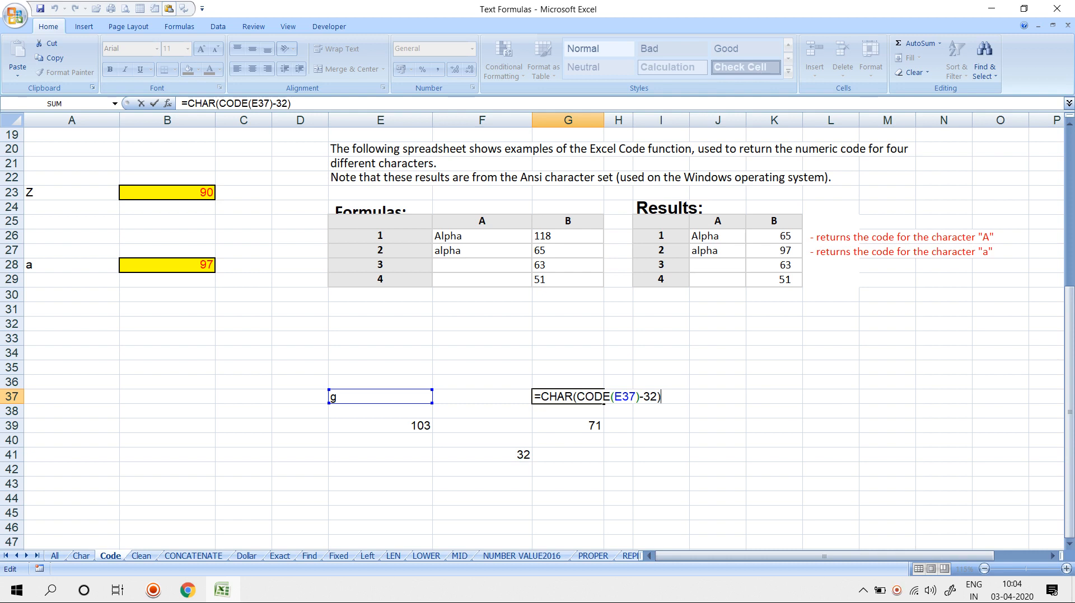
key("Return")
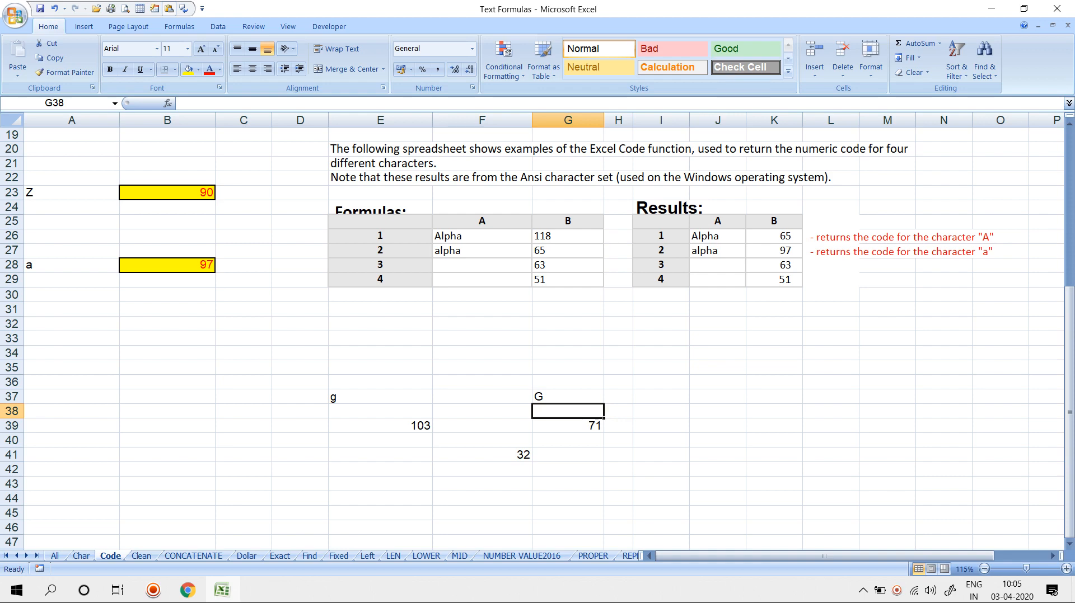
scroll(537, 336, "up", 6)
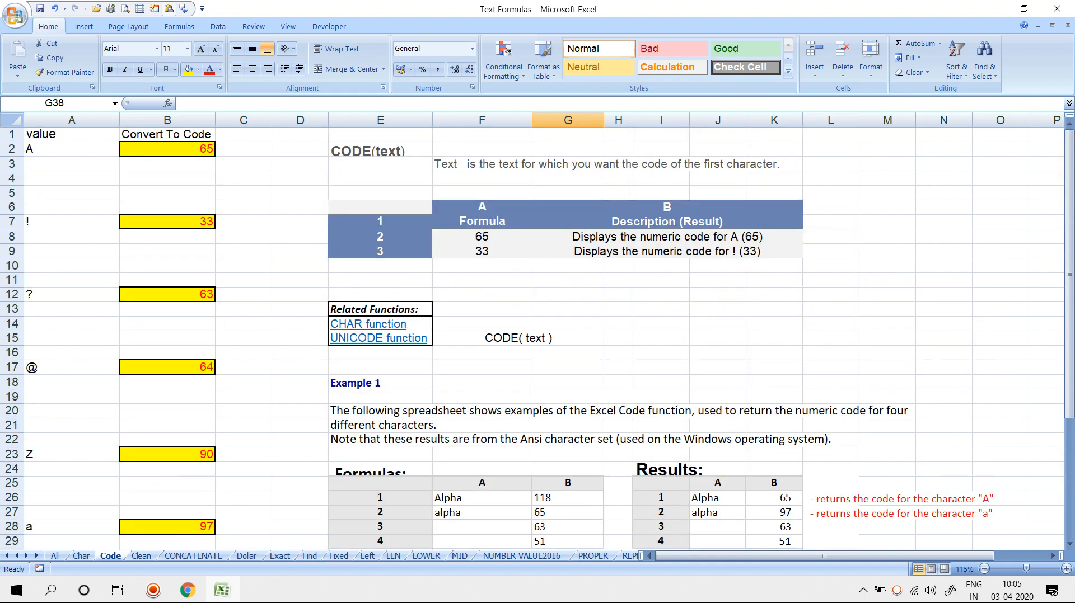
left_click(72, 149)
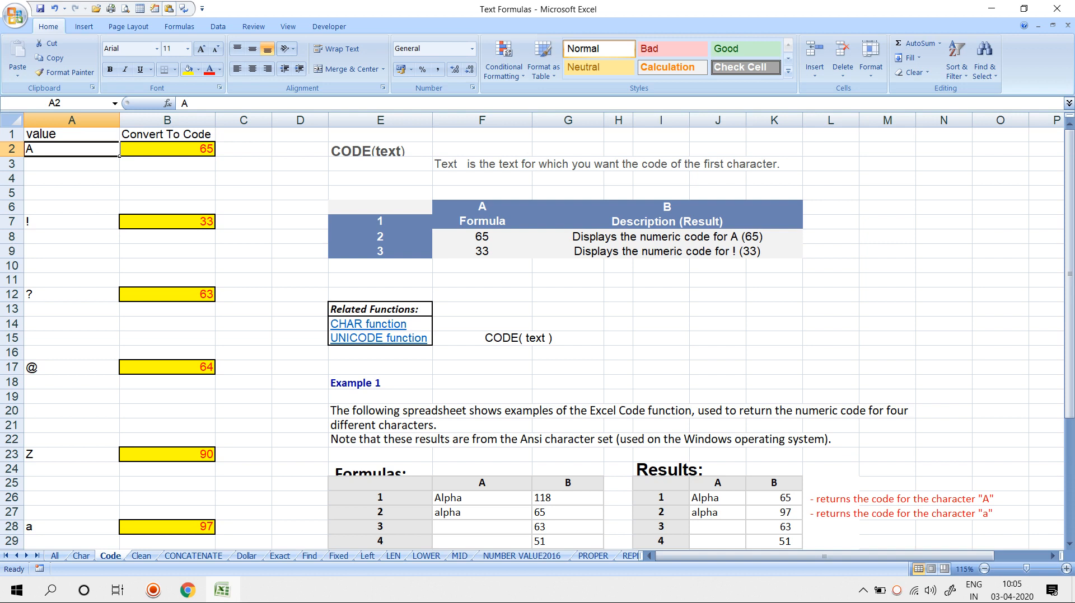
key("ctrl+Page_Up")
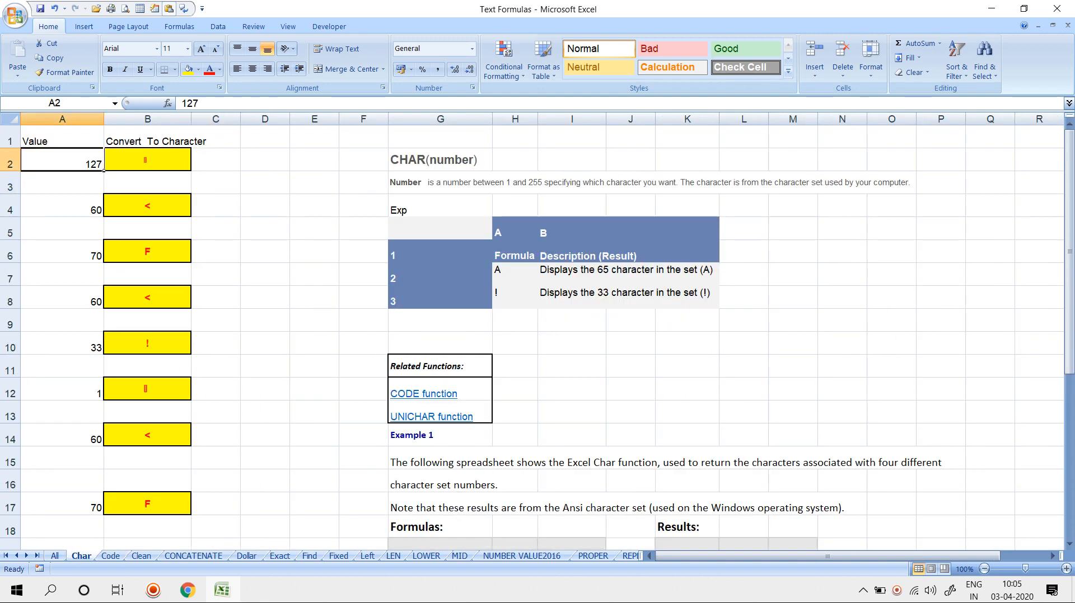
left_click(147, 160)
key("ctrl+Page_Down")
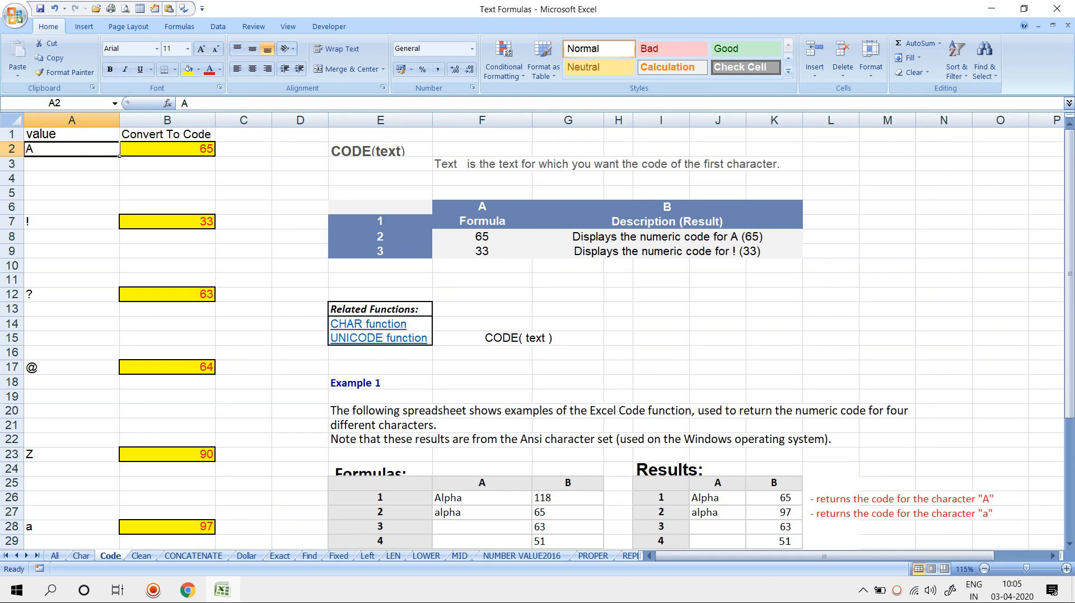
On the Clean sheet, enter the formula =LEN(A2) in cell C2 to count the first name's characters
key("ctrl+Page_Down")
scroll(537, 331, "up", 1)
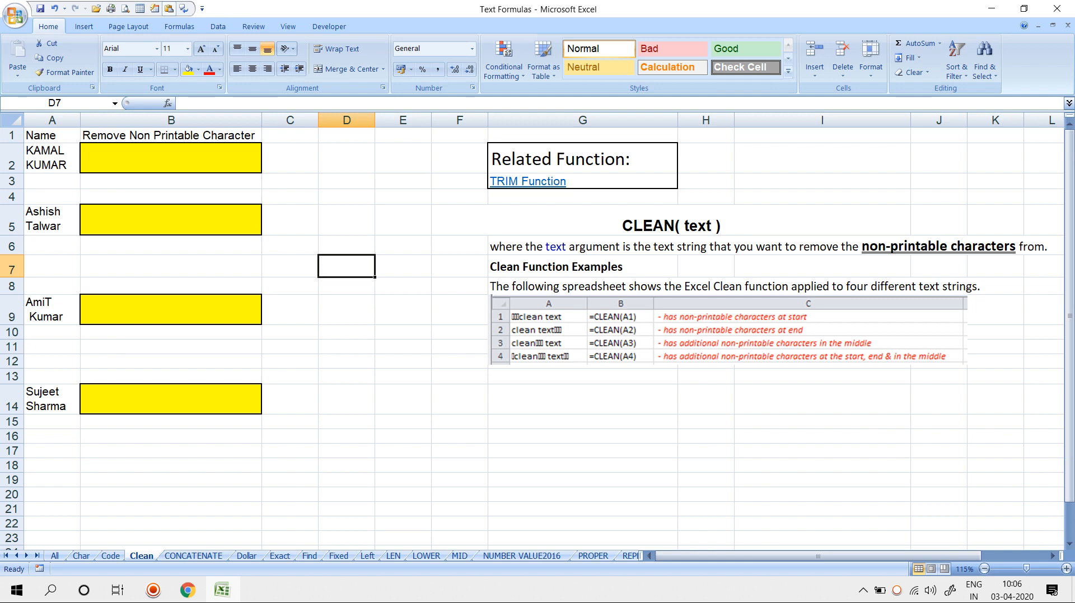
key("Left")
key("Left")
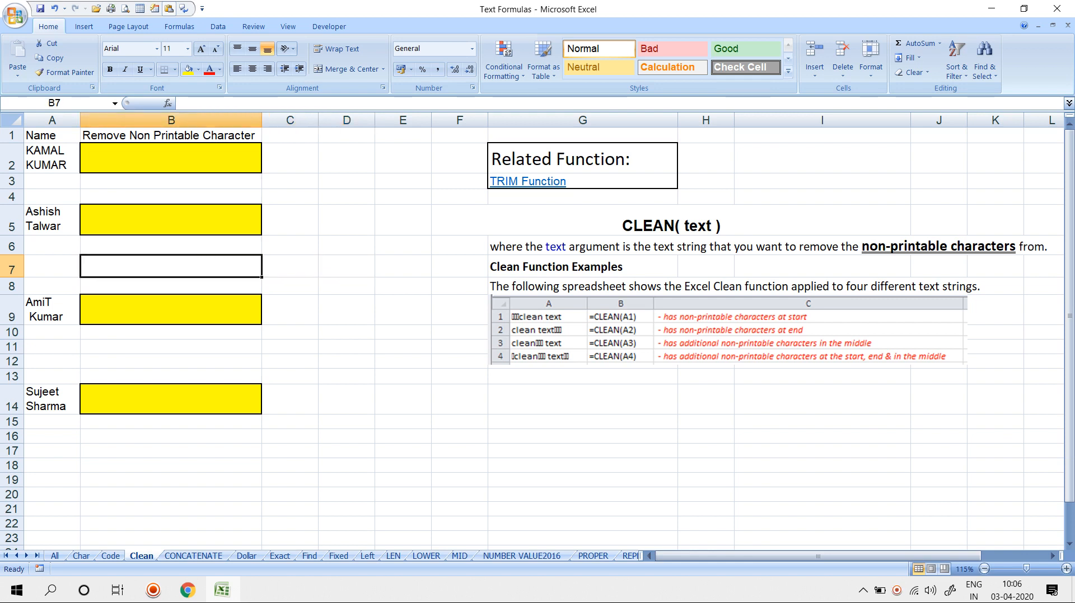
key("Up")
key("Up")
key("Up")
key("Up")
key("Up")
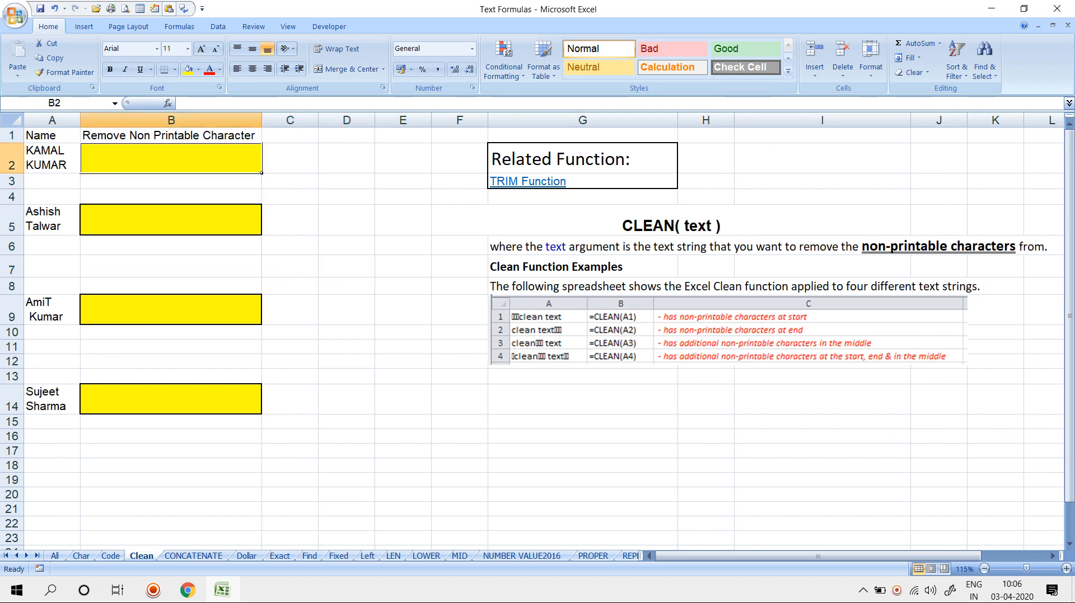
key("Right")
type("=le")
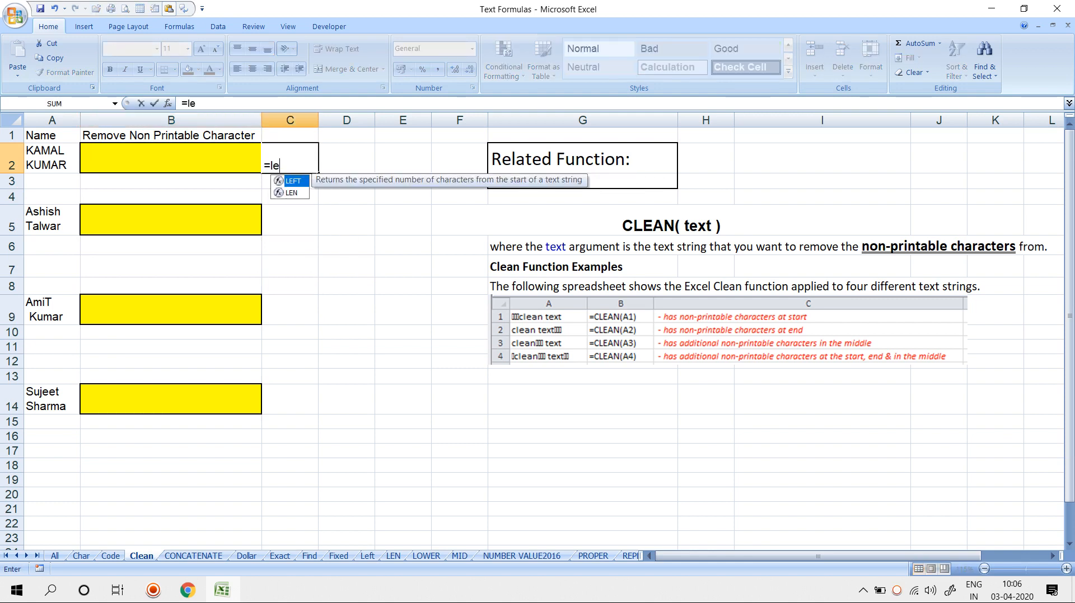
key("Down")
key("Tab")
type("a2")
key("Return")
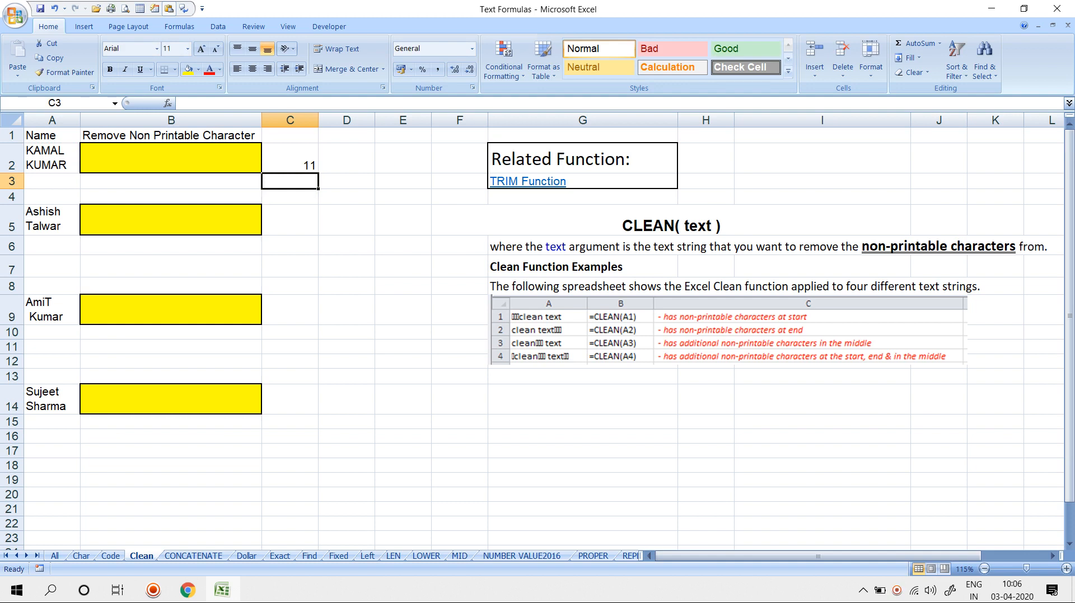
Enter the formula =CLEAN(A2) in cell B2 to strip non-printable characters from the first name
left_click(171, 158)
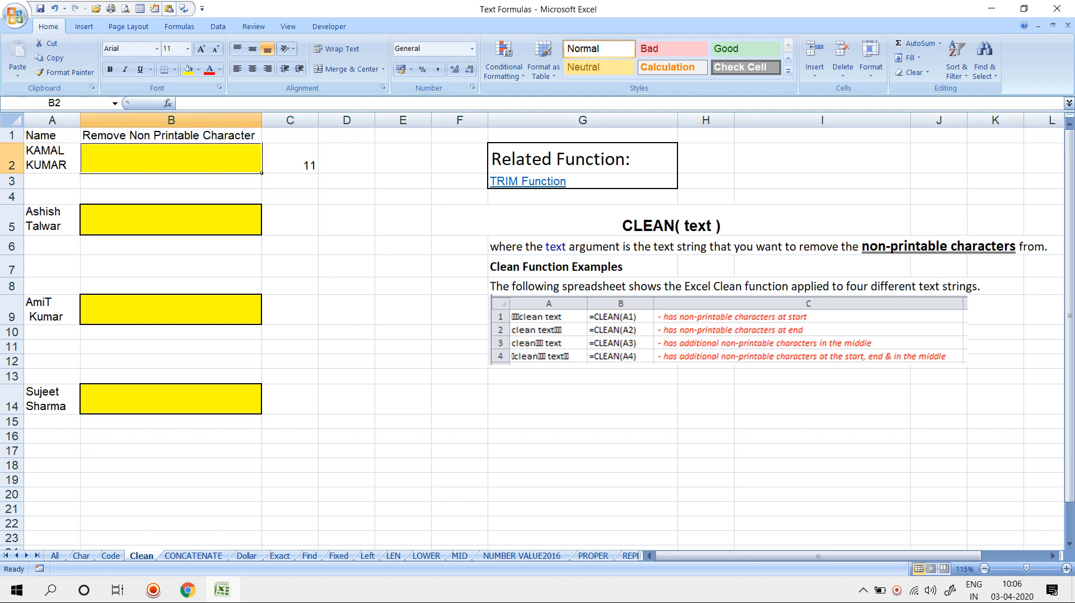
type("=cl")
key("Tab")
key("Left")
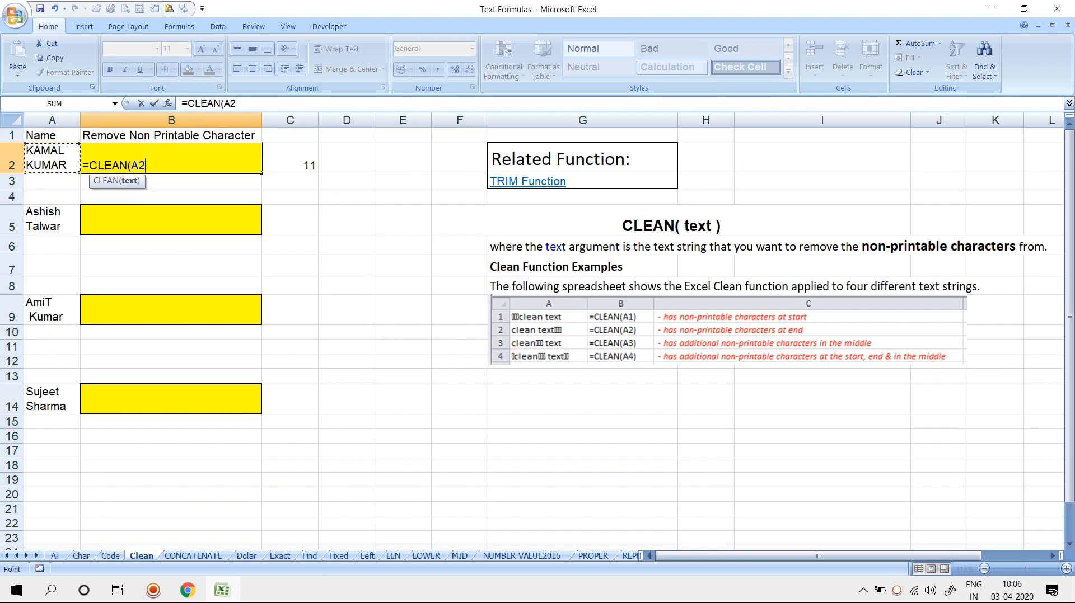
key("ctrl+Return")
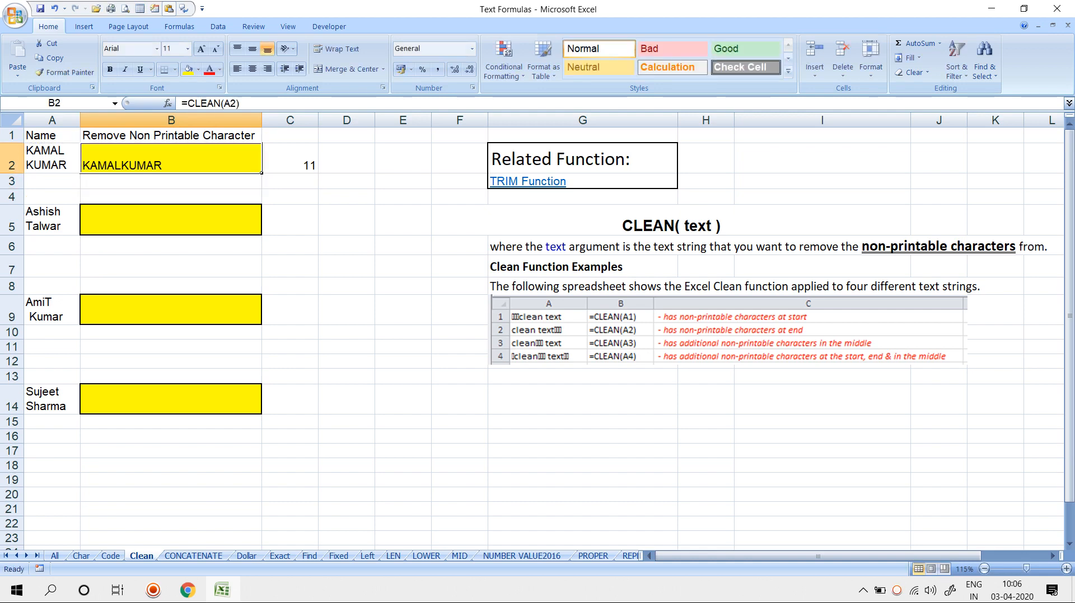
Enter the formula =LEN(B2) in cell D2 to count the cleaned name's characters
left_click(290, 158)
key("Right")
type("=len")
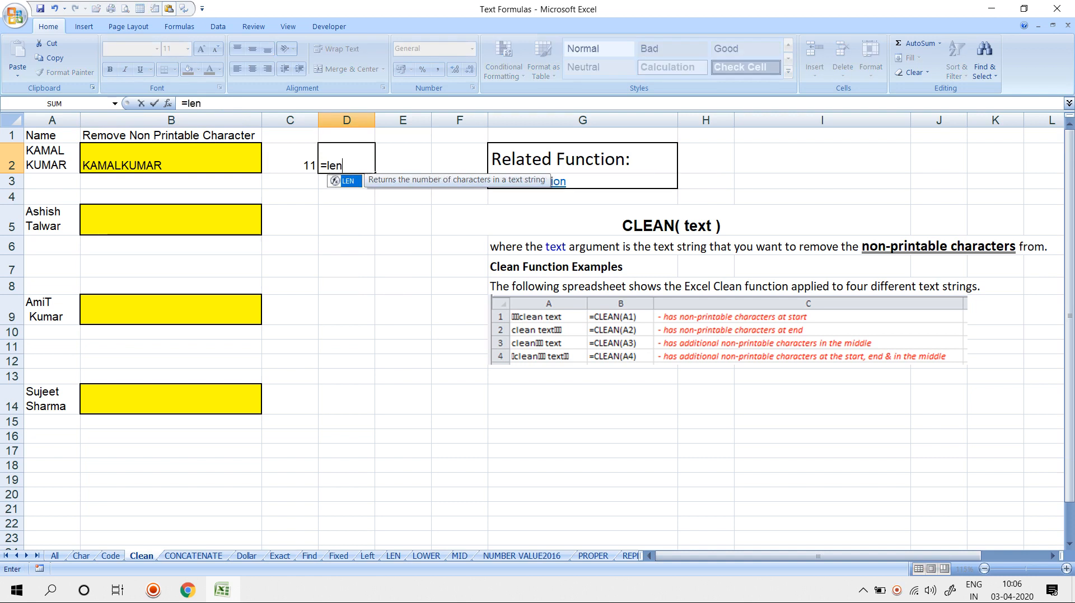
key("Tab")
key("Left")
key("Left")
key("Return")
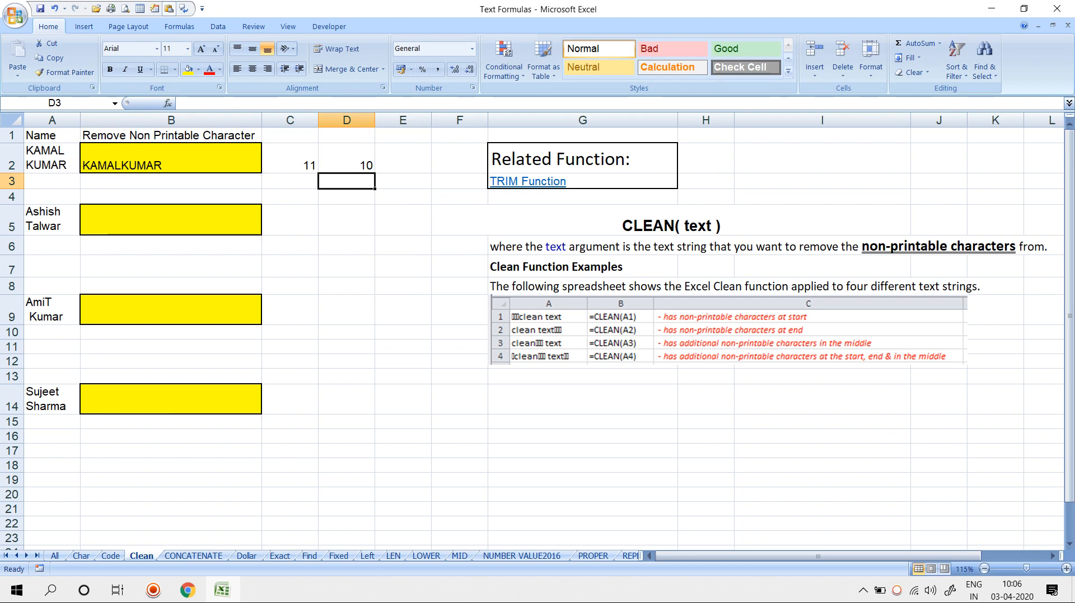
Enter the formula =CLEAN(A5) in cell B5 to clean the second name
left_click(171, 220)
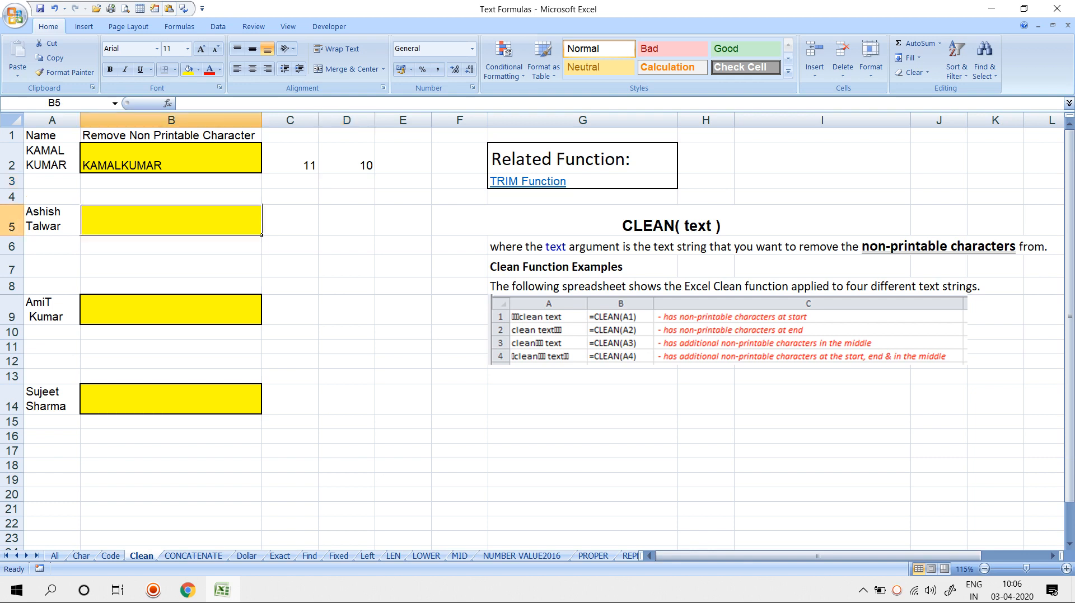
type("=cle")
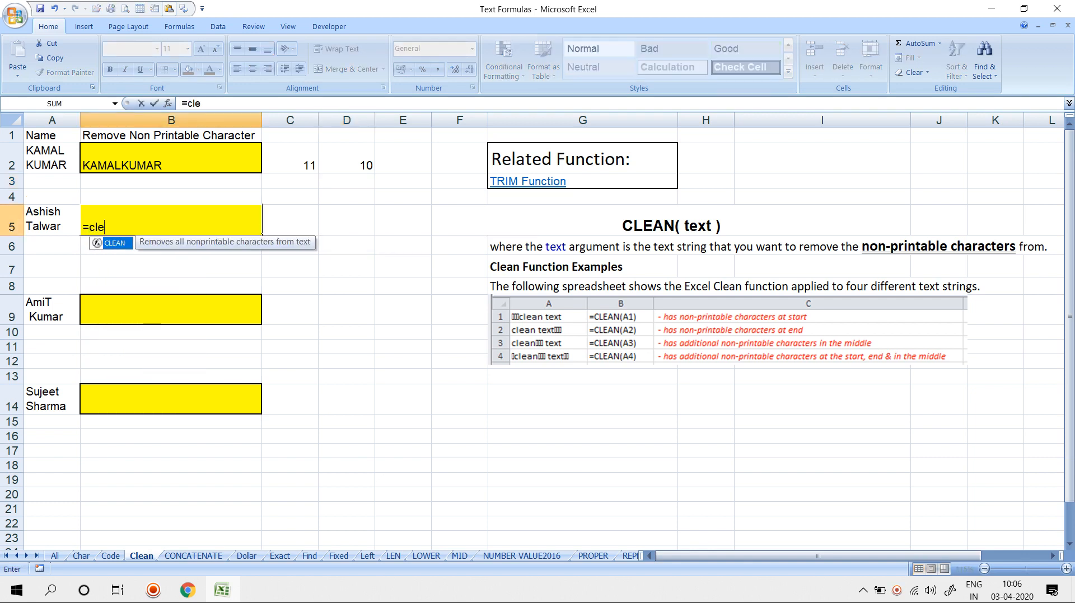
key("Tab")
type("a5")
key("Return")
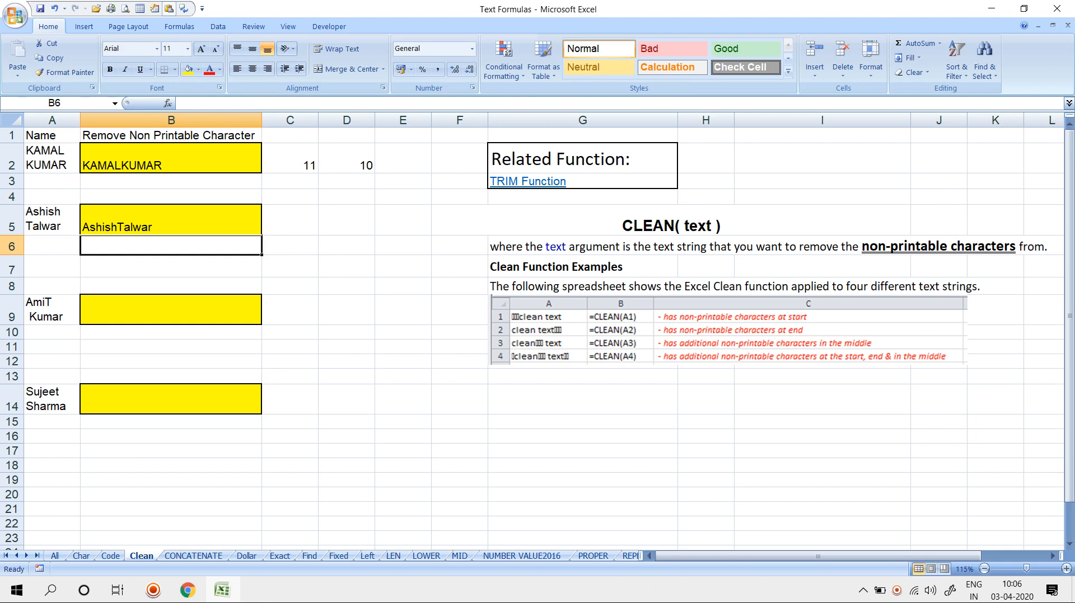
Open the CONCATENATE sheet and examine the job dates in row 2, the result cell A5 and the requested output format
left_click(194, 557)
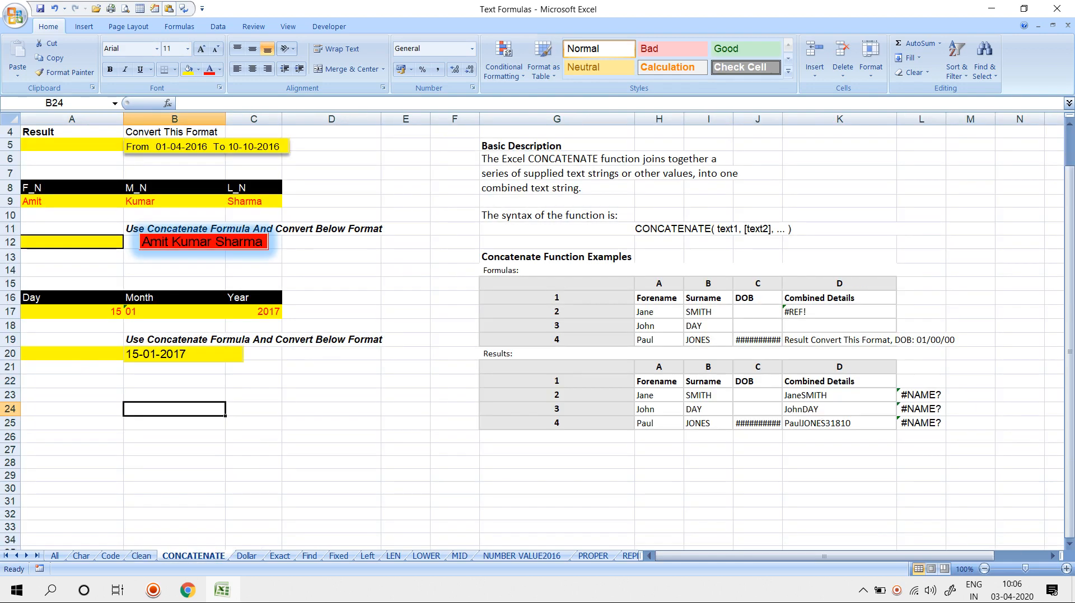
scroll(532, 333, "up", 1)
left_click(263, 182)
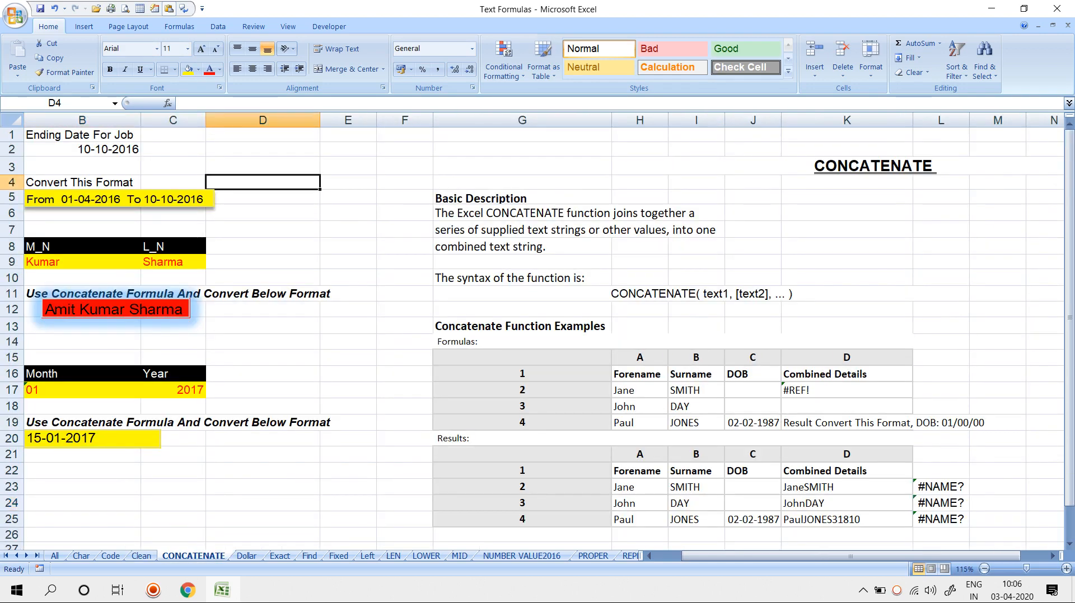
key("Left")
key("Left")
key("Left")
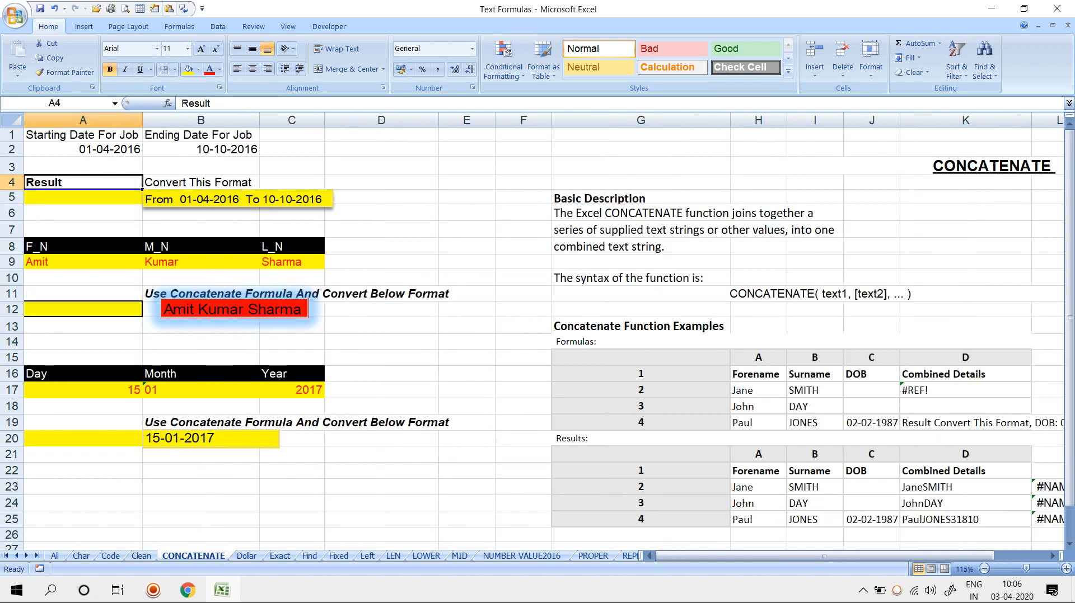
key("Up")
key("Up")
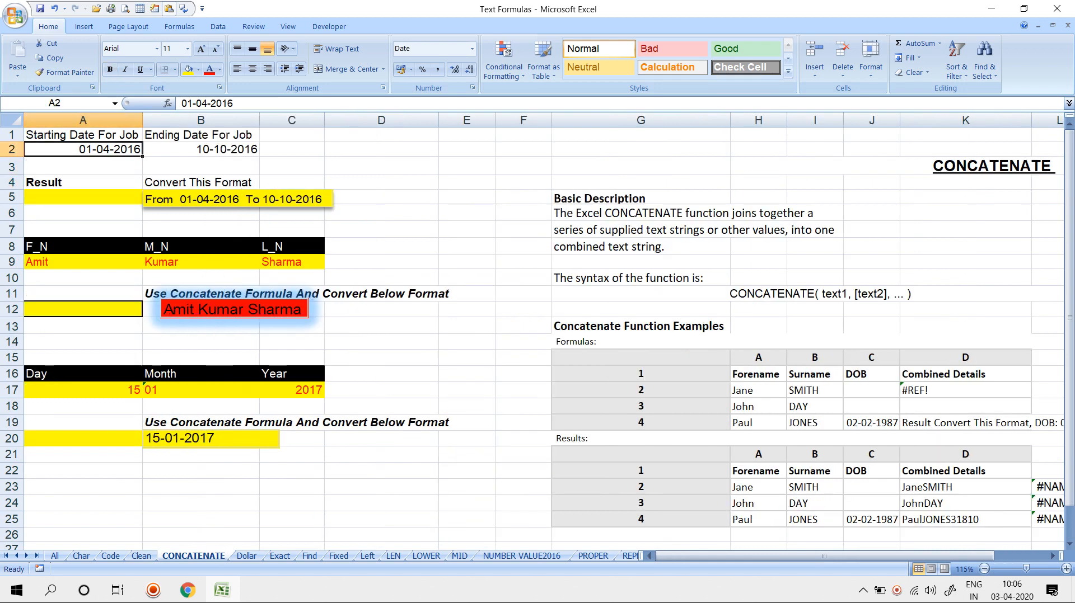
key("Down")
key("Down")
key("Down")
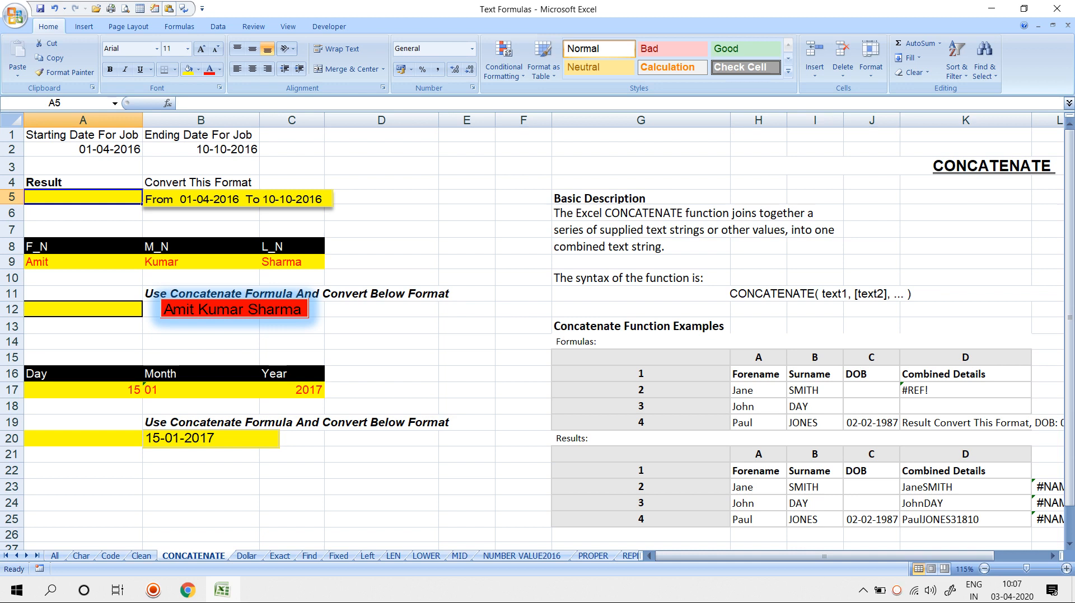
left_click(83, 150)
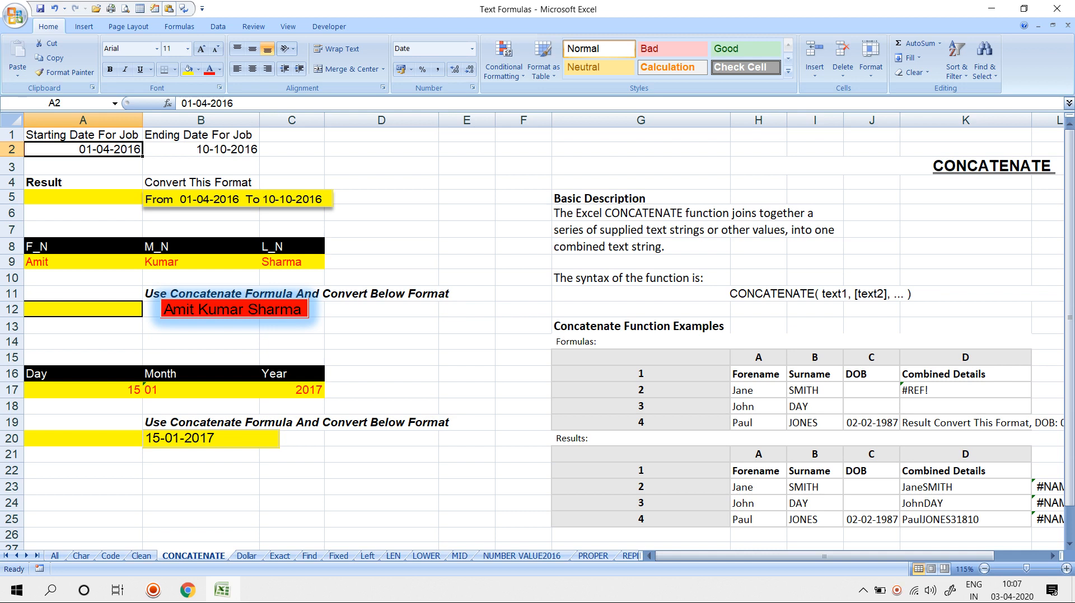
left_click(83, 197)
type("=CON")
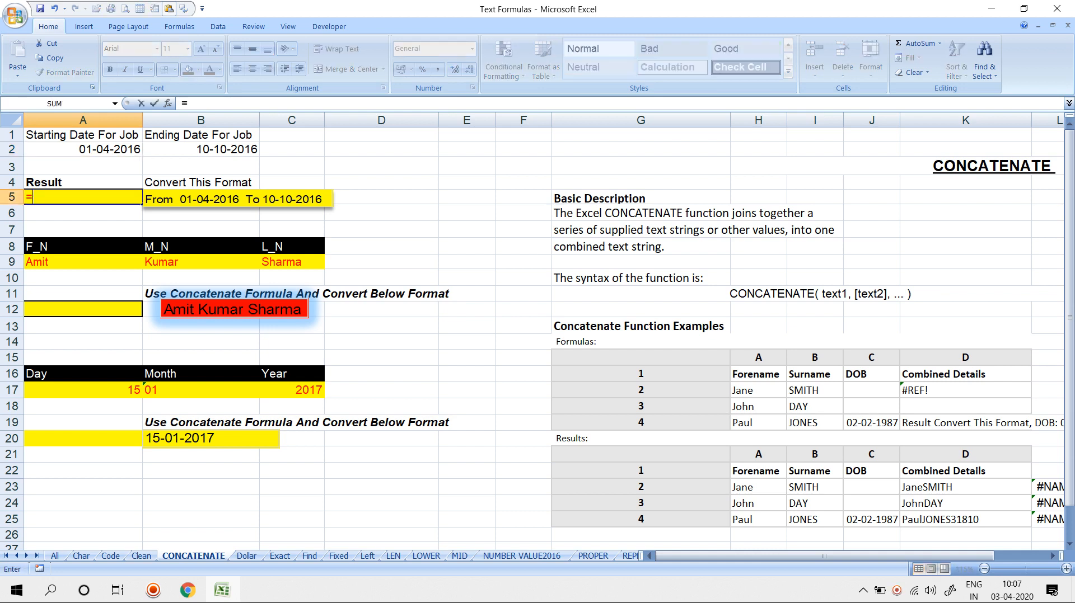
key("Tab")
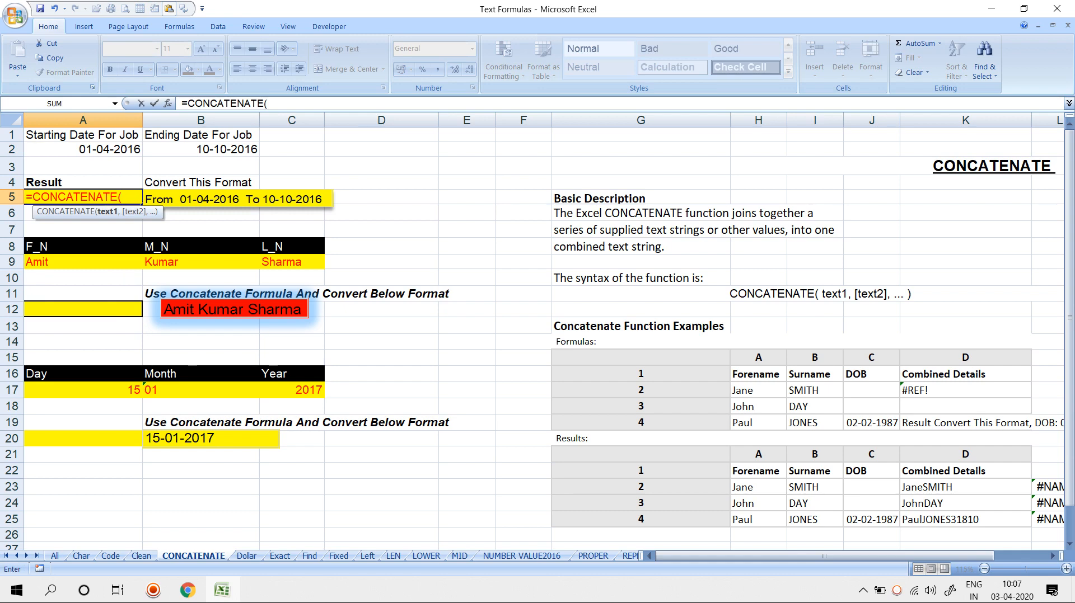
left_click(83, 150)
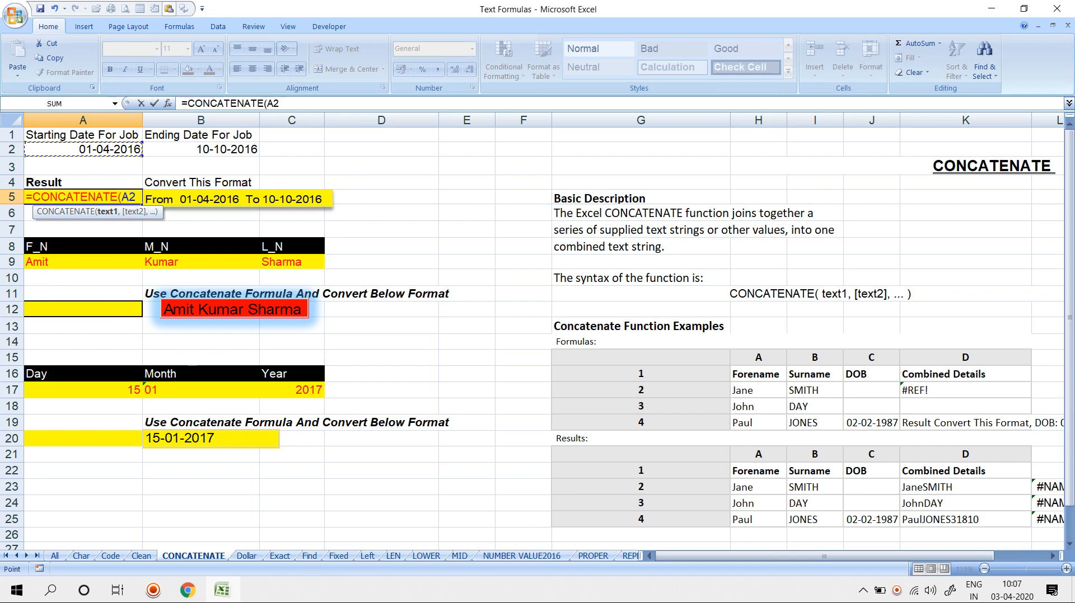
type(",\"")
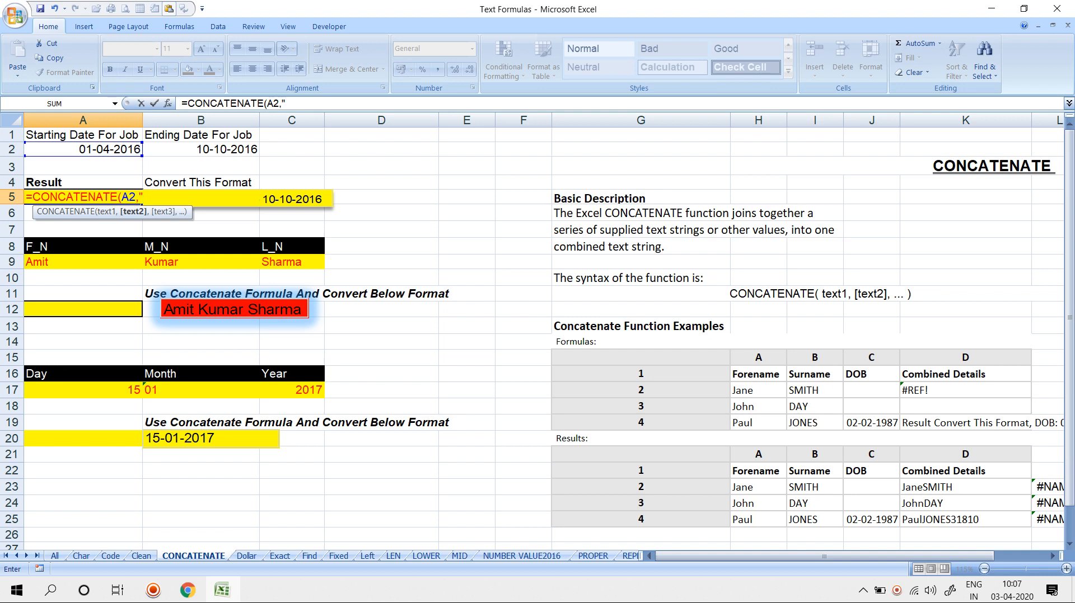
key("BackSpace")
key("BackSpace")
key("BackSpace")
key("BackSpace")
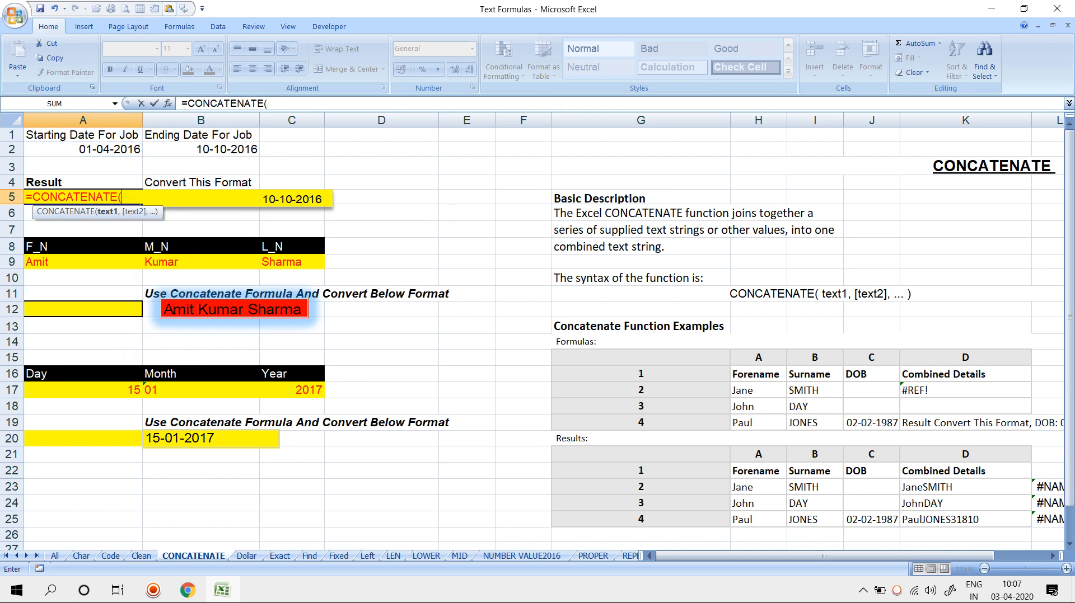
type("\"F")
key("Escape")
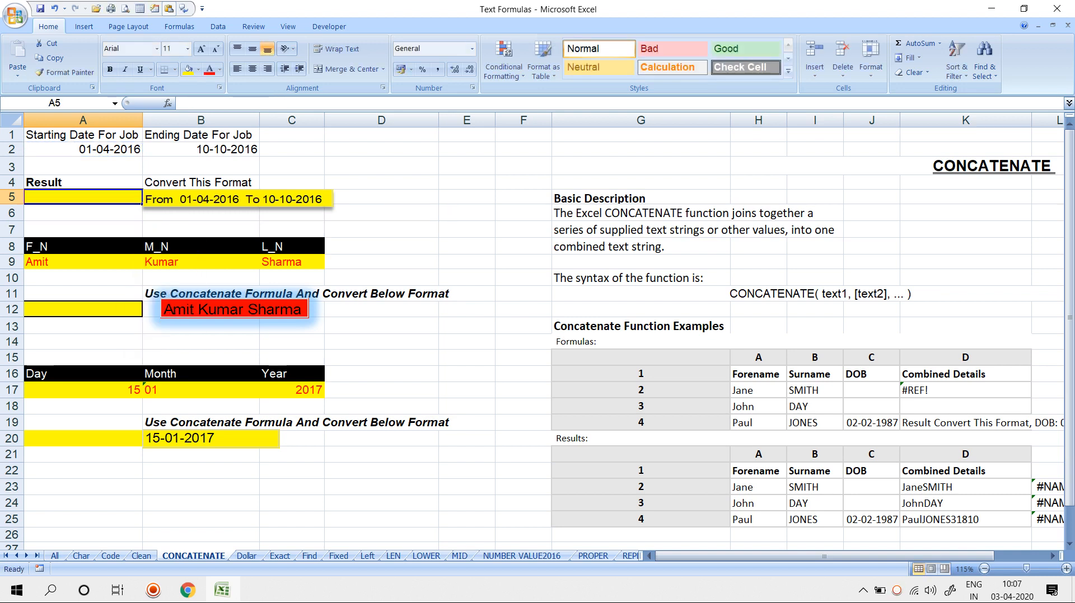
Move the sample-format picture to column D, clear of the result cell, and enter =CONCATENATE("From",A2,"To",B2) in A5
left_click_drag(238, 199, 397, 197)
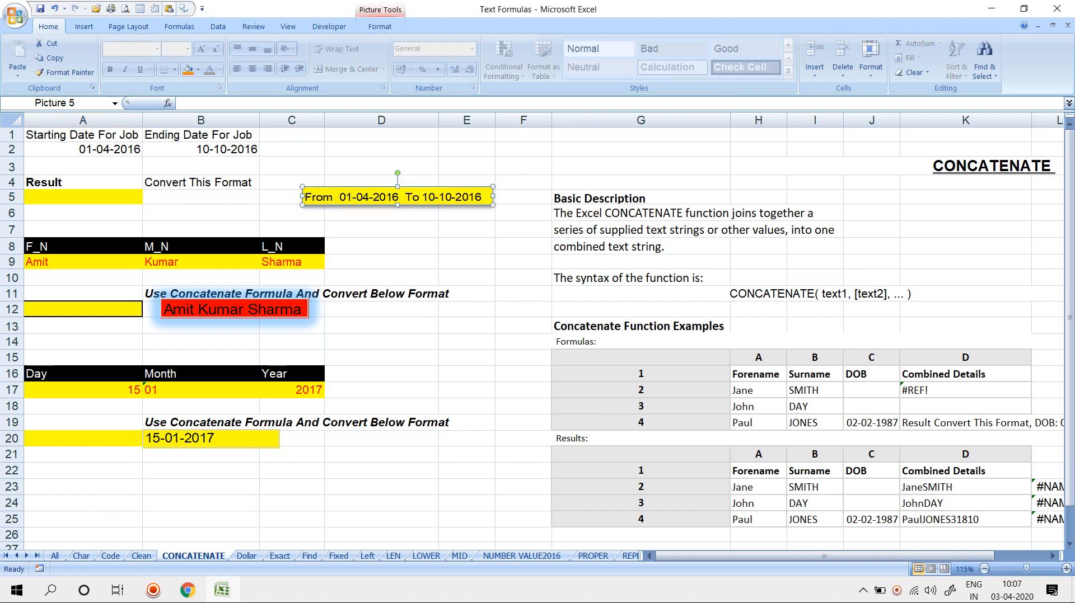
left_click(83, 197)
type("=CONCATENATE(")
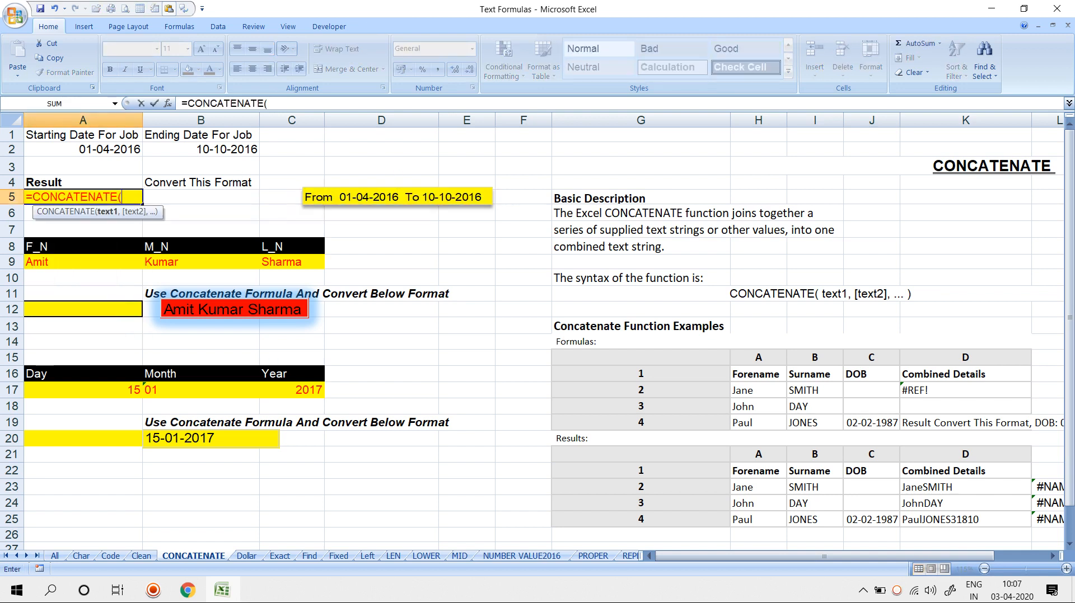
type("\"From")
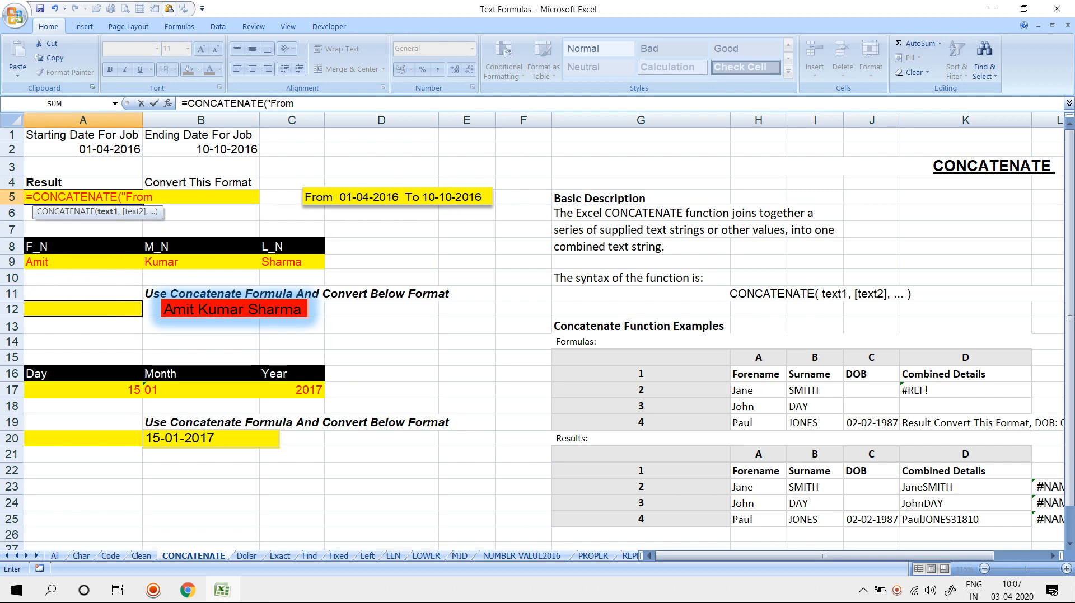
type("\",")
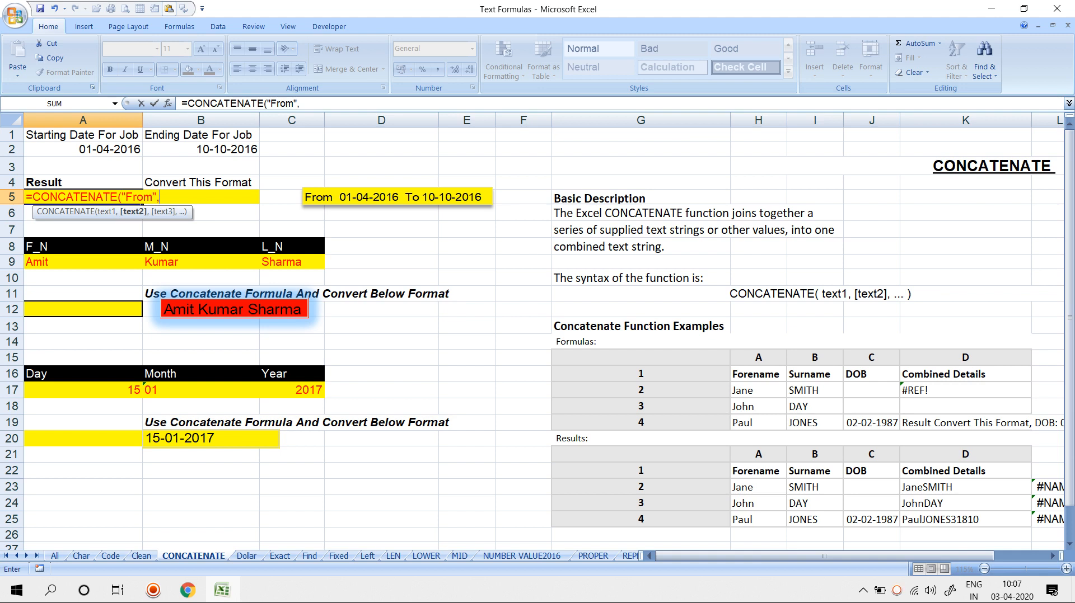
left_click(83, 149)
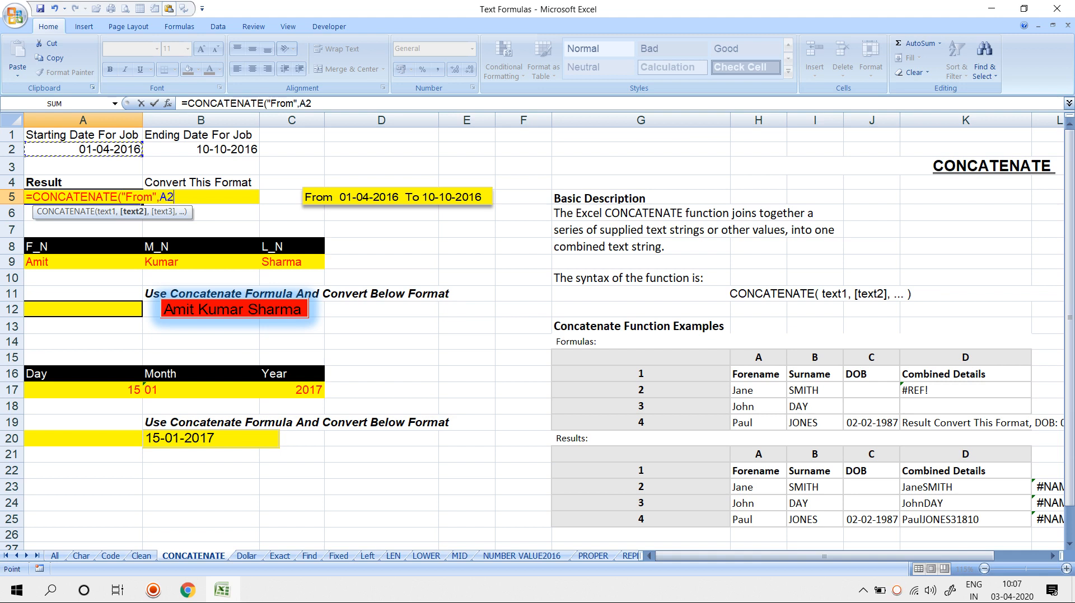
type(",")
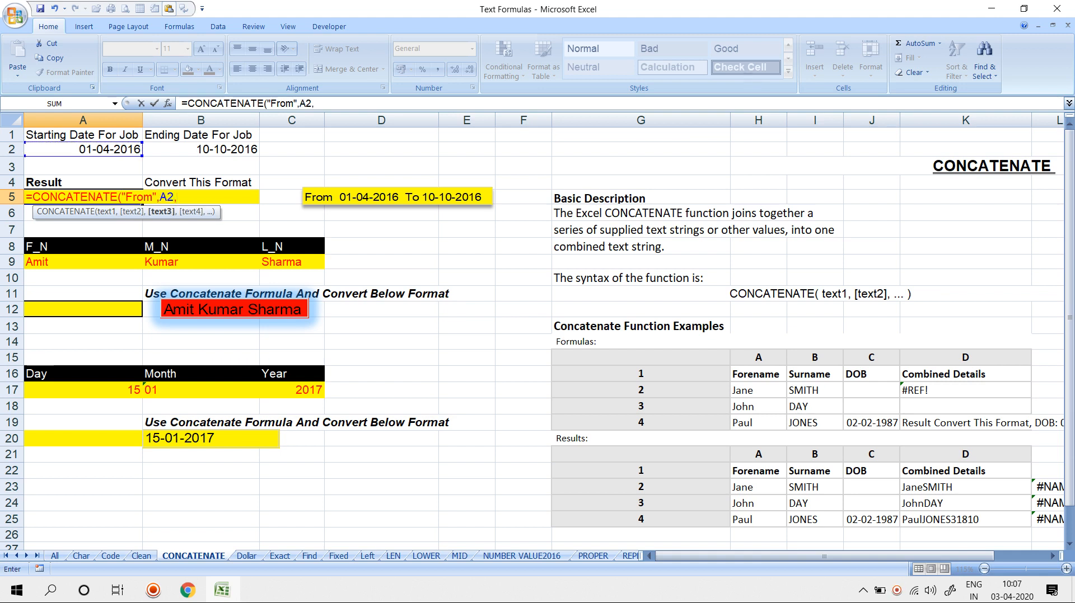
type("\"To\",")
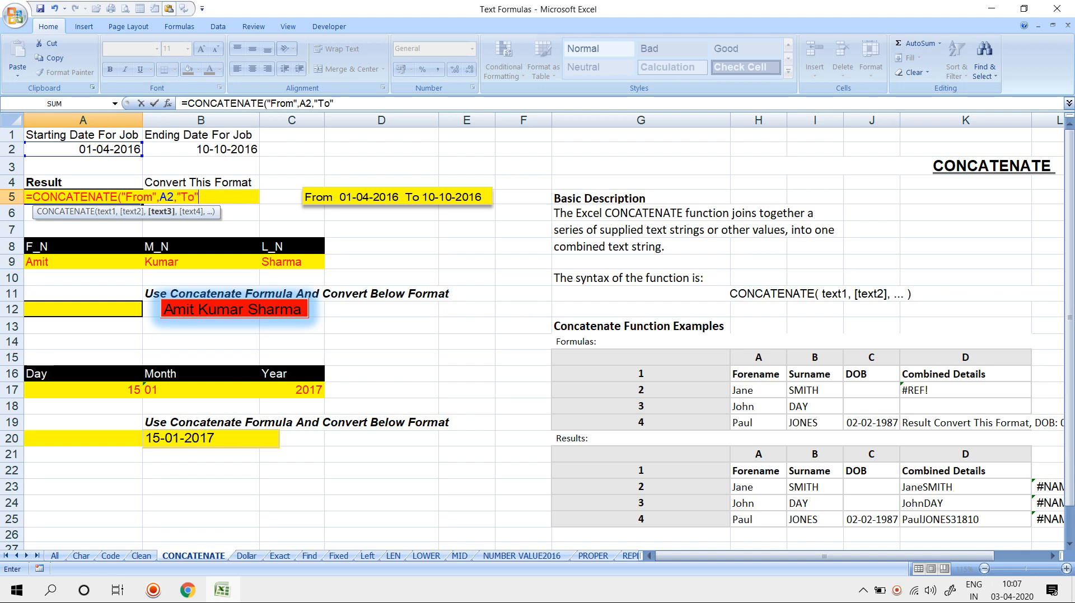
type("B2")
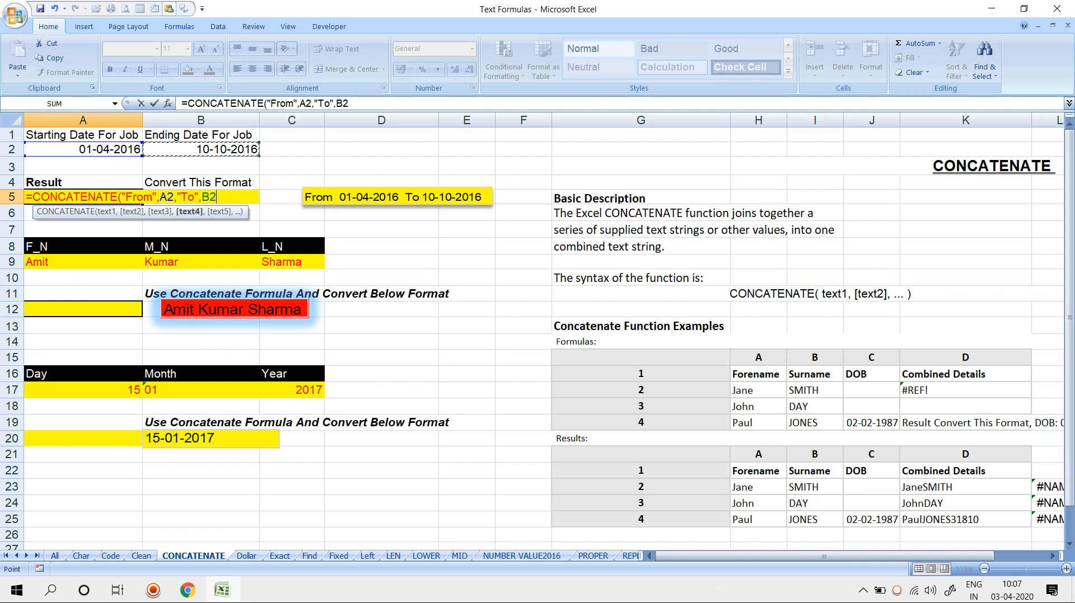
key("Return")
key("Up")
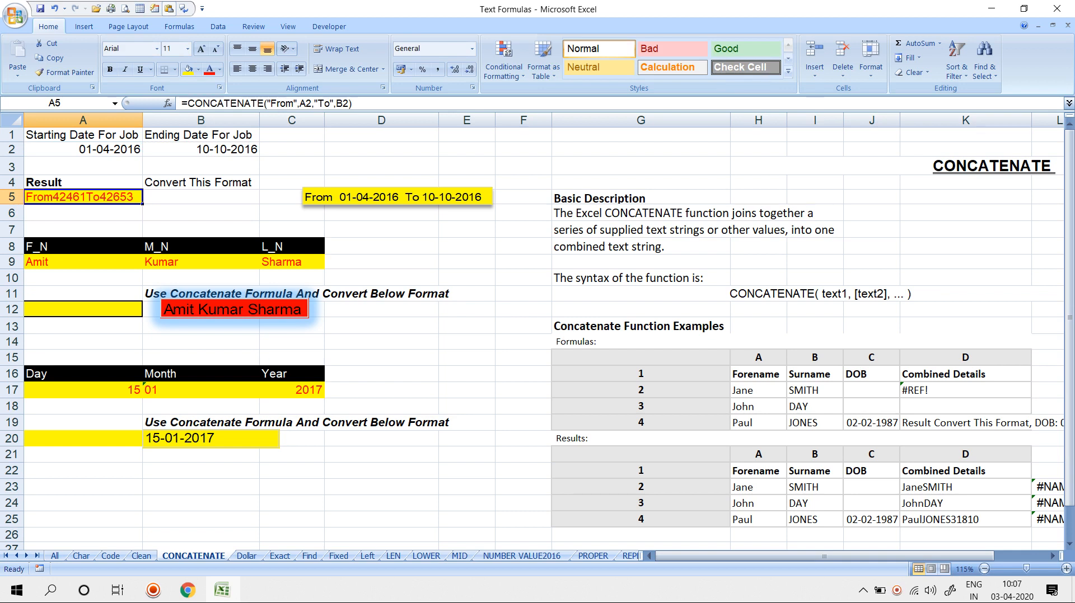
Insert a " " argument between "From" and A2 in the CONCATENATE formula in A5
key("F2")
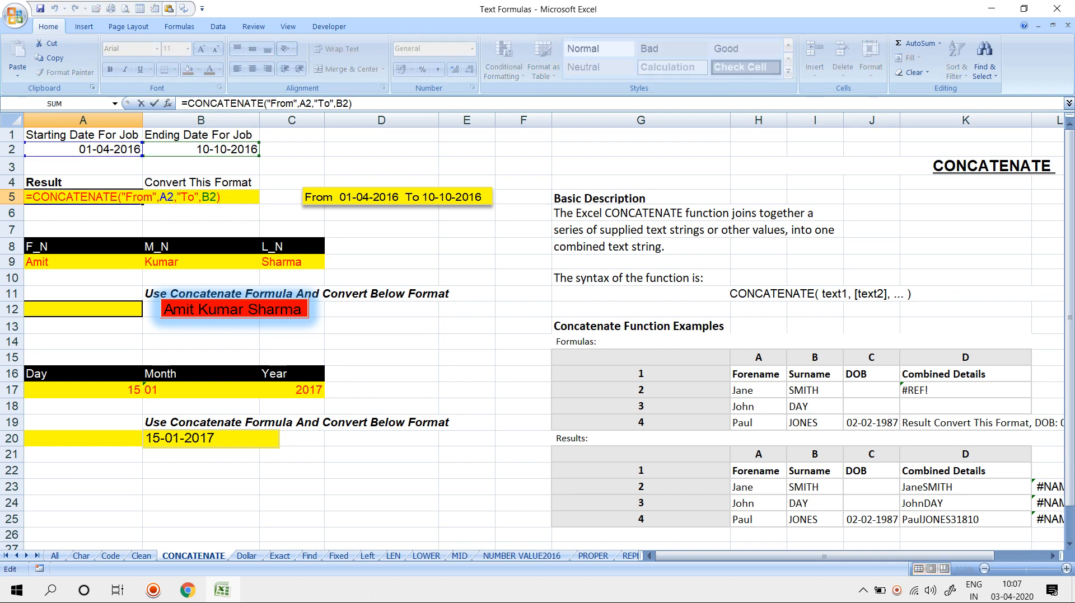
key("Left")
key("Left")
key("Left")
key("Left")
key("Left")
key("Left")
key("Left")
key("Left")
key("Left")
key("Left")
key("Left")
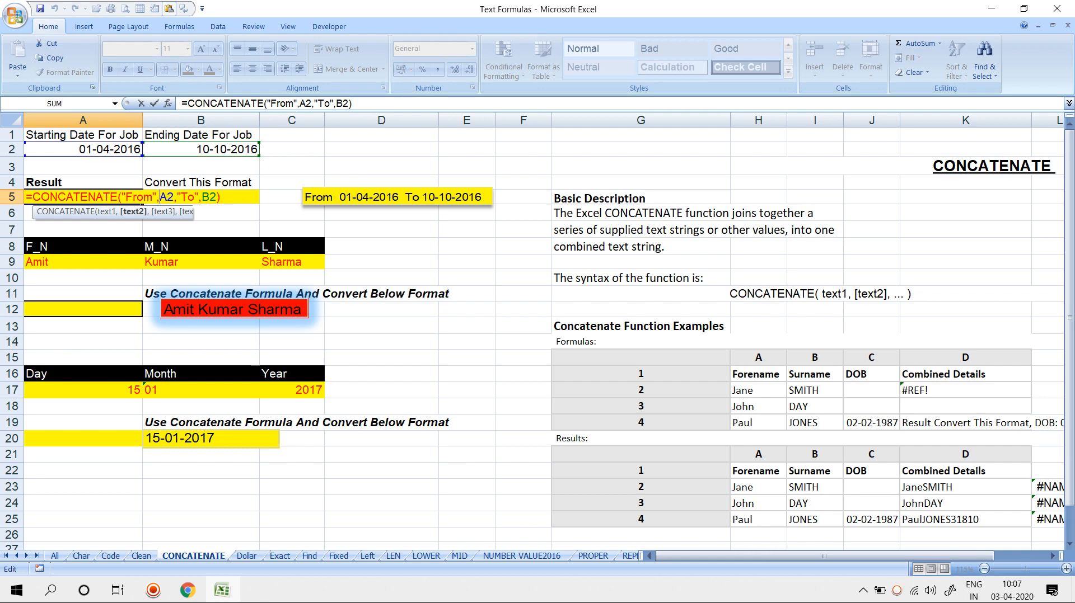
type("\" \".")
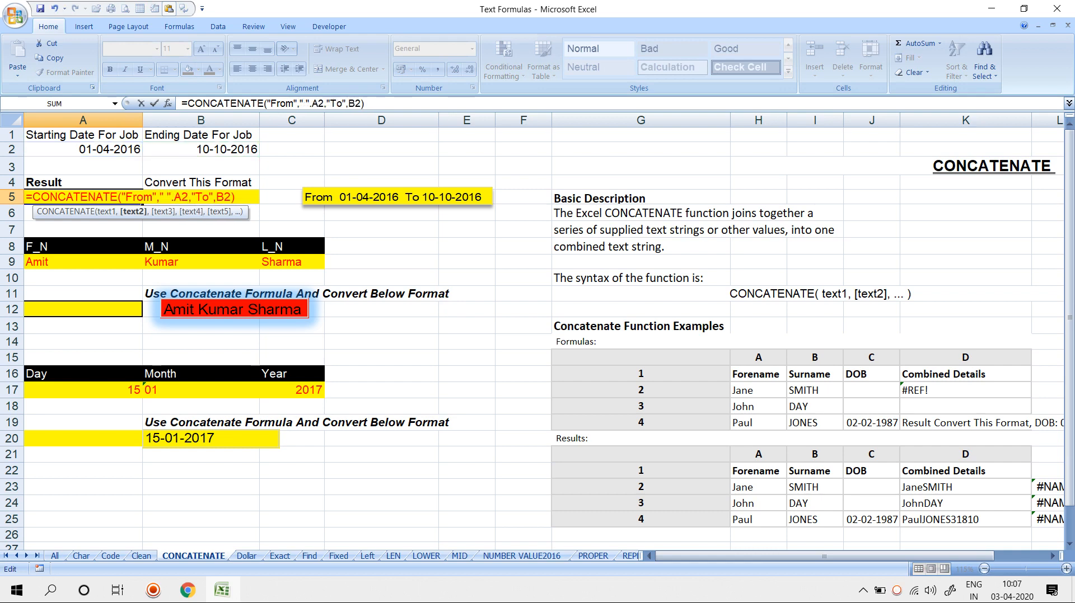
key("BackSpace")
type(",")
key("Return")
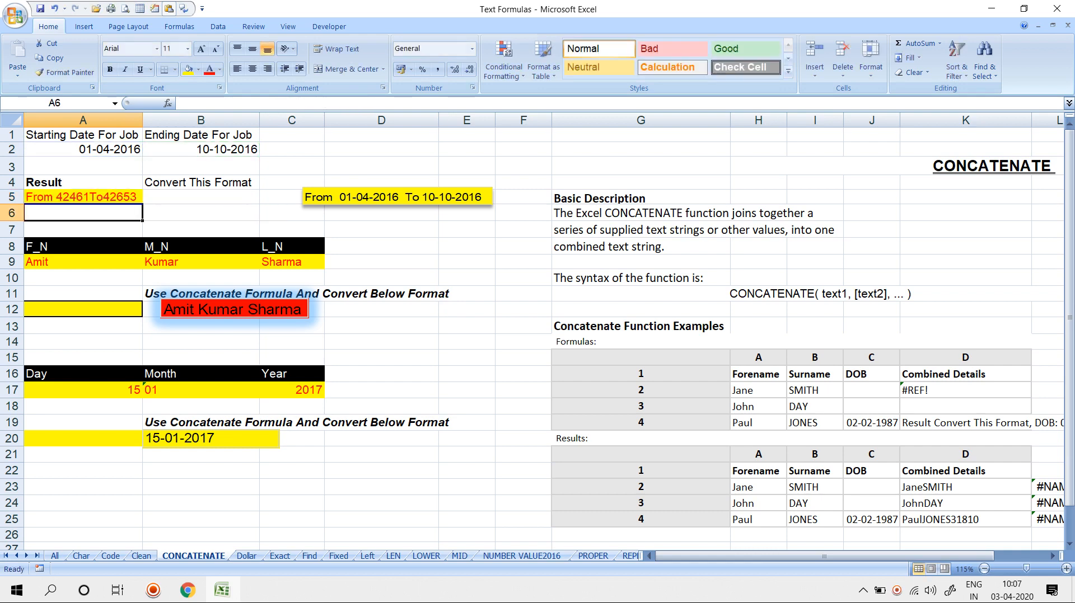
Insert a " " argument between "To" and B2 in the CONCATENATE formula in A5
key("Up")
key("F2")
key("Left")
key("Left")
key("Left")
key("Left")
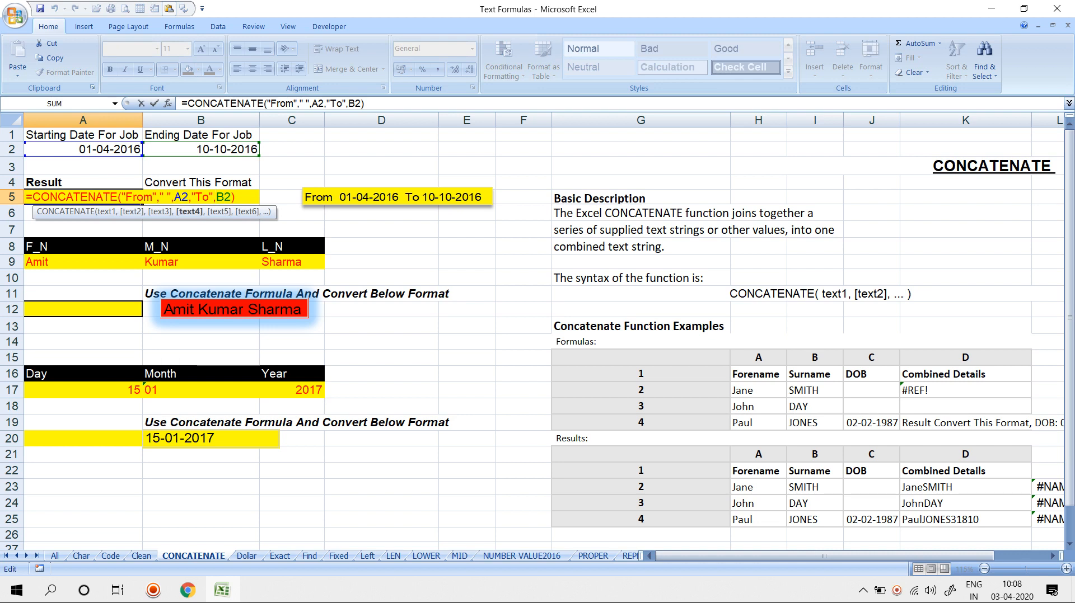
type("\"")
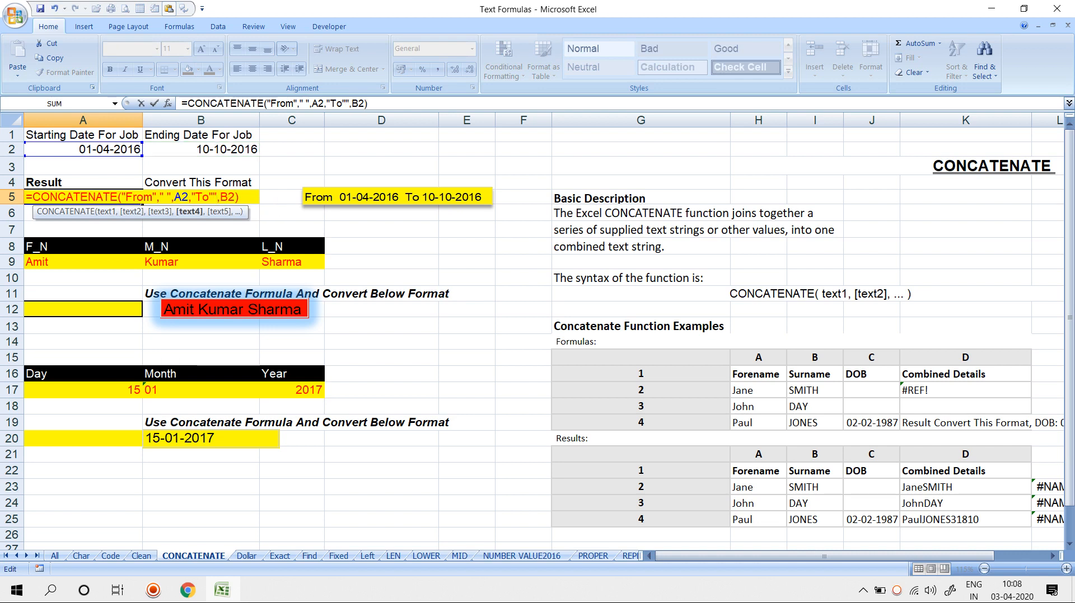
type(",")
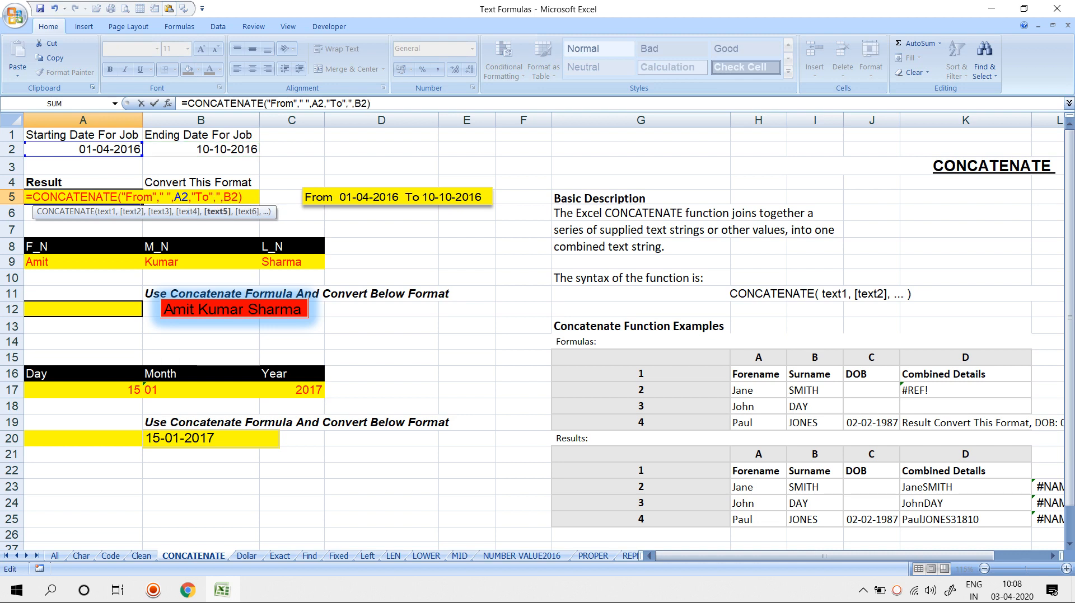
key("Return")
Widen column A beyond the result text in A5 and check the starting date in A2
left_click(83, 197)
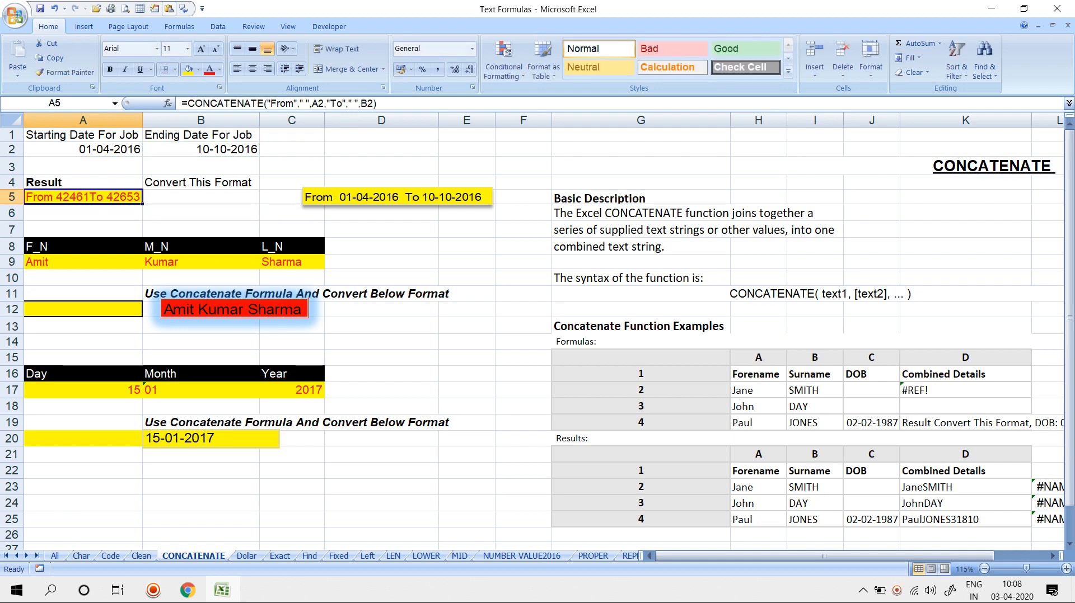
left_click_drag(143, 121, 174, 120)
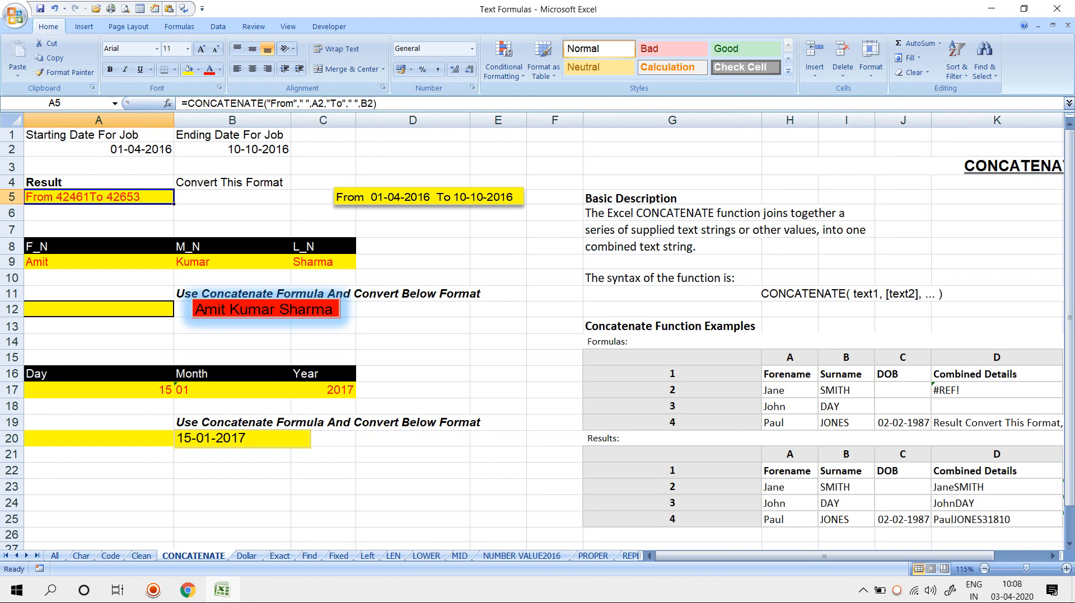
left_click(98, 150)
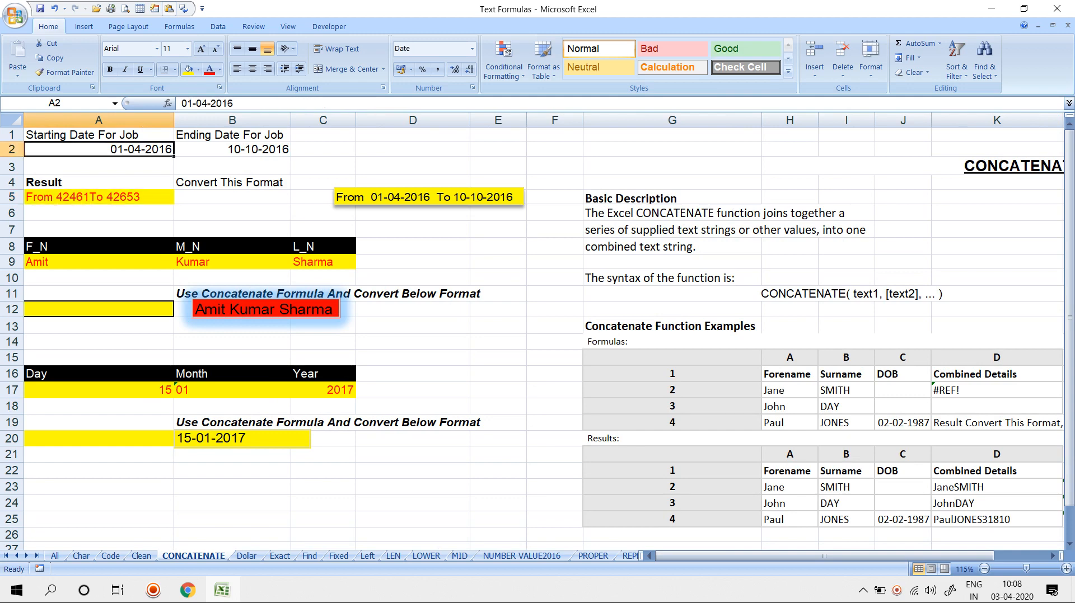
Replace the A2 argument in the A5 formula with TEXT(A2,"DD-MM-YYYY")
left_click(99, 198)
key("F2")
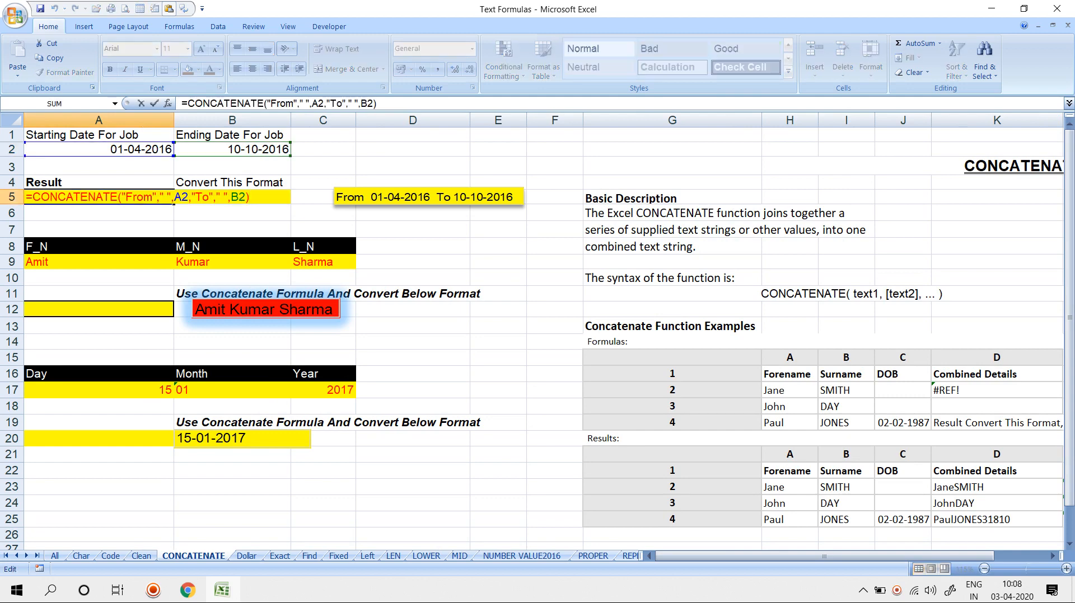
left_click(174, 197)
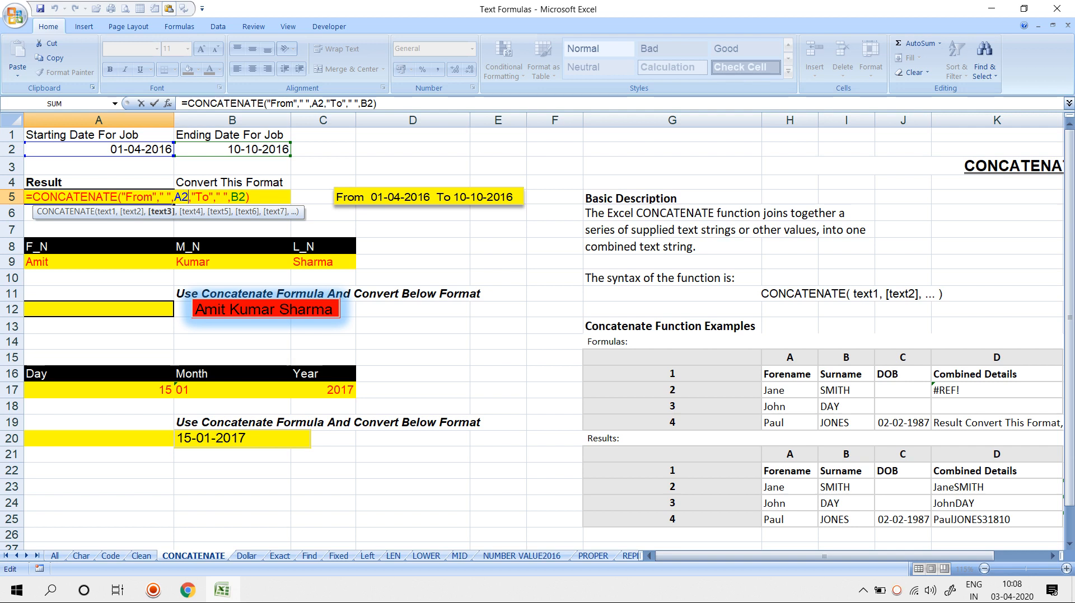
key("Delete")
key("Delete")
type("TEXT(")
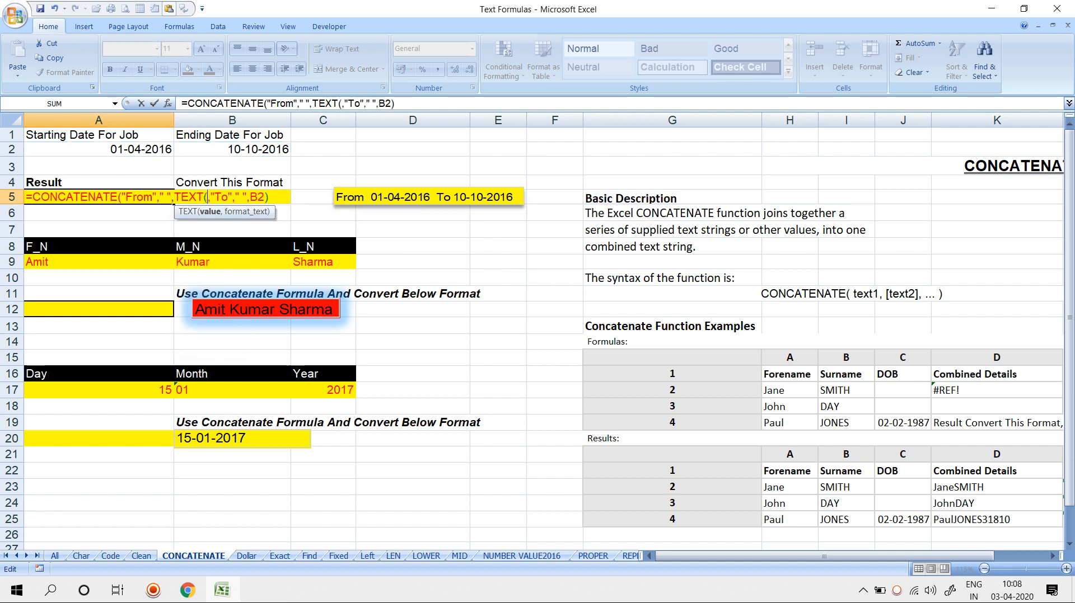
left_click(140, 149)
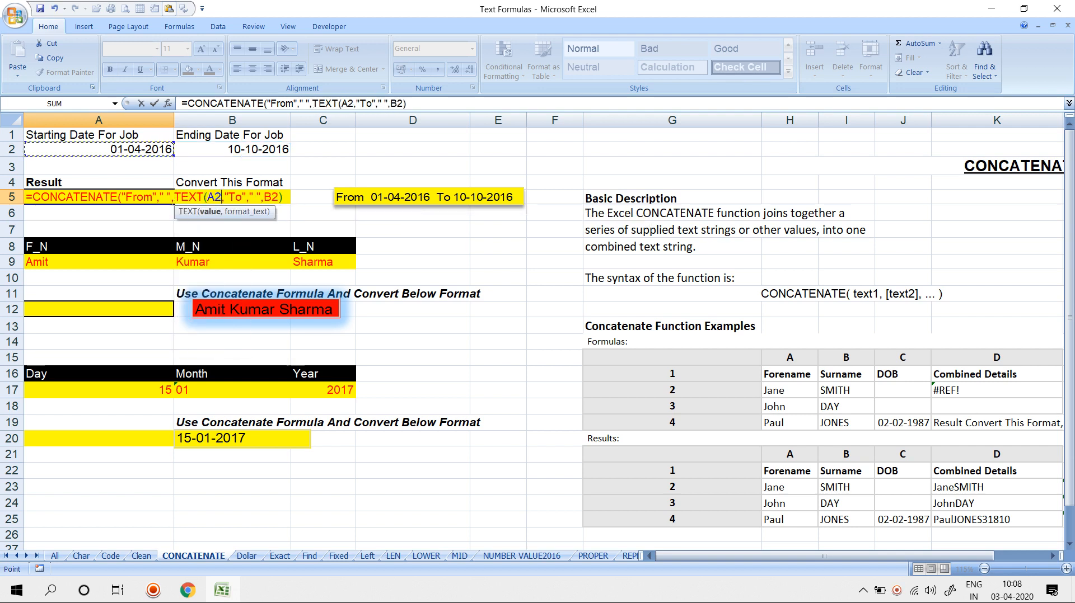
type(",\"DD-")
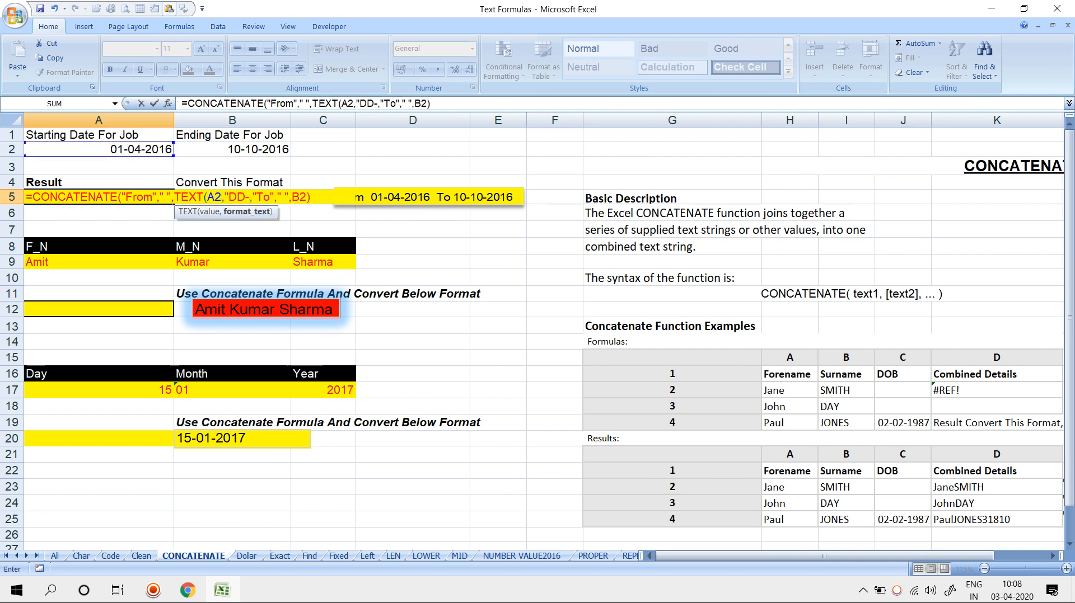
type("MM")
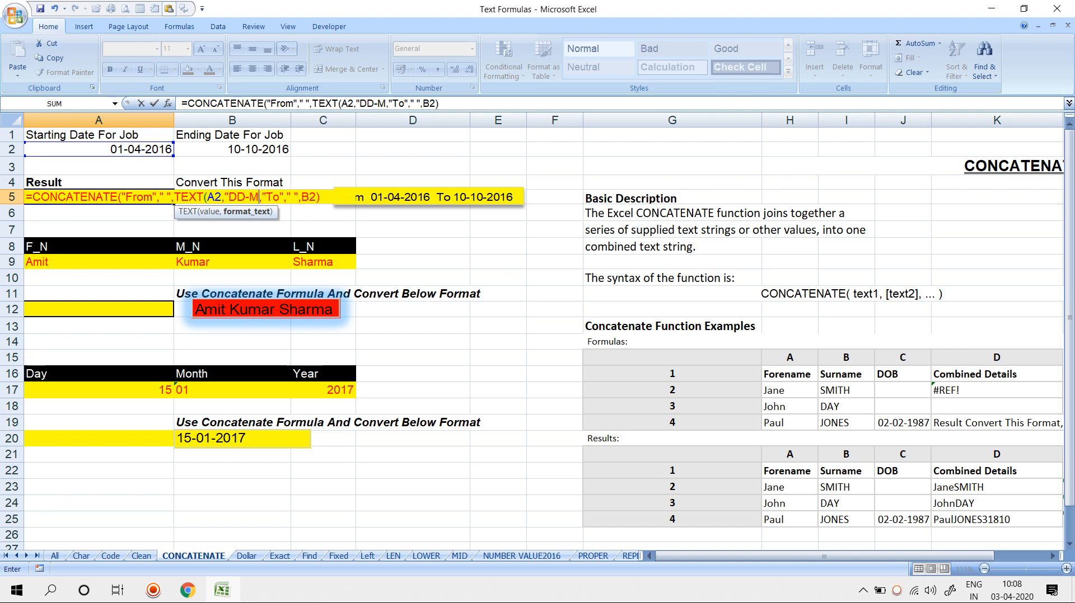
type("-YYYY")
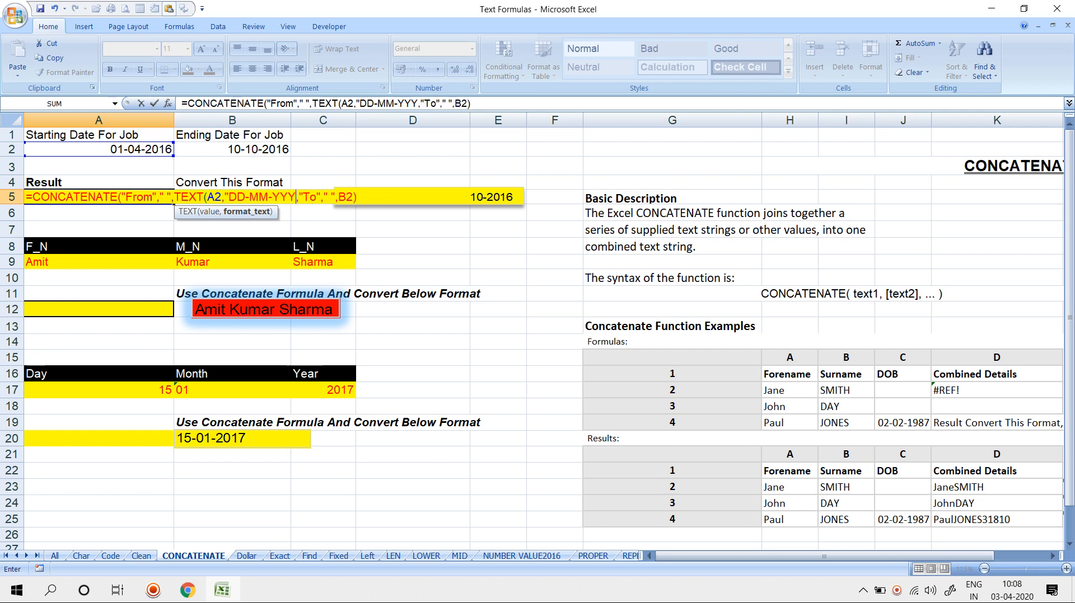
type("\"")
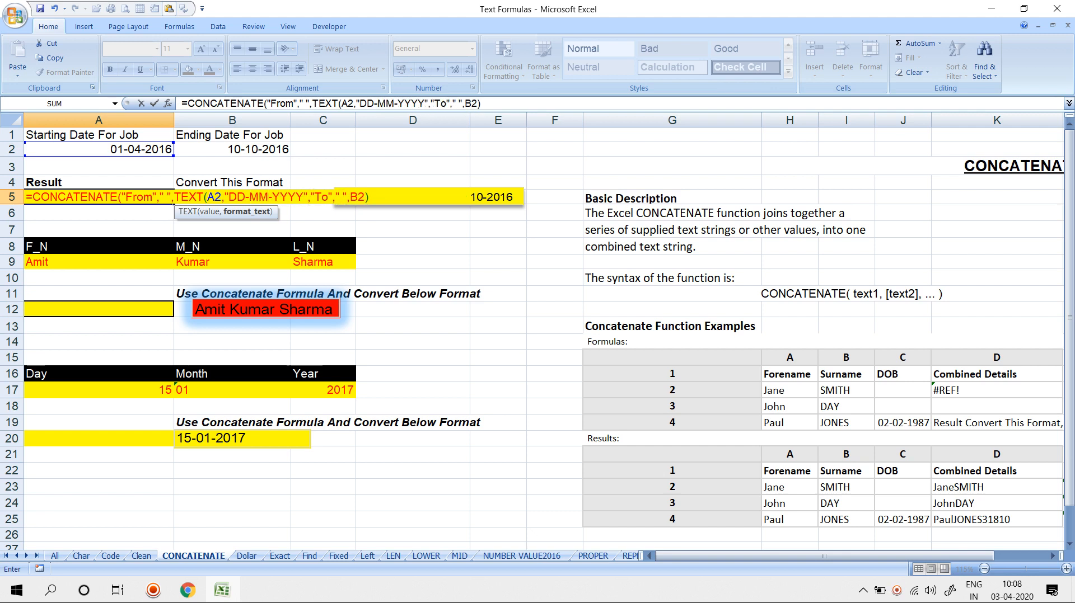
type(")")
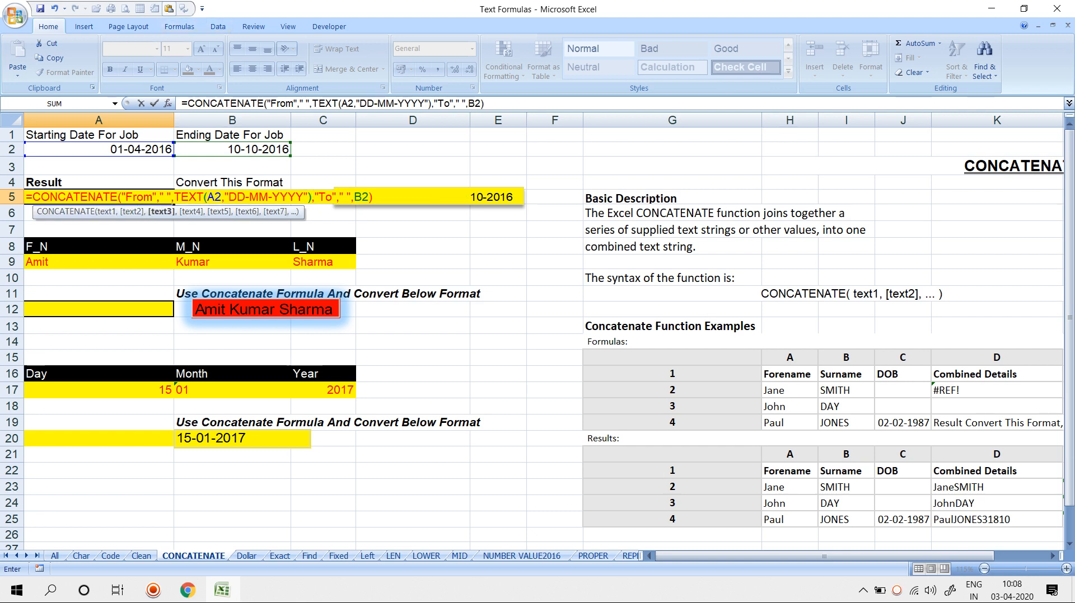
Replace the B2 argument in the A5 formula with TEXT(B2,"DD-MM-YYYY") and accept the proposed closing-parenthesis correction
left_click(369, 197)
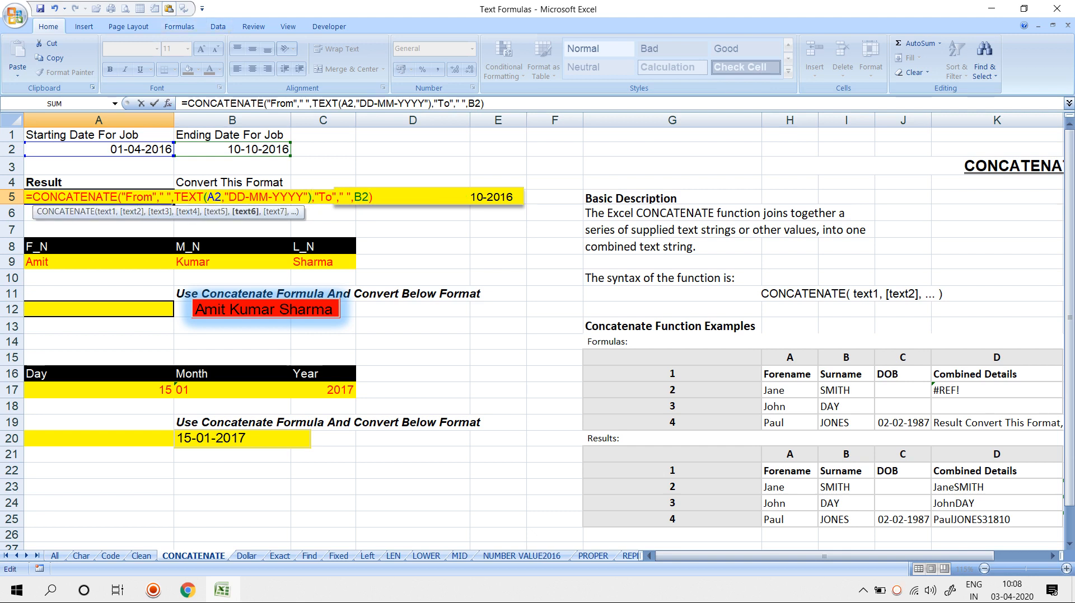
left_click(482, 104)
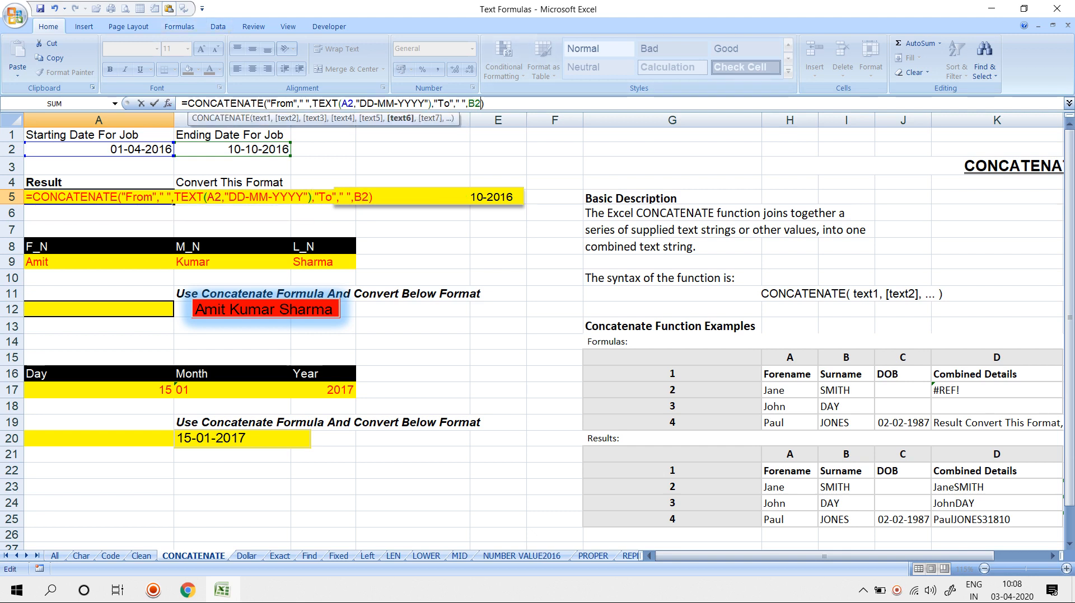
key("BackSpace")
key("BackSpace")
type("TEX")
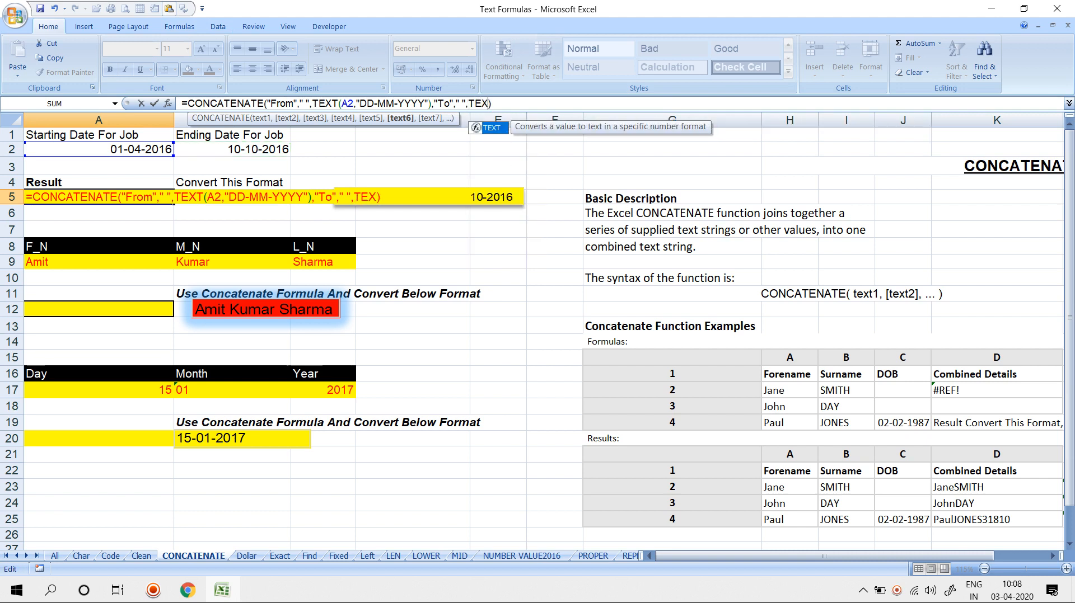
key("Tab")
left_click(232, 150)
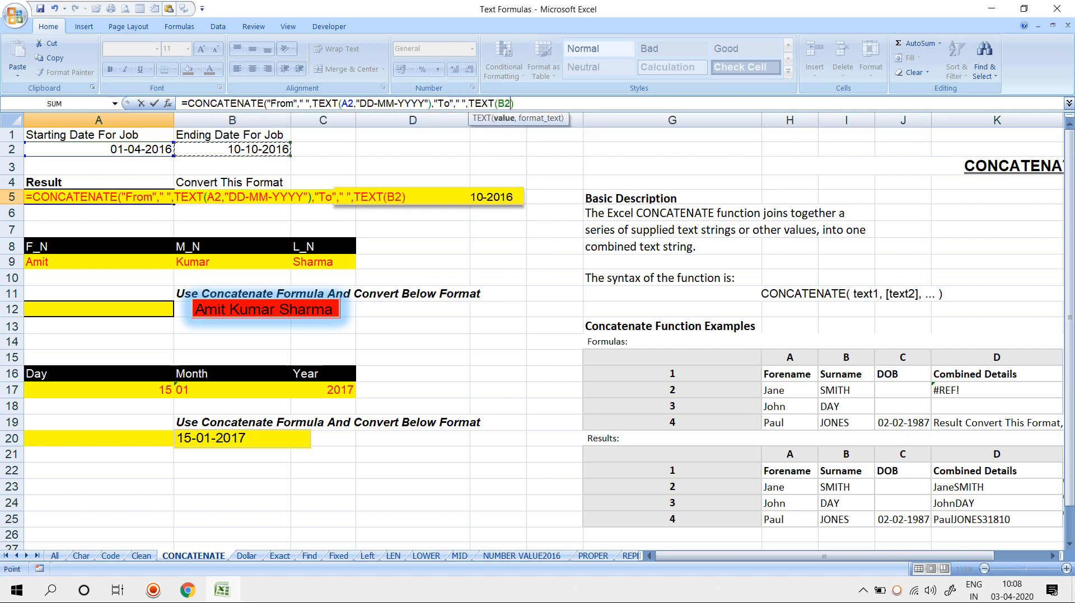
type(",\"DD\"")
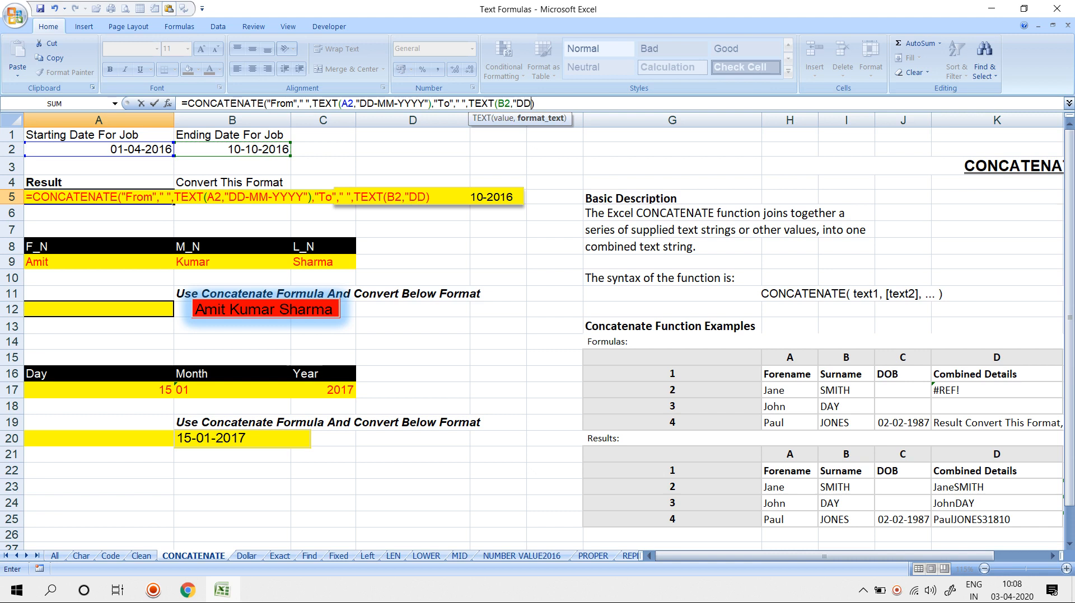
key("BackSpace")
type("-MM-YYYY\")")
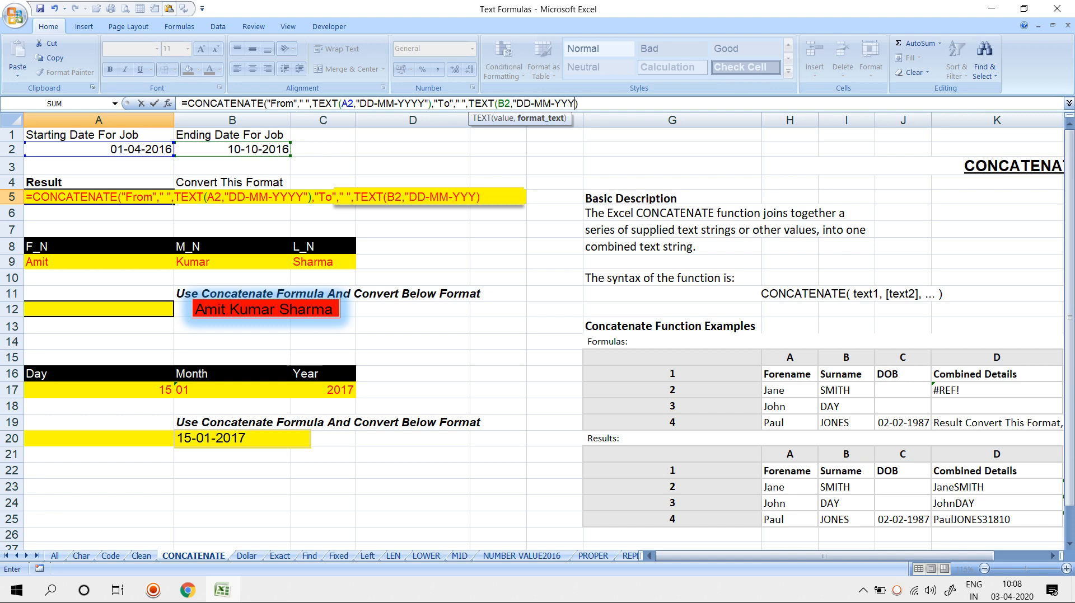
key("Return")
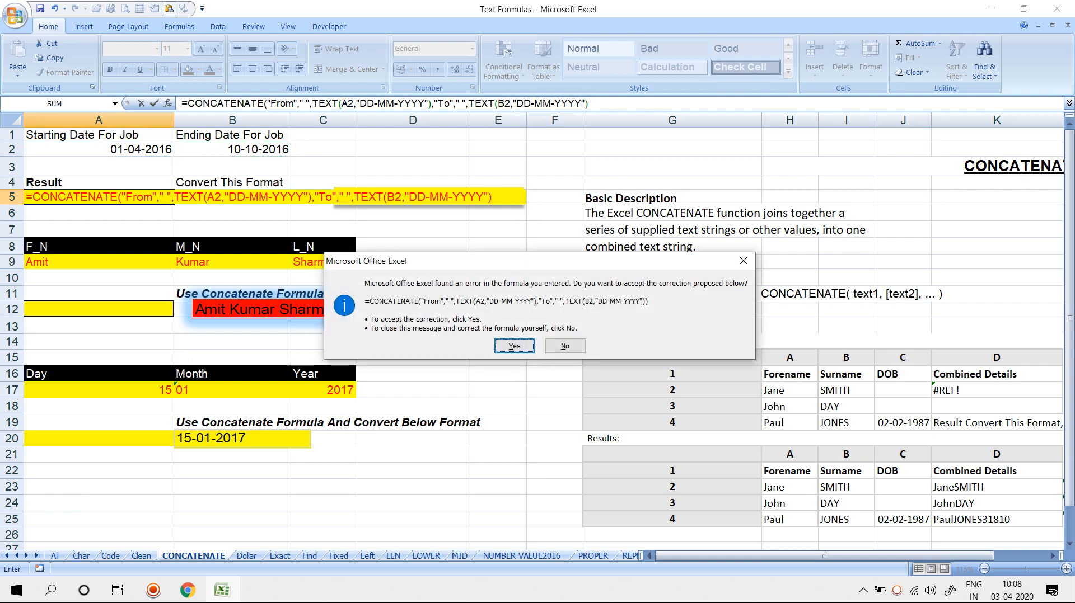
key("Return")
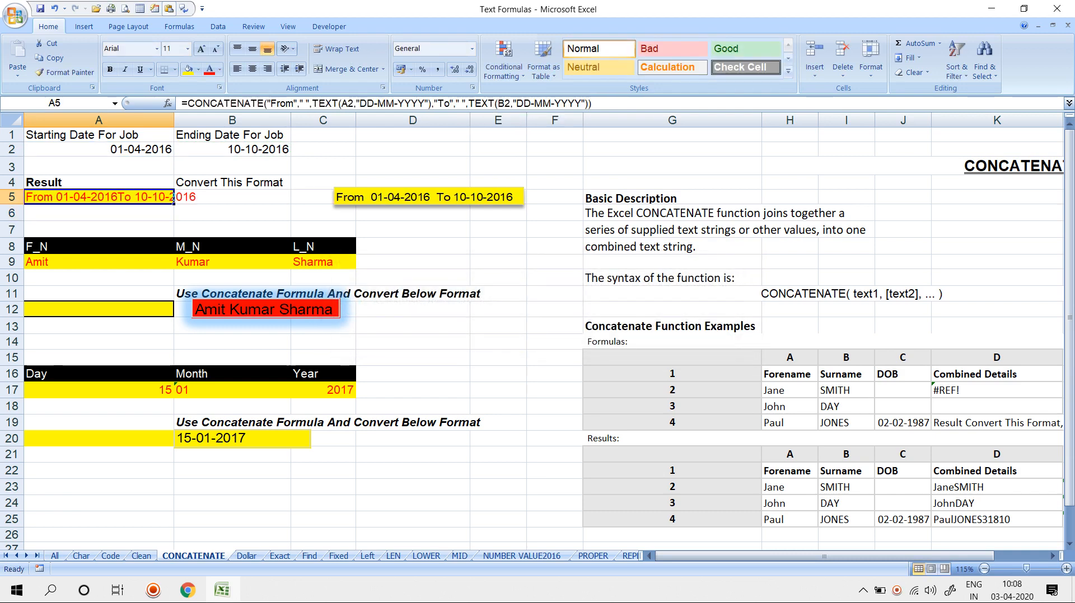
AutoFit column A to its contents and review the finished CONCATENATE formula in A5
key("alt+h")
key("o")
key("i")
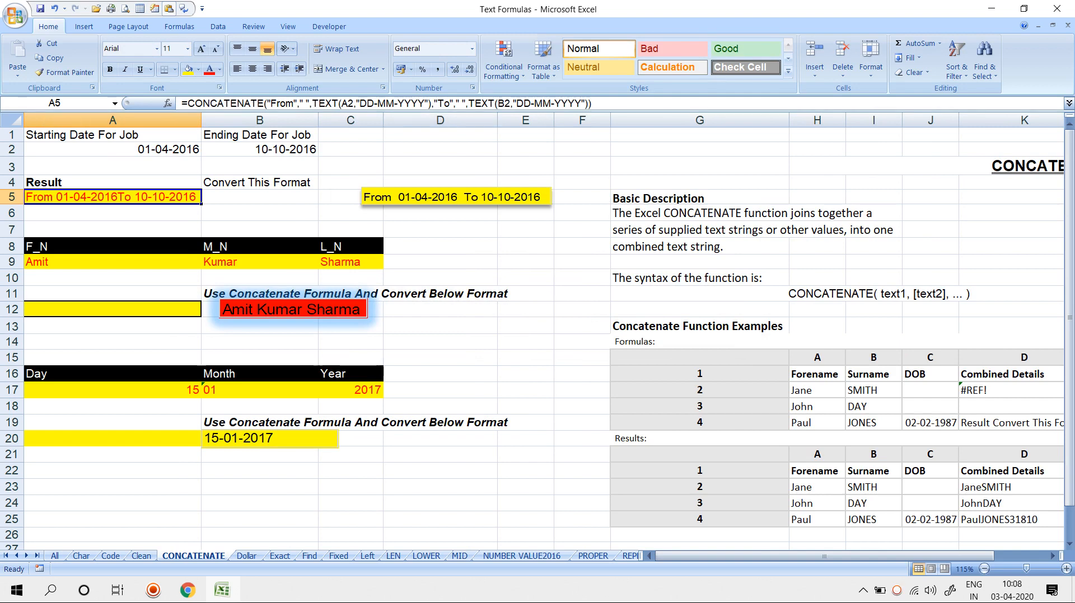
key("F2")
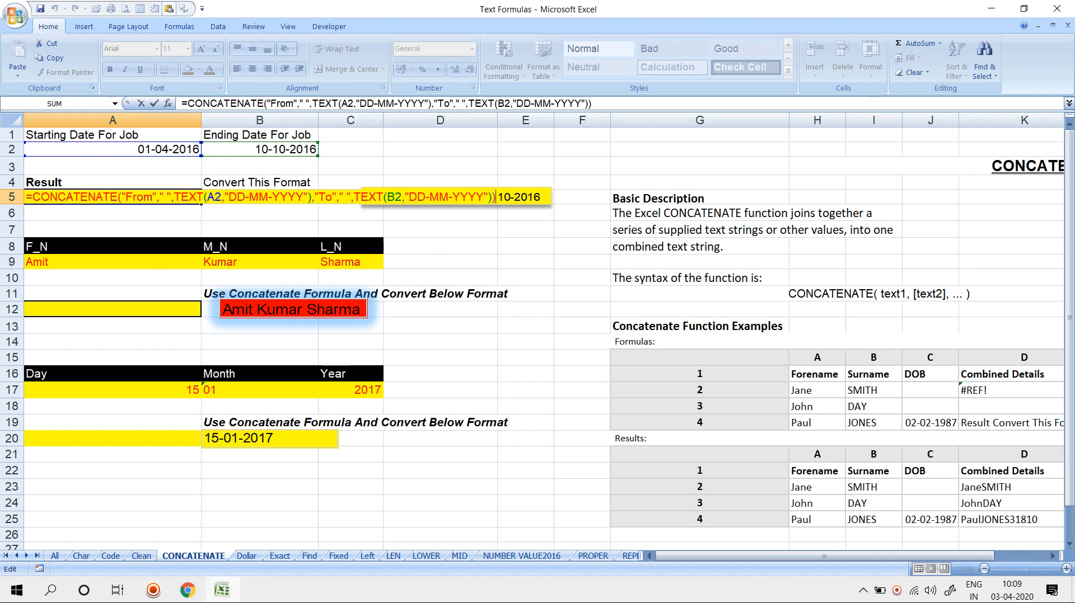
key("ctrl+Return")
Start an ampersand-joined formula in A6 with ="From"&" "&
key("Down")
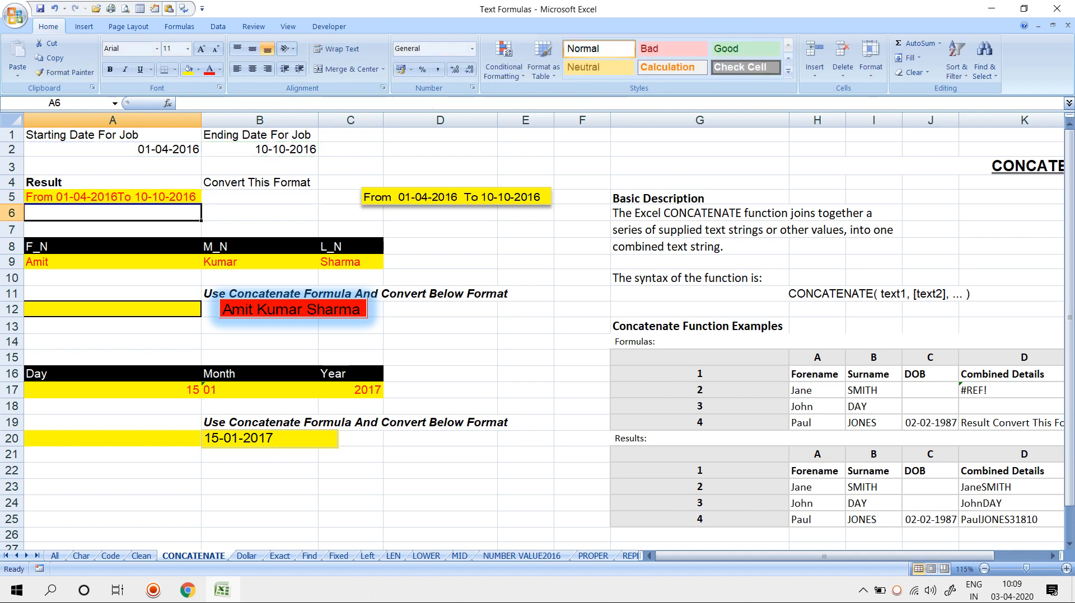
type("=")
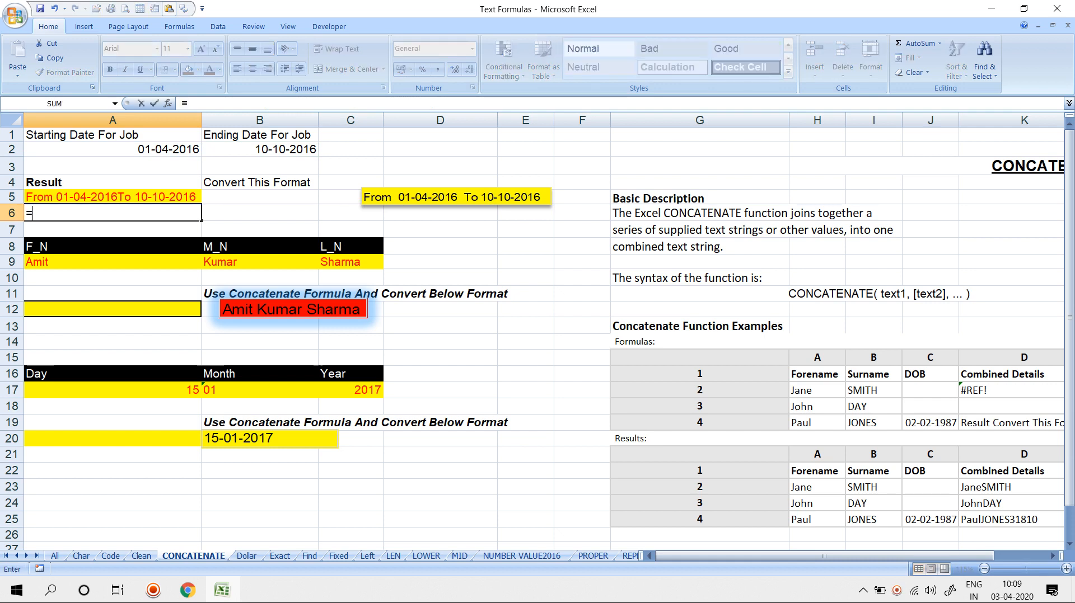
type("\"From\"")
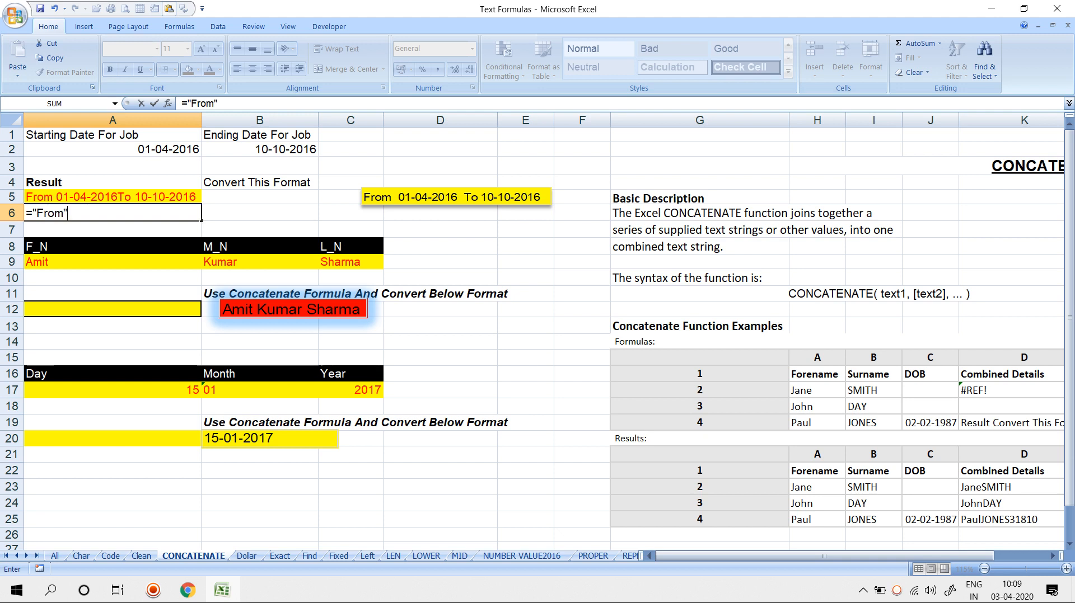
type("&\" \"&")
key("Up")
key("Up")
key("BackSpace")
key("BackSpace")
type("y")
key("BackSpace")
Add TEXT(A2,"DD-MM-YYYY") followed by an ampersand to the formula in A6
type("tex")
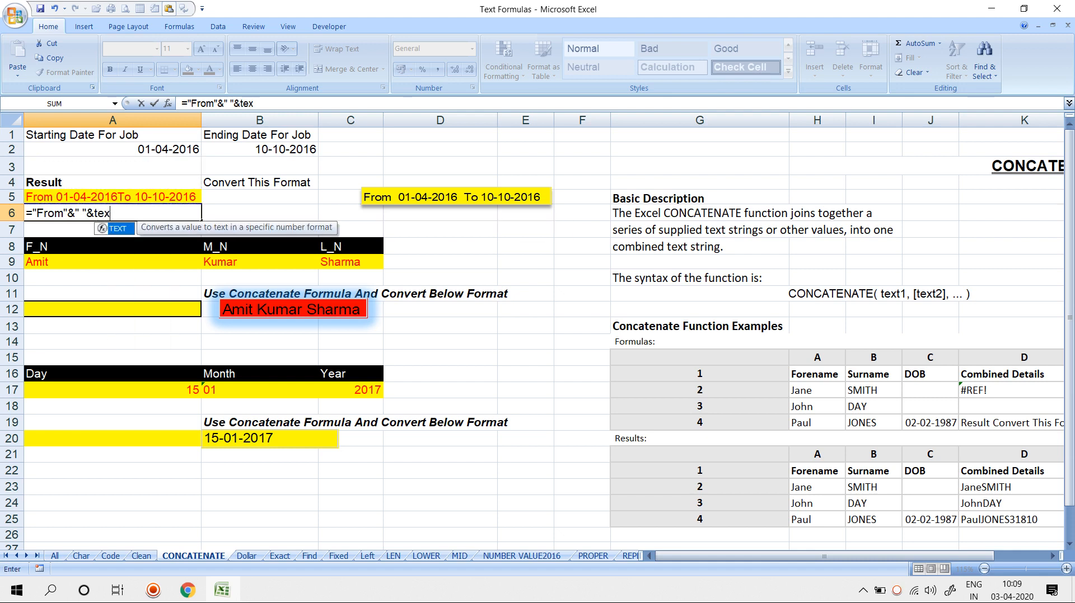
key("Tab")
key("Up")
key("Up")
key("Up")
key("Up")
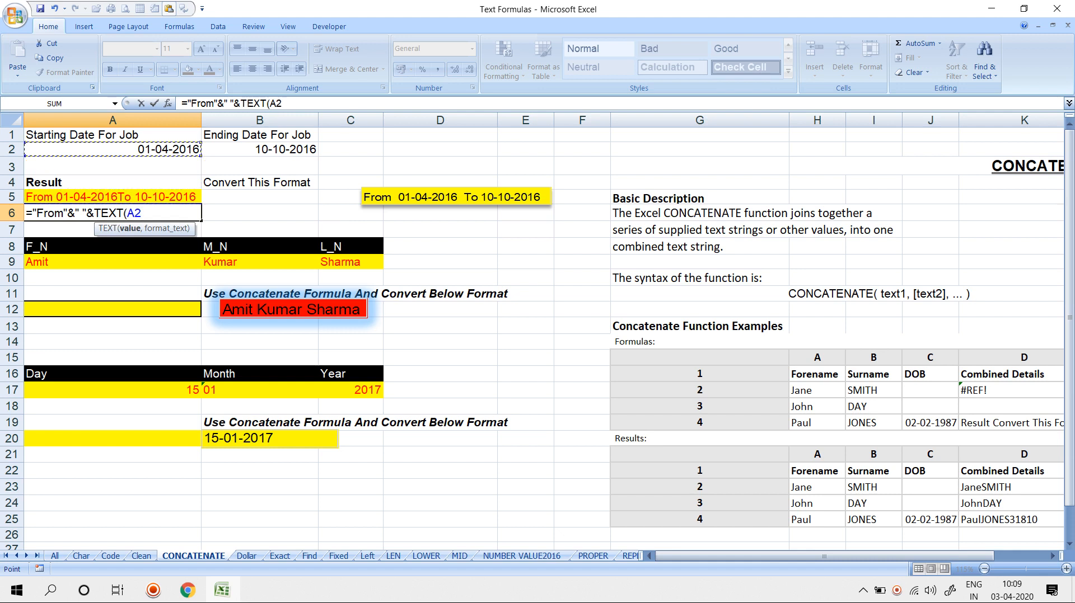
type(",\"dd")
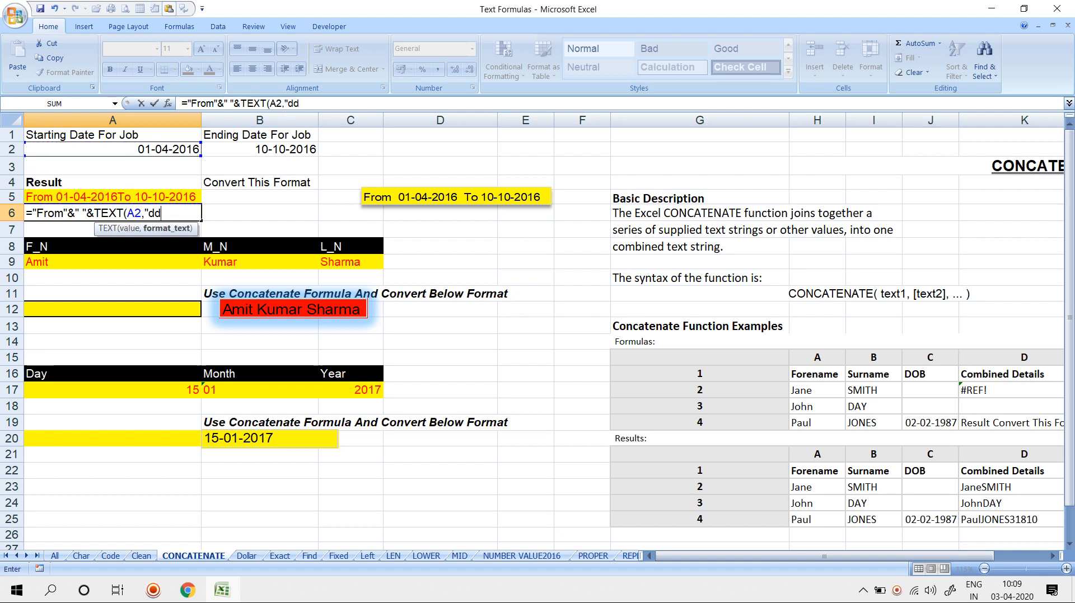
key("BackSpace")
key("BackSpace")
type("DD-MM-YY")
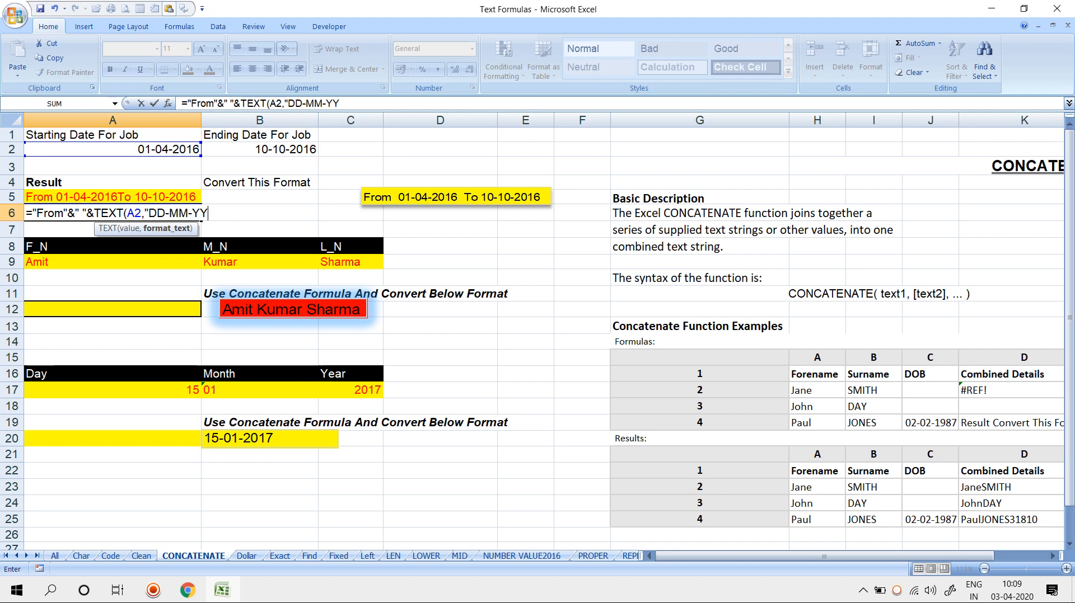
type("YY\")&")
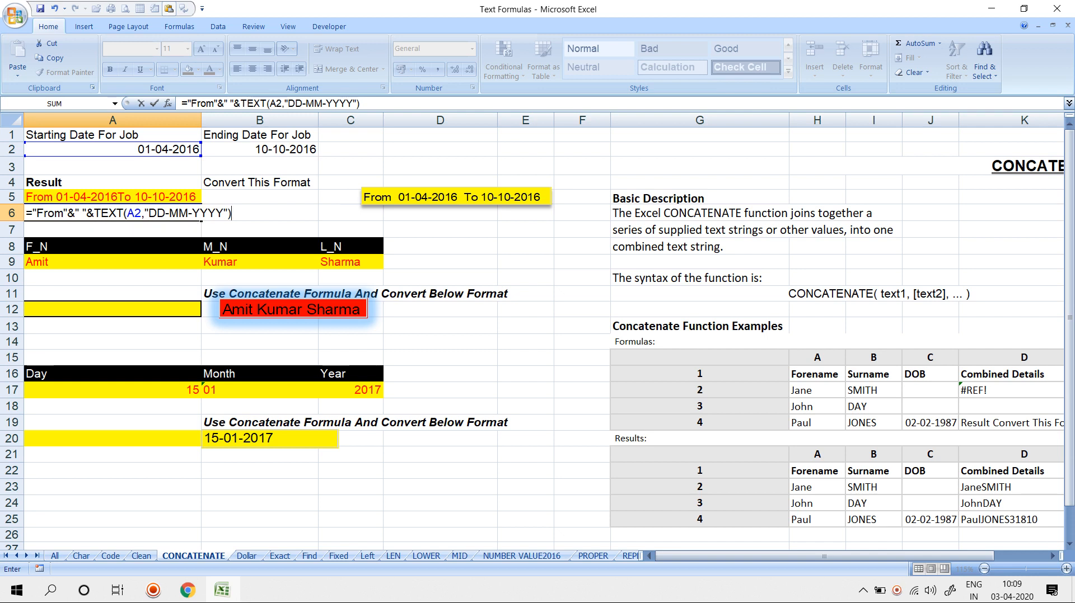
Extend the A6 formula with a space and the word To by adding " "&"To"
type(" \" \"&T")
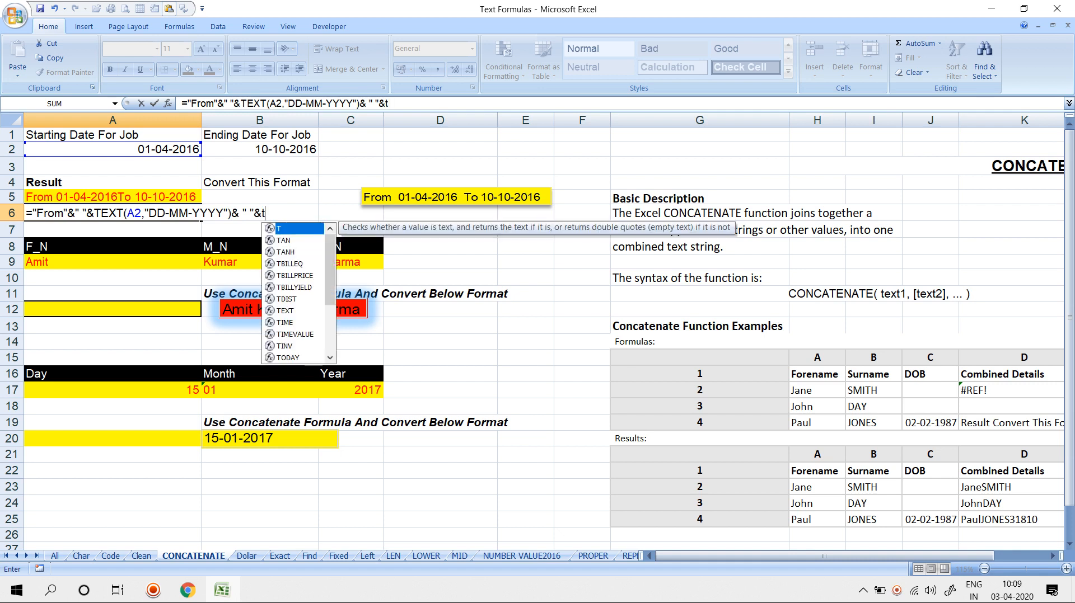
key("BackSpace")
type("\"To\"")
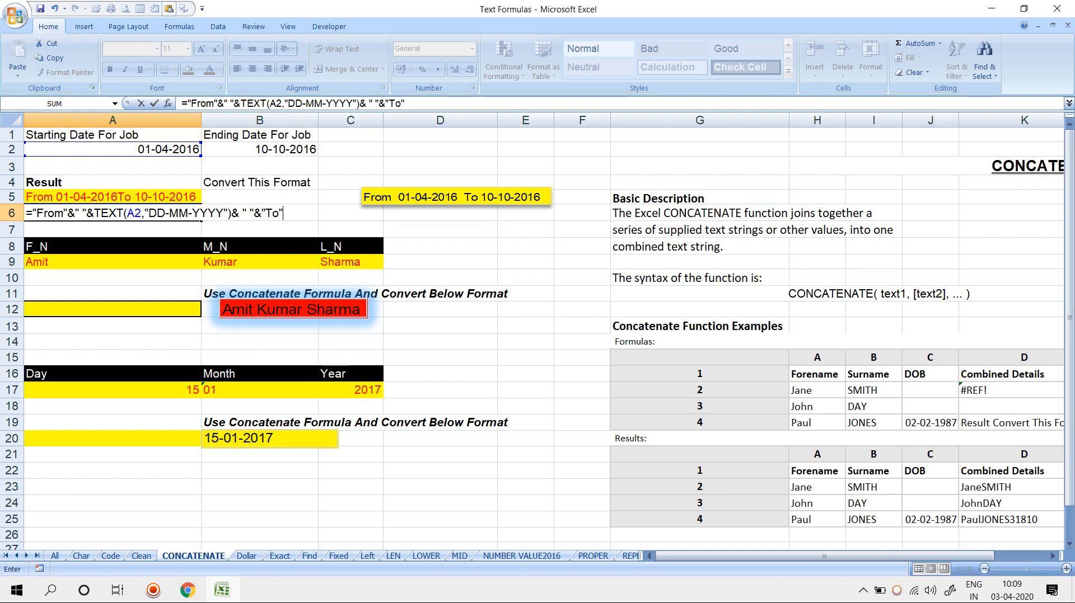
Append &TEXT(B2,"DD-MM-YYYY") to the A6 formula and complete the entry
type("&TEXT(")
key("Up")
key("Up")
key("Up")
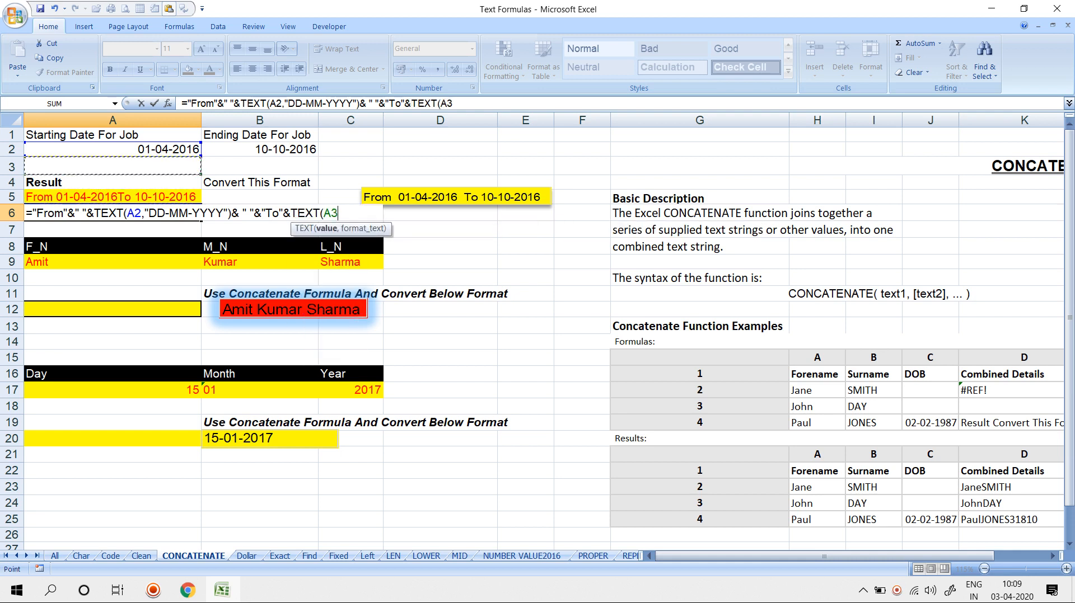
key("Up")
key("Right")
type(",\"")
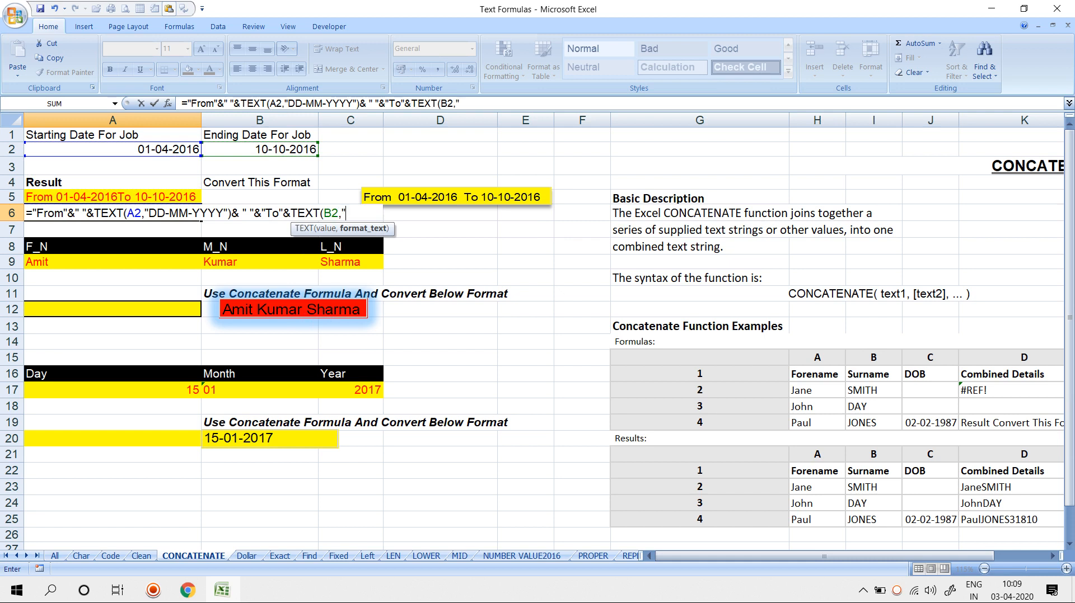
type("DD-MM-YYYY")
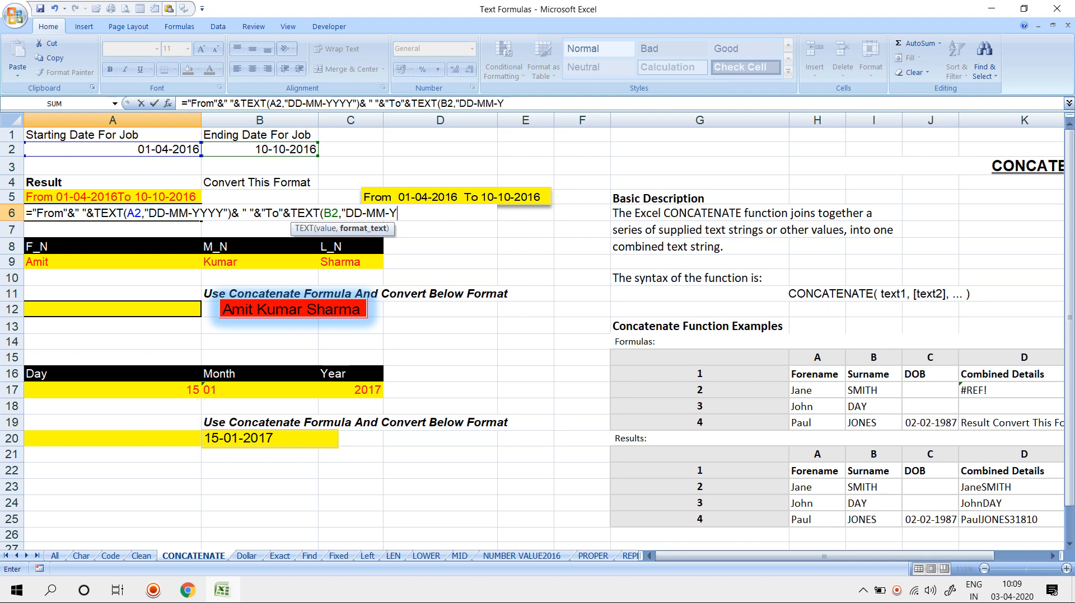
key("Return")
key("Return")
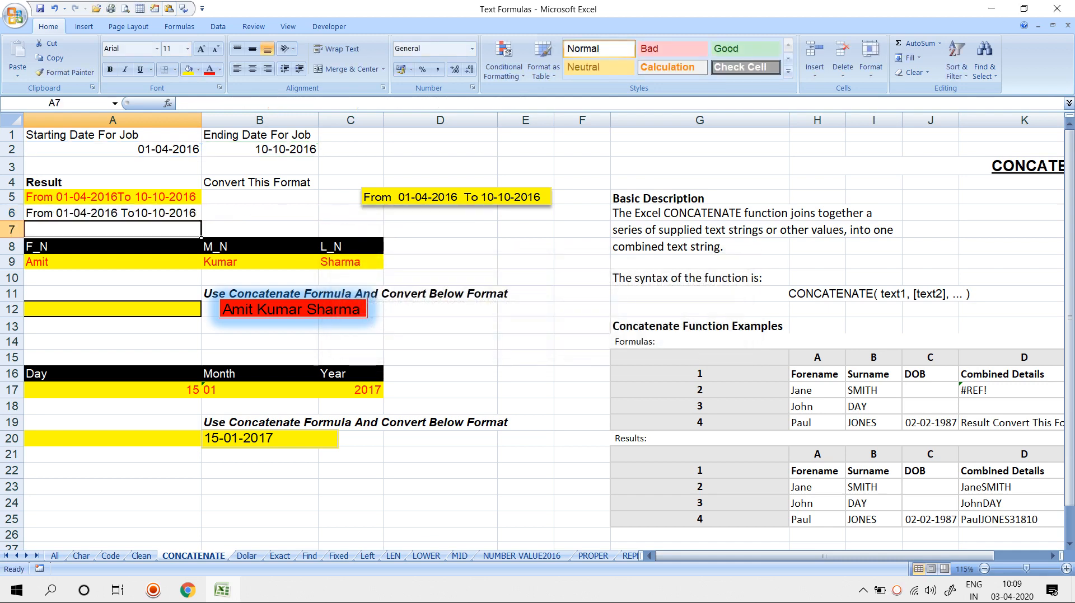
Edit the A6 formula to add a trailing space inside the "To" text
key("Up")
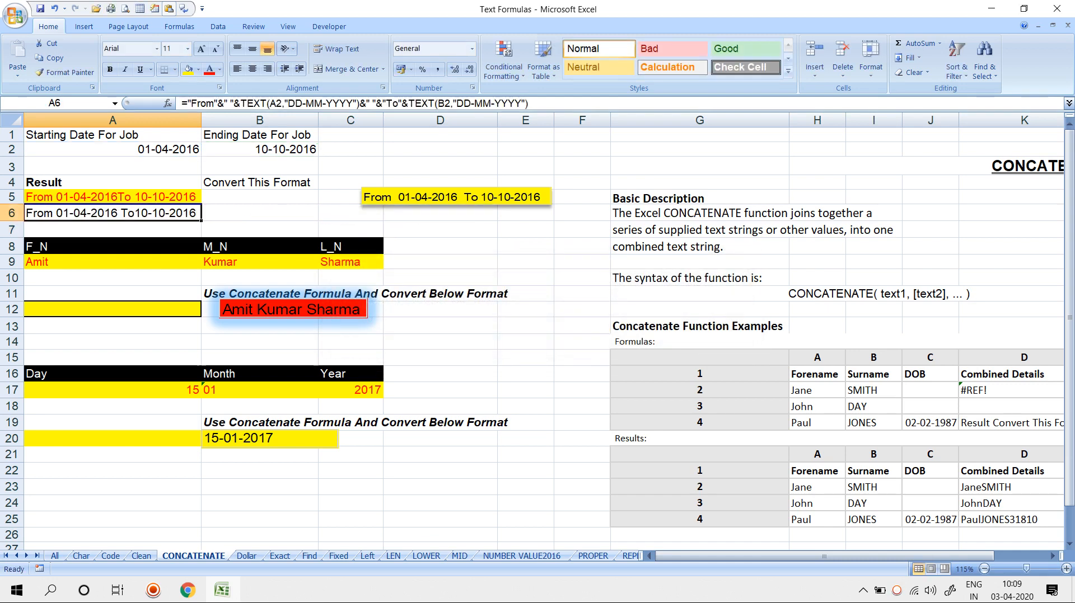
left_click(395, 104)
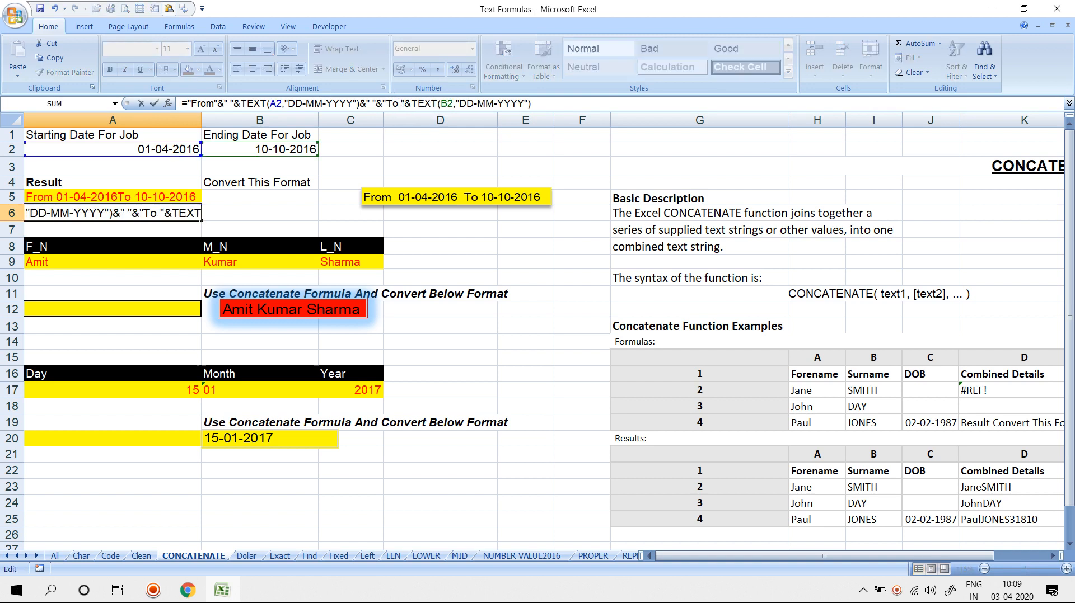
key("Return")
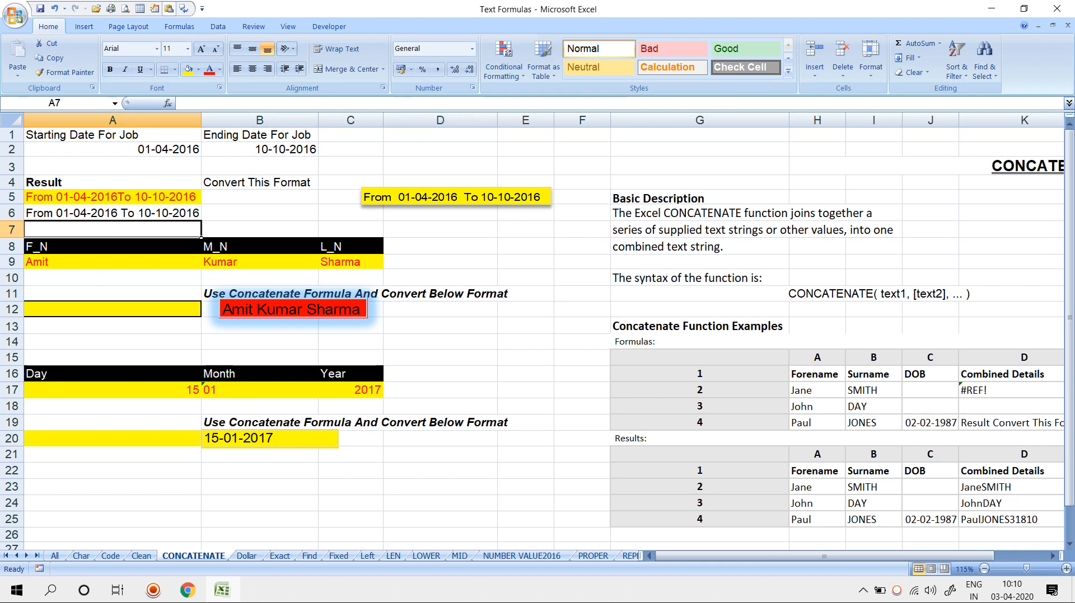
Start a full-name formula in A12 that joins the first and middle names with spaces: =A9&" "&B9&" "
left_click(112, 262)
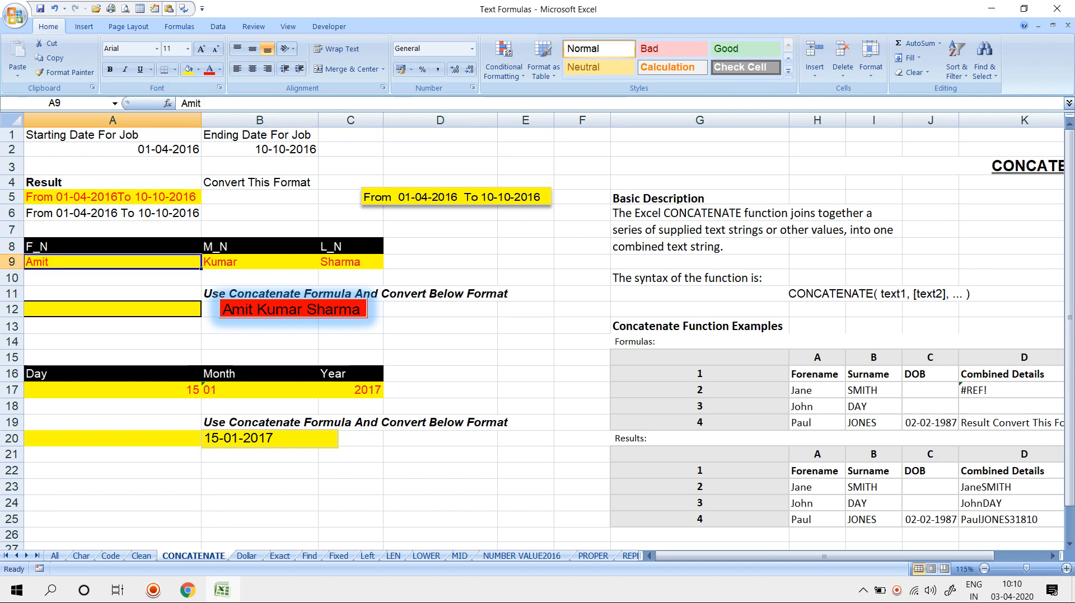
left_click(112, 310)
type("=")
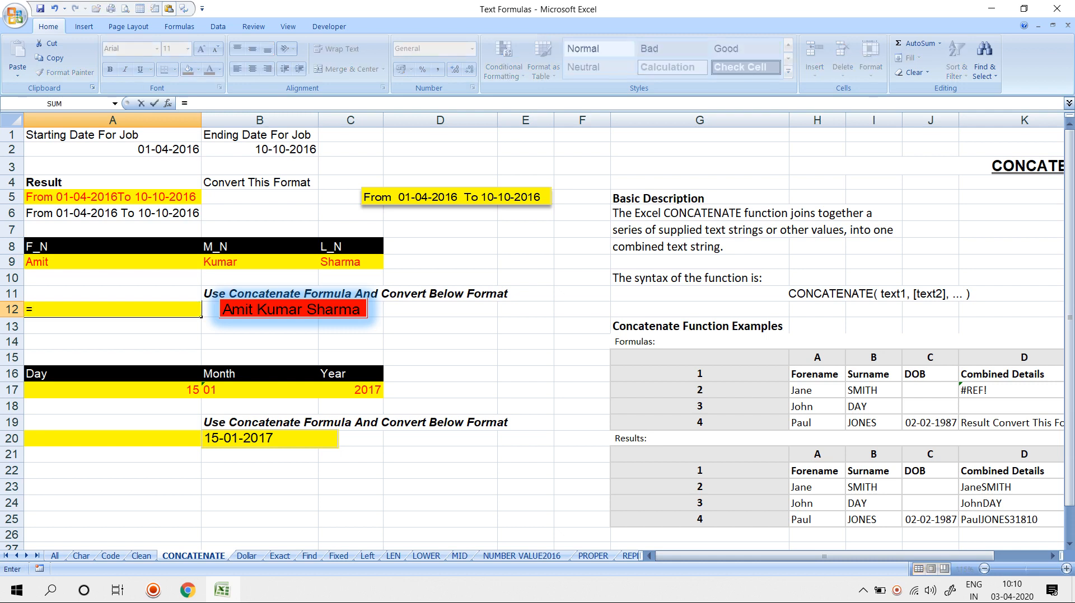
key("Up")
key("Up")
key("Up")
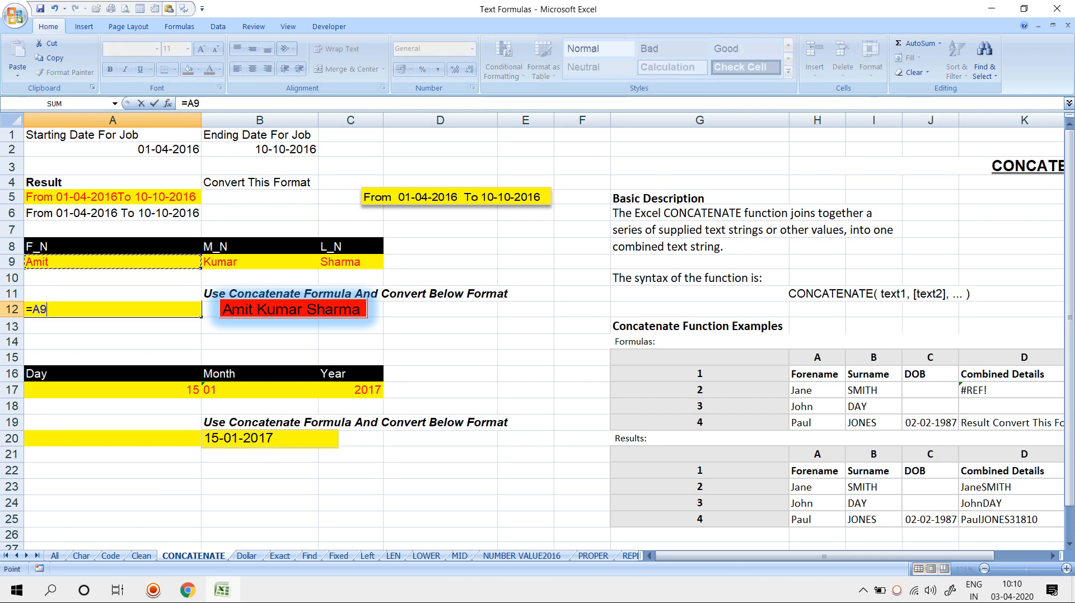
type("&\" \"&")
key("Up")
key("Up")
key("Up")
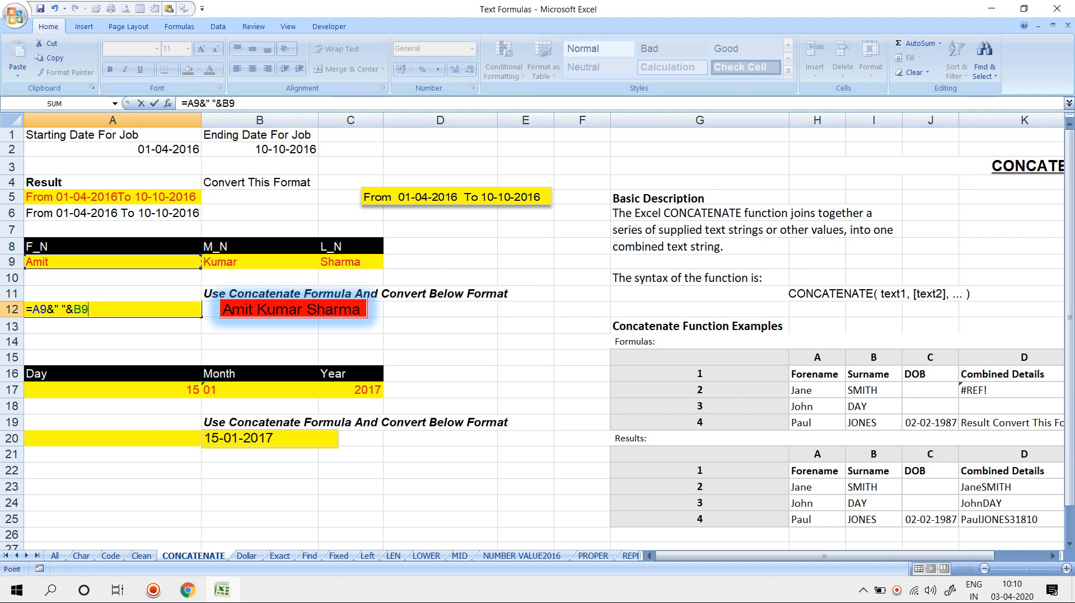
key("Right")
type("&\" \"")
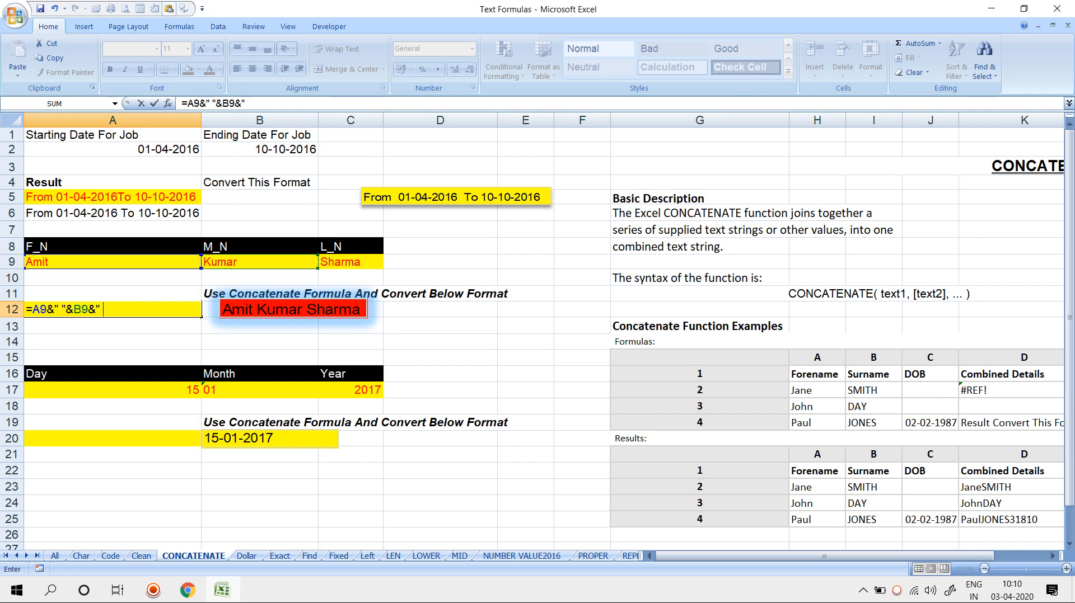
Finish the A12 formula by joining the last name from C9, and check the completed formula
type("&")
key("Up")
key("Up")
key("Up")
key("Right")
key("Right")
key("Return")
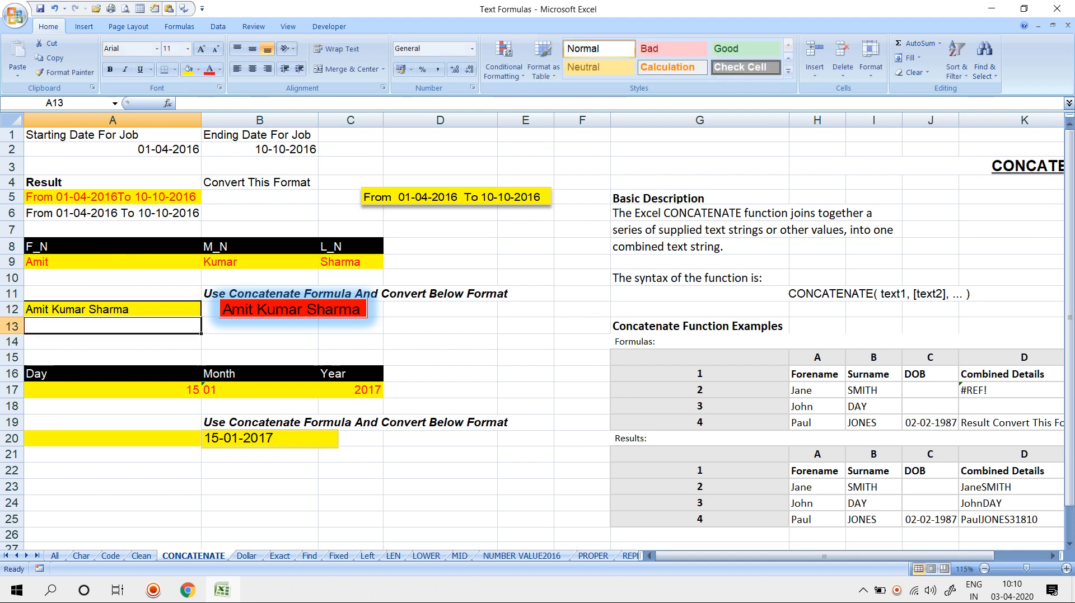
key("Up")
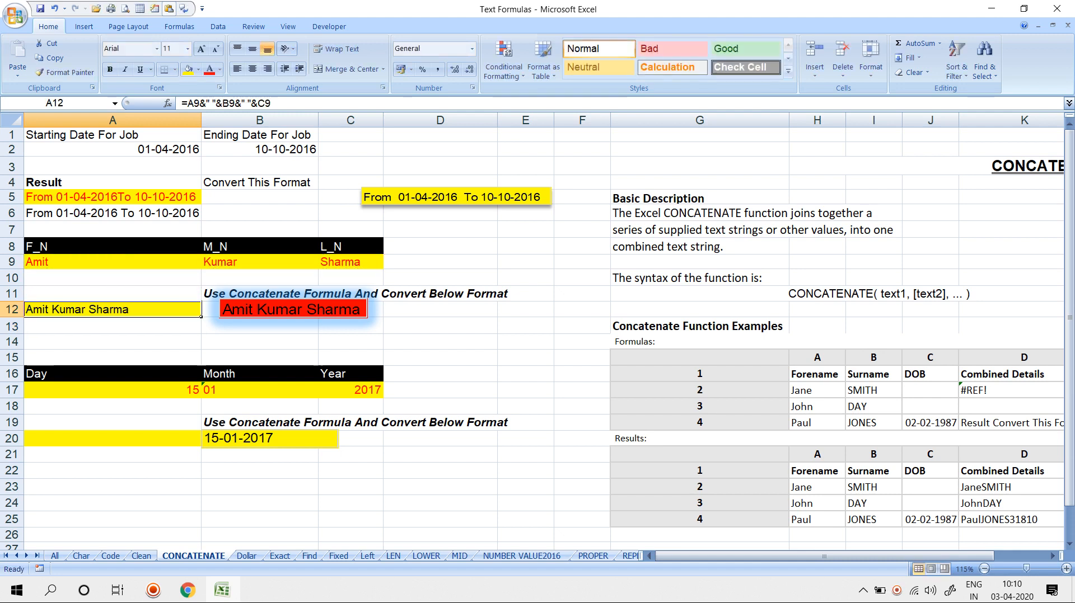
Start a date formula in A20 that joins the day and month with a hyphen: =A17&"-"&B17
left_click_drag(112, 390, 350, 391)
left_click(112, 439)
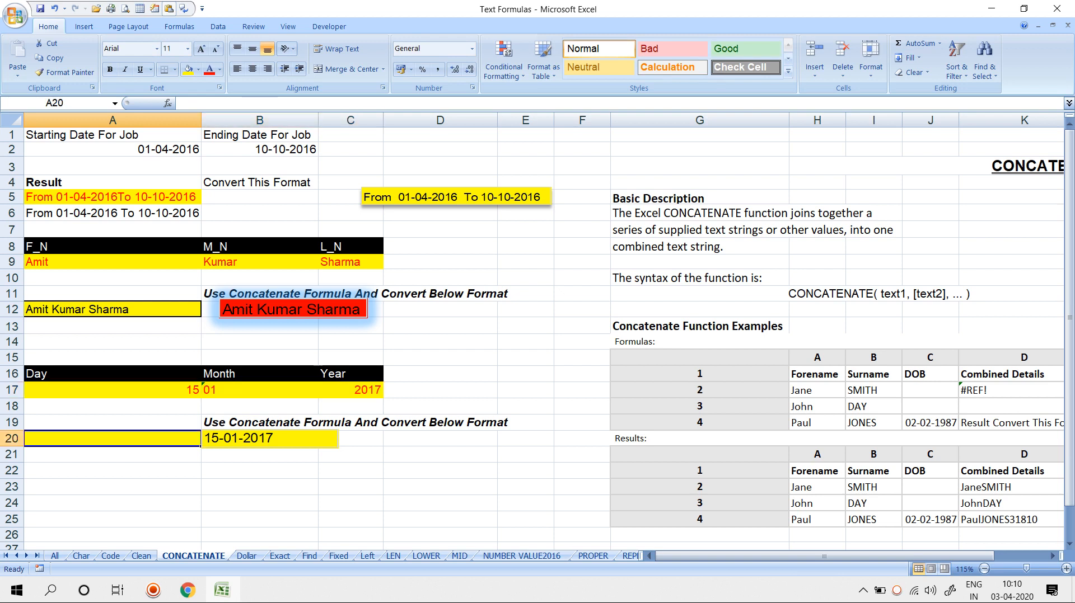
type("=")
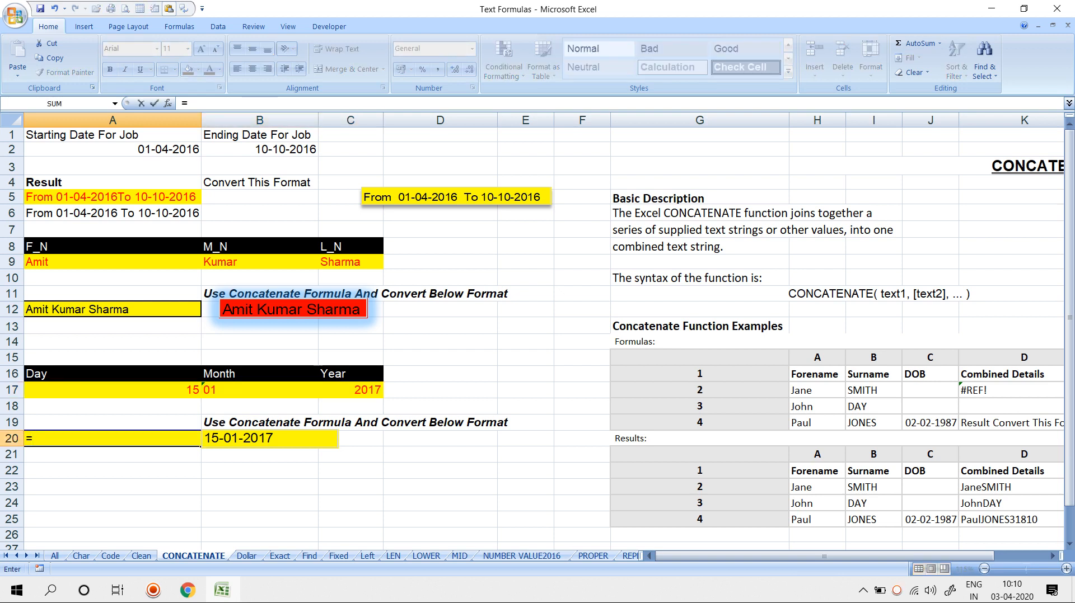
key("Up")
key("Up")
key("Up")
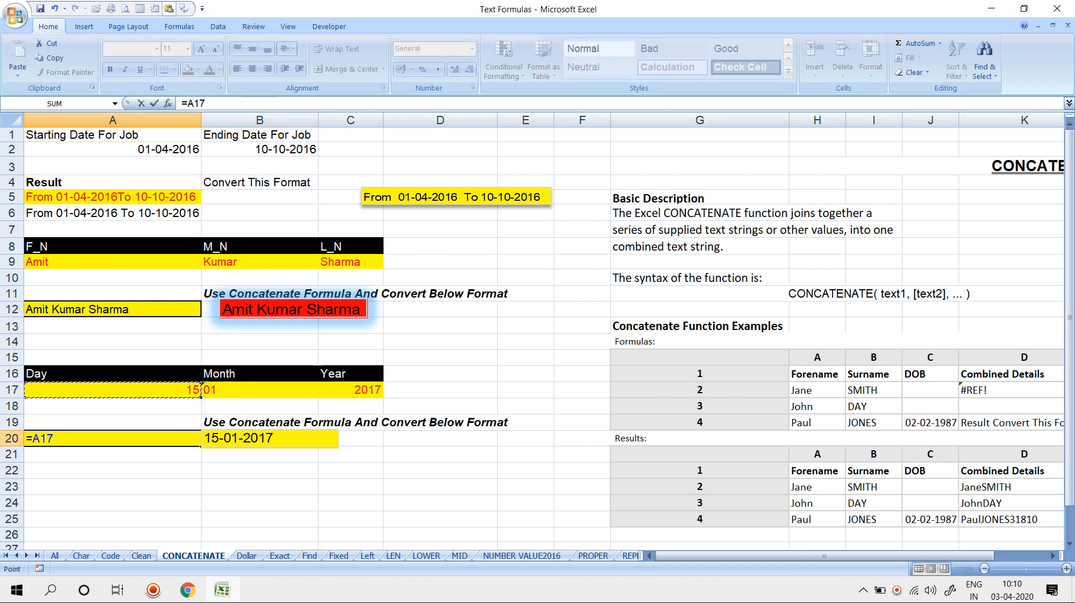
type("&\"-\"&")
key("Up")
key("Up")
key("Up")
key("Right")
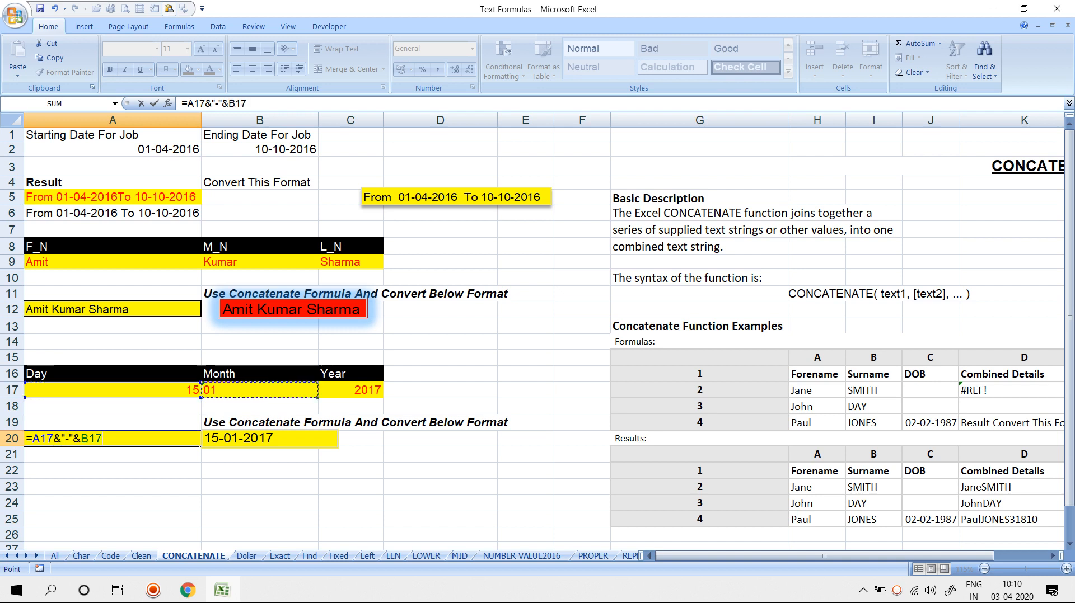
Complete the A20 date formula by adding &"-"&C17 for the year
type("&\"-\"&")
key("Up")
key("Up")
key("Up")
key("Right")
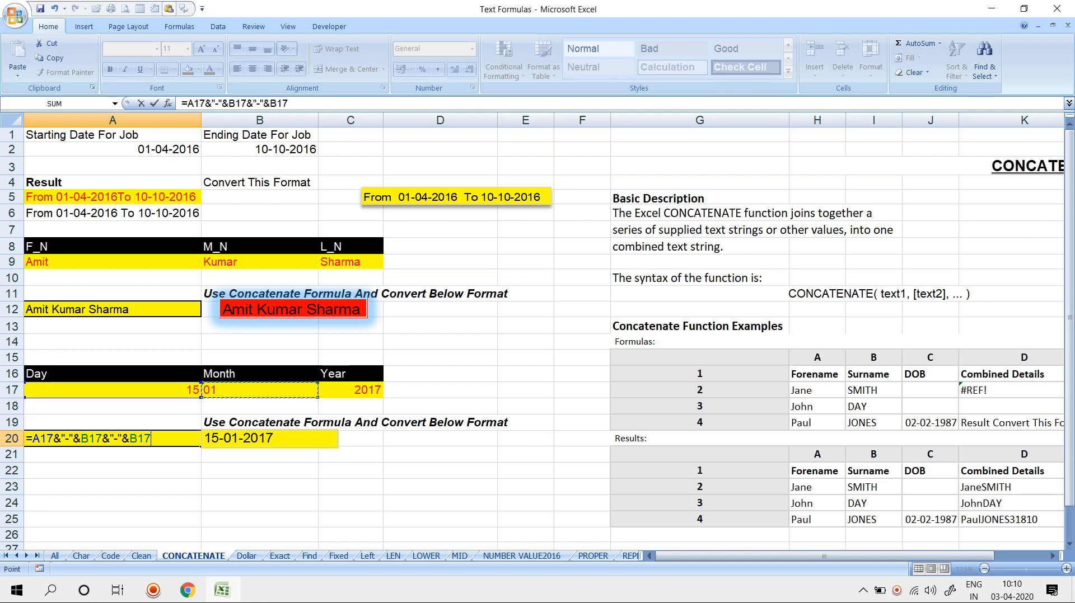
key("Right")
key("Return")
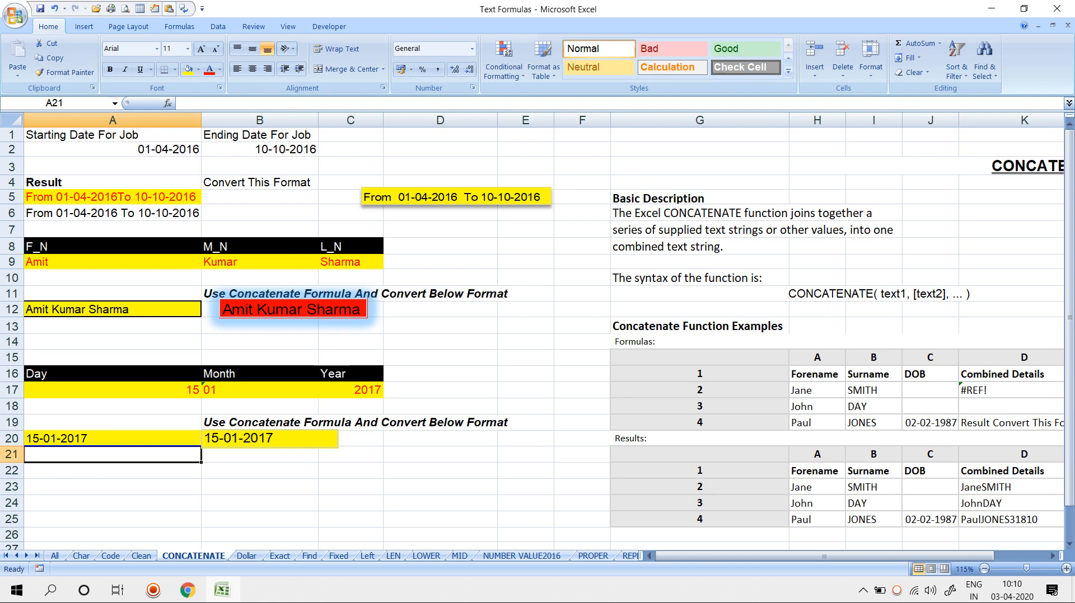
Switch to the Dollar sheet and enter =DOLLAR(A2) in B2 to convert the first value to currency text
key("ctrl+Page_Down")
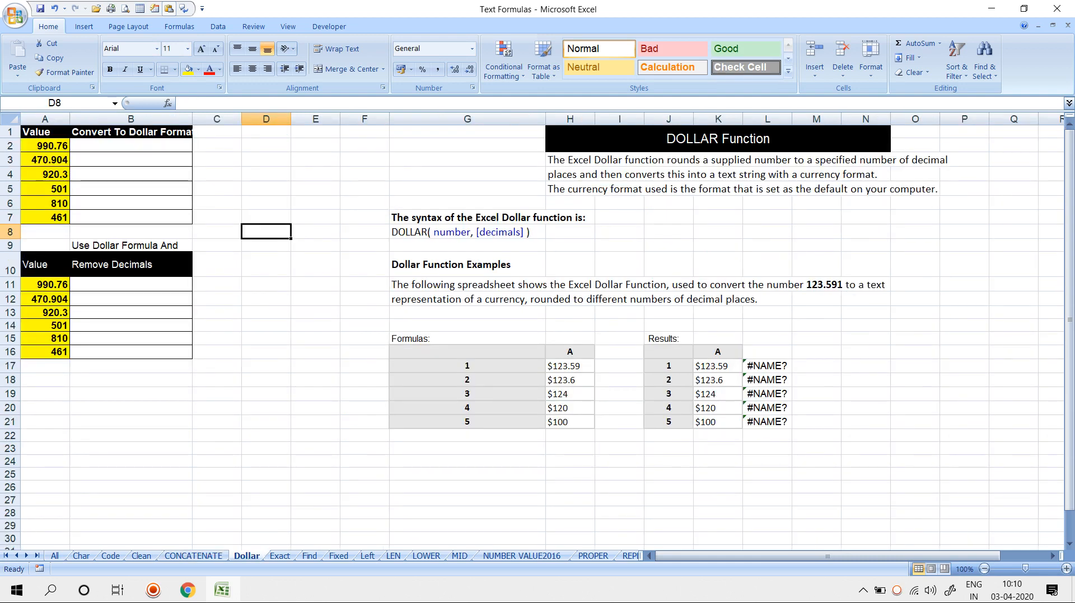
scroll(532, 332, "up", 2)
left_click(59, 194)
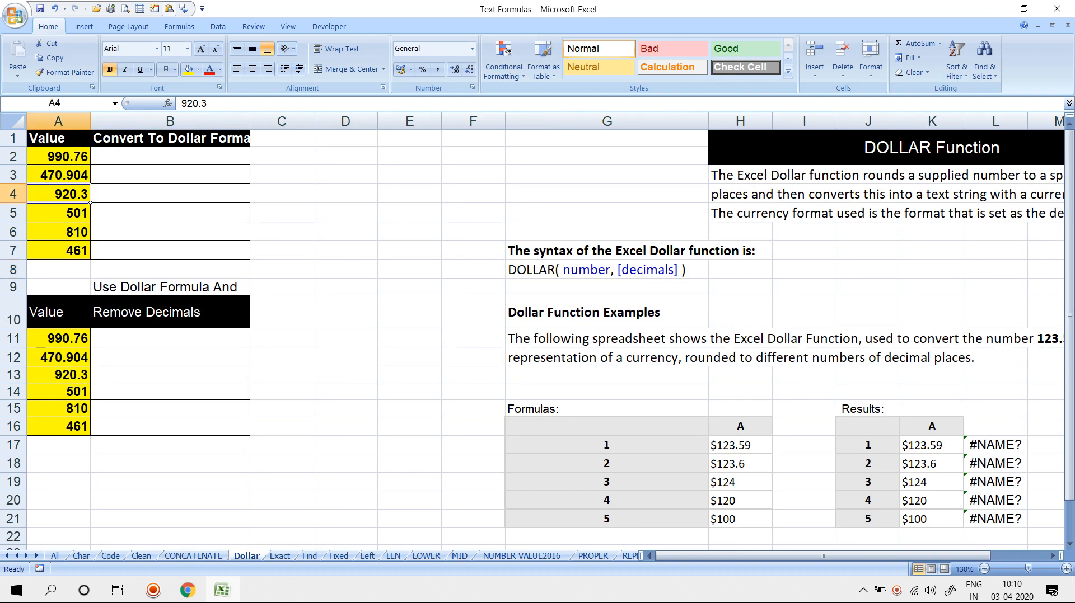
key("Up")
key("Up")
key("Up")
key("Right")
key("Down")
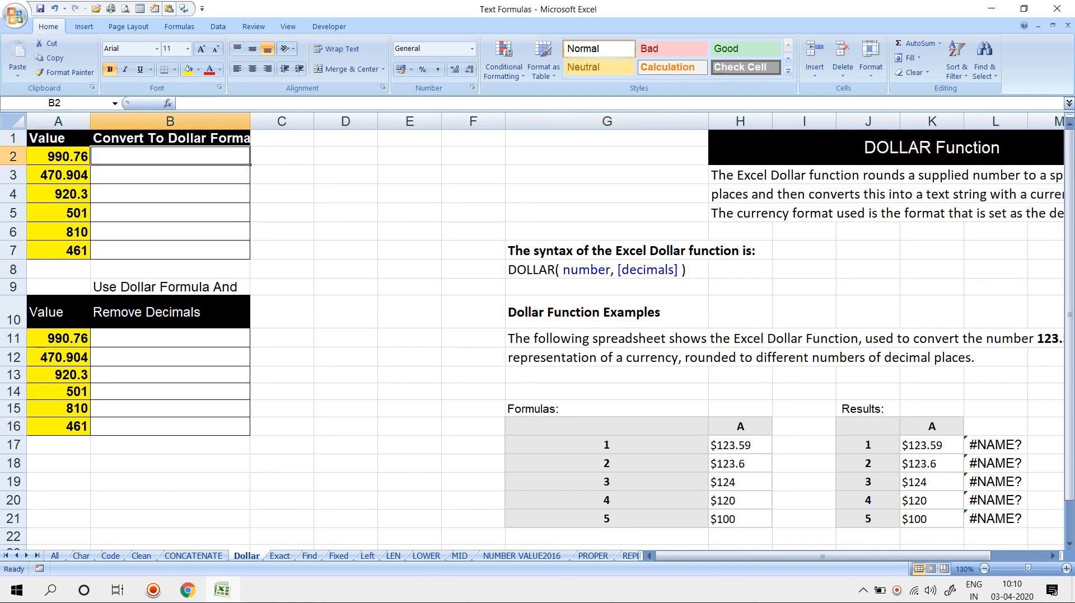
type("=DOLLAR(A2")
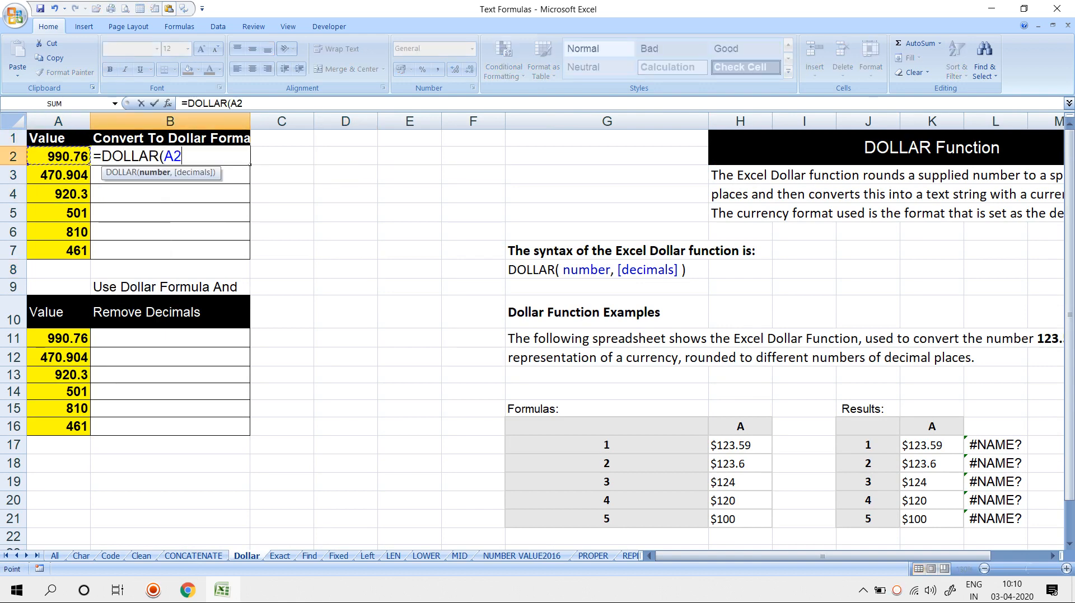
key("Return")
key("Up")
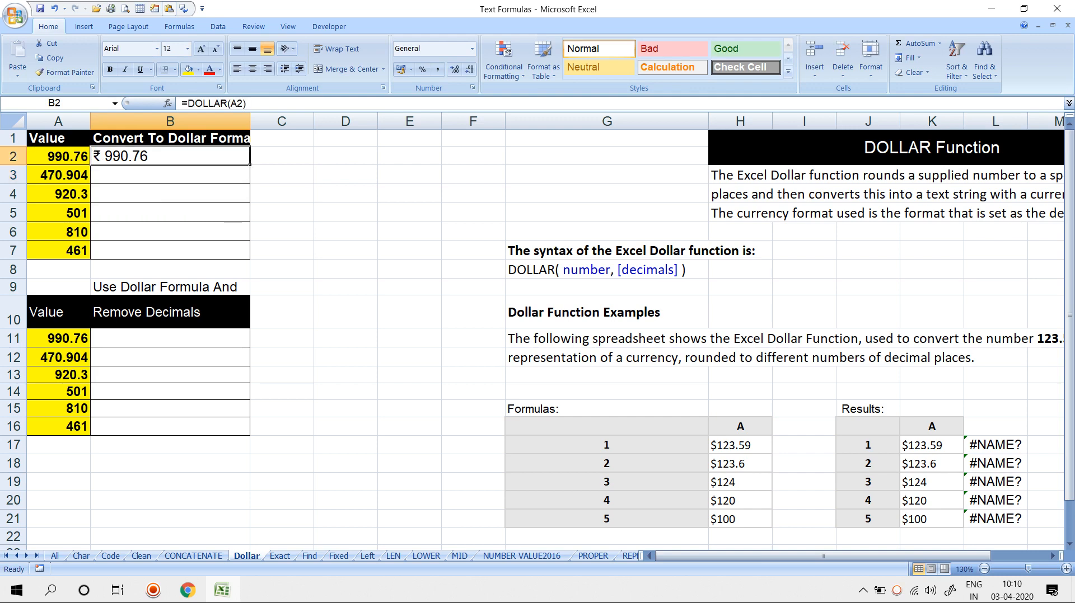
Fill the DOLLAR formula from B2 down through B7
key("ctrl+shift+Down")
key("shift+Up")
key("shift+Up")
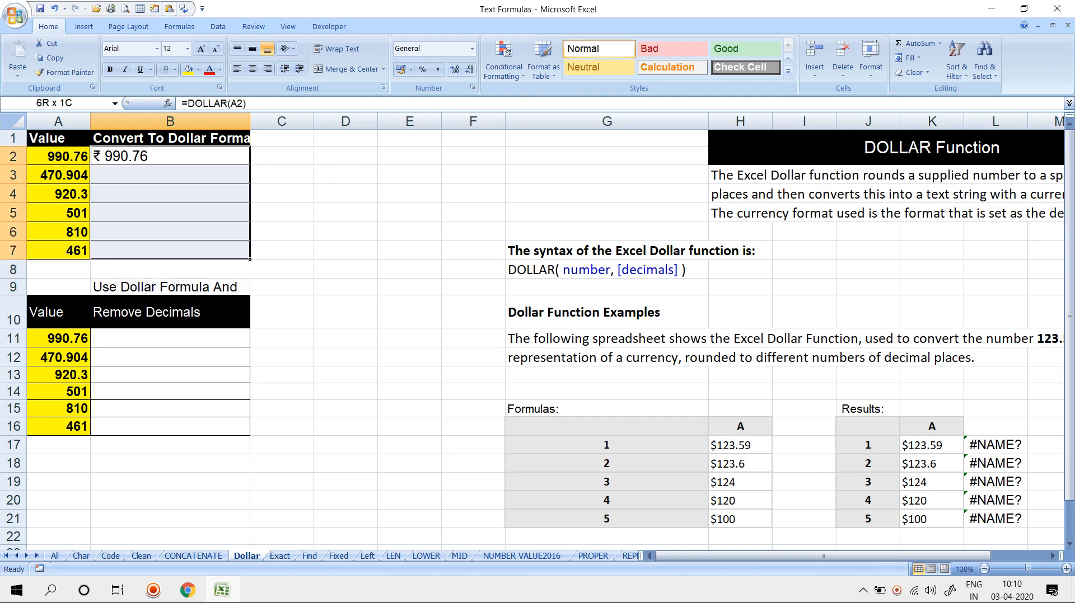
key("ctrl+d")
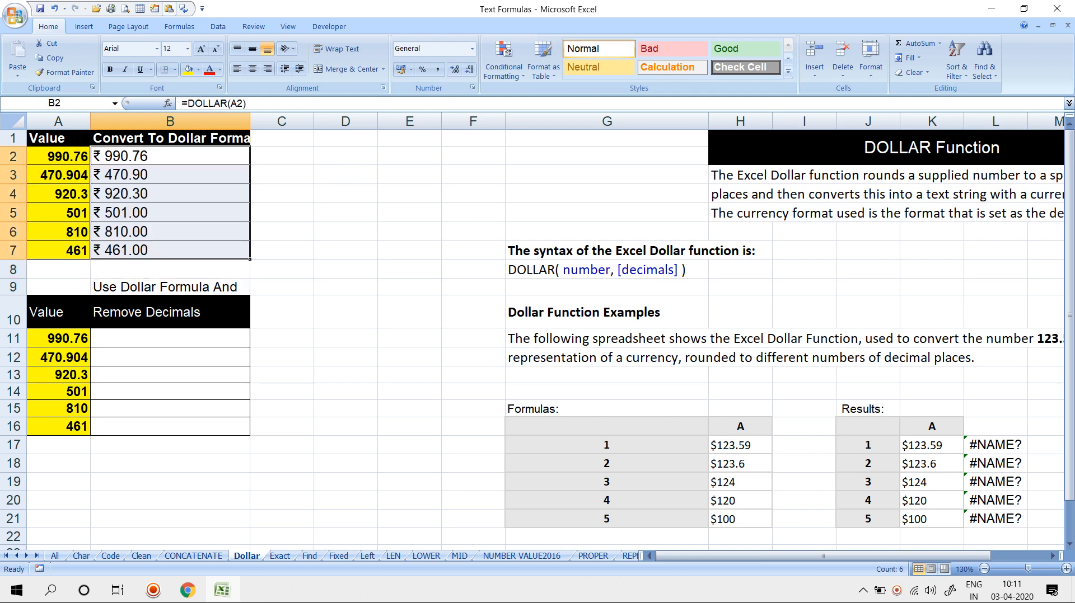
Format B2:B7 as Currency using the $ English (Australia) symbol
left_click(171, 339)
left_click_drag(170, 157, 170, 250)
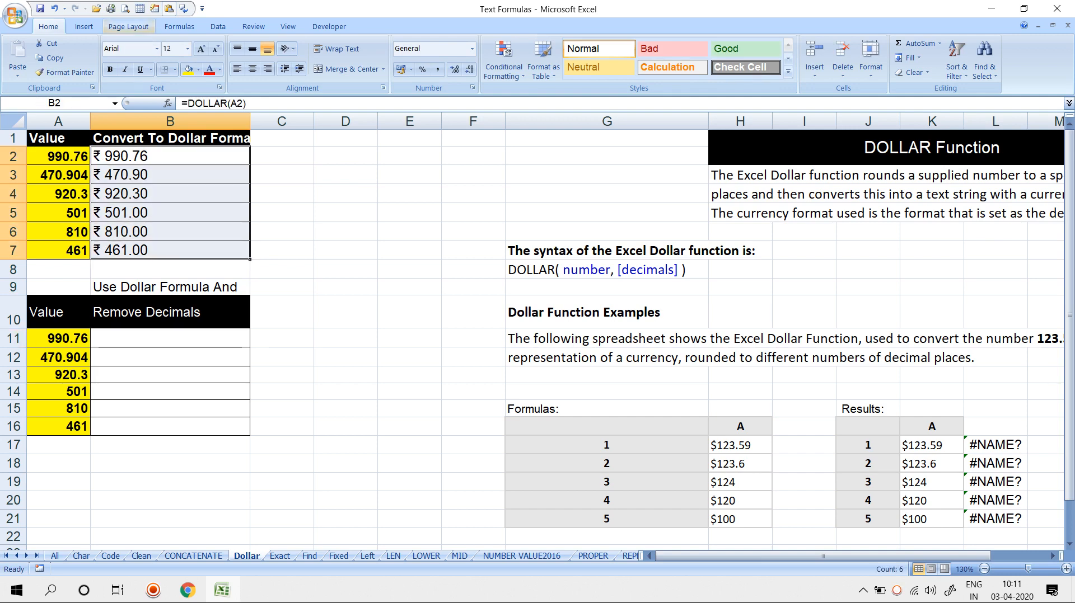
left_click(473, 87)
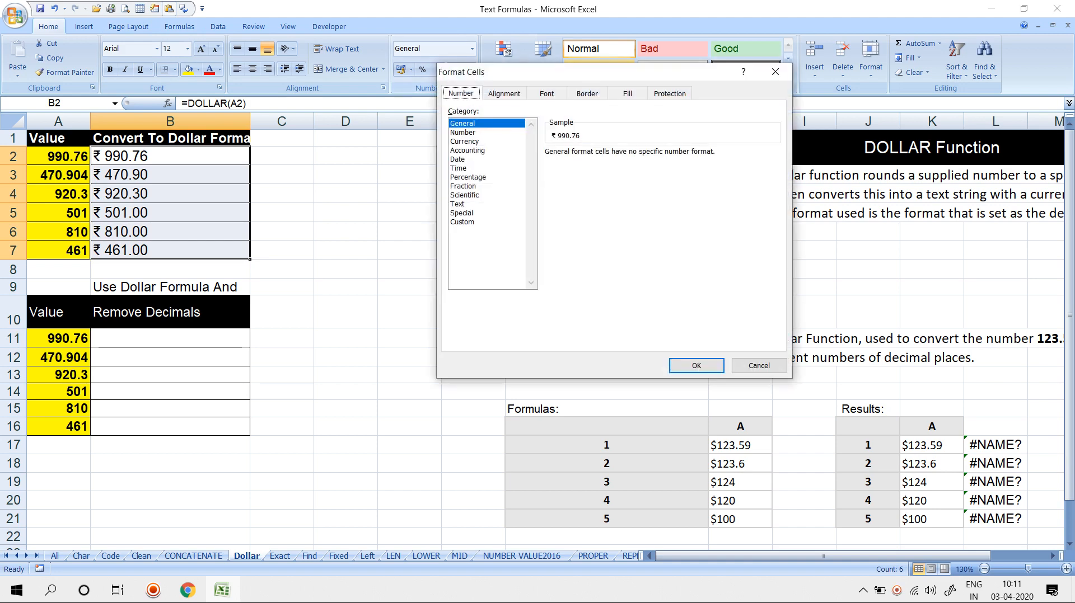
left_click(465, 142)
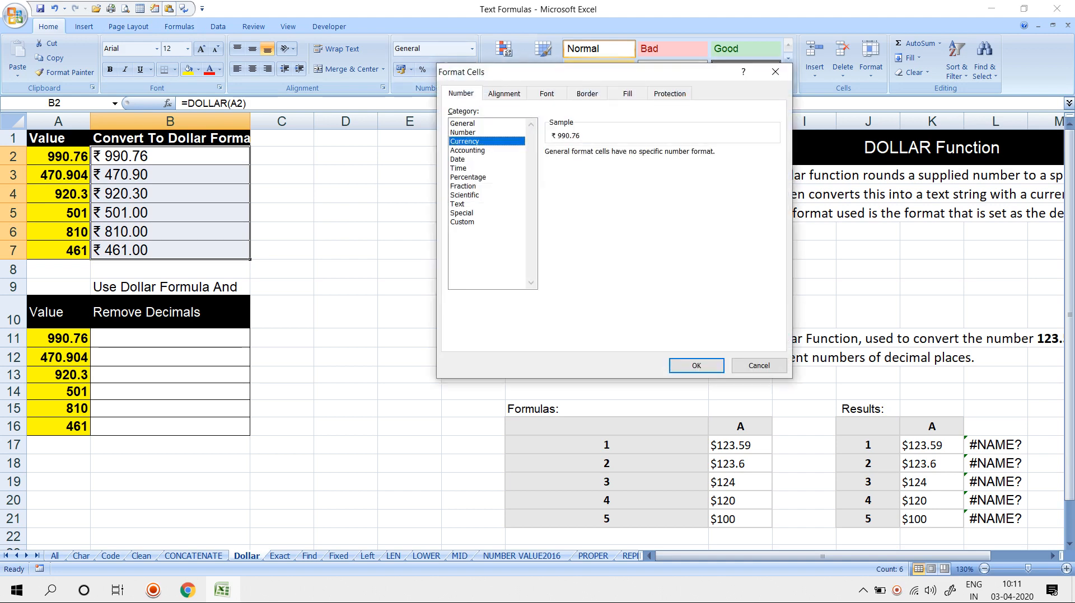
left_click(774, 169)
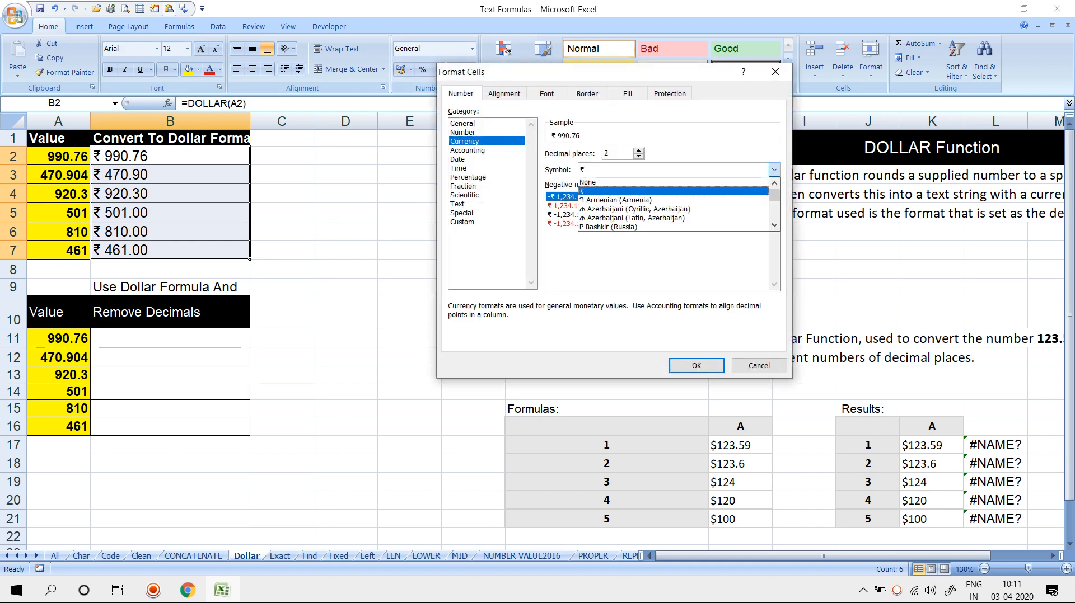
scroll(671, 196, "down", 4)
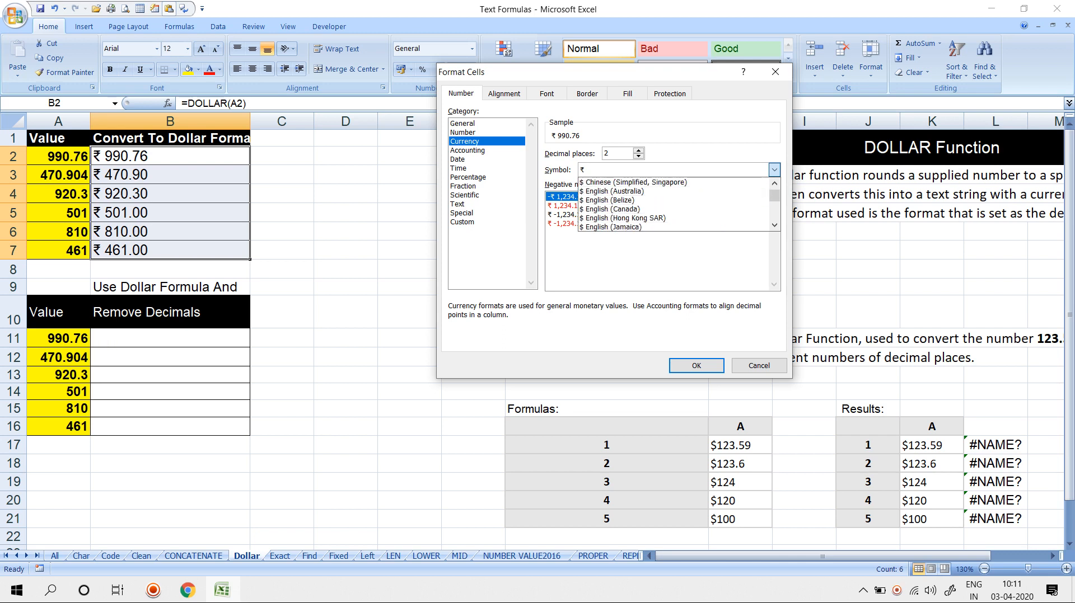
scroll(672, 192, "up", 1)
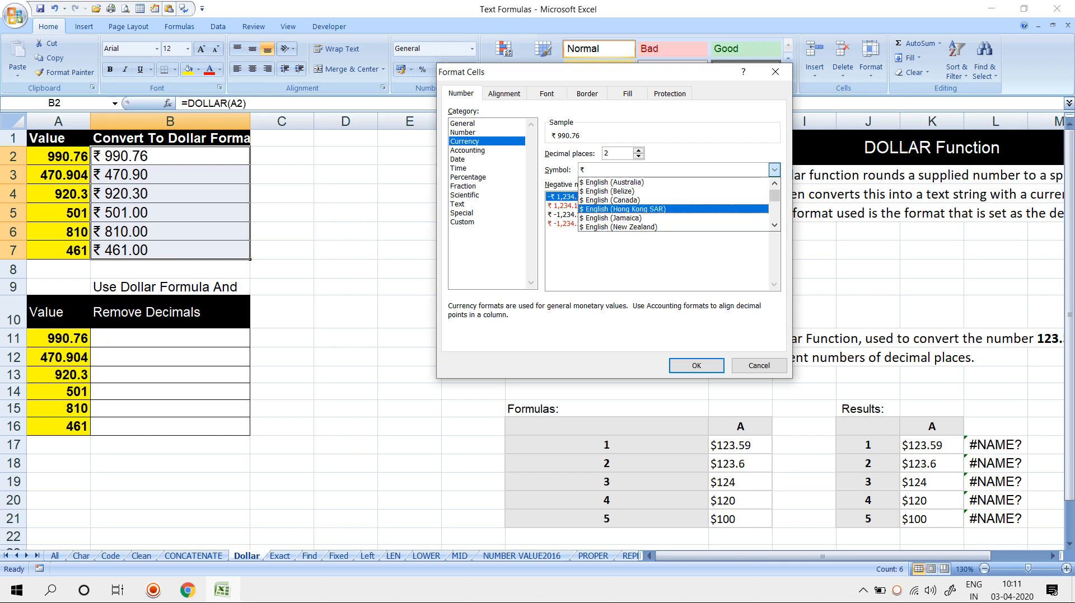
scroll(672, 200, "up", 1)
scroll(672, 205, "up", 1)
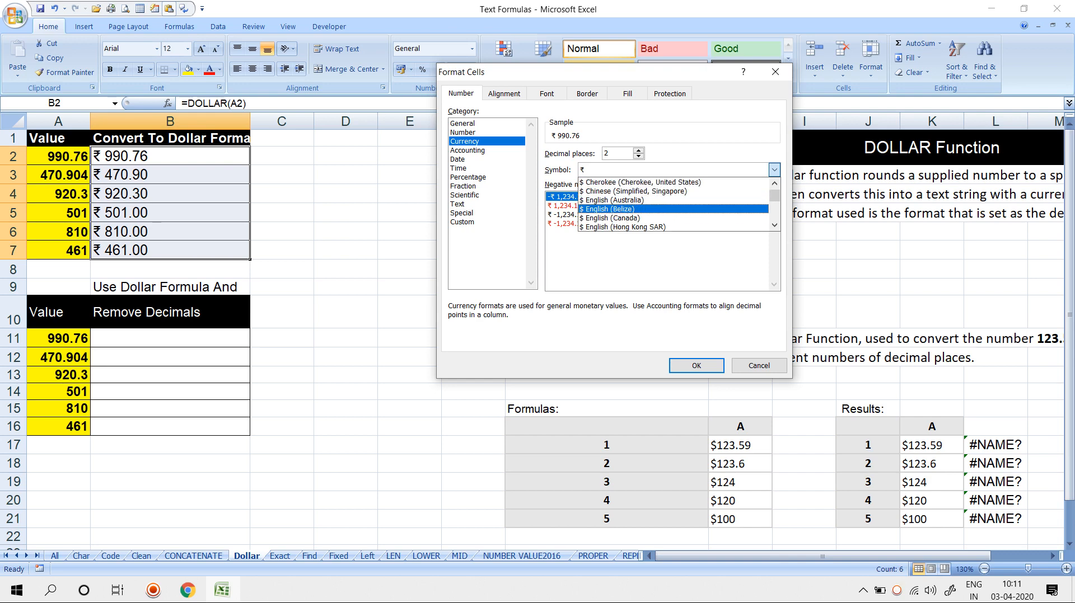
left_click(632, 200)
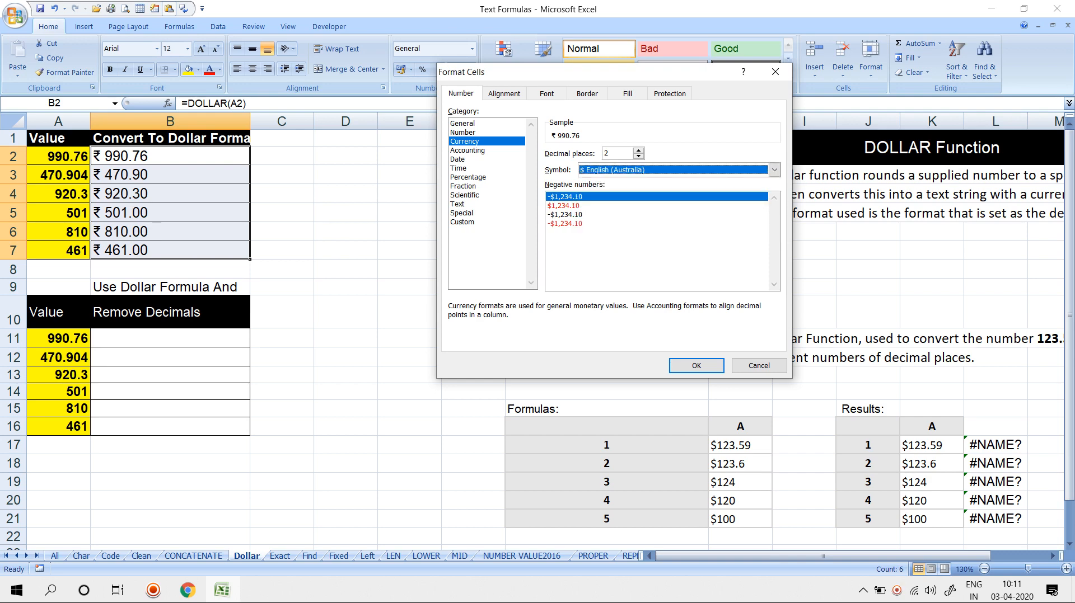
left_click(696, 366)
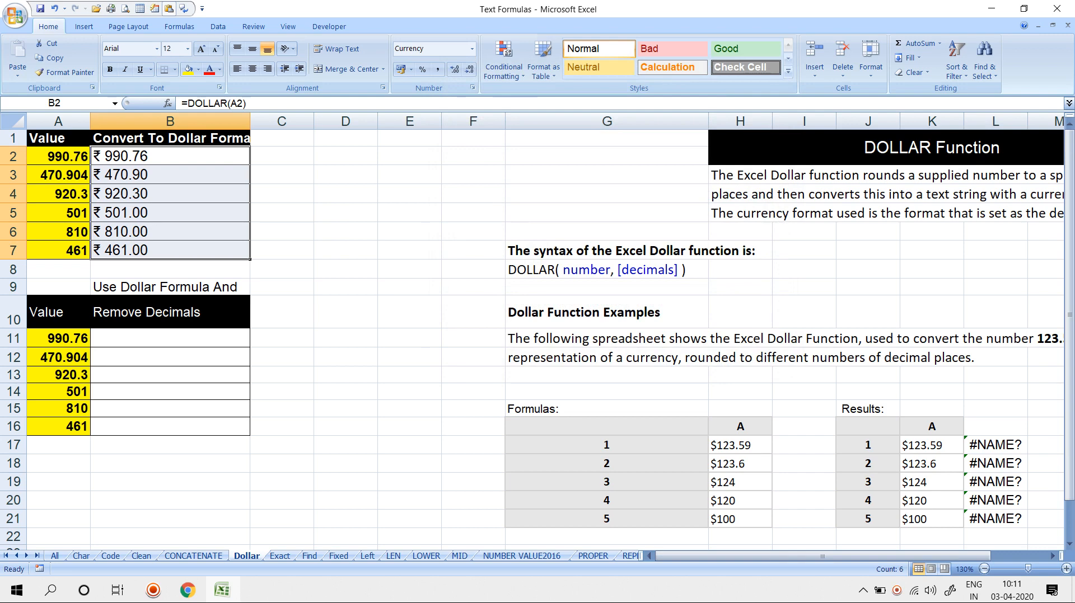
Change the currency symbol of B2:B7 to $ English (United States) with the black -$1,234.10 negative number style
left_click(472, 88)
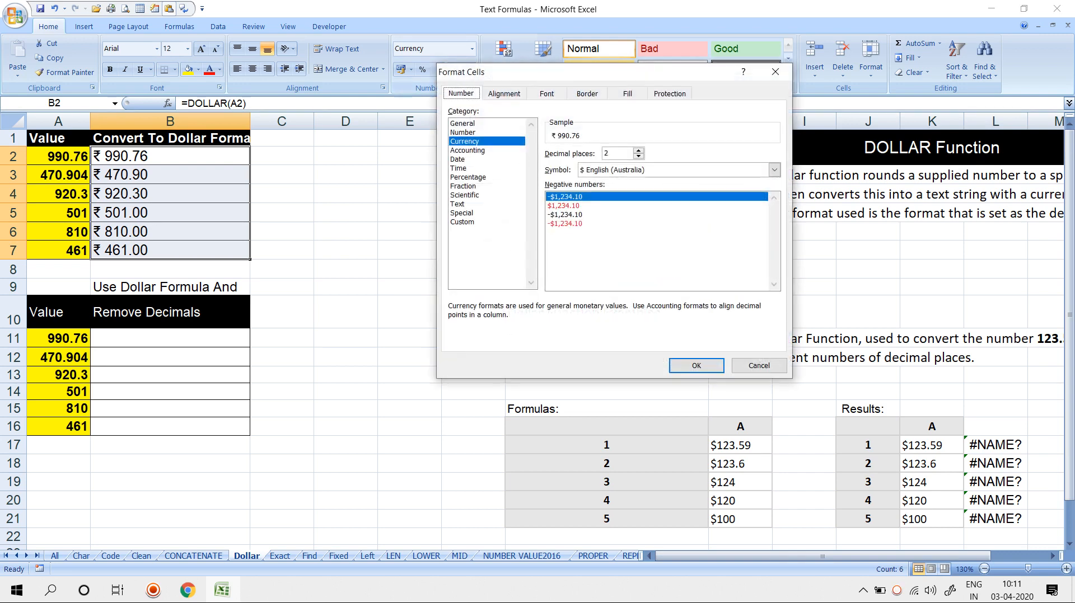
left_click(615, 215)
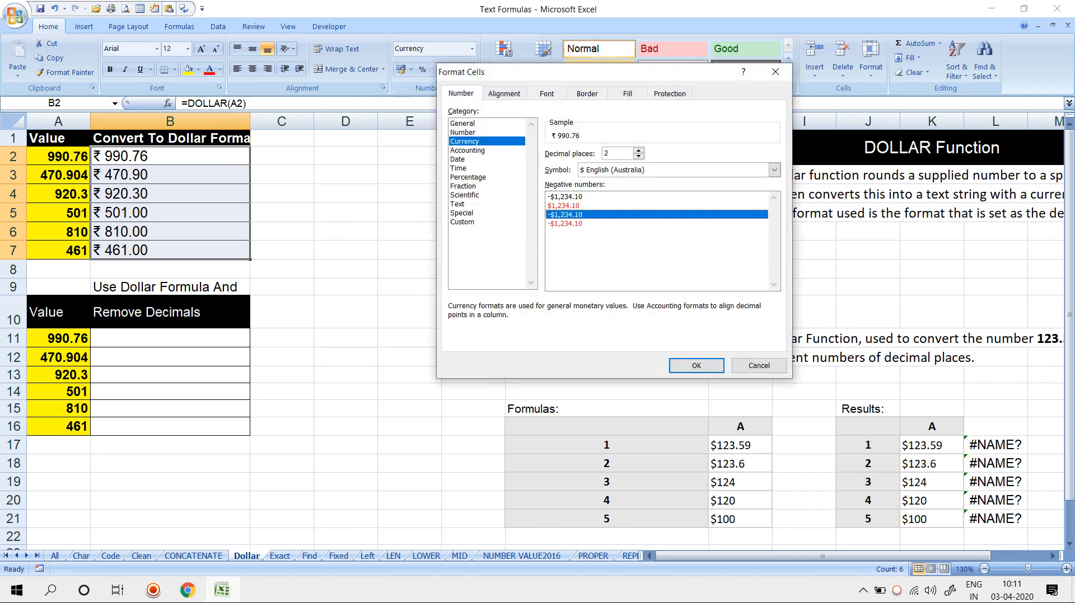
left_click(616, 197)
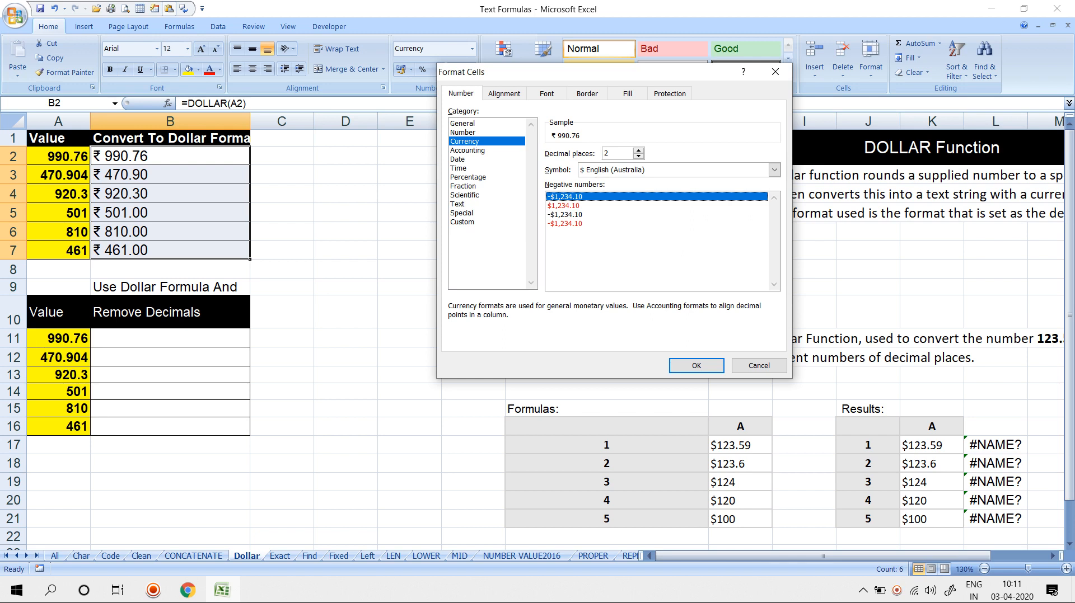
left_click(774, 170)
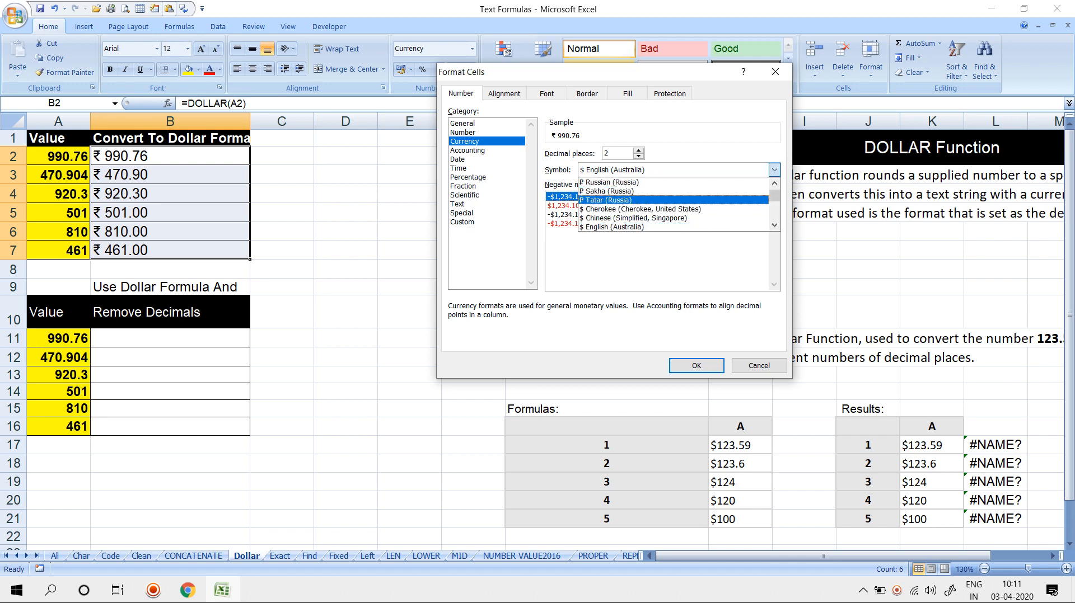
key("Down")
key("Down")
key("Down")
key("Down")
key("Down")
key("Down")
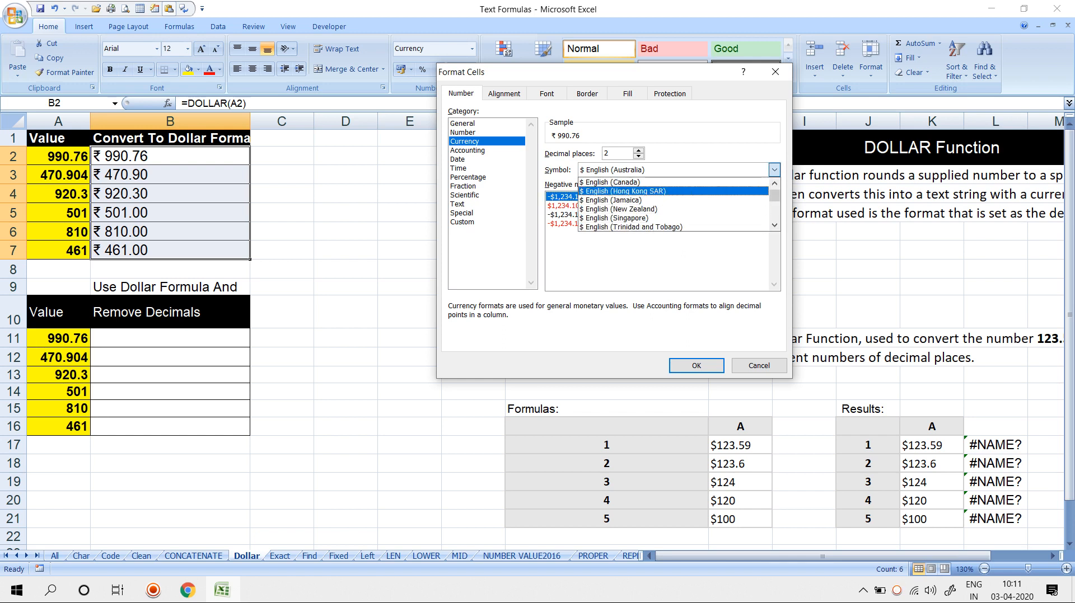
left_click_drag(775, 196, 775, 213)
scroll(728, 201, "up", 3)
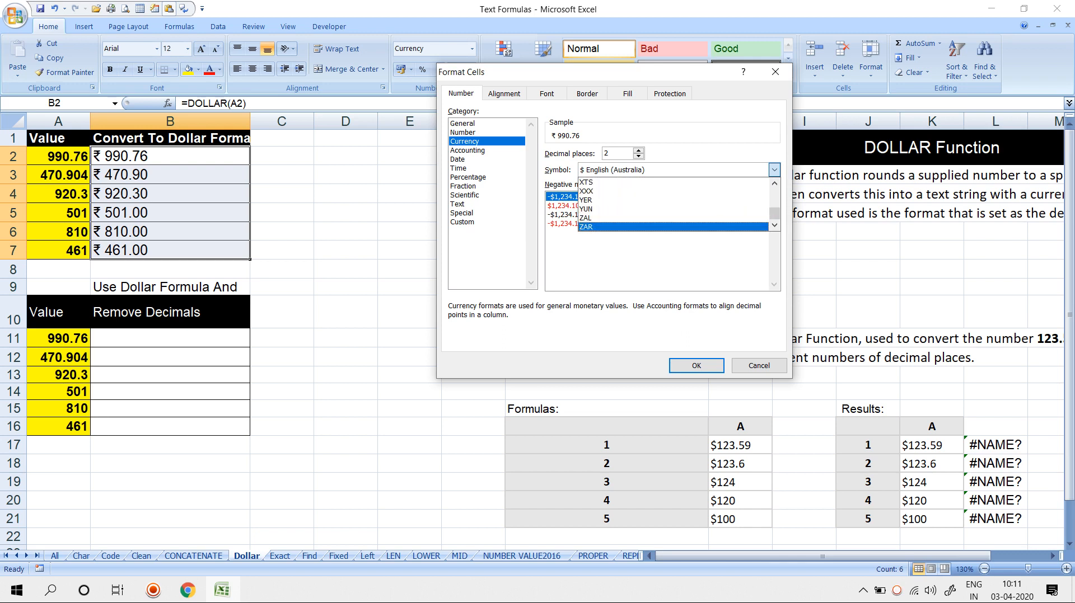
scroll(672, 205, "up", 15)
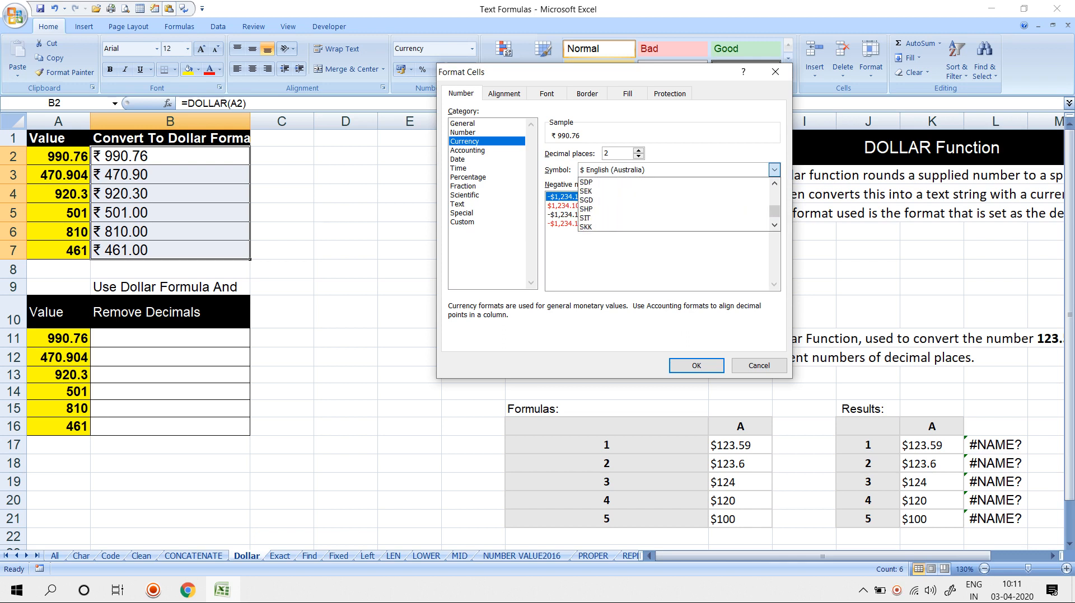
scroll(672, 205, "up", 12)
scroll(672, 204, "up", 8)
scroll(672, 205, "up", 10)
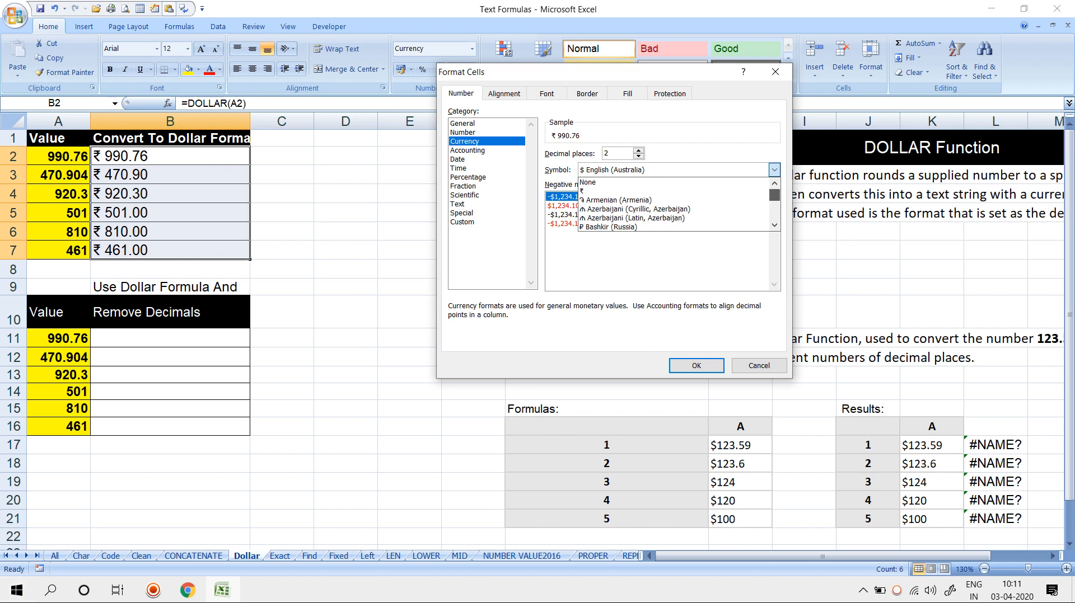
scroll(672, 204, "down", 1)
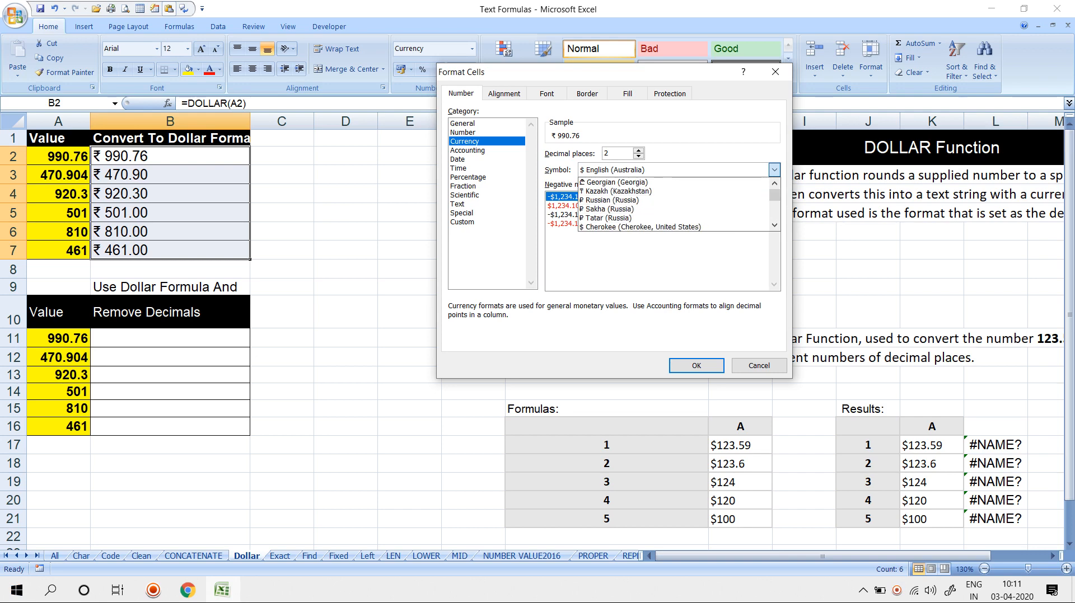
scroll(672, 204, "down", 2)
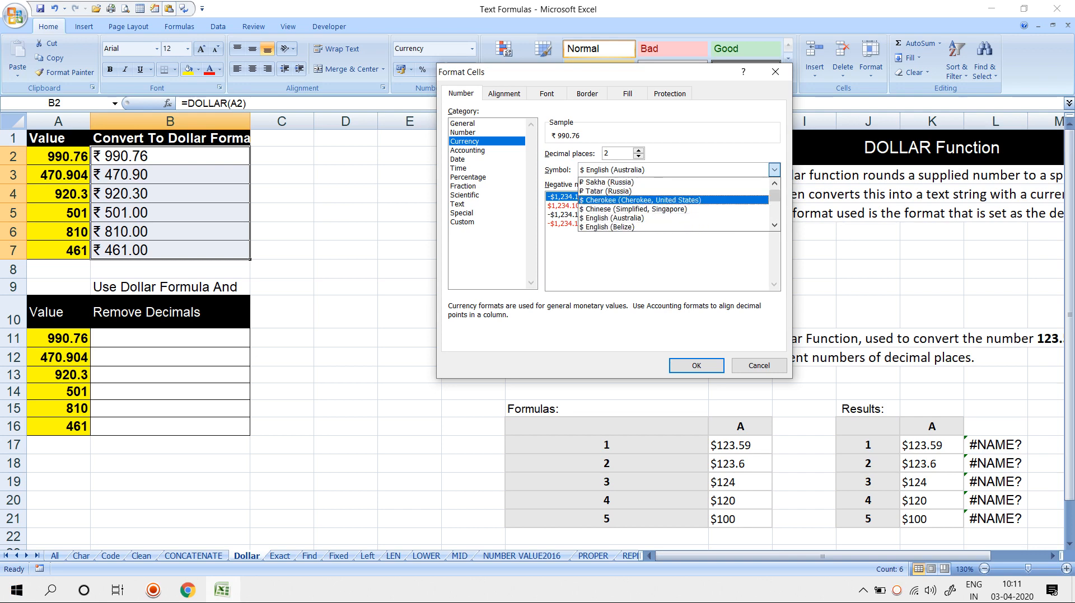
scroll(672, 204, "down", 4)
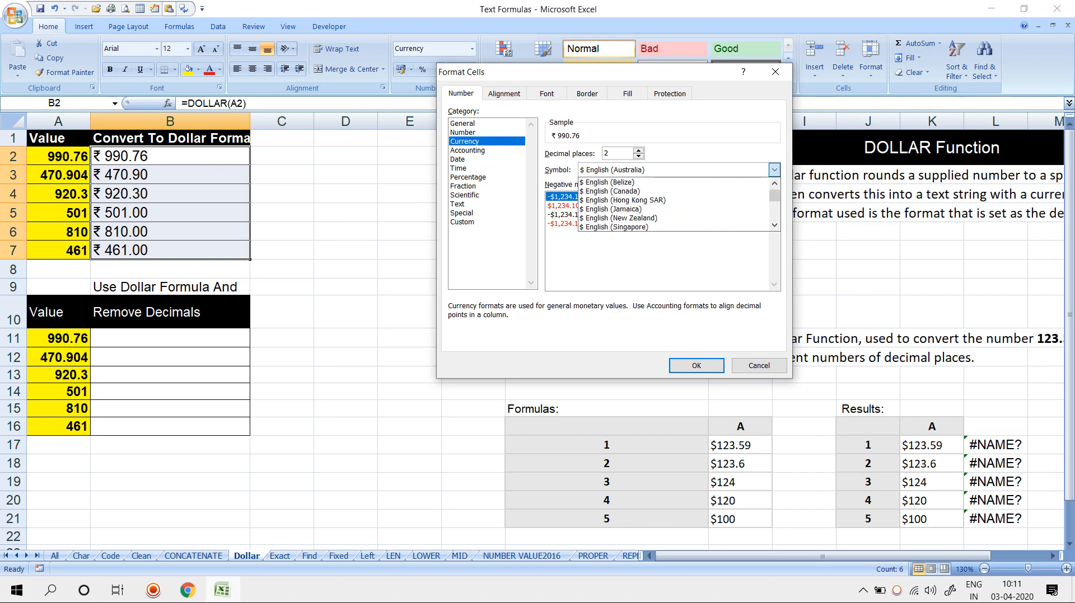
scroll(672, 205, "down", 1)
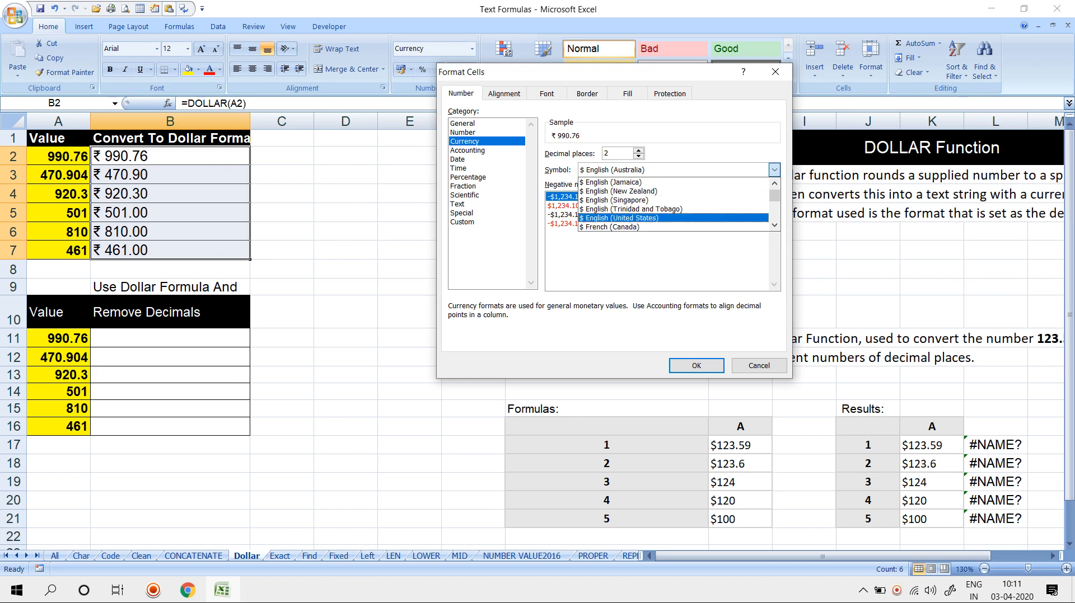
left_click(621, 217)
left_click(622, 216)
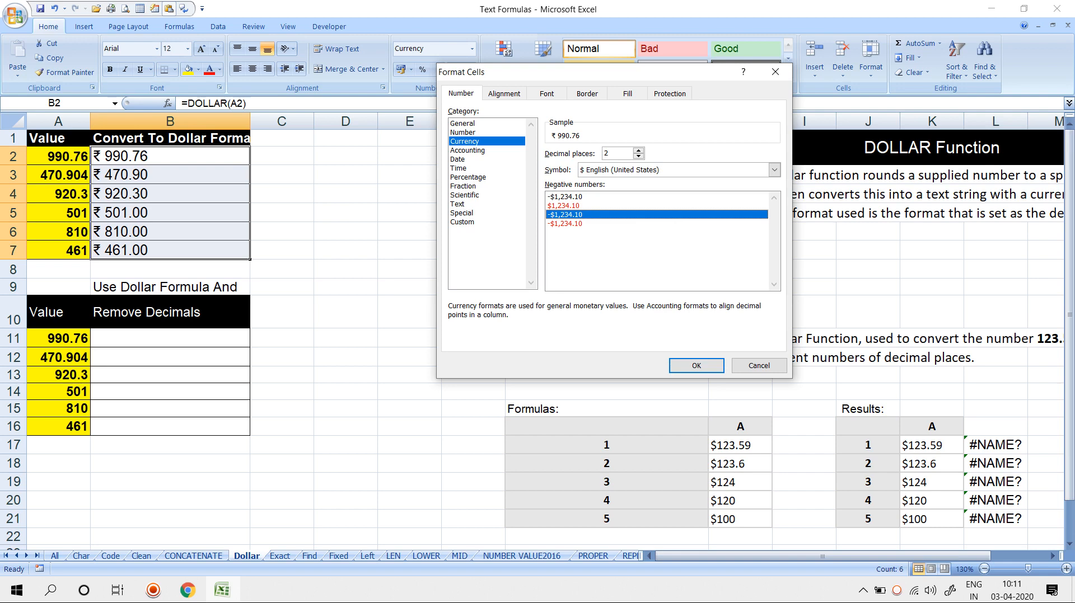
key("Return")
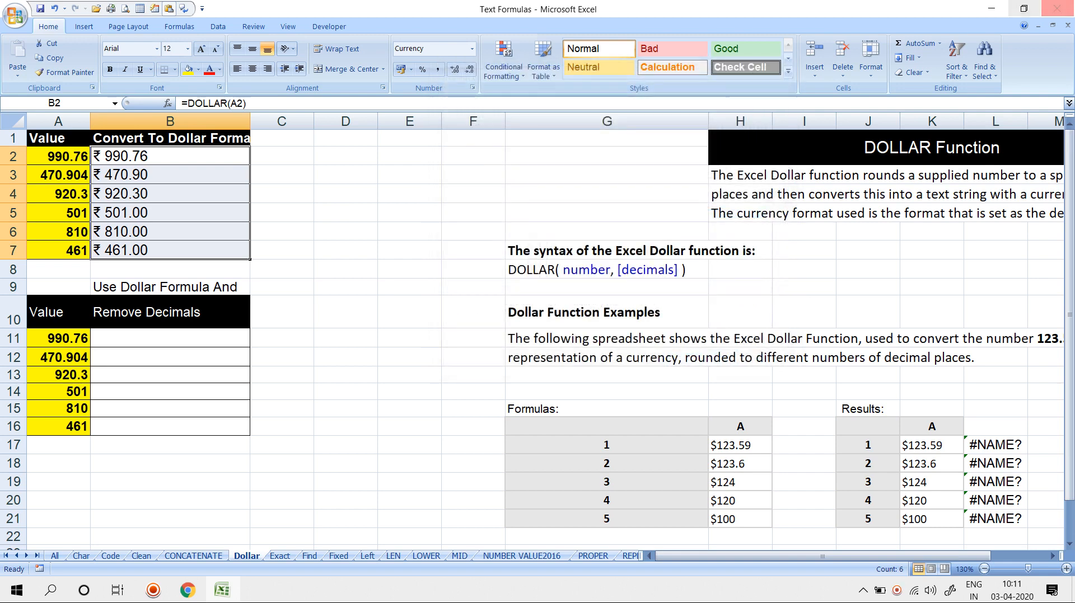
Enter =DOLLAR(A11,TRUE) in B11, the first cell of the Remove Decimals column
key("Down")
key("Down")
key("Down")
key("Down")
key("Down")
key("Down")
key("Down")
key("Down")
key("Down")
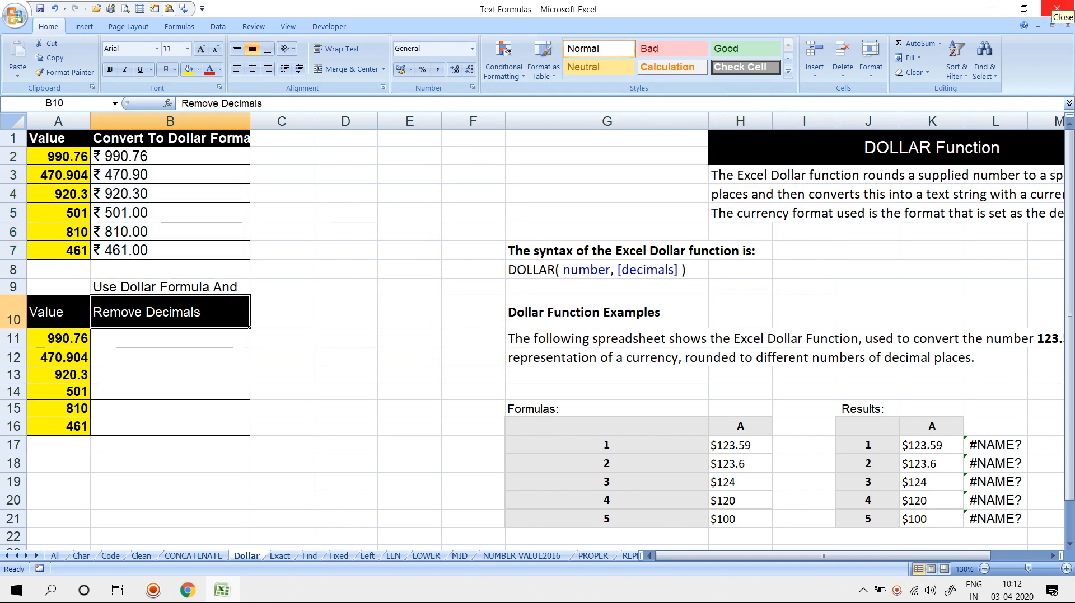
key("Left")
key("Right")
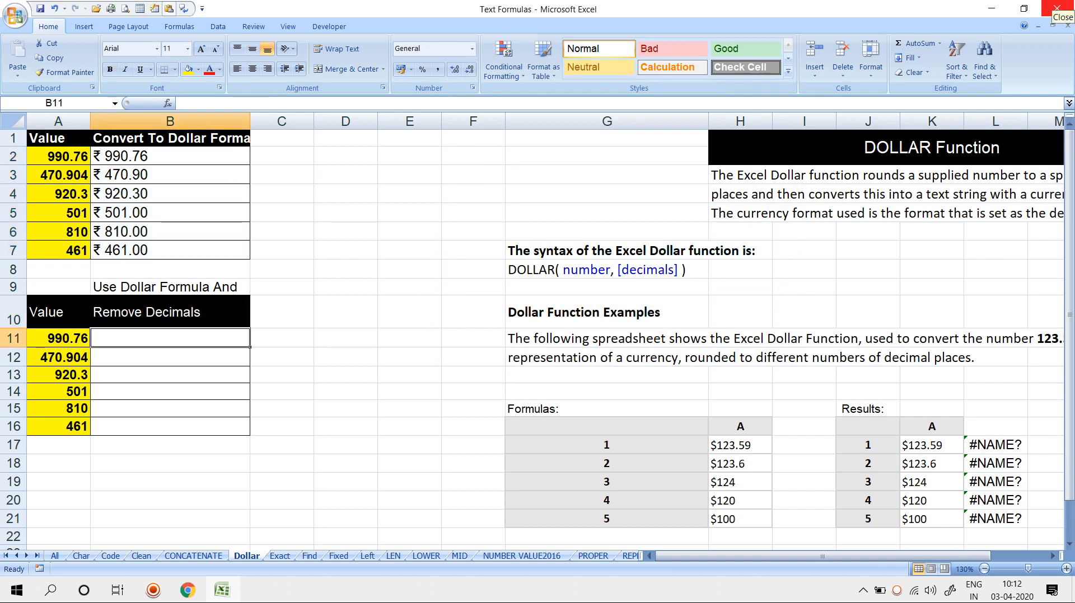
type("=DOLLAR(")
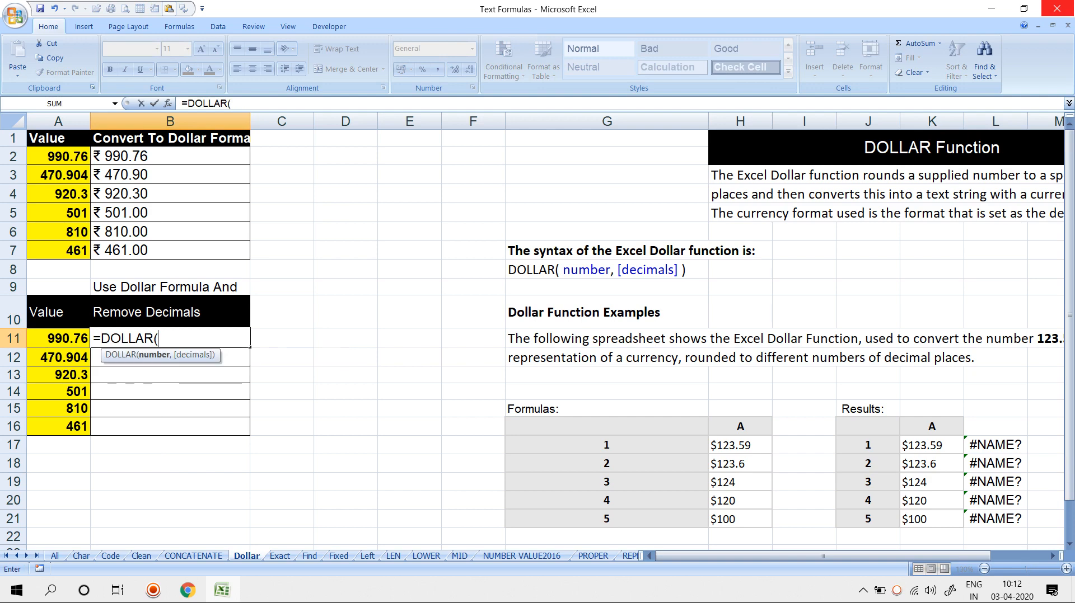
key("Left")
type(",")
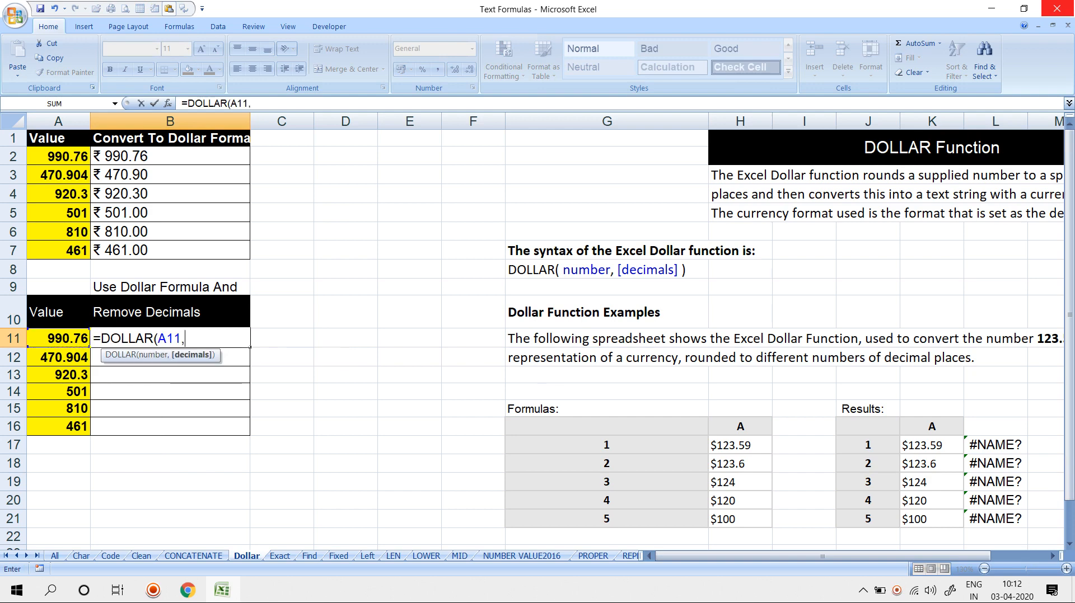
type("TR")
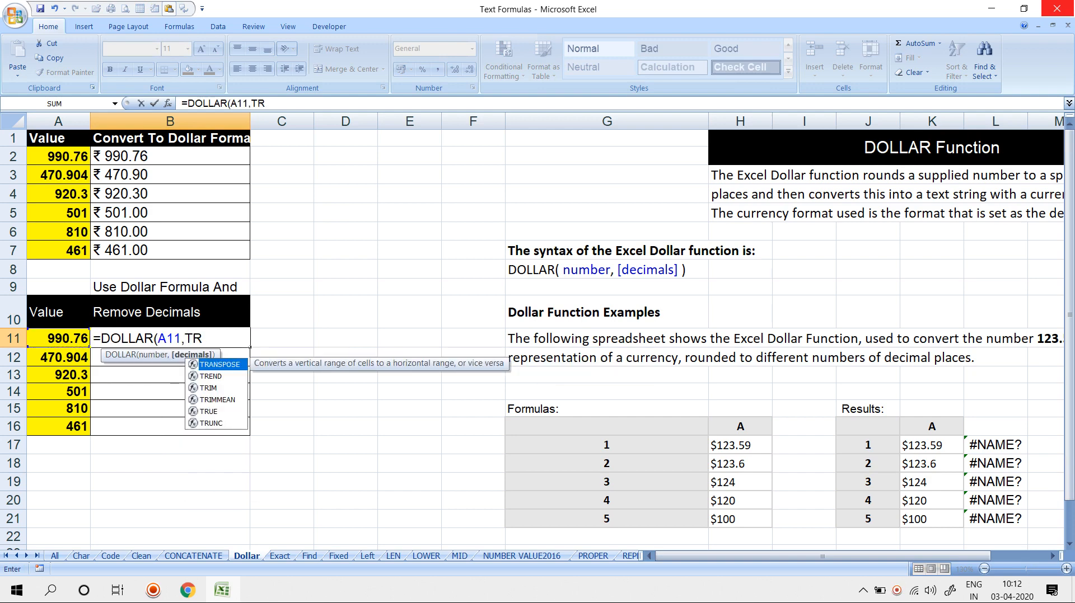
type("UE")
key("Return")
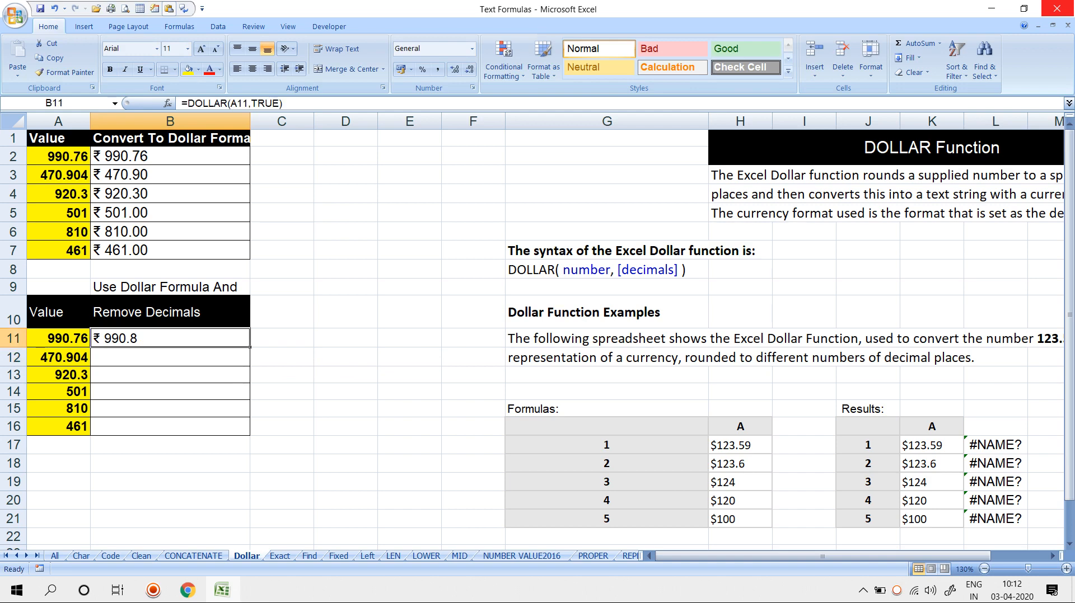
Edit the B11 formula to use FALSE as the decimals argument: =DOLLAR(A11,FALSE)
key("F2")
key("BackSpace")
key("BackSpace")
key("BackSpace")
key("BackSpace")
key("BackSpace")
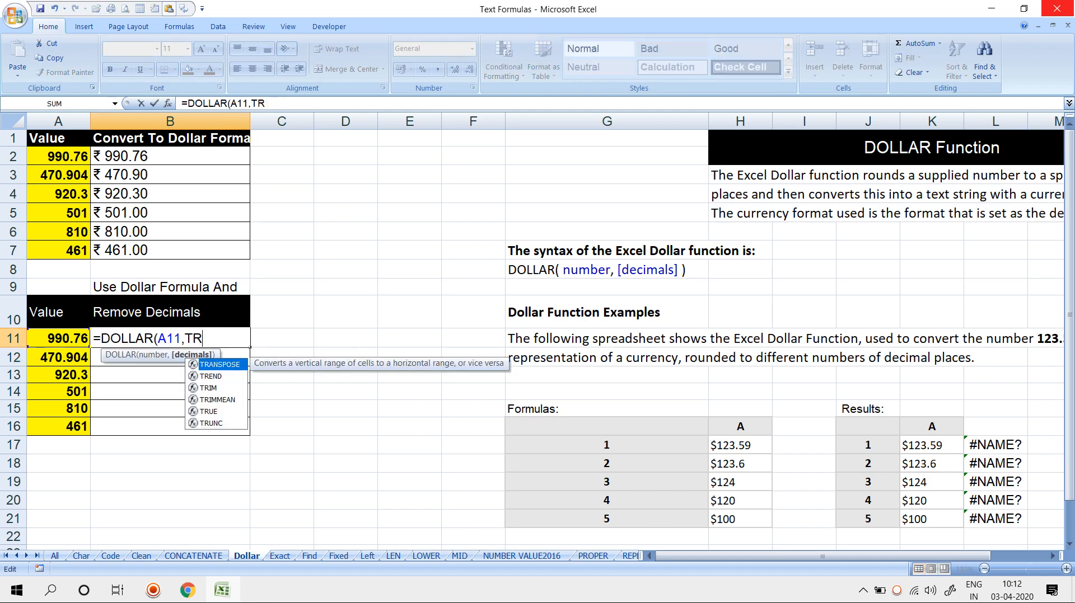
type("FA")
key("Down")
key("Down")
key("Tab")
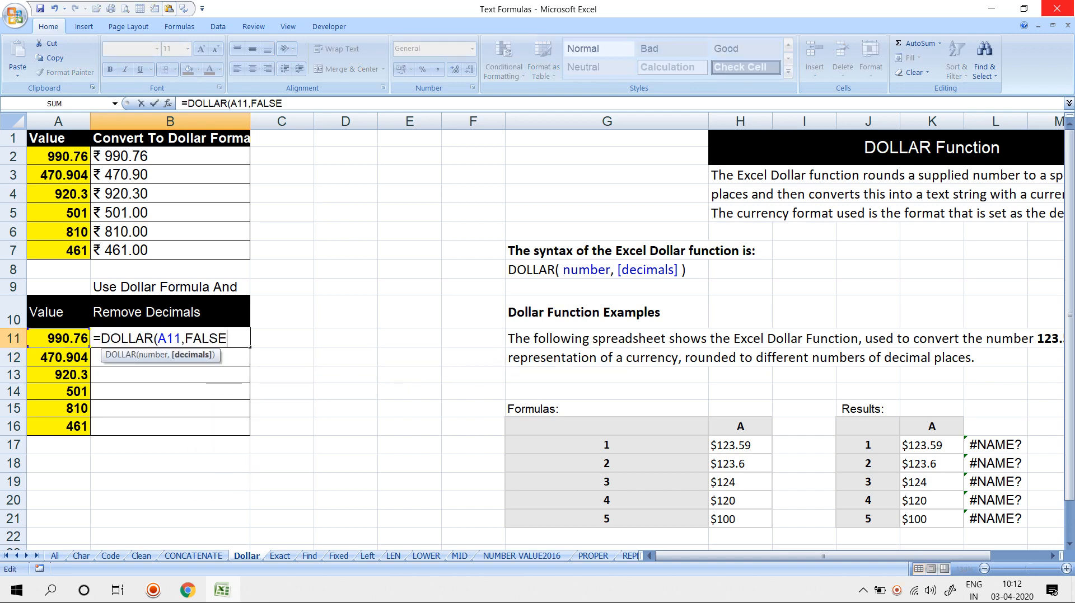
key("Return")
Fill the decimal-free DOLLAR formula from B11 down through B16
key("Left")
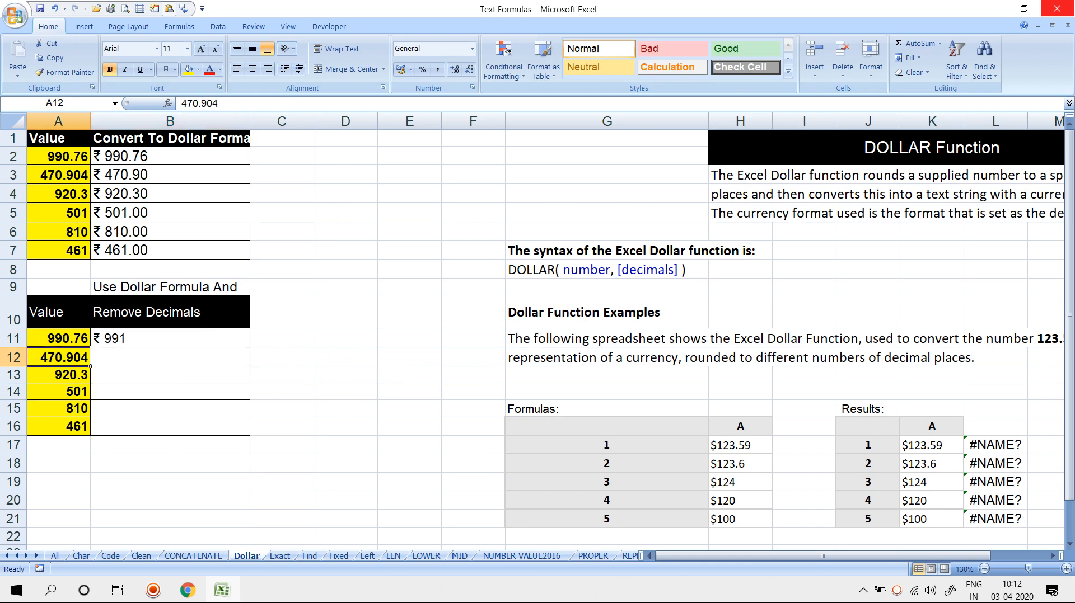
key("ctrl+Down")
key("Right")
key("ctrl+shift+Up")
key("ctrl+d")
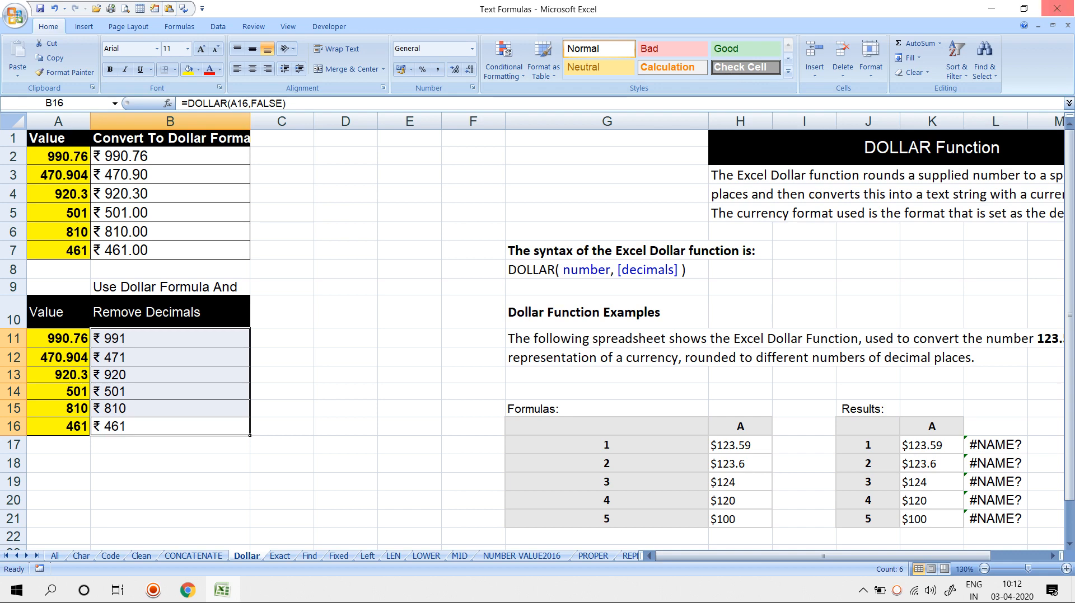
Switch to the Exact practice sheet and select the first value in A2
key("ctrl+Page_Down")
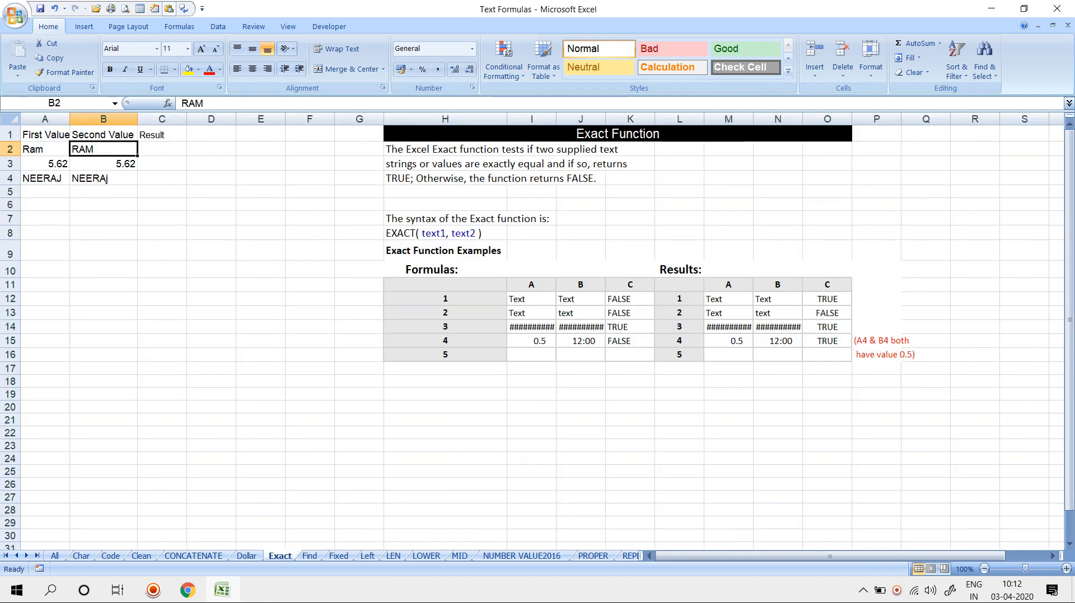
scroll(532, 331, "up", 2)
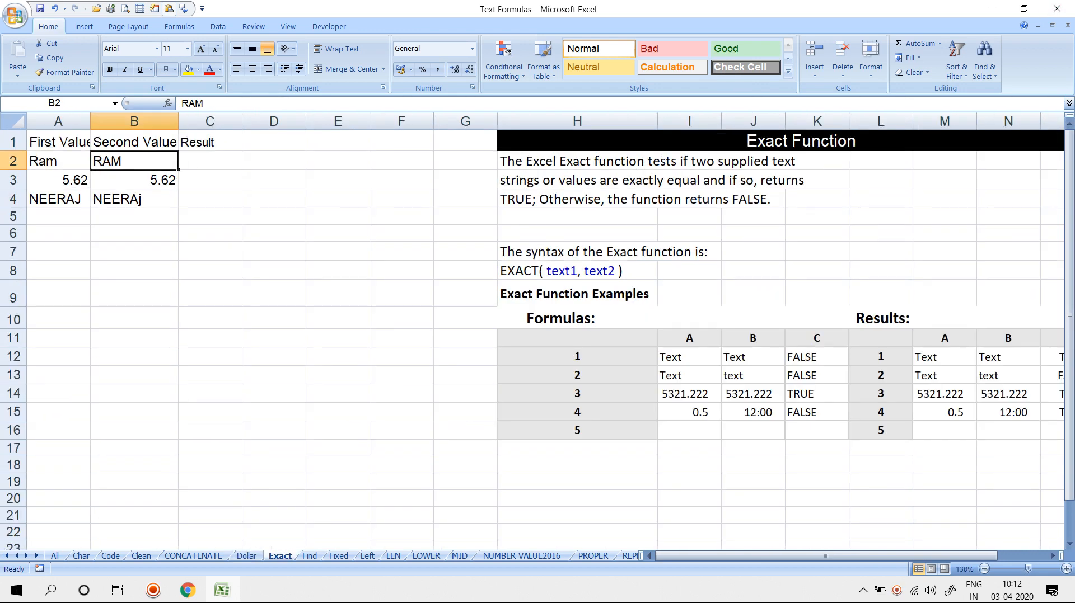
scroll(532, 331, "up", 1)
key("Left")
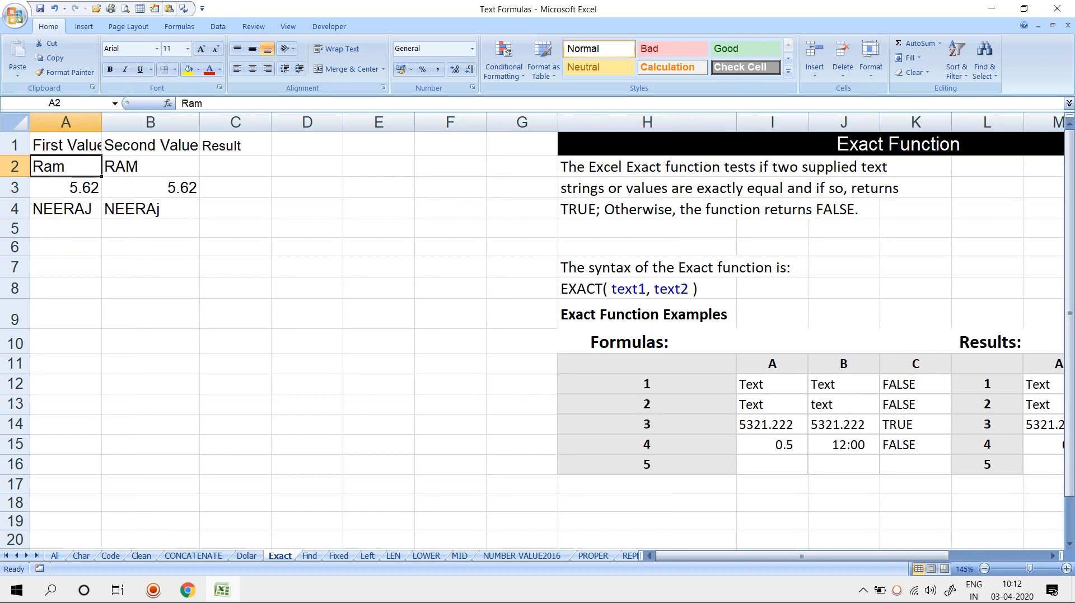
Compare the first pair of values with the plain equality formula =A2=B2 in D2
key("Right")
key("Right")
key("Right")
type("=")
key("Left")
key("Left")
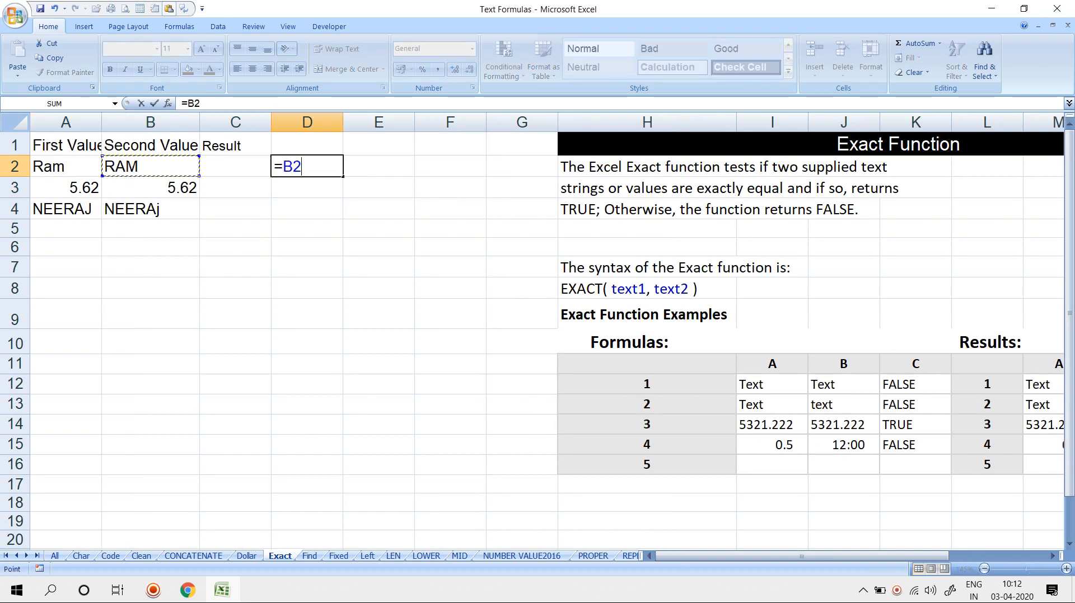
key("Left")
type("=")
key("Left")
key("Left")
key("Return")
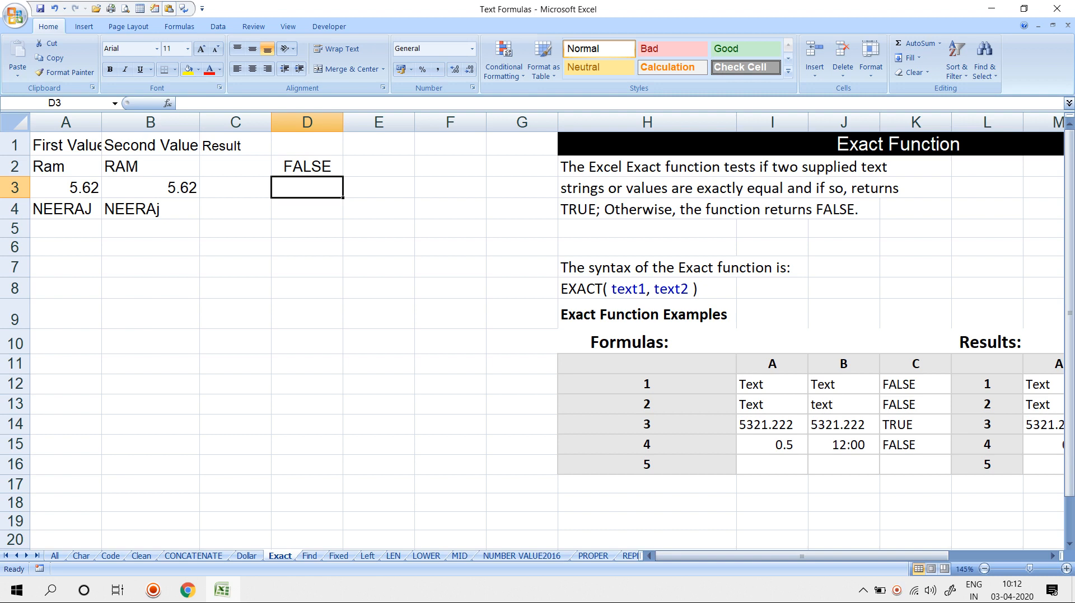
Check the comparison formula in D2 and remove the trailing space from the text in A2
key("Up")
key("F2")
key("Escape")
key("Left")
key("Left")
key("Left")
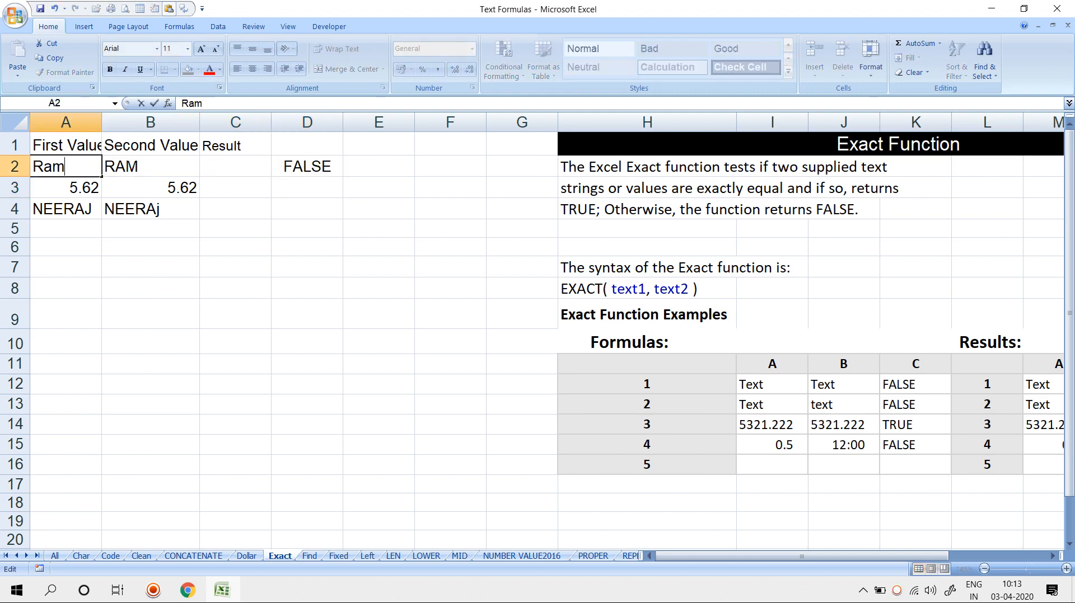
key("Return")
Examine the text in A2 and B2 and how its letter case relates to the equality result in D2
key("Up")
key("F2")
key("Escape")
key("Right")
key("F2")
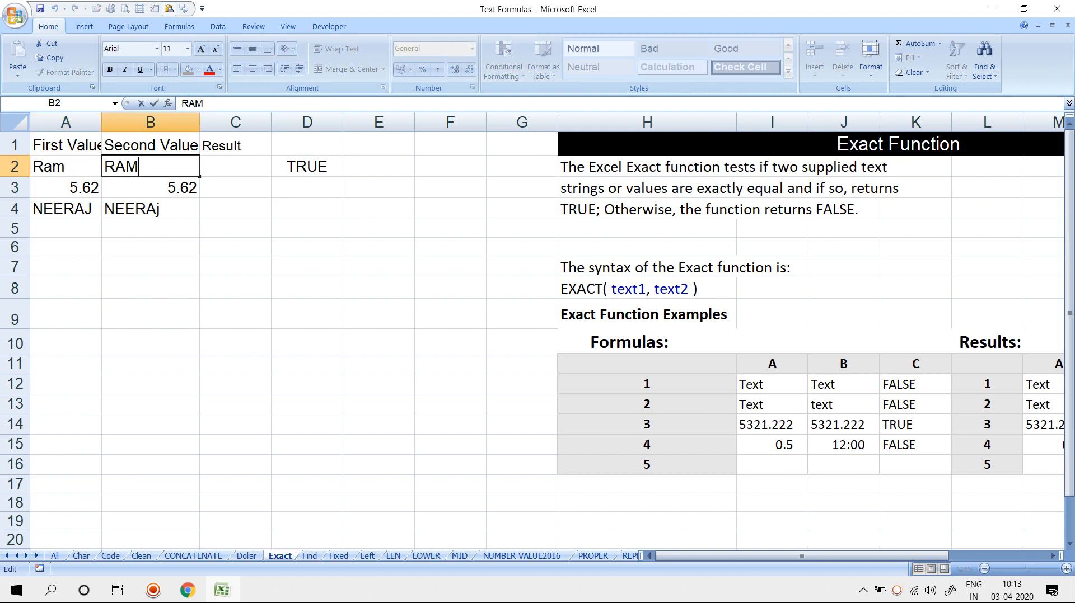
key("Escape")
key("Right")
key("Left")
key("Left")
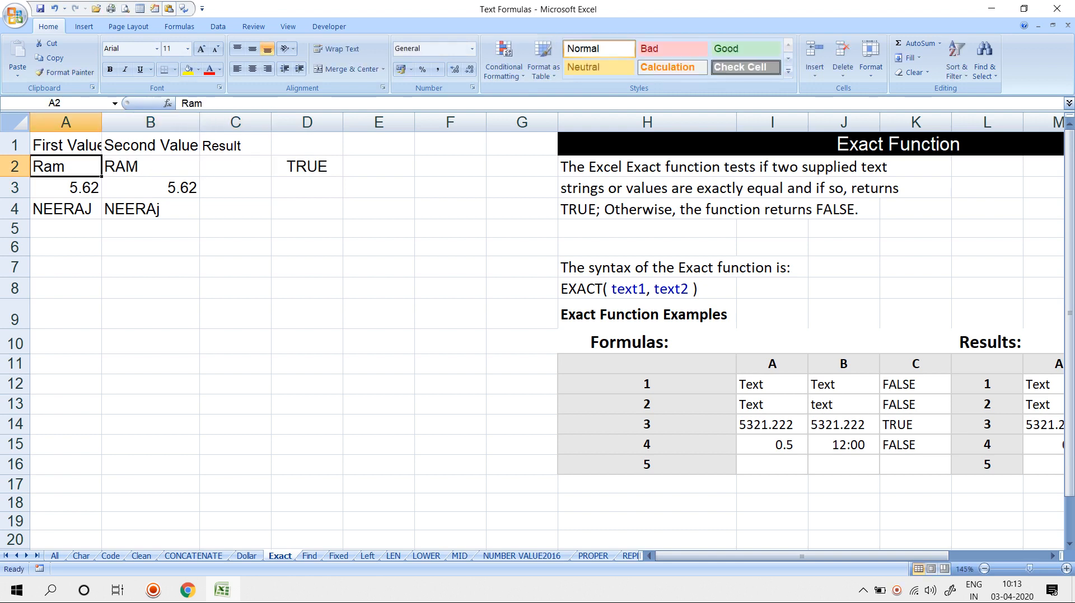
key("Right")
key("Right")
key("Right")
key("Left")
key("Left")
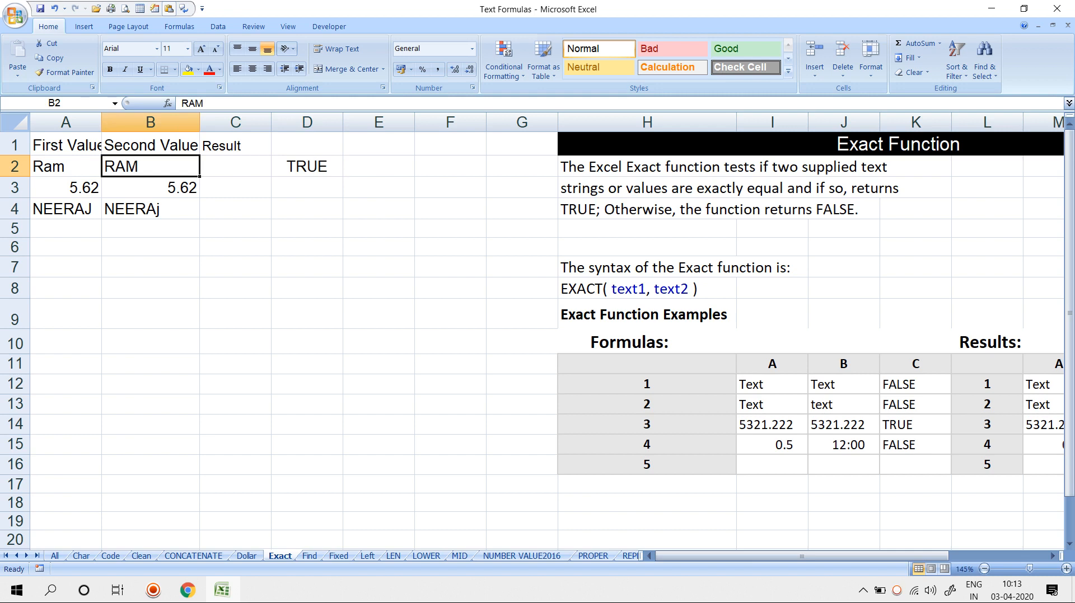
Replace the equality formula in D2 with =EXACT(A2,B2)
key("Right")
key("Right")
key("Delete")
type("=EX")
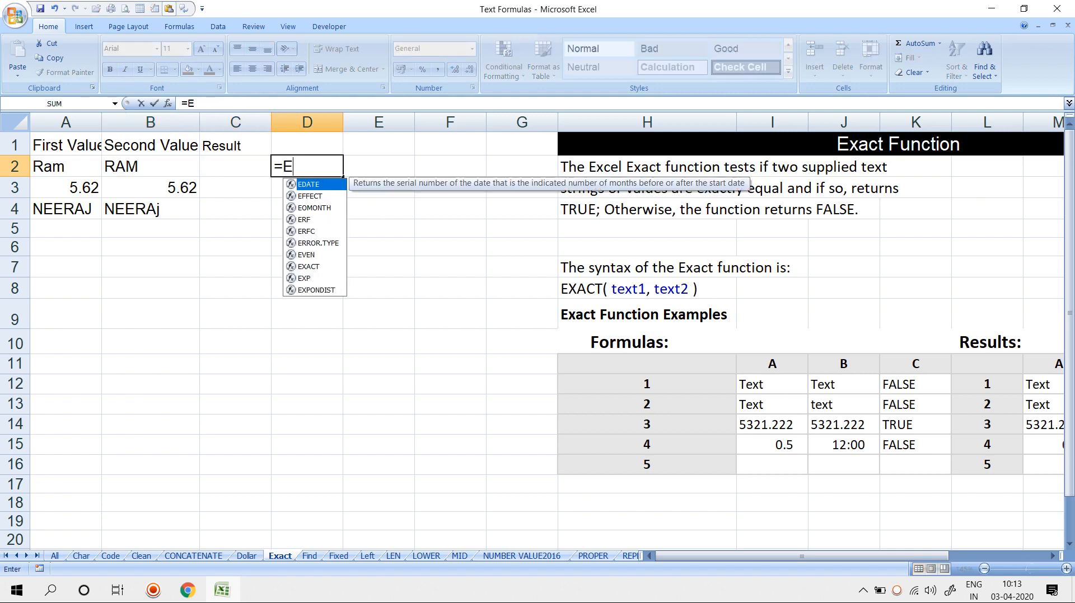
key("Tab")
key("Left")
key("Left")
key("Left")
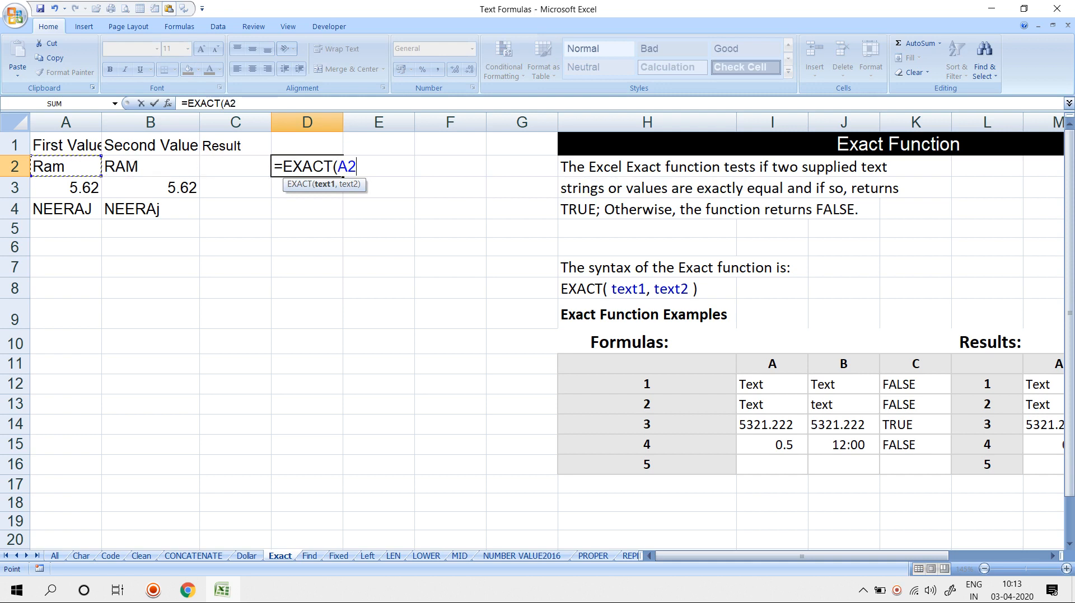
type(",")
key("Left")
key("Left")
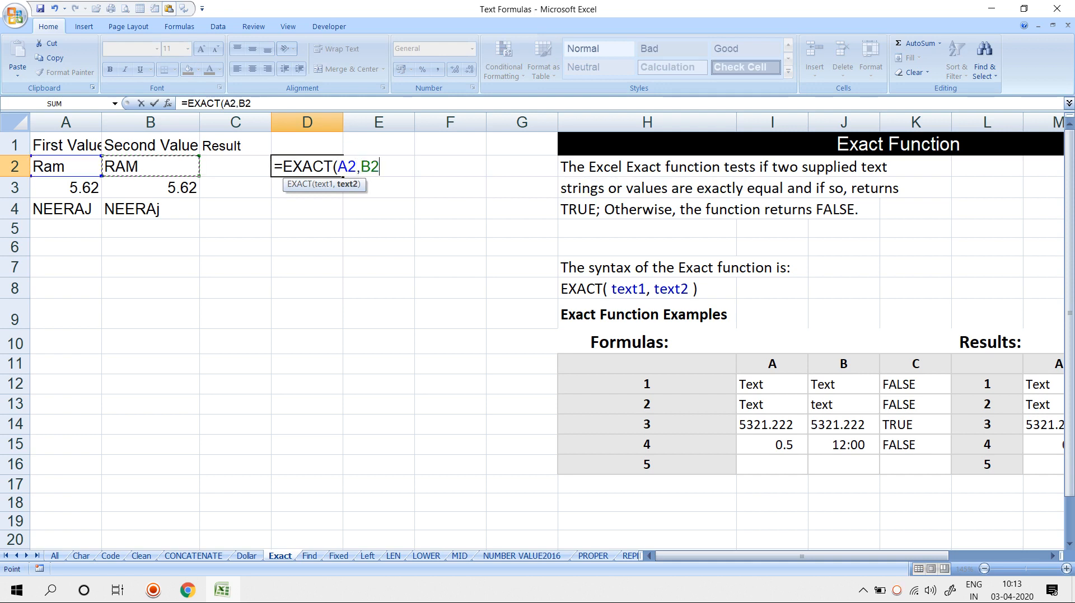
key("Return")
Fill the EXACT formula from D2 down through D4 and select D3 to check it
key("ctrl+d")
key("Return")
key("ctrl+d")
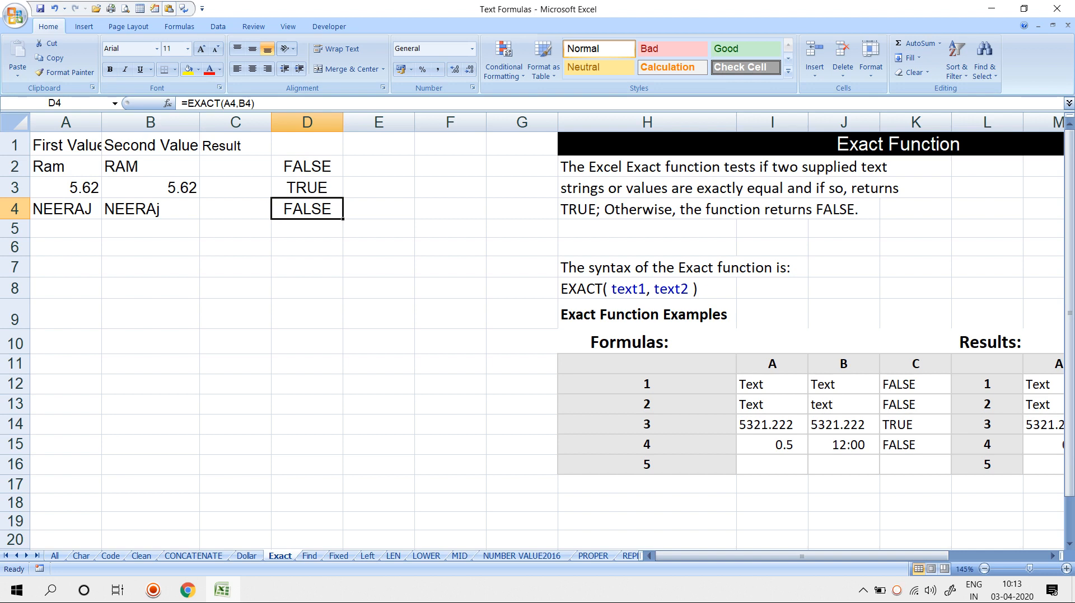
left_click(307, 187)
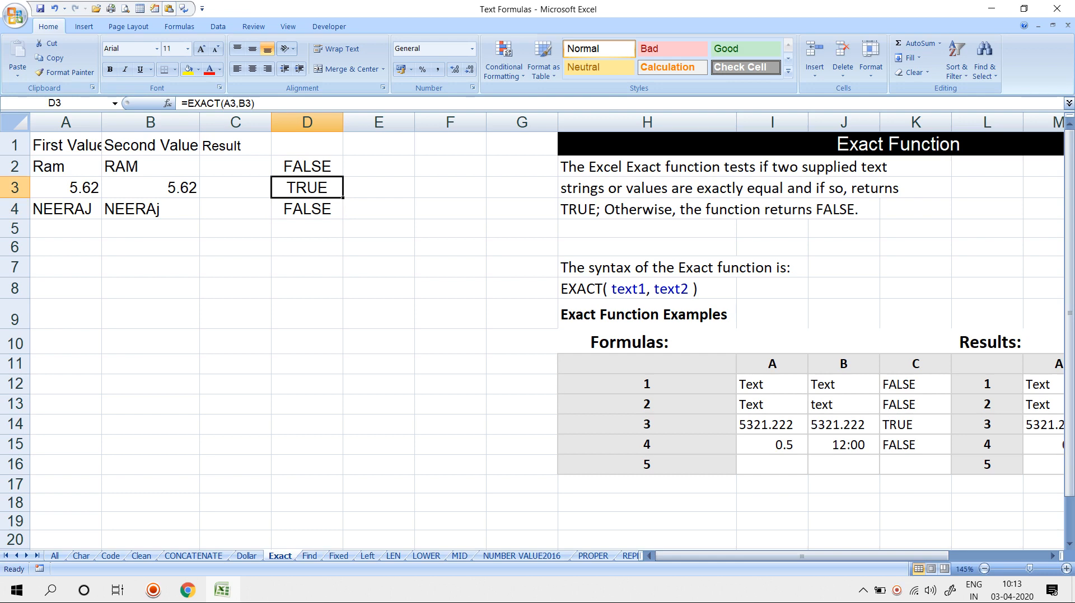
Switch to the Find practice sheet and select the first entry of the Value column, A2
key("ctrl+Page_Down")
left_click(256, 337)
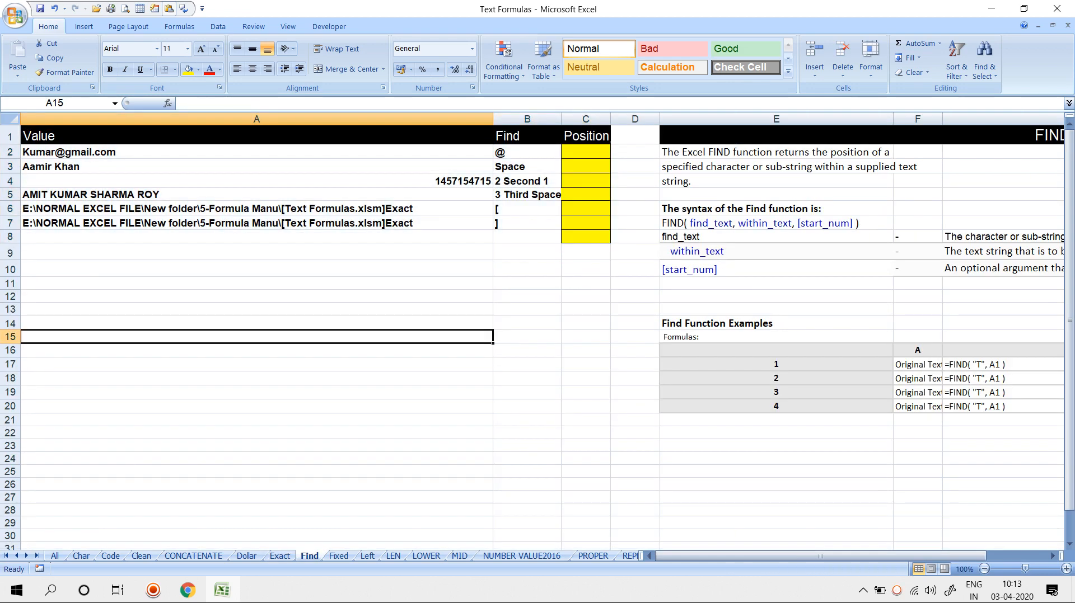
scroll(256, 337, "up", 1)
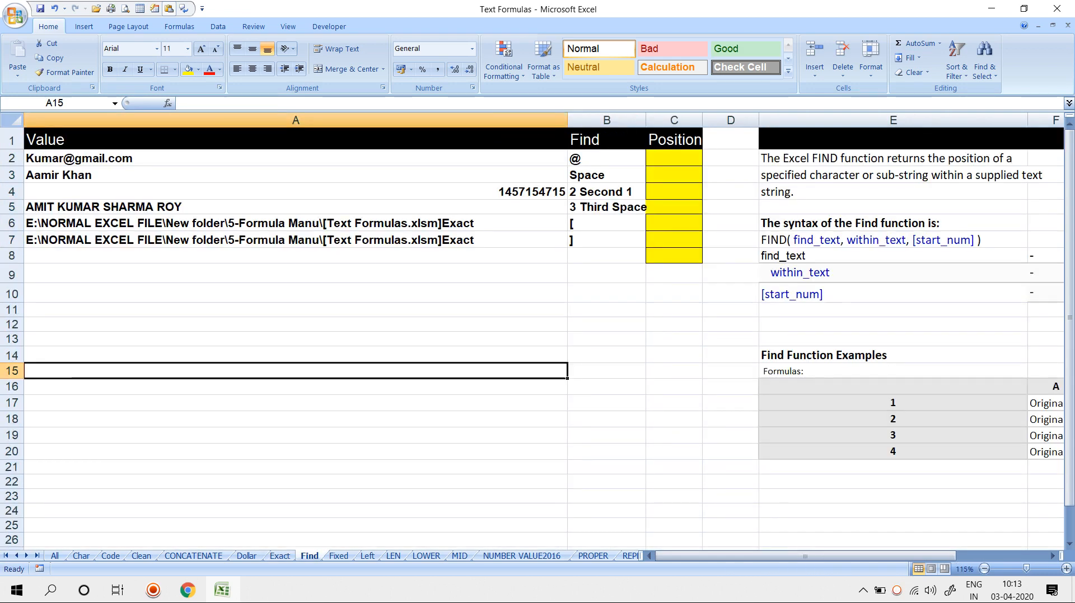
scroll(257, 337, "up", 1)
left_click(280, 220)
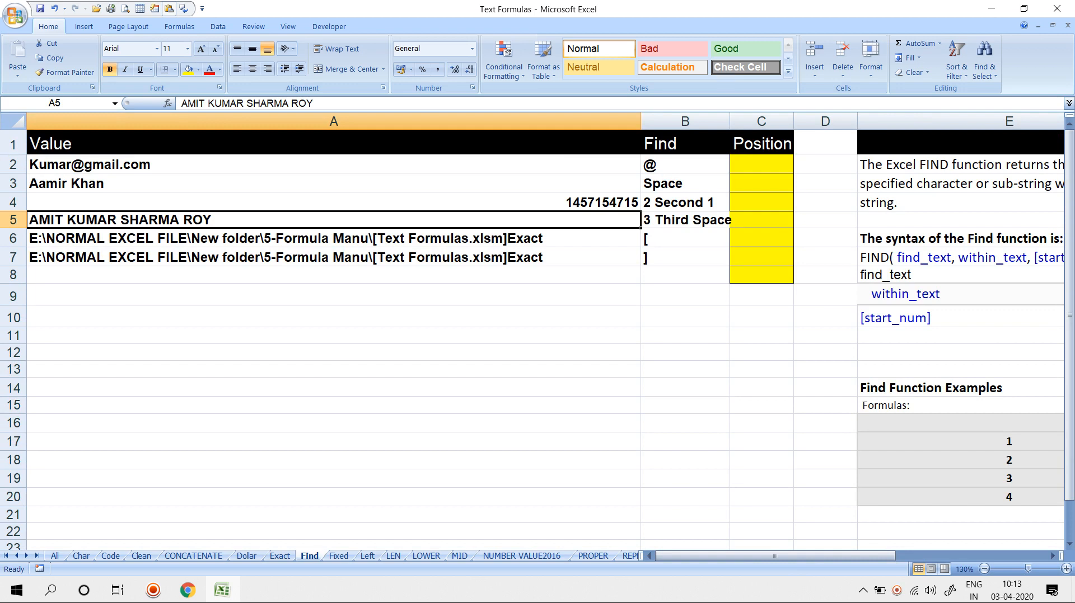
key("Up")
key("Up")
key("Up")
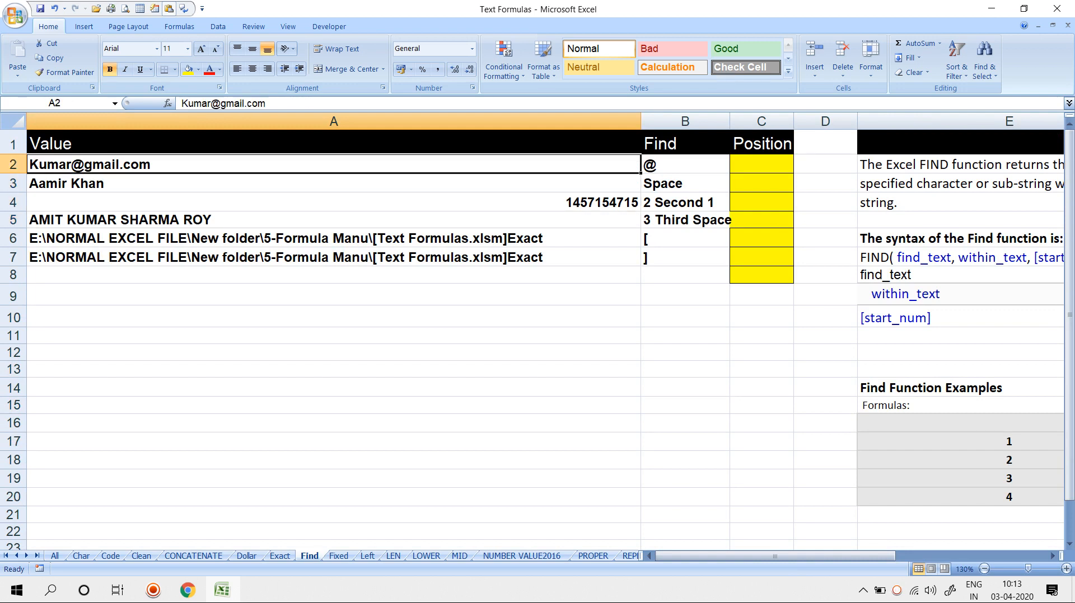
Enter =FIND("@",A2,1) in C2 to get the position of the @ sign
key("Right")
key("Right")
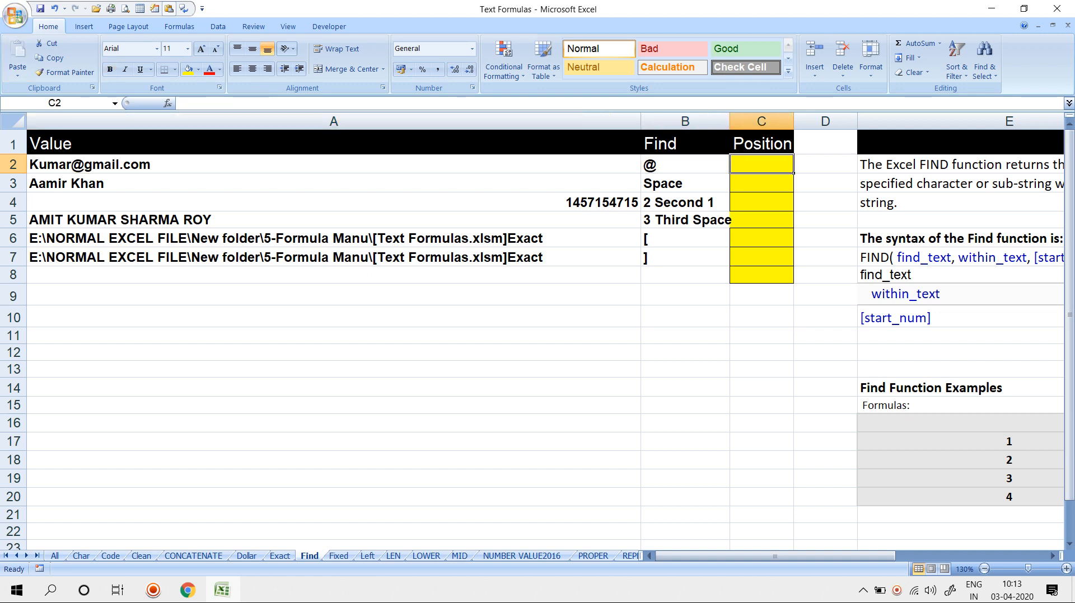
type("=FIND(")
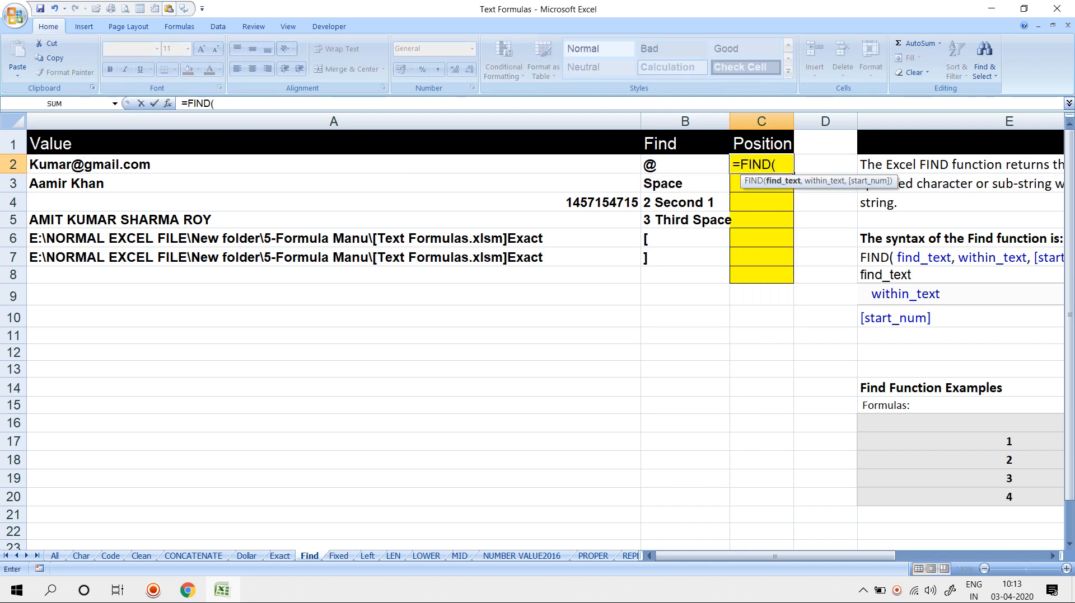
type("\"@\"")
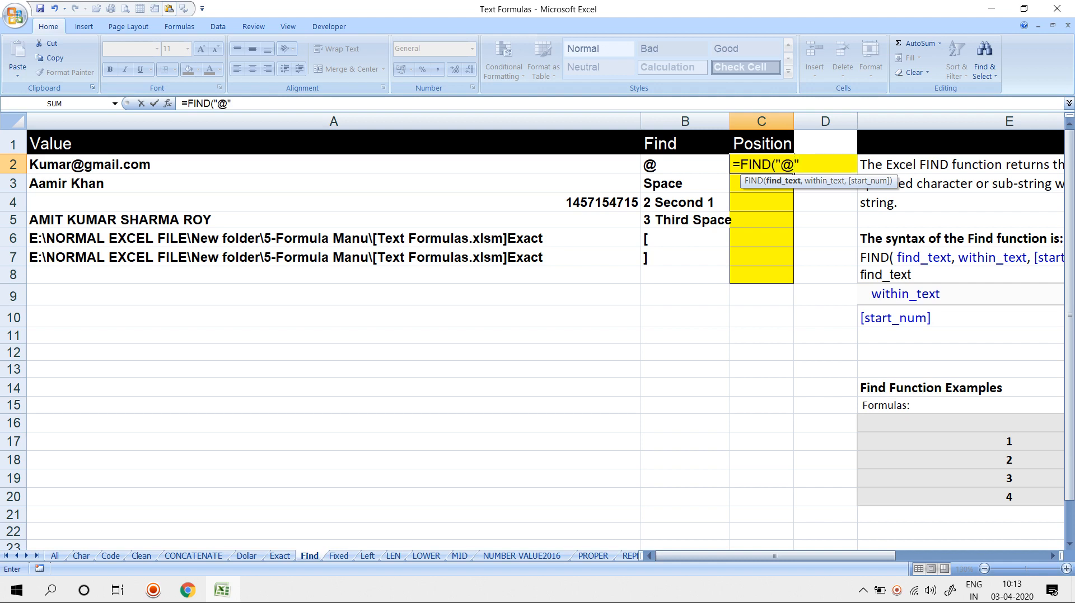
type(",")
key("Left")
key("Left")
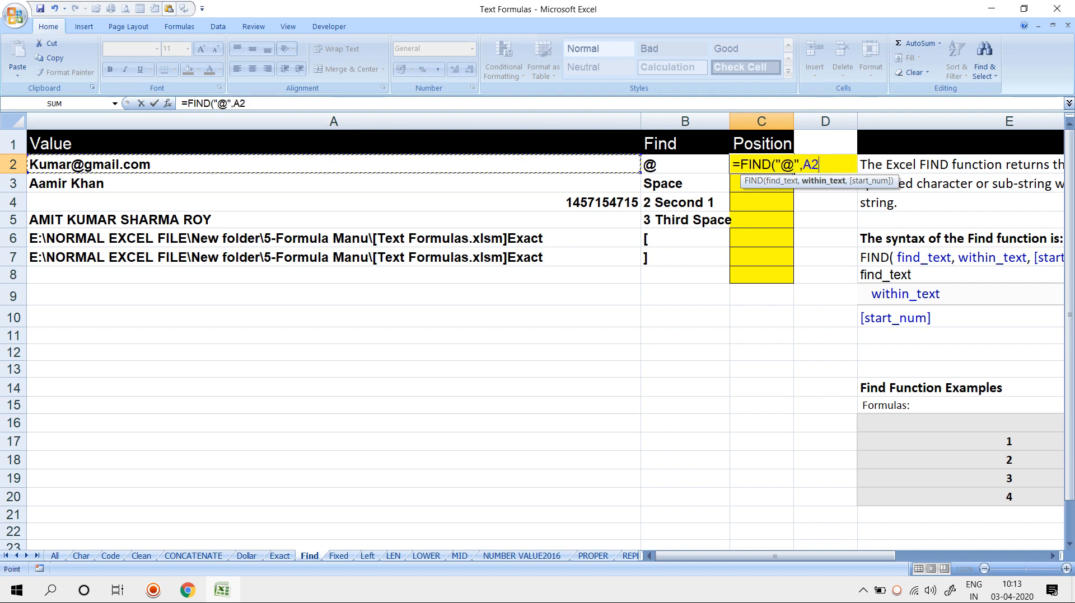
type(",")
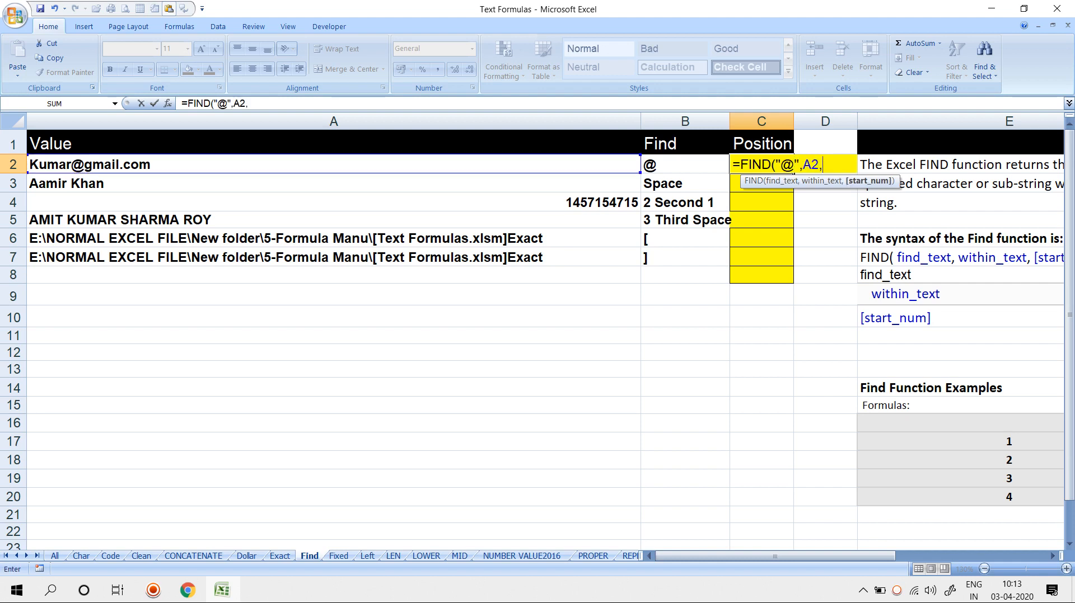
type("1")
key("Return")
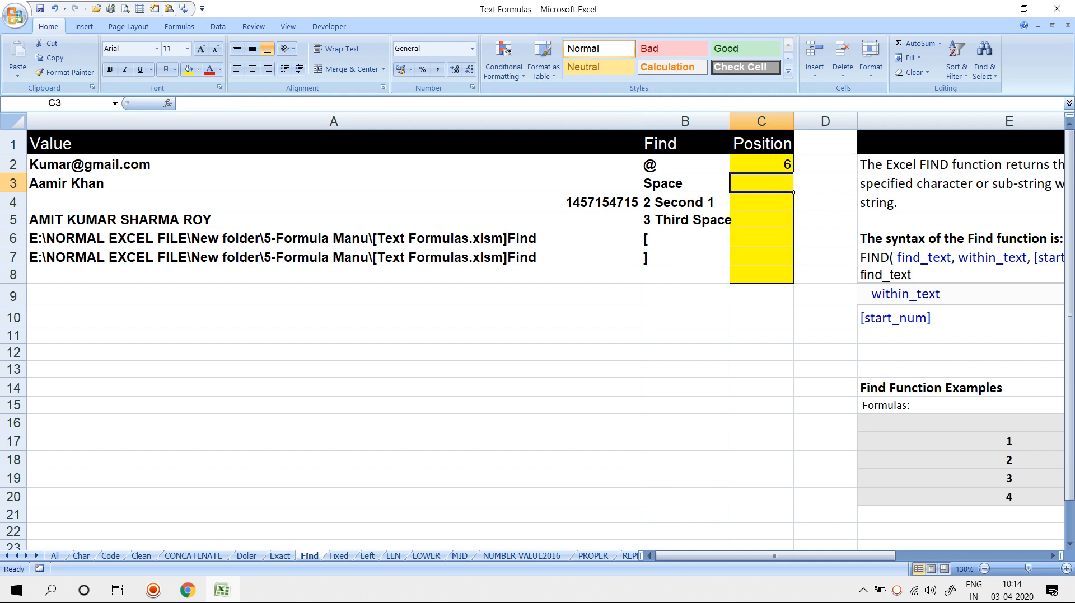
Enter =FIND(" ",A3,1) in C3 to get the position of the space in A3
left_click(334, 183)
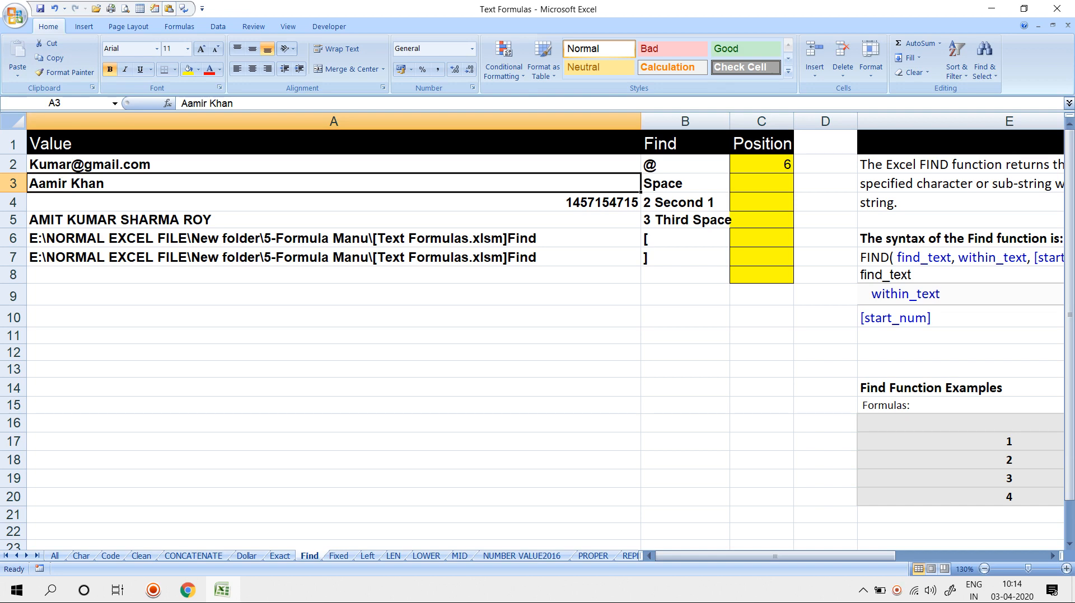
left_click(762, 183)
type("=F")
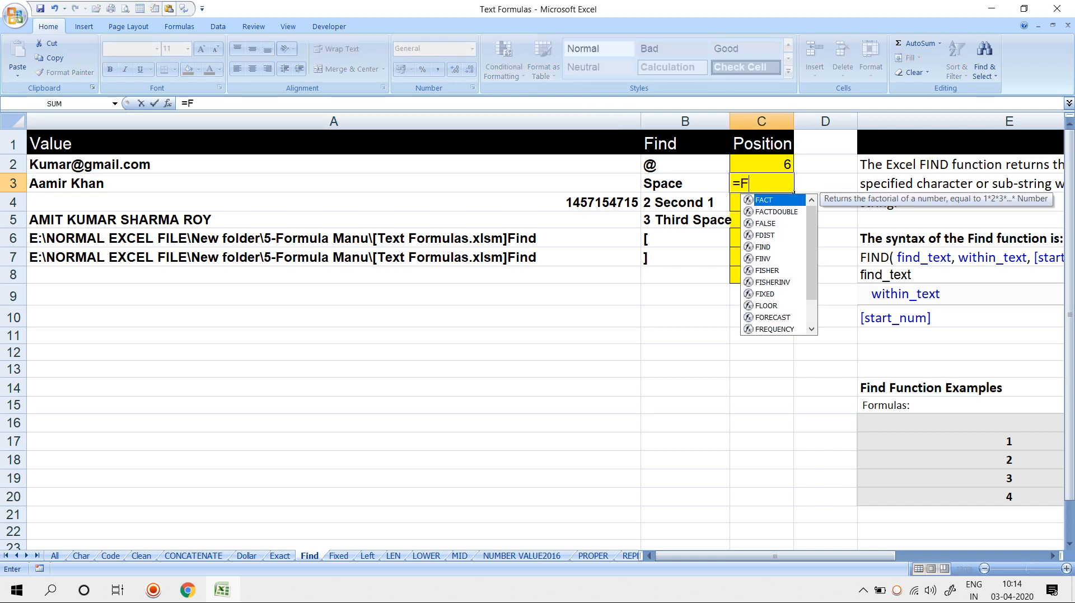
type("IND(\" \",")
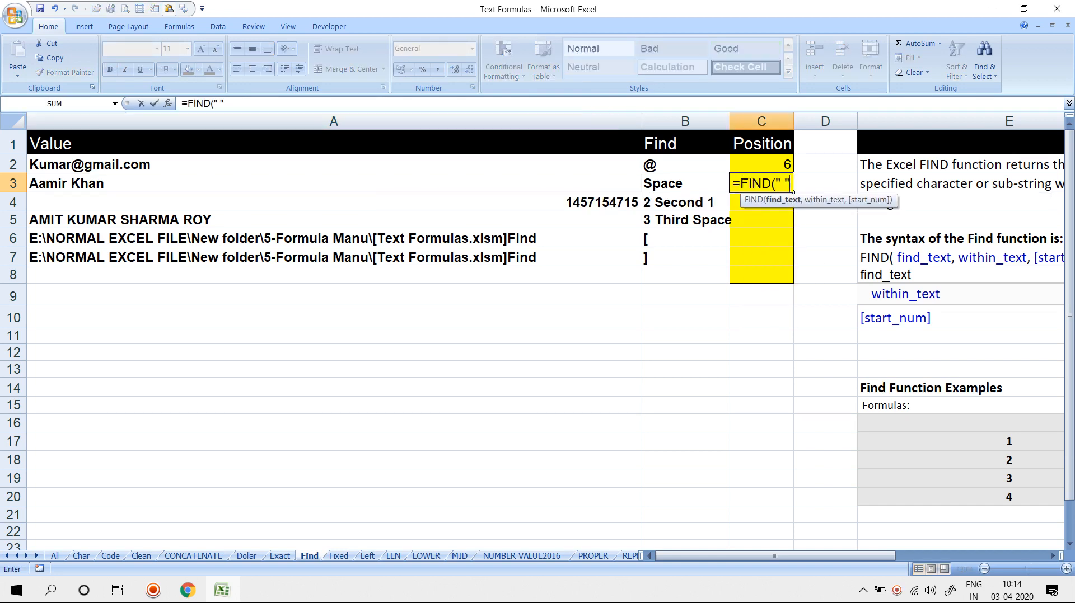
key("Down")
key("Left")
key("Left")
key("Up")
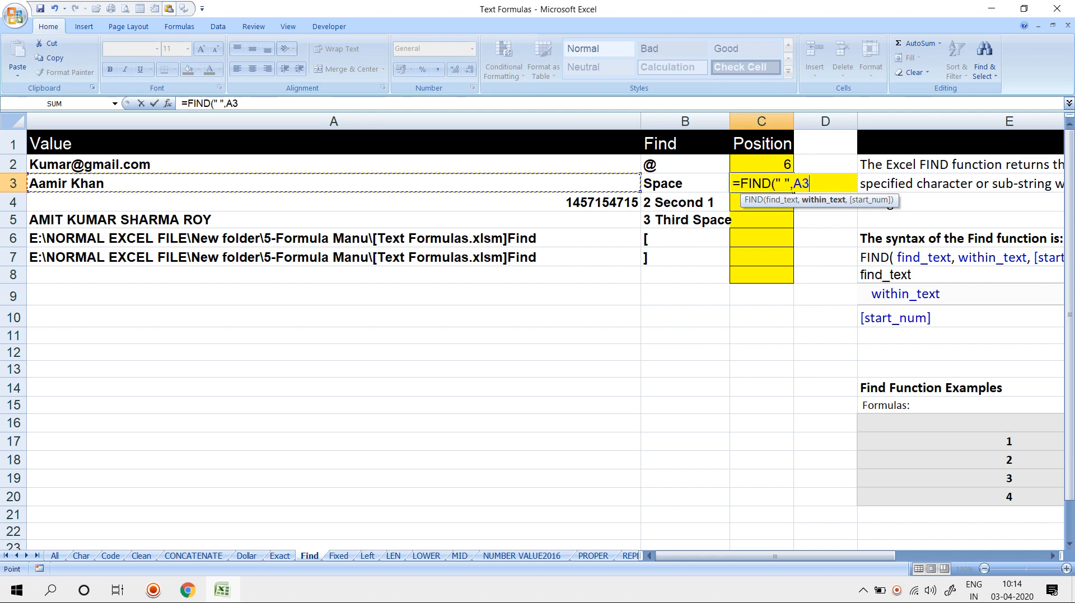
type(",1")
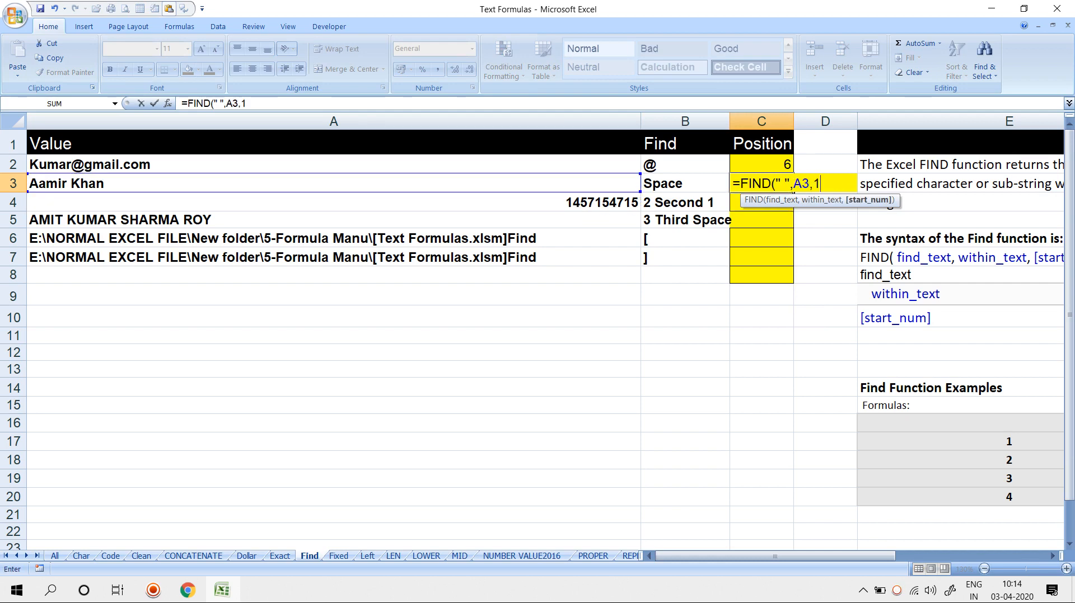
key("Return")
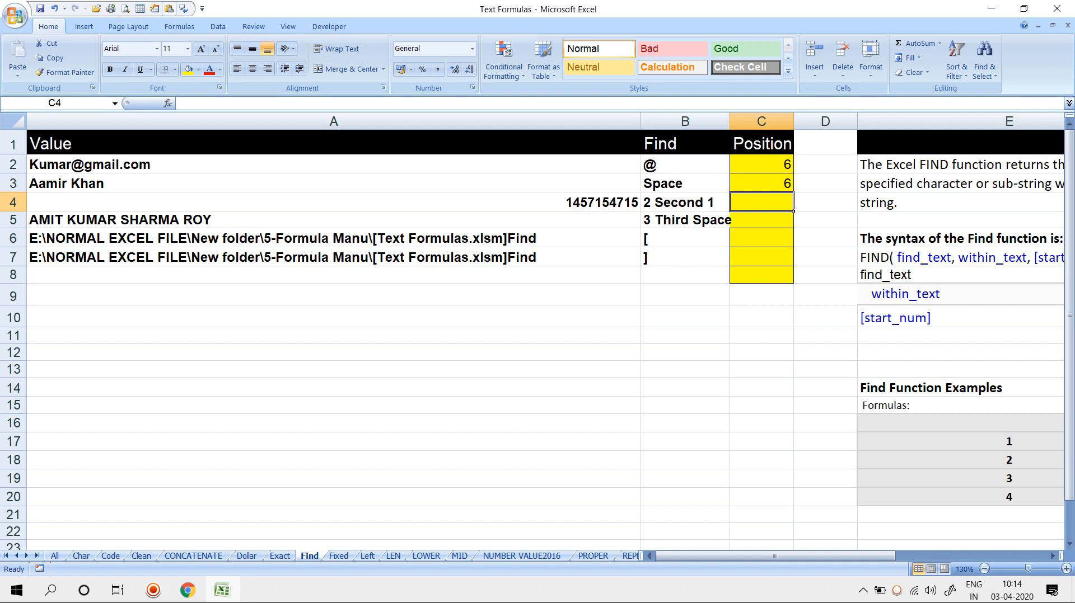
Enter =FIND(1,A4,1) in C4 to look for the digit 1 in the A4 number
type("=FIND(")
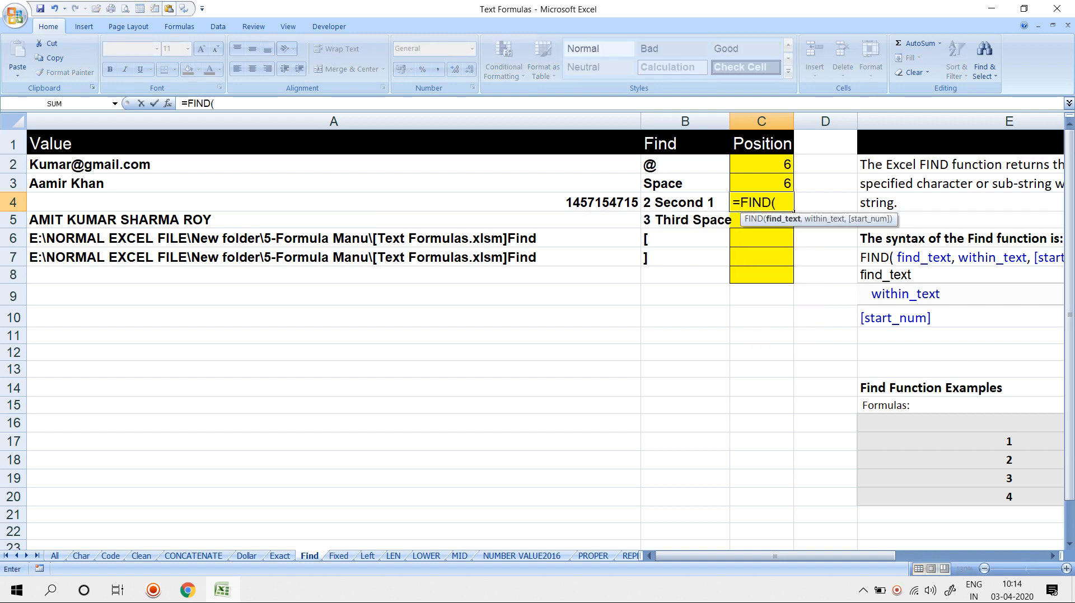
key("Left")
key("Left")
key("BackSpace")
key("BackSpace")
type("1,")
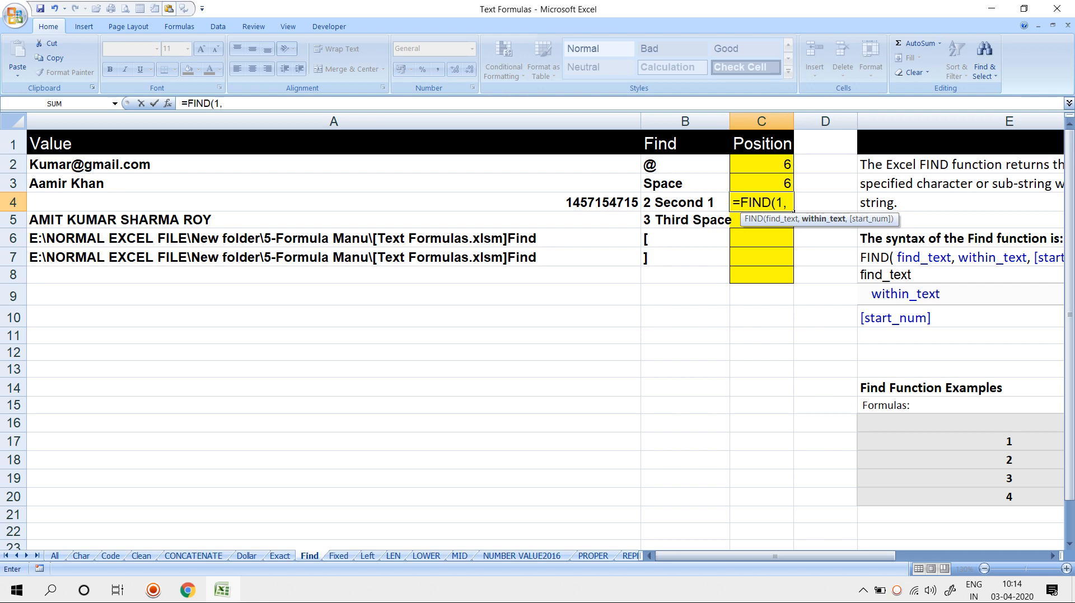
key("Left")
key("Left")
type(",")
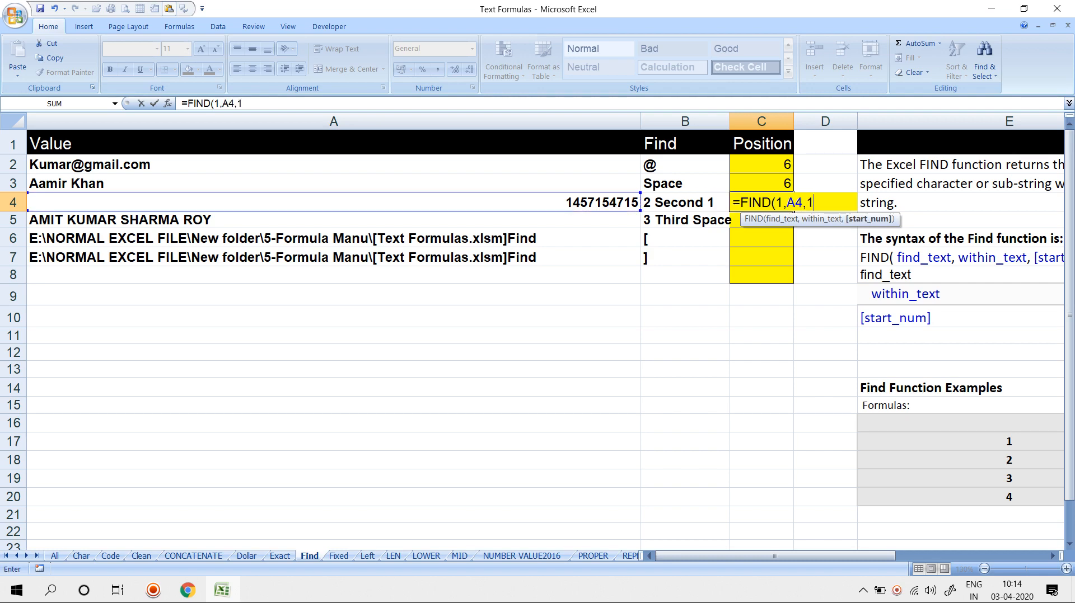
key("Return")
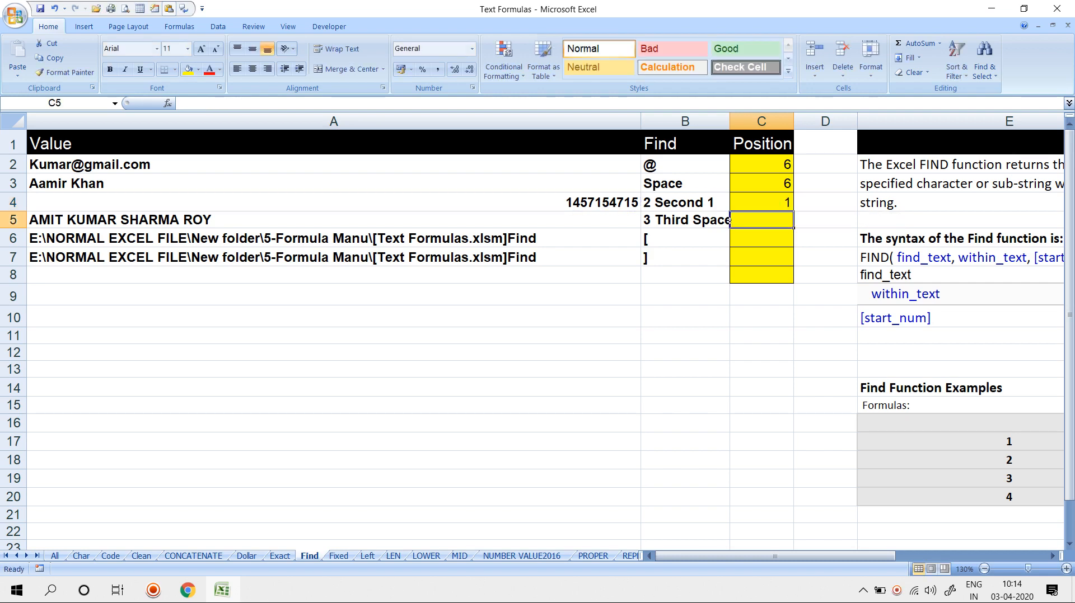
Enter =FIND(1,A4,C4+1) in C5 to get the position of the second 1 in the A4 number
type("=FIND(")
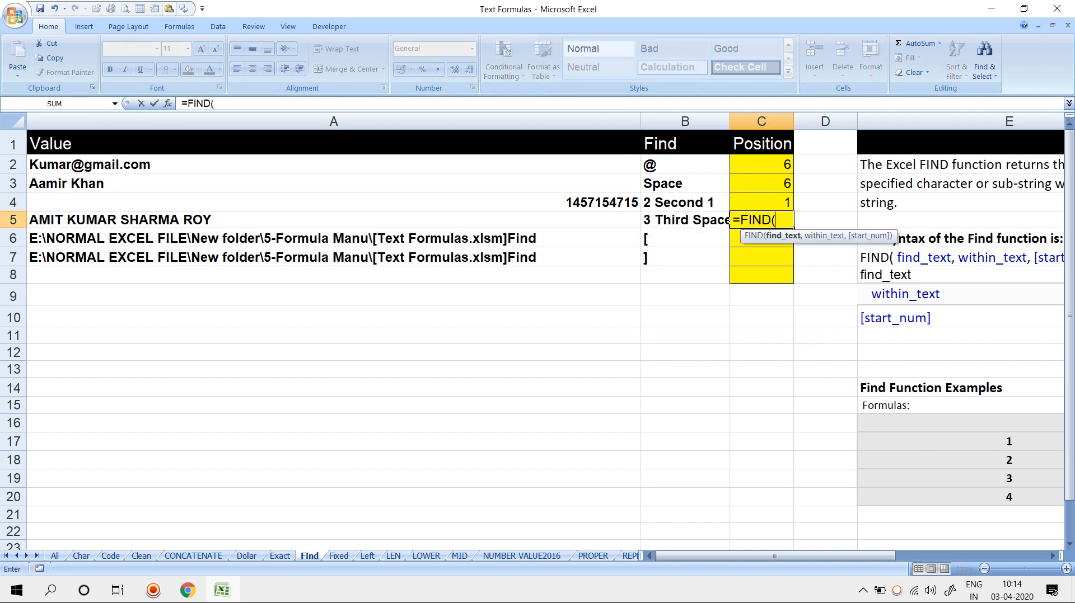
type("1,")
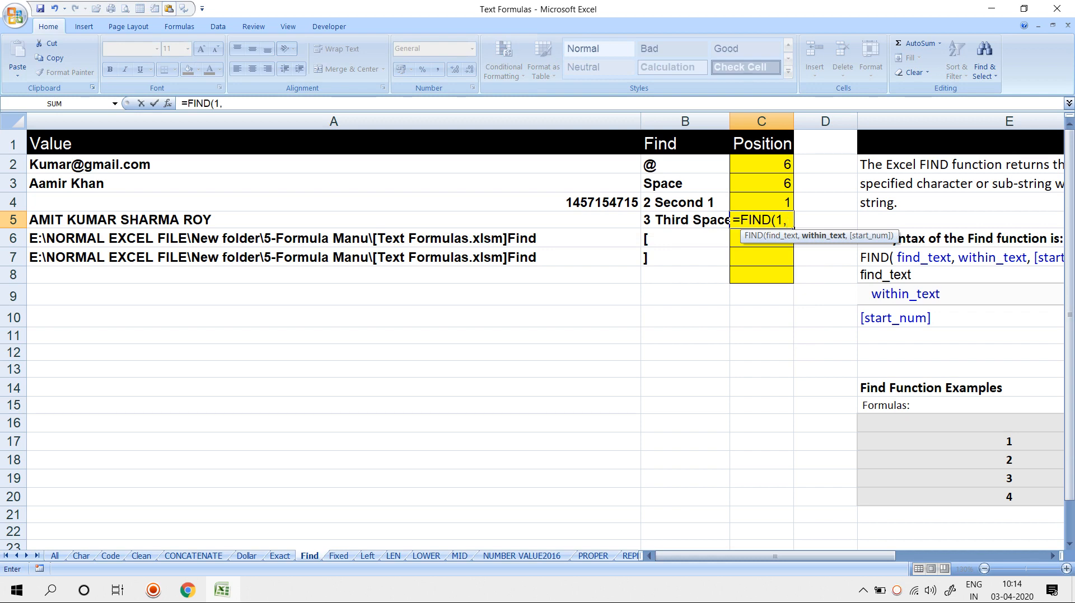
key("Up")
key("Left")
key("Left")
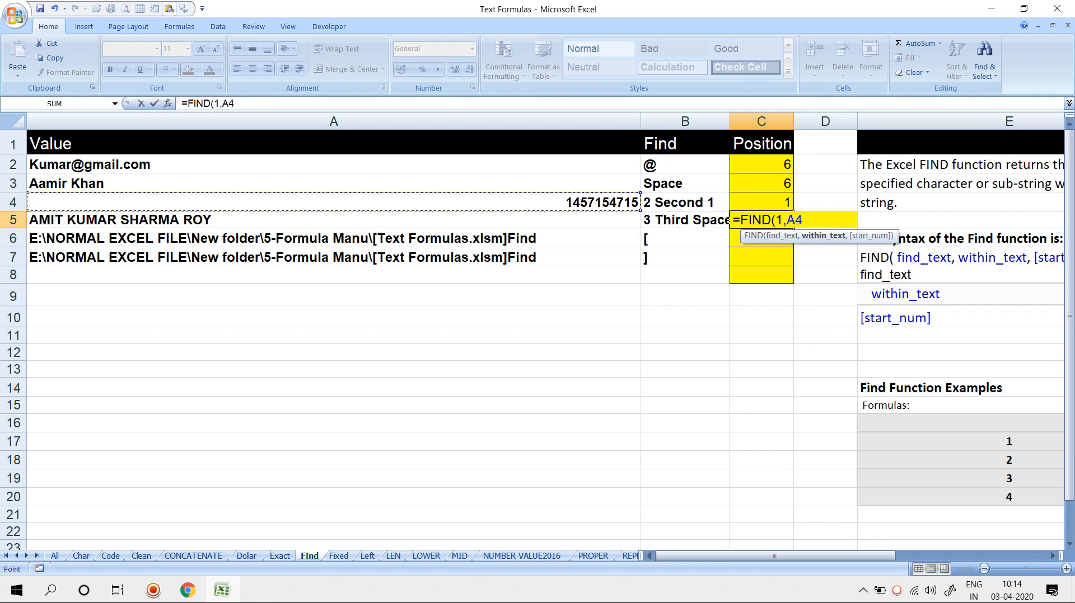
type(",")
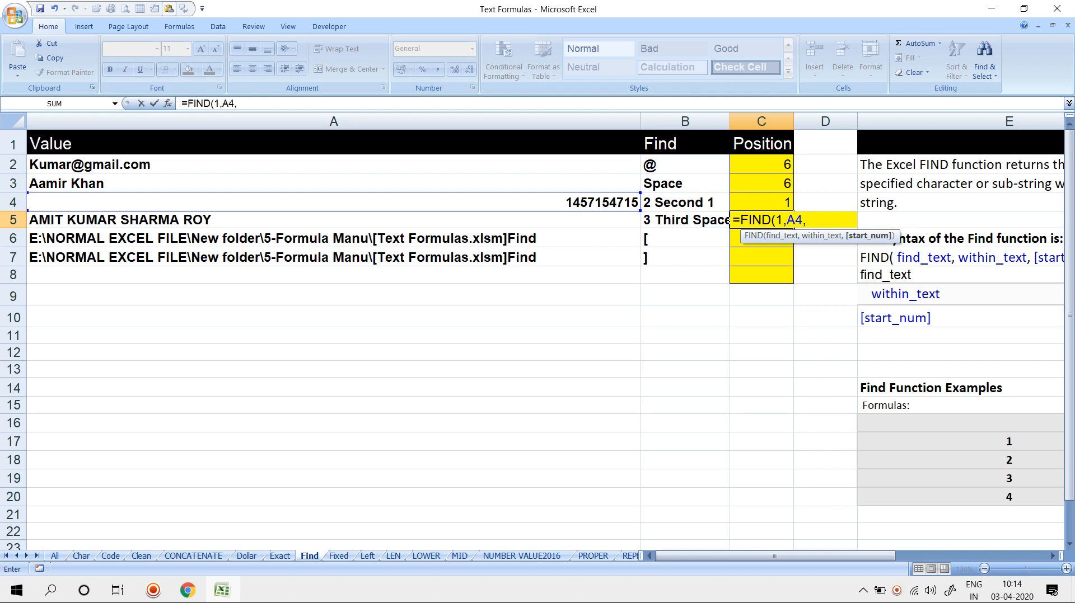
key("Up")
type("+1")
key("Return")
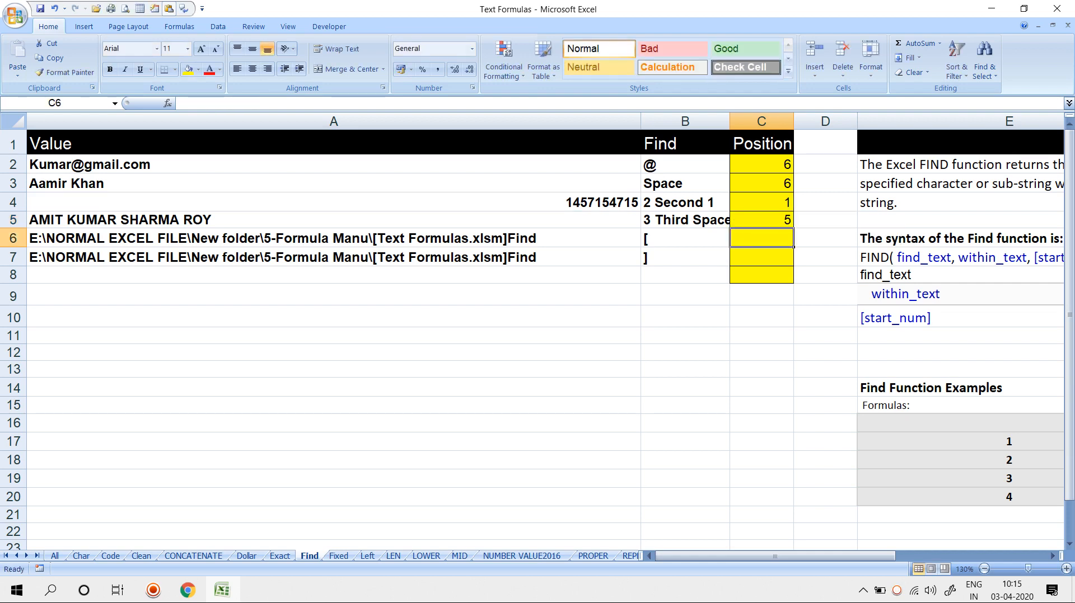
Copy the expression FIND(1,A4,1), without its equals sign, from the formula in C4
key("Up")
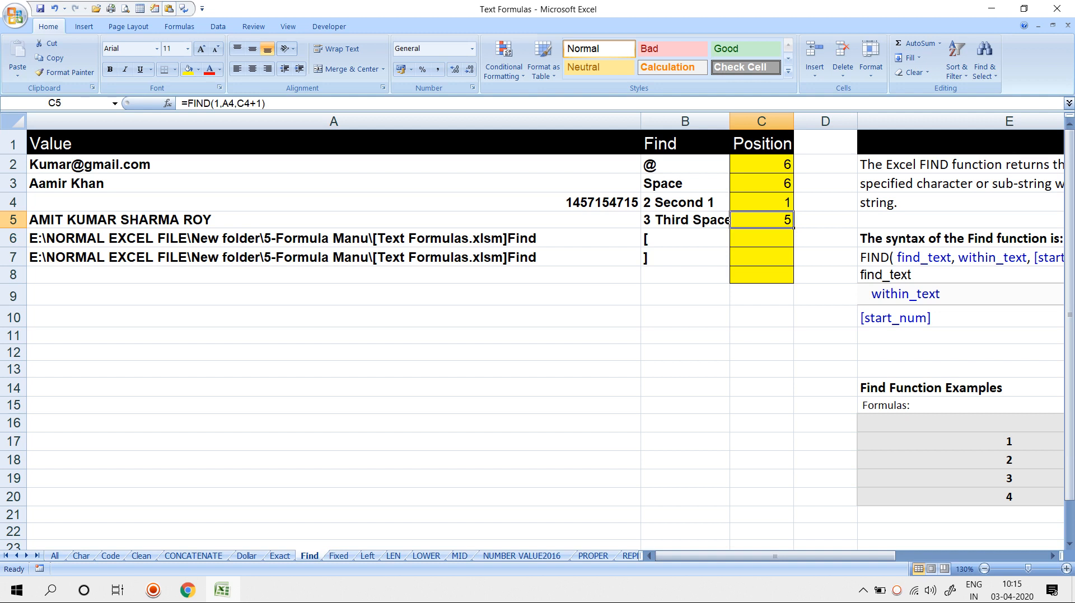
key("Up")
key("F2")
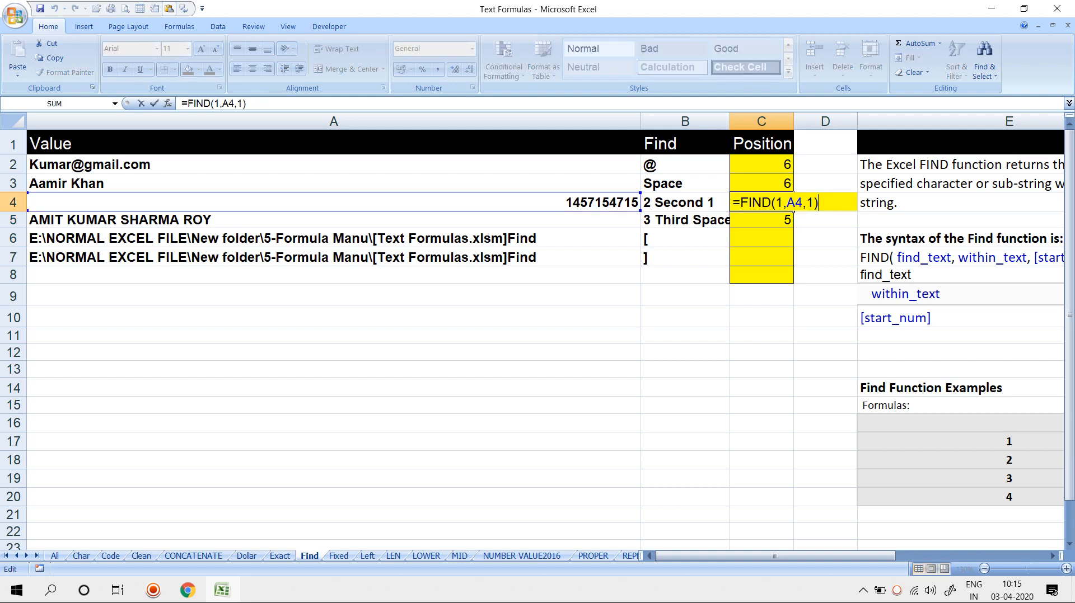
key("shift+Left")
key("shift+Left")
key("shift+Left")
key("shift+Left")
key("shift+Left")
key("shift+Left")
key("shift+Left")
key("shift+Left")
key("shift+Left")
key("shift+Left")
key("shift+Left")
key("shift+Left")
key("ctrl+c")
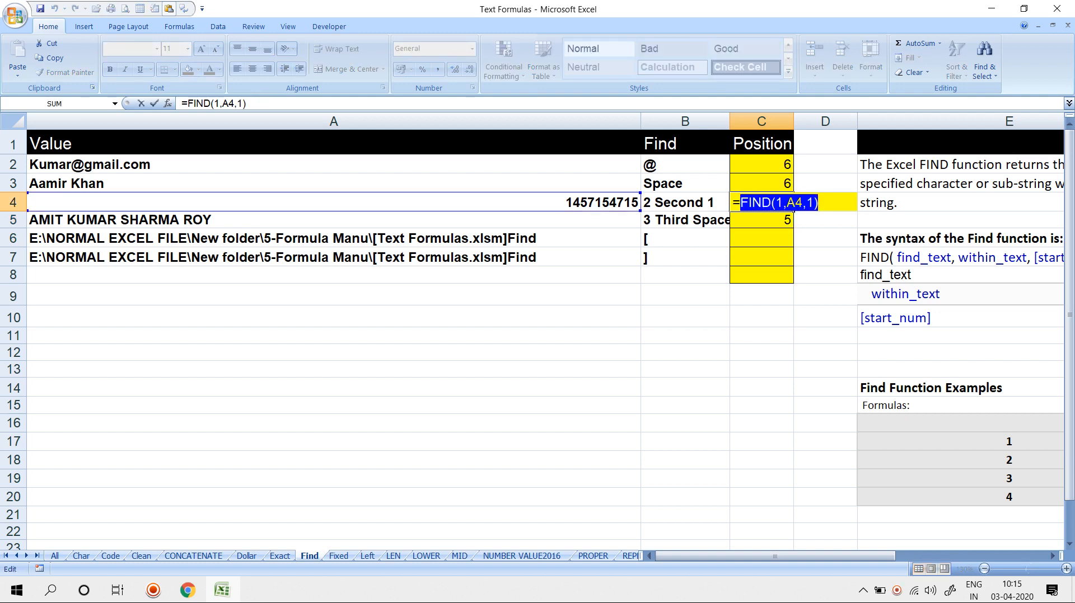
key("Escape")
Replace the C4 reference in C5 with the copied expression, making the formula =FIND(1,A4,FIND(1,A4,1)+1)
key("Down")
key("F2")
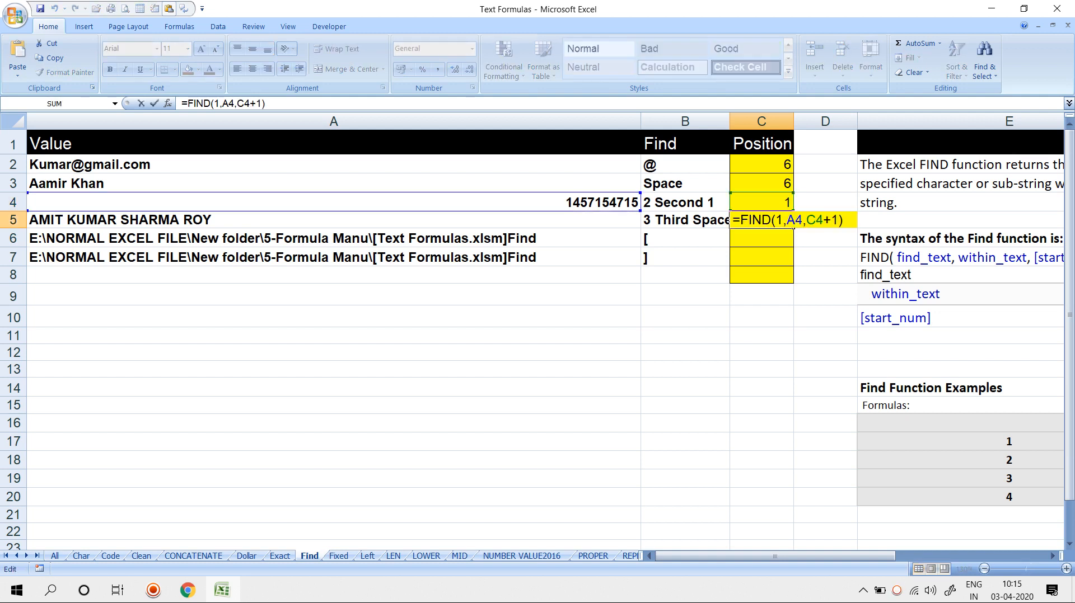
key("Left")
key("Left")
key("Left")
key("BackSpace")
key("BackSpace")
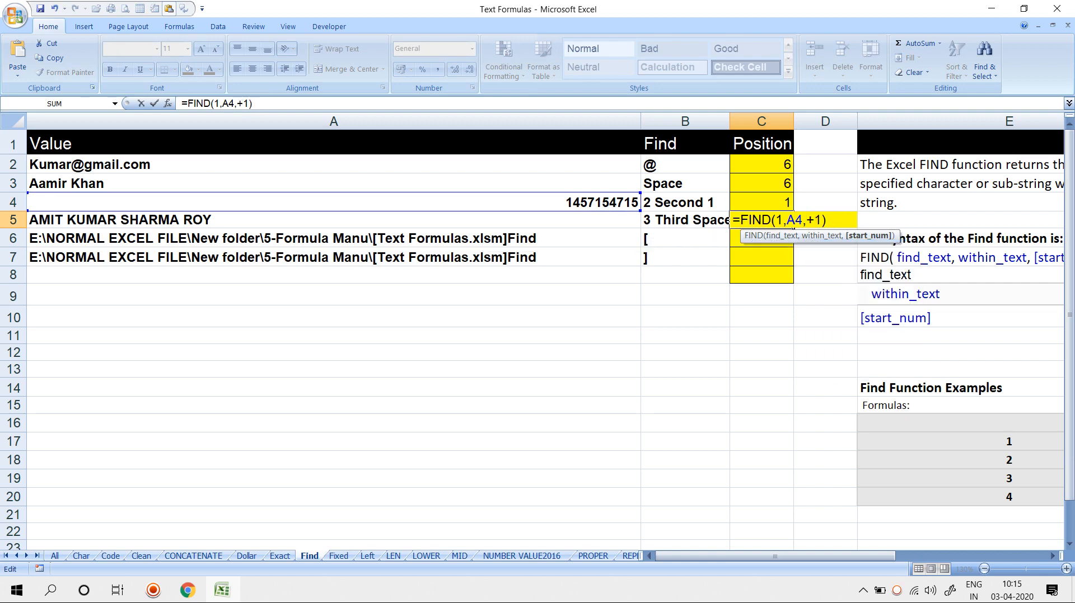
key("ctrl+v")
key("Return")
Clear C4 and move the nested FIND formula from C5 into it
key("Up")
key("Up")
key("Delete")
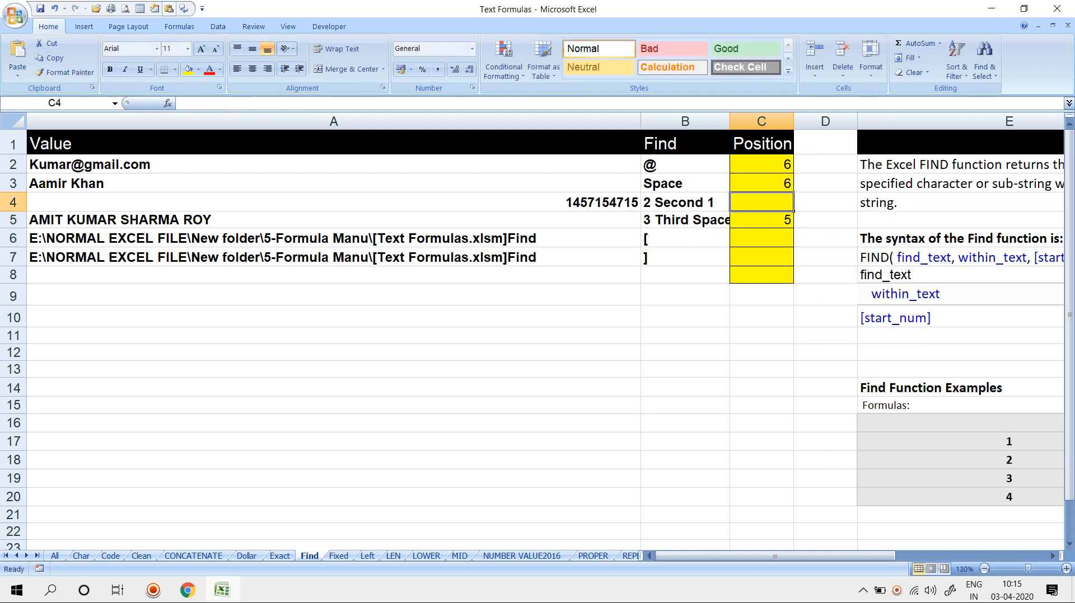
key("Down")
key("ctrl+c")
key("Up")
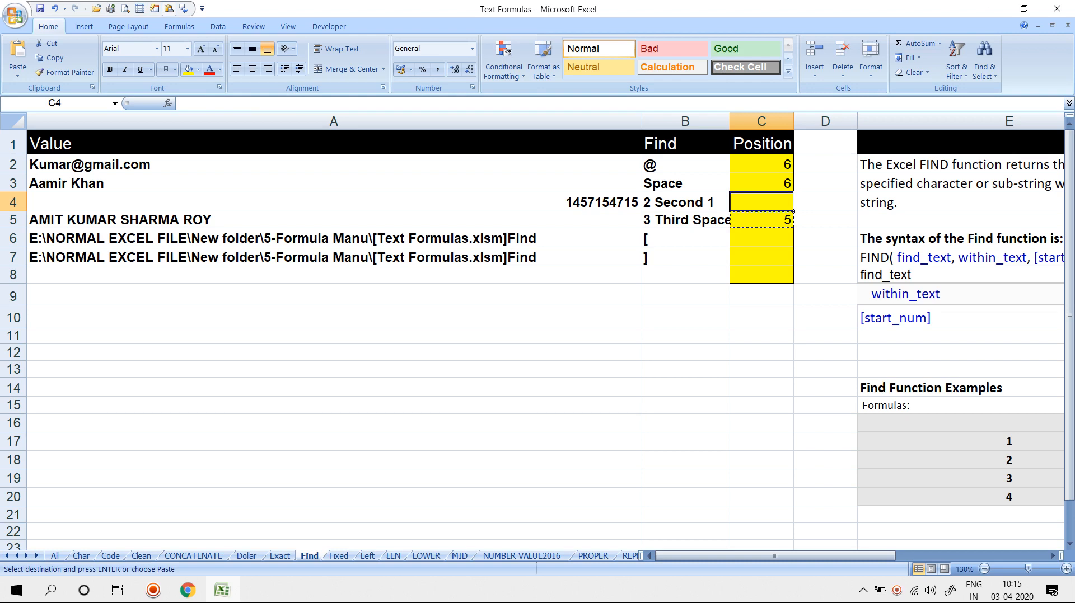
key("ctrl+v")
key("Down")
key("Down")
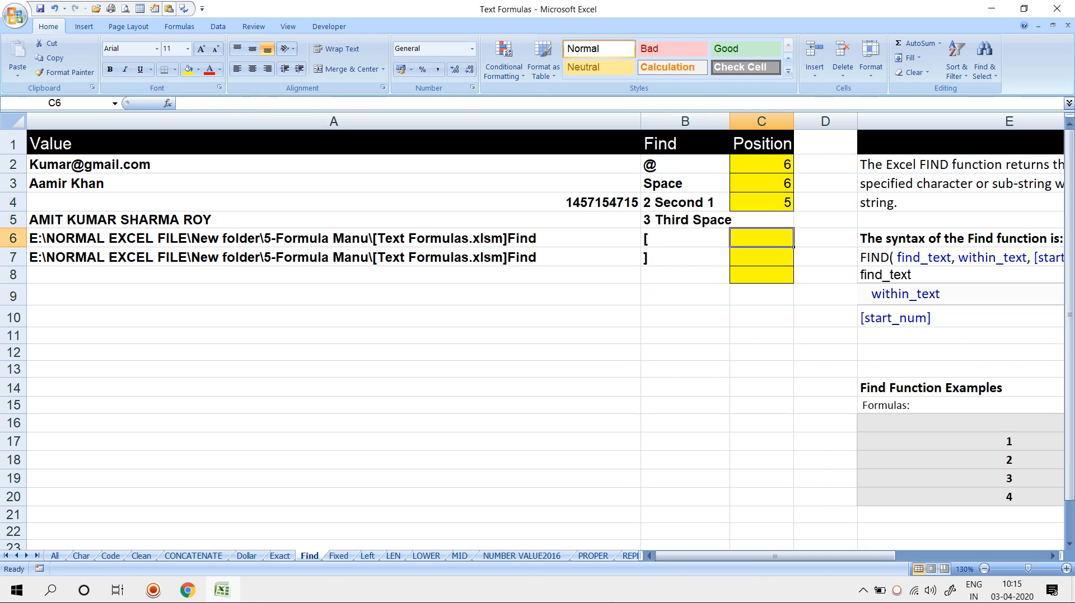
Copy the yellow bordered cell formatting from C4 to C5
key("Up")
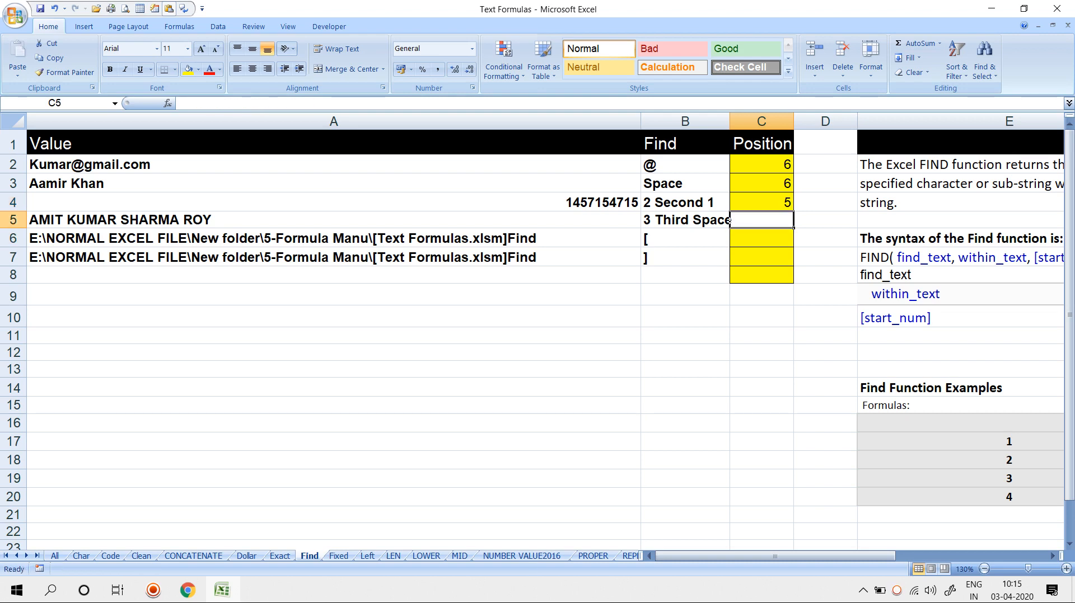
key("Up")
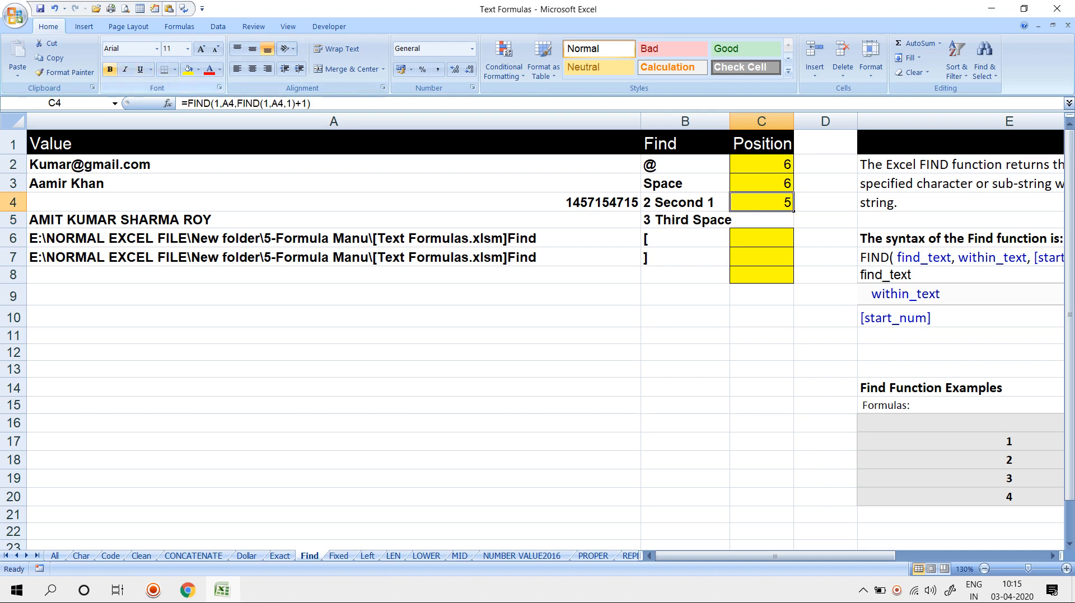
left_click(64, 73)
key("Down")
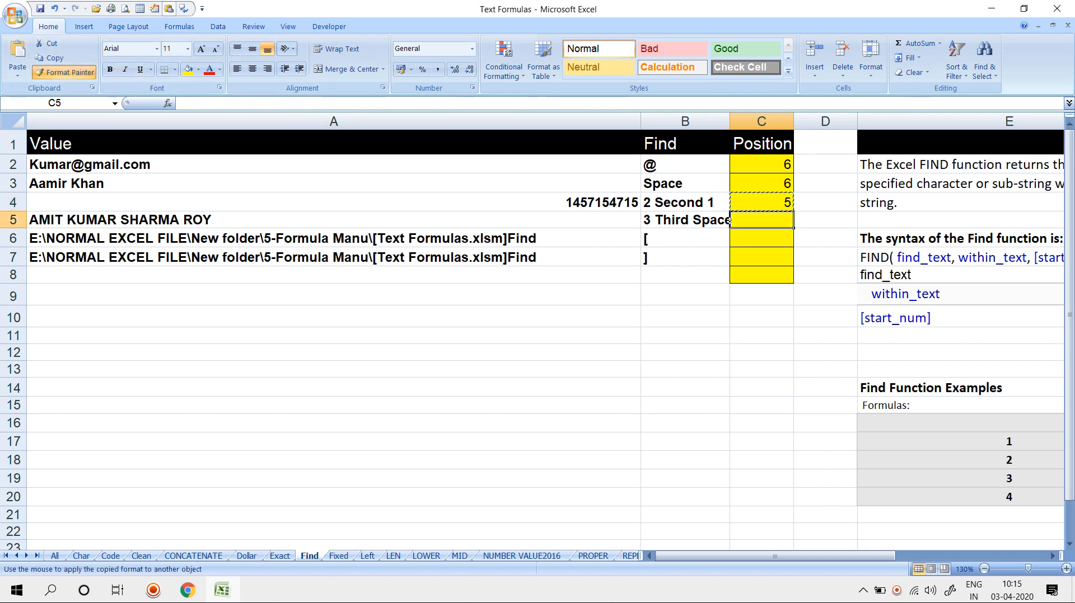
key("Escape")
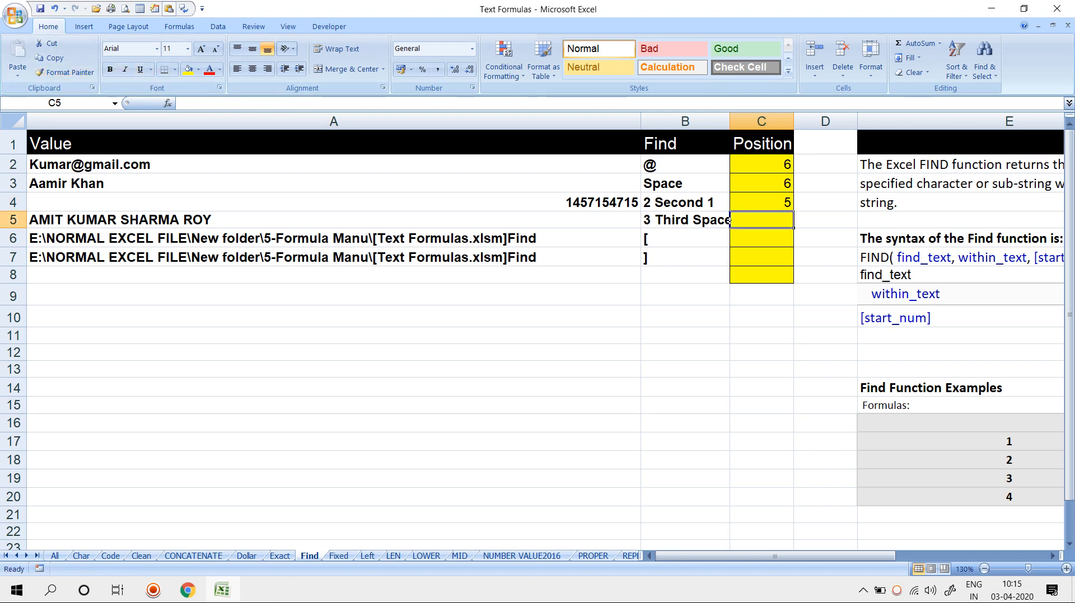
Enter =FIND(" ",A5,1) in helper cell B11 to get the position of the first space in A5
left_click(684, 335)
type("=FIN")
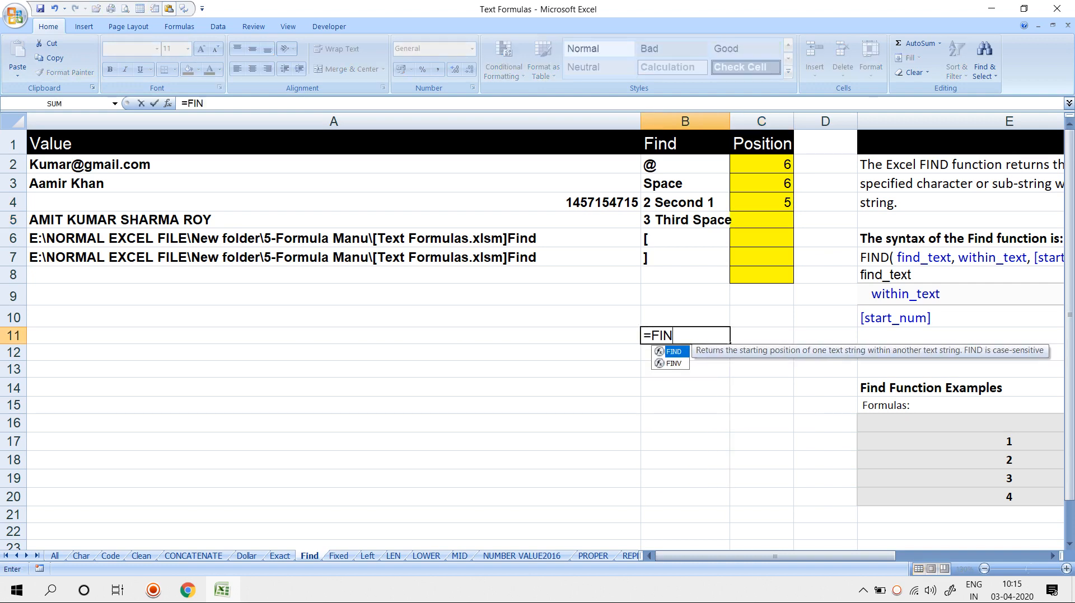
type("D(\" \",")
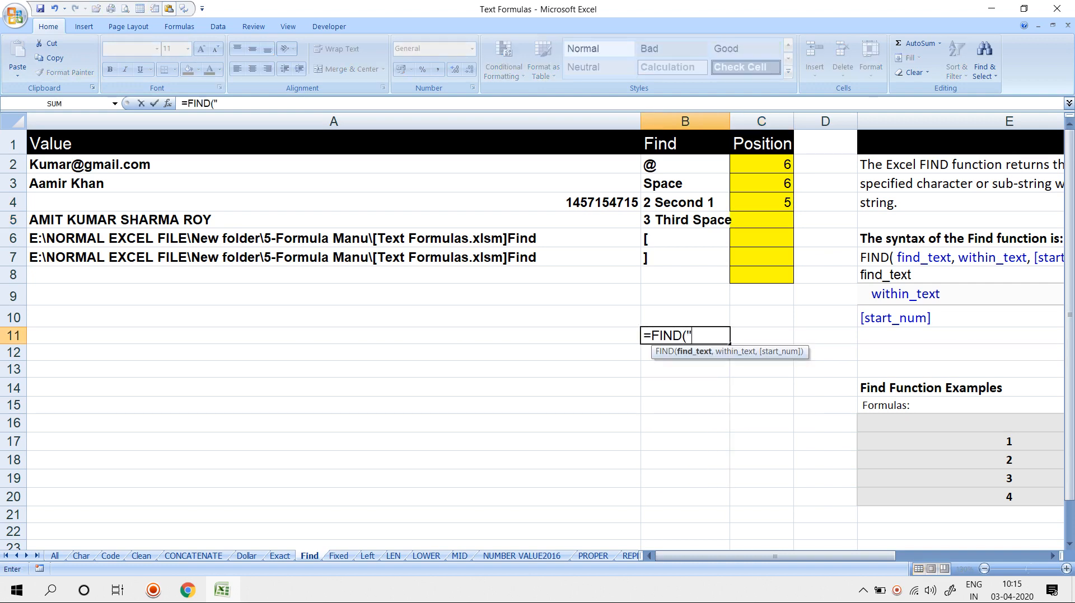
left_click(333, 220)
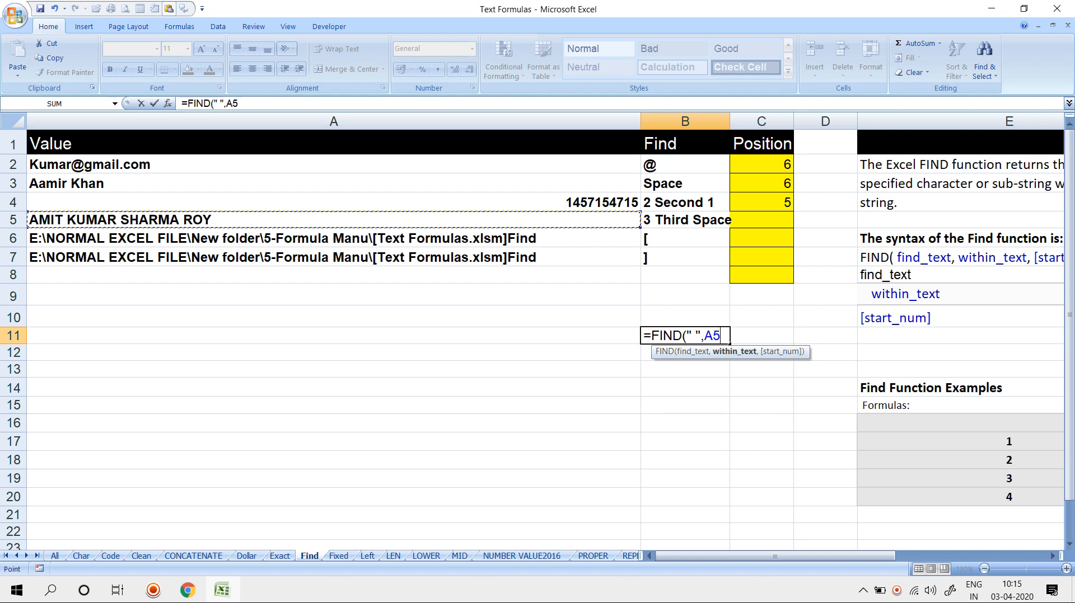
type(",")
type("1")
key("Return")
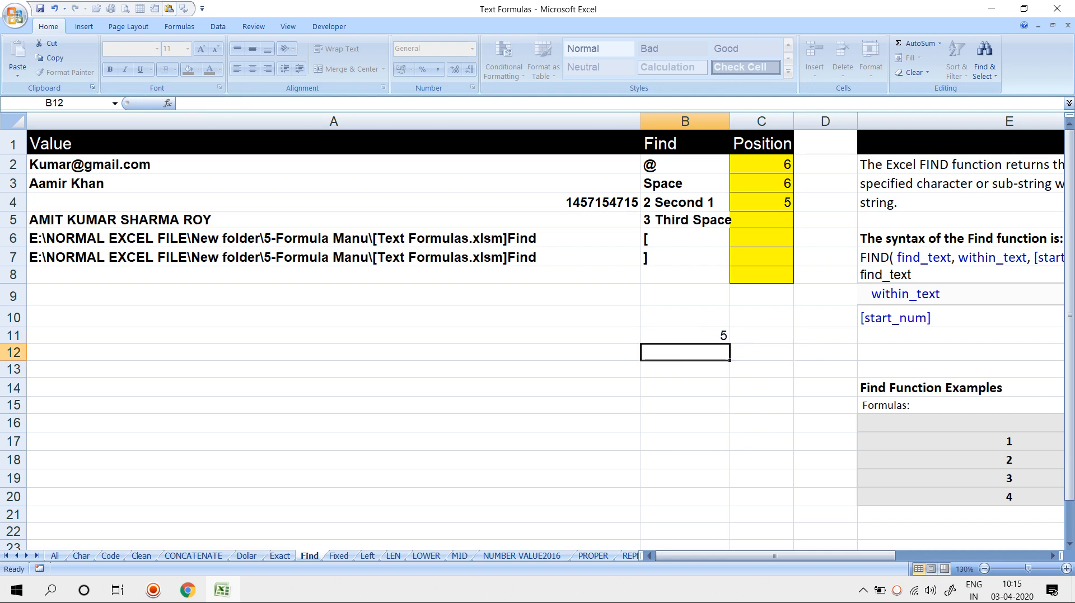
Enter =FIND(" ",A5,B11+1) in B12 to get the position of the second space in A5
type("=")
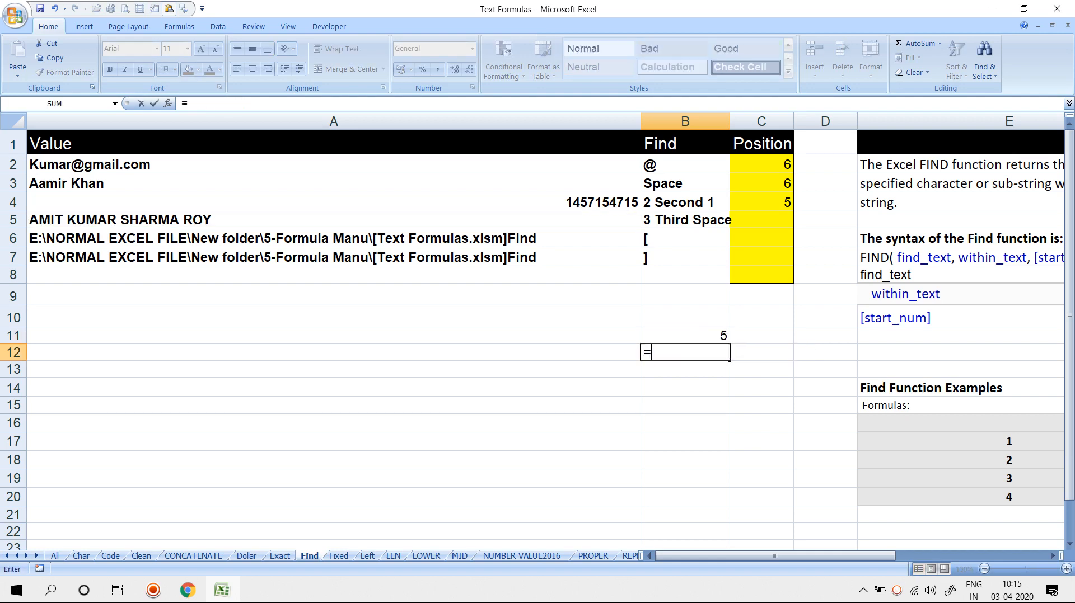
type("FIND(\" \"")
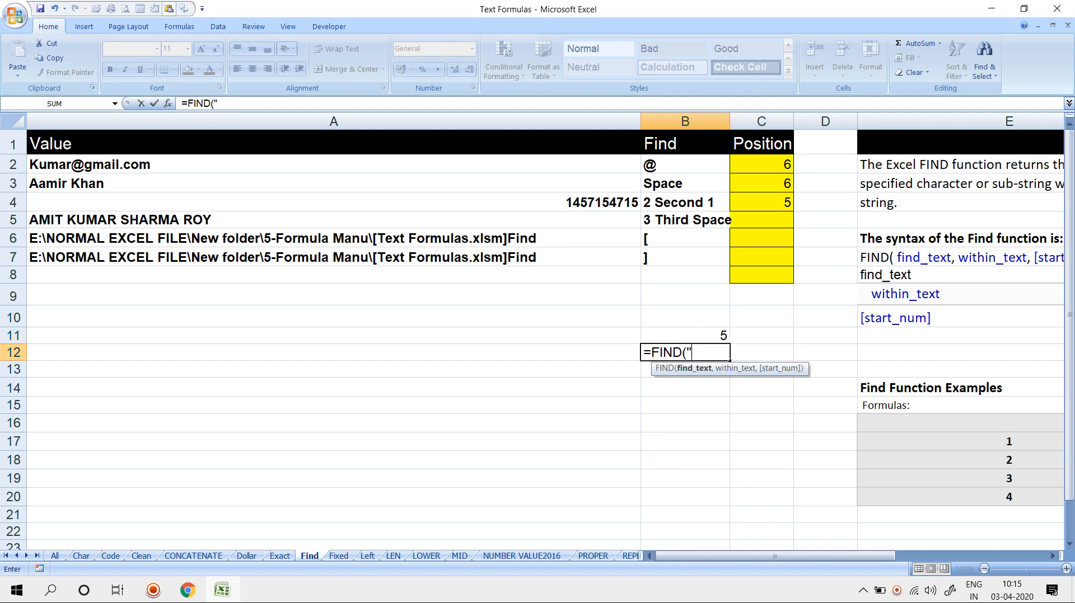
type(",")
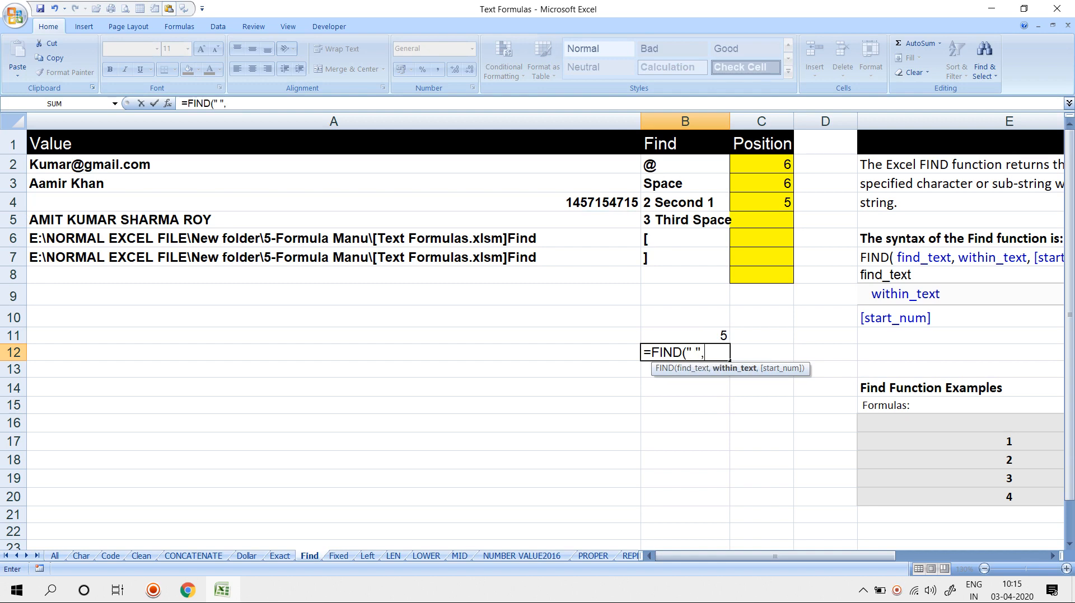
left_click(120, 220)
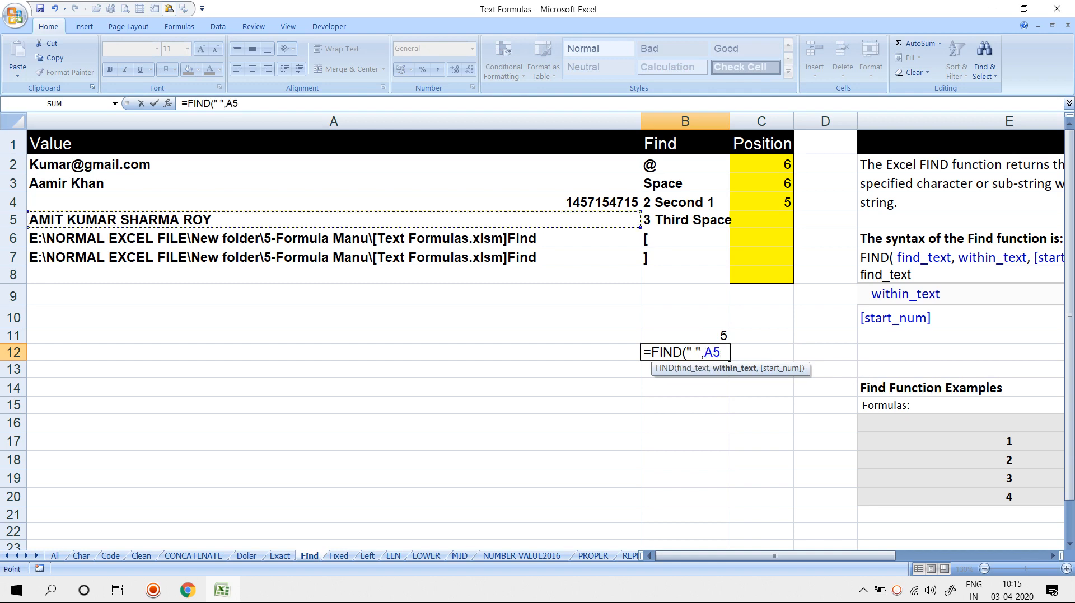
type(",")
left_click(700, 335)
type("+")
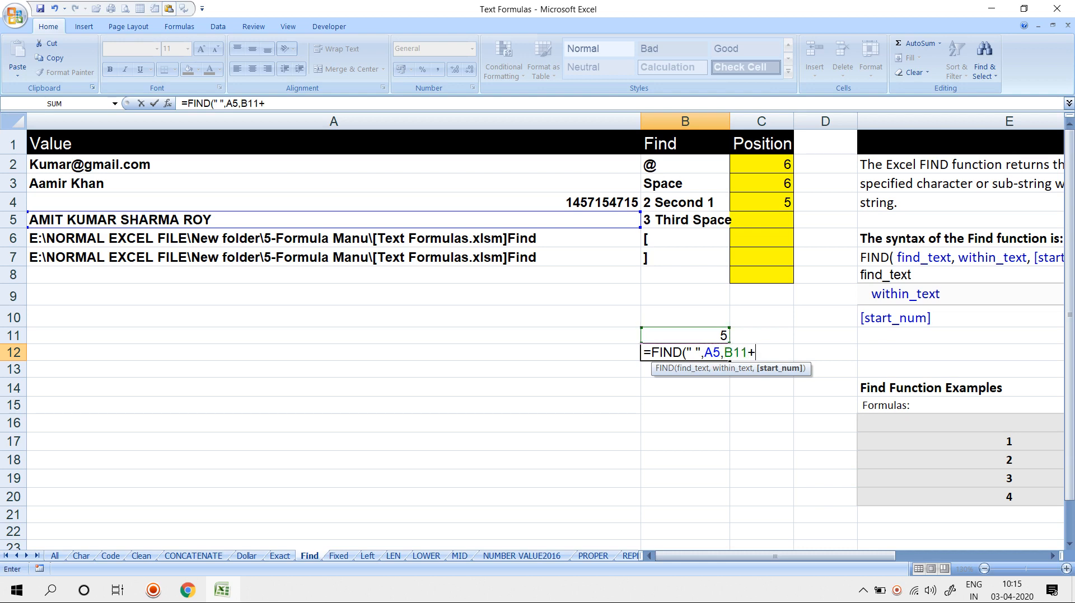
type("1")
key("Return")
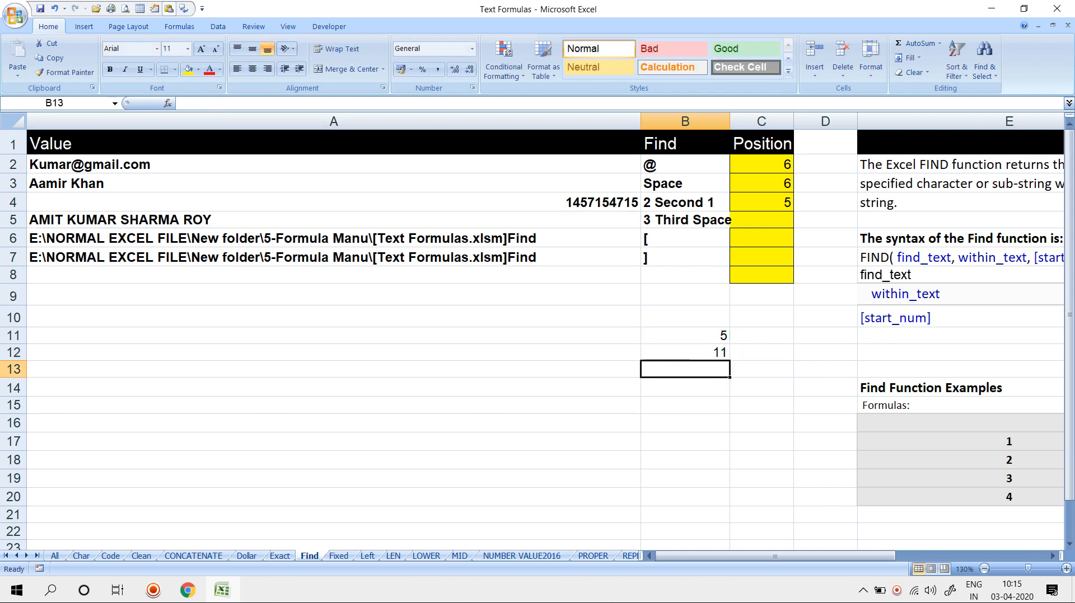
Enter =FIND(" ",A5,B12+1) in B13 to get the position of the third space in A5
type("=FIND")
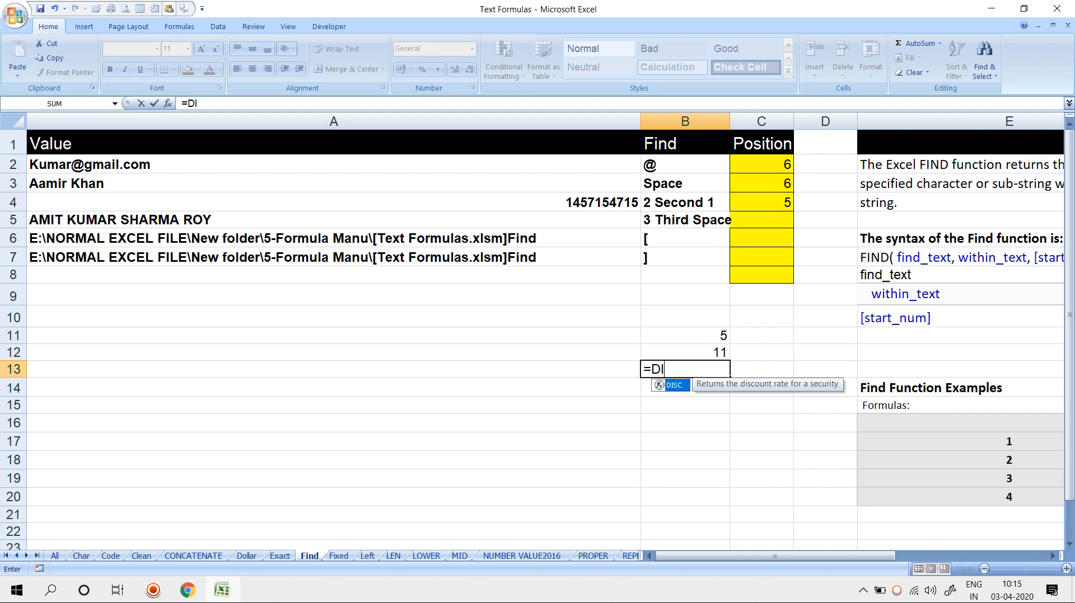
key("BackSpace")
key("BackSpace")
key("BackSpace")
key("BackSpace")
type("FIND(\"")
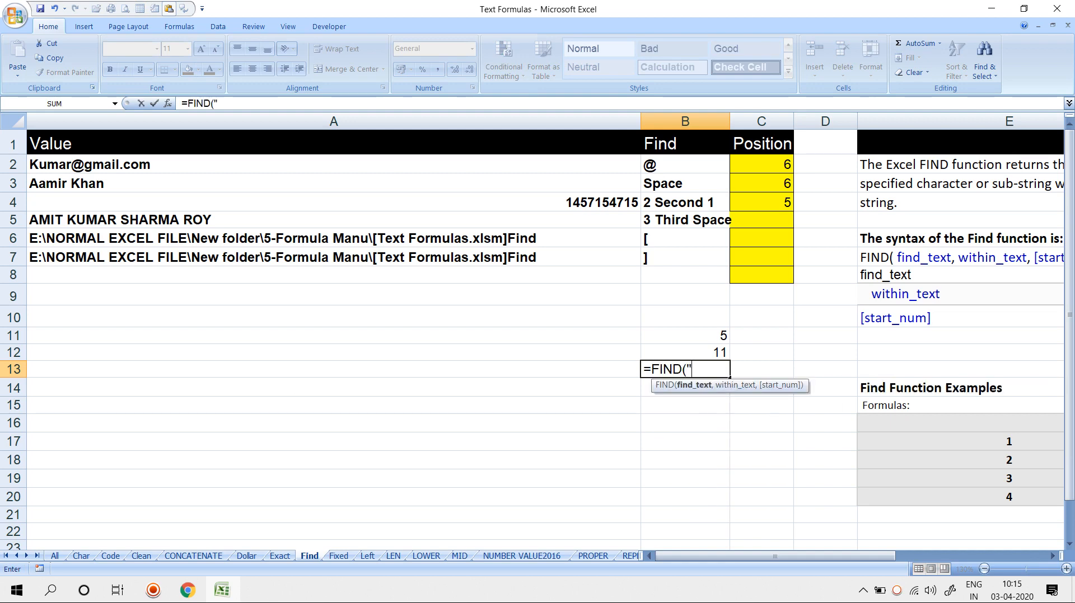
type(" \",A5,")
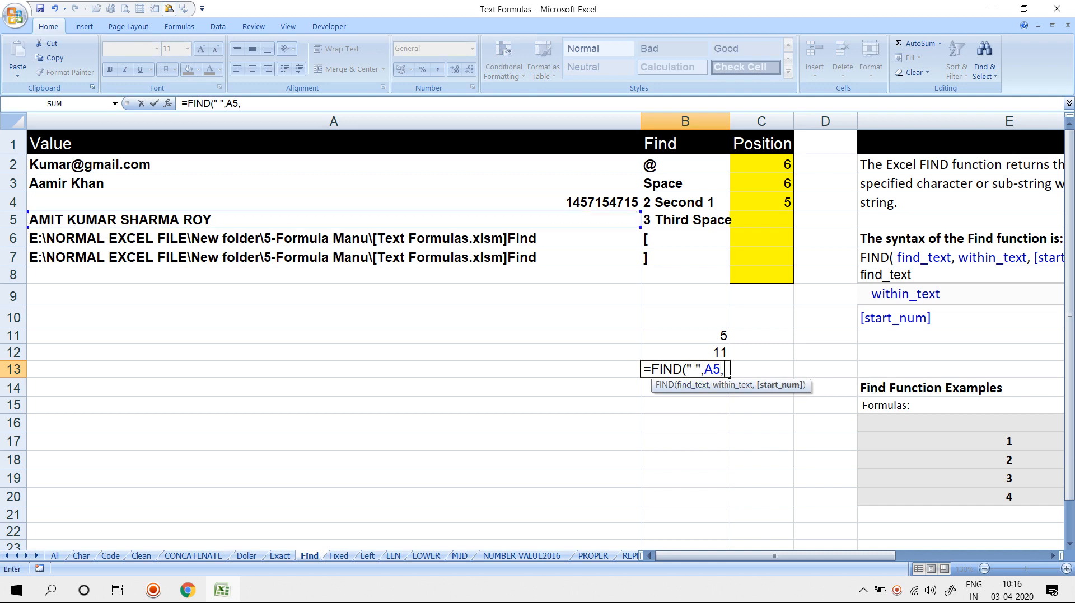
type("B12+1")
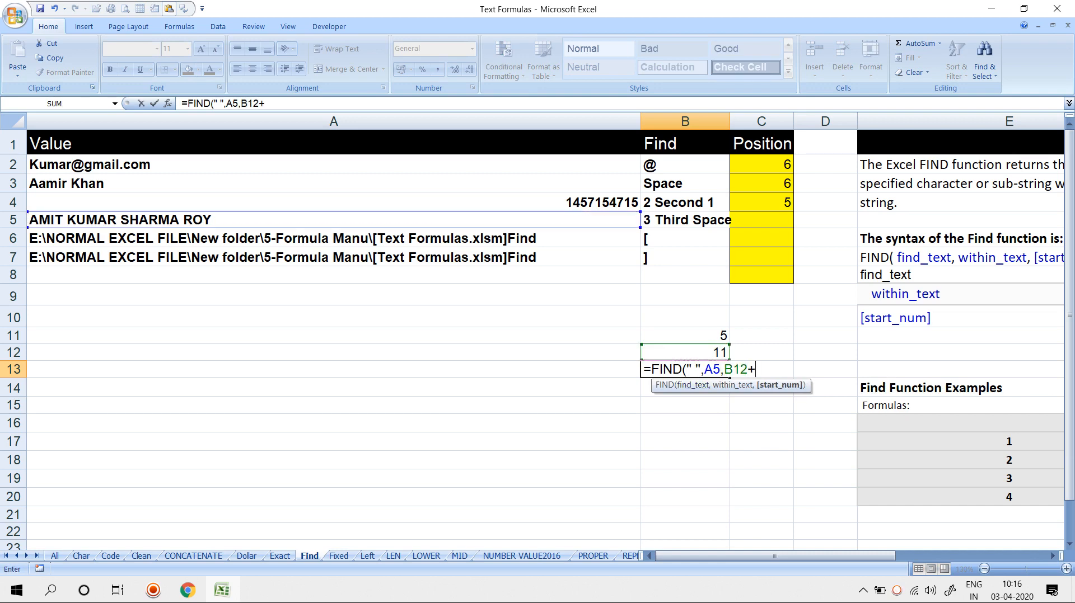
key("Return")
Copy the expression FIND(" ",A5,1), without its equals sign, from the formula in B11
key("Up")
key("Up")
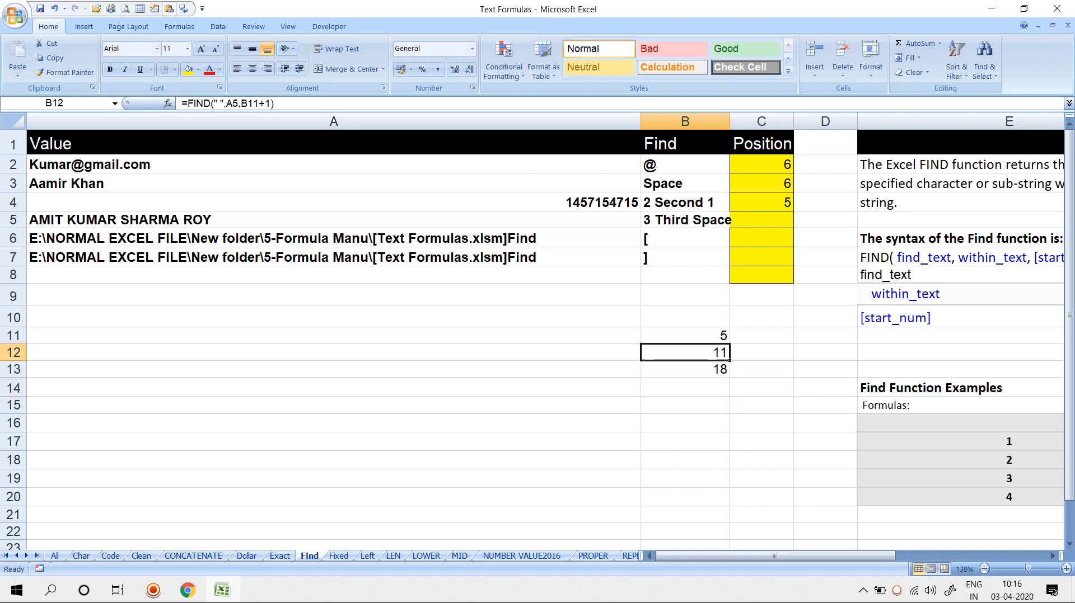
key("Up")
key("F2")
key("Left")
key("shift+Left")
key("shift+Left")
key("shift+Left")
key("shift+Left")
key("shift+Left")
key("shift+Left")
key("shift+Left")
key("shift+Left")
key("shift+Left")
key("shift+Left")
key("shift+Left")
key("shift+Left")
key("shift+Left")
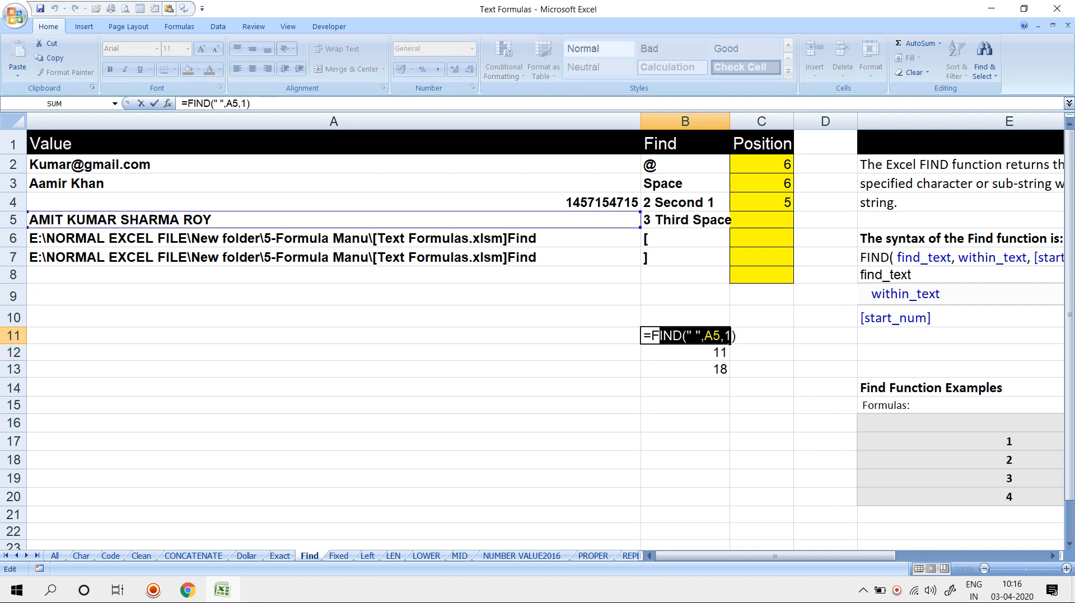
key("End")
key("shift+Left")
key("shift+Left")
key("shift+Left")
key("shift+Left")
key("shift+Left")
key("shift+Left")
key("shift+Left")
key("shift+Left")
key("shift+Left")
key("shift+Left")
key("shift+Left")
key("shift+Left")
key("shift+Left")
key("shift+Left")
key("shift+Left")
key("shift+Right")
key("Escape")
Replace the B11 reference in B12's formula with the copied expression FIND(" ",A5,1)
key("Down")
key("F2")
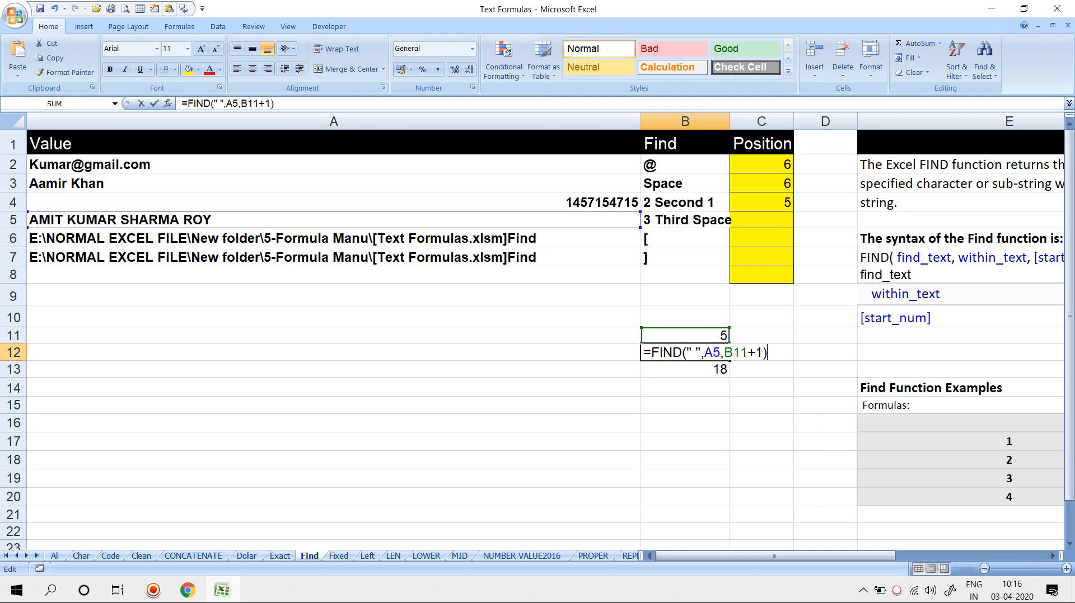
key("Left")
key("Left")
key("Left")
key("BackSpace")
key("BackSpace")
key("BackSpace")
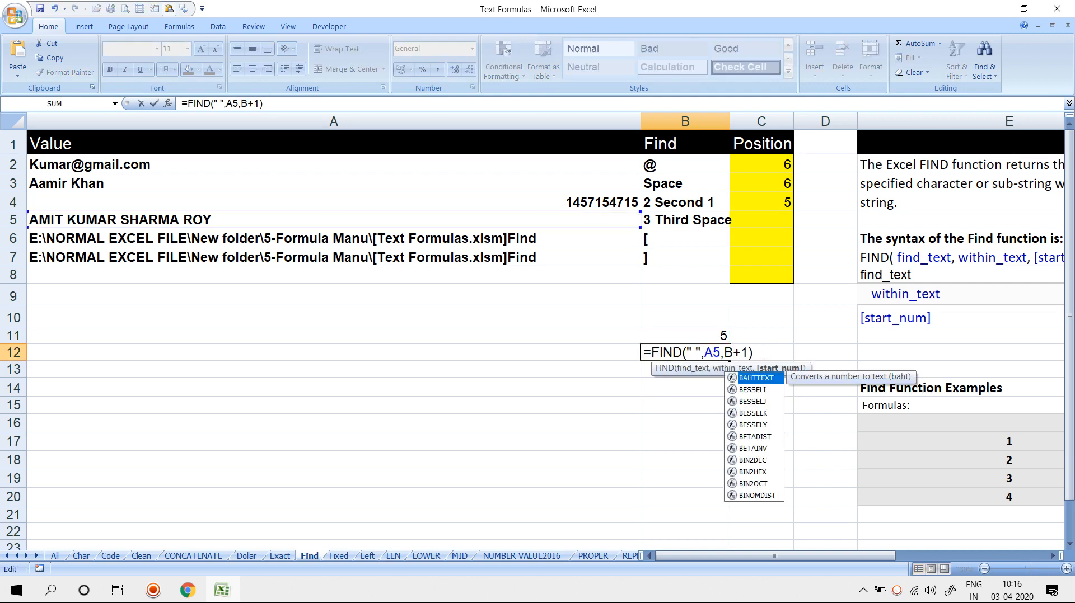
key("ctrl+v")
key("Return")
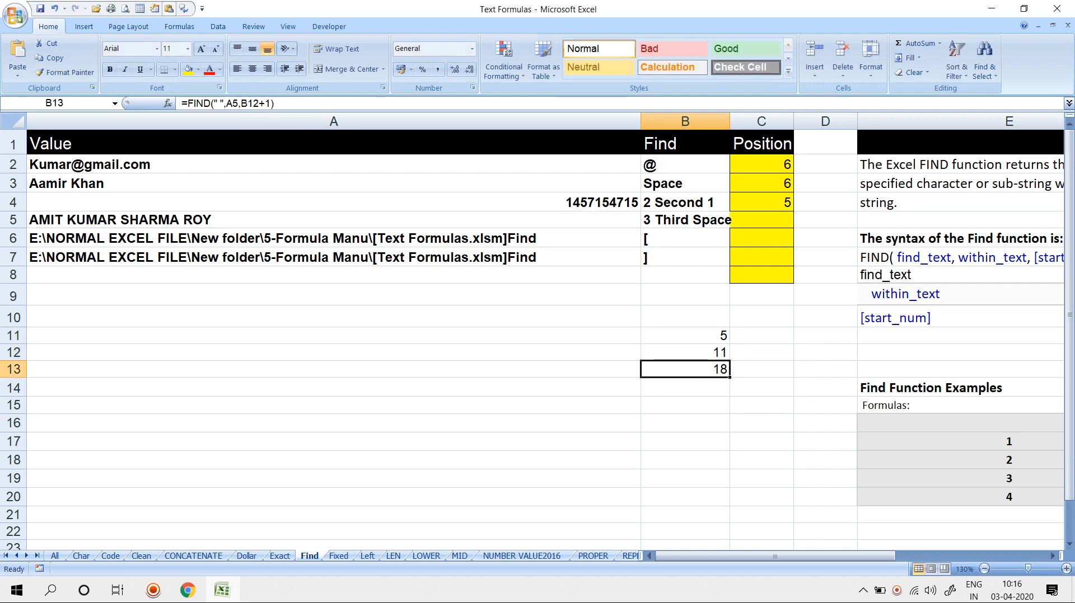
Copy the expression FIND(" ",A5,FIND(" ",A5,1)+1), without its equals sign, from the formula in B12
key("Up")
key("F2")
key("shift+Home")
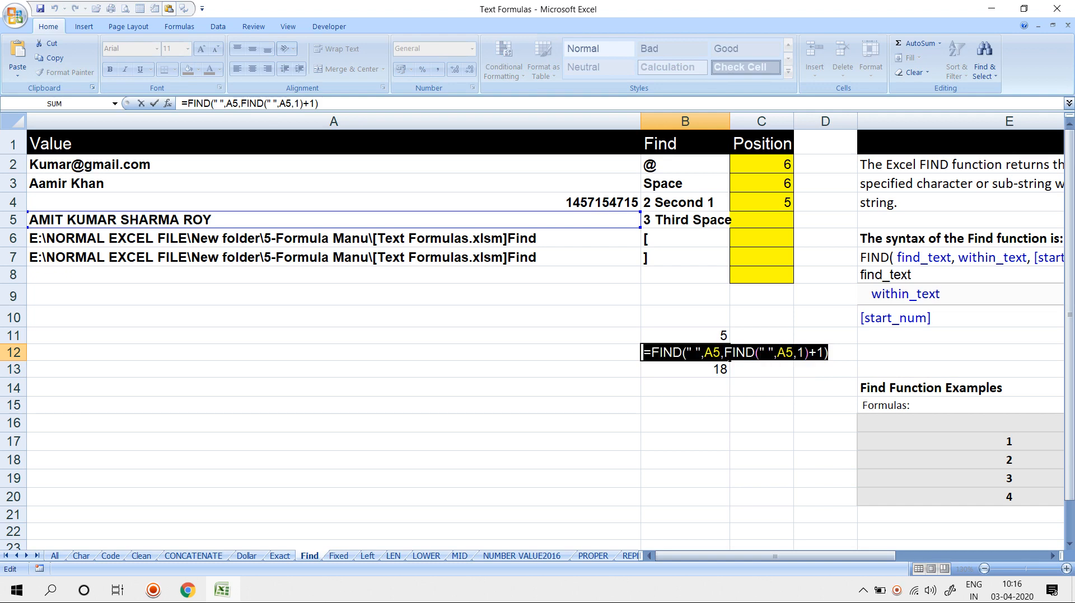
key("End")
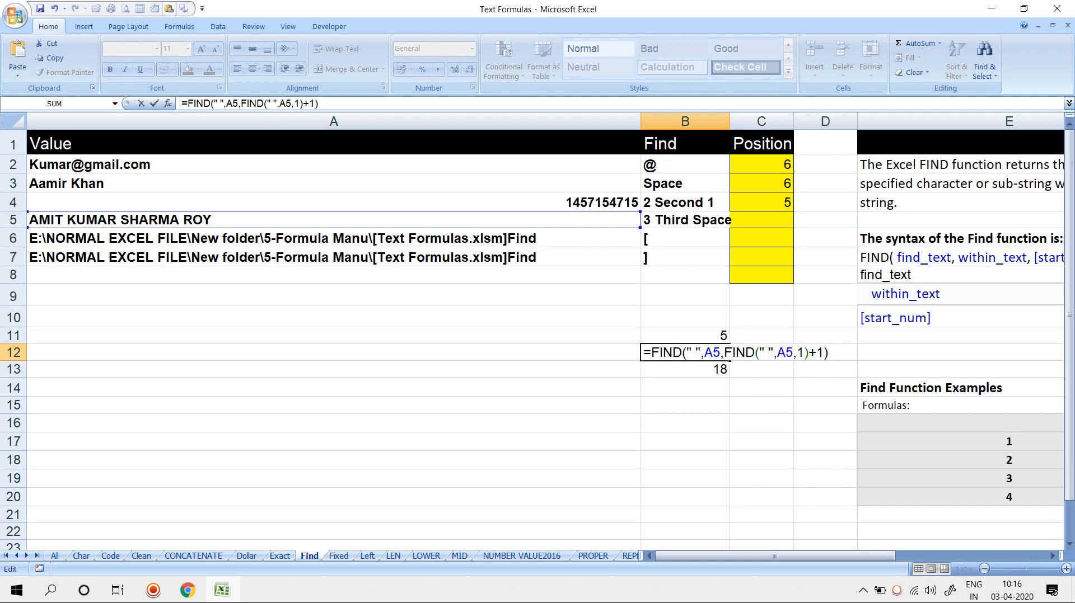
key("shift+Left")
key("shift+Left")
key("shift+Left")
key("shift+Left")
key("shift+Left")
key("shift+Left")
key("shift+Left")
key("shift+Left")
key("shift+Left")
key("shift+Left")
key("shift+Left")
key("shift+Left")
key("shift+Left")
key("shift+Left")
key("shift+Left")
key("shift+Left")
key("shift+Left")
key("shift+Left")
key("shift+Left")
key("shift+Left")
key("ctrl+c")
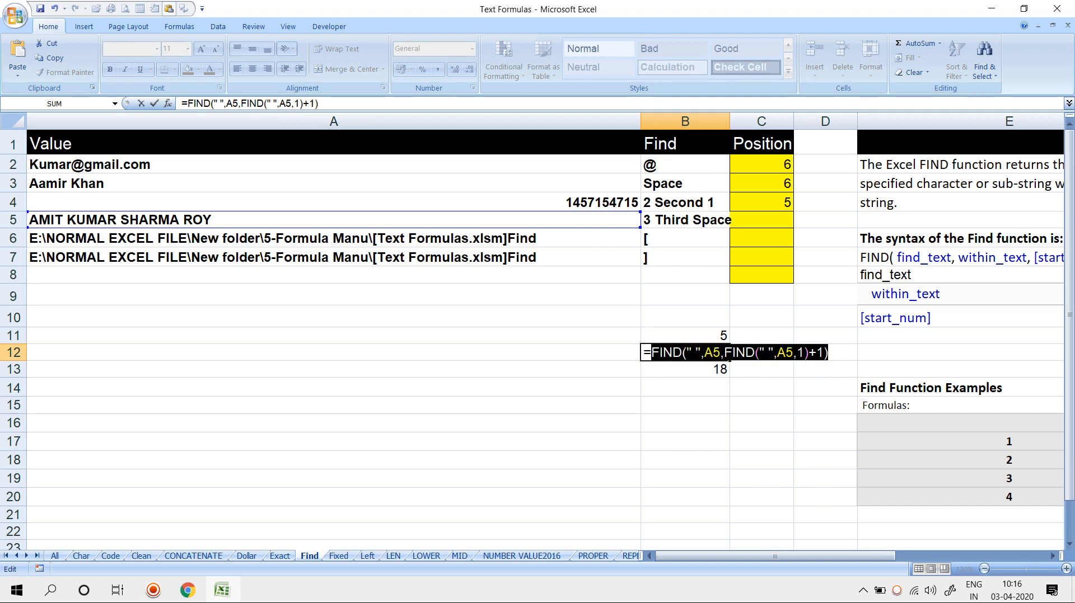
Replace the B12 reference in B13's formula with the copied nested FIND expression
key("Return")
key("F2")
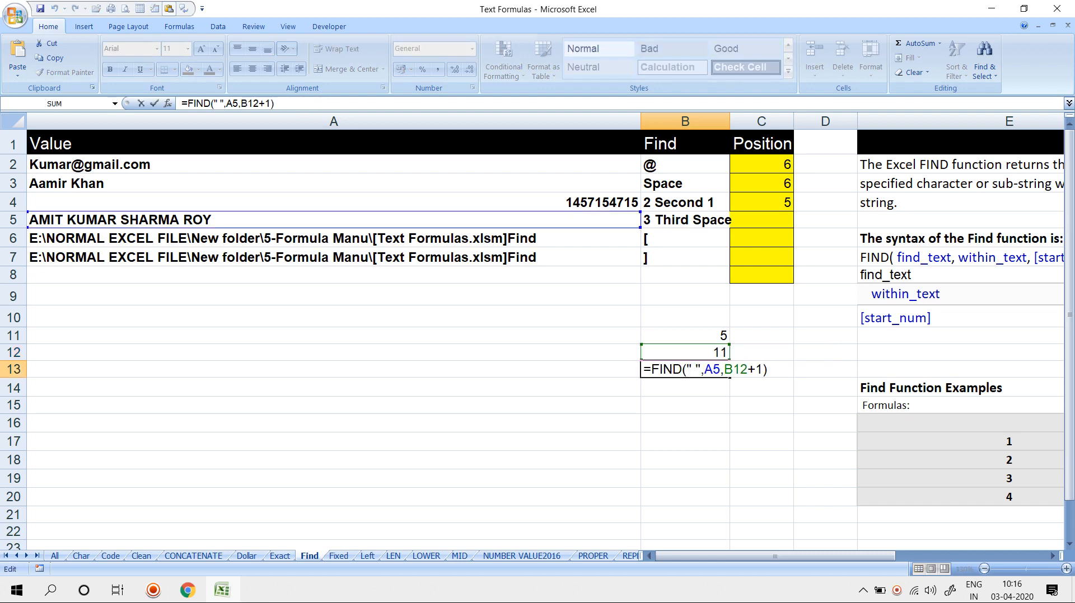
key("Left")
key("Left")
key("Left")
key("BackSpace")
key("BackSpace")
key("BackSpace")
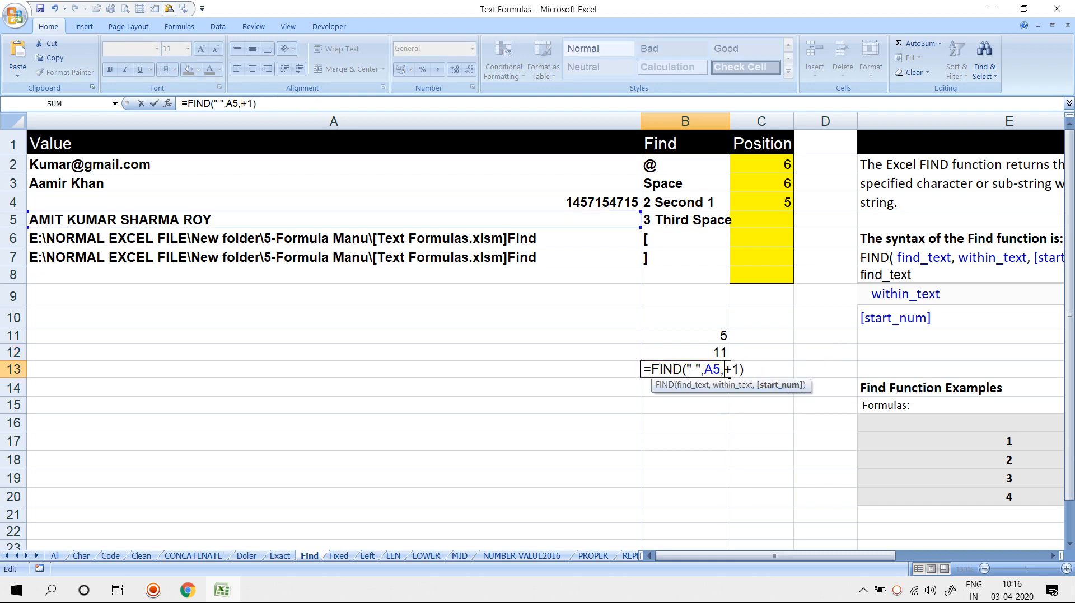
key("ctrl+v")
key("shift+Return")
Move the nested third-space formula from B13 to the Position cell C5
key("Down")
key("ctrl+c")
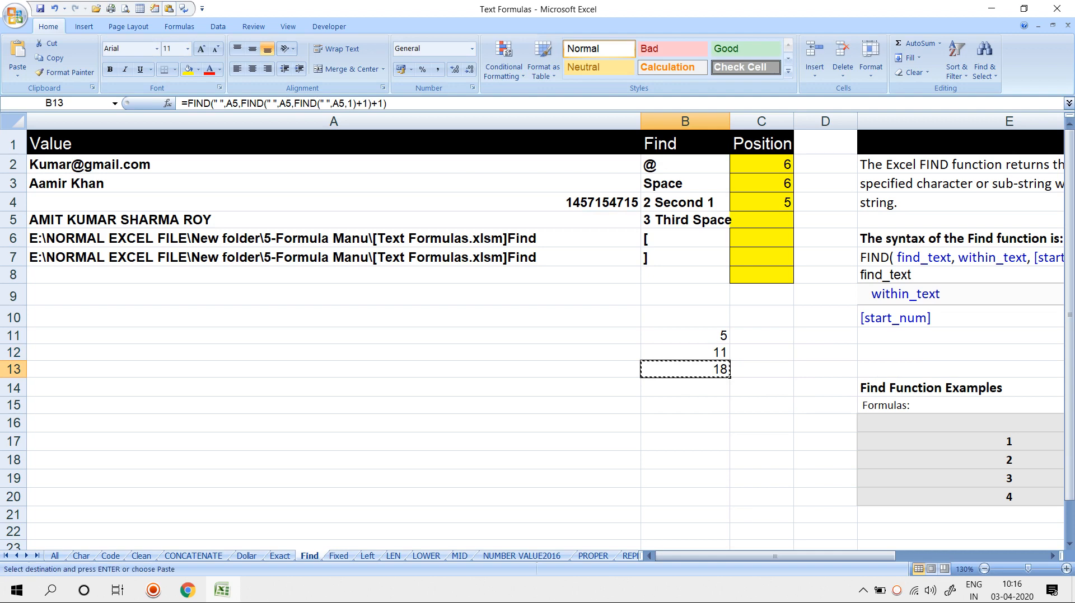
left_click(762, 220)
key("ctrl+v")
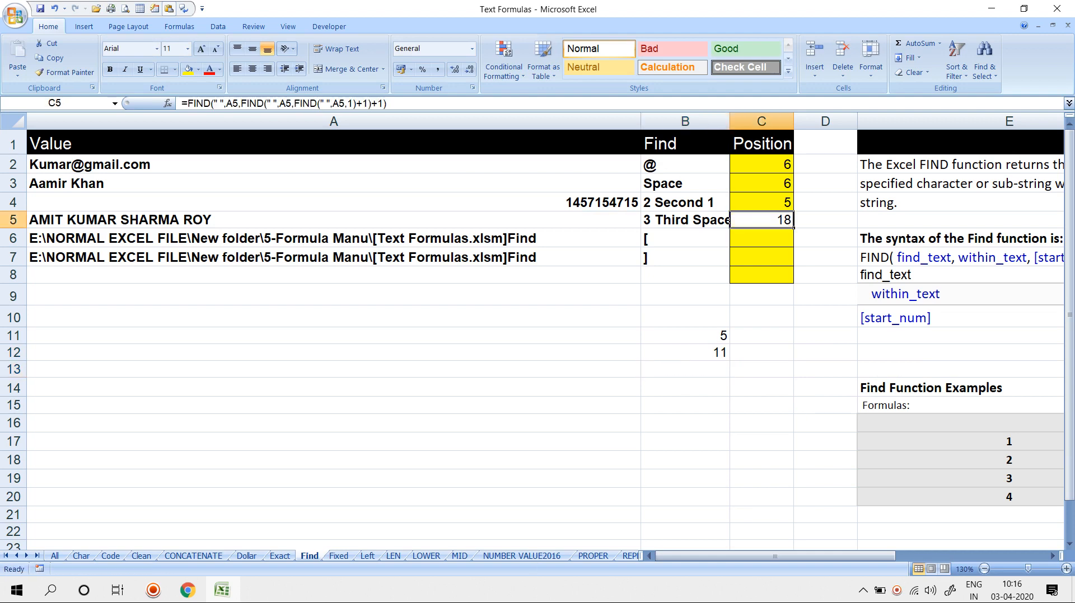
Clear the leftover helper formulas in B11:B12
left_click(334, 239)
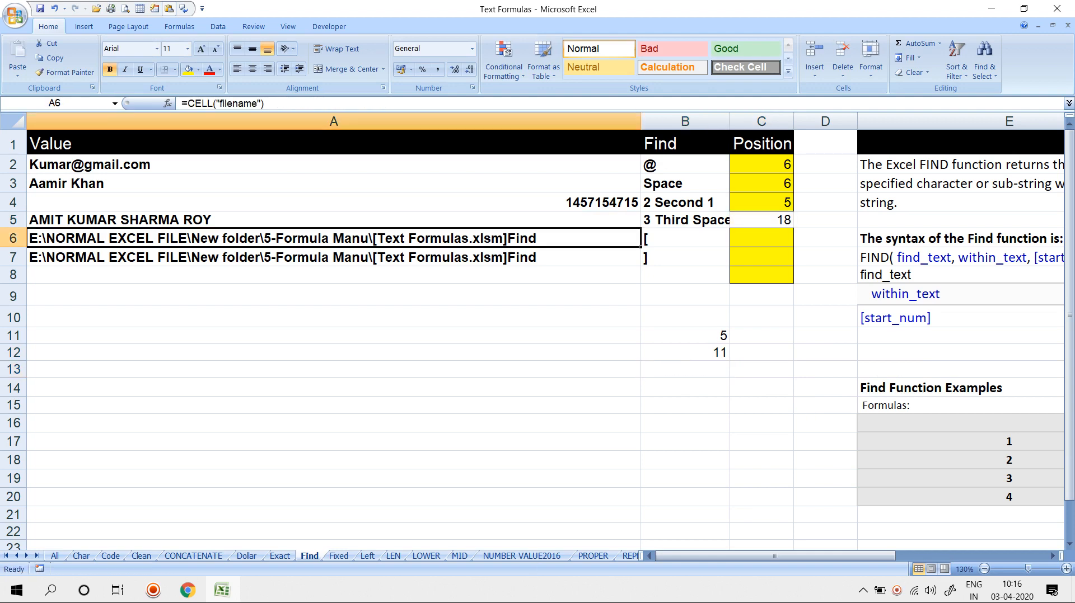
left_click(685, 239)
left_click_drag(685, 336, 686, 353)
key("Delete")
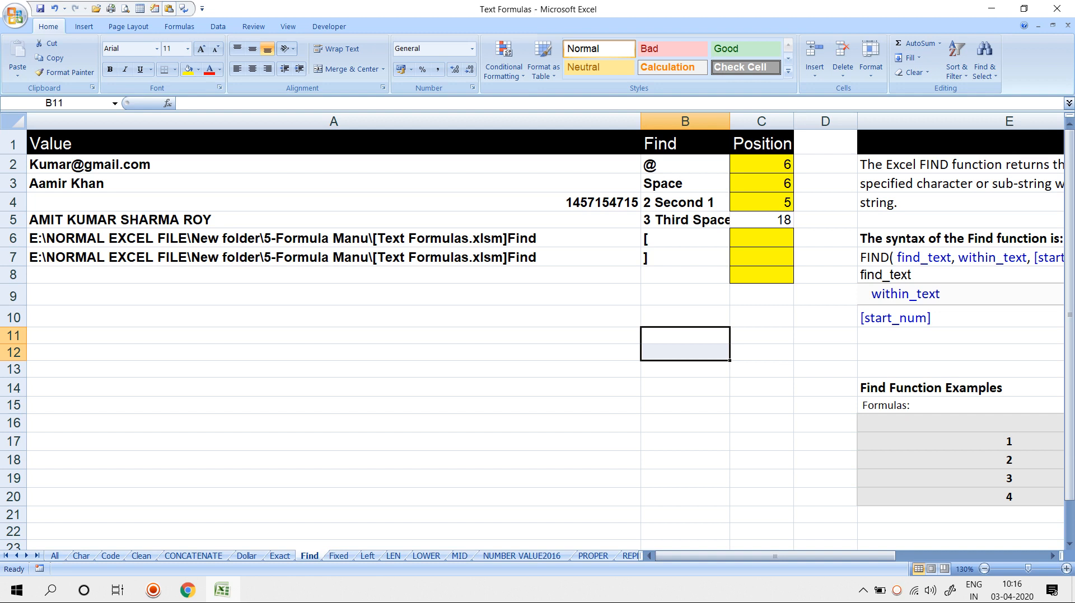
Replace the formula in C3 with =FIND("a",A3,1) to find the lowercase a in A3
left_click(334, 183)
left_click(761, 184)
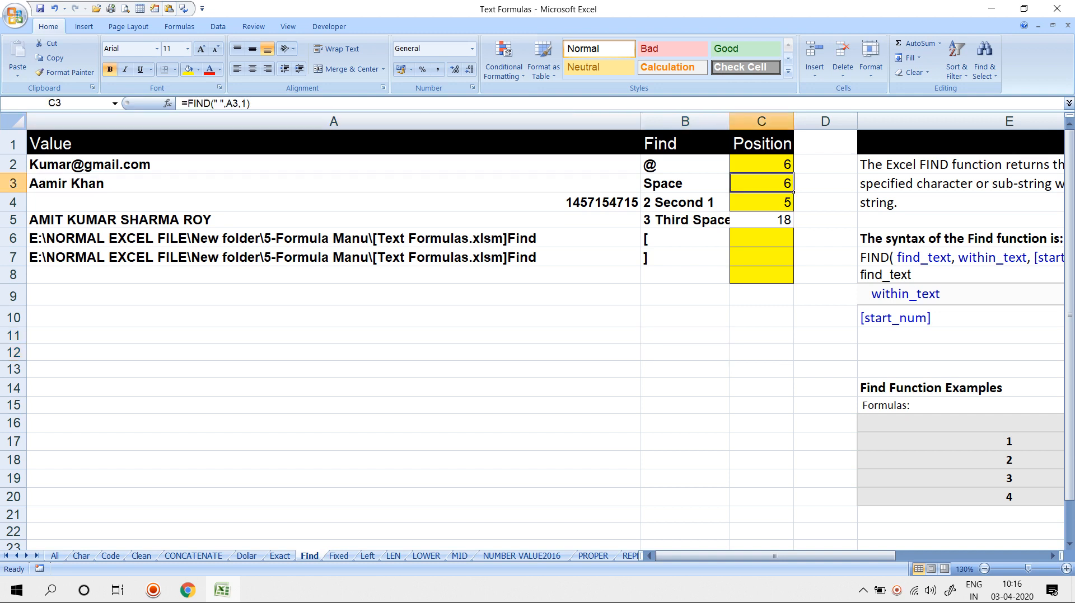
type("=F")
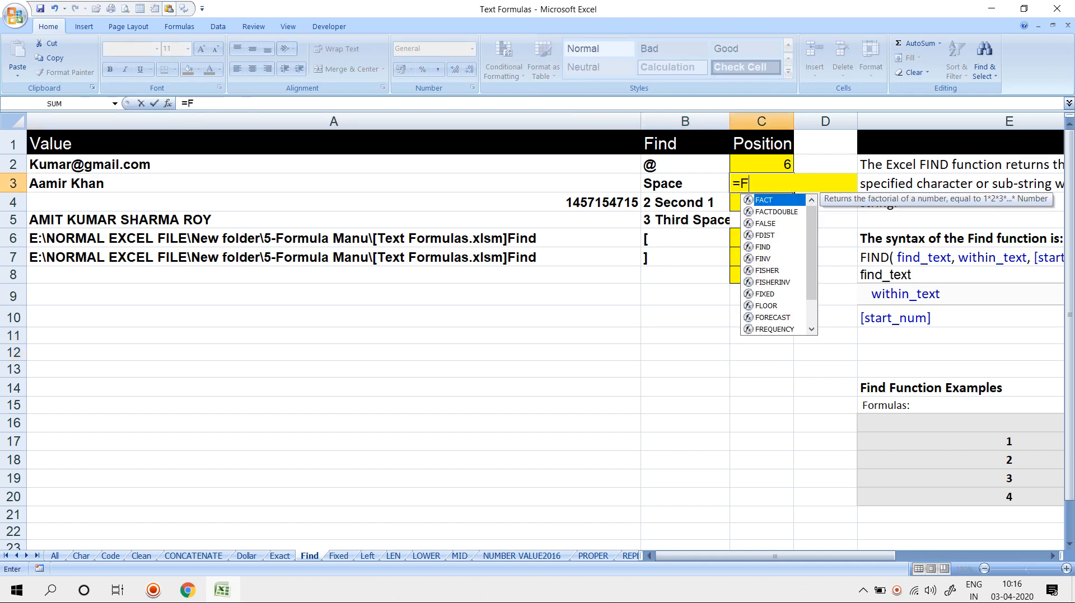
type("IND(\"a\",")
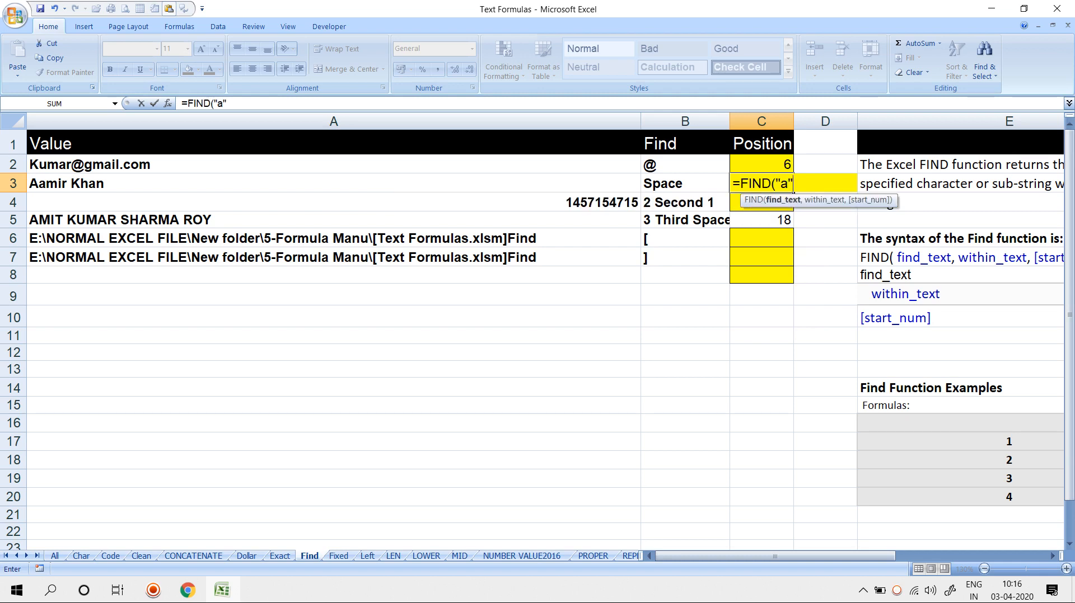
type("A3,1")
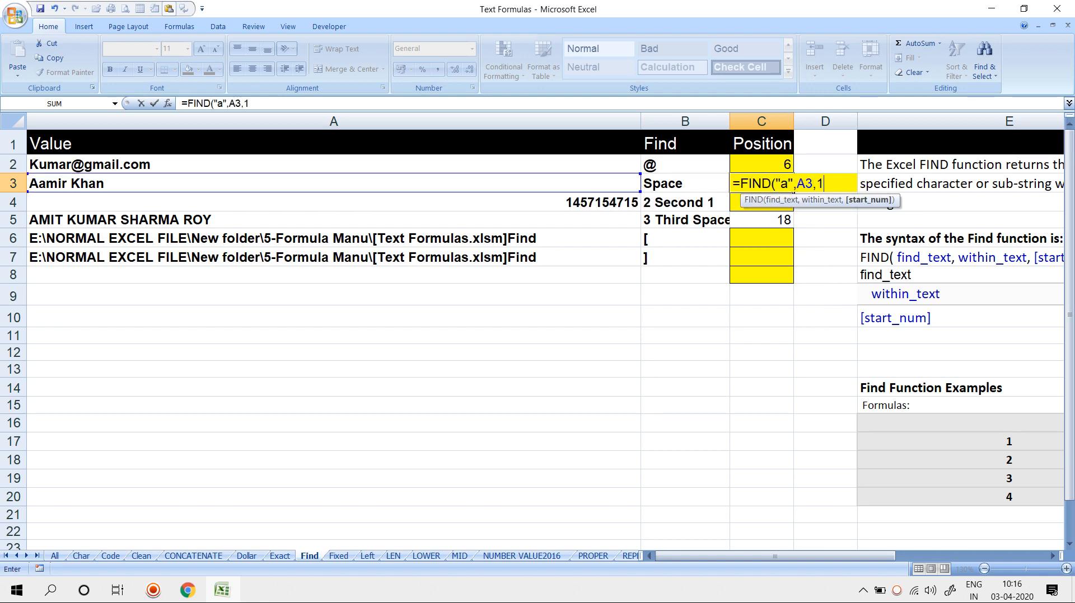
key("Return")
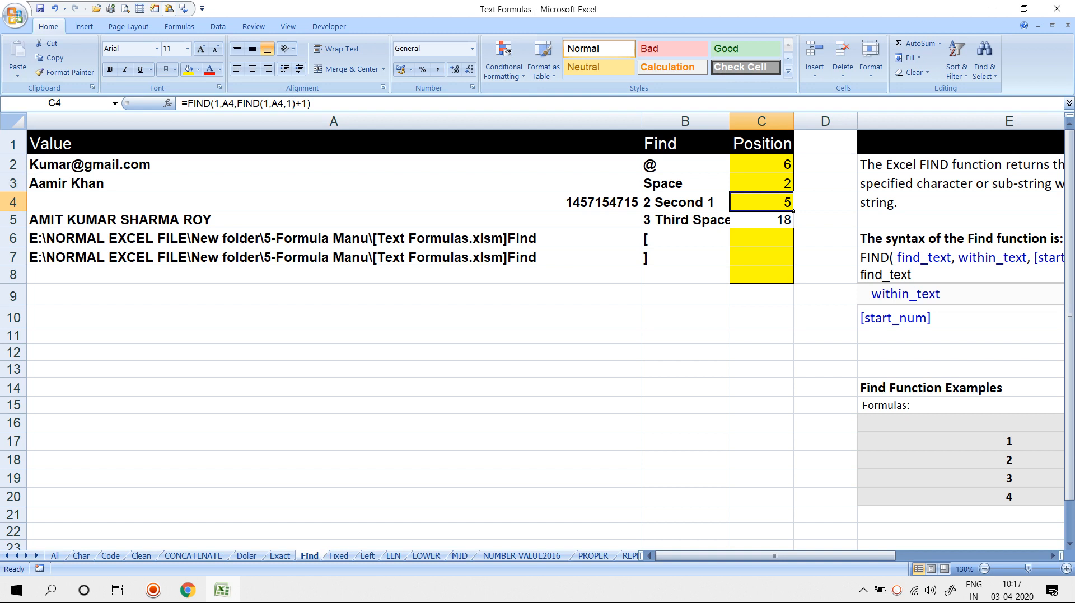
Enter =SEARCH("a",A3,1) in C10 to find the letter a in A3 regardless of case
key("Down")
key("Down")
key("Down")
key("Down")
key("Down")
key("Down")
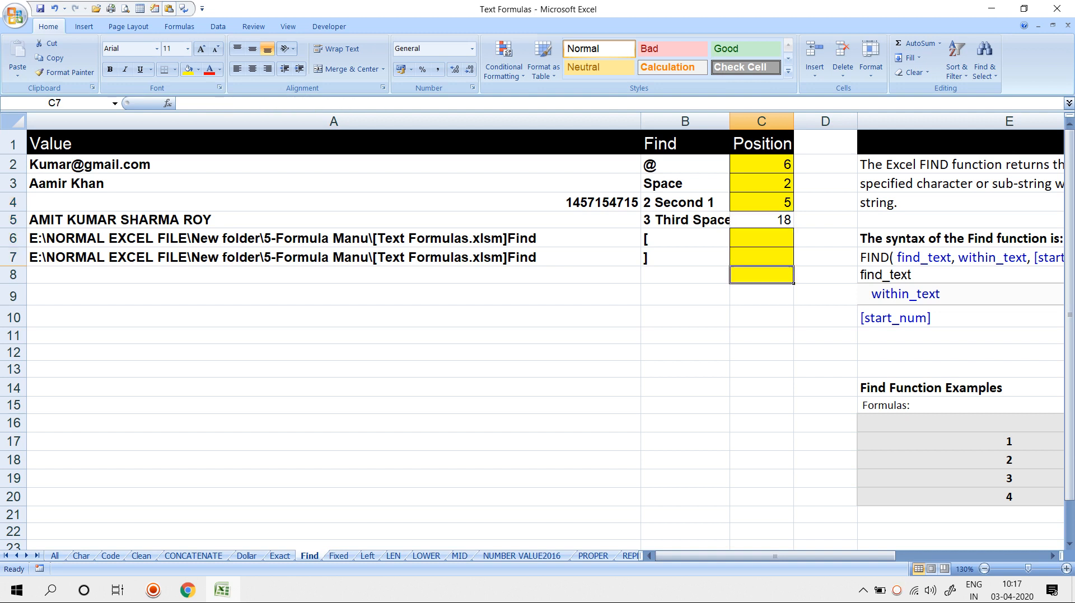
type("=sear")
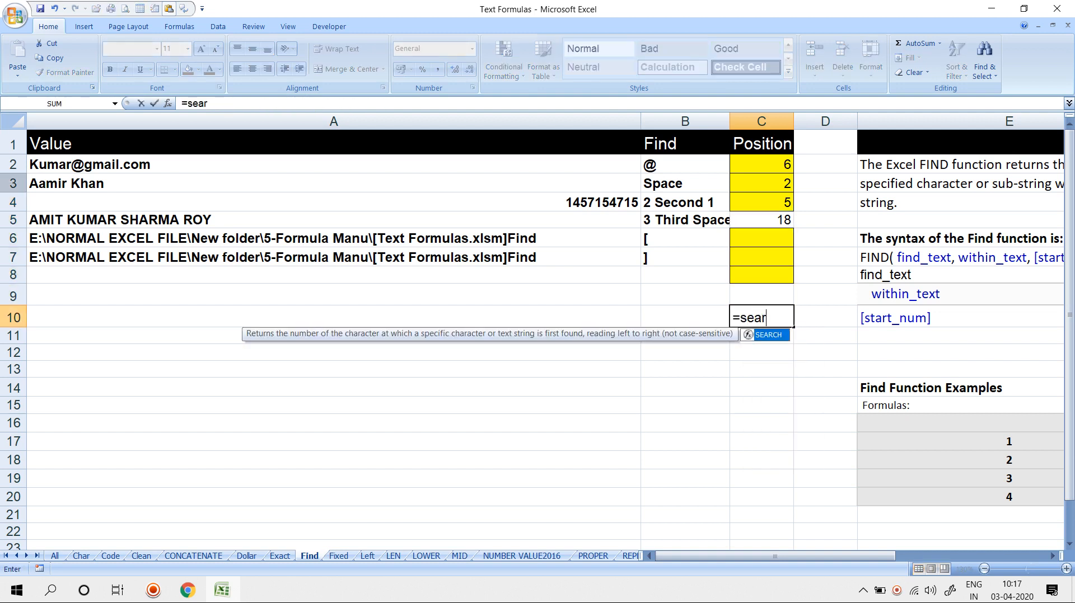
key("Tab")
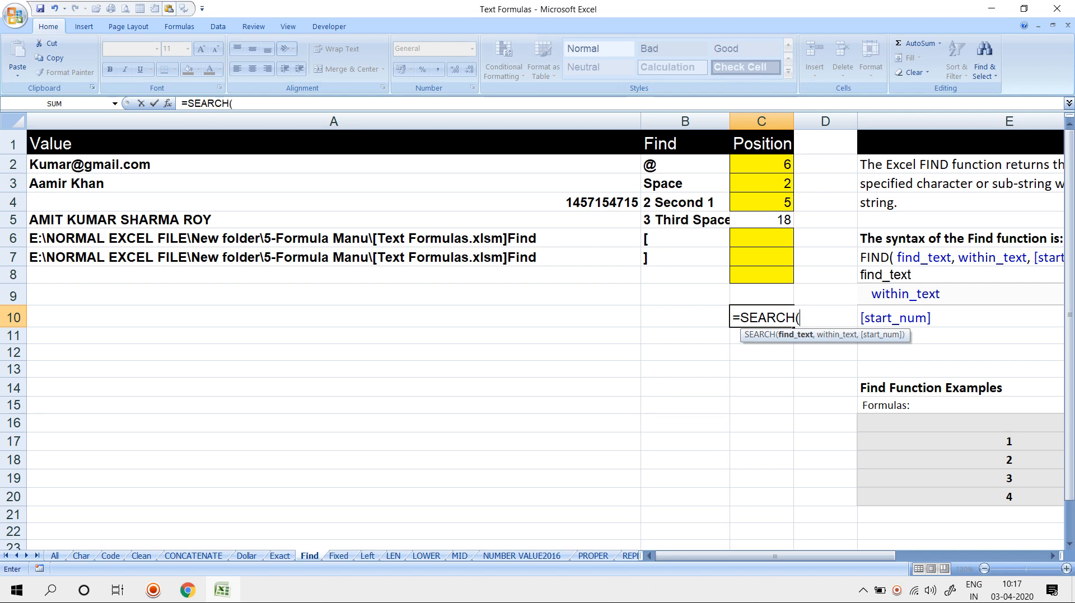
type("\"a\",")
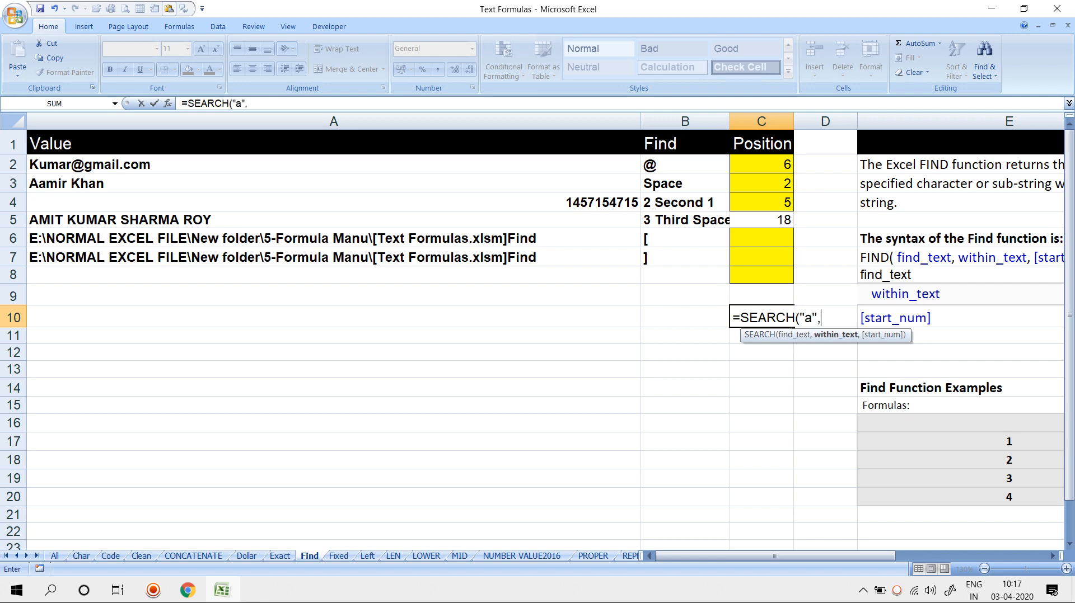
type("A3,1")
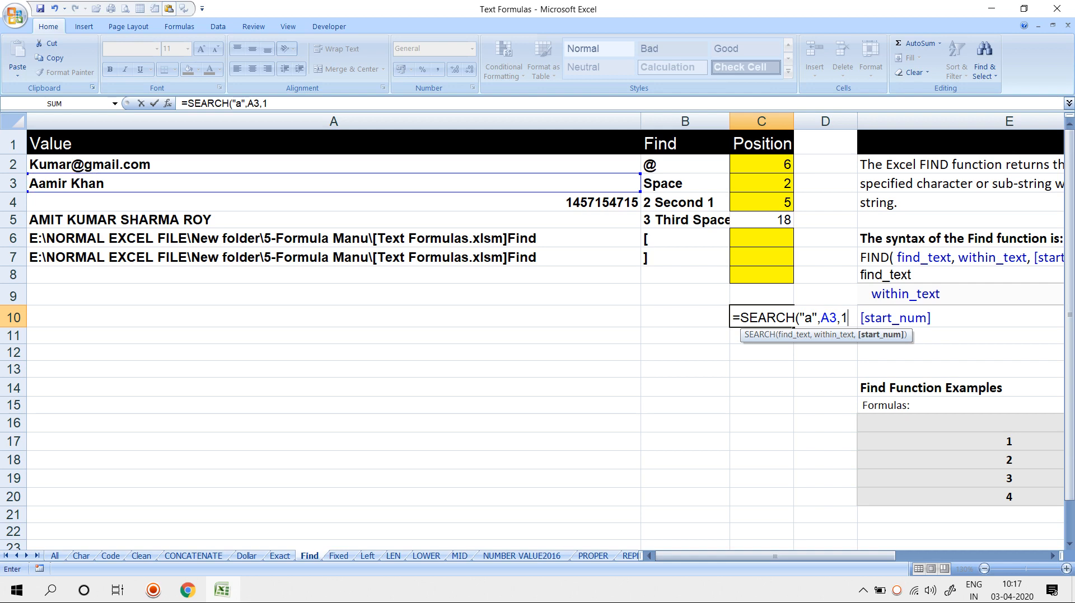
key("Return")
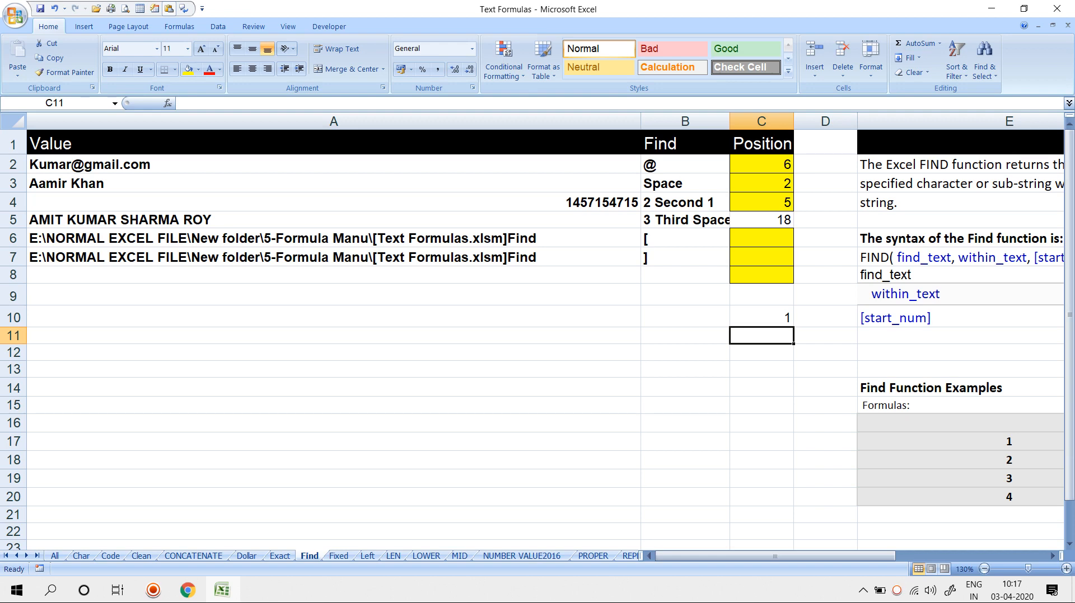
Switch to the Fixed sheet and go to the Fixed Value header in B1
key("ctrl+Page_Down")
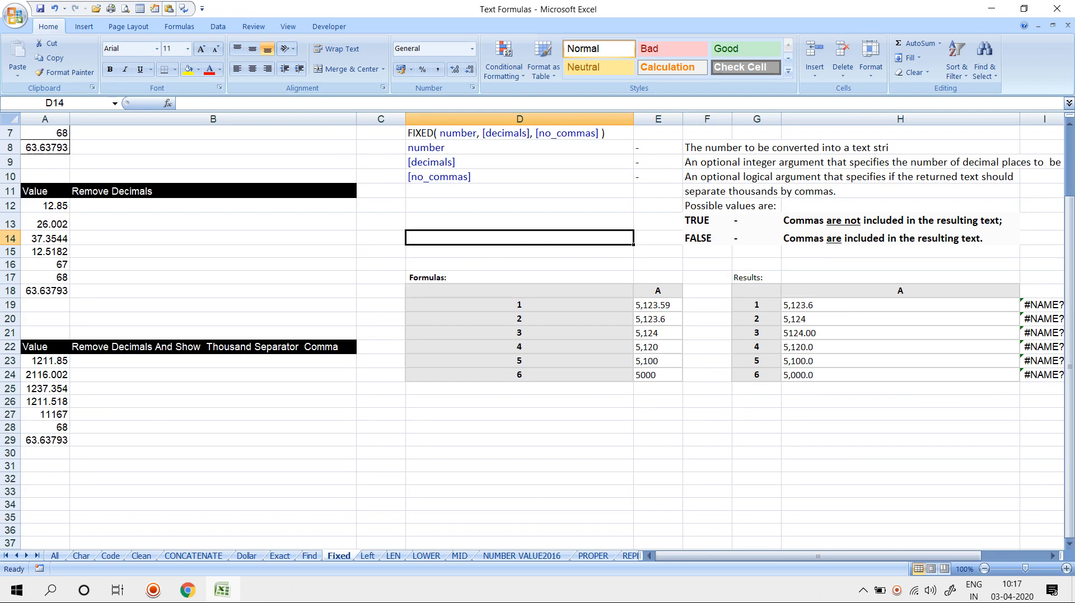
scroll(532, 335, "up", 1)
left_click(245, 166)
key("Up")
key("Up")
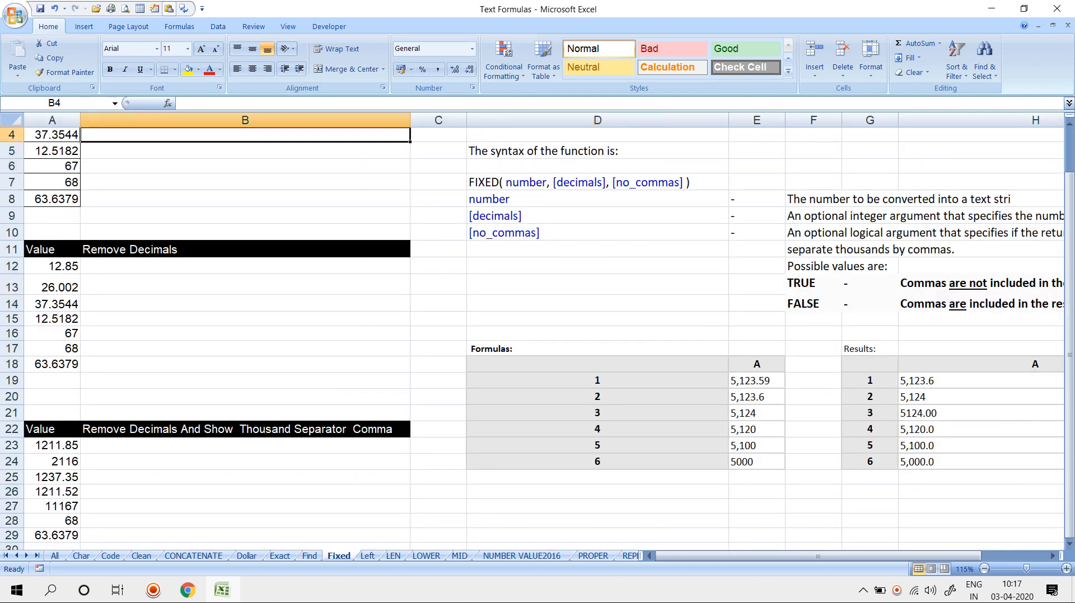
key("Up")
key("Up")
key("Up")
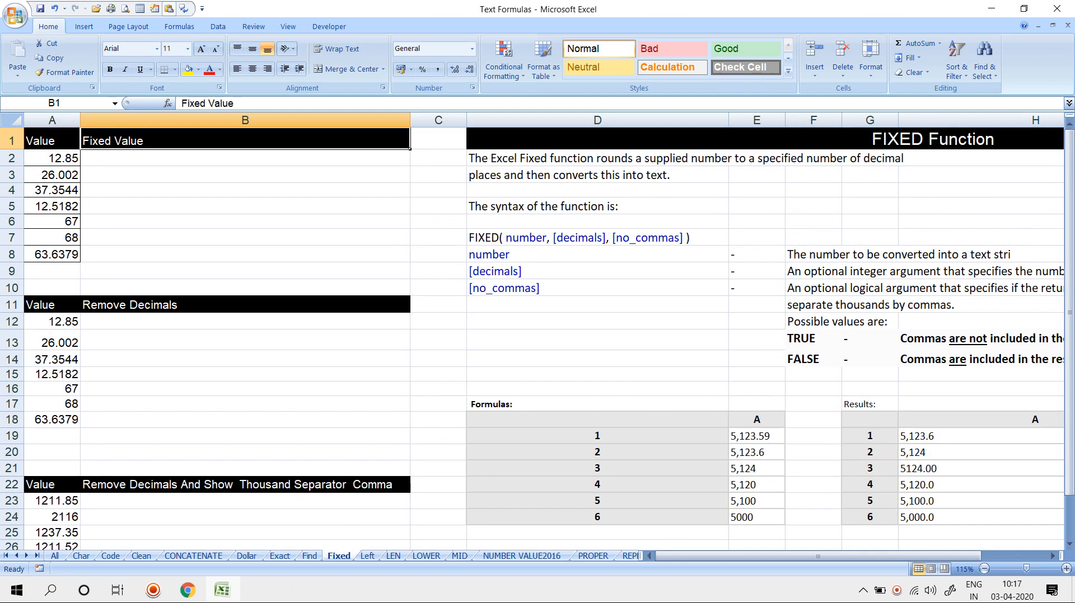
Try the Percentage format on the values in A2:A8 and restore their General format
key("Left")
key("Down")
key("shift+Down")
key("shift+Down")
key("shift+Down")
key("shift+Down")
key("shift+Down")
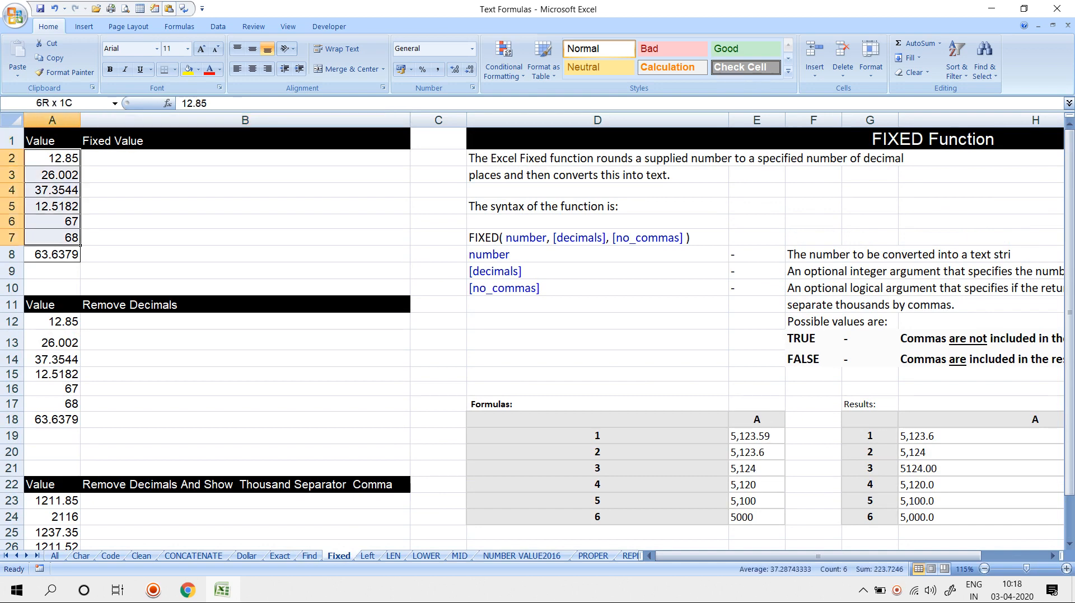
key("shift+Down")
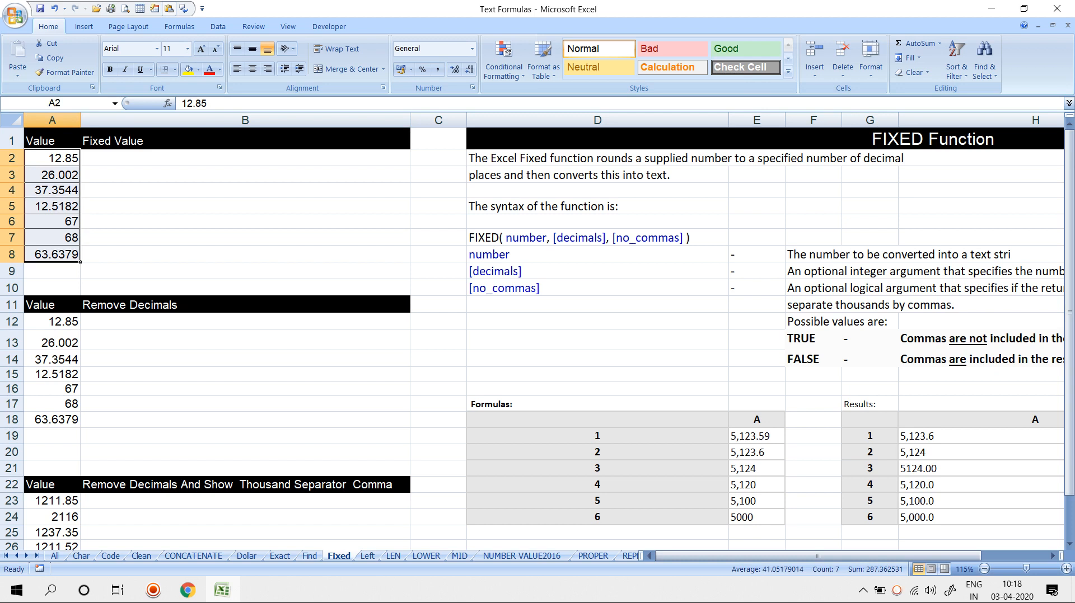
key("ctrl+shift+5")
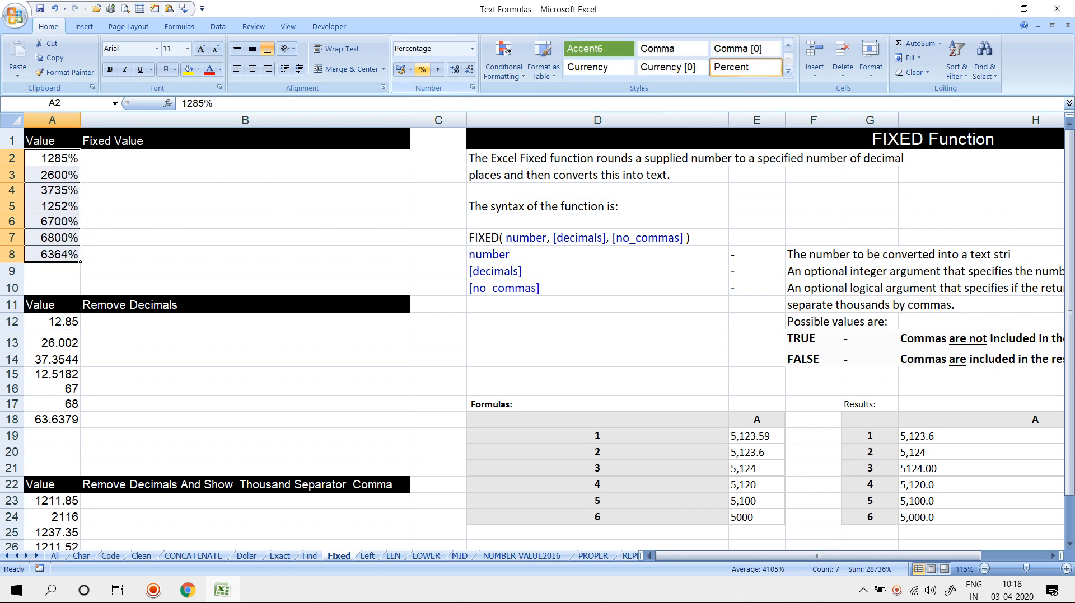
key("ctrl+shift+grave")
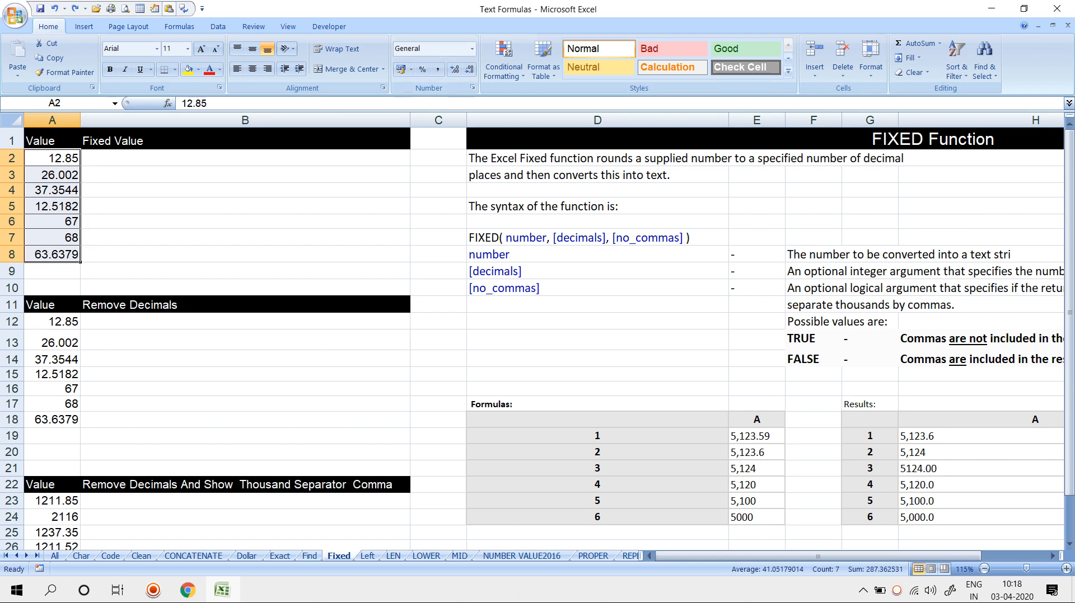
Enter =FIXED(A2) in B2 under the Fixed Value header
key("Right")
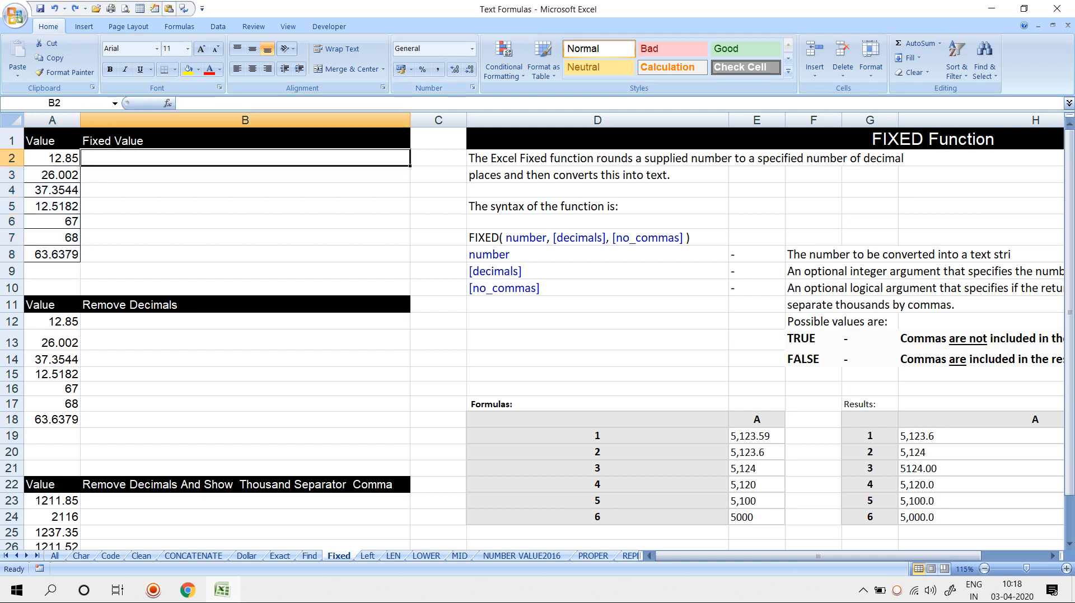
type("=f")
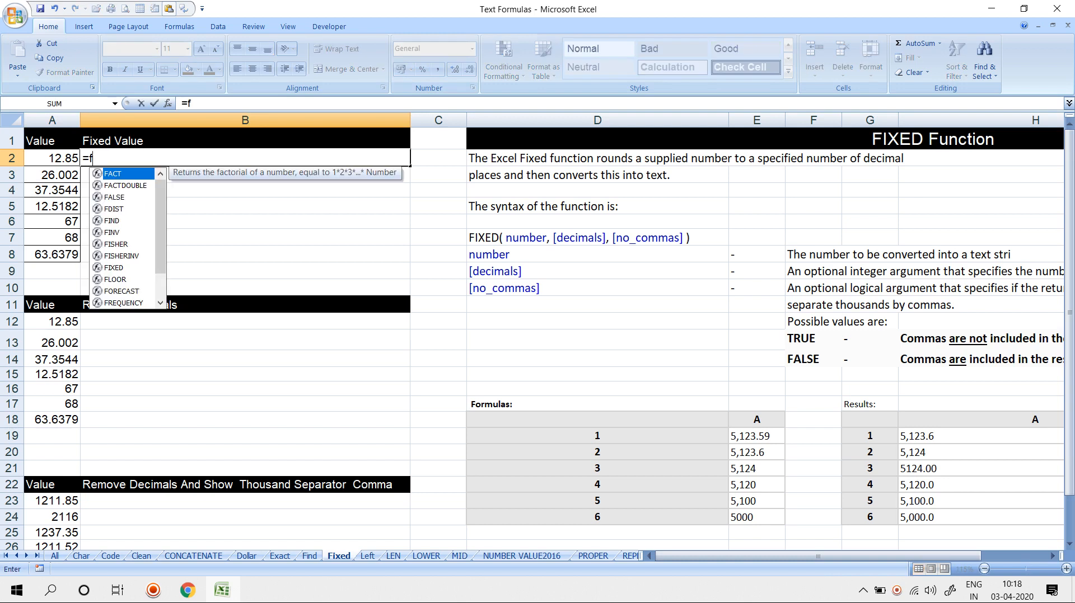
type("ix")
key("Tab")
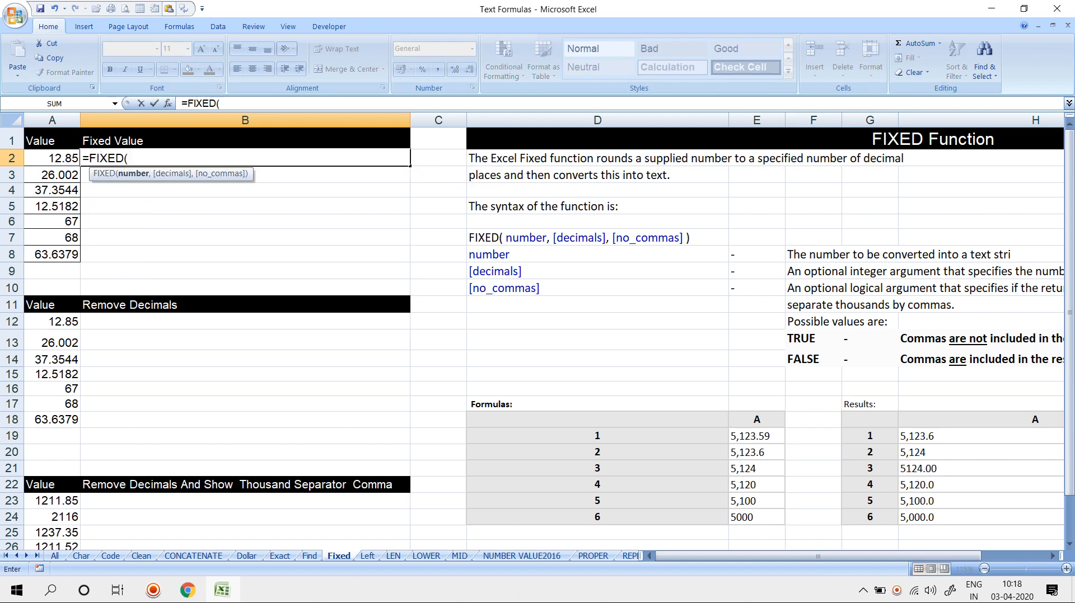
key("Left")
key("Return")
Fill the FIXED formula from B2 down to B8
key("Up")
key("Left")
key("ctrl+Down")
key("Right")
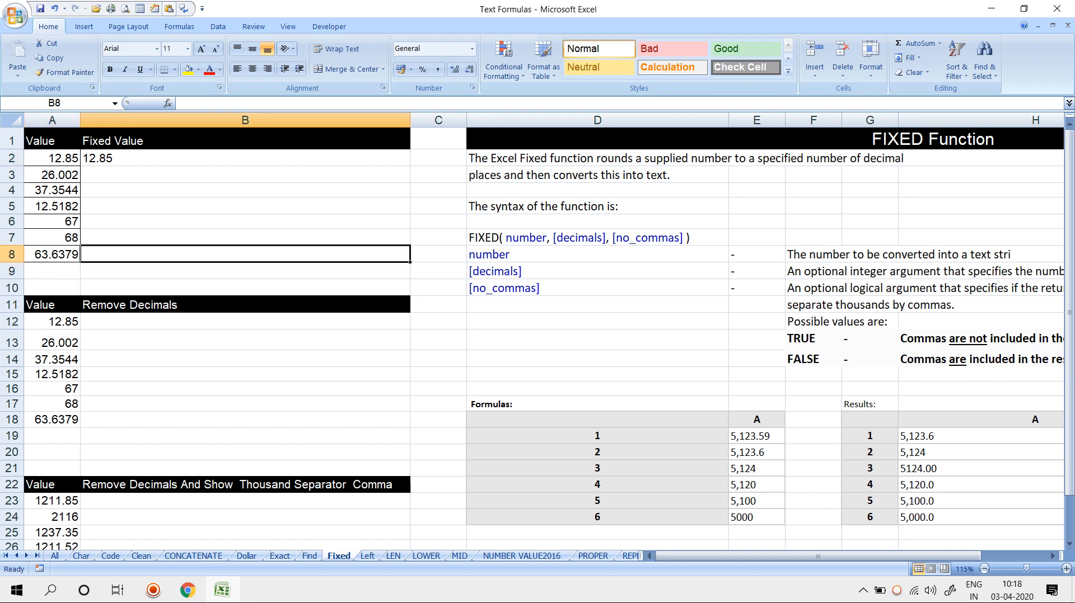
key("ctrl+shift+Up")
key("ctrl+d")
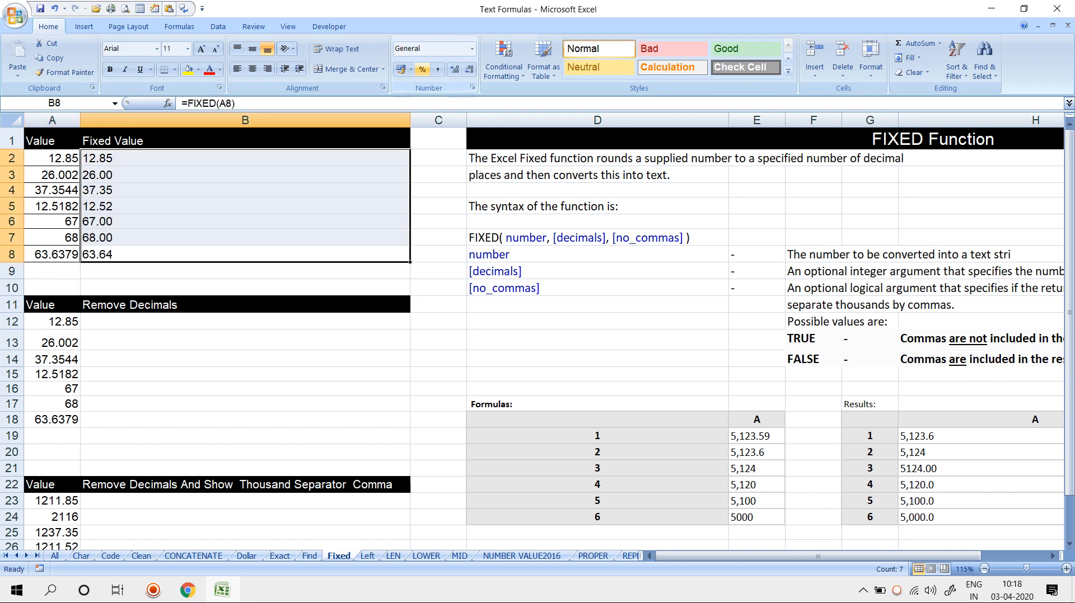
Apply the Percentage number format to the FIXED results in B2:B8
key("ctrl+shift+5")
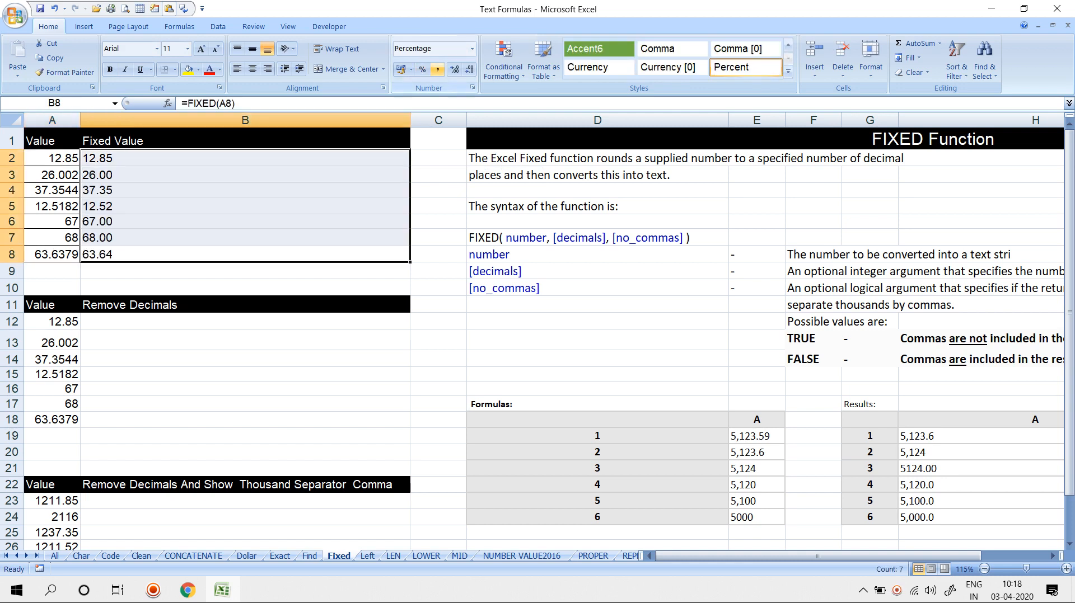
left_click(504, 63)
left_click(504, 63)
left_click(469, 69)
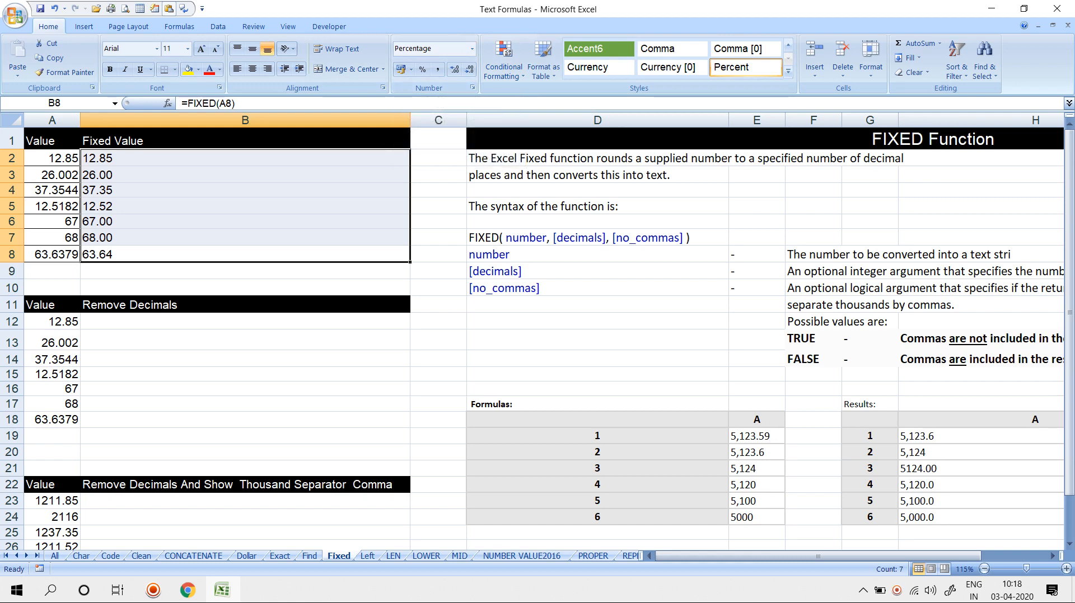
Enter =FIXED(A12,FALSE) in B12 under the Remove Decimals header and fill it down to B18
scroll(538, 336, "down", 2)
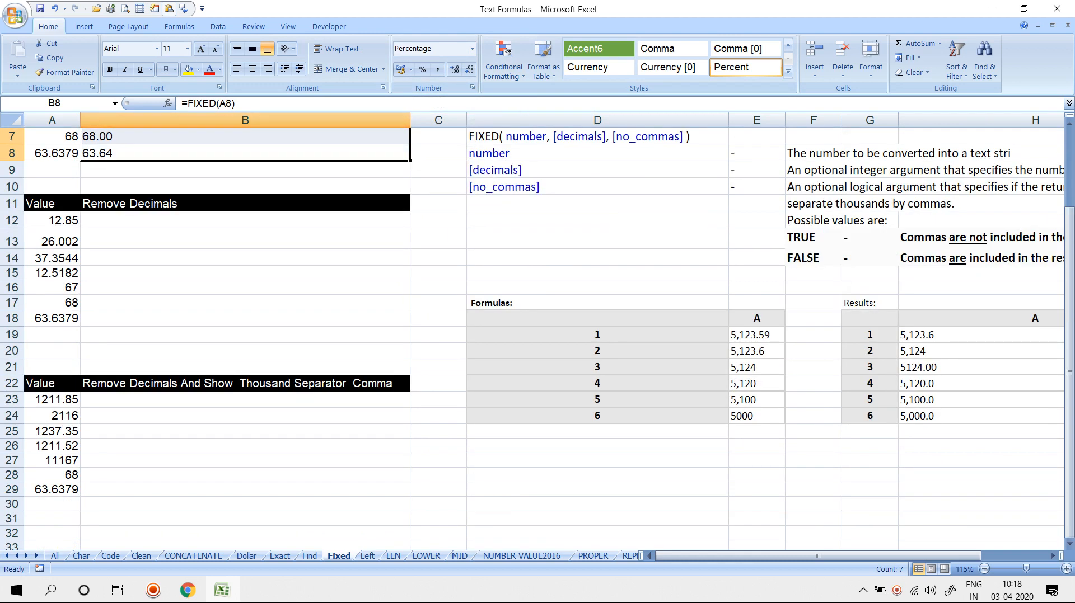
left_click(244, 220)
type("=fix")
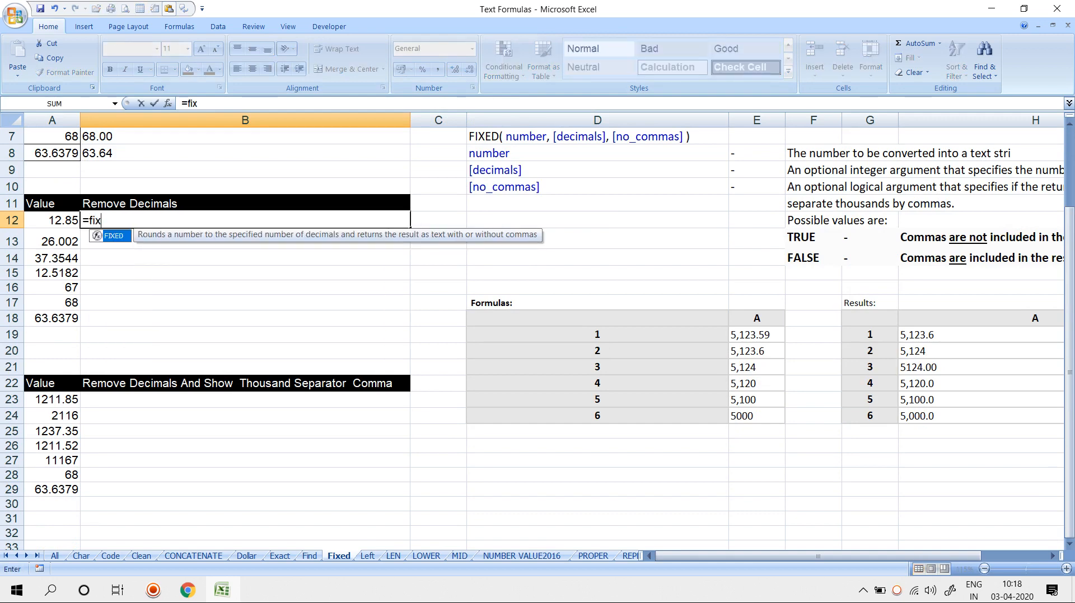
key("Tab")
key("Left")
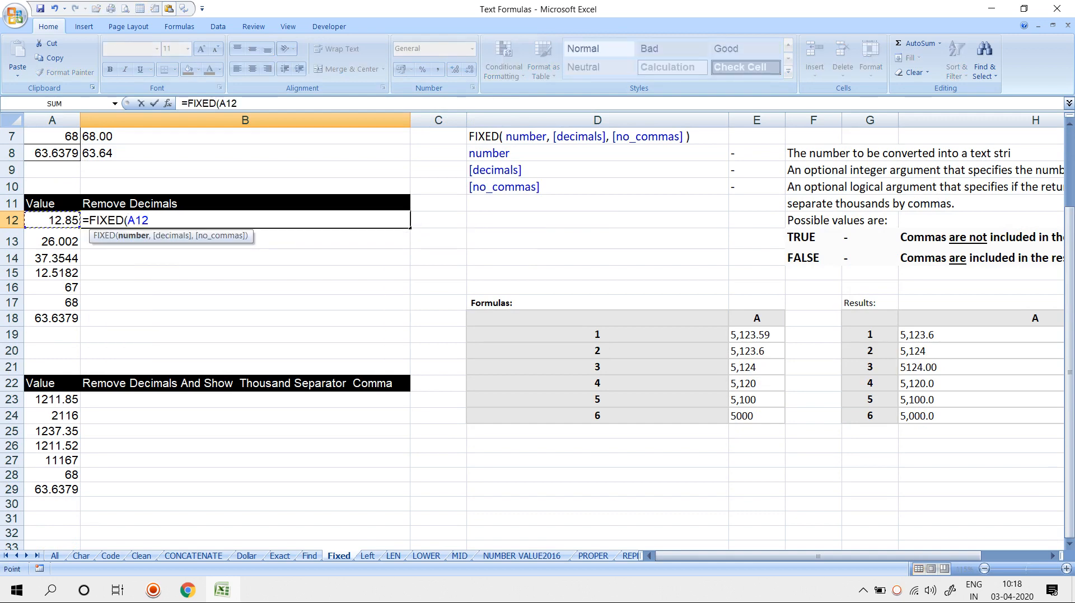
type(",FALSE")
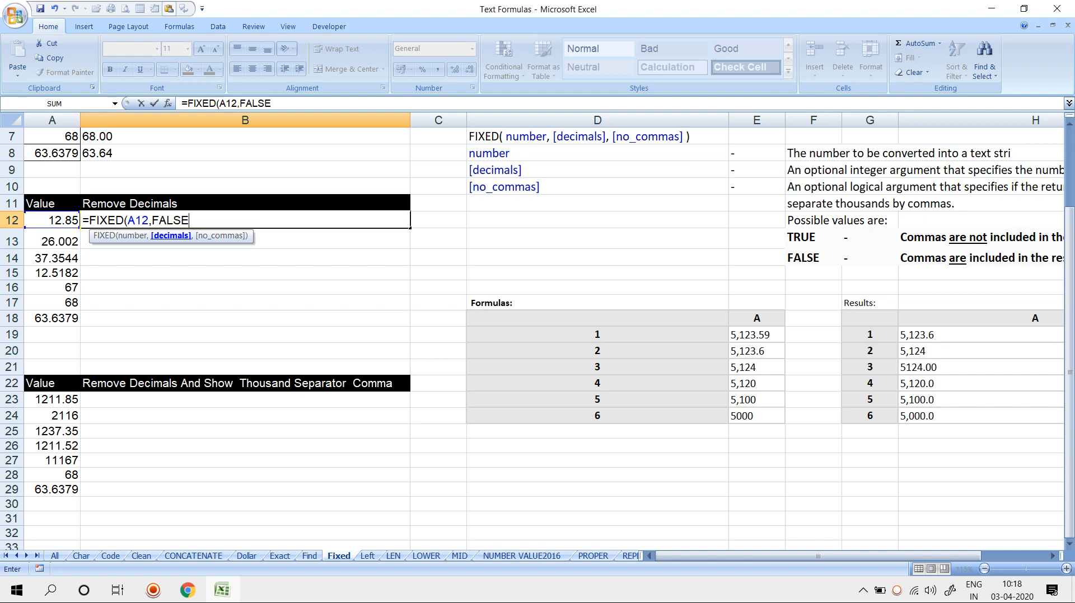
key("Return")
left_click(245, 220)
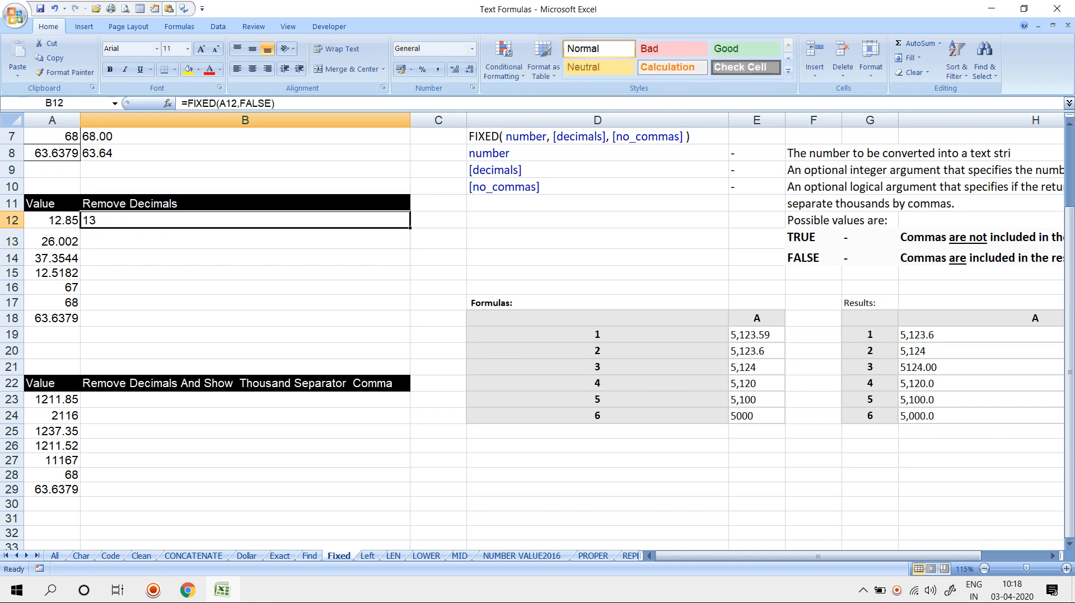
left_click_drag(410, 227, 410, 326)
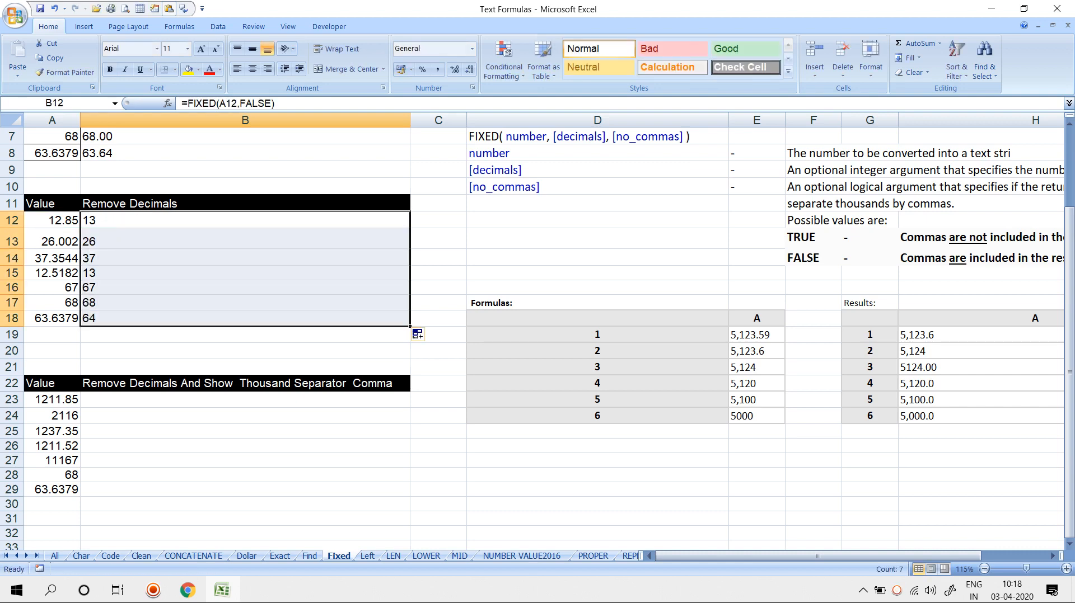
Enter =FIXED(A23,,TRUE) in B23 under the Remove Decimals And Show Thousand Separator Comma header
scroll(245, 280, "down", 3)
left_click(52, 246)
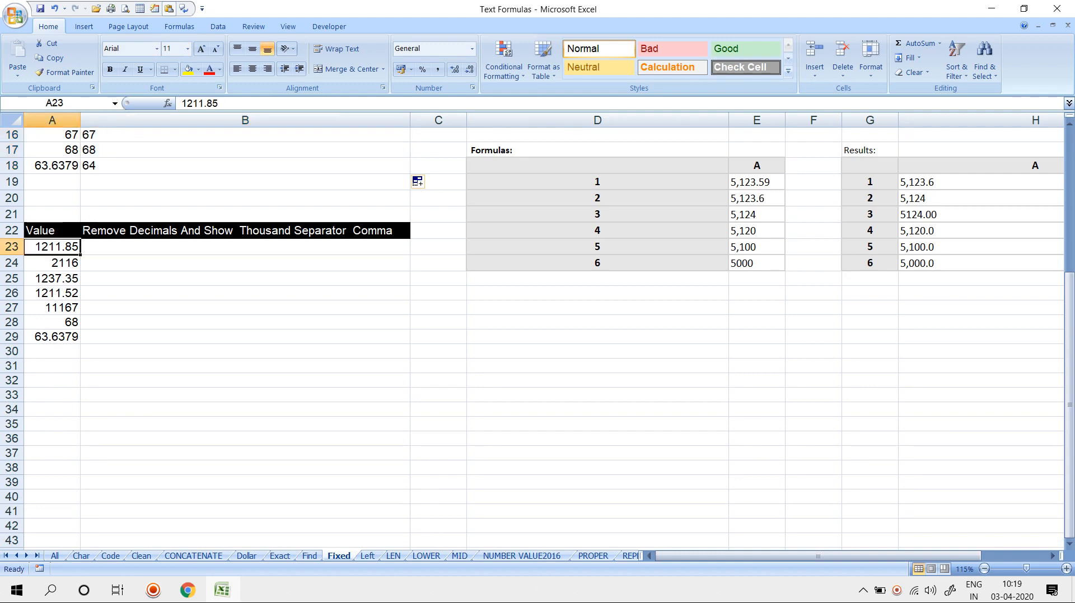
left_click(244, 246)
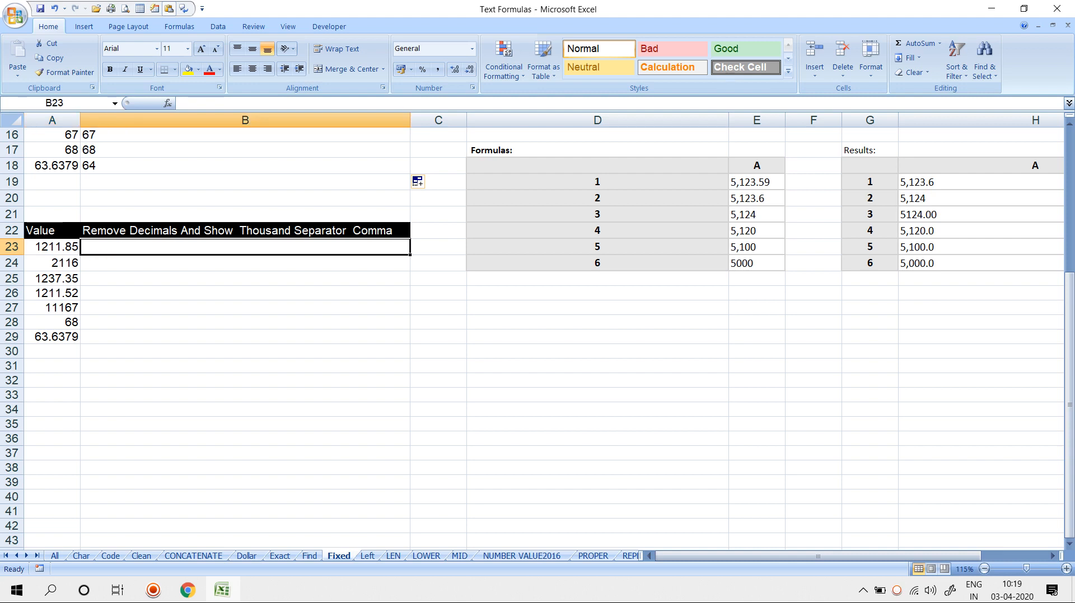
type("=")
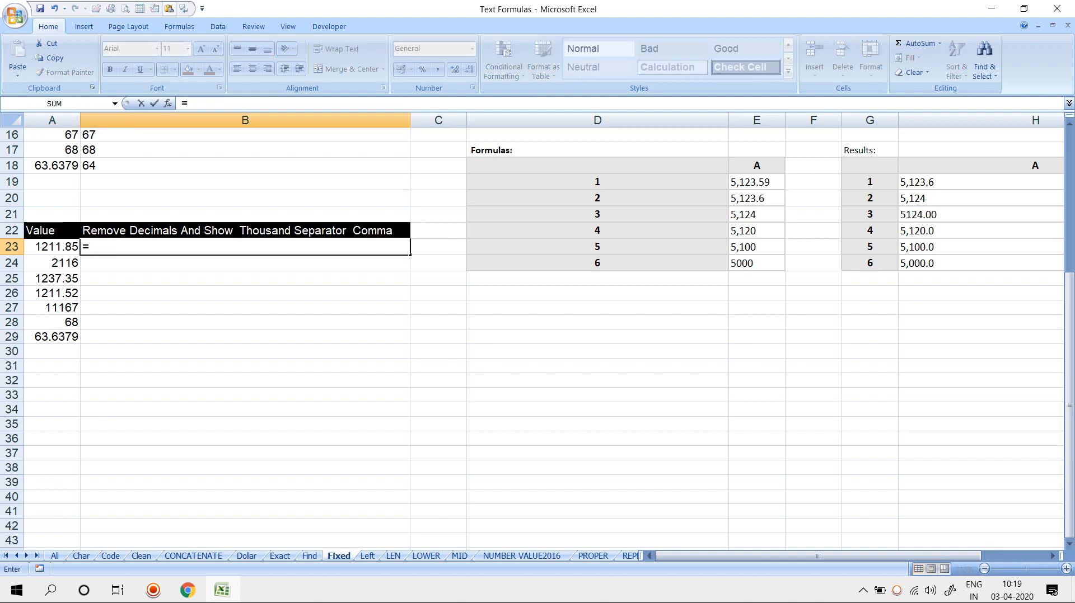
type("fix")
key("Tab")
key("Left")
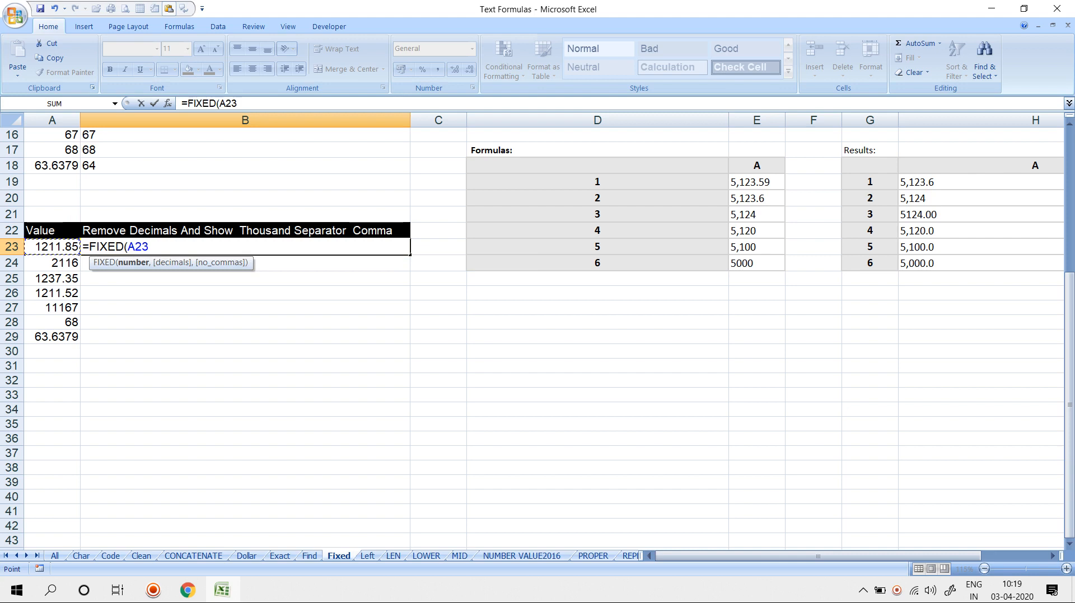
type(",,")
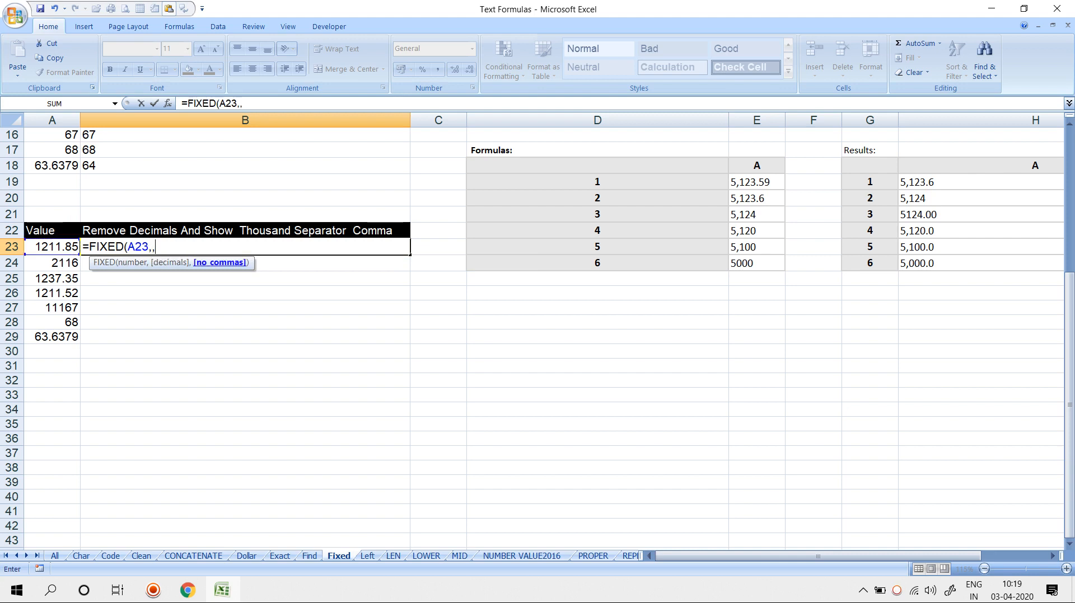
type("true")
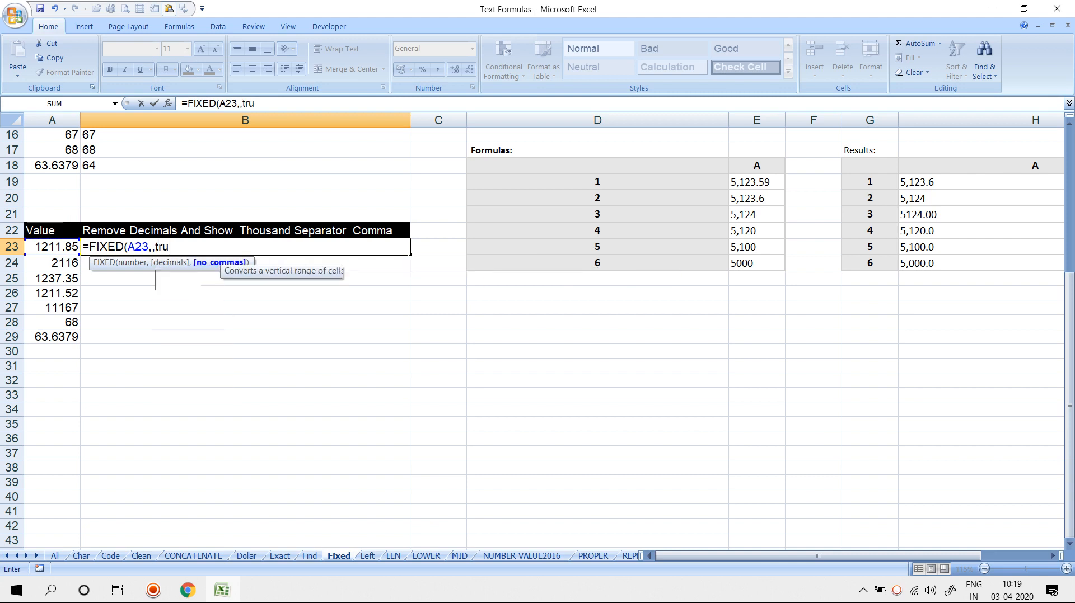
key("Return")
key("Up")
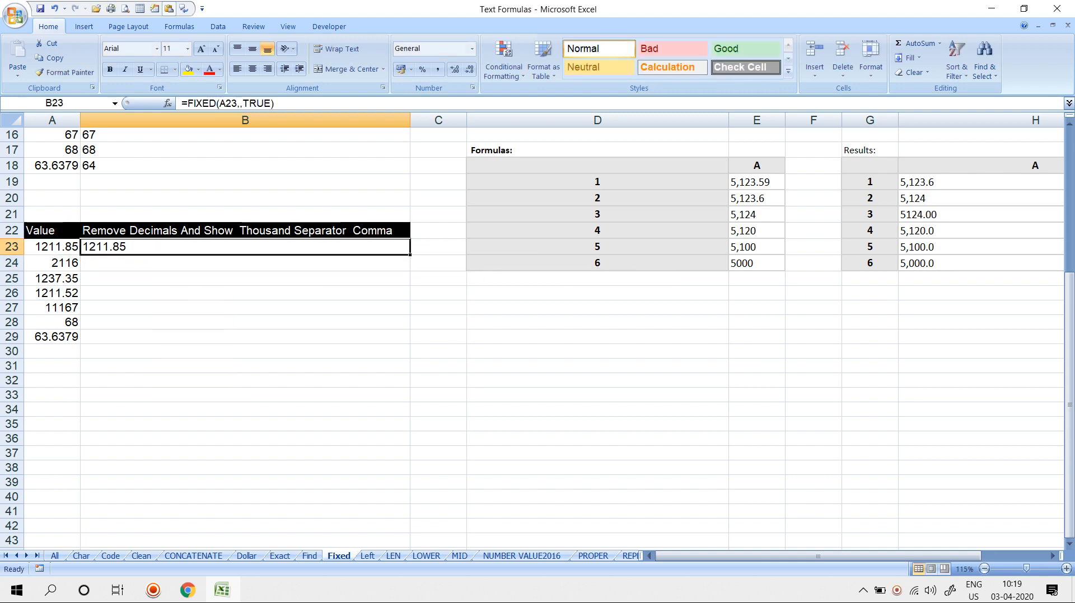
Change the no_commas argument of the B23 formula to FALSE and fill the formula down to B29
key("F2")
key("BackSpace")
key("BackSpace")
key("BackSpace")
key("BackSpace")
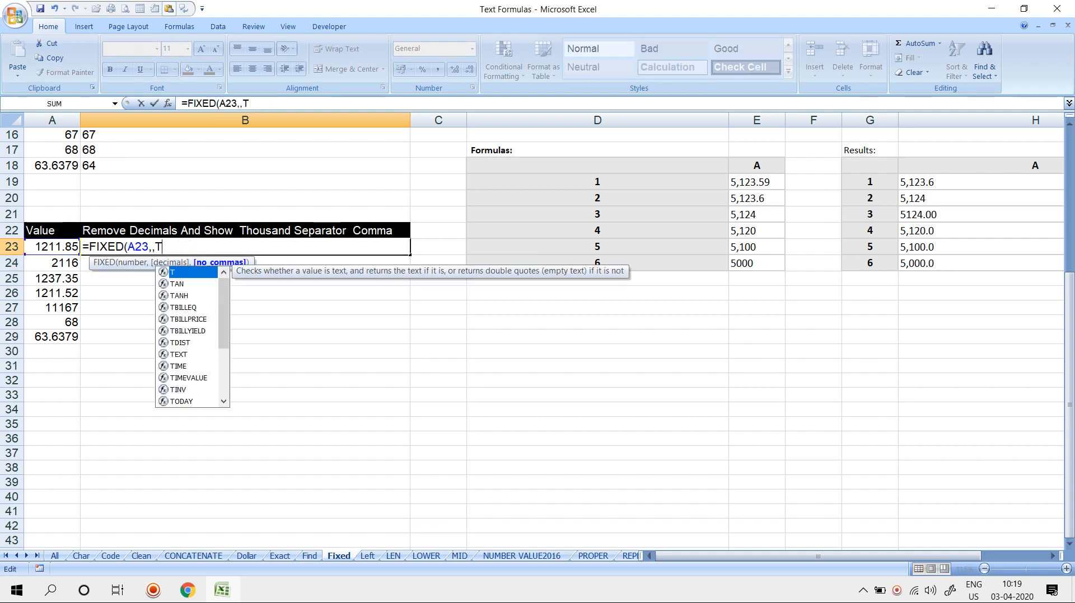
key("BackSpace")
type("fa")
key("Down")
key("Down")
key("Tab")
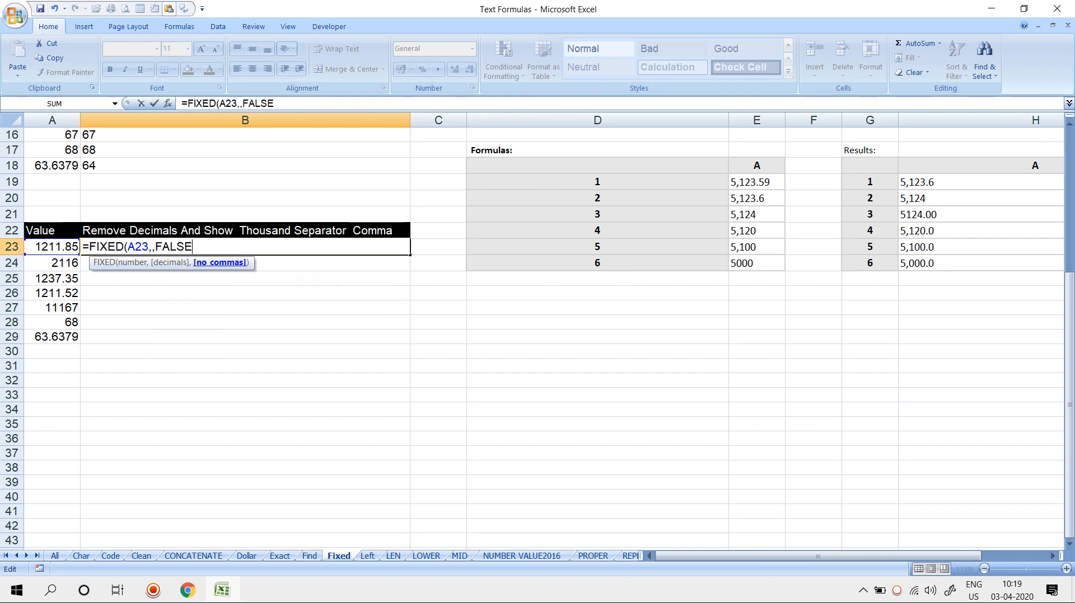
key("Return")
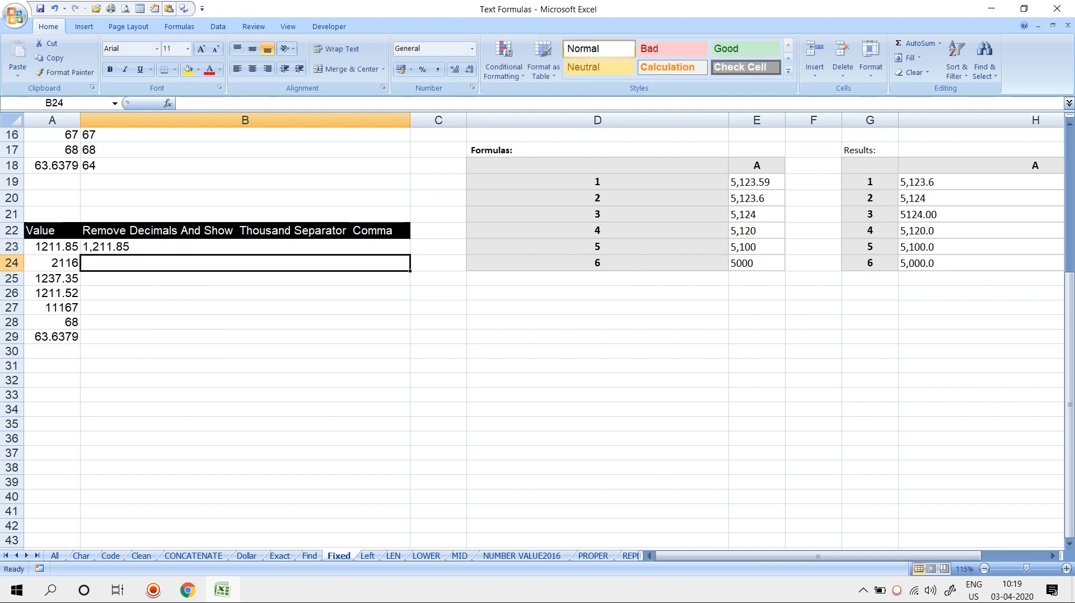
key("Up")
double_click(410, 254)
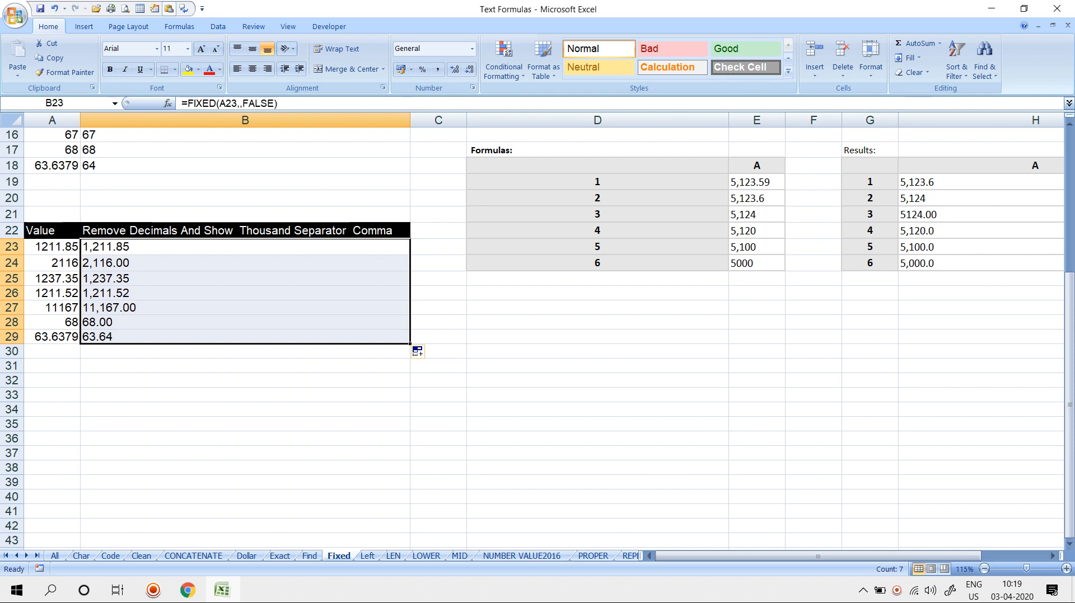
Enter the comma-separated sample numbers 1,000, 10,000 and 1,00,000 in D31:D33
left_click(597, 366)
type("1,000")
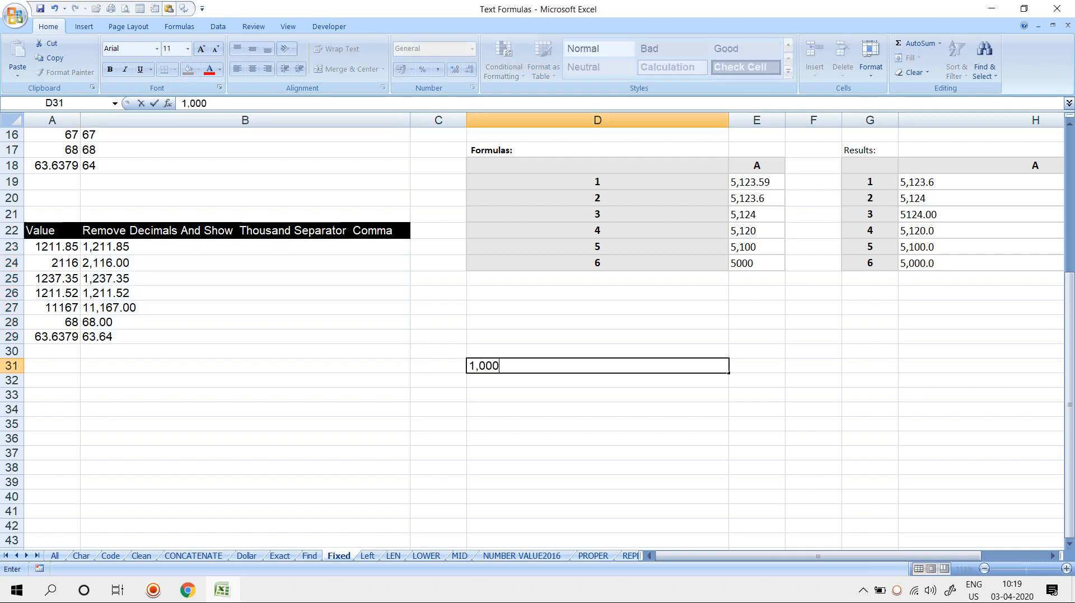
key("Return")
type("1,00,000")
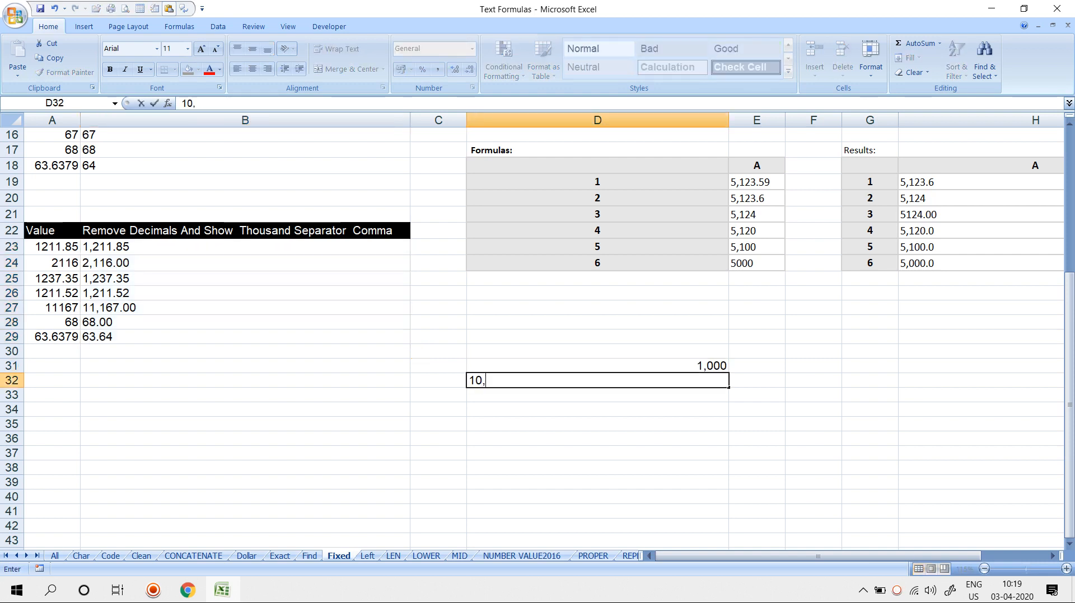
key("Return")
key("Up")
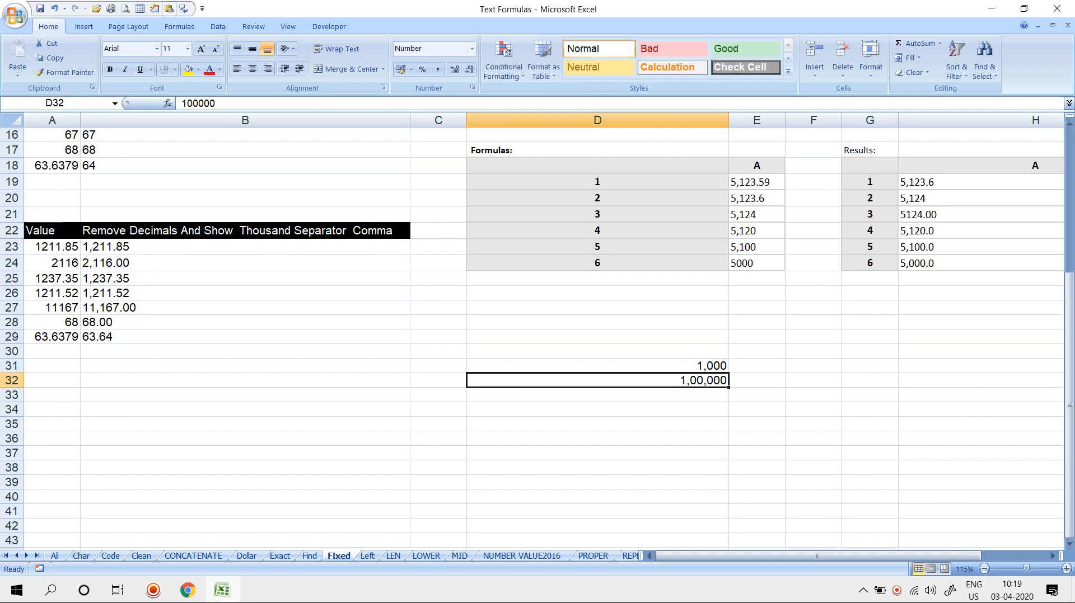
key("F2")
key("BackSpace")
key("Return")
type("1,00,000")
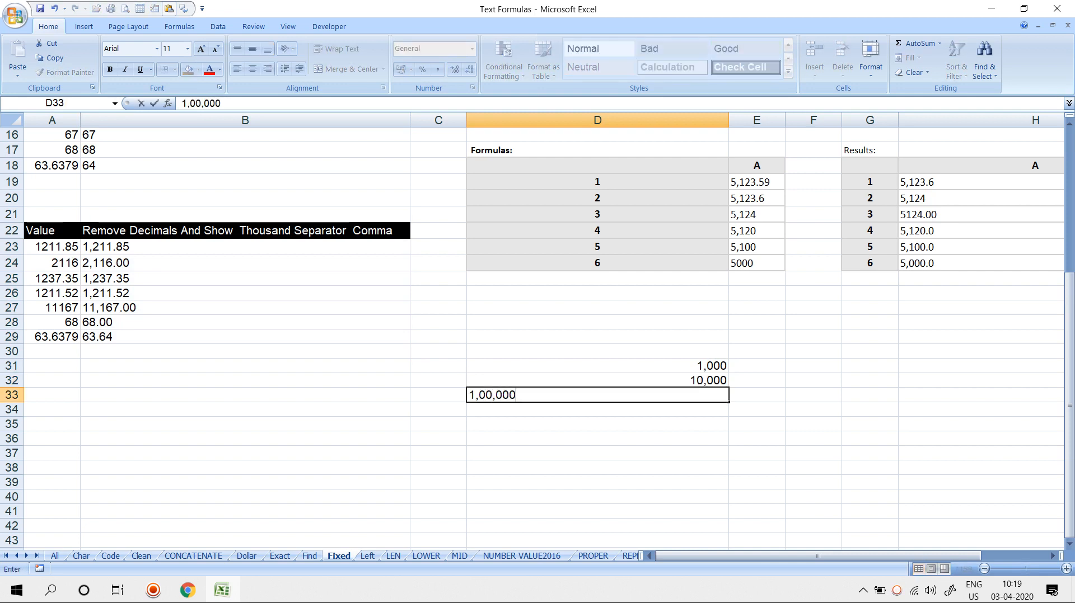
key("Return")
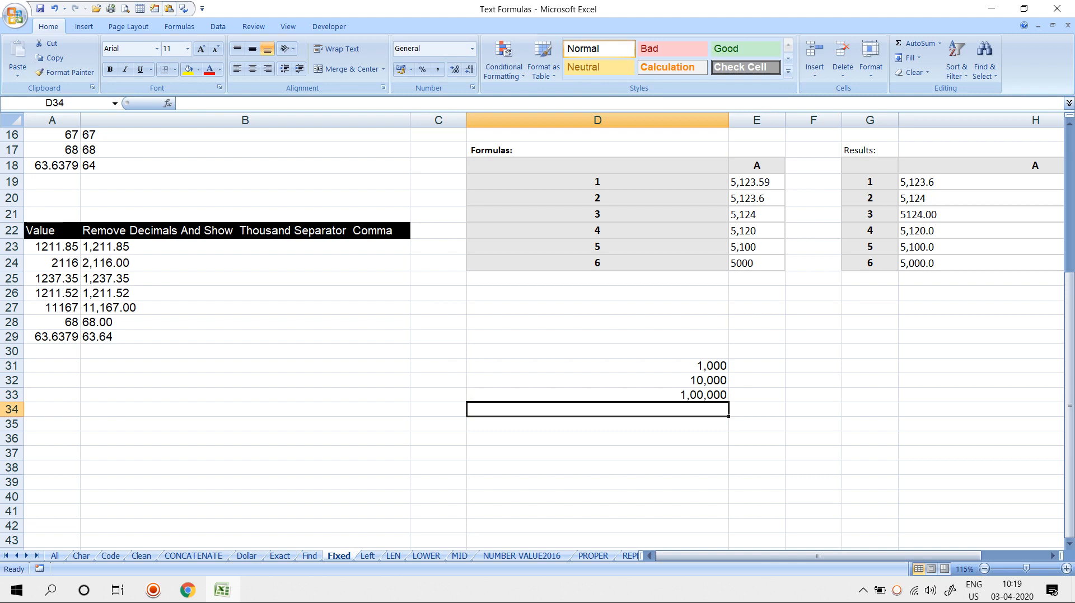
Replace the values in A23:A27 with 1000, 10000, 100000, 1000000 and 10000000
left_click(52, 247)
type("1000")
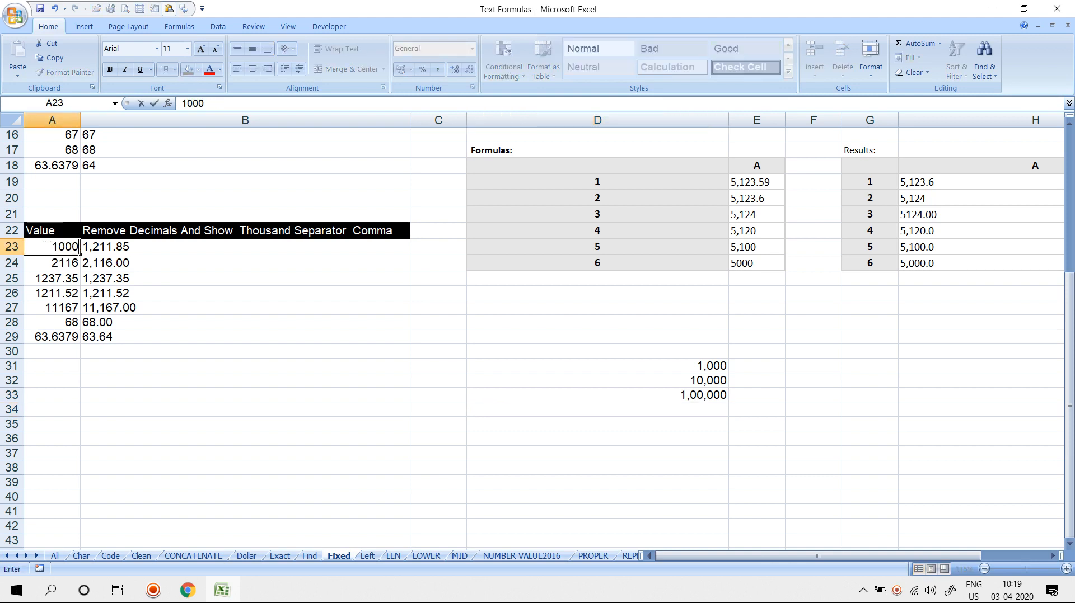
key("Return")
type("10000")
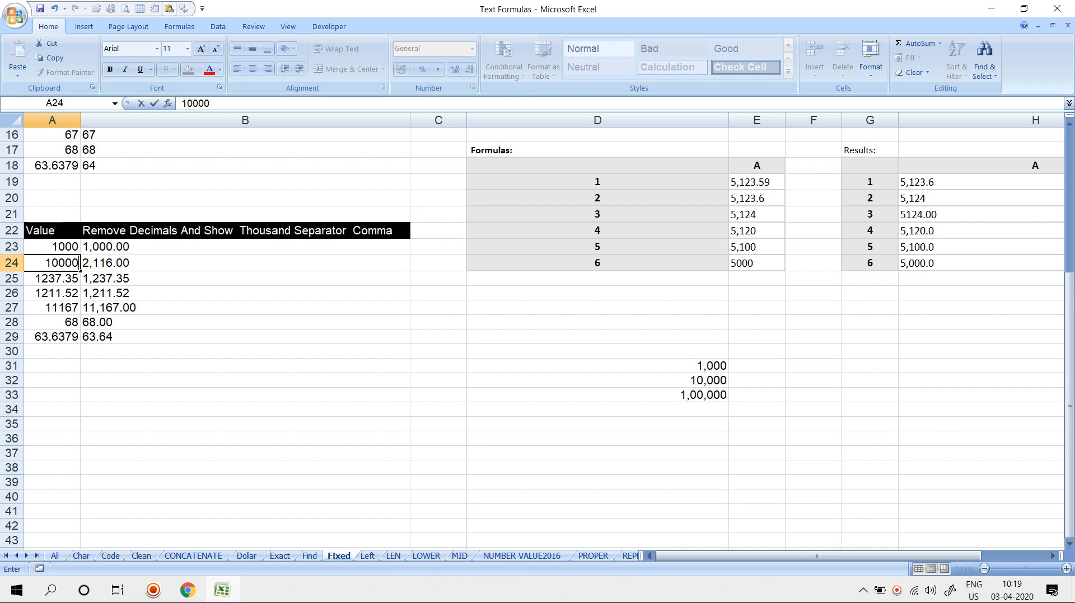
key("Return")
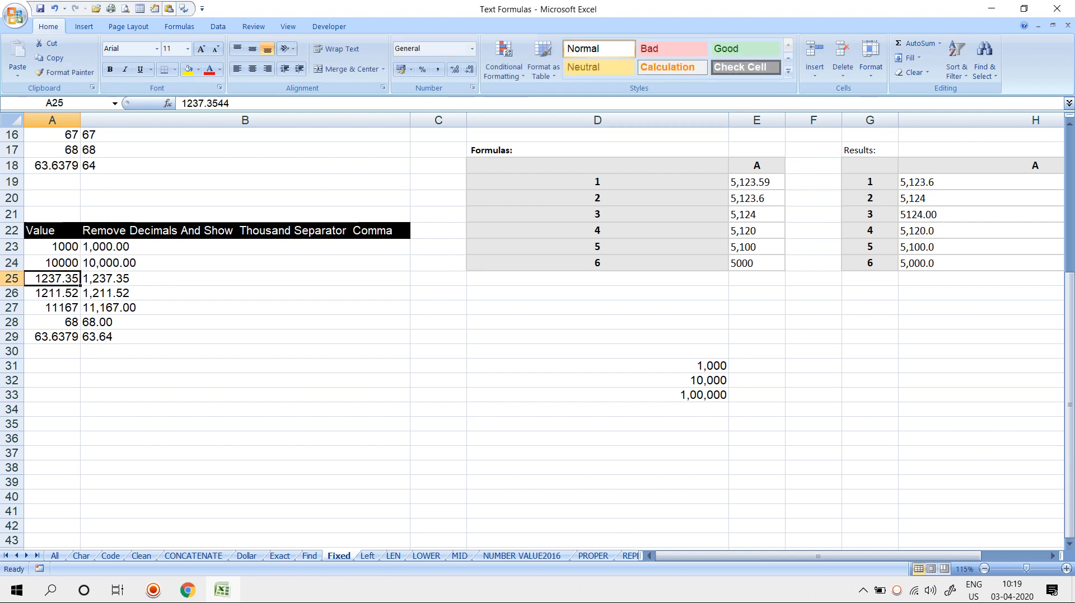
type("100000")
key("Return")
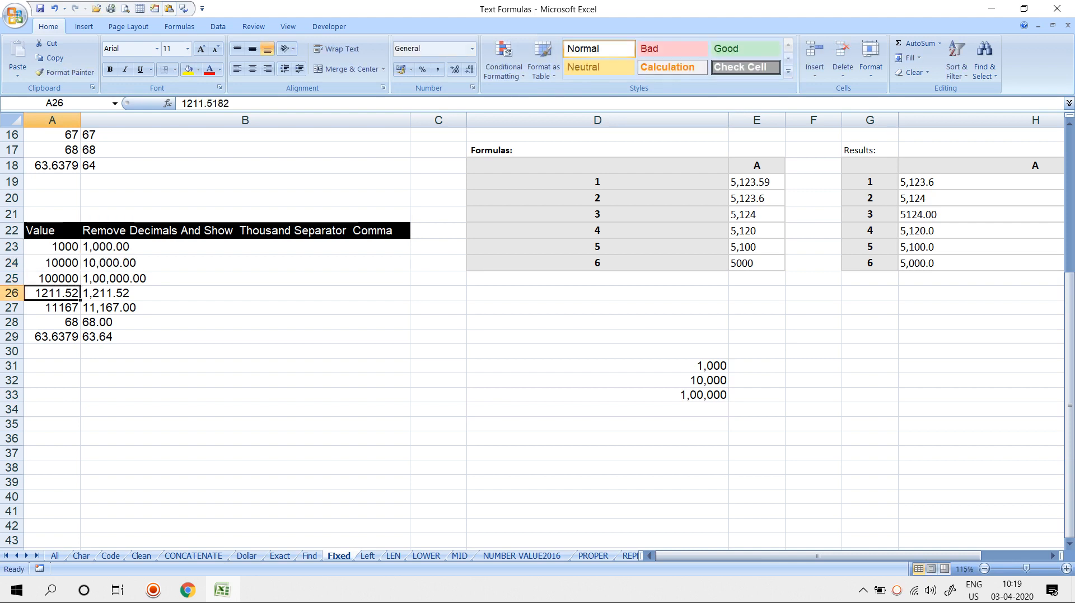
type("1000000")
key("Return")
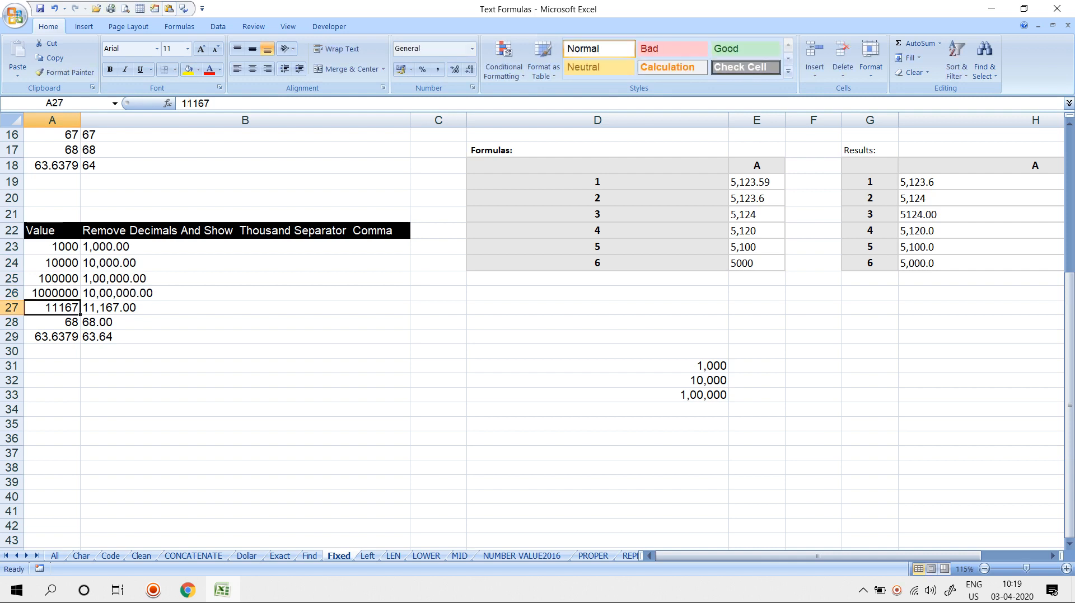
type("10000000")
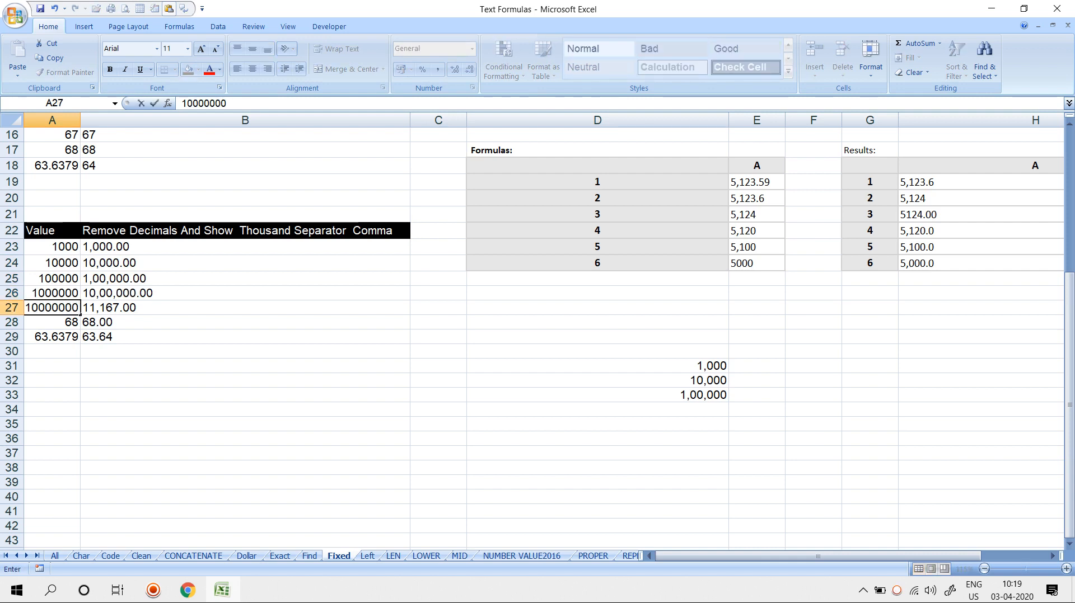
key("Return")
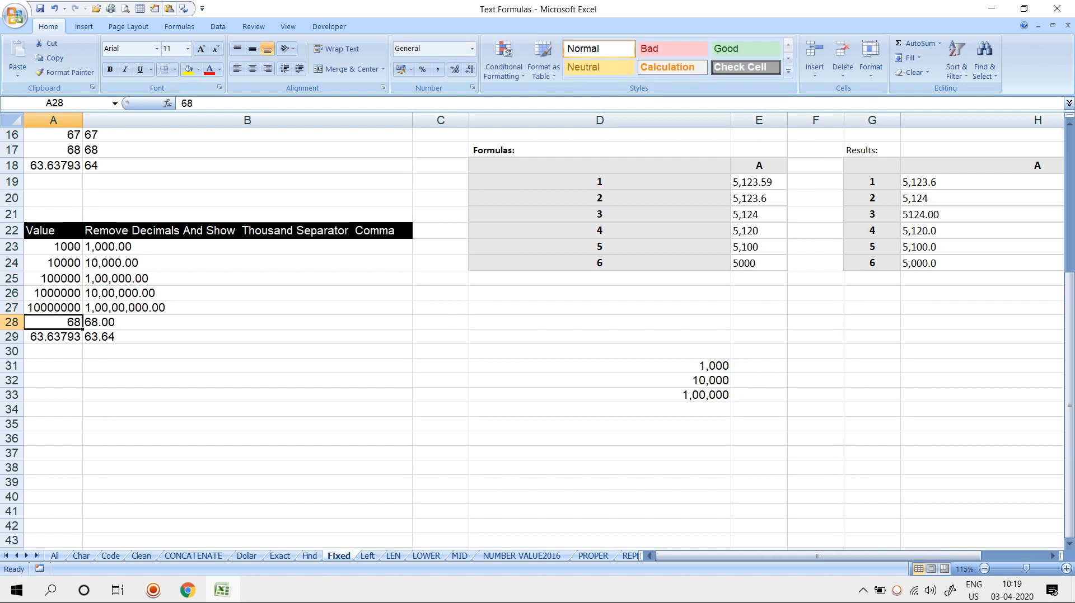
Clear the contents of cells A28:B30 below the thousand-separator table
key("shift+Right")
key("shift+Down")
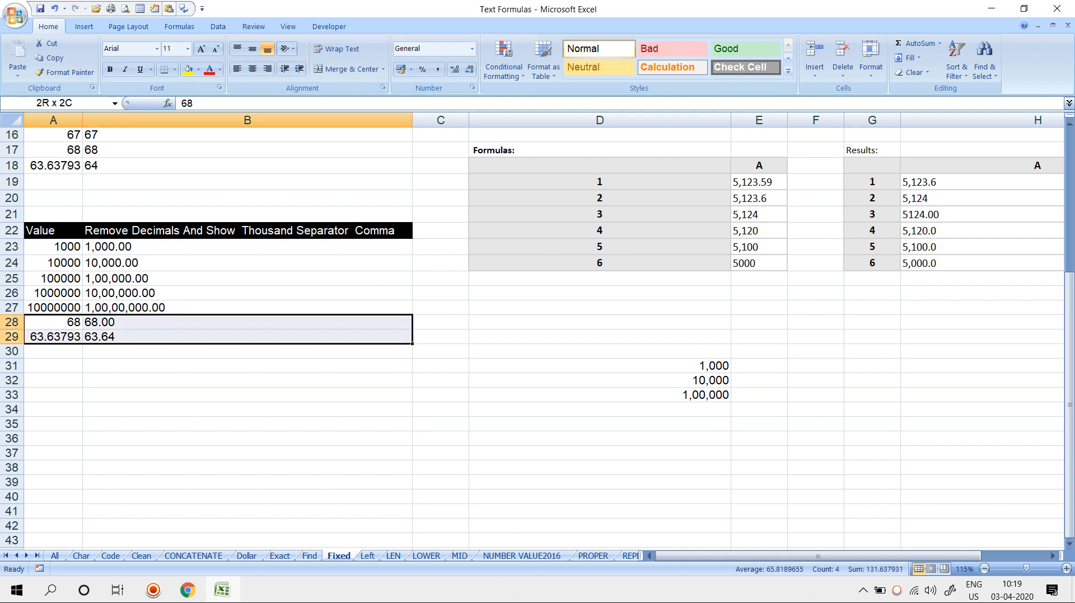
key("shift+Down")
key("Delete")
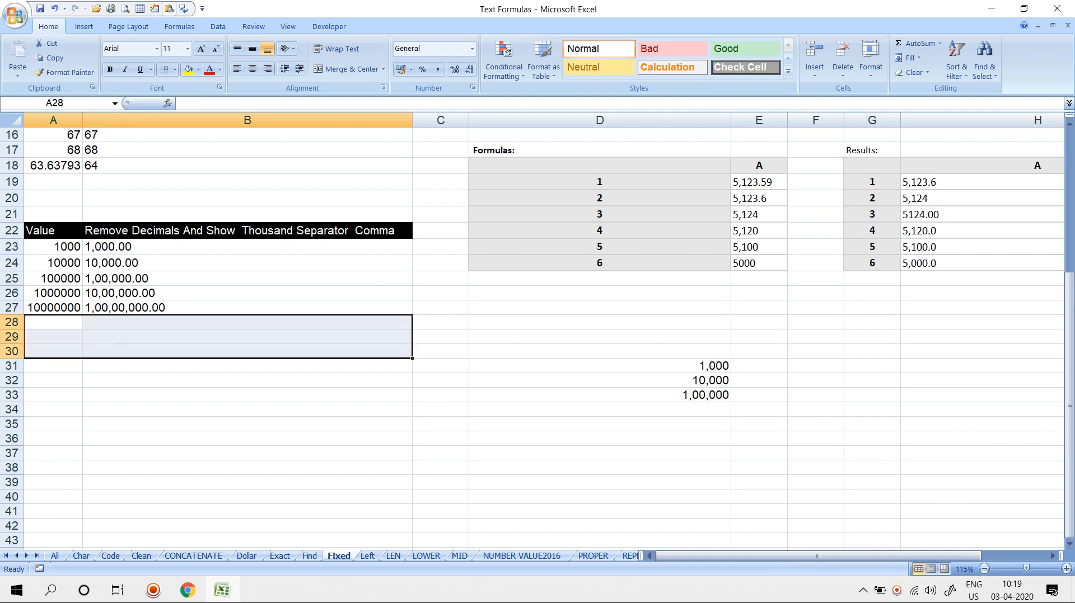
left_click(247, 351)
Switch to the Left worksheet and select the first name in cell A2
key("ctrl+Page_Down")
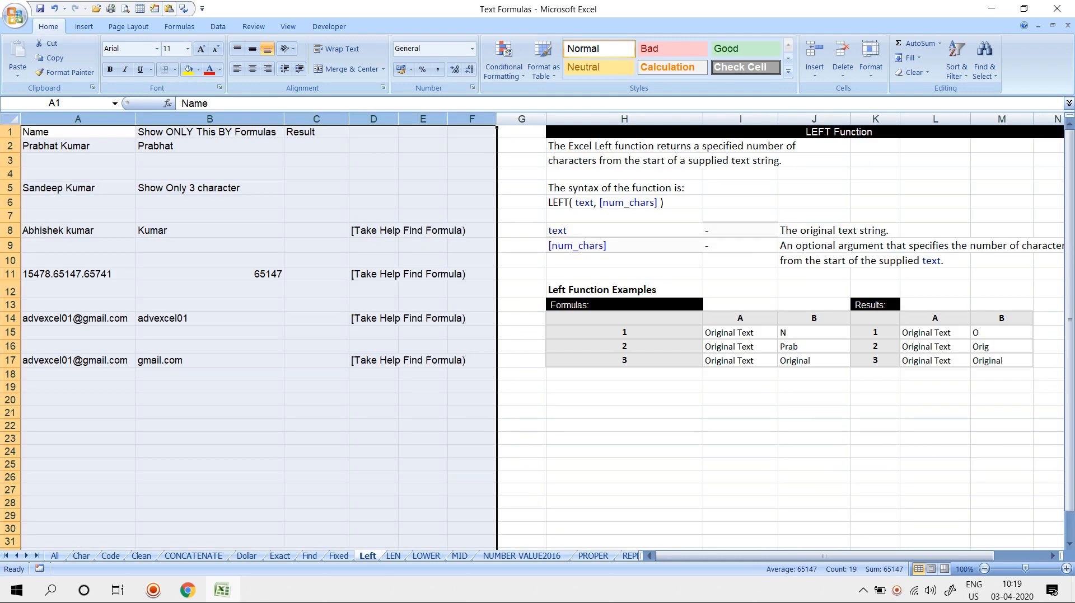
left_click(210, 361, "ctrl")
left_click(209, 231)
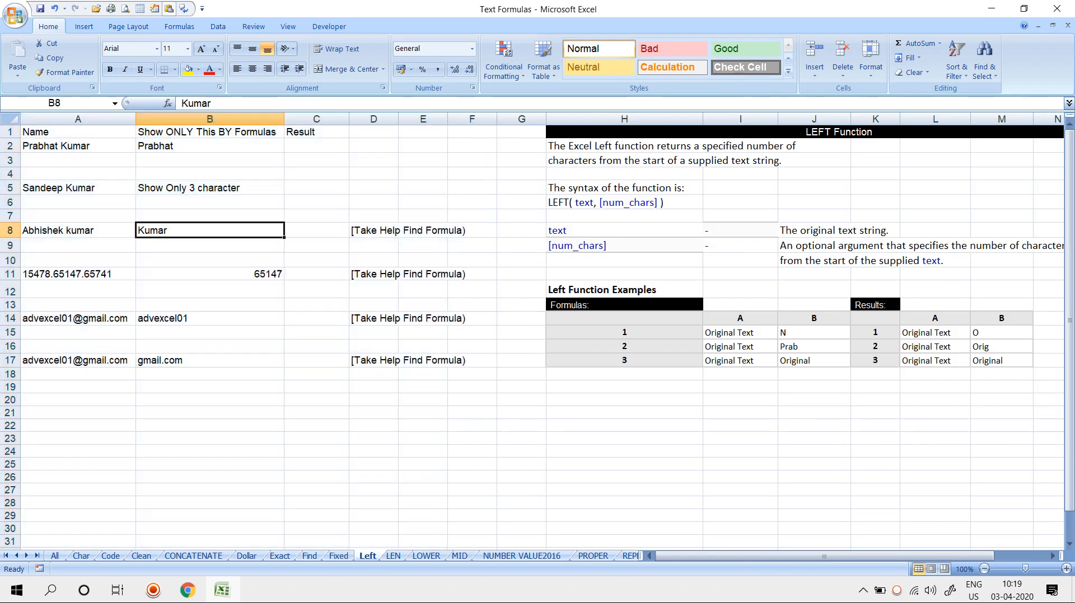
scroll(210, 231, "up", 1)
left_click(232, 200)
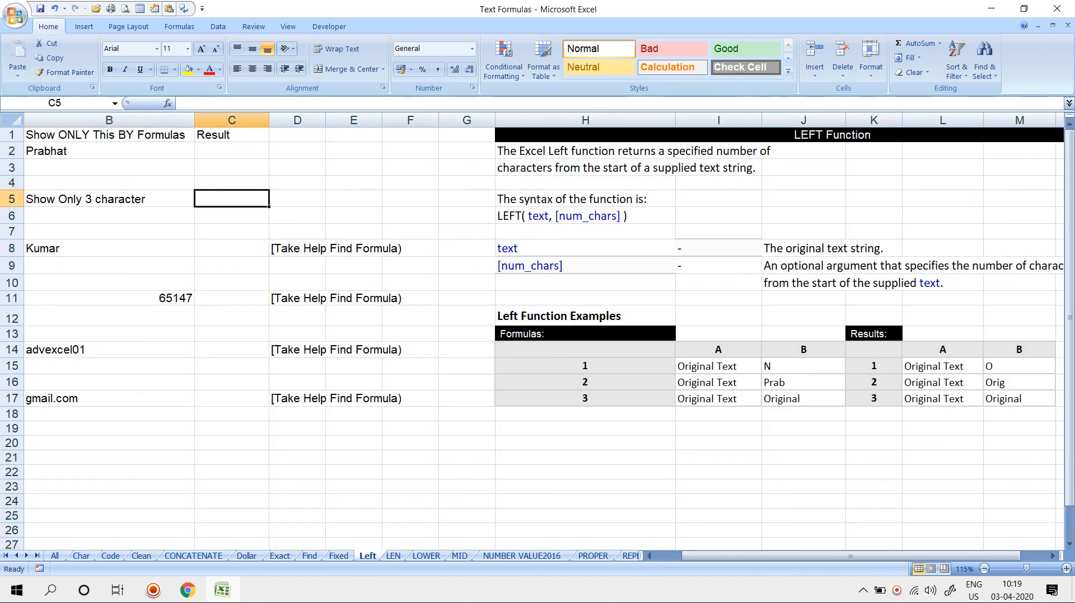
key("Down")
key("Left")
key("Left")
key("Up")
key("Up")
key("Up")
key("Up")
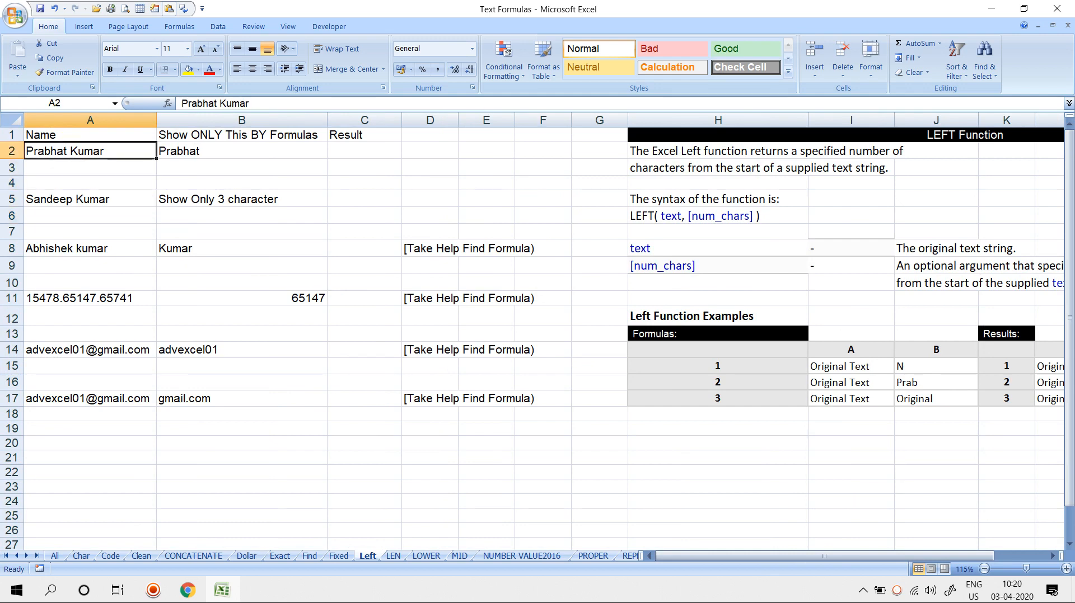
Enter the formula =LEFT(A2,7) in cell C2 to extract the first name
key("Right")
key("Right")
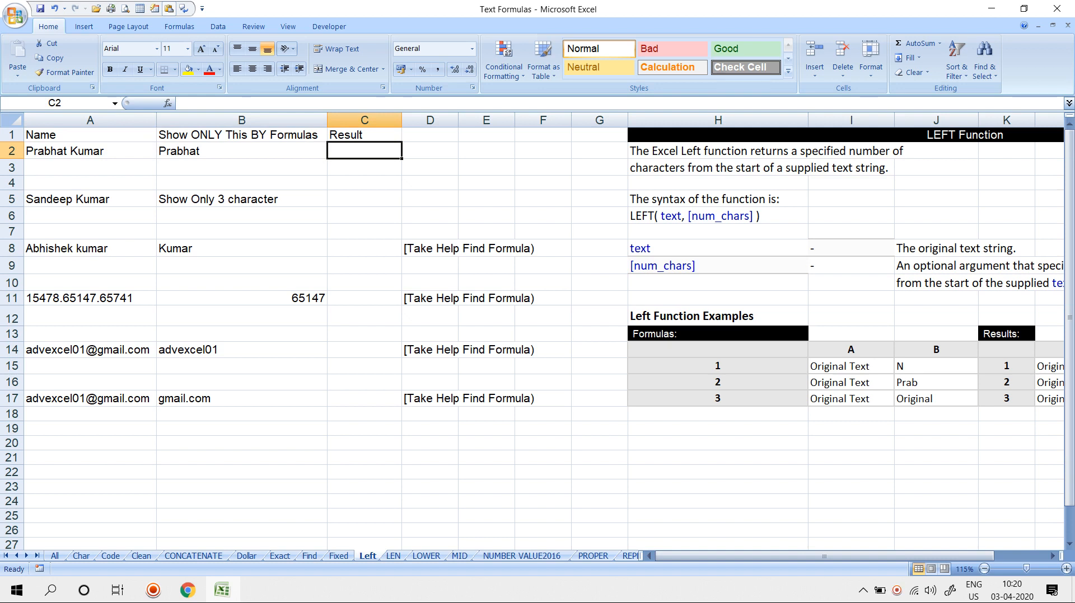
type("=LEFT(")
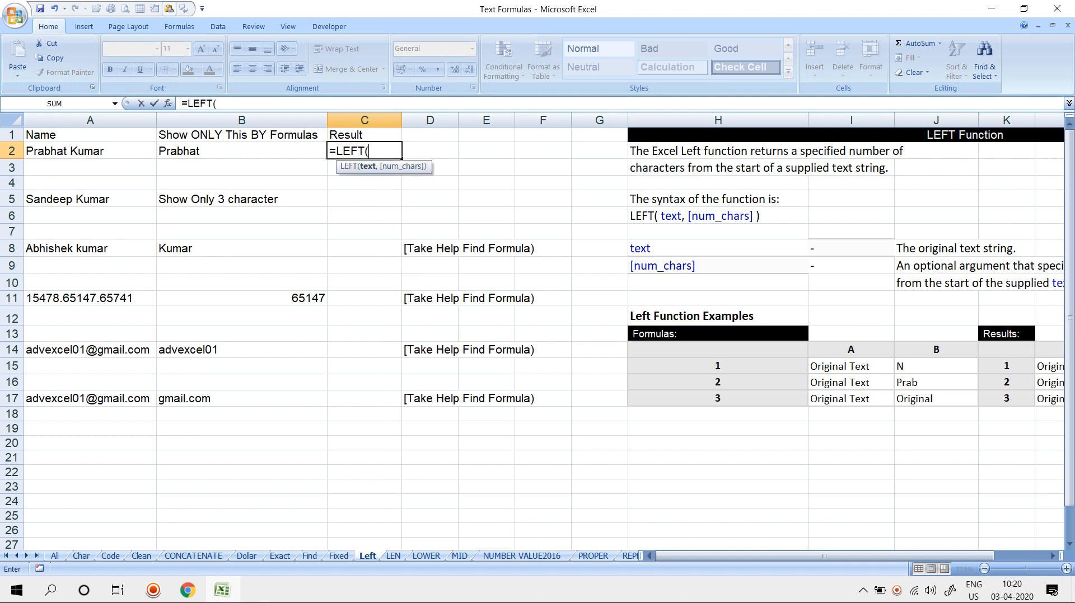
key("Left")
key("Left")
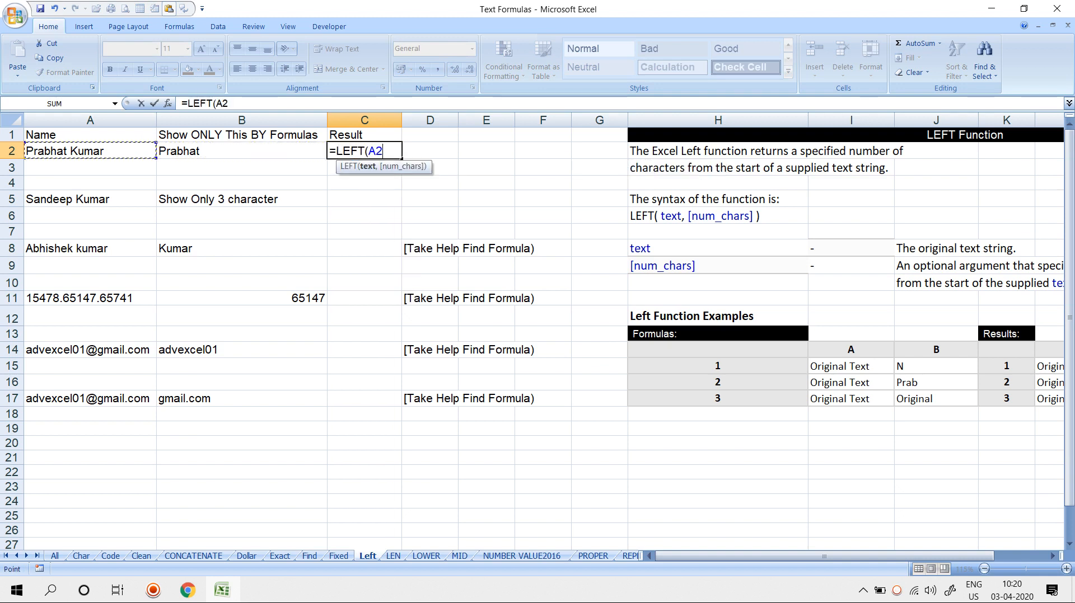
type(",7")
key("Return")
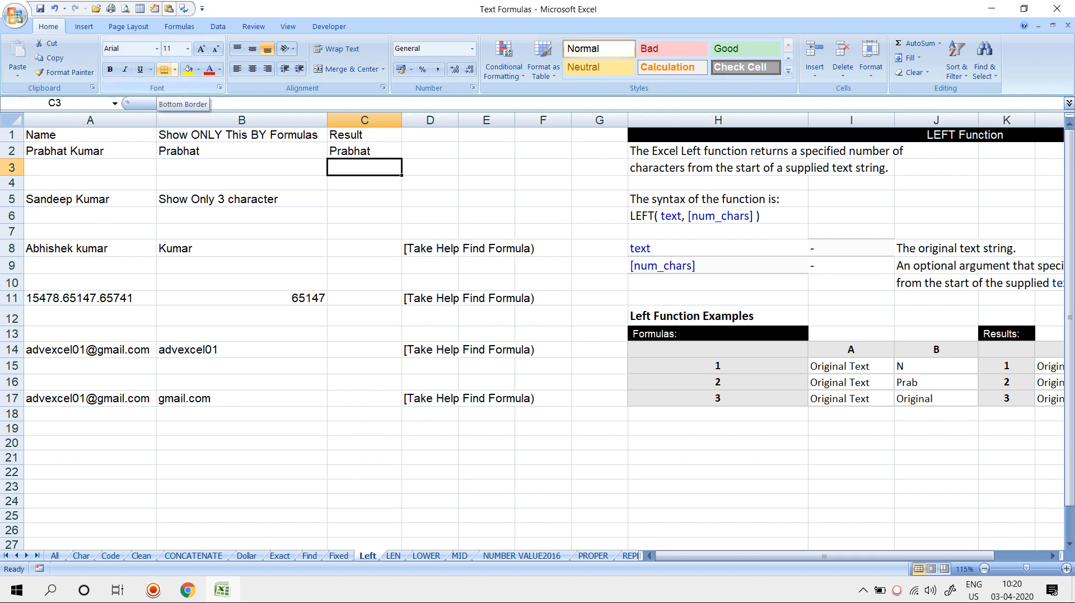
key("Left")
key("Left")
key("Up")
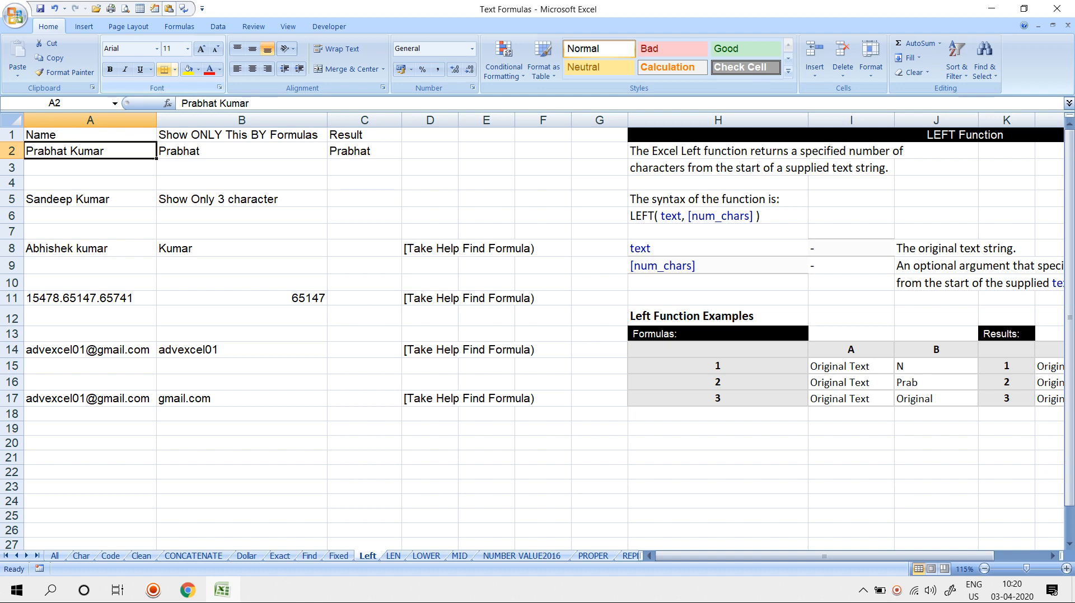
key("Right")
key("Right")
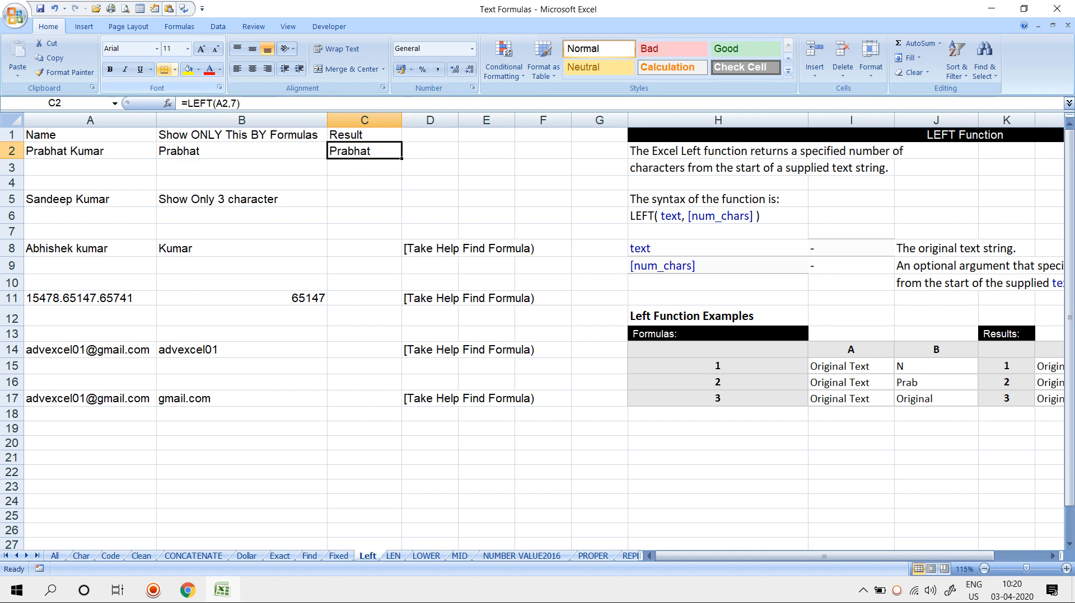
Enter the formula =FIND(" ",A2,1) in cell D2 to locate the space in the name
left_click(430, 151)
type("=fin")
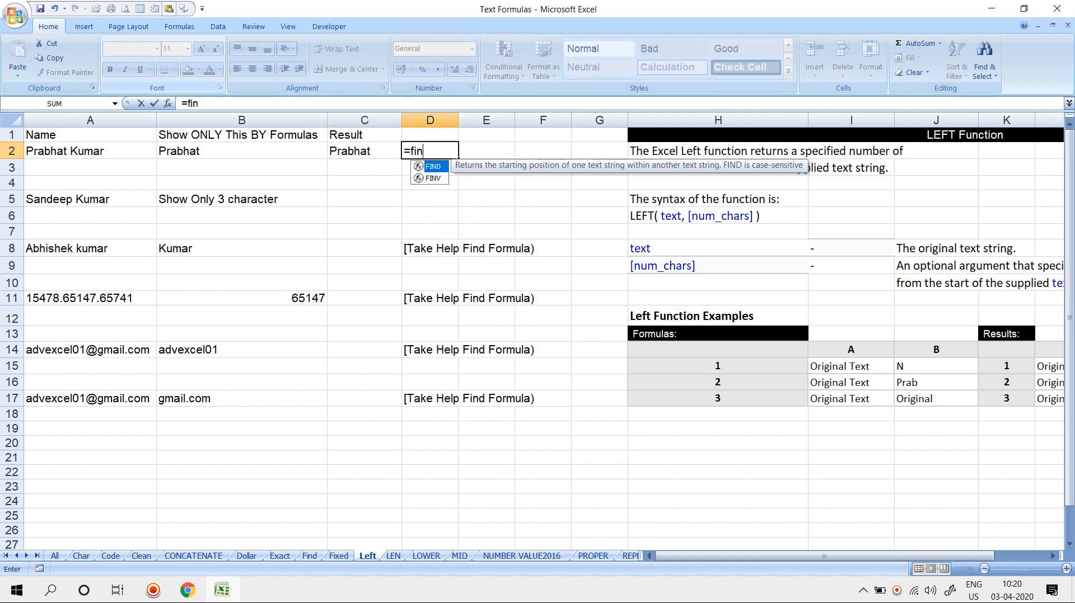
key("Tab")
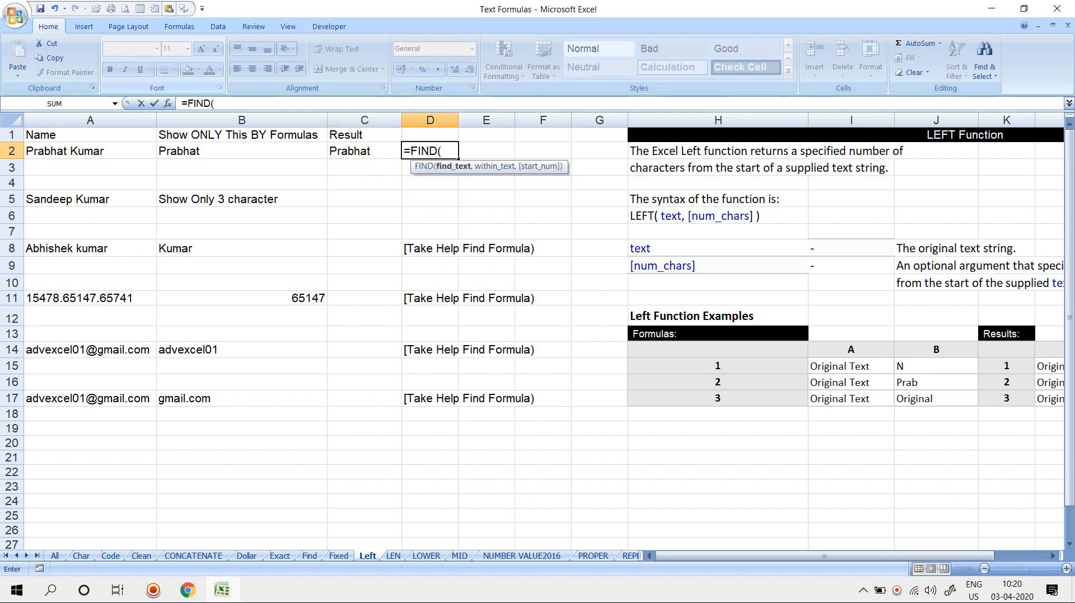
type("\" \",")
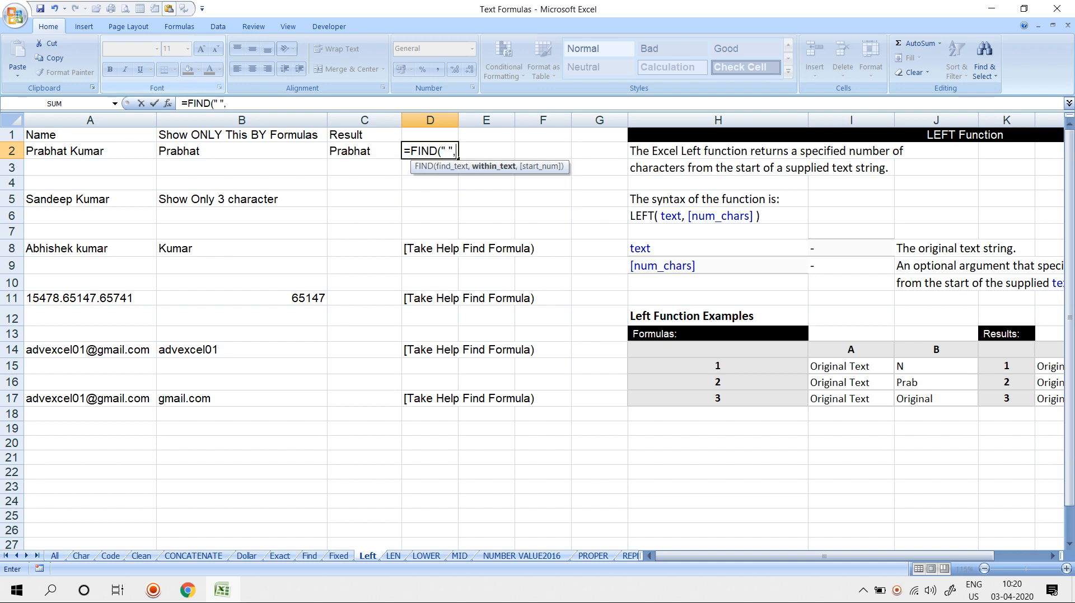
key("Left")
key("Left")
key("Left")
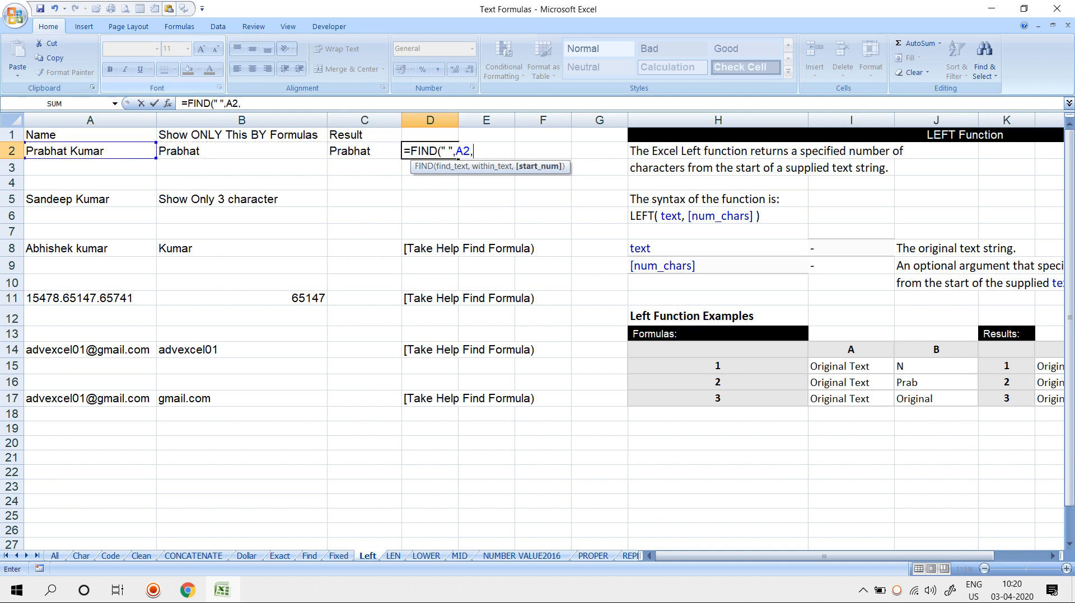
type(",1")
key("Return")
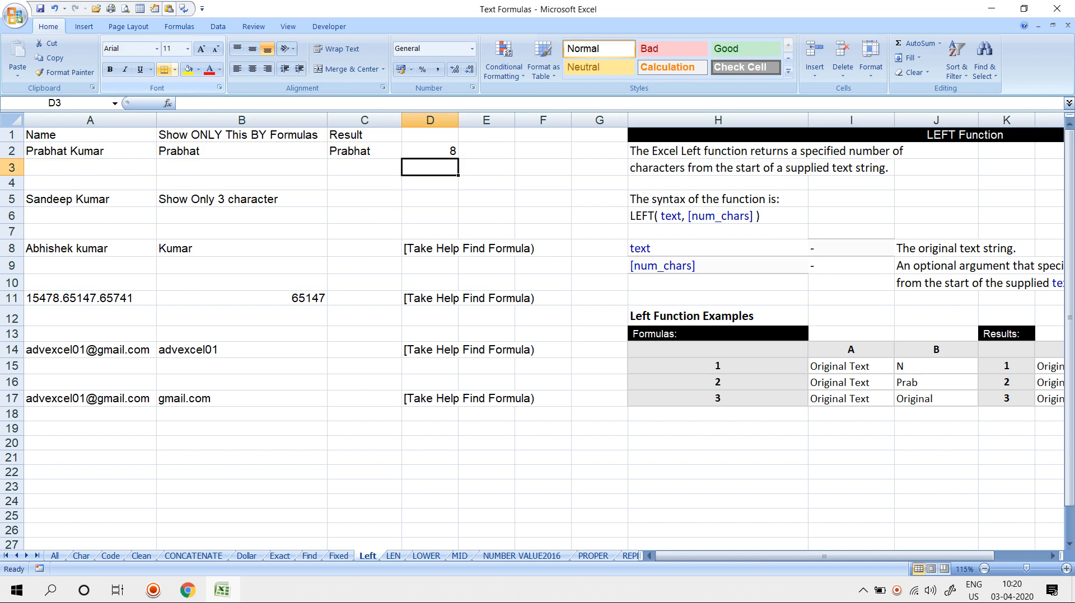
Replace the formula in cell C2 with =LEFT(A2,D2-1) and check its cell references
key("Up")
key("Left")
type("=lef")
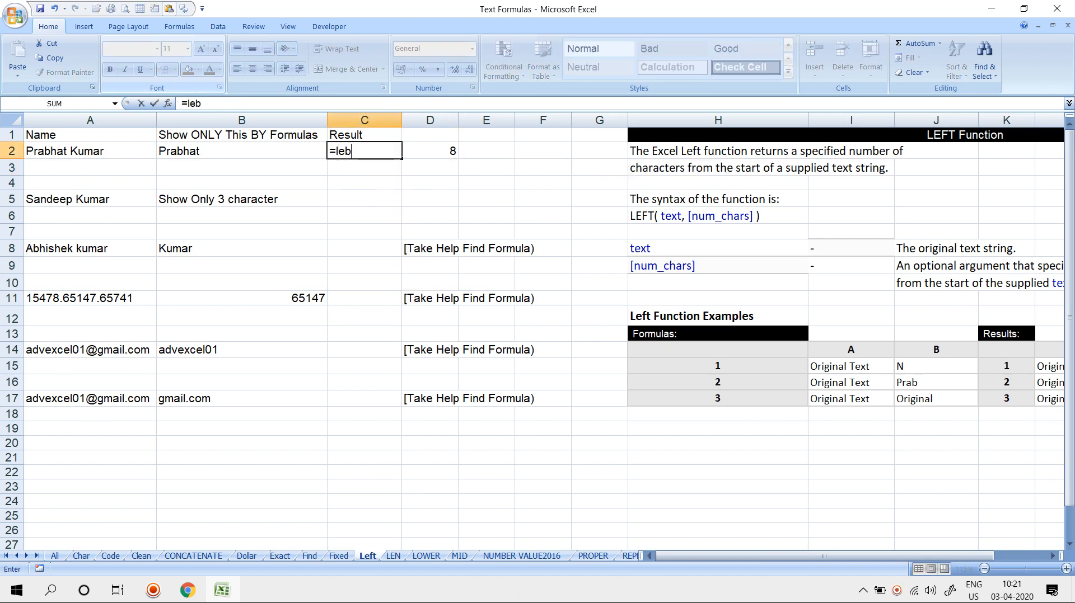
key("Tab")
key("Left")
key("Left")
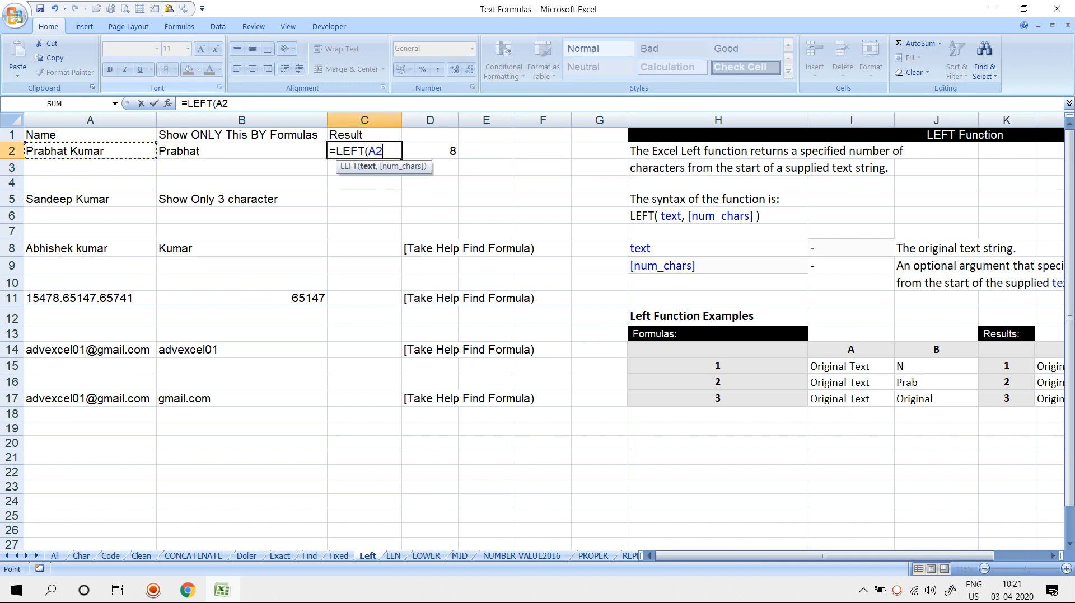
type(",")
key("Right")
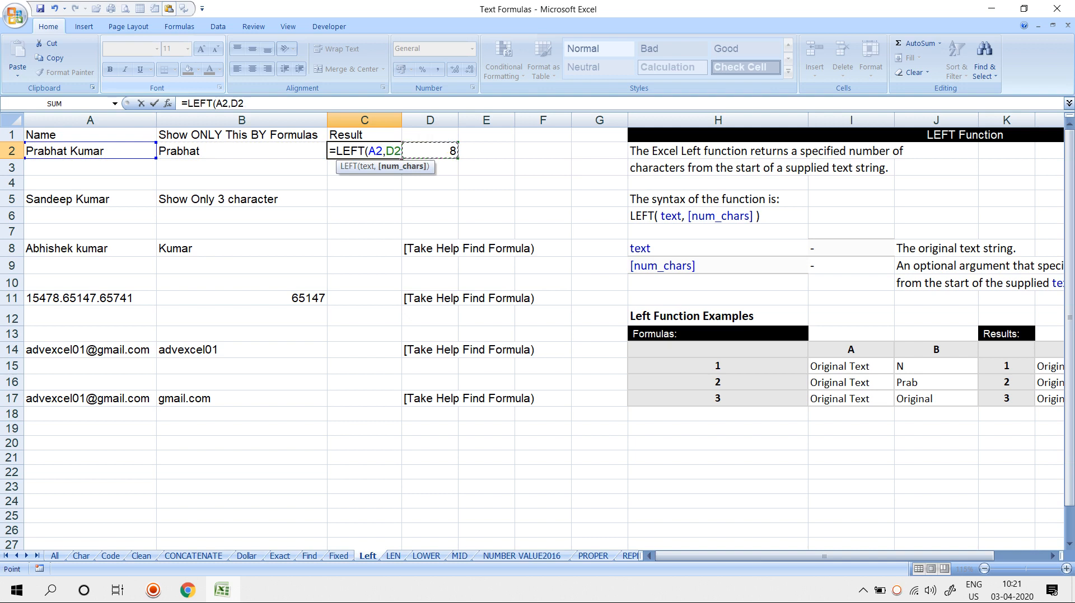
type("-1")
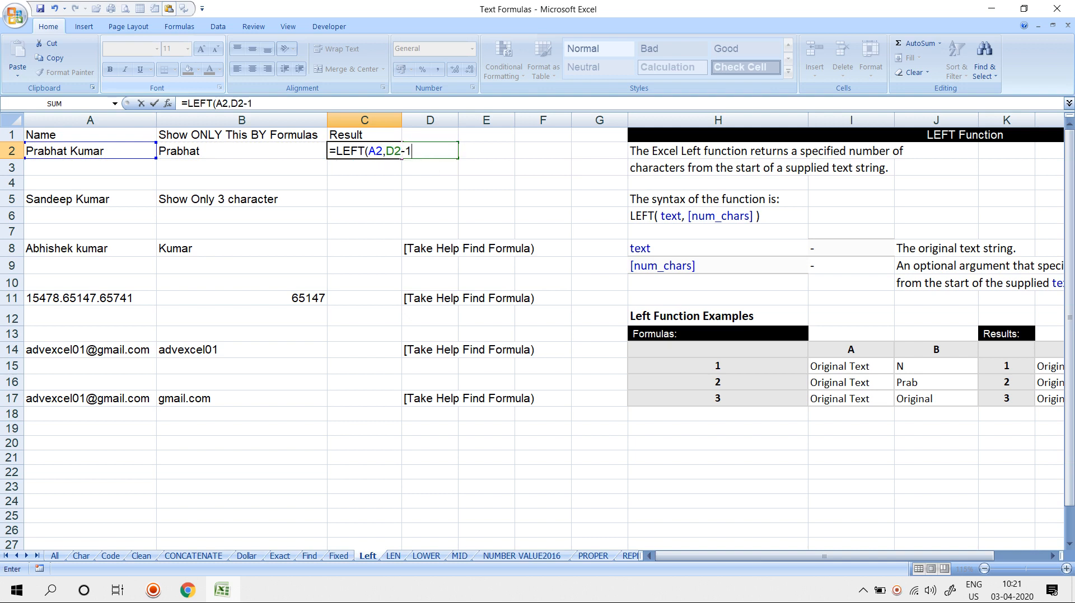
key("Return")
key("Up")
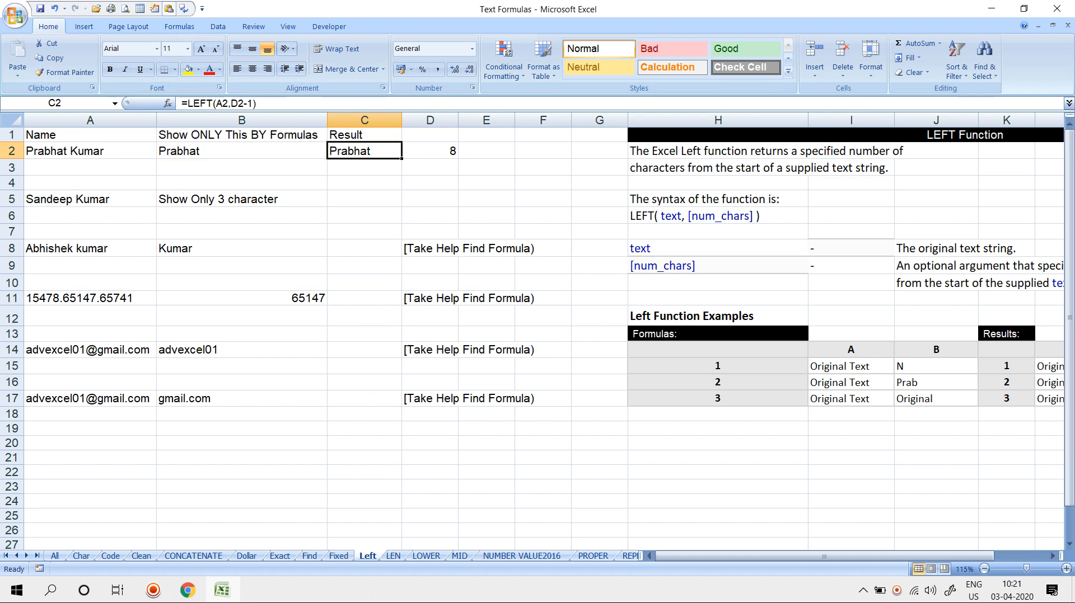
key("F2")
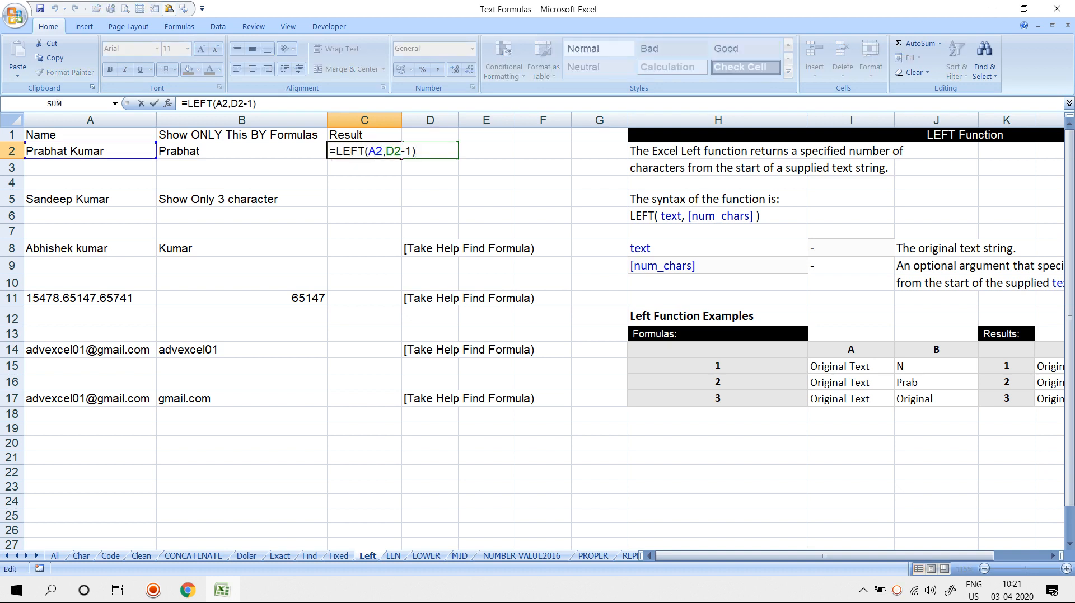
key("Escape")
Test the formula by replacing the name in A2 with a lowercase first name, then adding a surname
key("Left")
key("Left")
type("aa")
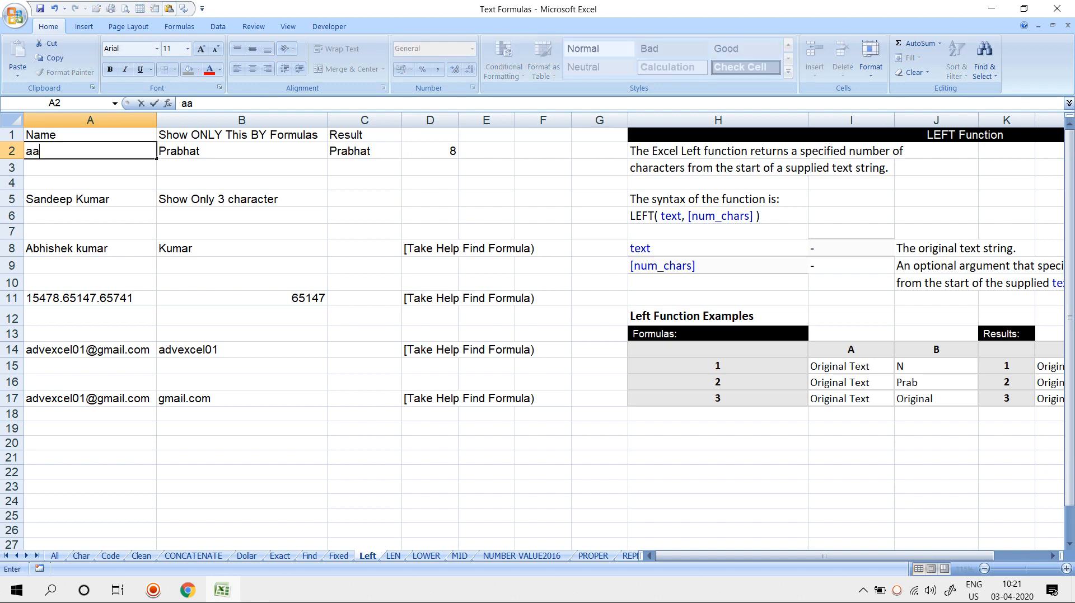
key("BackSpace")
type("aamir")
key("Return")
key("Up")
key("F2")
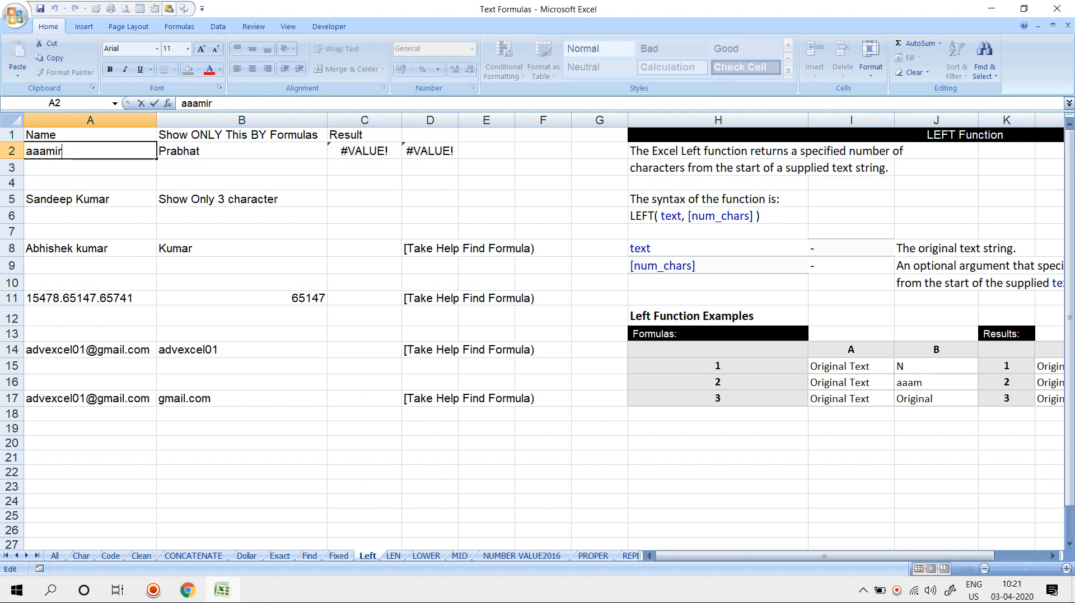
type("khan")
key("Return")
key("Up")
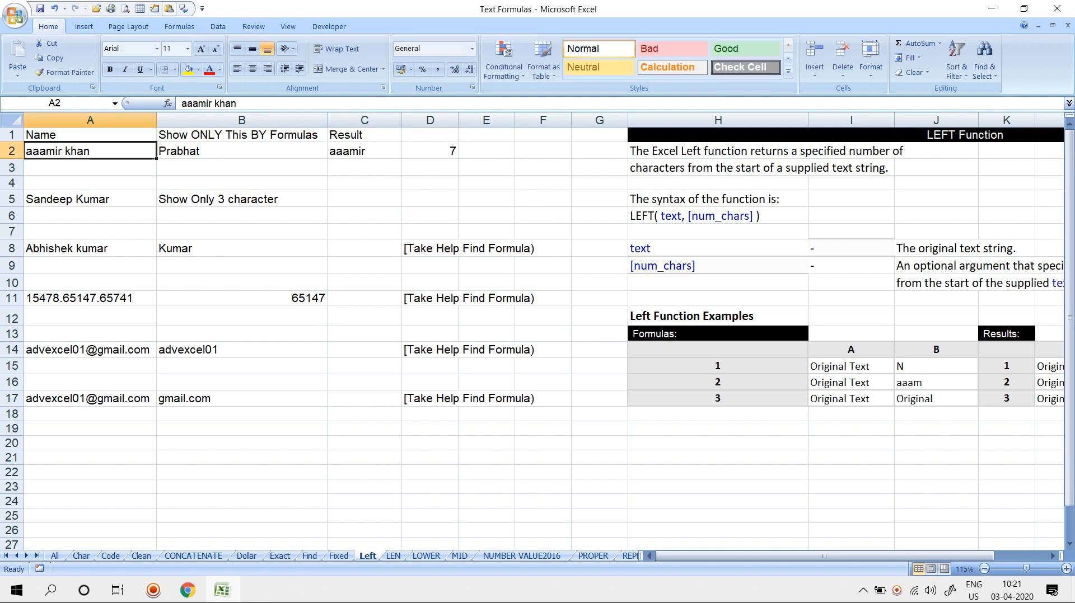
Overwrite the name in A2 with an uppercase full name that has a five-letter first name
type("KAMAL SABH")
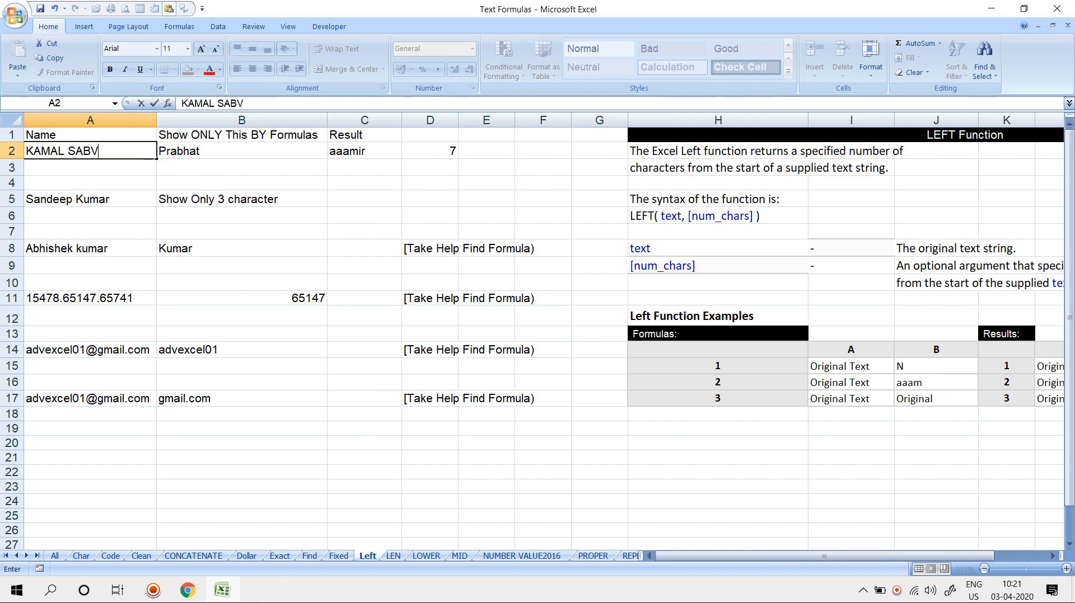
type("ARWEA")
key("BackSpace")
key("BackSpace")
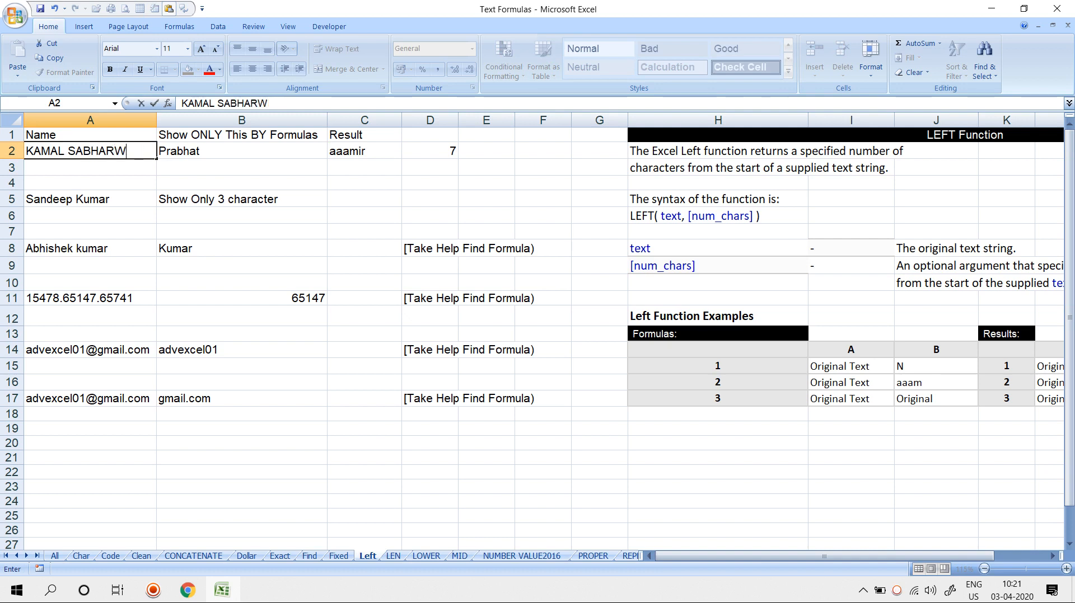
key("BackSpace")
type("A")
key("BackSpace")
type("WAL")
key("Return")
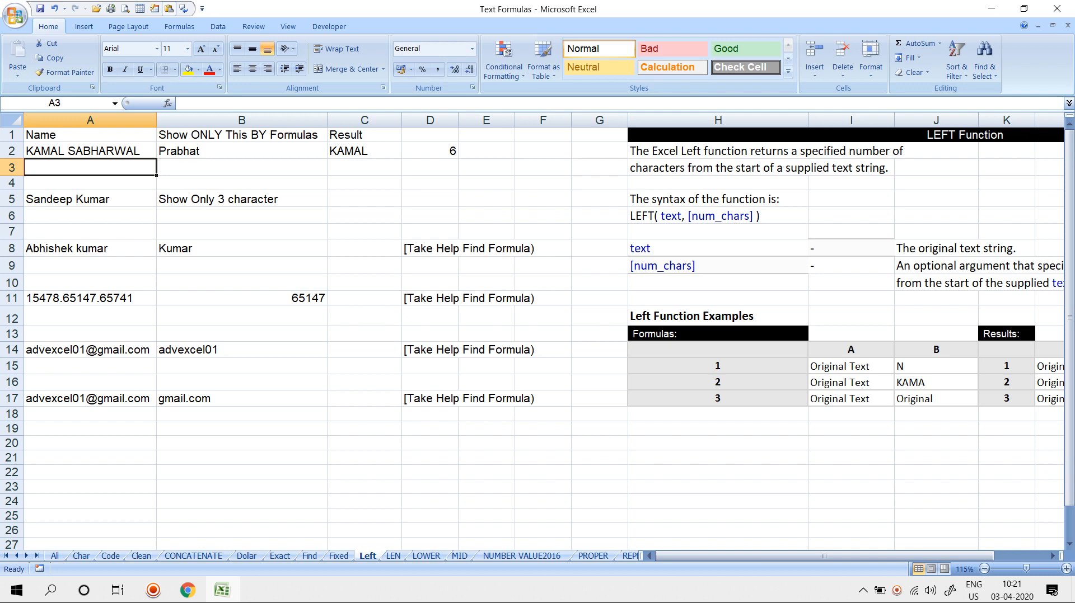
Enter a different uppercase first name and surname in cell A2 as another test
key("Up")
type("MEHAK")
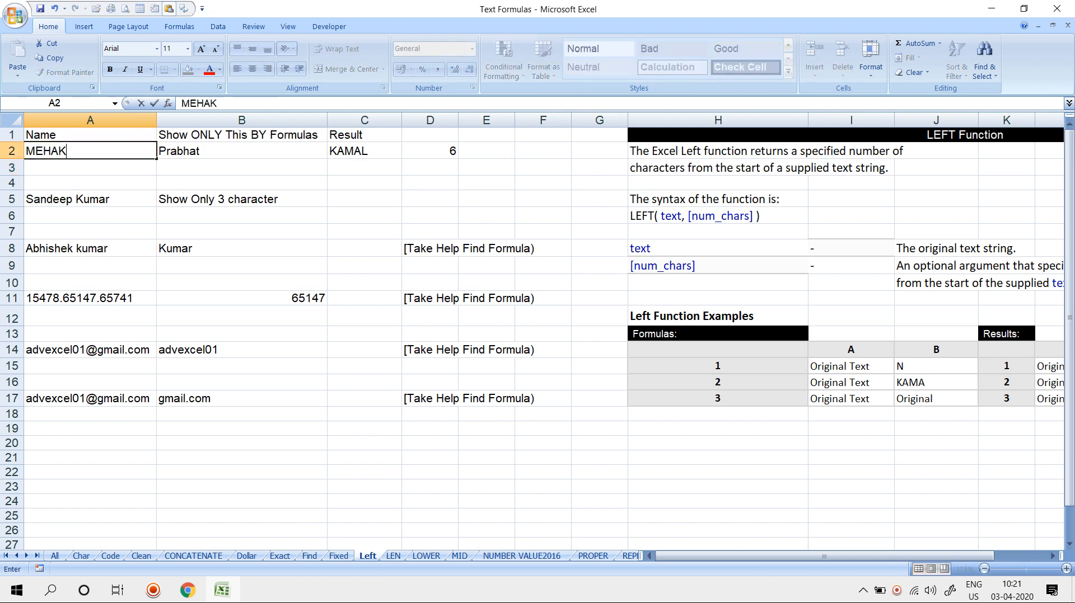
type(" GUTPA")
key("Return")
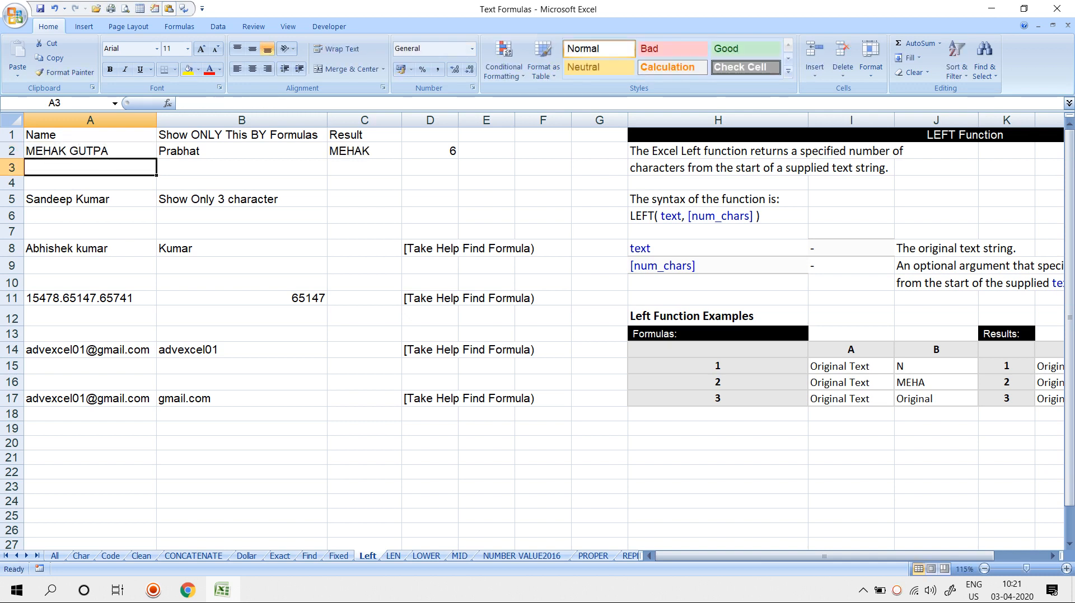
Copy the FIND(" ",A2,1) expression from the D2 formula without its equals sign
key("Up")
key("Right")
key("Right")
key("Right")
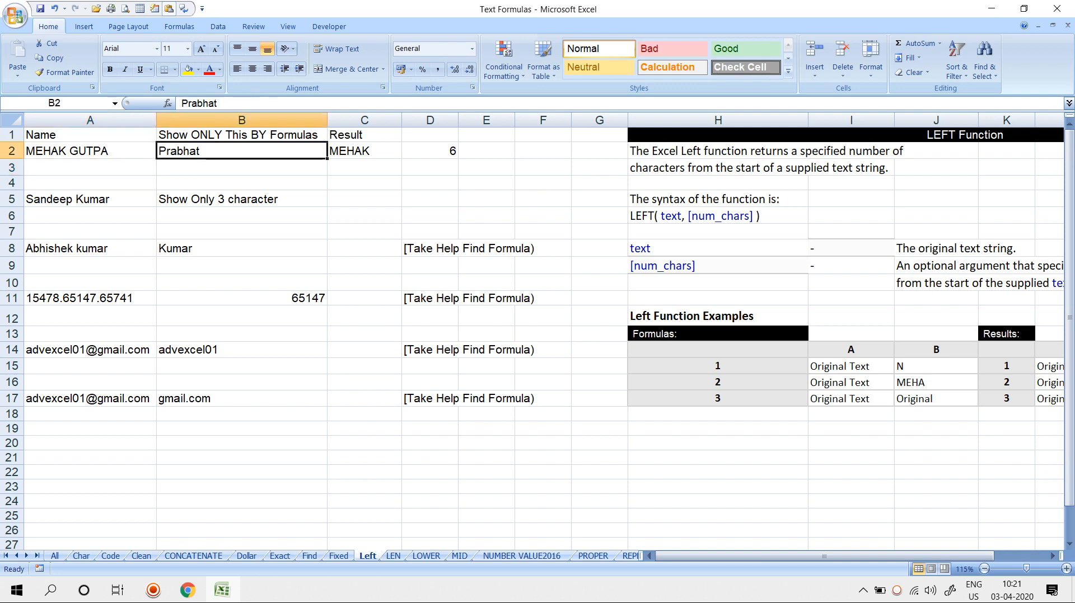
key("F2")
key("shift+Left")
key("shift+Left")
key("shift+Left")
key("shift+Left")
key("shift+Left")
key("shift+Left")
key("shift+Left")
key("shift+Left")
key("shift+Left")
key("shift+Left")
key("shift+Left")
key("shift+Left")
key("shift+Left")
key("shift+Left")
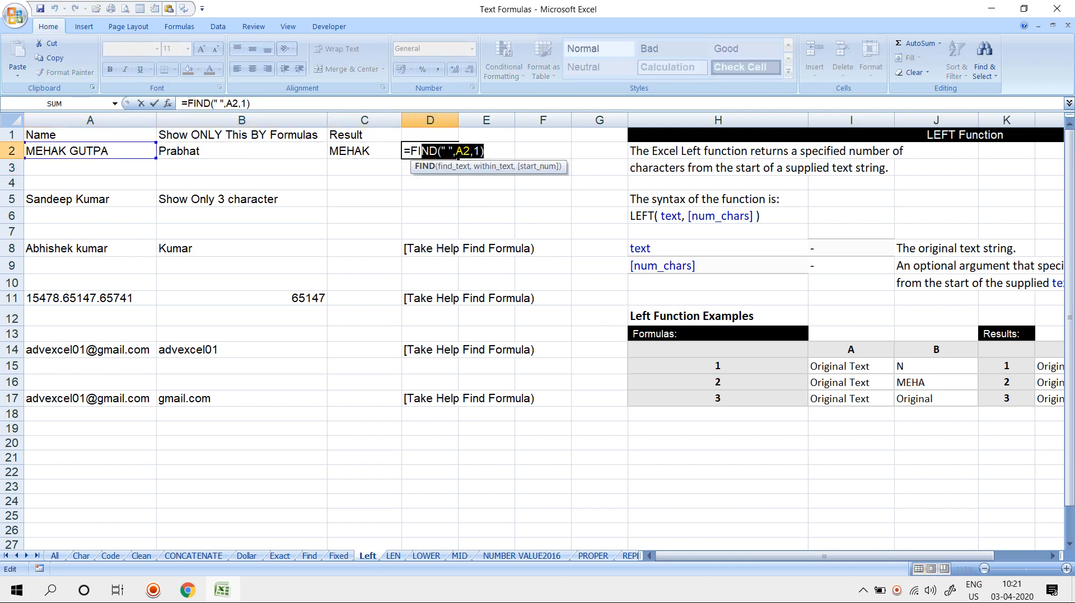
key("ctrl+c")
key("Escape")
Replace the D2 reference in C2's formula with the copied FIND expression, giving =LEFT(A2,FIND(" ",A2,1)-1)
key("Left")
key("F2")
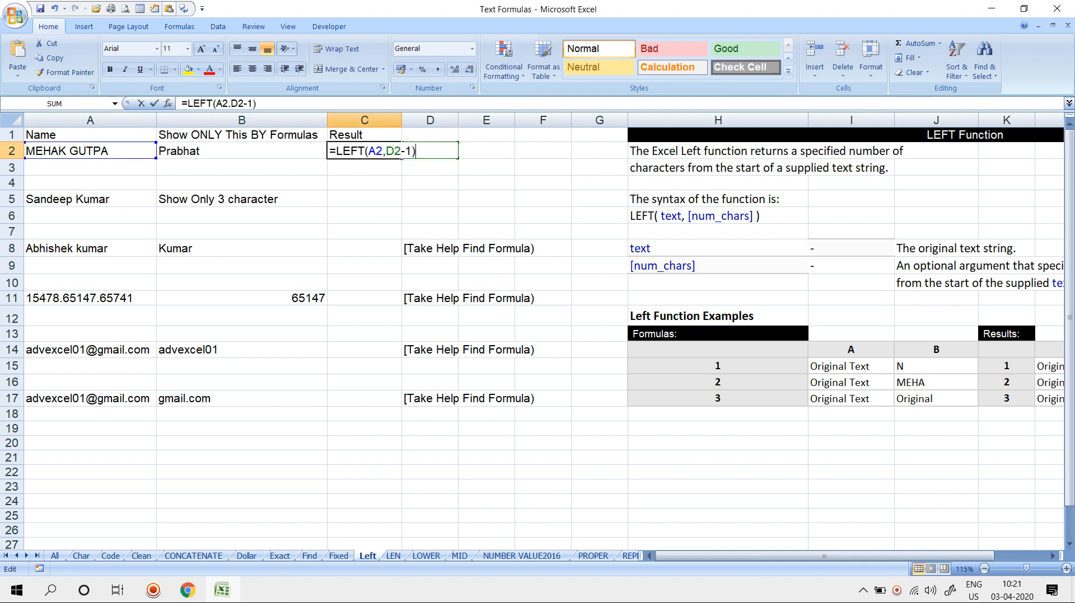
key("Left")
key("BackSpace")
key("BackSpace")
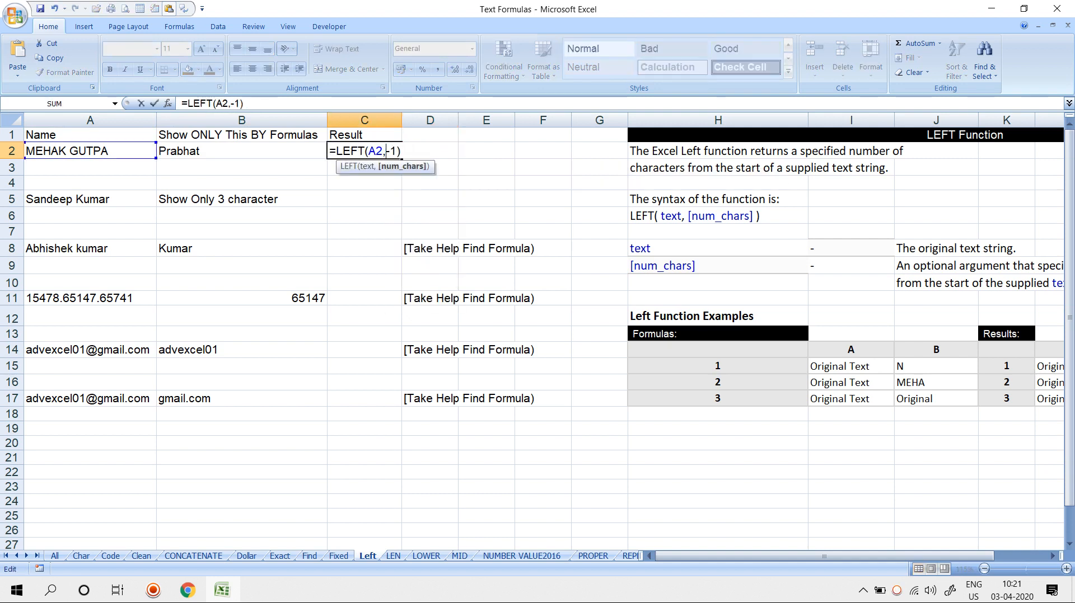
key("ctrl+v")
key("Return")
key("Down")
key("Down")
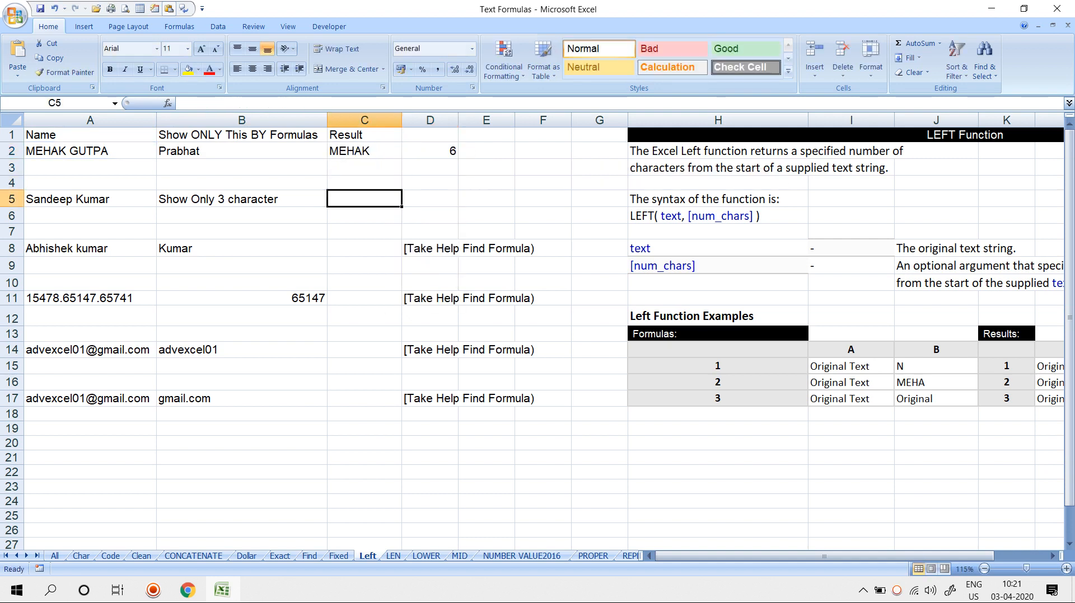
key("Left")
key("Left")
key("Right")
key("Right")
type("=")
key("BackSpace")
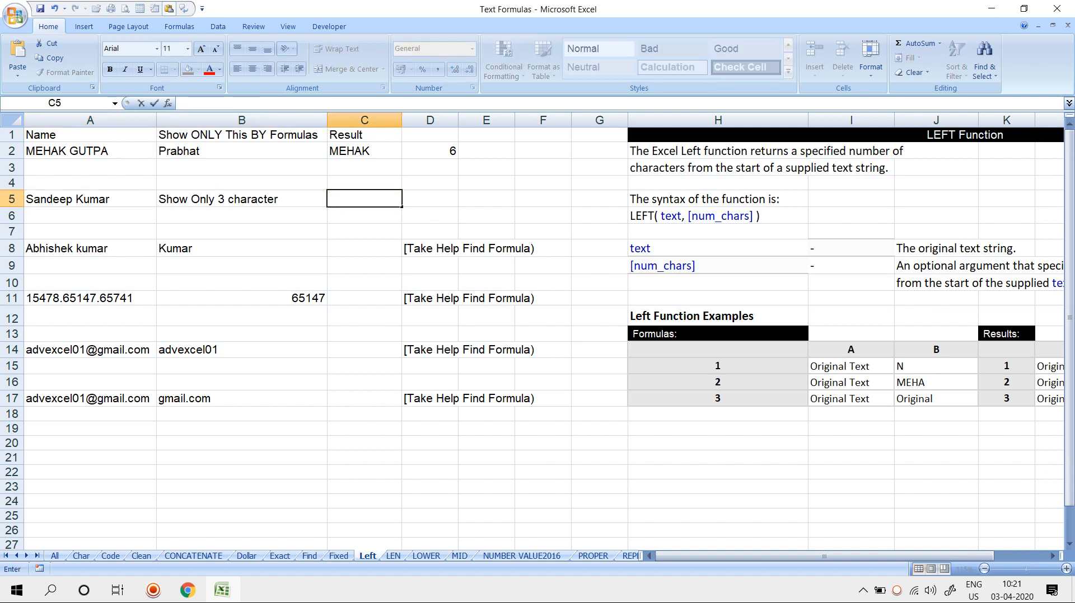
Enter =LEFT(A5,3) in cell C5 to extract the first three characters of the name in A5
type("=SAN")
key("BackSpace")
key("BackSpace")
key("BackSpace")
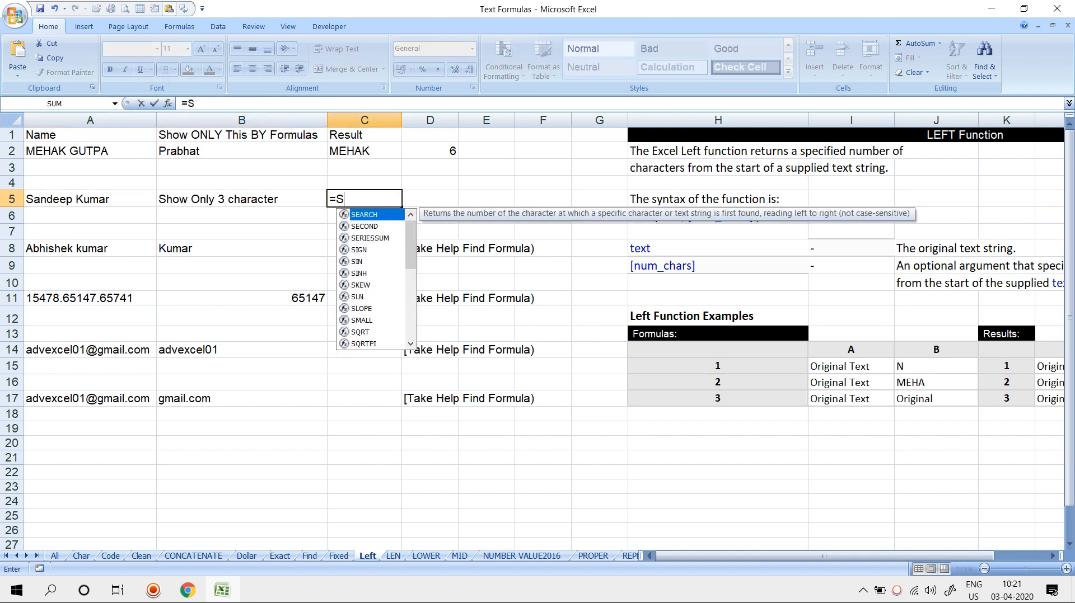
type("LEFT(")
key("Left")
key("Left")
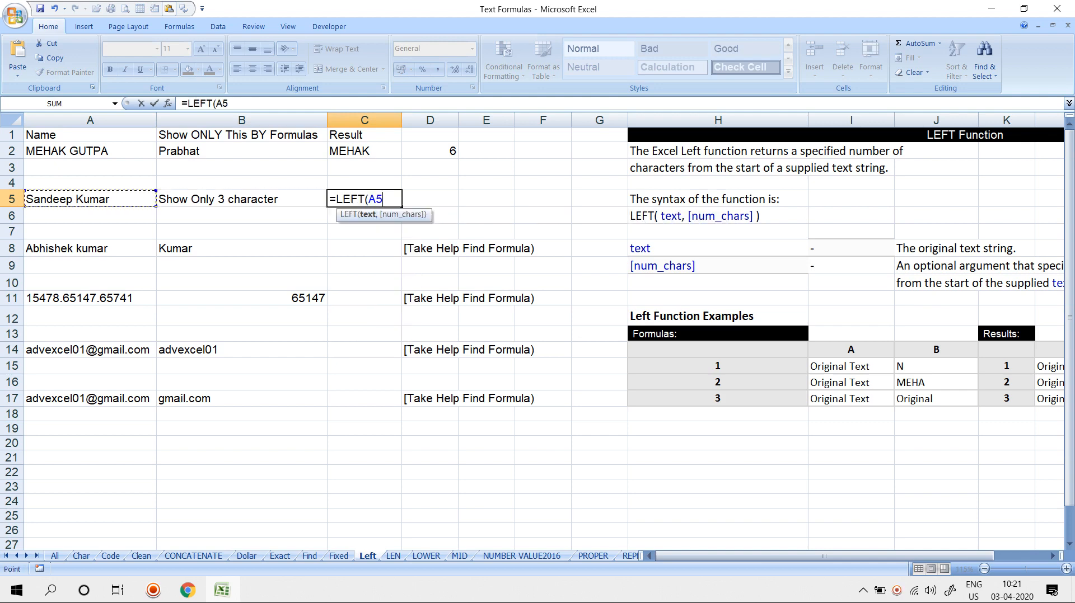
type(",3")
key("Return")
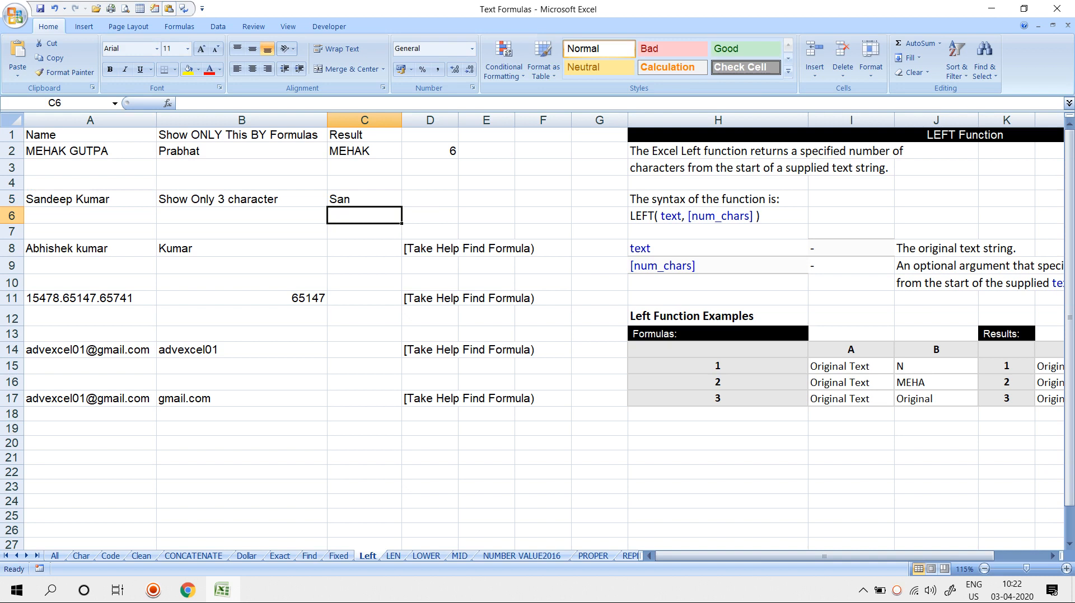
Enter =LEN(A8) in cell C7 to count the characters of the full name in A8
left_click(90, 248)
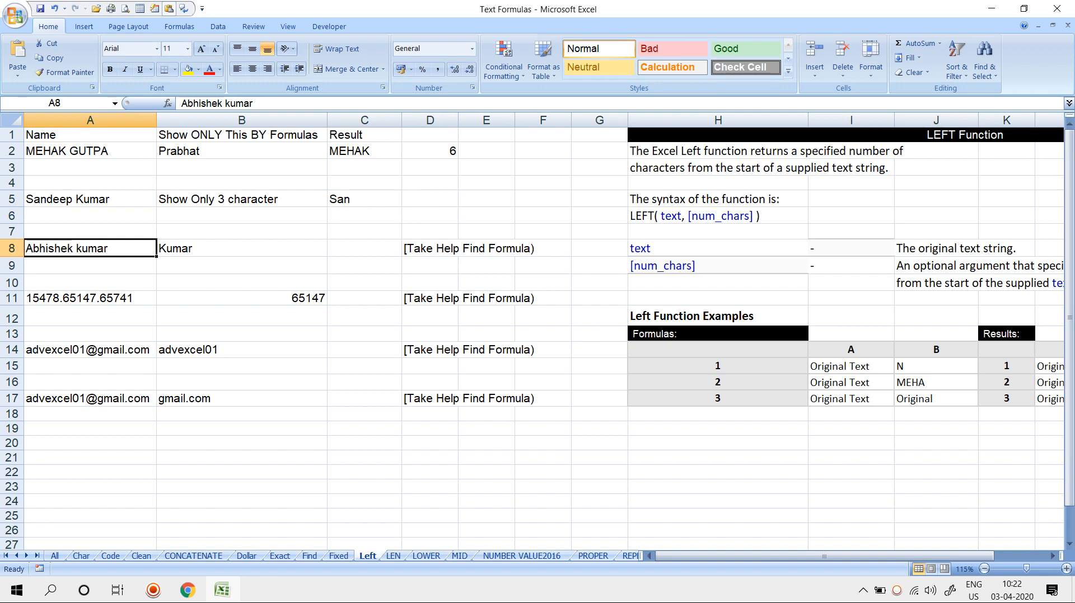
left_click(242, 248)
left_click(364, 248)
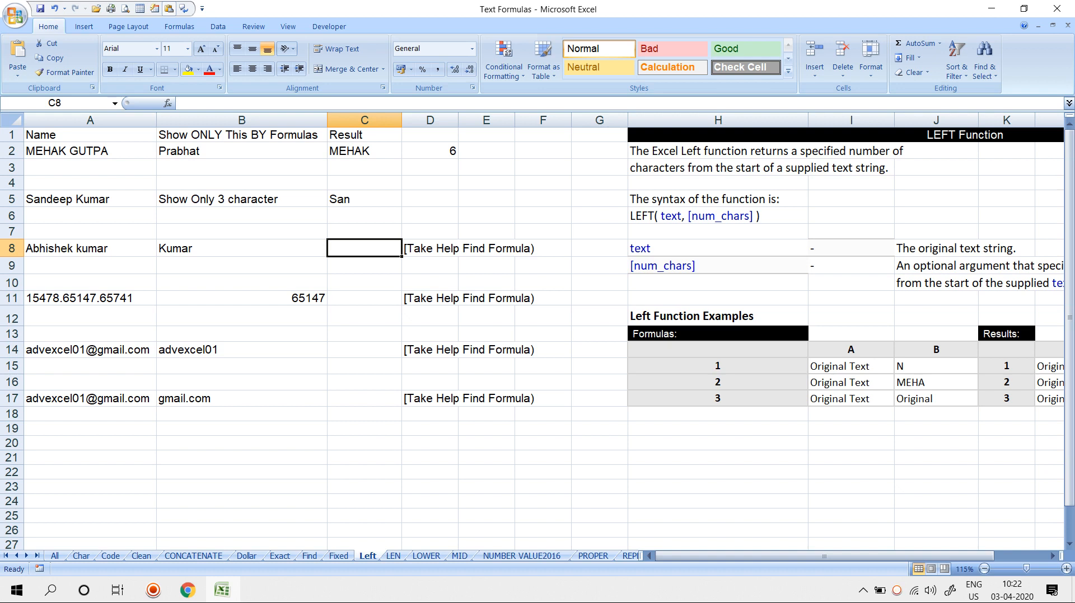
left_click(364, 231)
type("=LEN(")
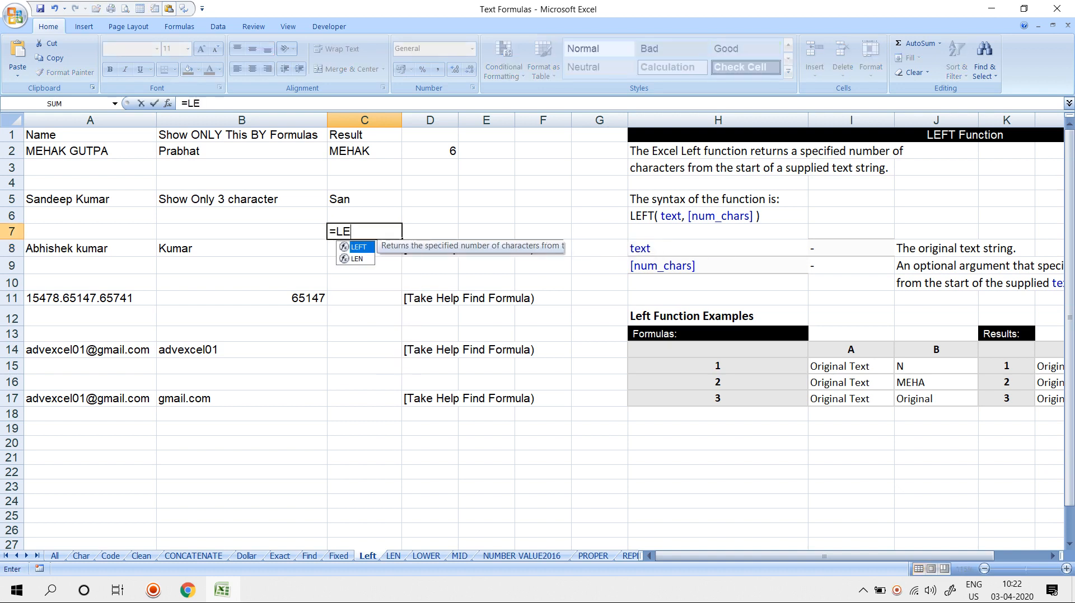
key("Left")
key("Left")
key("Down")
key("Return")
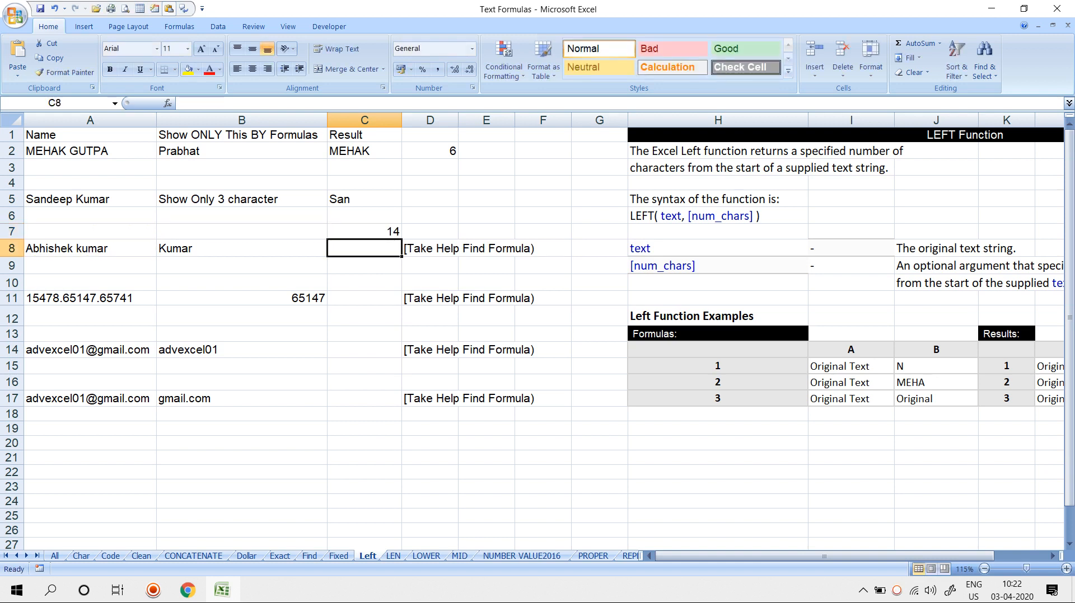
Enter =FIND(" ",A8,1) in cell C8 to locate the space within the full name in A8
type("=FIND(")
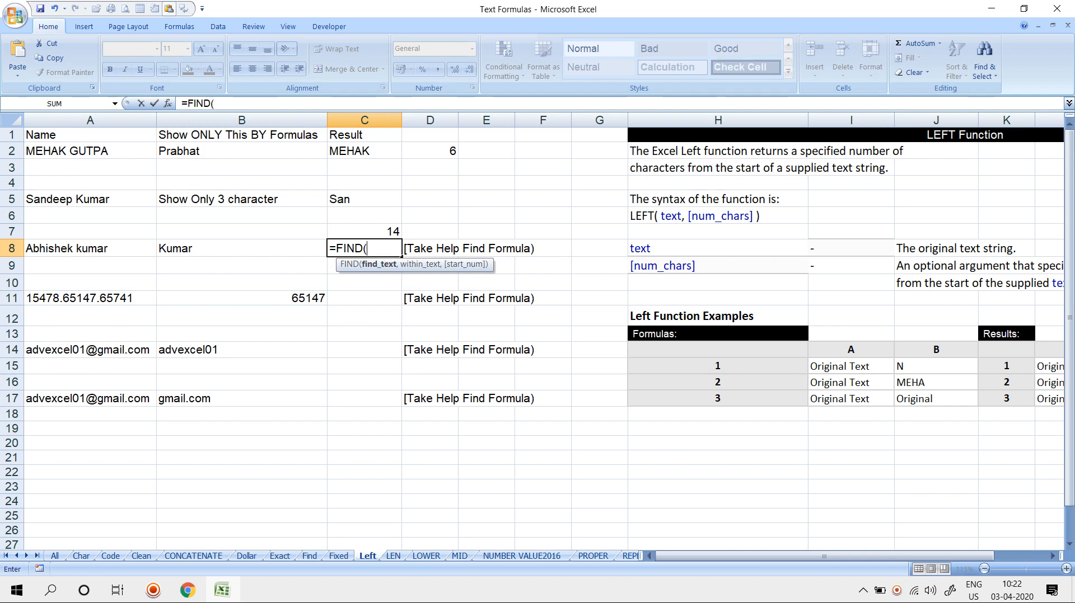
key("Left")
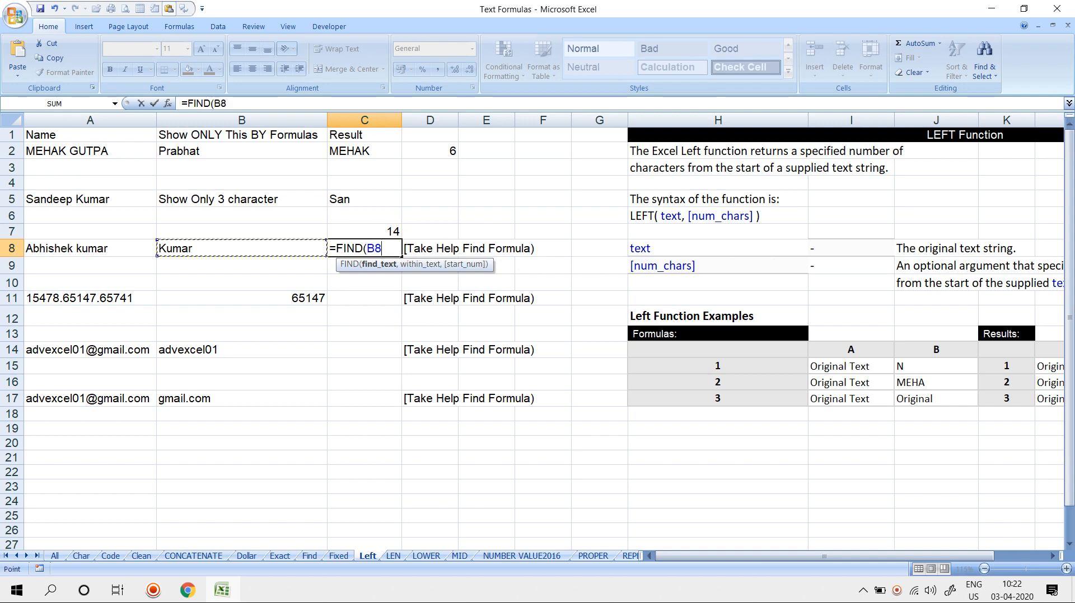
key("Left")
key("BackSpace")
key("BackSpace")
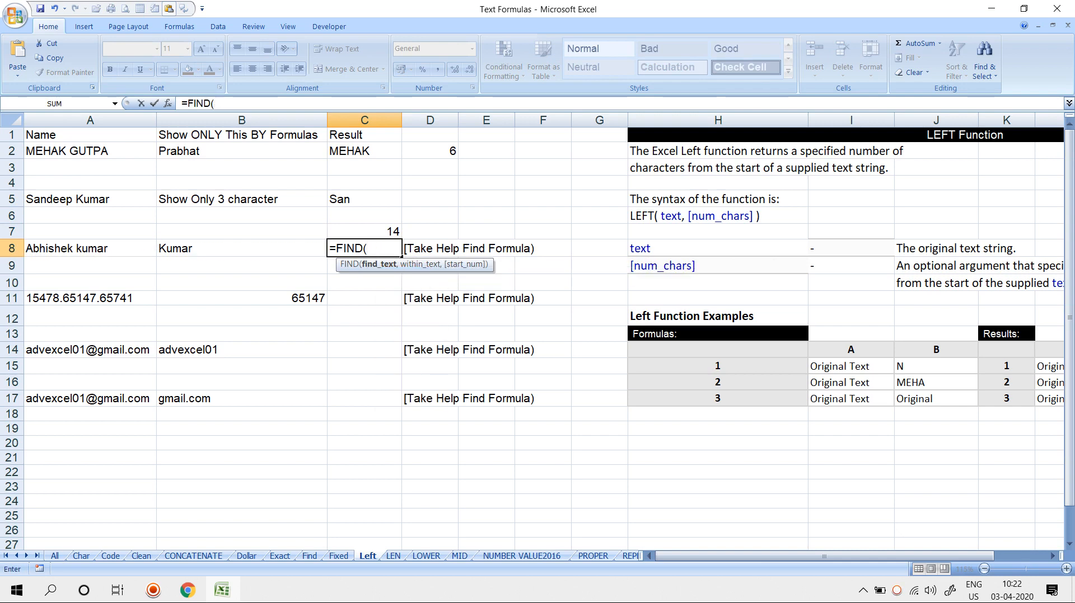
type("\" \",")
key("Left")
key("Left")
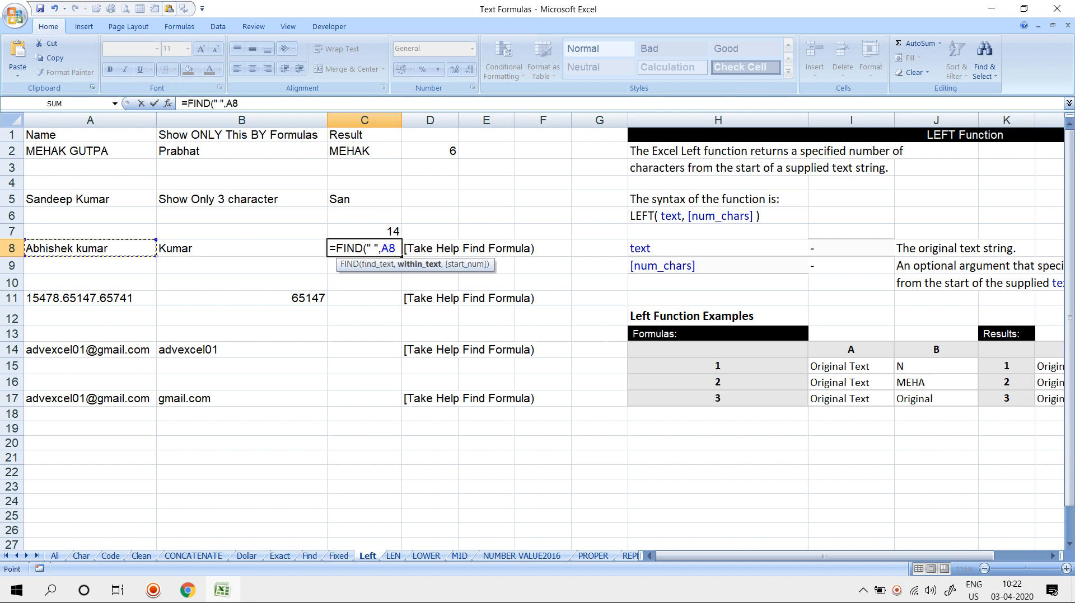
type(",1")
key("Return")
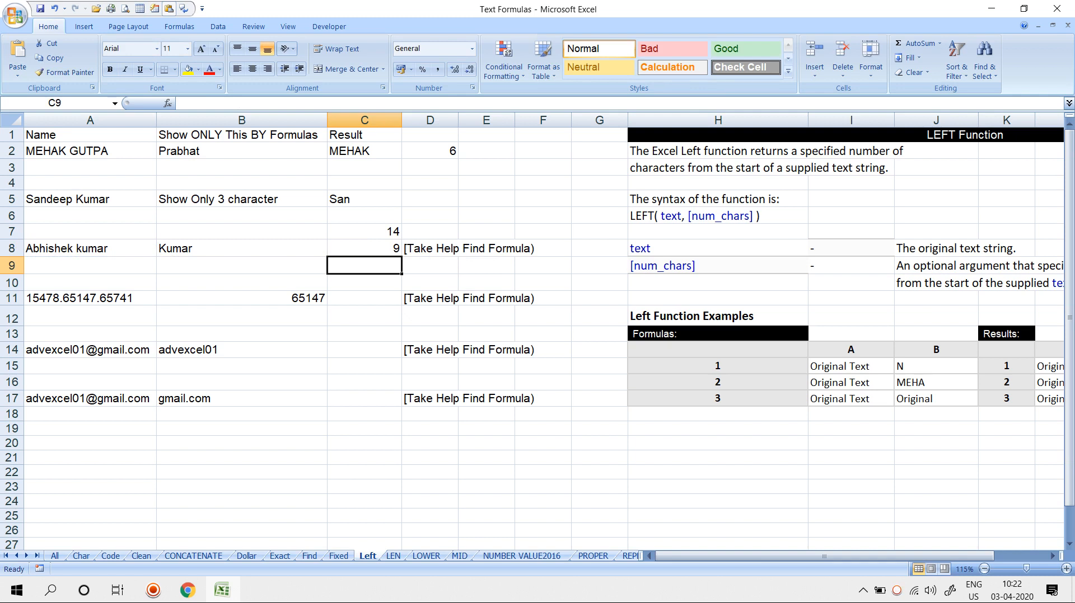
Extract the surname from A8 in cell C9 with a fixed character count using =RIGHT(A8,5)
key("Up")
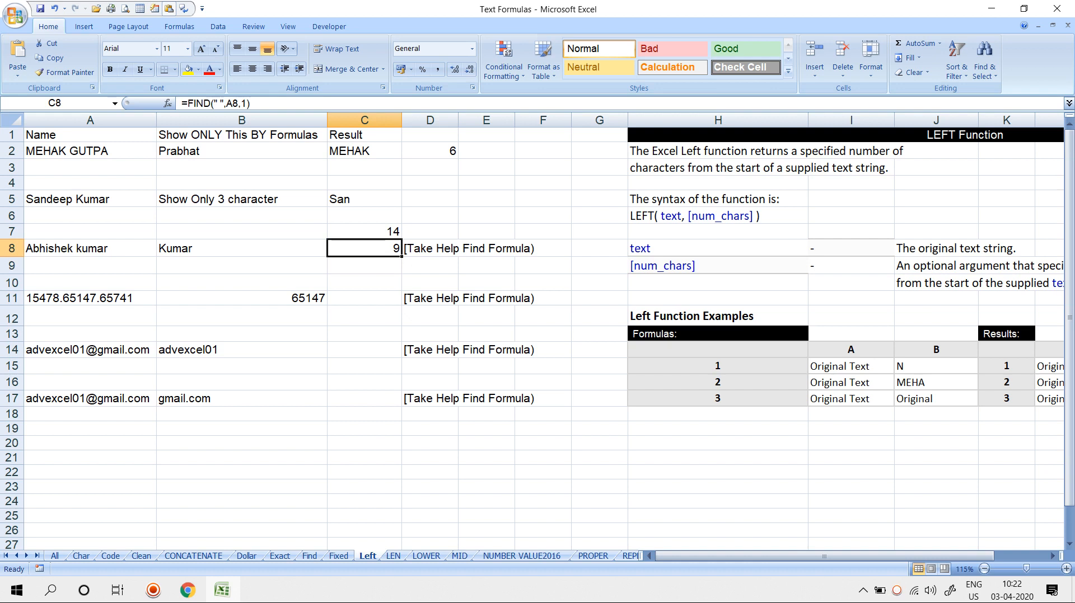
key("Up")
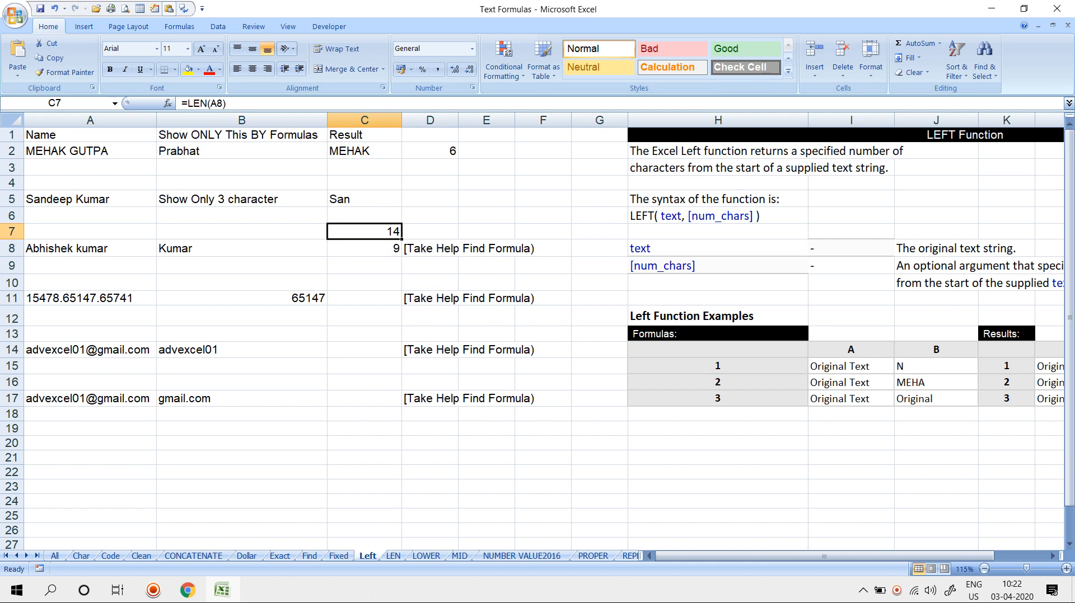
key("Down")
key("Down")
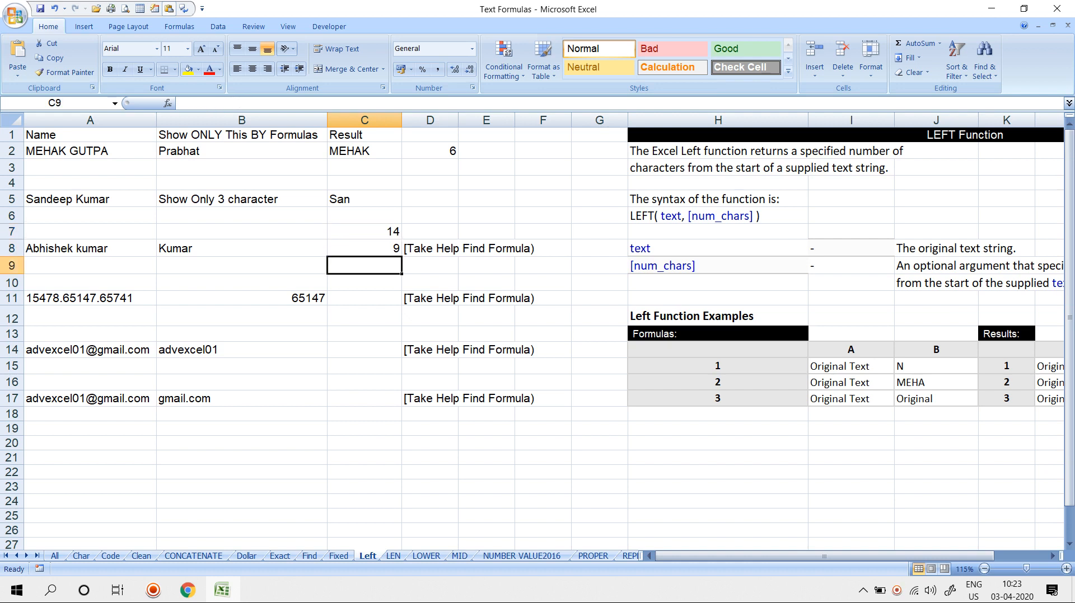
type("=RIH")
key("BackSpace")
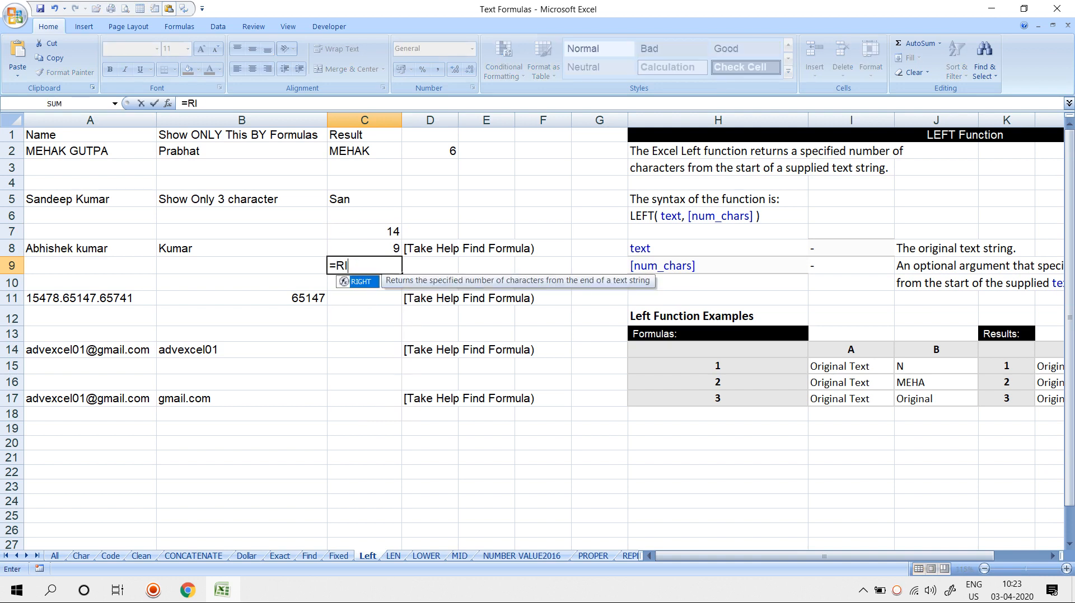
type("G")
key("Tab")
key("Left")
key("Left")
key("Up")
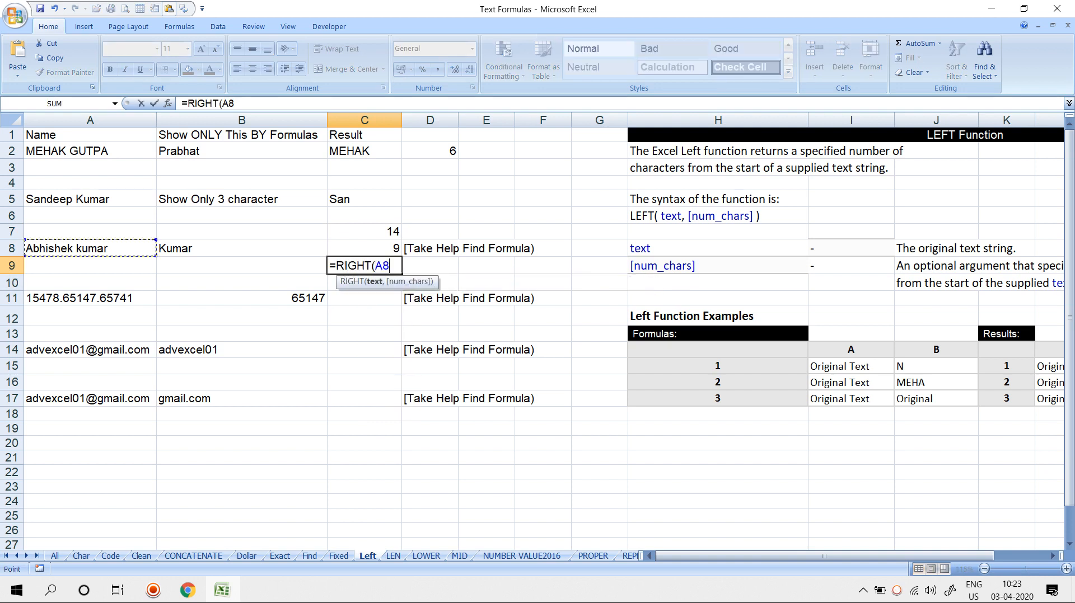
type(",")
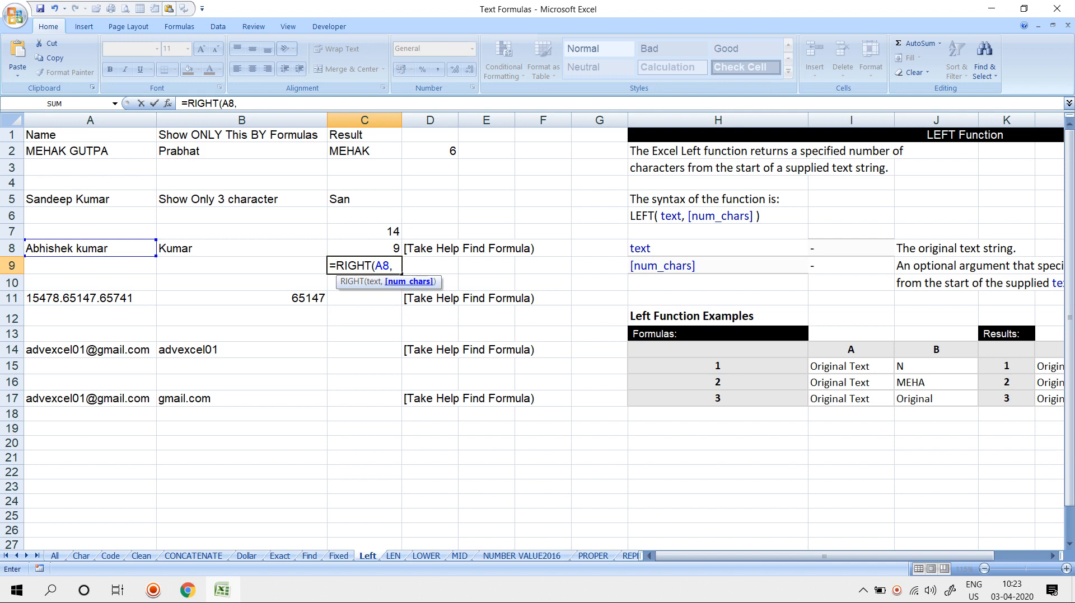
type("5")
key("Return")
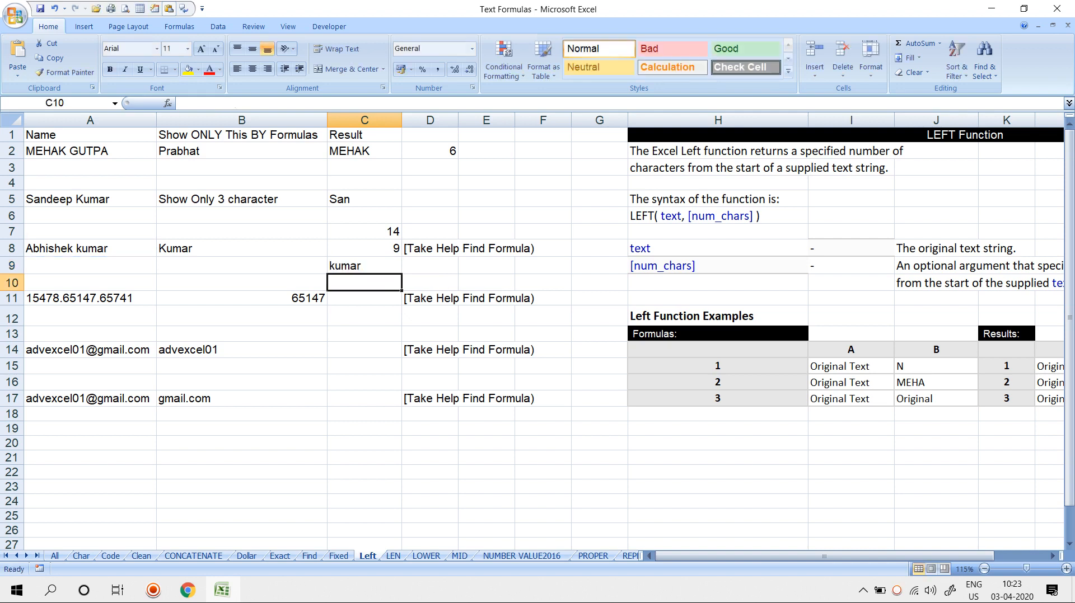
key("Up")
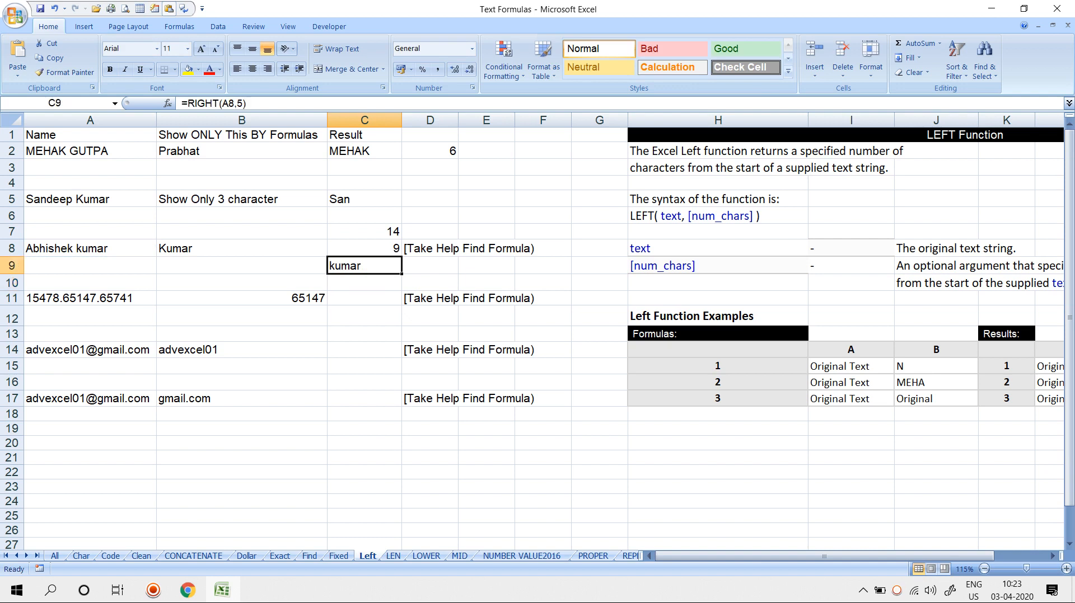
type("=LEFT(")
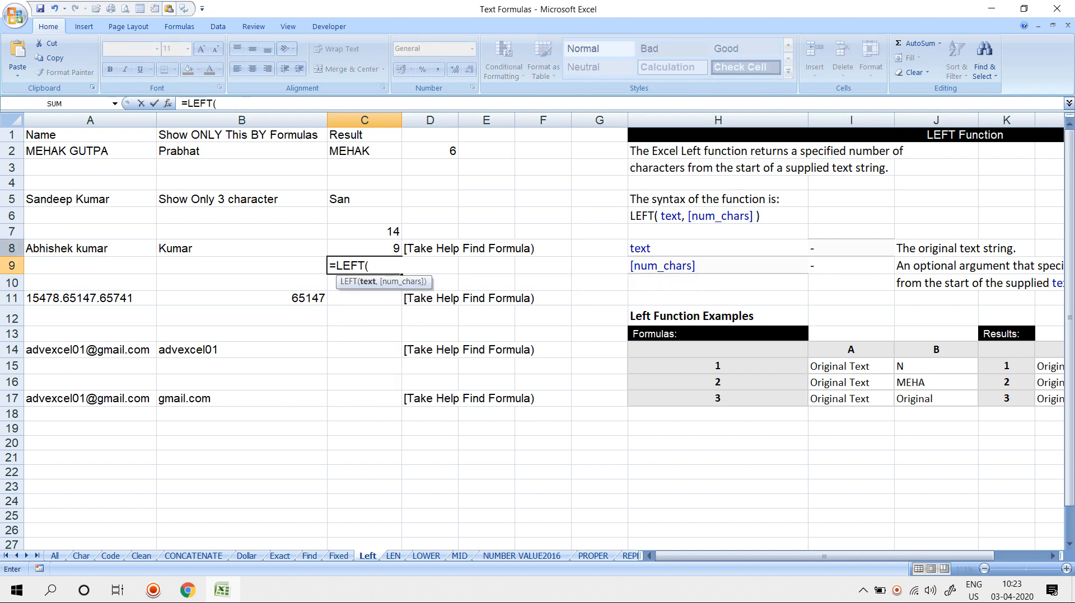
key("BackSpace")
key("BackSpace")
key("BackSpace")
key("BackSpace")
key("BackSpace")
key("BackSpace")
Enter =RIGHT(A8,C7-C8) in cell C9 so the surname length comes from the LEN and FIND cells
type("=")
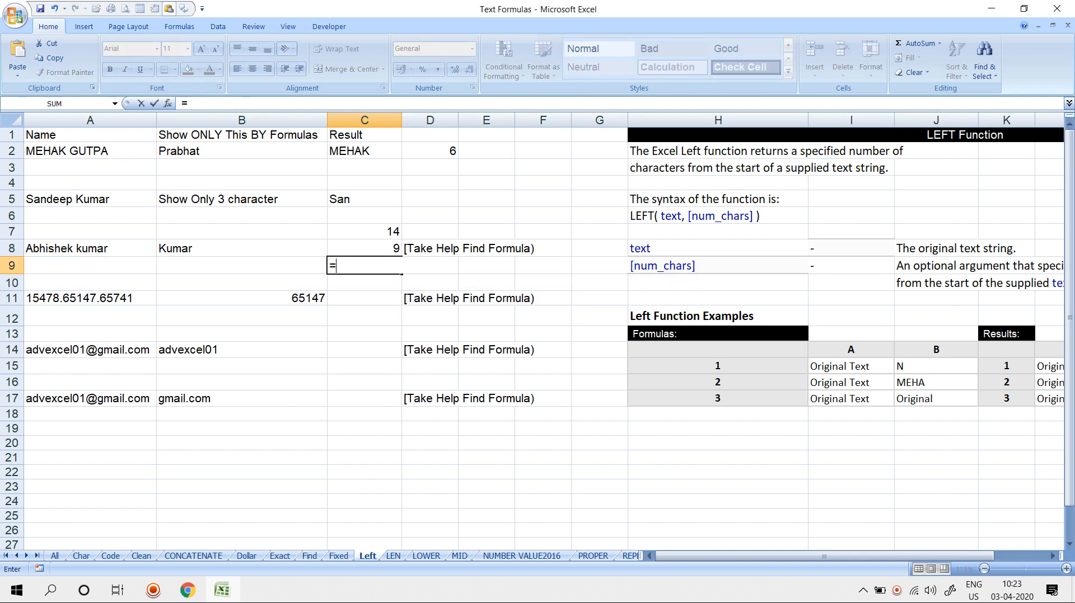
type("RIGHT(")
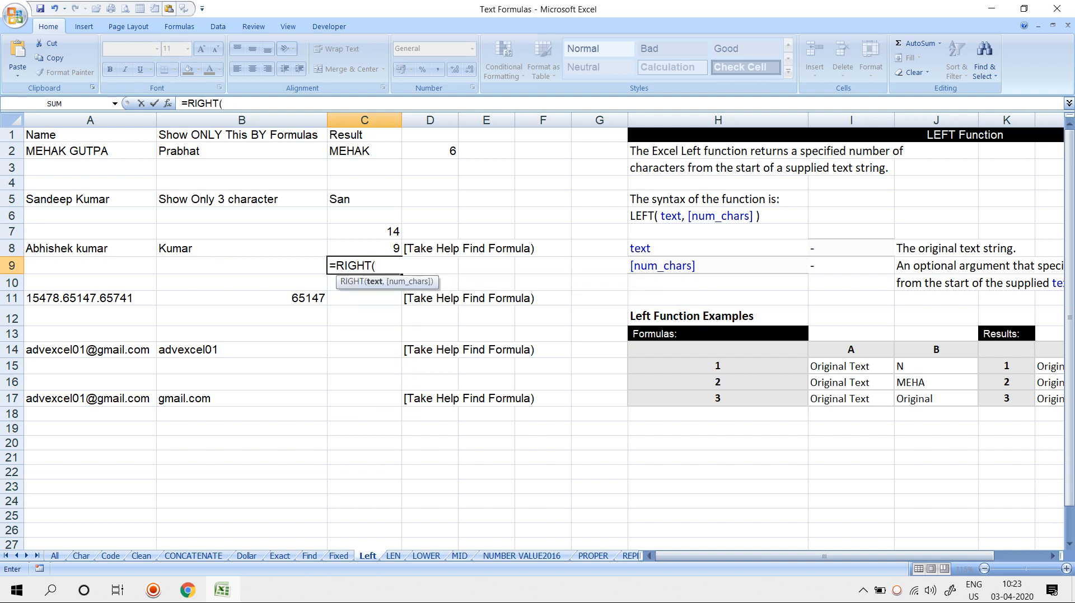
left_click(90, 248)
type(",")
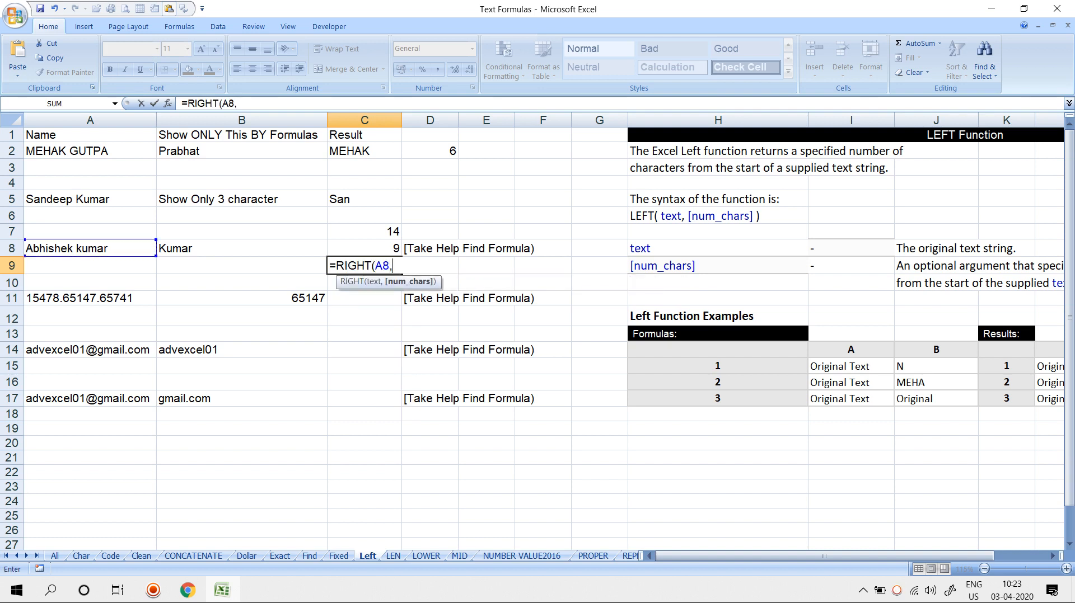
left_click(364, 232)
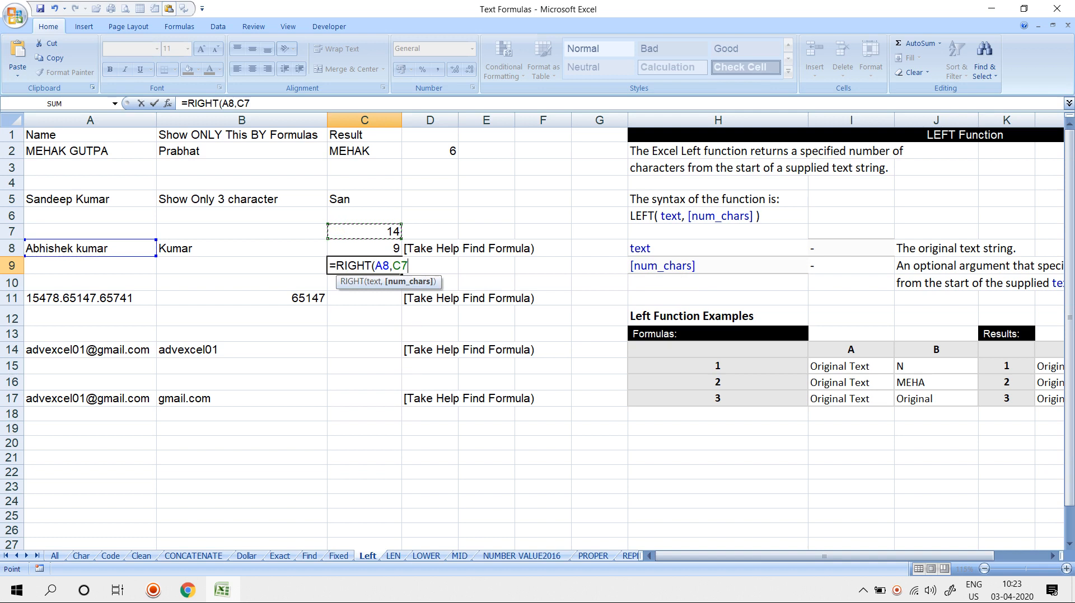
type("-")
key("Up")
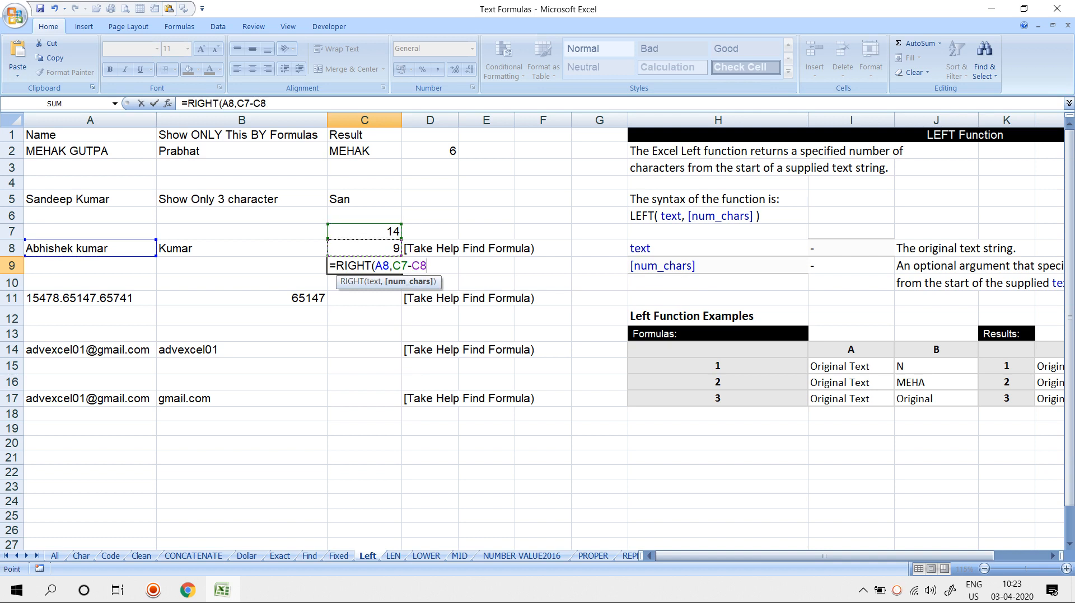
key("Return")
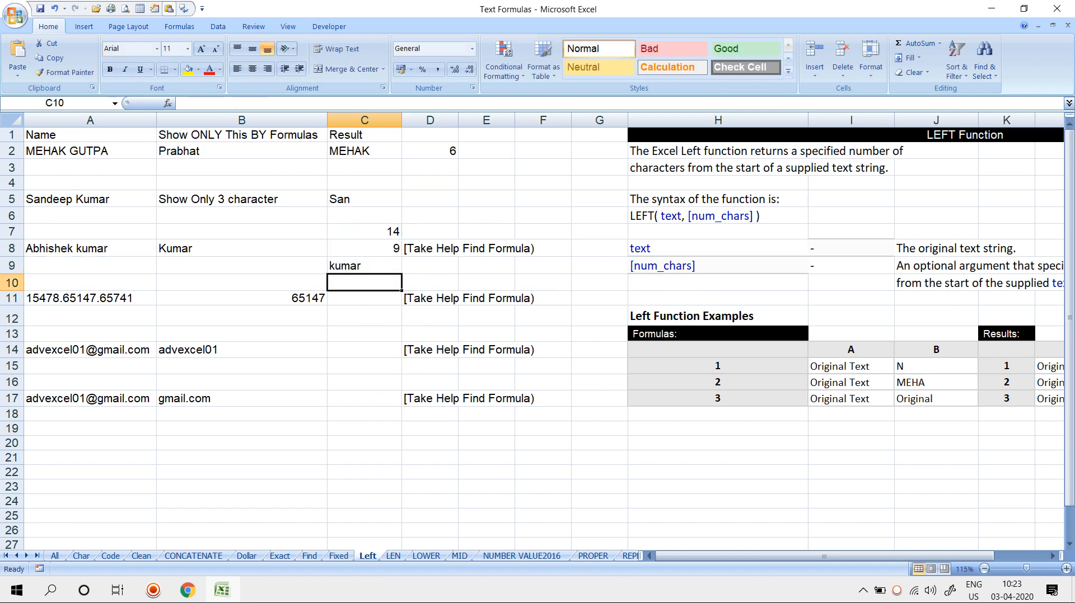
Test the surname formula by replacing A8 with an uppercase full name that has a seven-letter surname, and select the FIND formula in C8
left_click(90, 248)
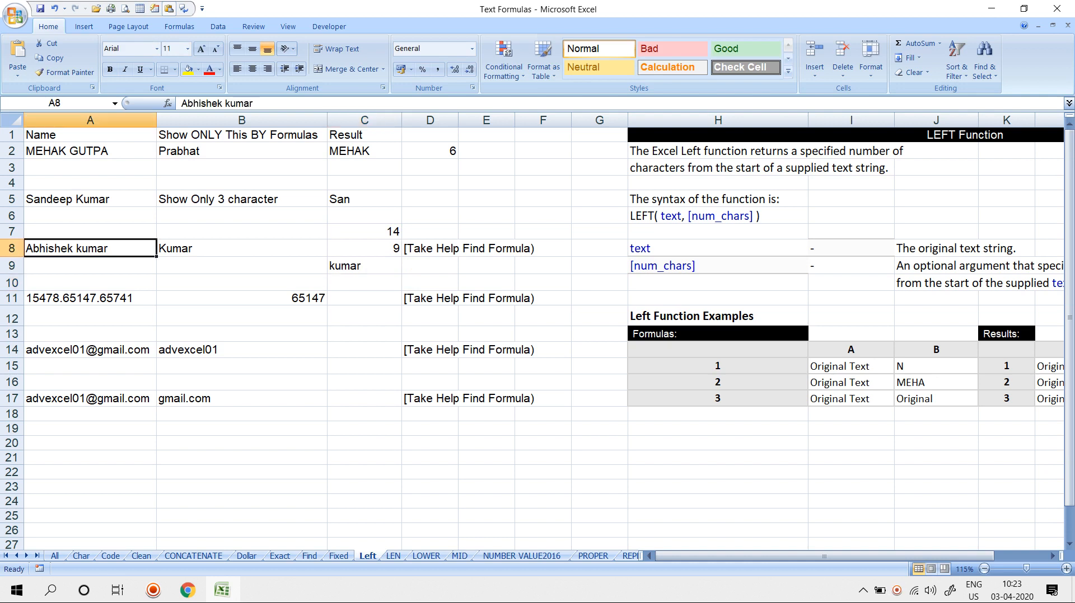
type("AMI")
type("U")
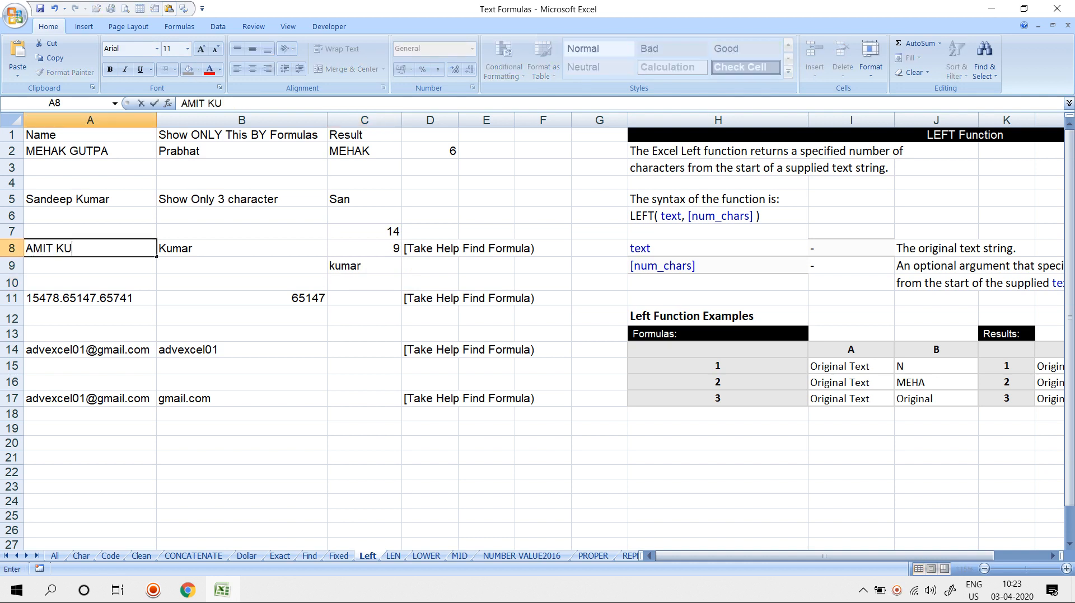
key("BackSpace")
key("BackSpace")
type("RATHORE")
key("Return")
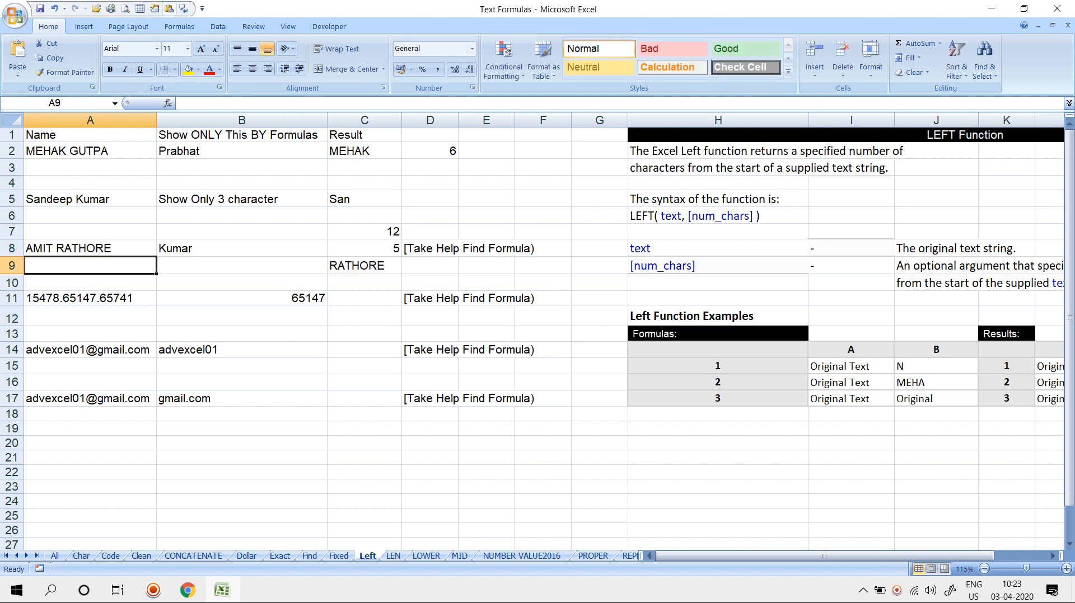
key("Up")
left_click(365, 248)
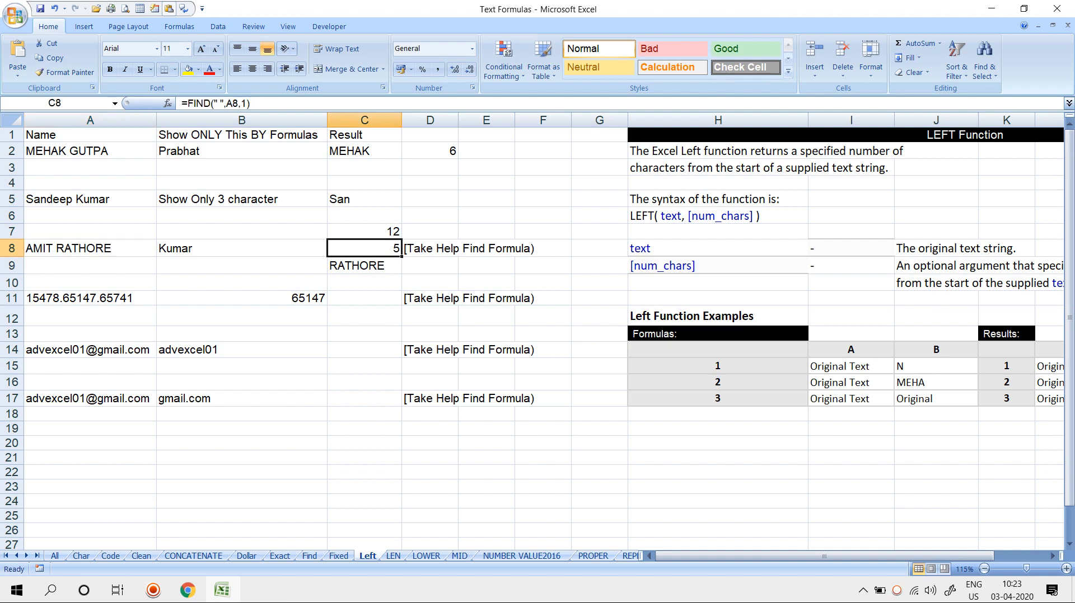
Examine the RIGHT formula in C9 and the cells it references
key("Down")
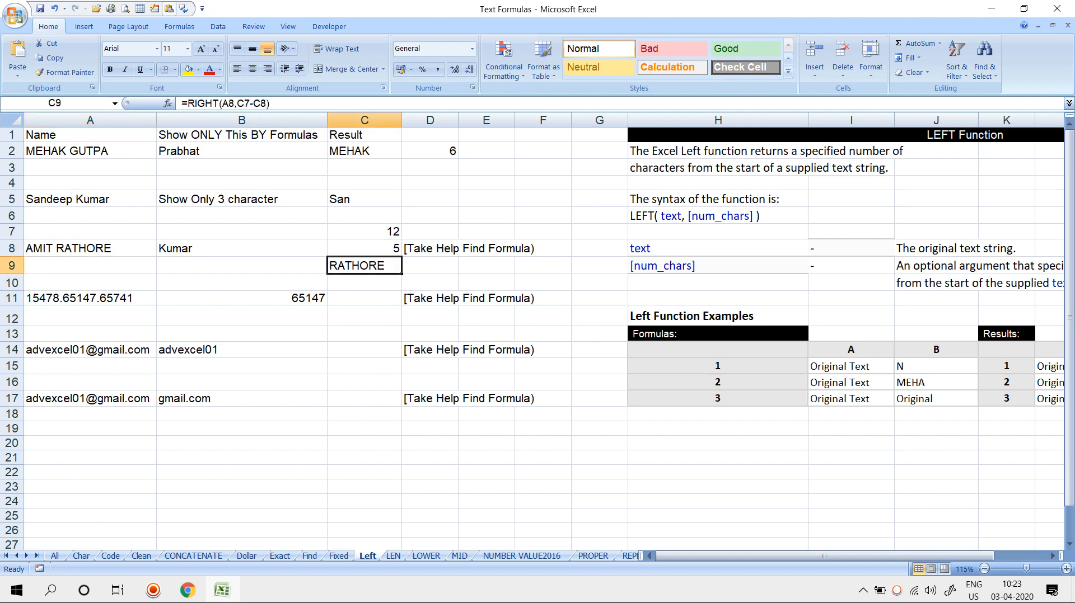
key("F2")
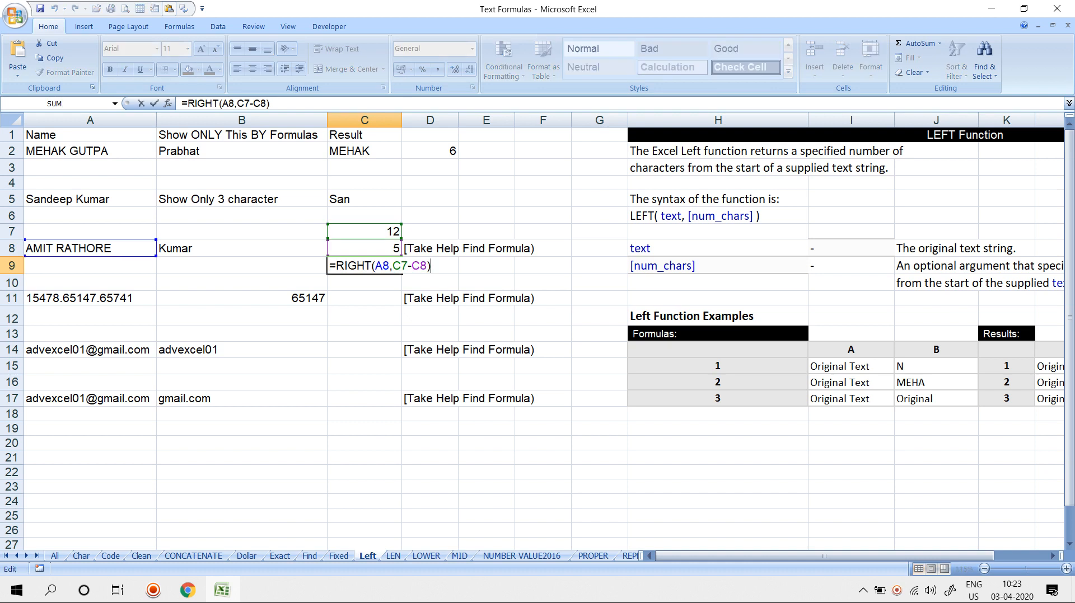
key("Escape")
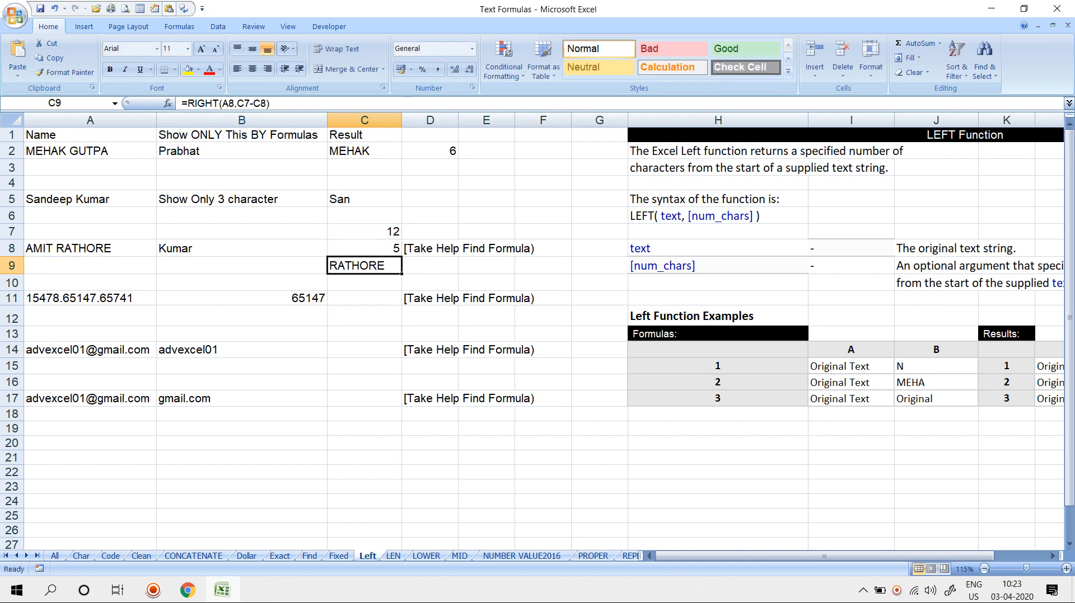
key("F2")
key("Escape")
Copy the LEN(A8) expression from the formula in cell C7
key("Up")
key("Up")
key("F2")
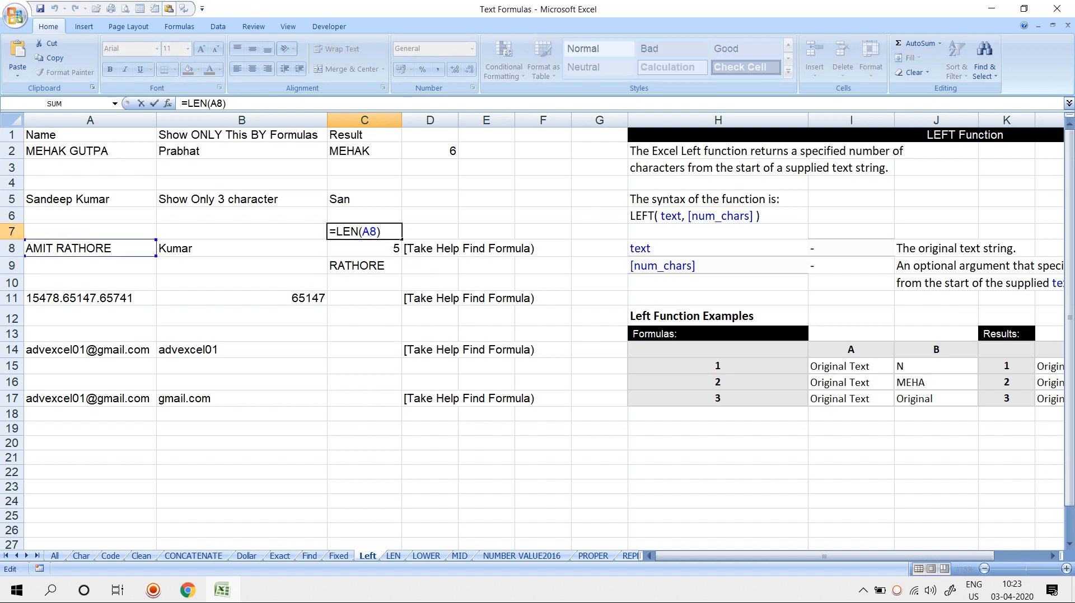
key("shift+Left")
key("shift+Left")
key("shift+Left")
key("shift+Left")
key("shift+Left")
key("shift+Left")
key("shift+Left")
key("Escape")
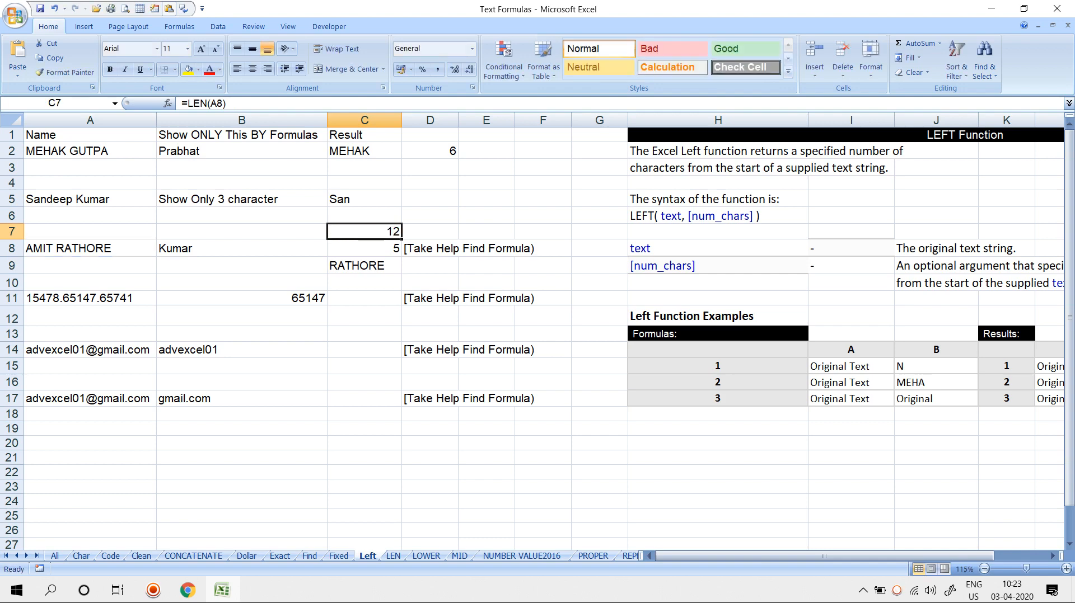
Replace the C7 reference inside the RIGHT formula in cell C9 with LEN(A8)
key("Down")
key("Down")
key("F2")
key("Left")
key("Left")
key("Left")
key("Left")
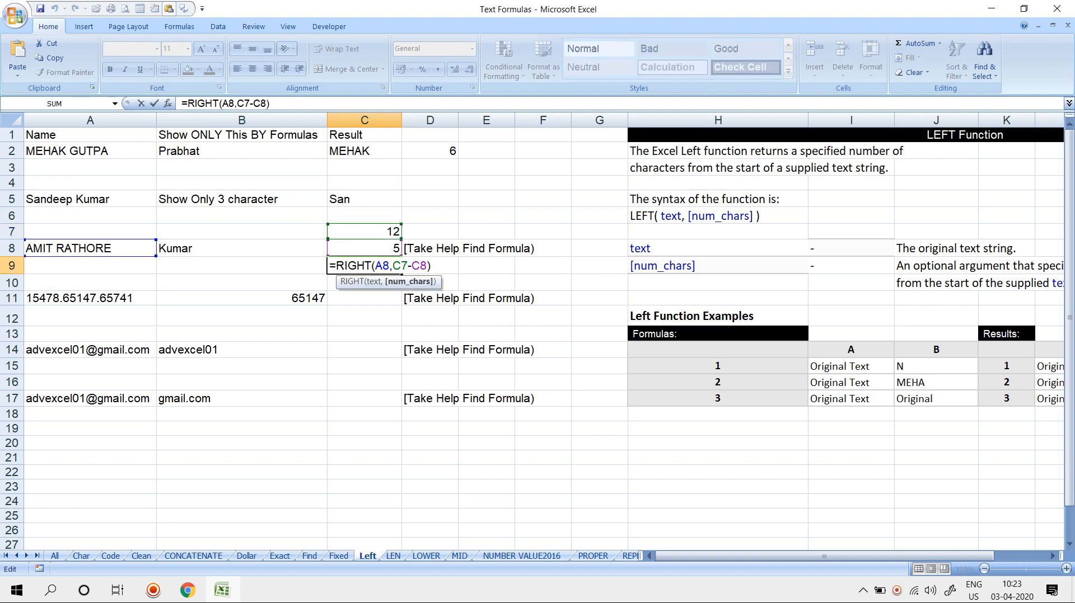
key("Escape")
key("F2")
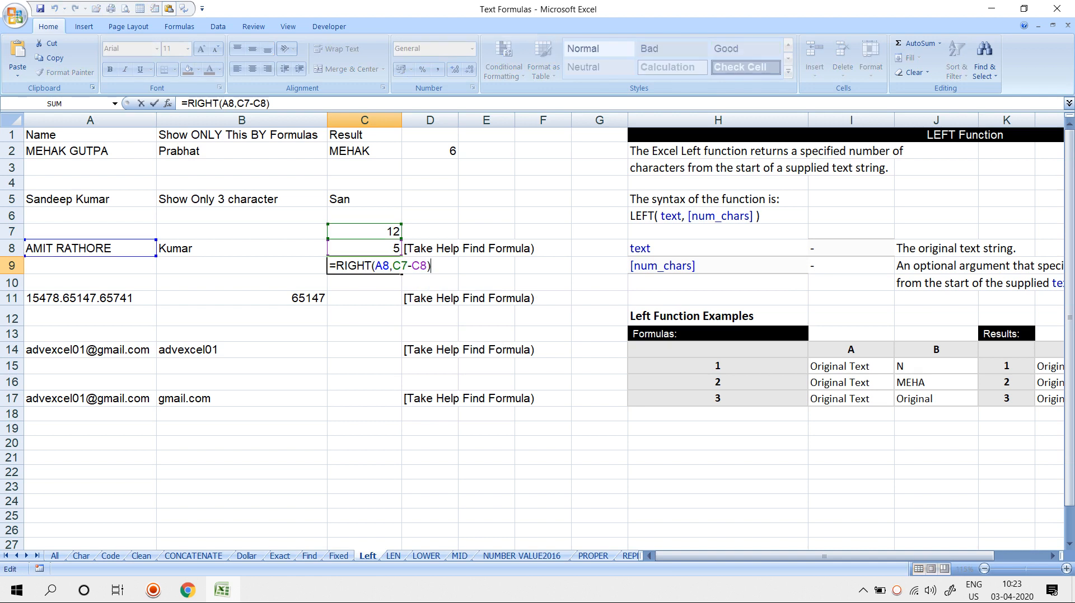
key("Left")
key("Left")
key("Left")
key("Left")
key("BackSpace")
key("BackSpace")
type("LEN(A8)")
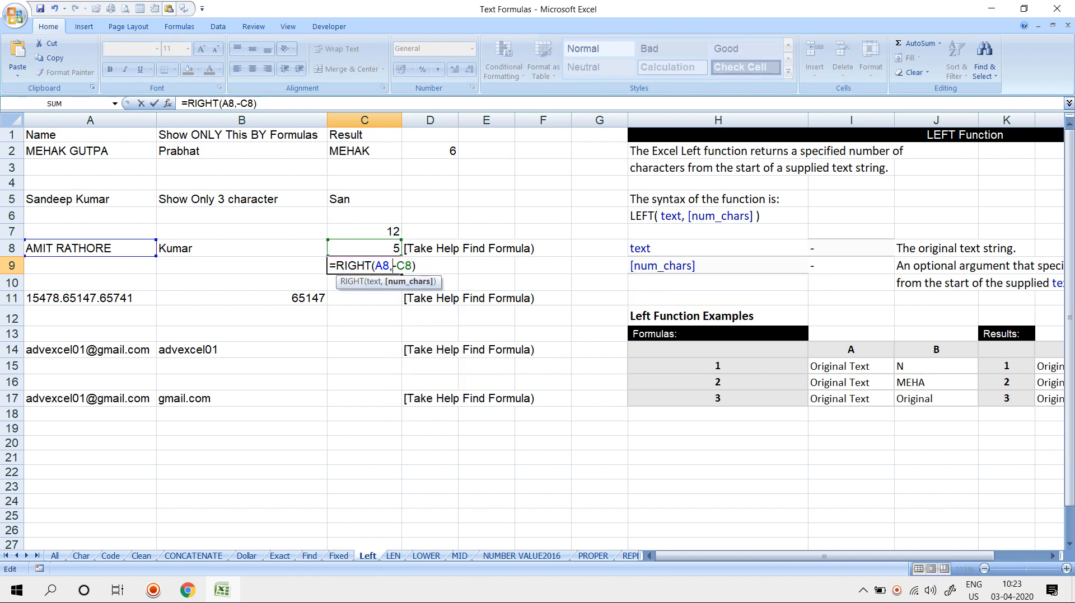
key("Return")
Copy the FIND(" ",A8,1) expression from the formula in cell C8 without its equals sign
key("Up")
key("Up")
key("F2")
key("shift+Left")
key("shift+Left")
key("shift+Left")
key("shift+Left")
key("shift+Left")
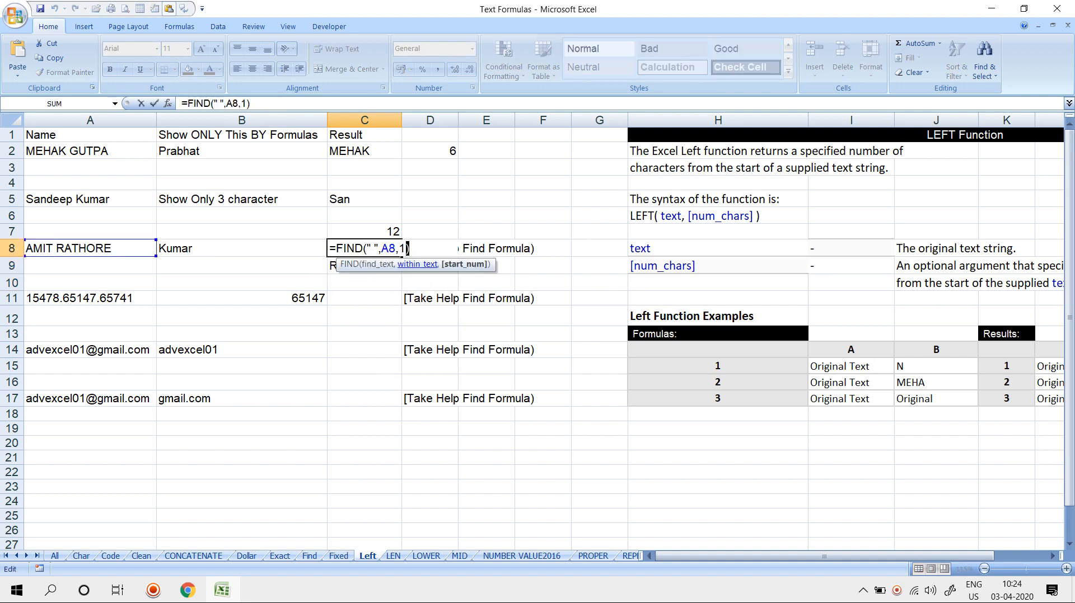
key("shift+Left")
key("shift+Left")
key("shift+Left")
key("shift+Left")
key("shift+Left")
key("shift+Left")
key("shift+Left")
key("shift+Left")
key("shift+Left")
key("ctrl+c")
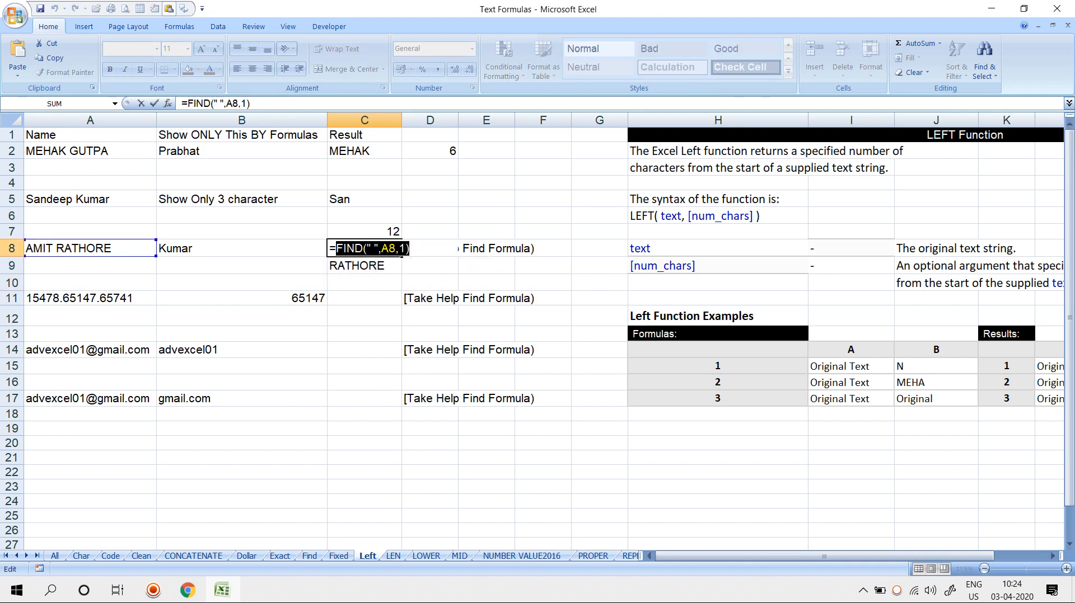
key("Escape")
Replace the C8 reference in cell C9 with the copied expression, making the formula =RIGHT(A8,LEN(A8)-FIND(" ",A8,1))
key("Down")
key("F2")
key("BackSpace")
key("BackSpace")
key("BackSpace")
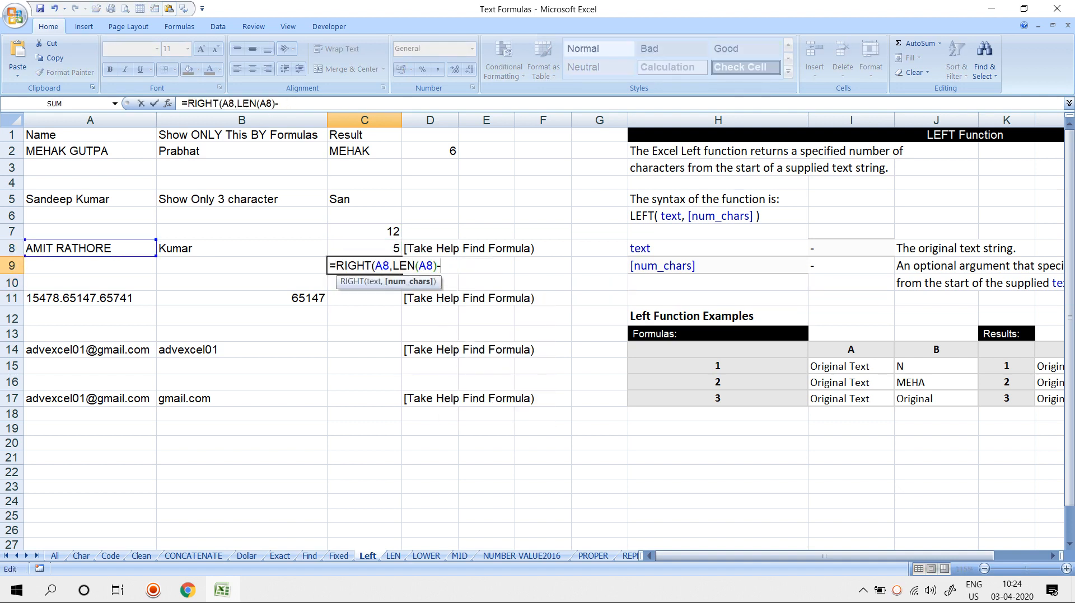
key("ctrl+v")
key("Return")
key("Return")
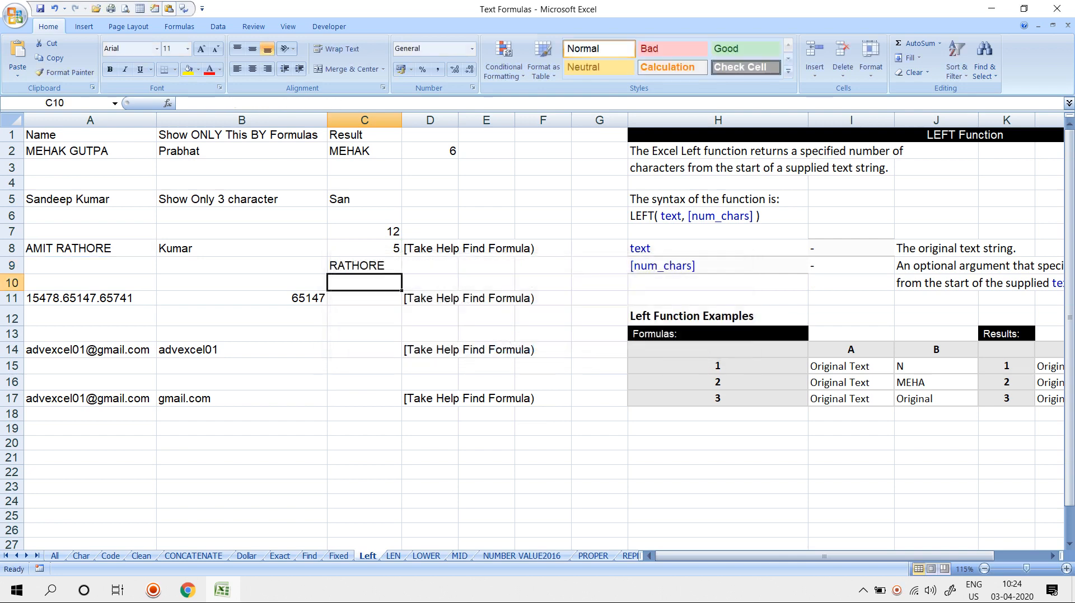
Clear the helper FIND and LEN formulas from cells C8 and C7
key("Up")
key("Up")
key("Delete")
key("Up")
key("Delete")
Move the combined surname formula from cell C9 up to C8, beside the full name
key("Down")
key("Down")
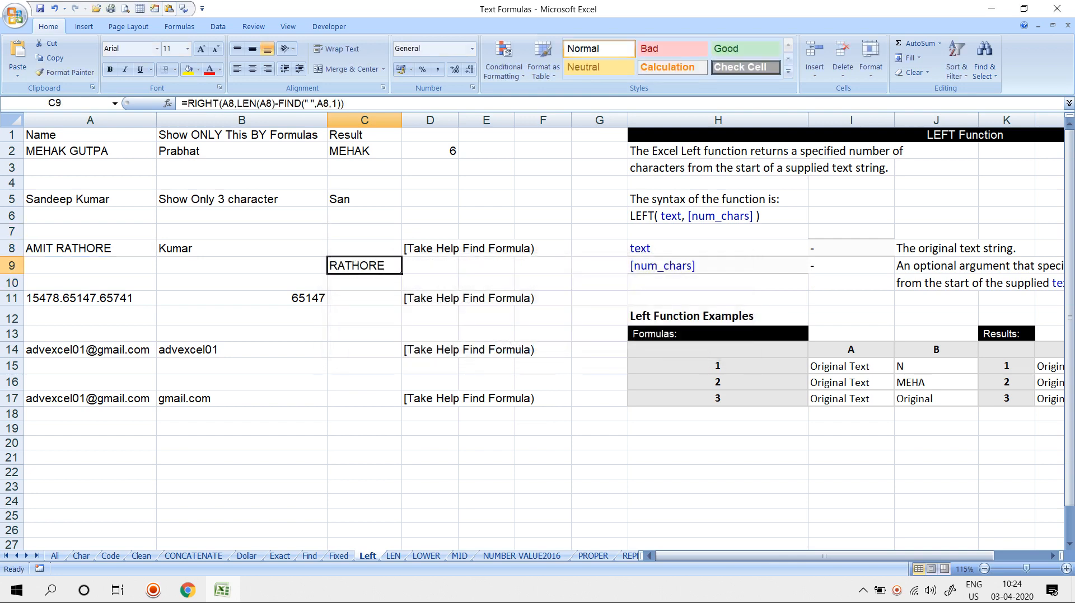
key("ctrl+x")
key("Up")
key("ctrl+v")
key("Down")
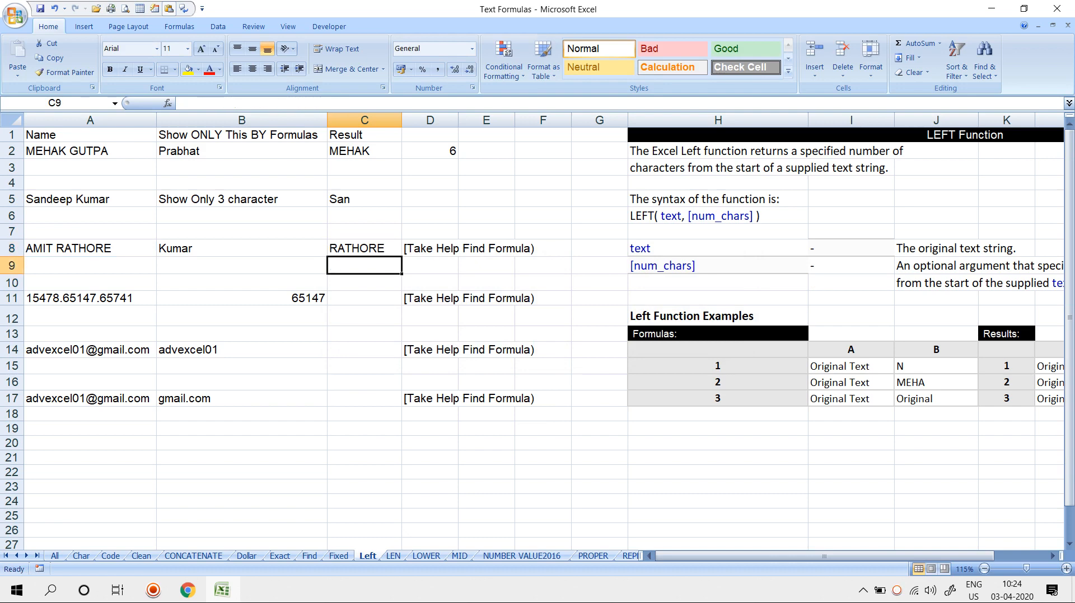
Enter =LEFT(A14,FIND("@",A14,1)-1) in cell C14 to extract the e-mail username before the @ sign
key("Down")
key("Down")
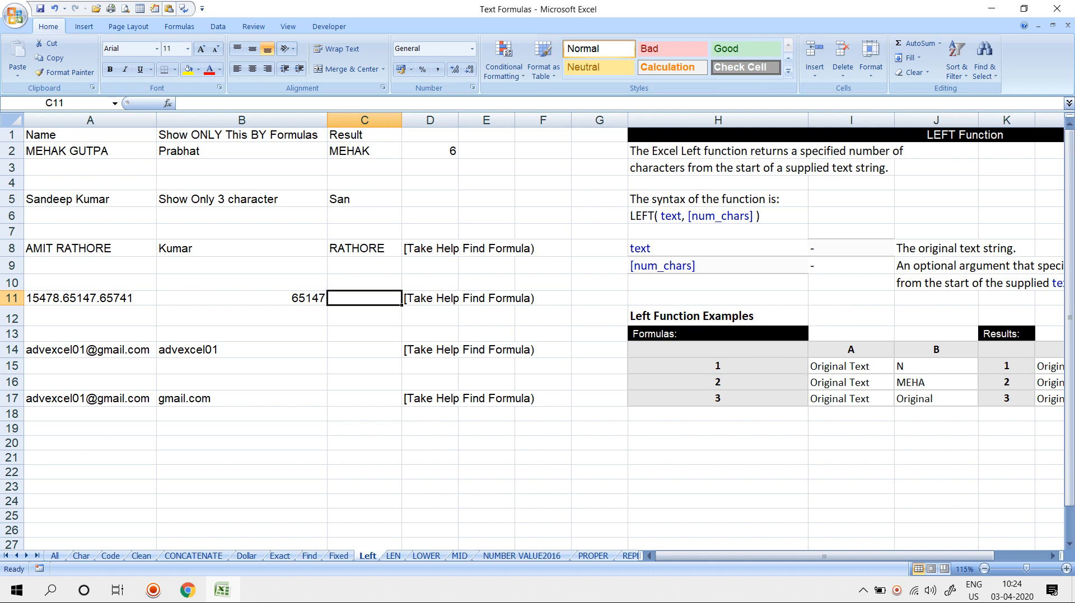
key("Left")
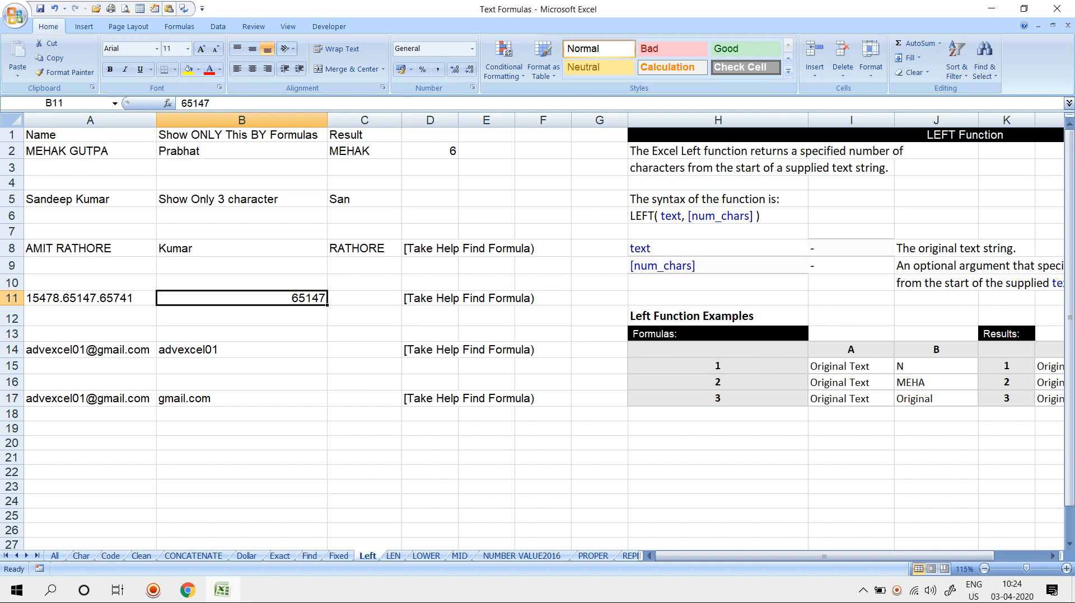
left_click(242, 350)
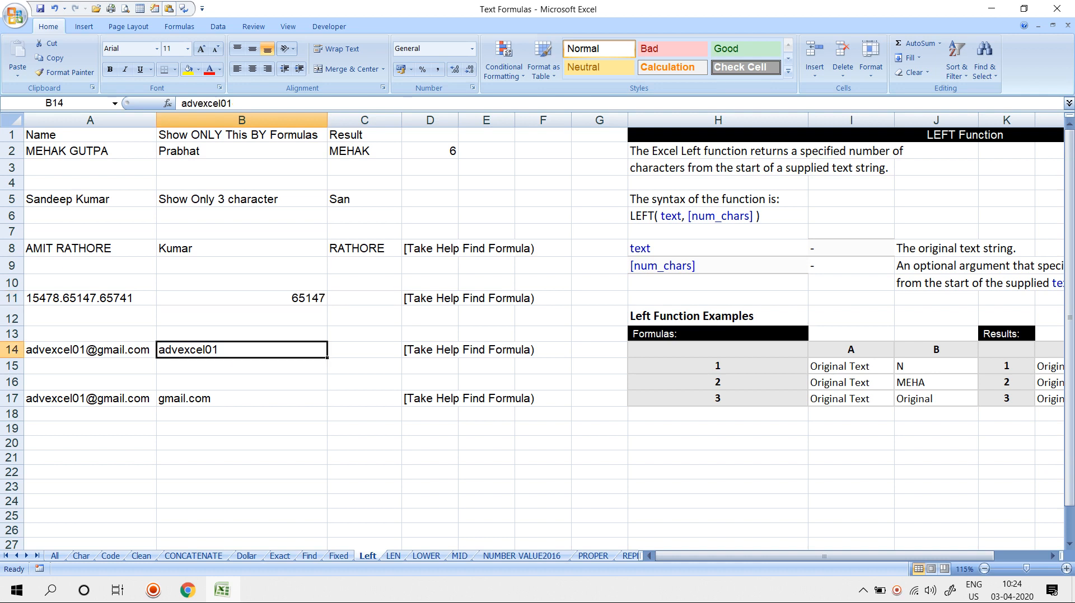
left_click(364, 349)
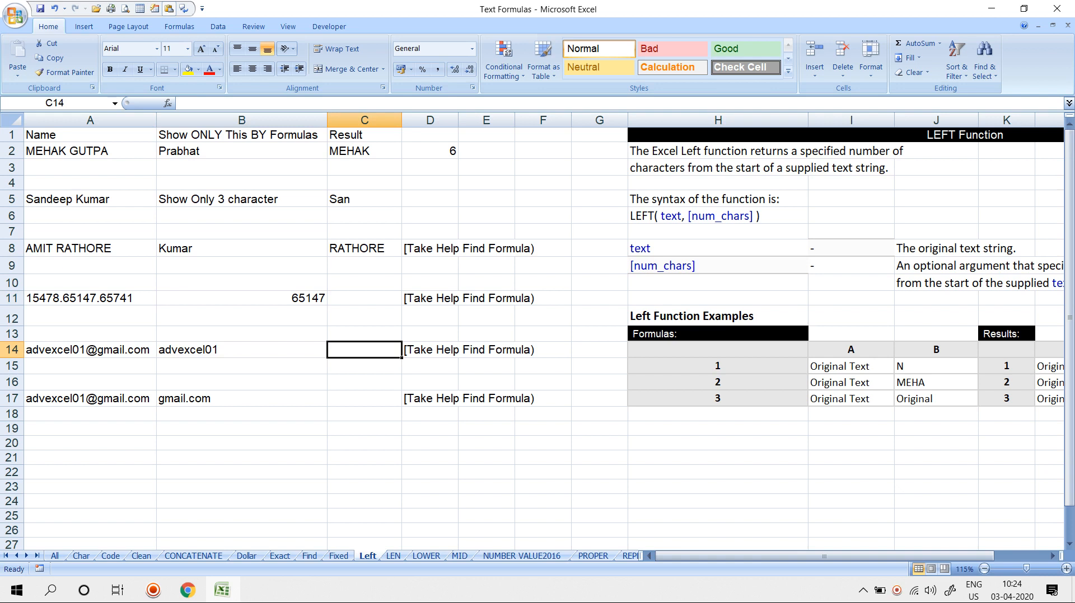
type("=LEFT(")
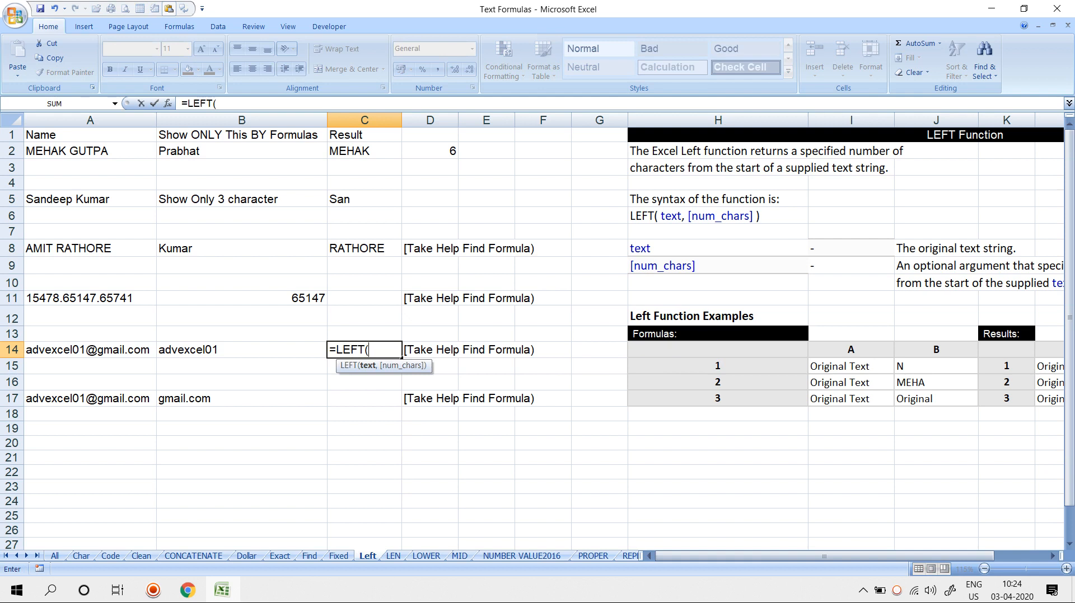
left_click(90, 350)
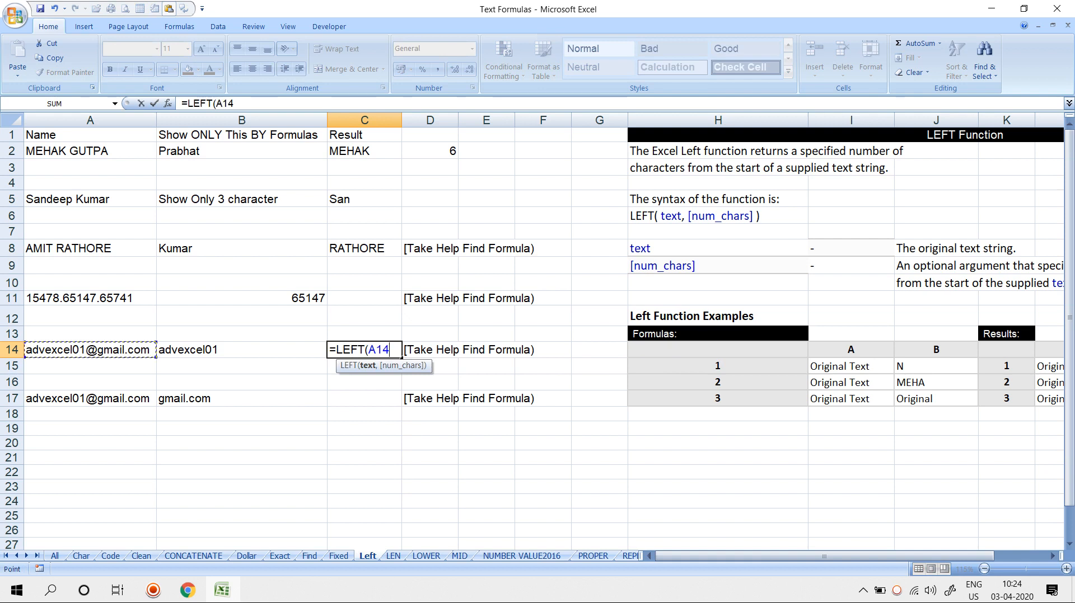
type(",F")
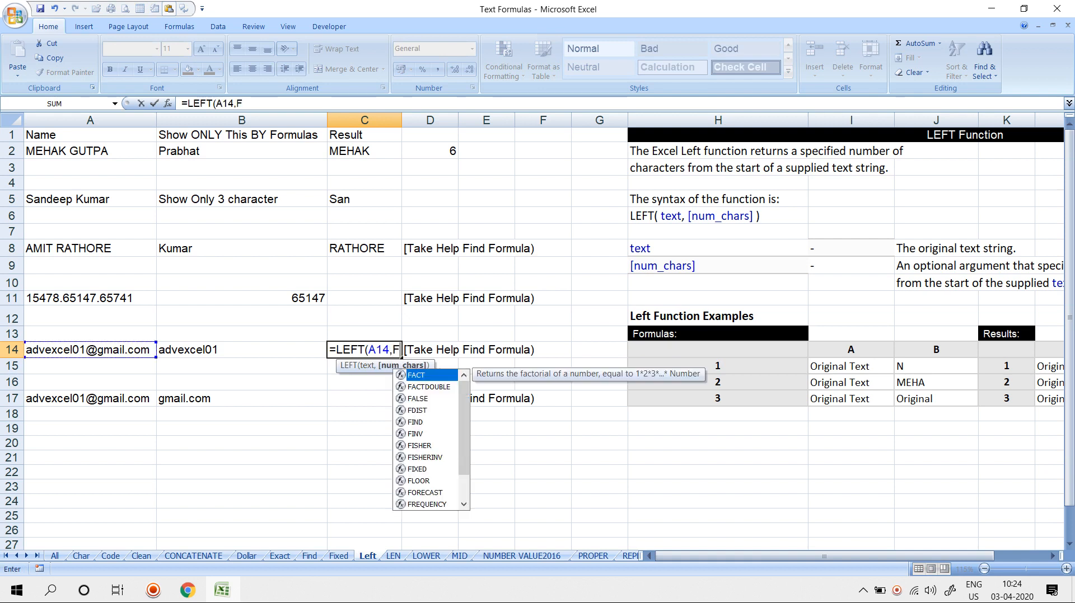
type("IND(\"@")
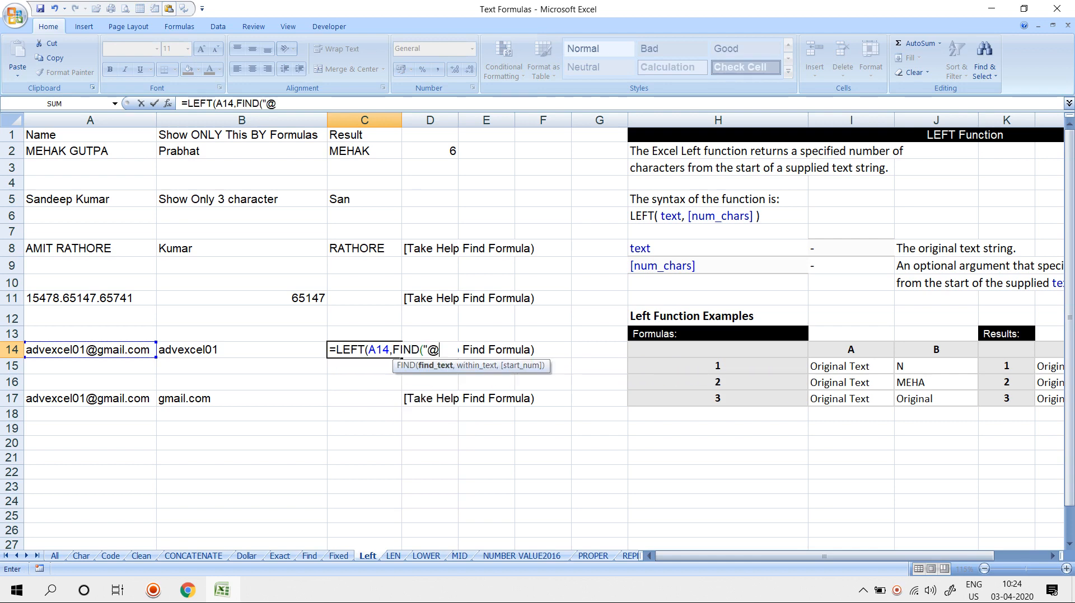
type("\",1")
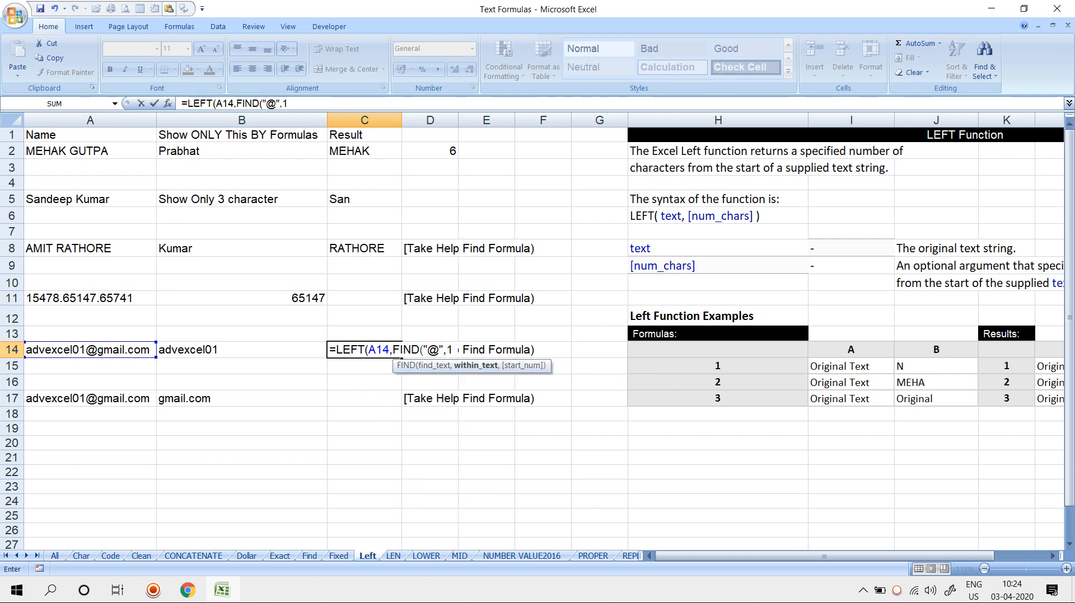
key("BackSpace")
key("Left")
key("Left")
type(",1")
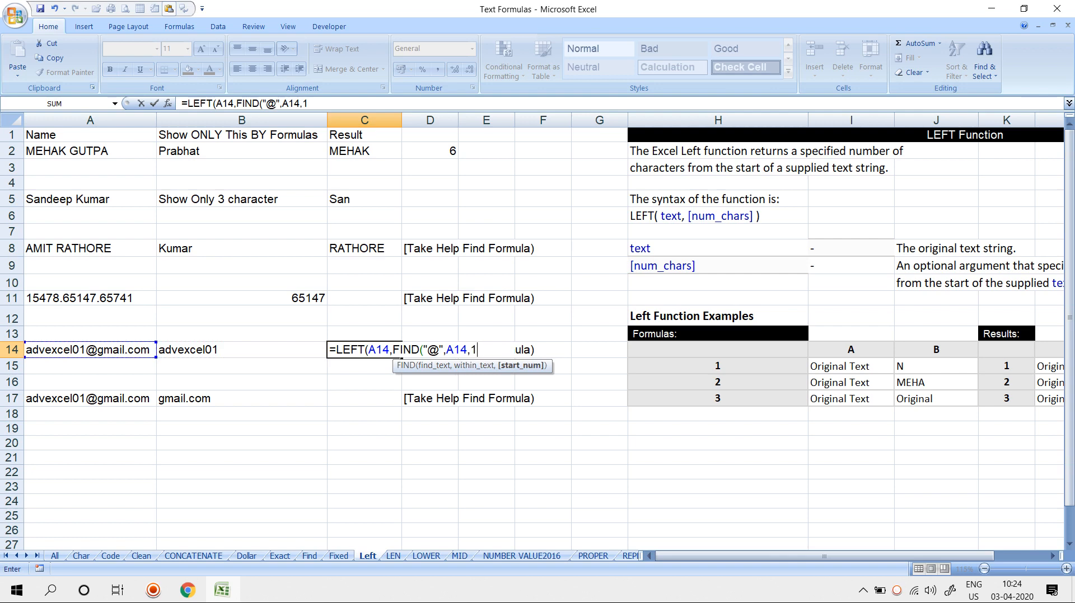
type(")-1")
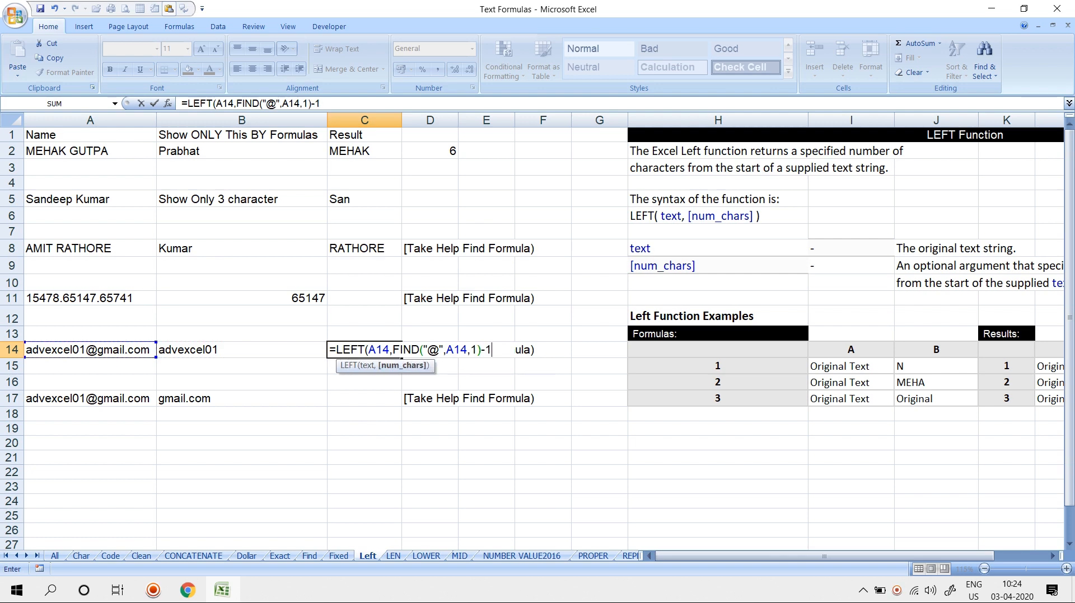
key("Return")
key("Return")
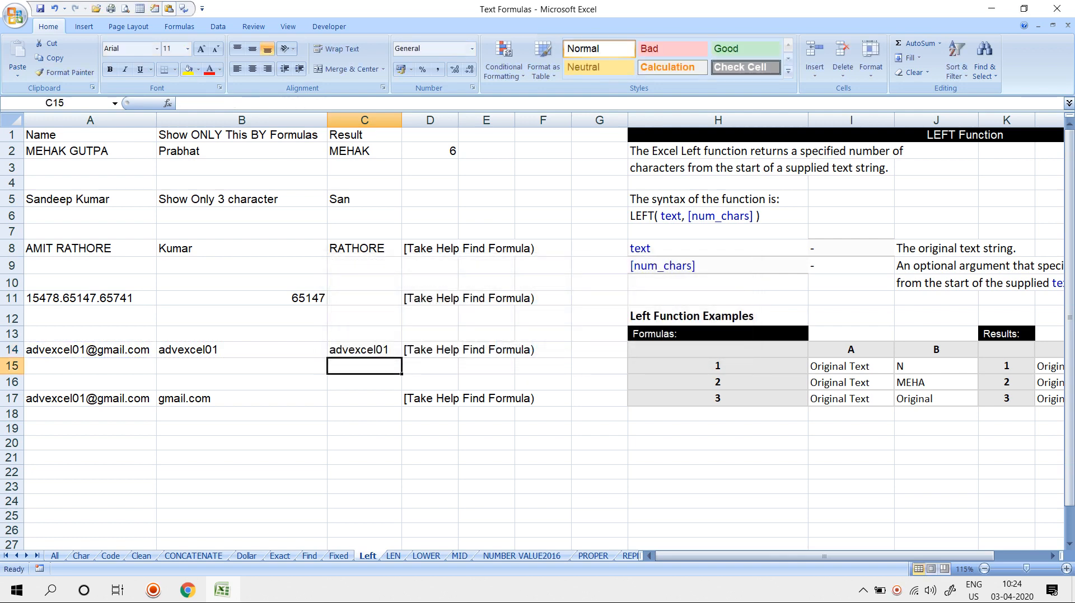
Review the LEFT and FIND formula in cell C14
key("Up")
key("F2")
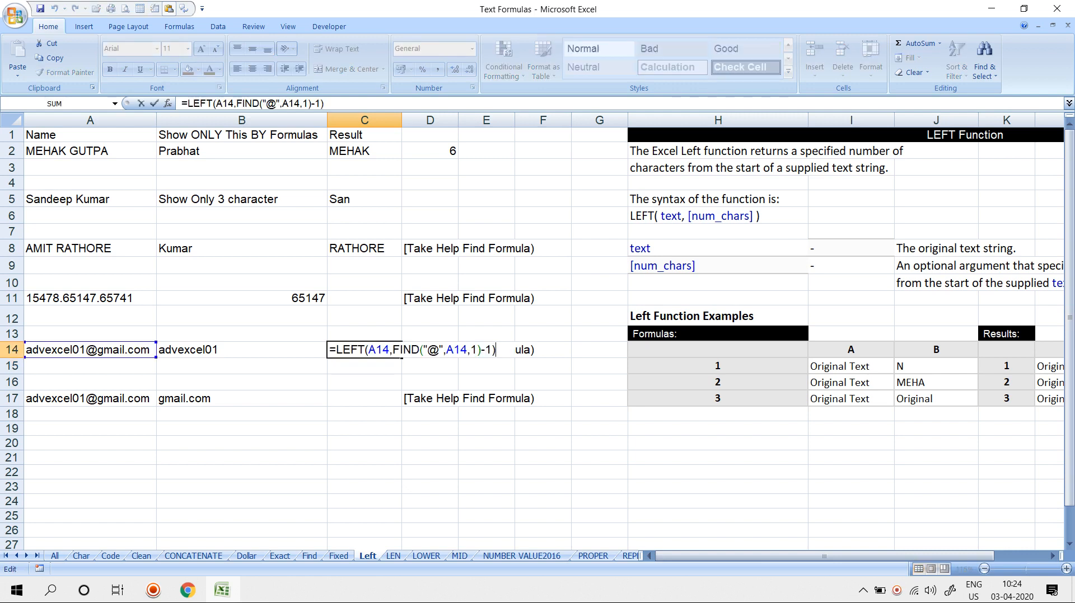
key("Return")
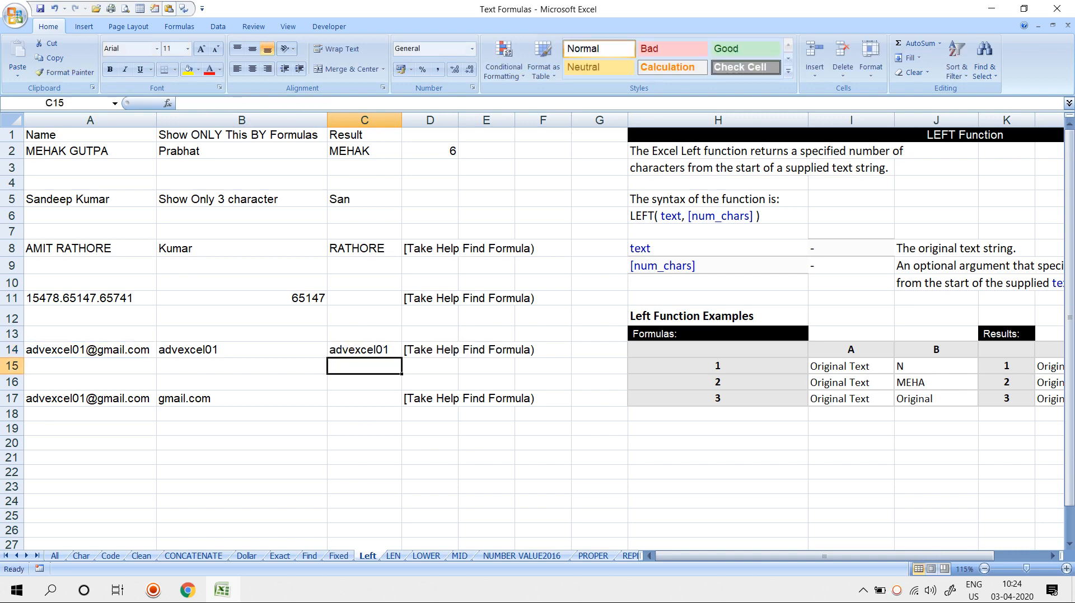
On the LEN sheet, enter =LEN(A13) in cell C13 to count the characters of the full name
scroll(532, 335, "down", 2)
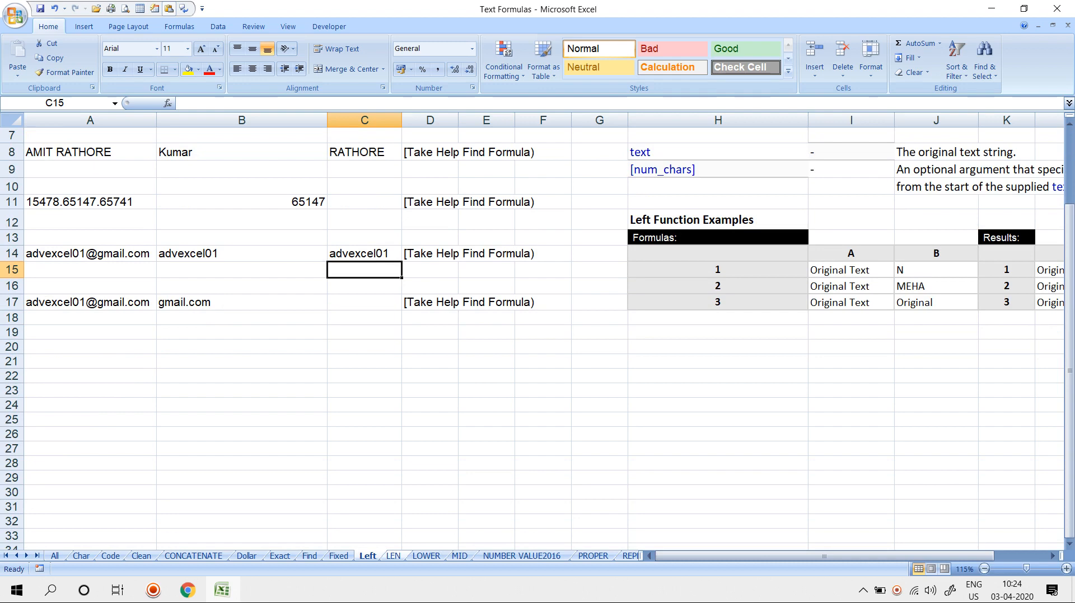
key("ctrl+Page_Down")
left_click(271, 210)
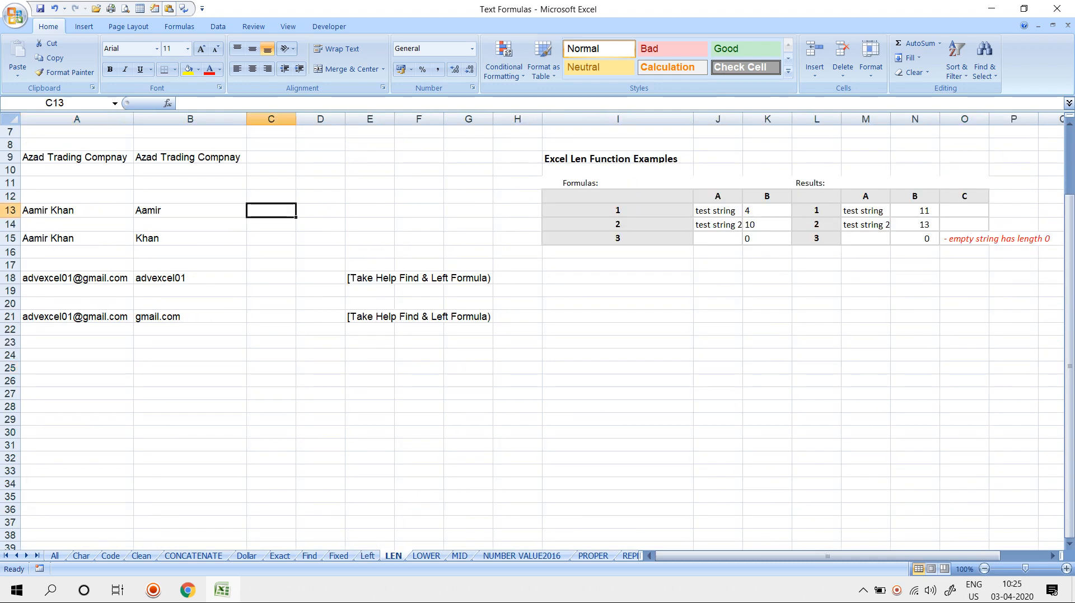
type("=LEN")
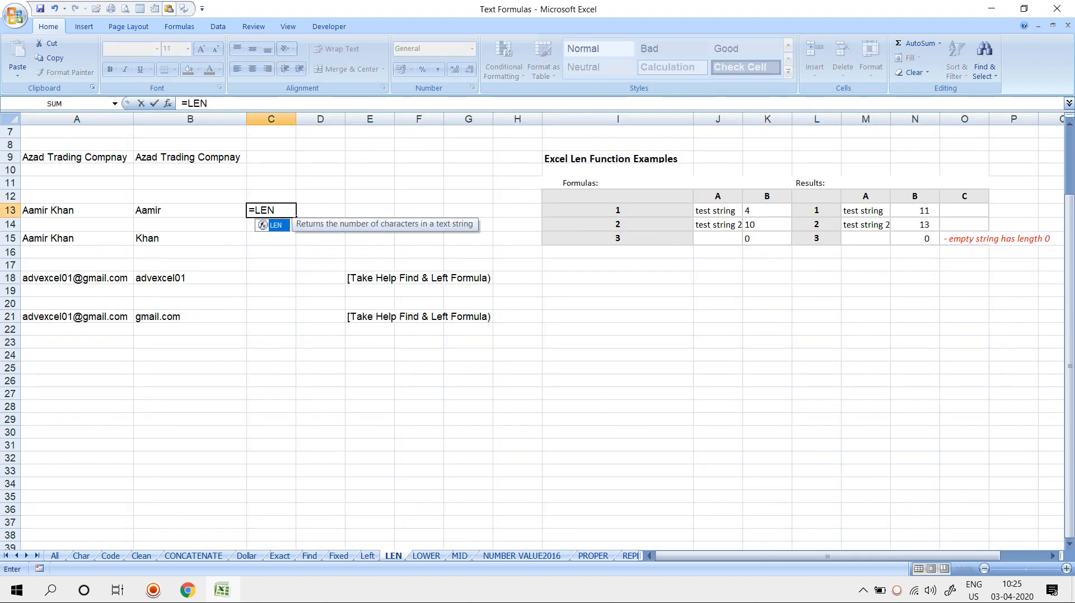
type("(A13)")
key("Return")
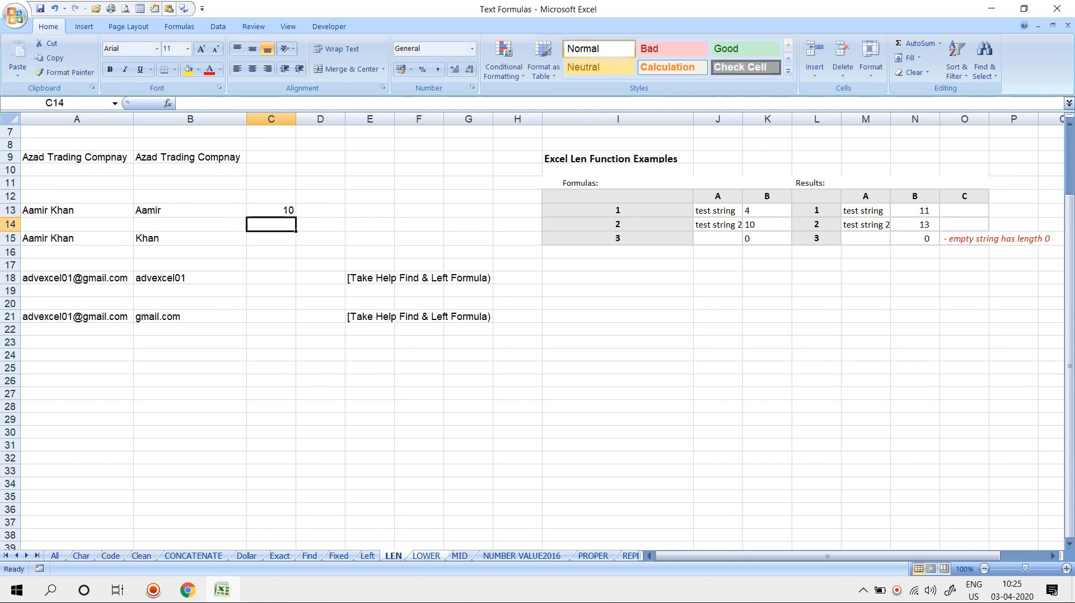
On the LOWER sheet, convert the uppercase name in A2 to lowercase in cell C2 with =LOWER(A2)
left_click(426, 556)
scroll(537, 330, "up", 1)
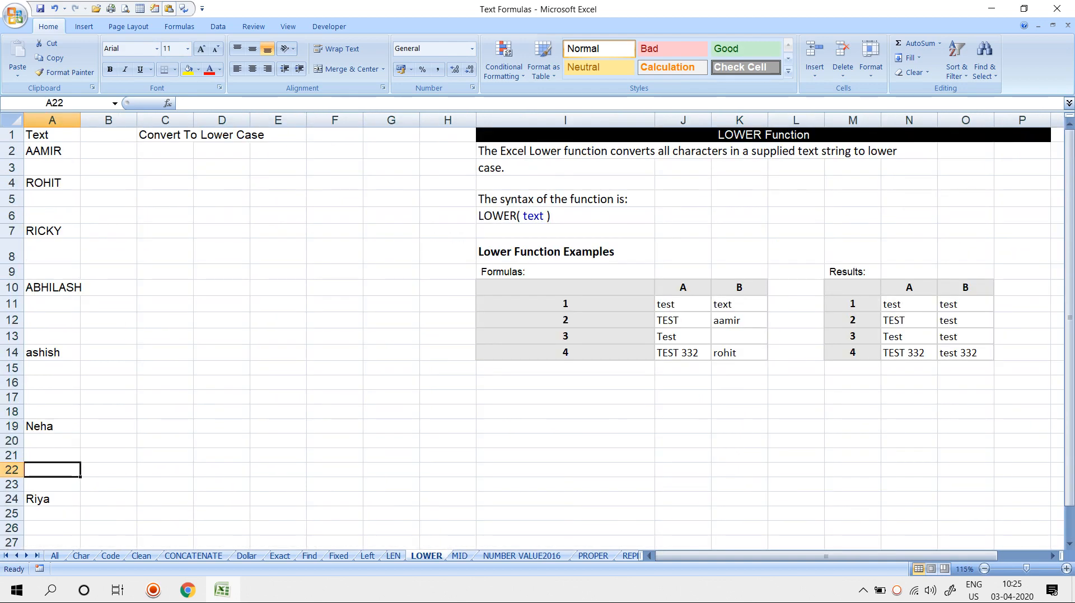
left_click(165, 167)
left_click(165, 150)
type("=LOWER(")
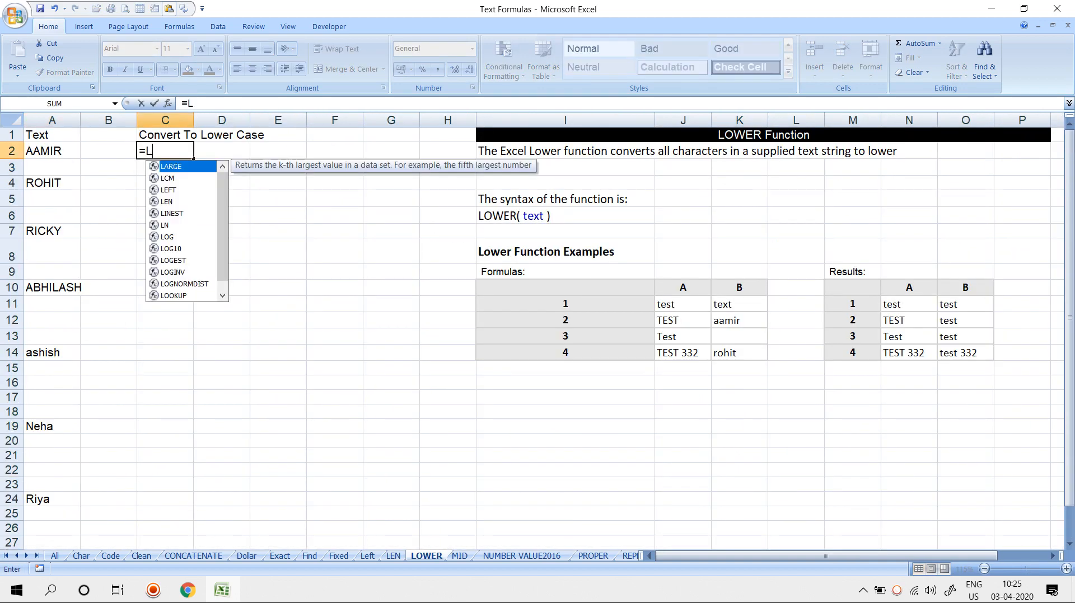
key("Left")
key("Left")
key("Return")
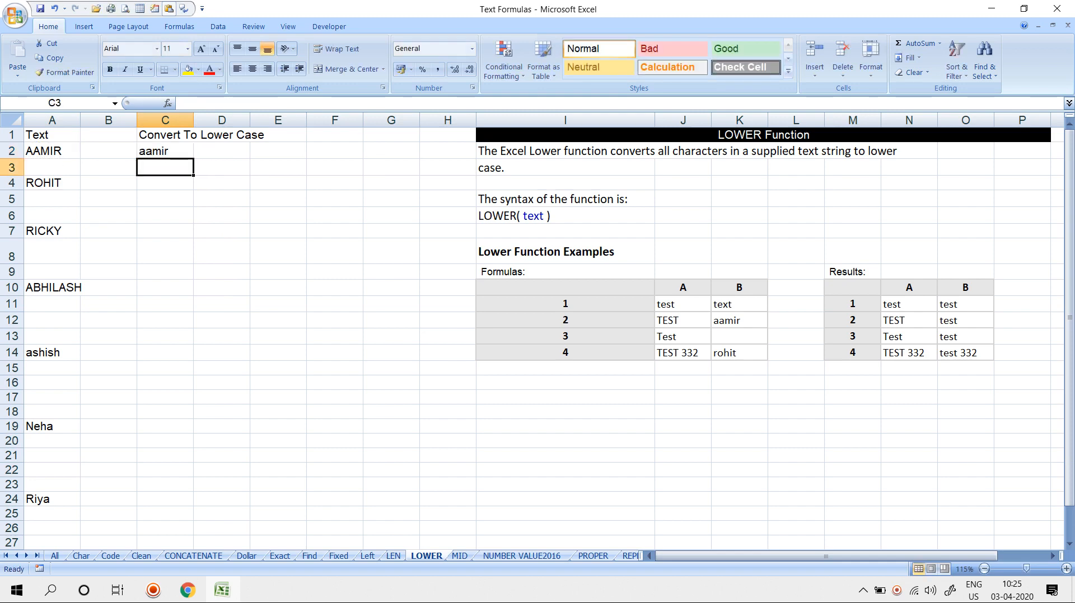
Enter =UPPER(C2) in cell D2 to convert the lowercase name to uppercase
left_click(222, 151)
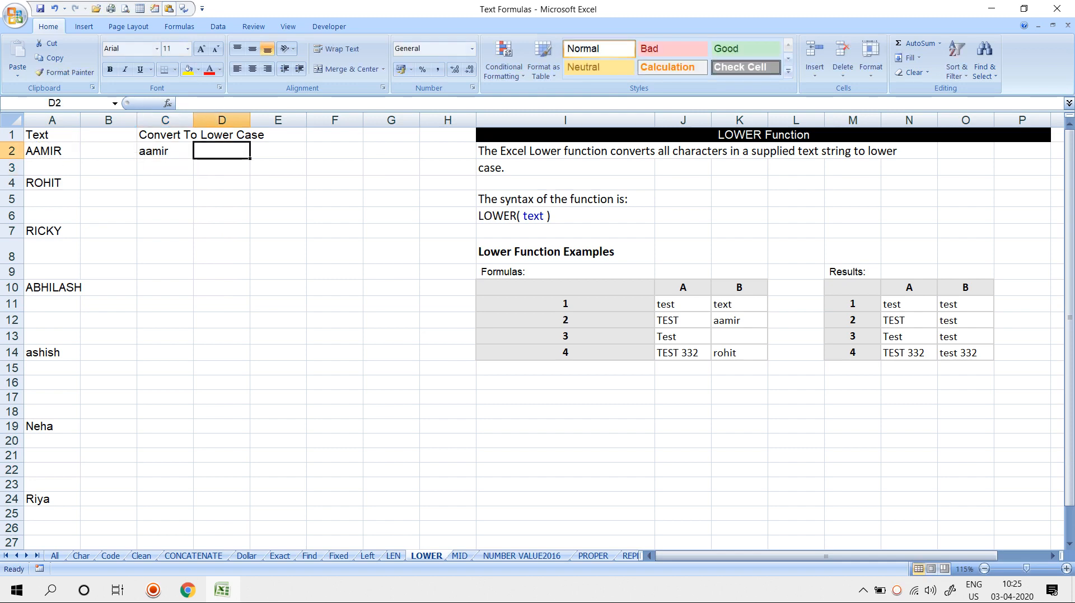
type("=UPPER(")
key("Left")
key("Left")
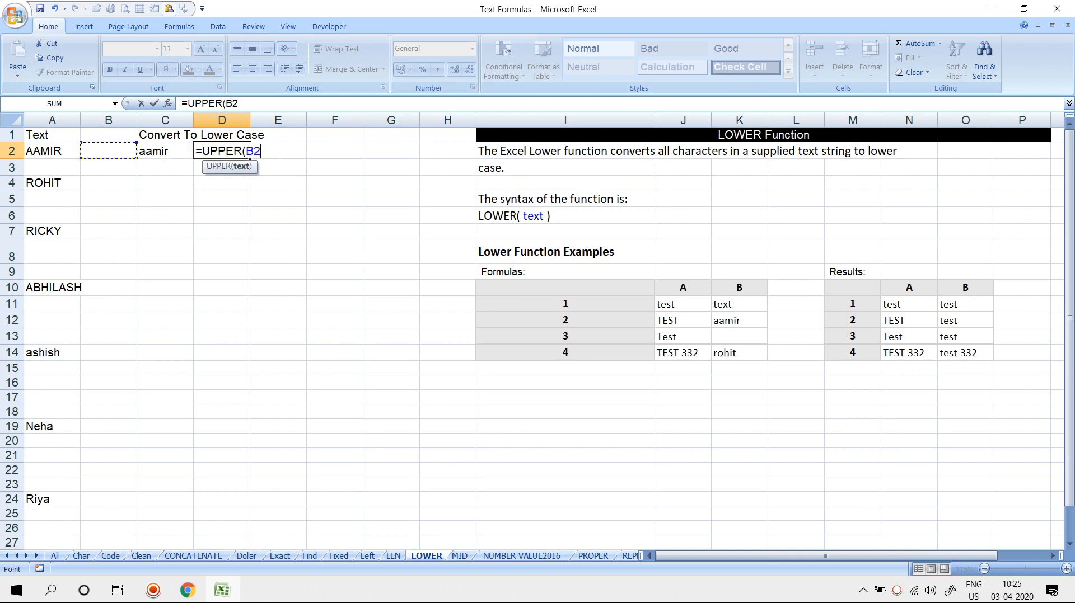
key("Right")
key("Return")
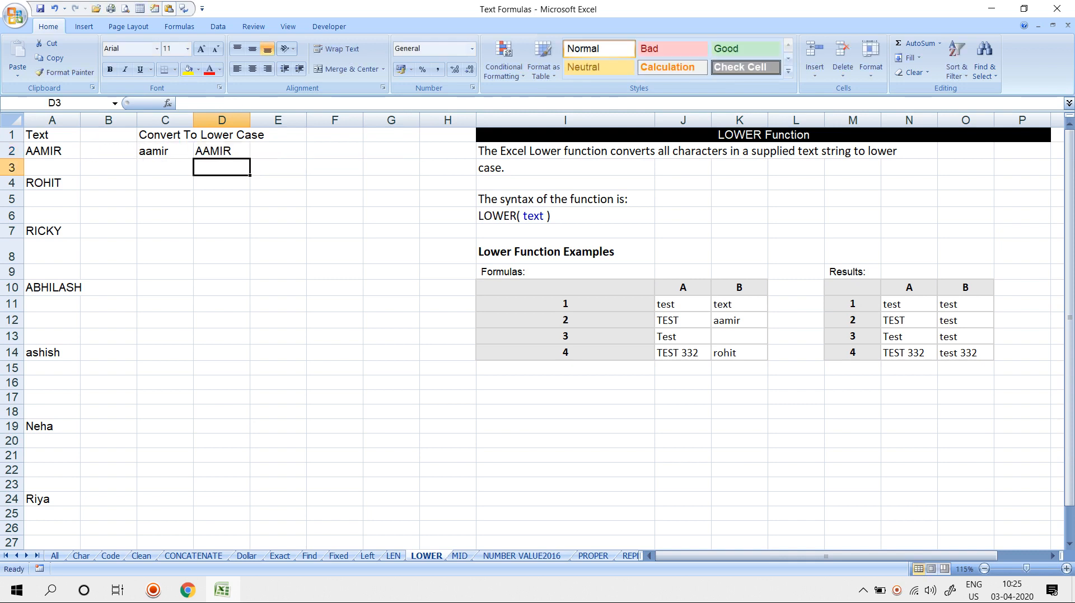
key("Down")
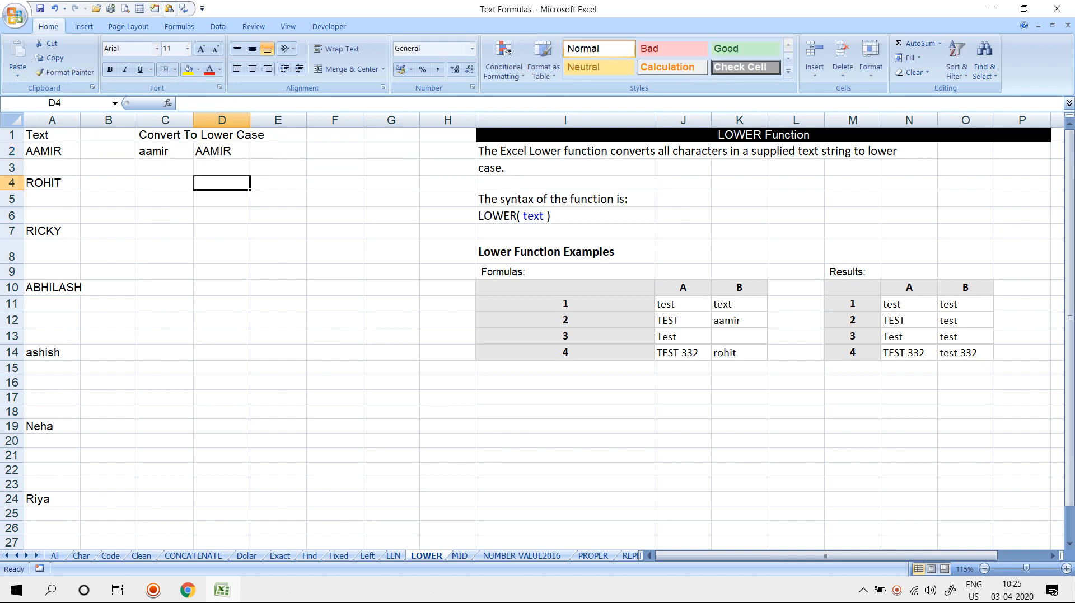
type("=PRO")
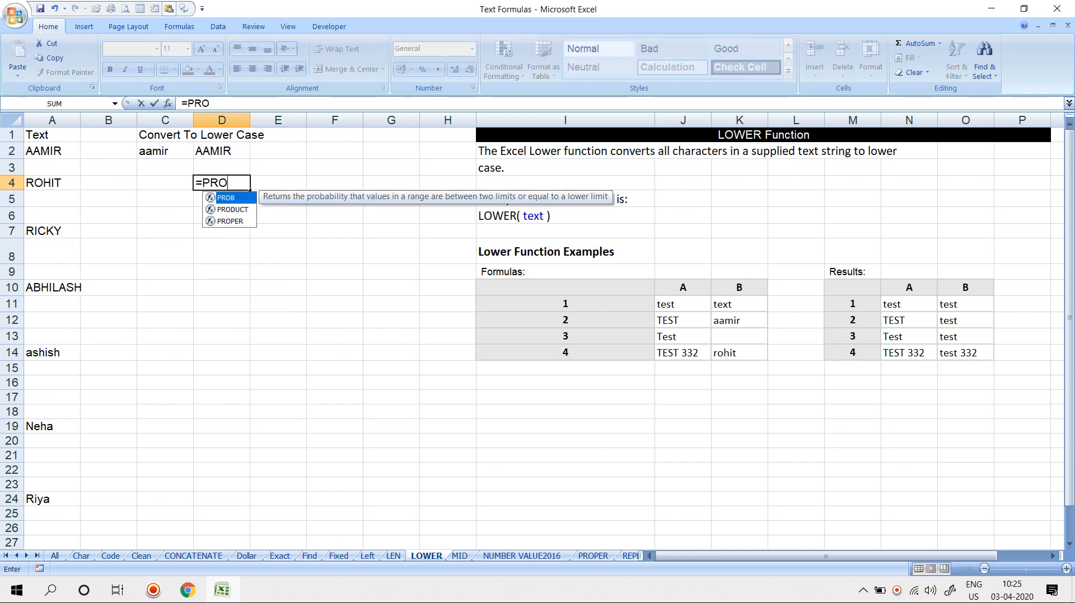
key("Tab")
key("Left")
key("Left")
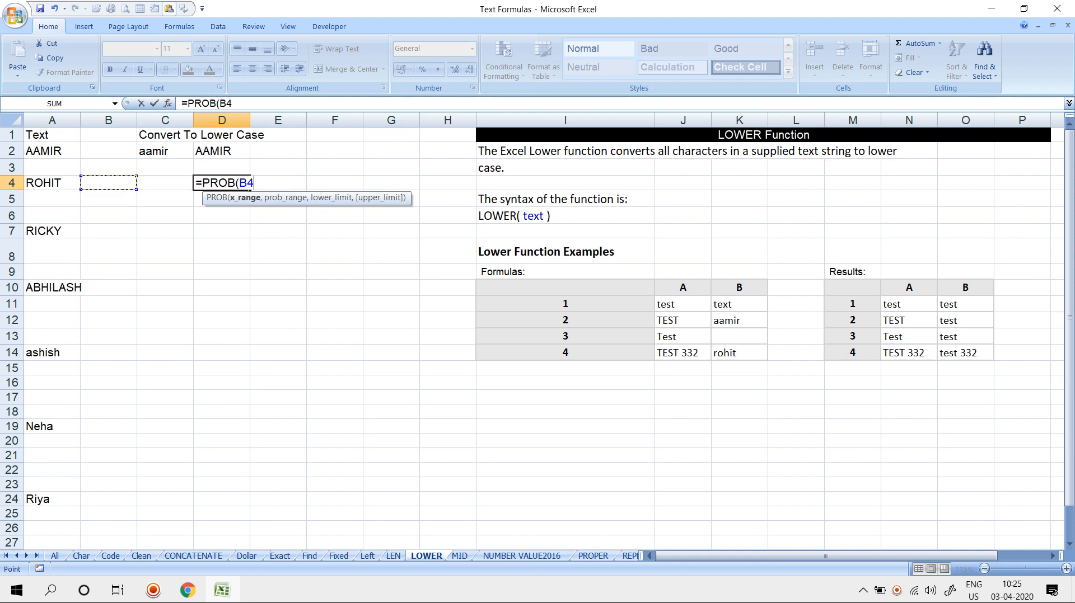
key("Escape")
Enter =PROPER(A4) in cell D4 to capitalize only the first letter of the uppercase name
type("=")
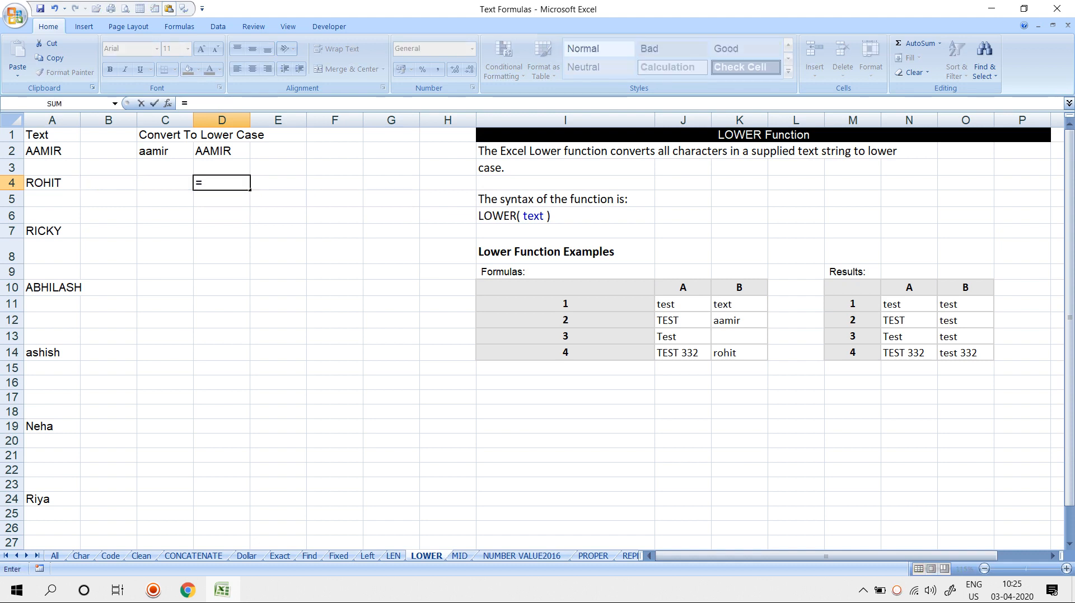
type("ROPER")
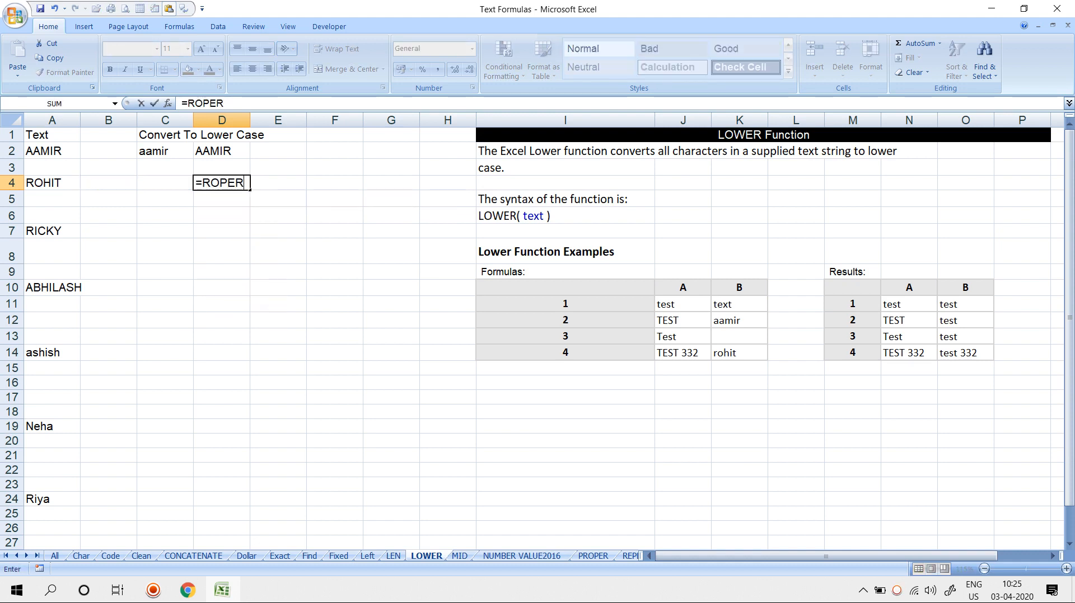
key("BackSpace")
key("BackSpace")
key("BackSpace")
key("BackSpace")
key("BackSpace")
type("PRO")
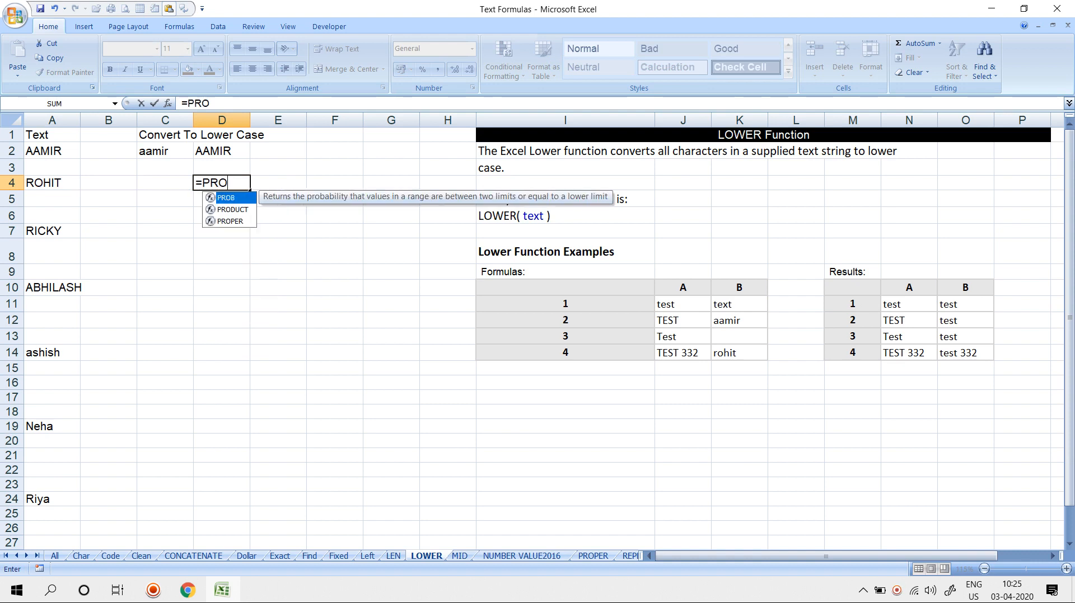
type("PER(")
key("Left")
key("Left")
key("Left")
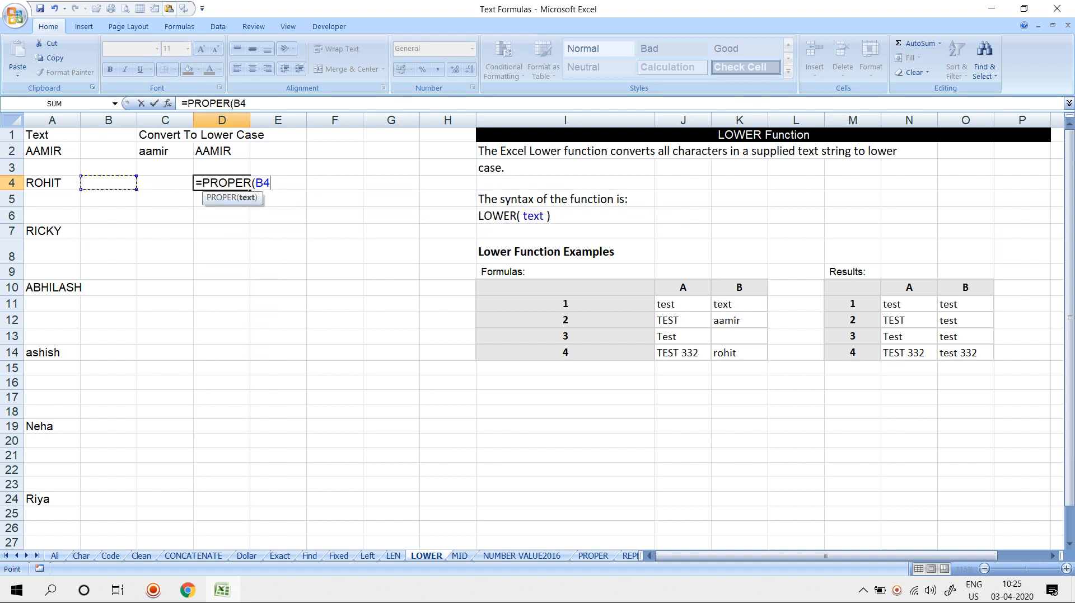
key("Return")
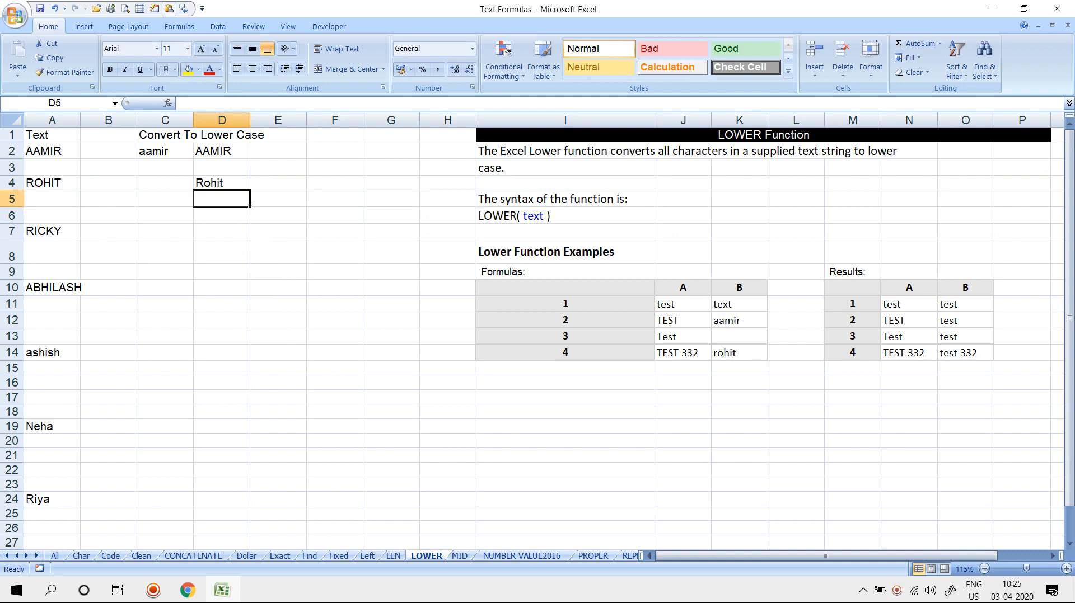
Review the PROPER, LOWER and UPPER formulas in cells D4, C2 and D2
key("Up")
key("F2")
key("Escape")
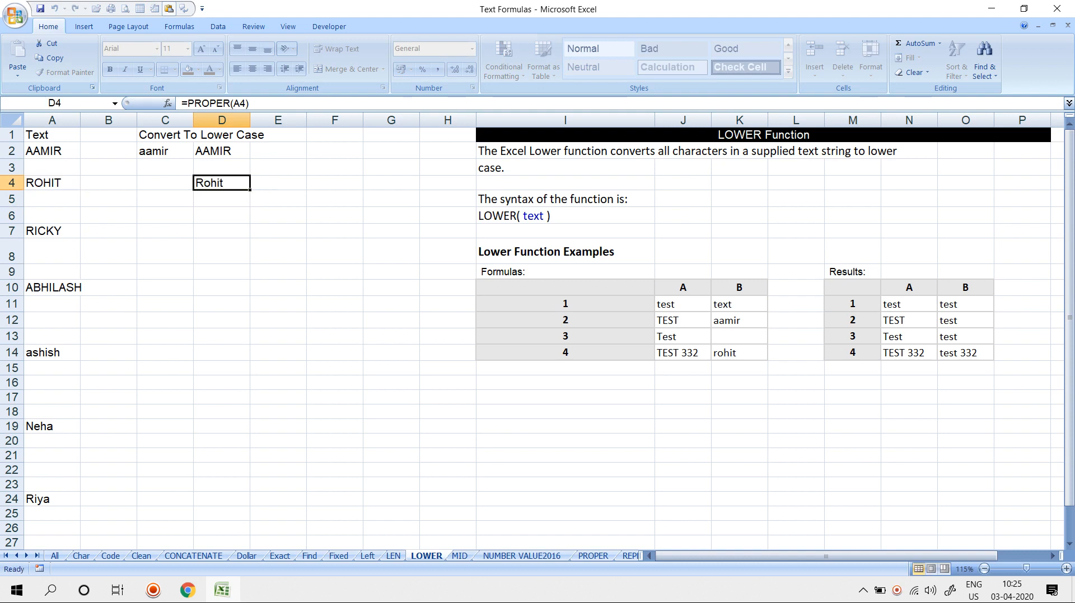
key("F2")
key("BackSpace")
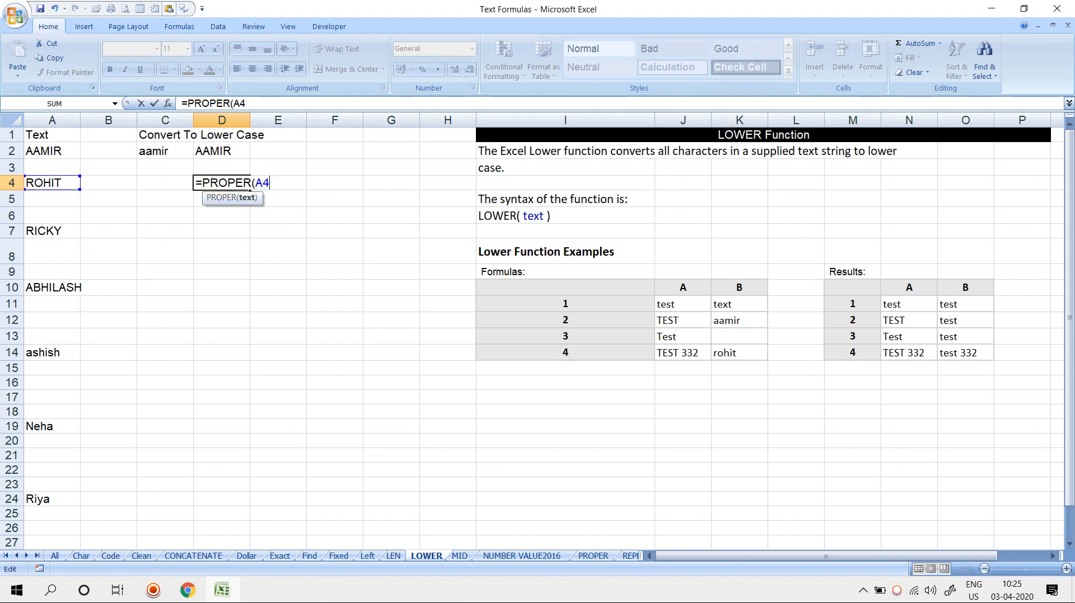
key("Escape")
key("Up")
key("Up")
key("Left")
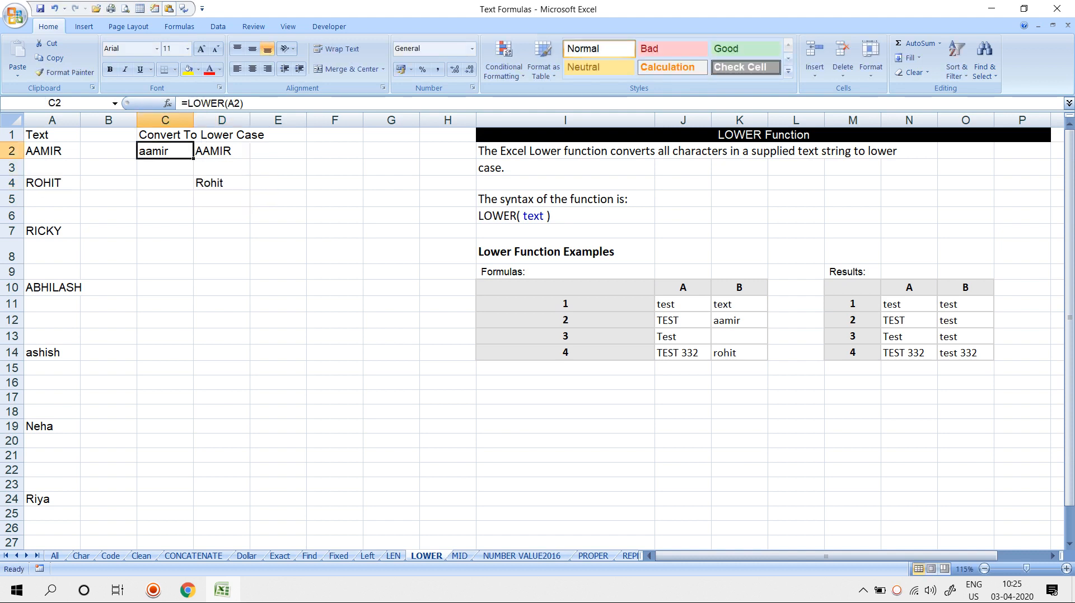
key("Right")
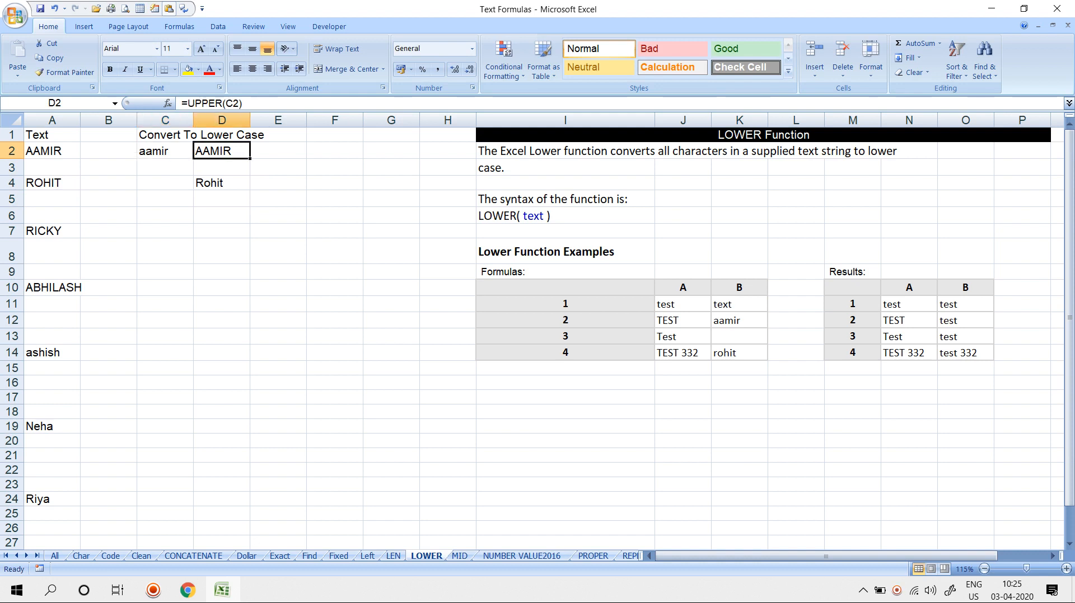
key("Down")
key("Down")
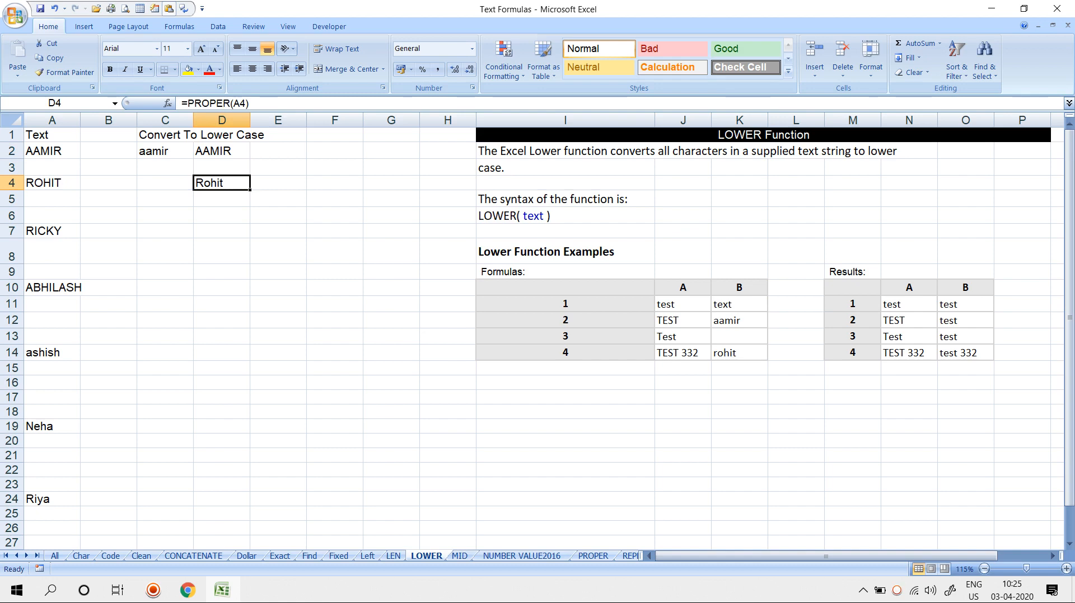
Go to the MID sheet and select the first Result cell, E2
key("ctrl+Page_Down")
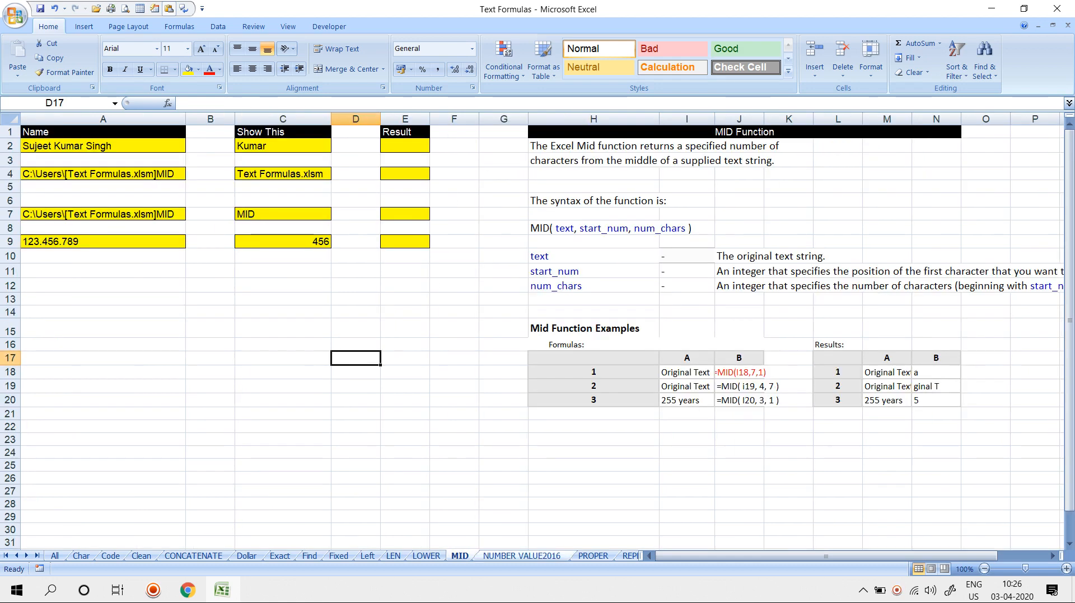
scroll(532, 336, "up", 1)
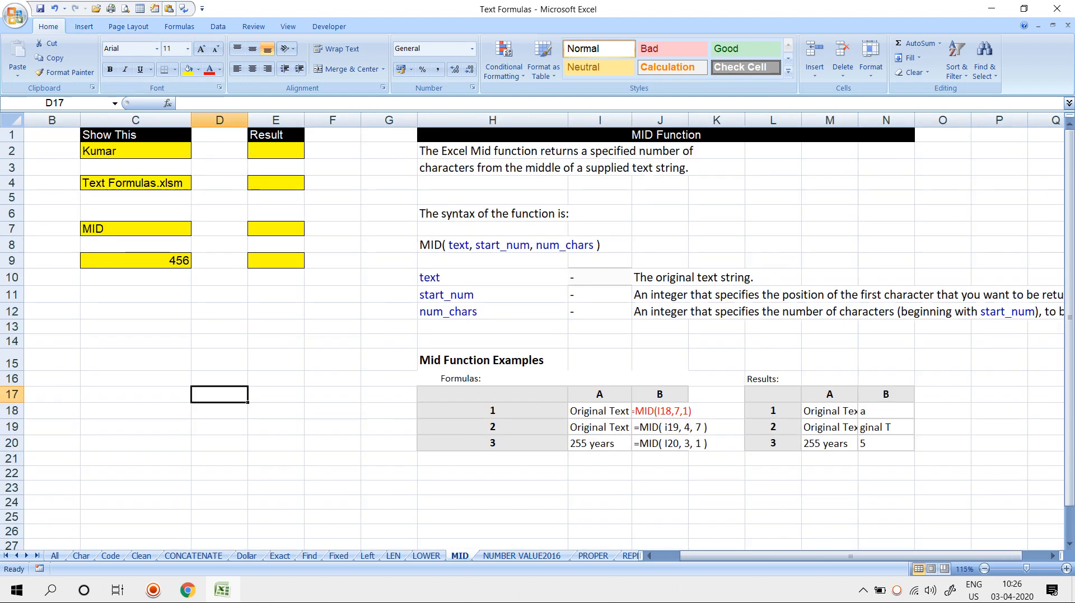
left_click(220, 168)
scroll(219, 168, "down", 1)
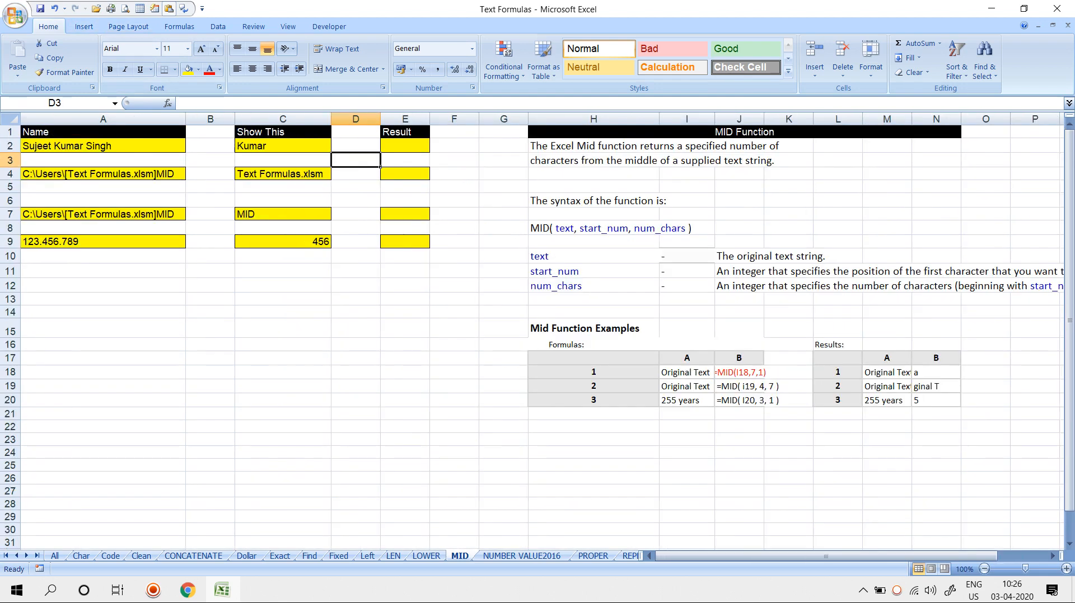
left_click(405, 146)
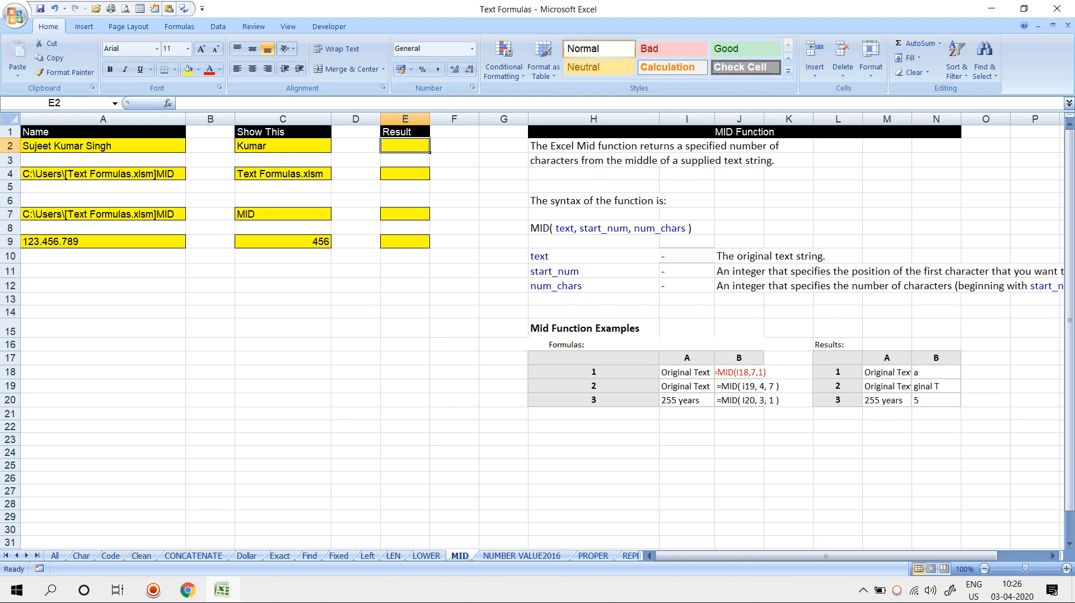
Copy the full name in A2 to the empty cell A30 further down the MID sheet
left_click(103, 146)
key("ctrl+c")
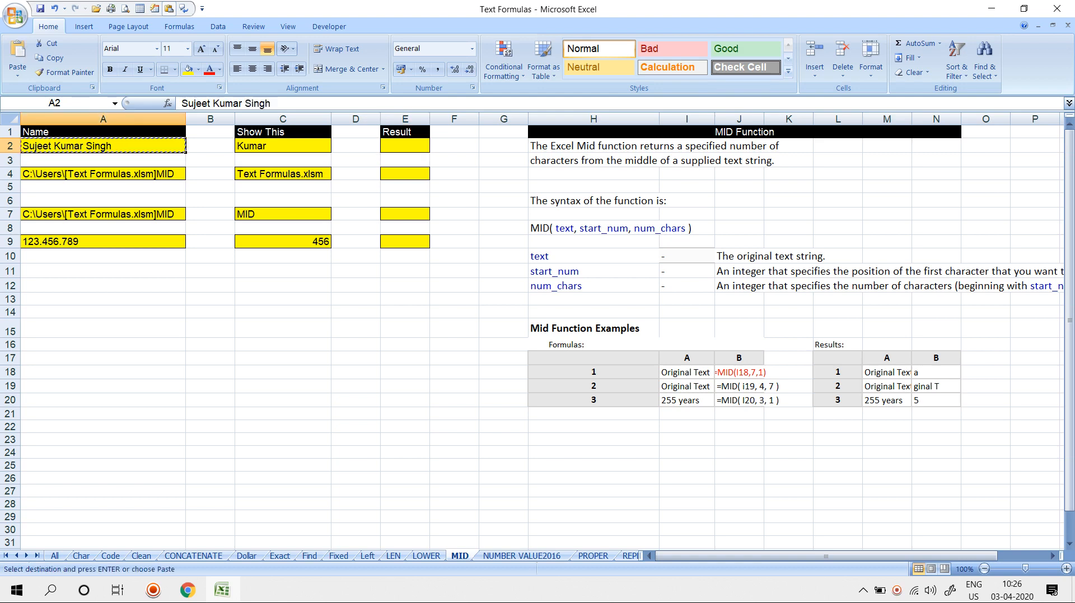
scroll(538, 336, "down", 3)
left_click(103, 277)
scroll(103, 276, "down", 3)
left_click(103, 276)
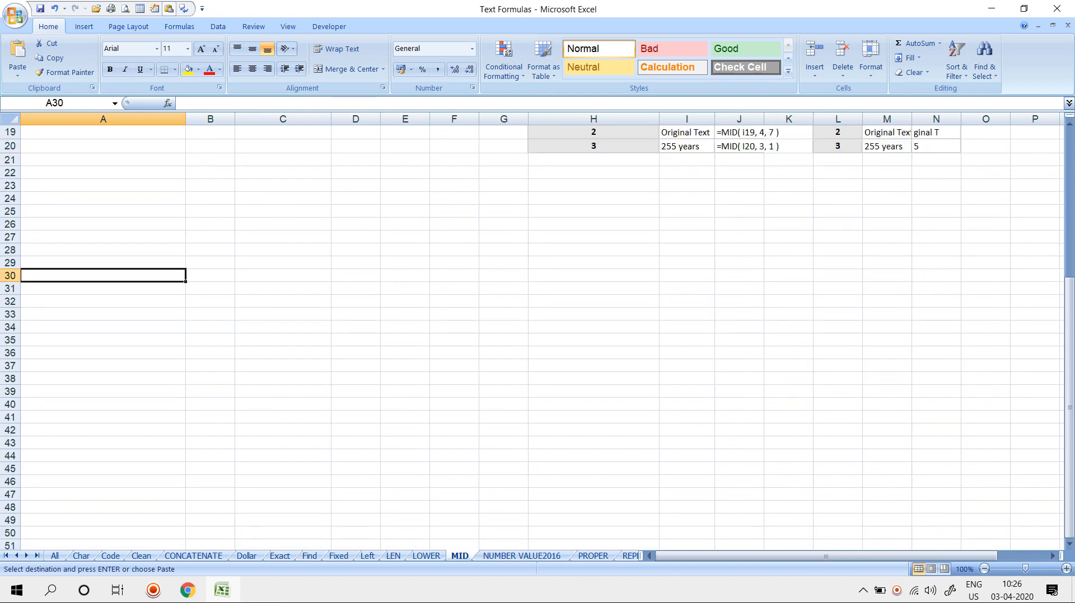
key("ctrl+v")
Add the headers f_n, m_n and l_n in cells B29, C29 and D29 above the copied name's row
left_click(210, 263)
type("f_n")
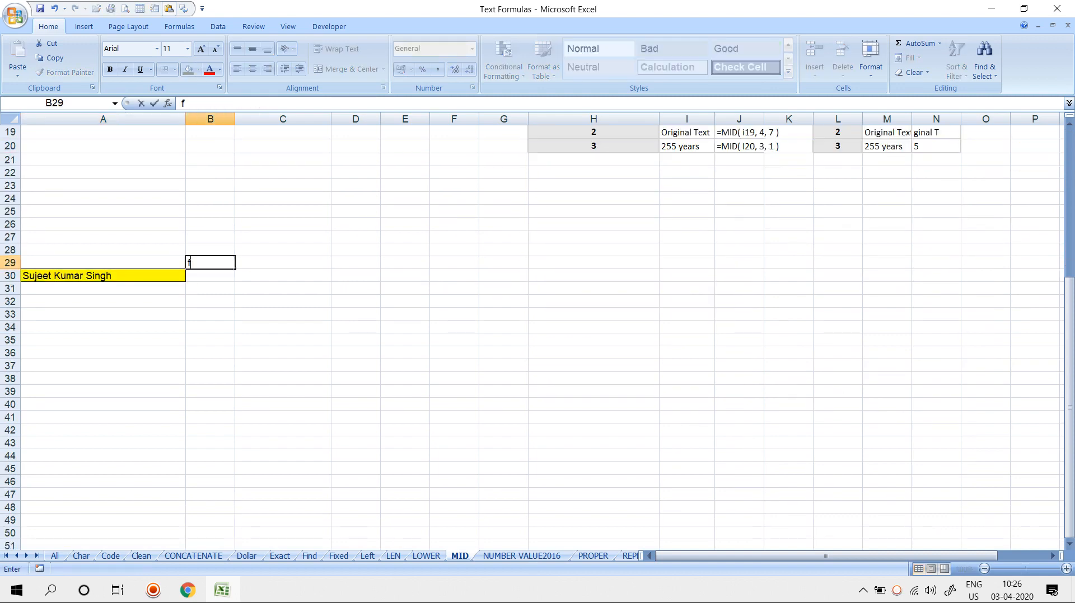
key("Return")
type("m_n")
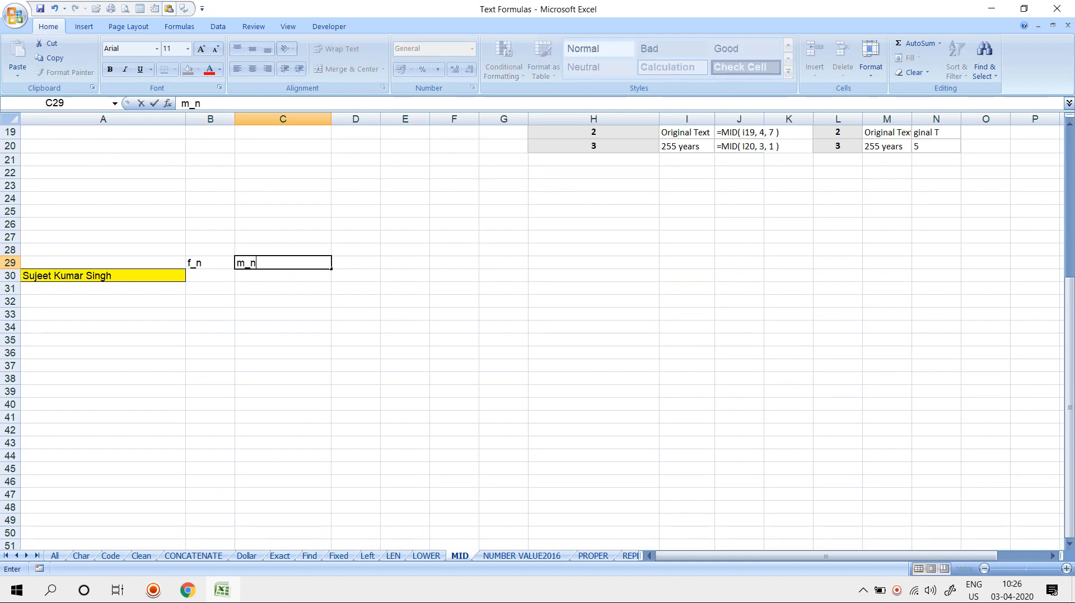
key("Return")
key("Up")
key("Right")
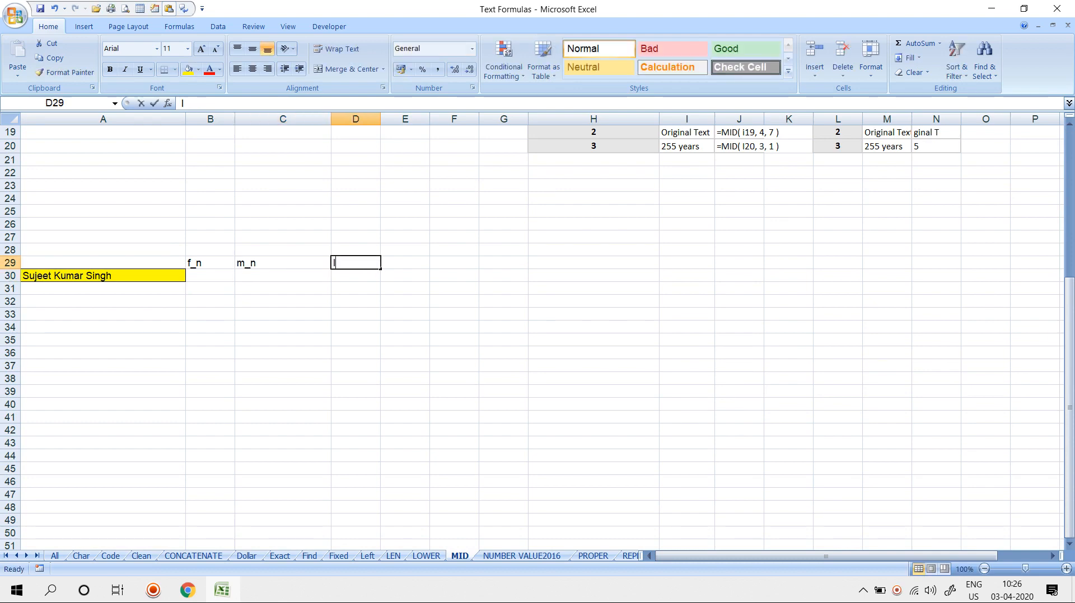
type("l_n")
key("Return")
Enter =LEFT(A30,5) in cell B30 to extract the first five characters of the full name
key("Left")
key("Left")
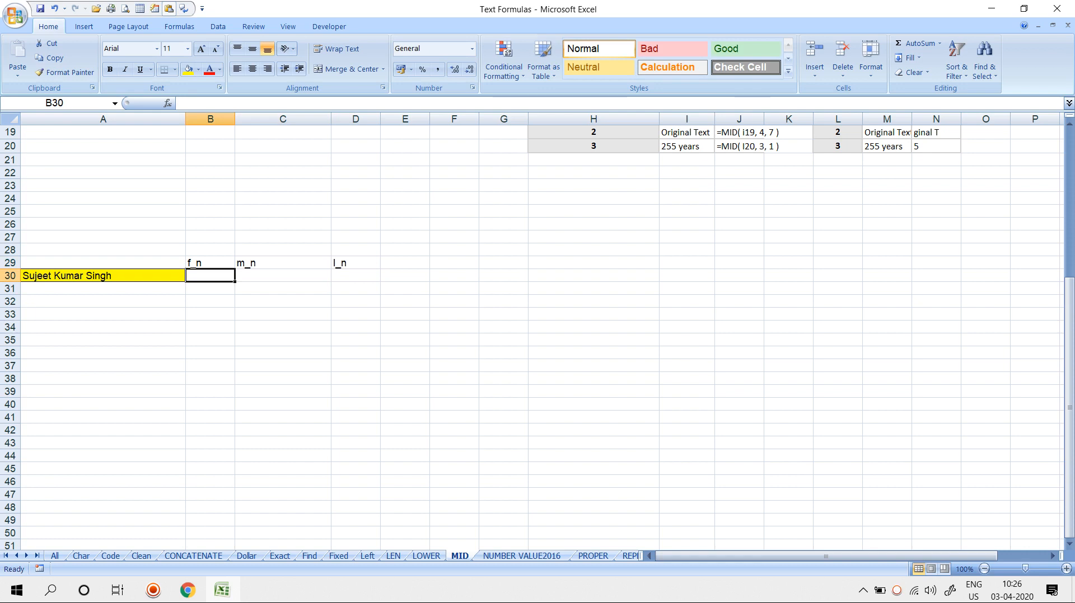
type("=LEN(")
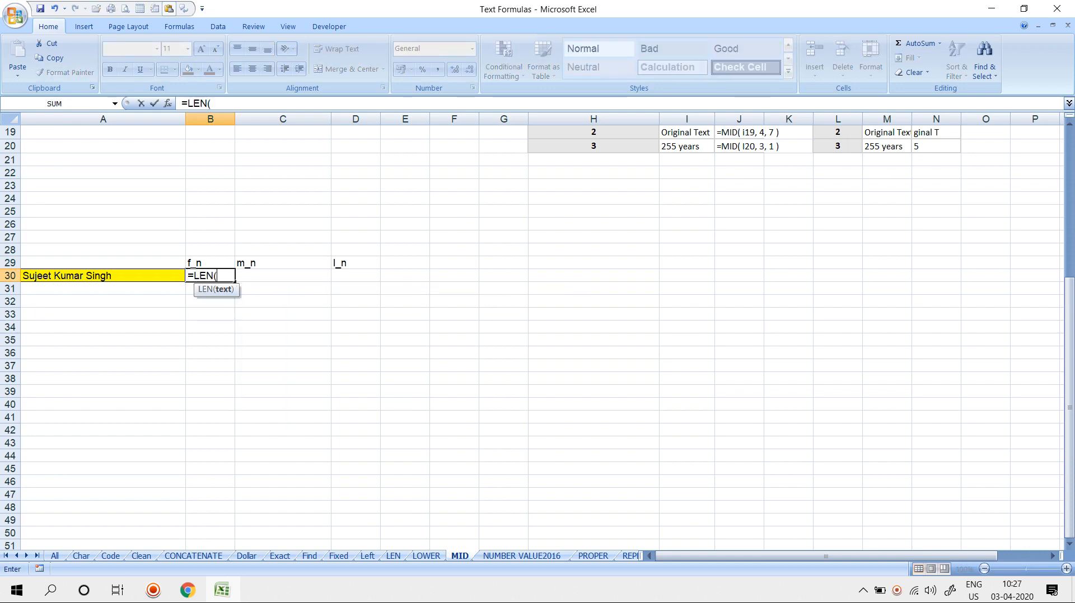
key("Left")
type(",5")
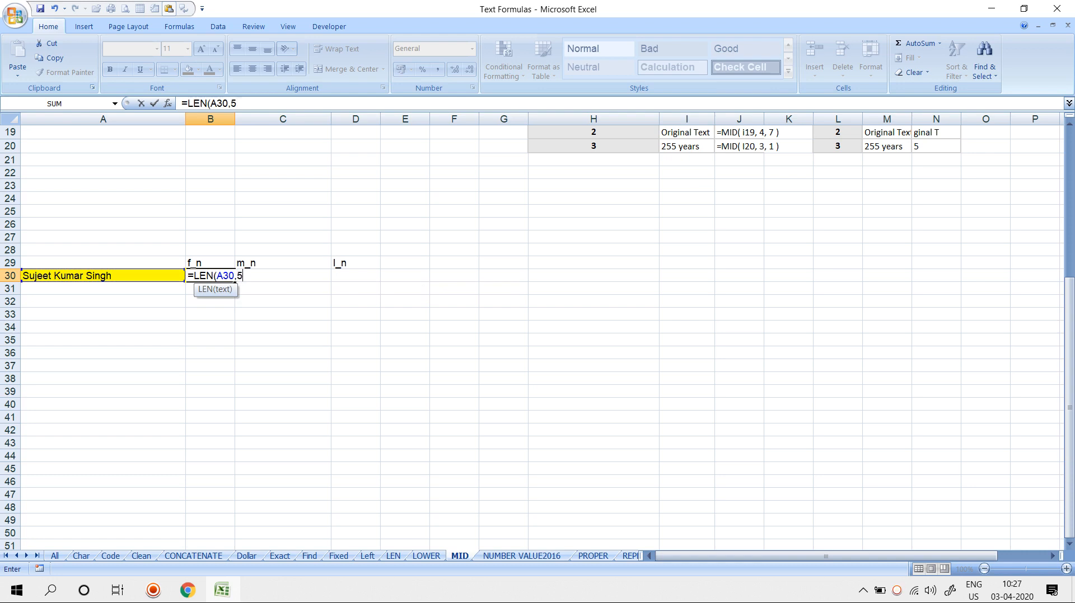
key("Return")
key("Return")
key("Left")
key("Left")
key("Left")
key("Left")
key("BackSpace")
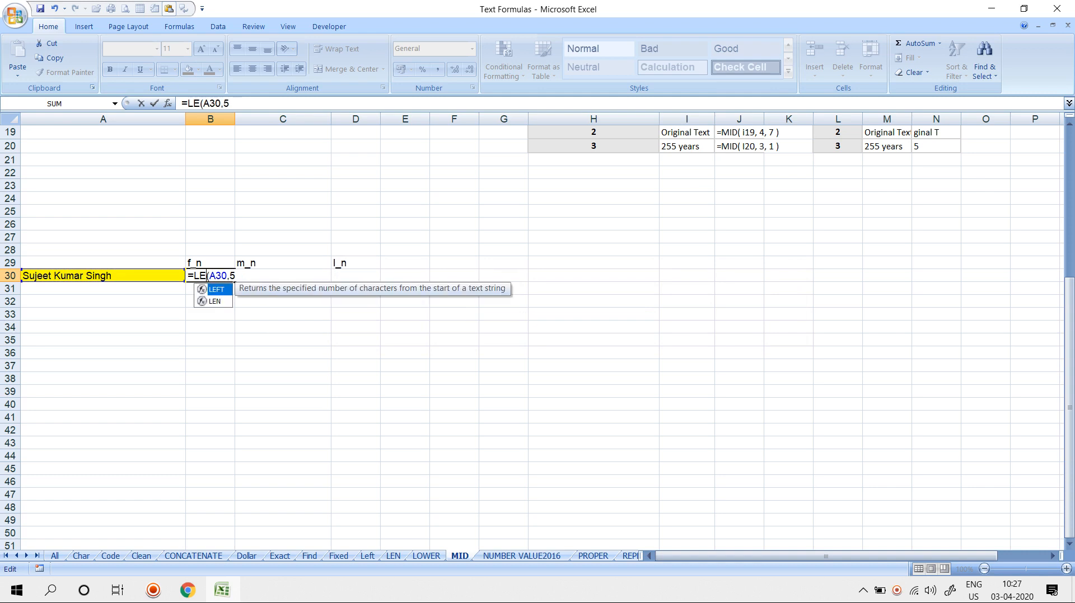
type("e")
key("BackSpace")
type("FT")
key("Return")
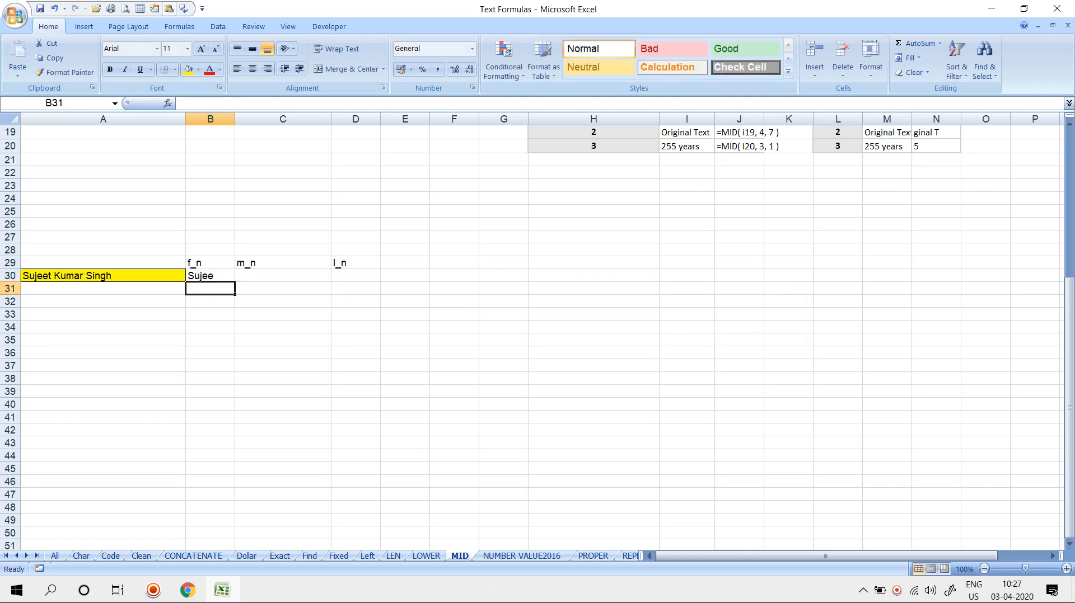
Set the character count of the LEFT formula in B30 to 6
key("Up")
key("F2")
key("Left")
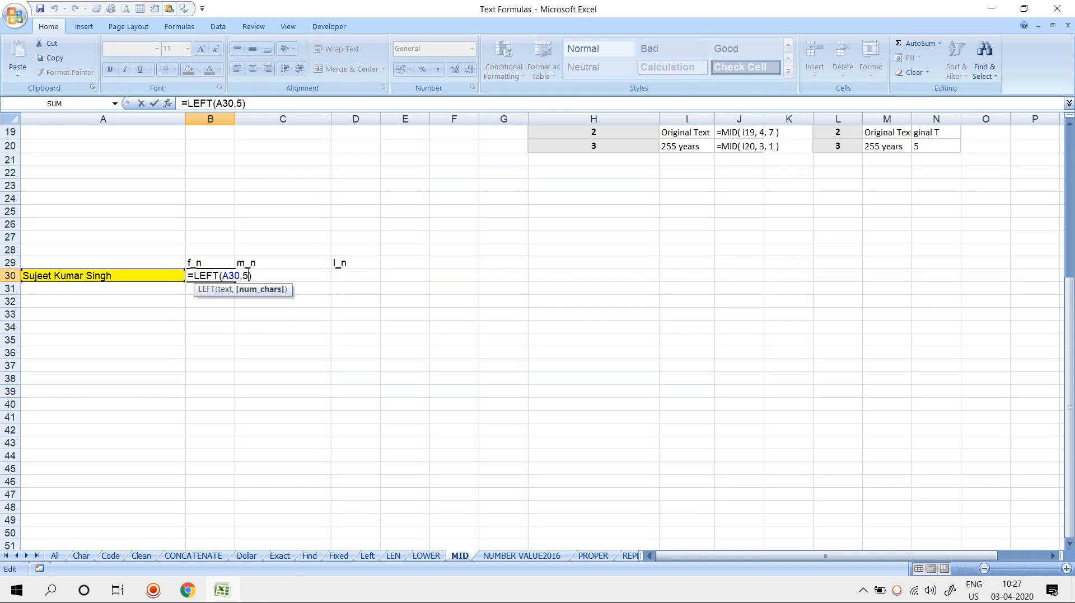
key("BackSpace")
type("6")
key("Return")
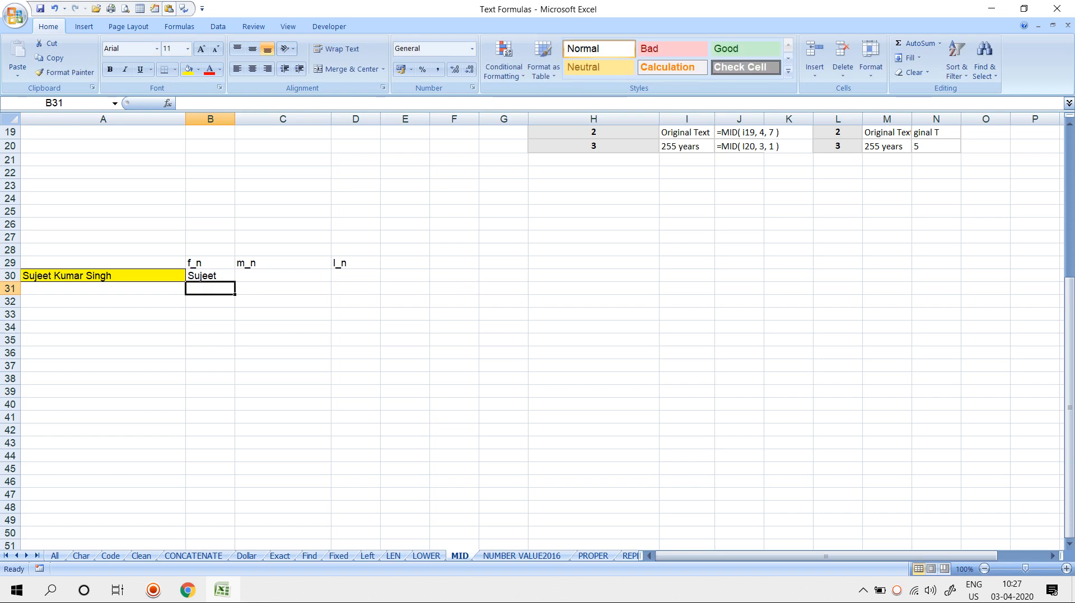
type("=FIND(")
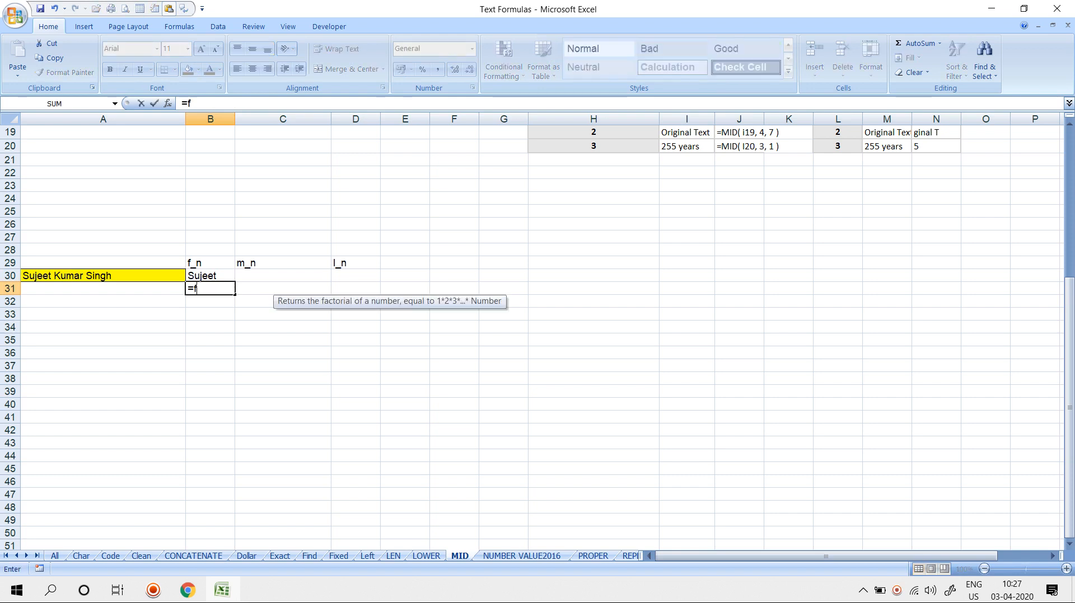
key("Up")
key("Left")
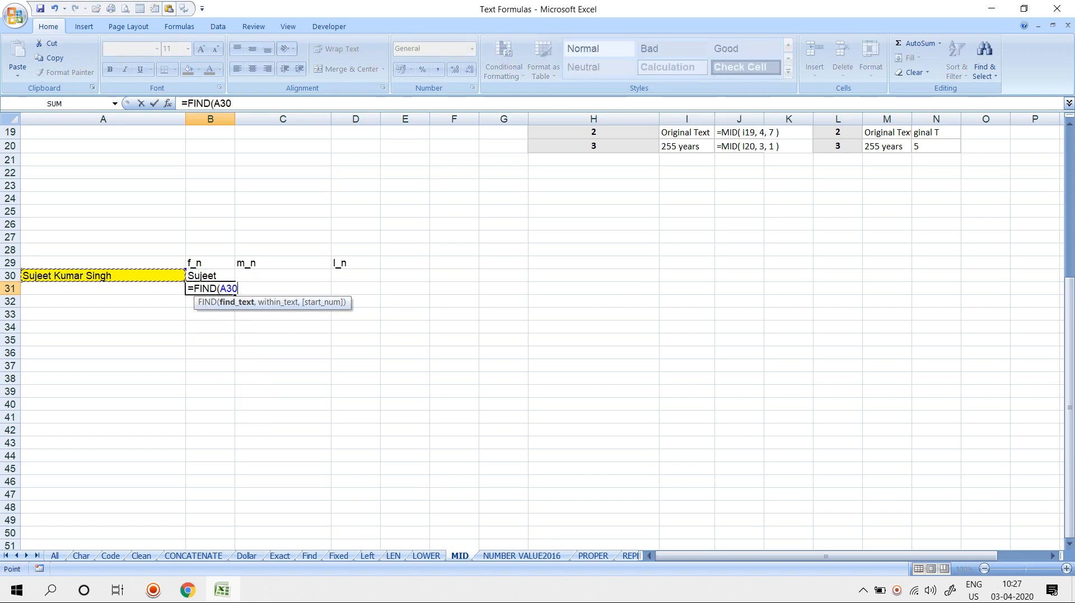
key("BackSpace")
key("BackSpace")
key("BackSpace")
key("Escape")
scroll(537, 336, "up", 1)
scroll(537, 336, "down", 2)
scroll(537, 336, "down", 2)
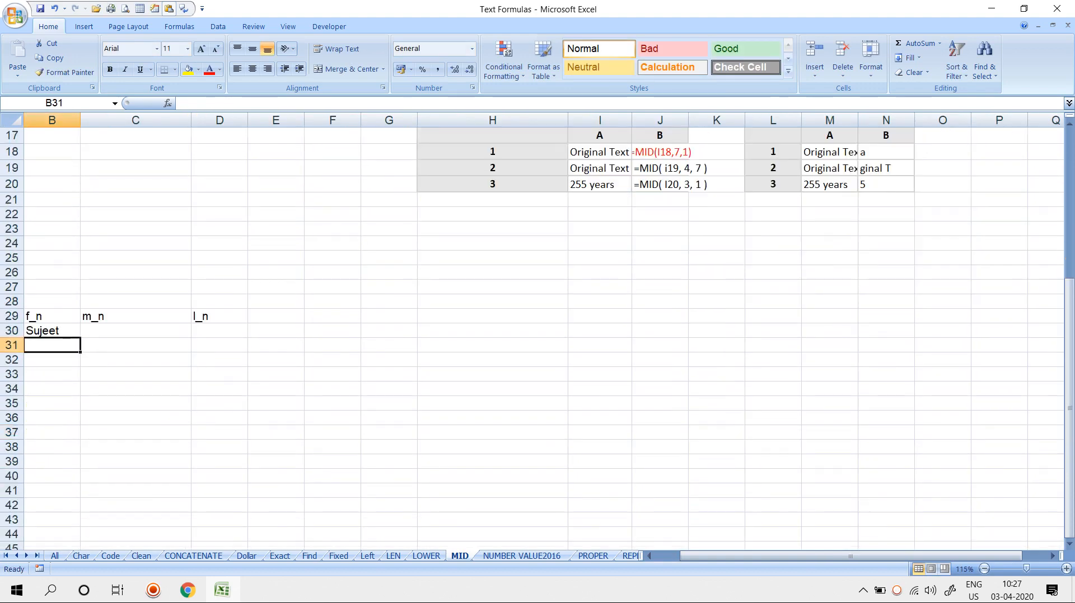
Enter =FIND(" ",A30,1) in cell B31 to locate the first space in the full name
key("Left")
key("Right")
type("=fin")
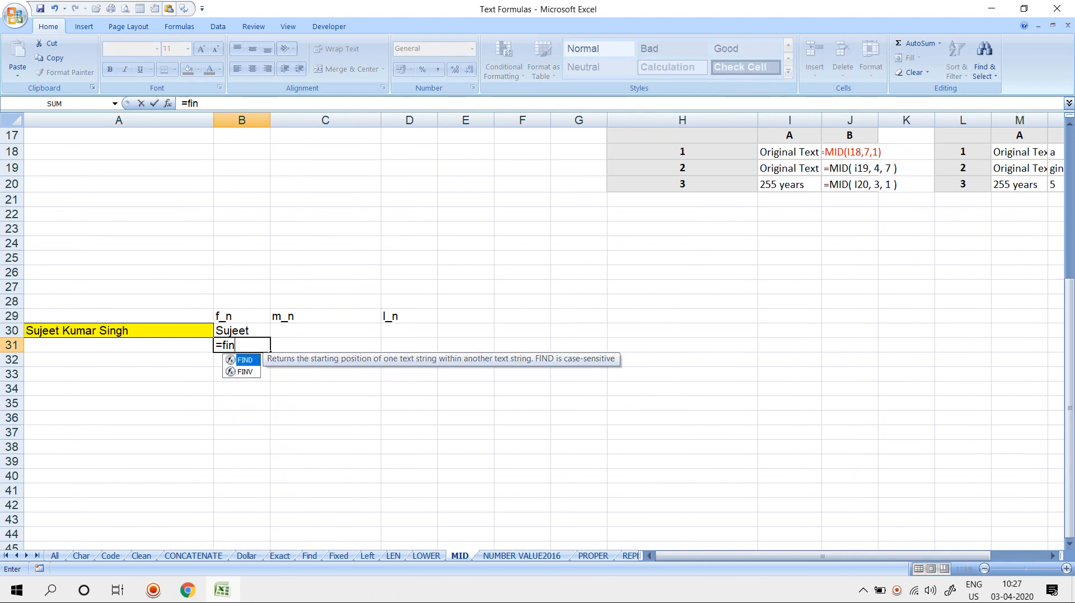
key("Tab")
type("\" \"")
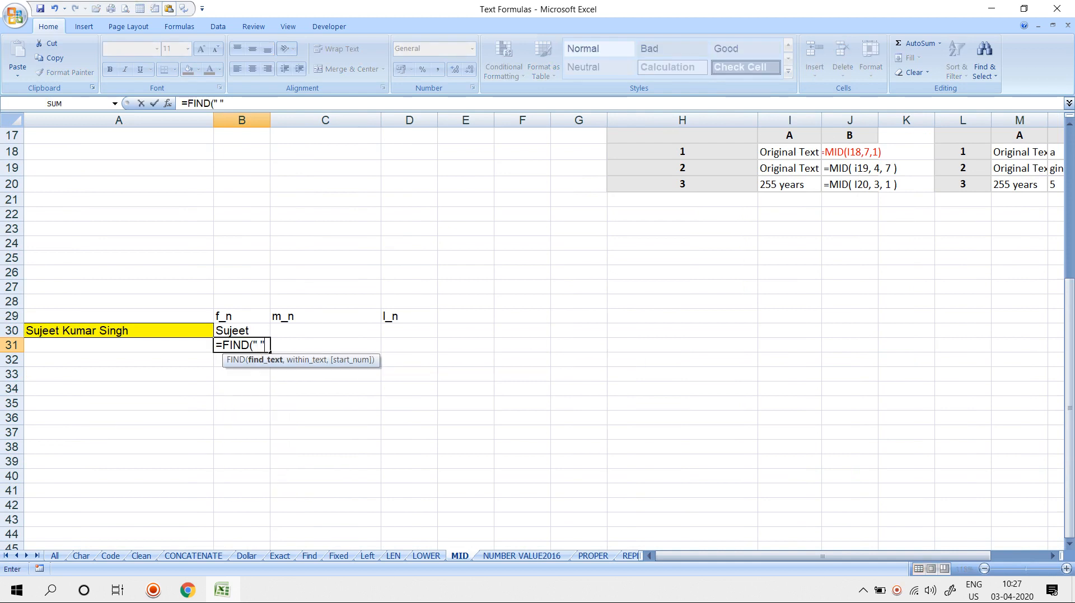
type(",A30,1")
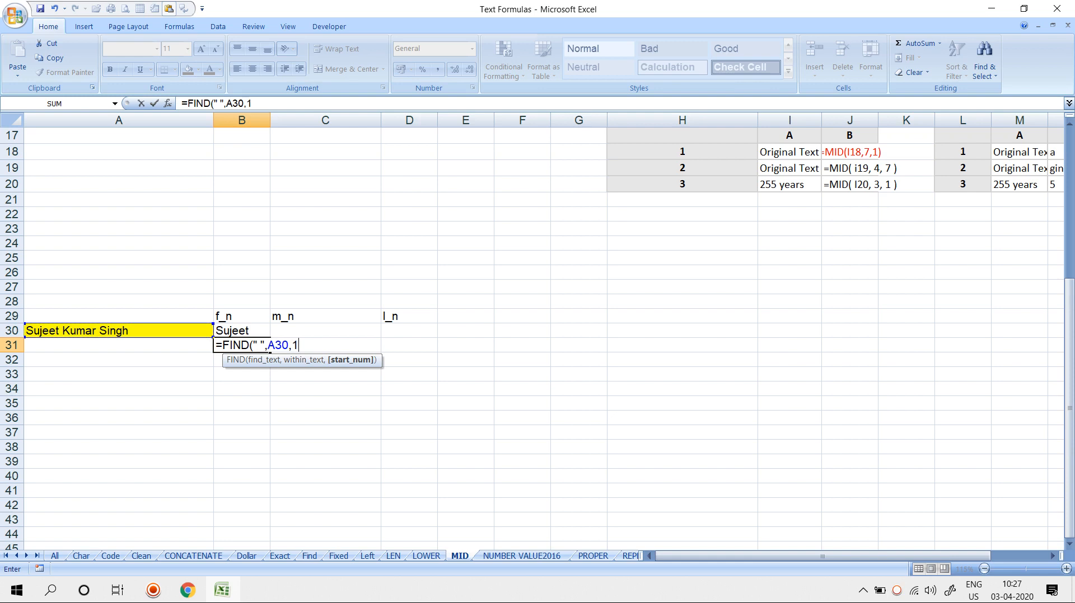
key("Return")
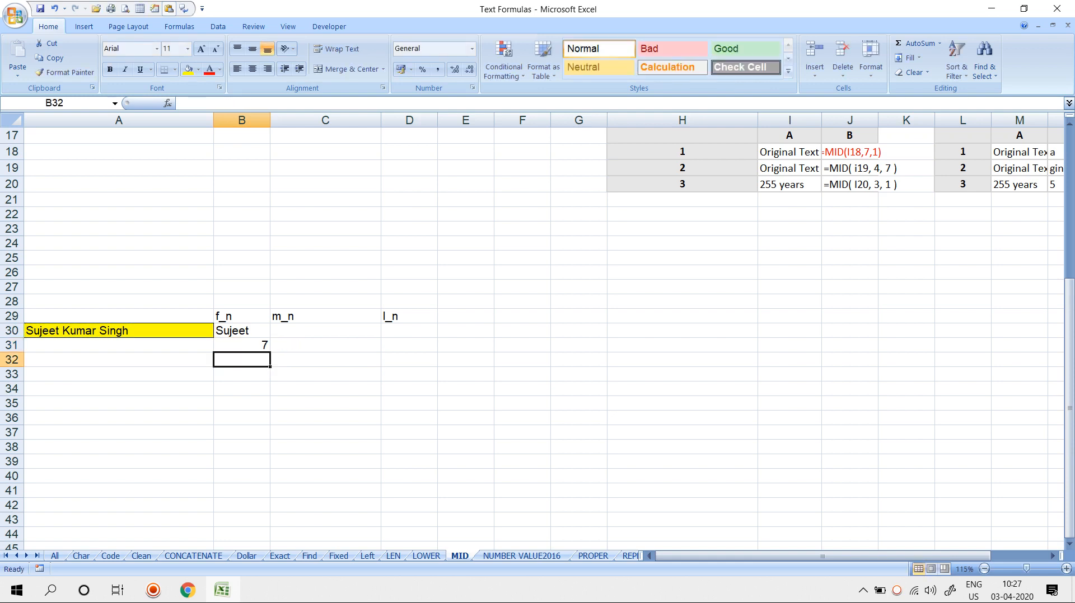
Copy the expression FIND(" ",A30,1) out of the B31 formula without its equals sign
key("Up")
key("F2")
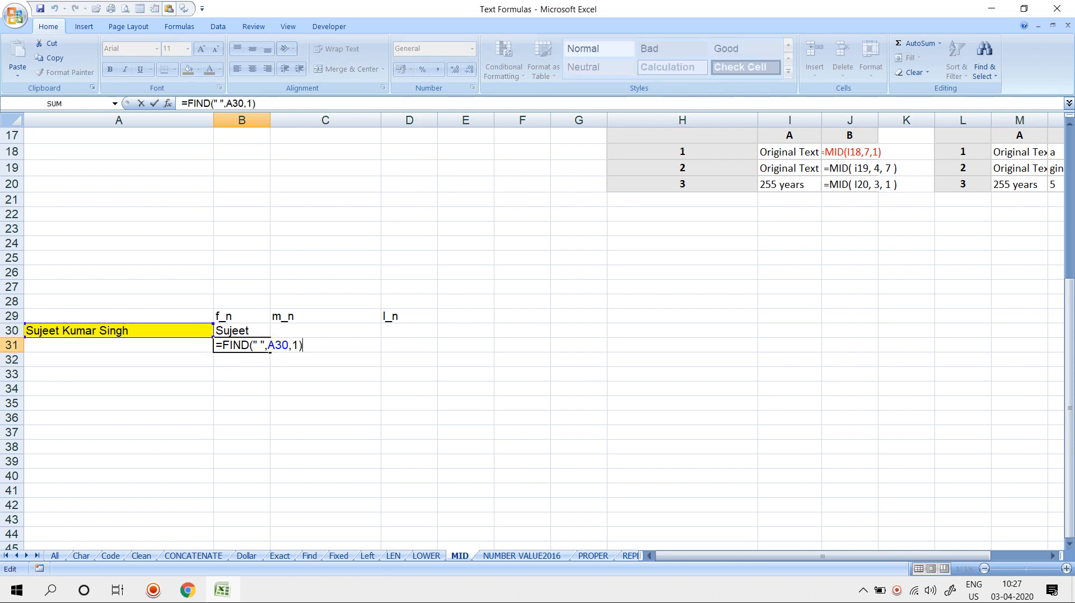
key("shift+Left")
key("shift+Left")
key("shift+Left")
key("shift+Left")
key("shift+Left")
key("shift+Left")
key("shift+Left")
key("shift+Left")
key("shift+Left")
key("shift+Left")
key("shift+Left")
key("shift+Left")
key("shift+Left")
key("shift+Left")
key("shift+Left")
key("ctrl+c")
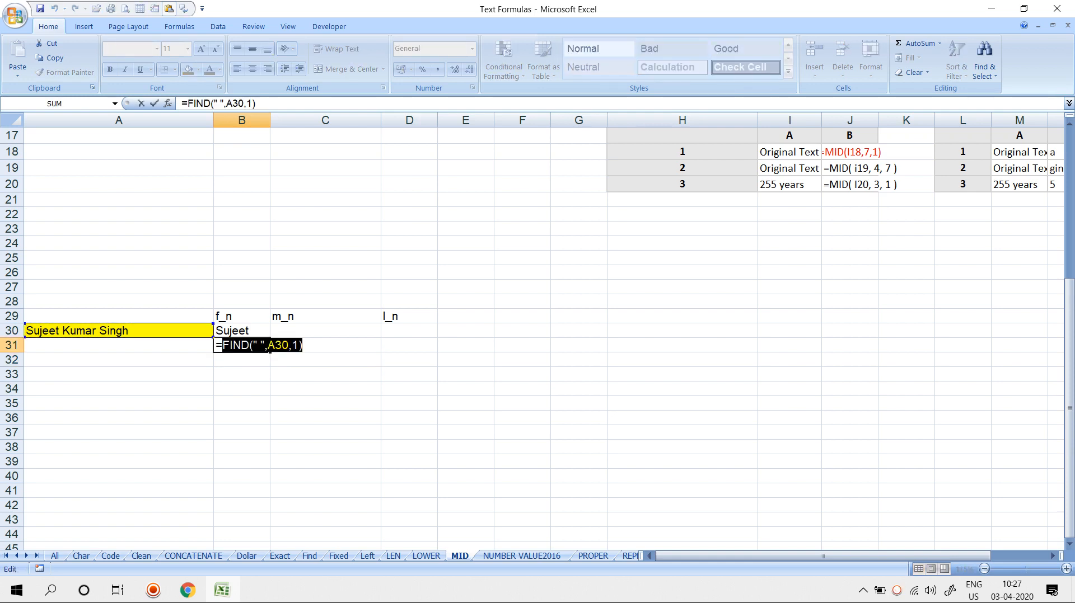
key("Escape")
Replace the character count in B30's LEFT formula with the copied FIND(" ",A30,1)-1, and clear B31
key("Up")
key("F2")
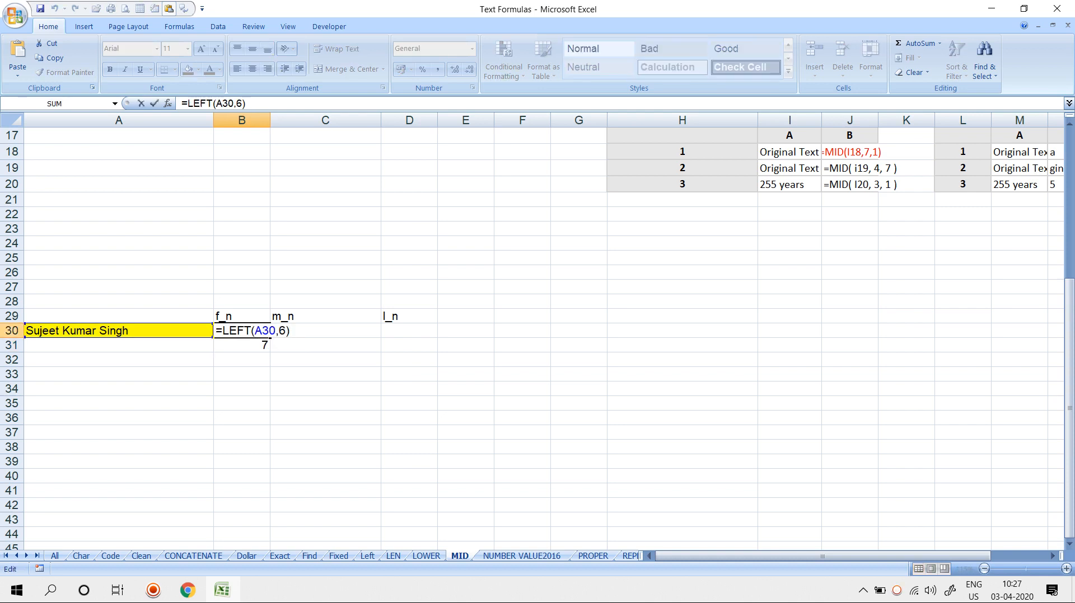
key("BackSpace")
key("BackSpace")
key("ctrl+v")
type("-1")
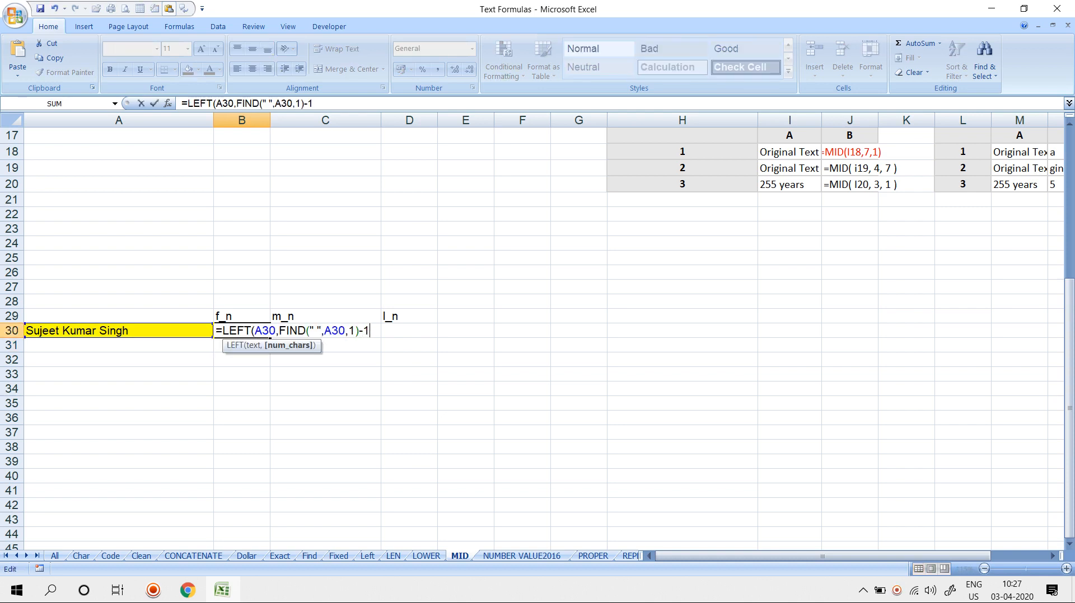
key("Return")
key("Return")
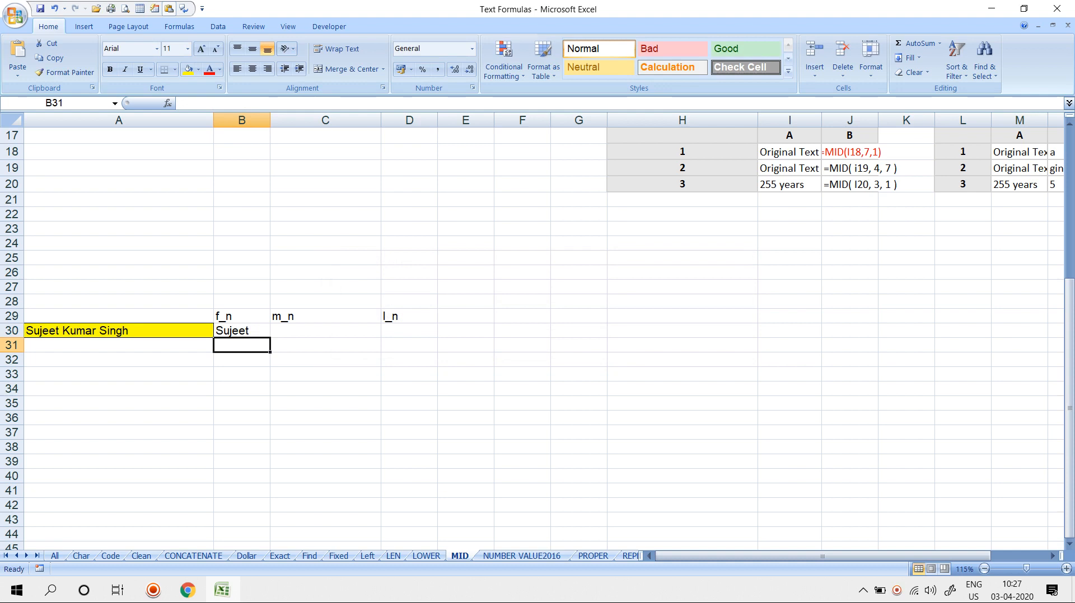
Enter a second sample name made of a first and a second name in cell A31
key("Left")
type("suj")
key("BackSpace")
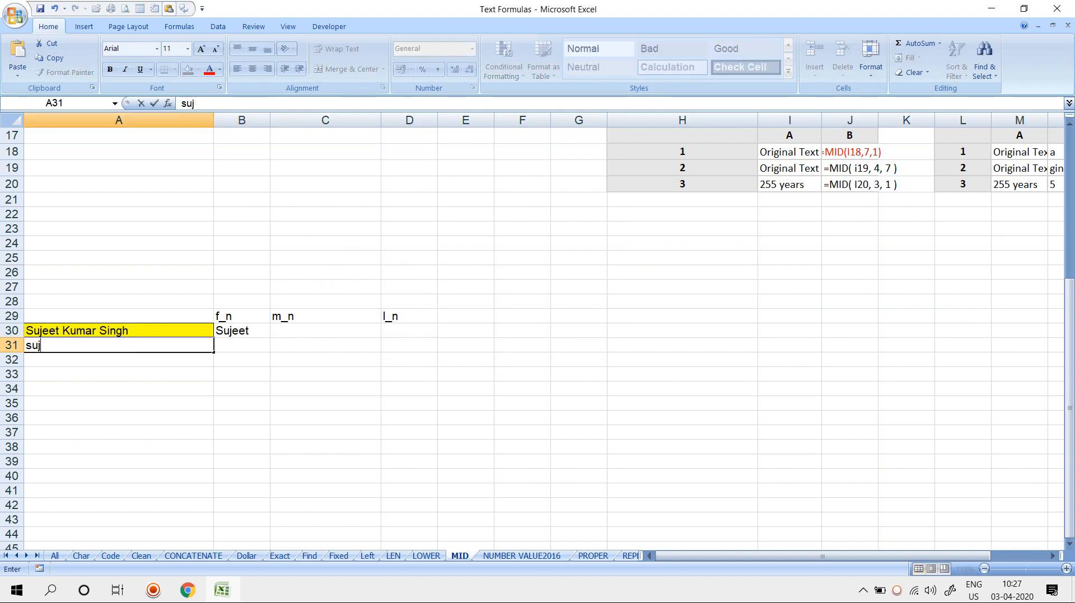
key("BackSpace")
key("BackSpace")
type("am")
key("BackSpace")
key("BackSpace")
key("BackSpace")
type("amit")
key("Return")
key("Up")
key("F2")
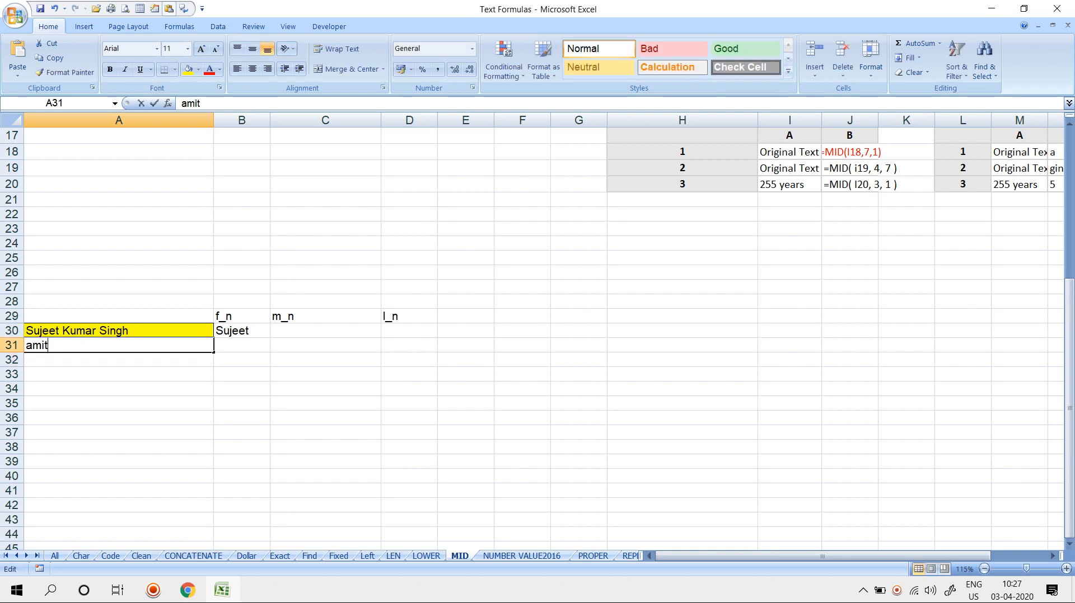
type("kumar")
key("Return")
Fill the LEFT and FIND formula from B30 down into B31
key("Up")
key("Right")
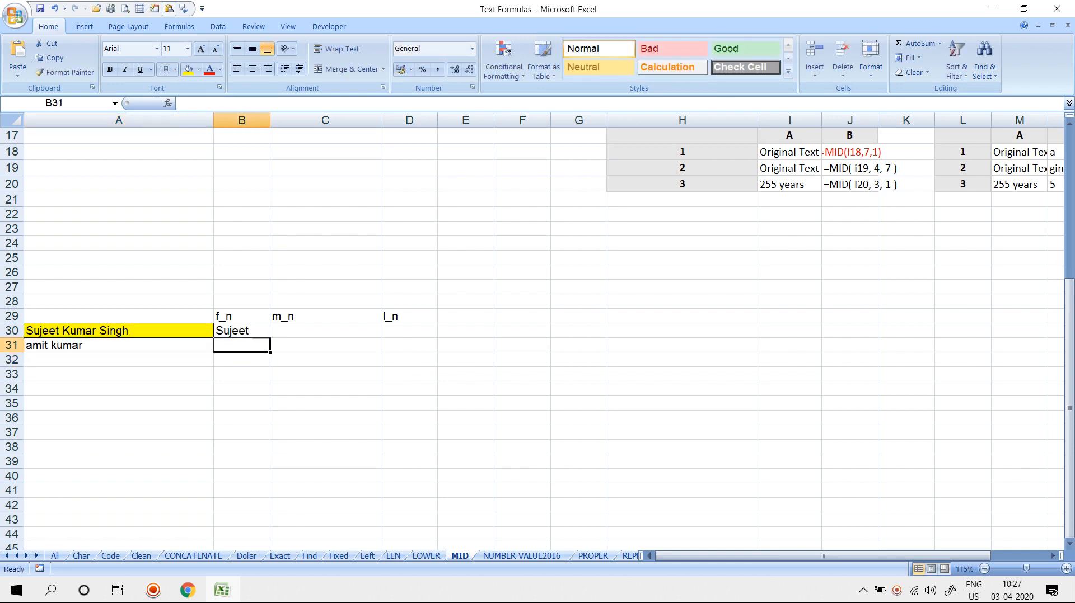
key("ctrl+d")
Enter only the first name of the A31 entry in cell A32 and fill the f_n formula down into B32
key("Left")
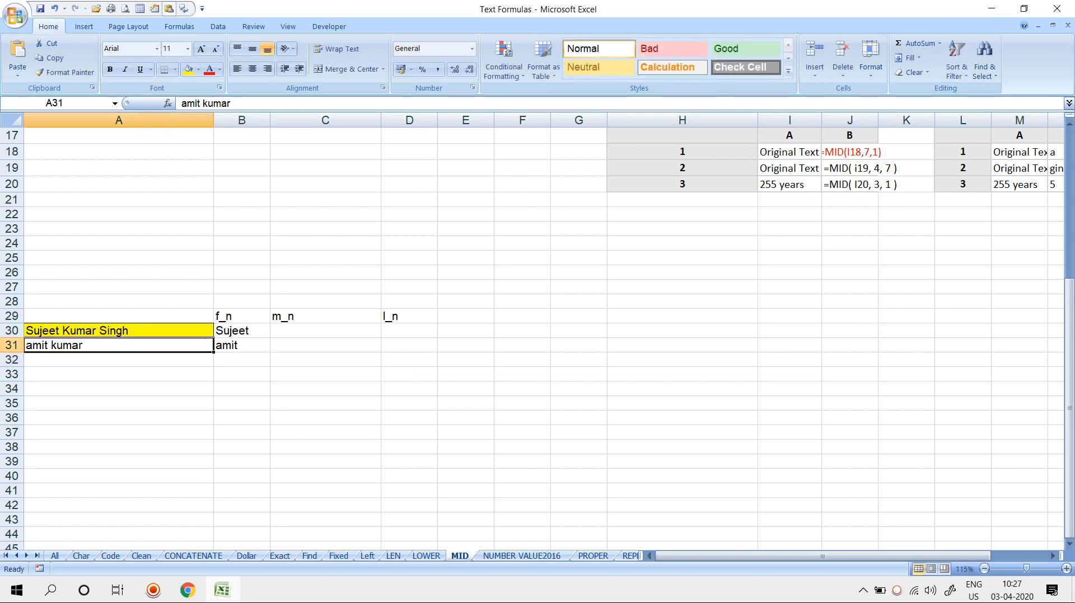
key("Down")
type("amit")
key("F2")
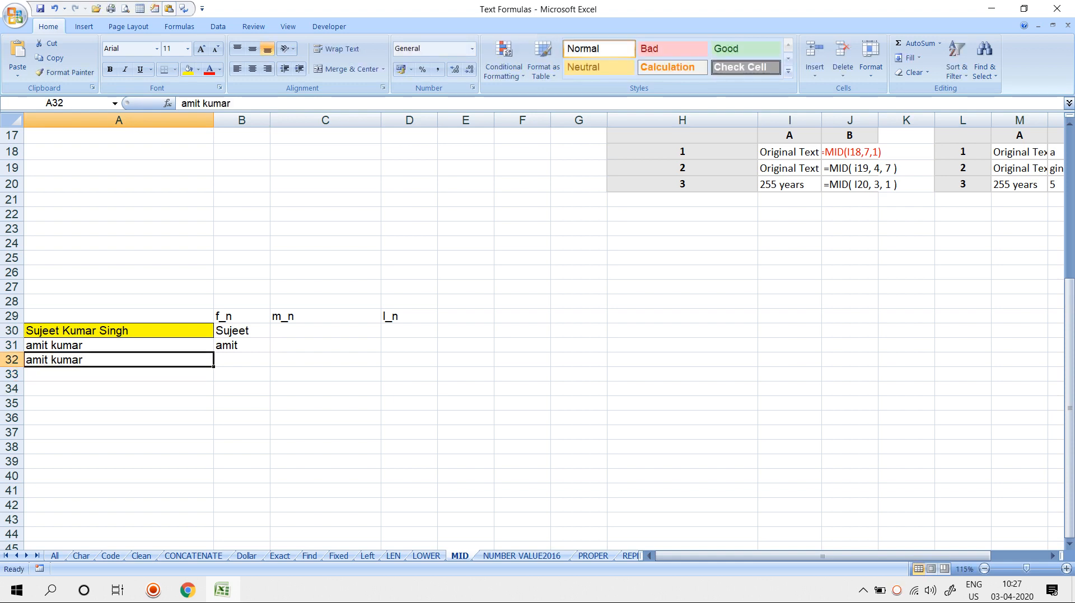
key("BackSpace")
key("BackSpace")
key("BackSpace")
key("BackSpace")
key("BackSpace")
key("BackSpace")
key("Tab")
key("ctrl+d")
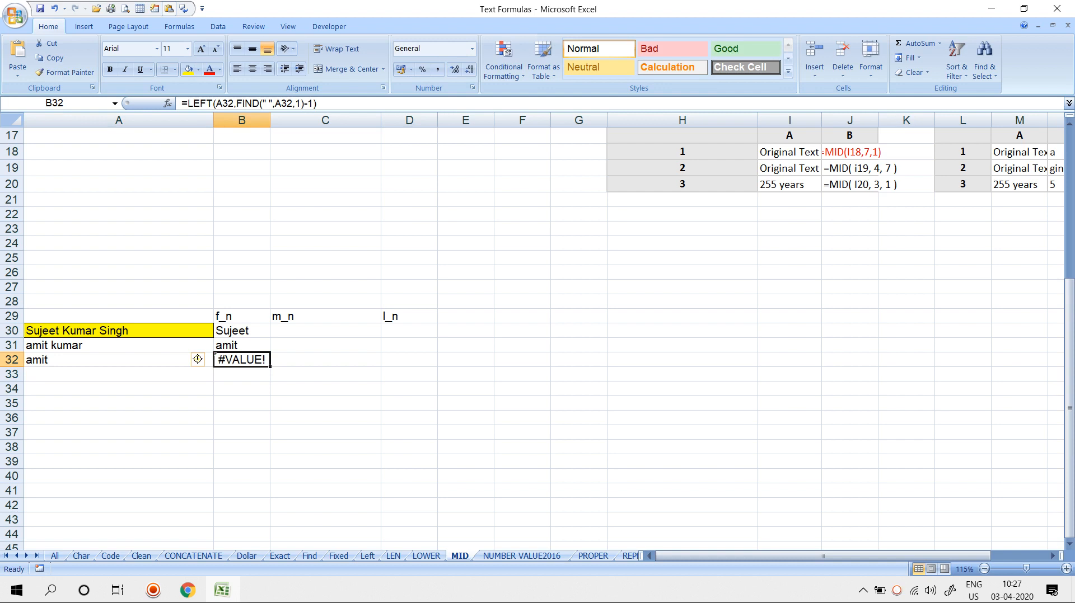
type("=i")
key("Escape")
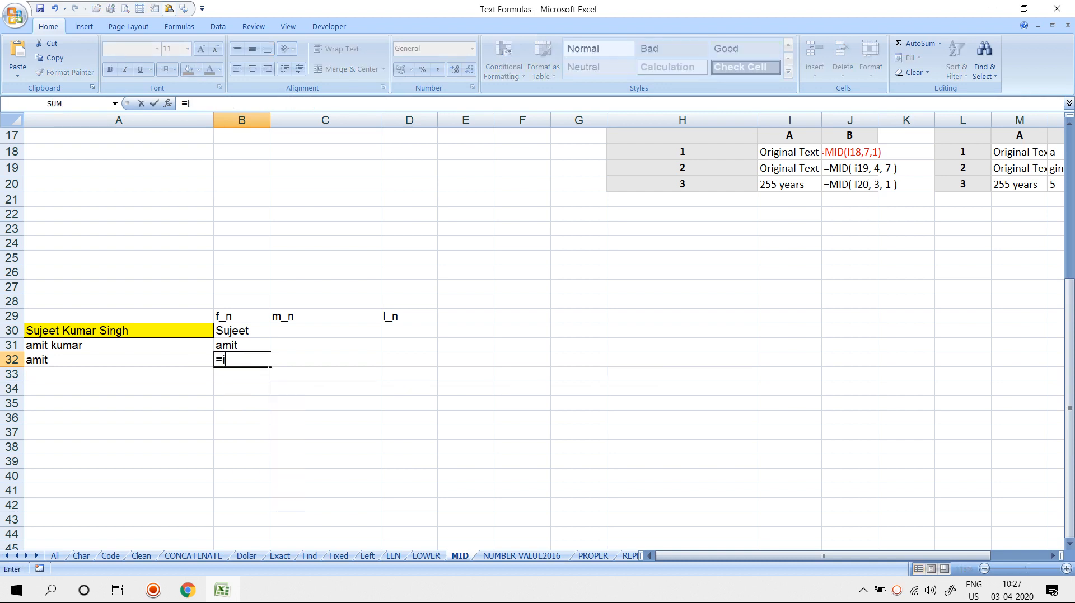
key("Up")
key("Up")
key("F2")
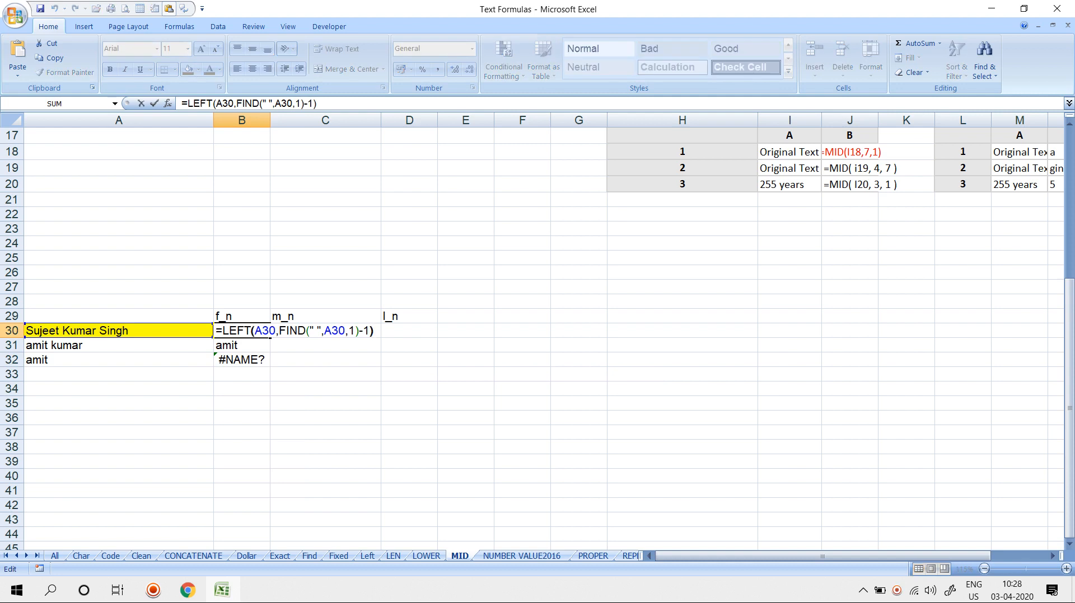
key("Left")
key("Left")
key("Left")
key("Left")
key("Left")
key("Left")
key("Left")
key("Left")
key("Left")
key("Left")
key("Left")
key("Left")
key("Left")
key("Left")
key("Left")
key("Left")
key("Left")
key("Left")
key("Left")
key("Left")
type("IFERROR(")
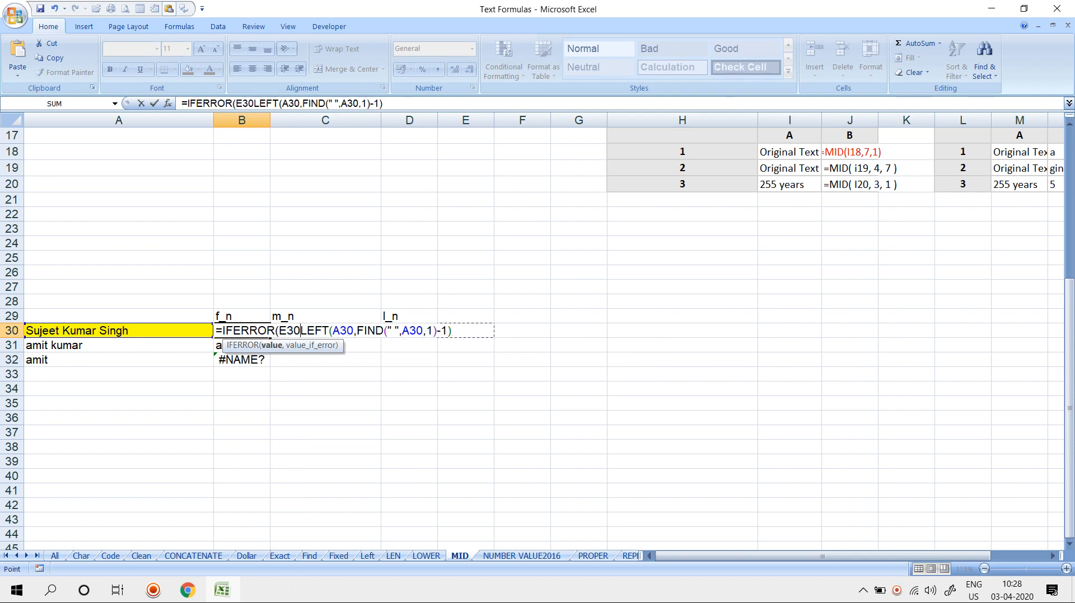
key("Escape")
type("=")
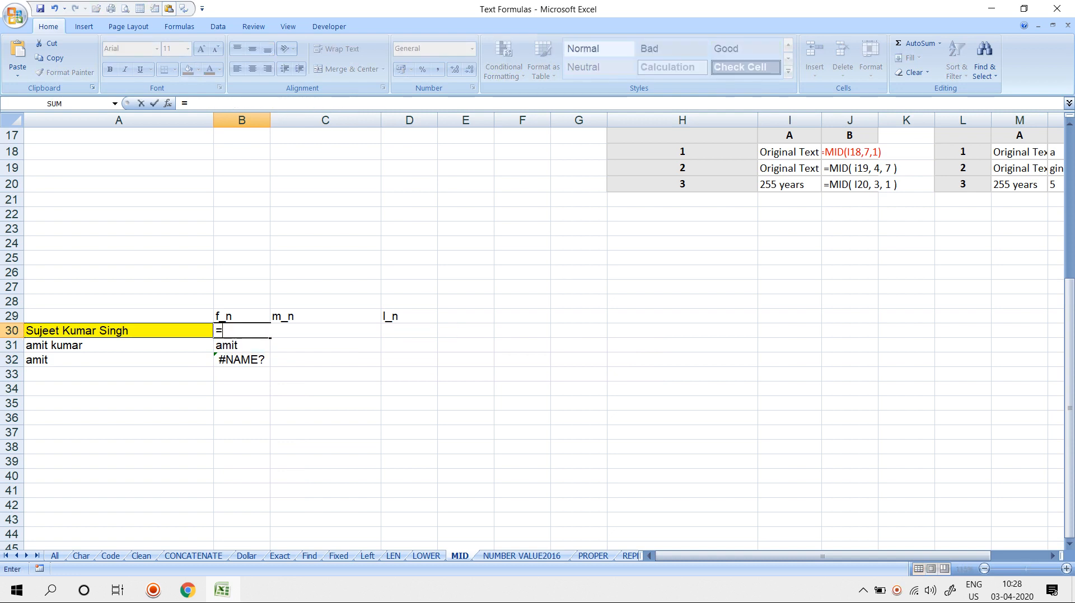
key("Escape")
Wrap B30's formula in IFERROR with A30 as the fallback, giving =IFERROR(LEFT(A30,FIND(" ",A30,1)-1),A30)
key("F2")
key("Left")
key("Left")
key("Left")
key("Left")
key("Left")
key("Left")
key("Left")
key("Left")
key("Left")
key("Left")
key("Left")
key("Left")
key("Left")
key("Left")
key("Left")
key("Left")
key("Left")
key("Left")
key("Left")
key("Left")
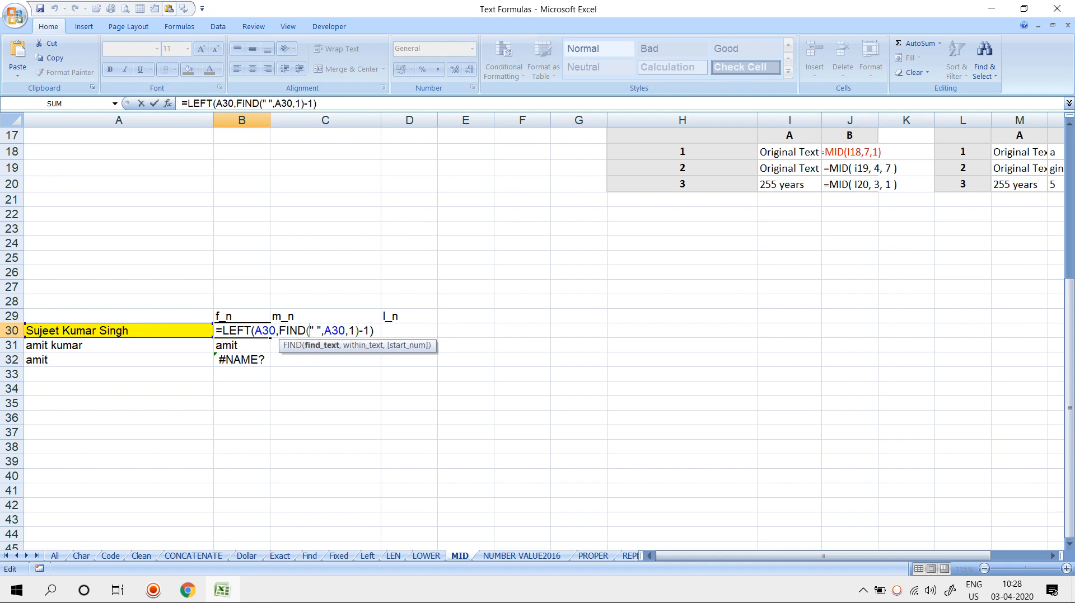
type("IFERROR(")
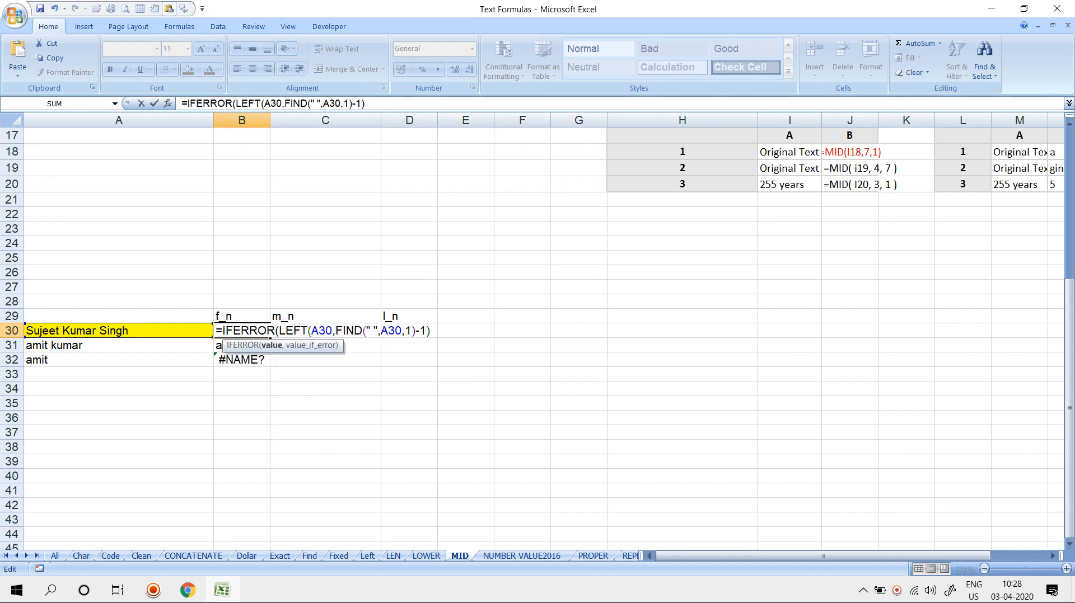
left_click(367, 103)
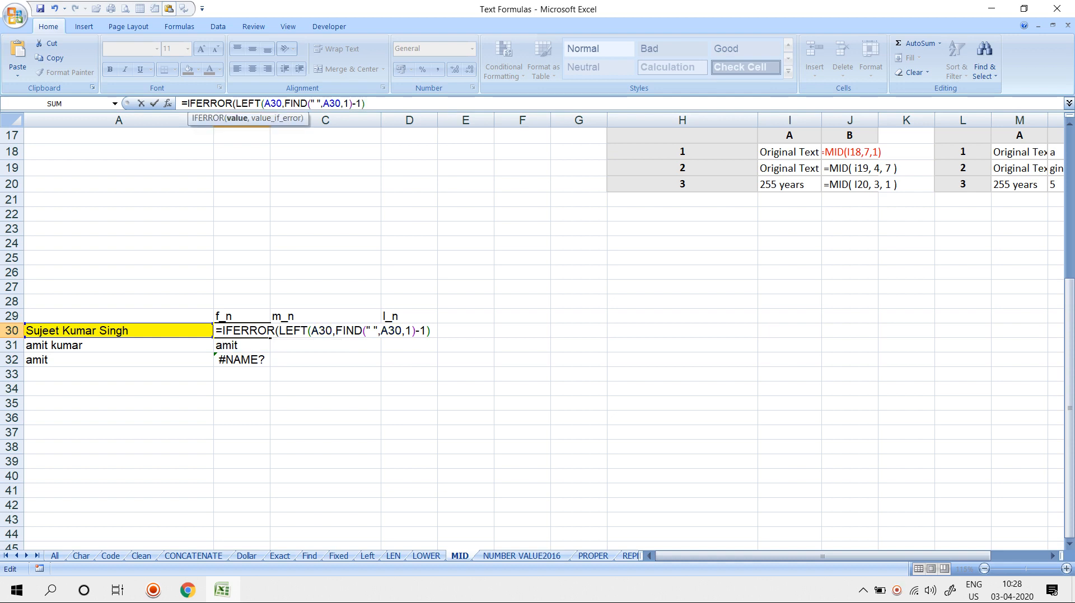
type(",A30")
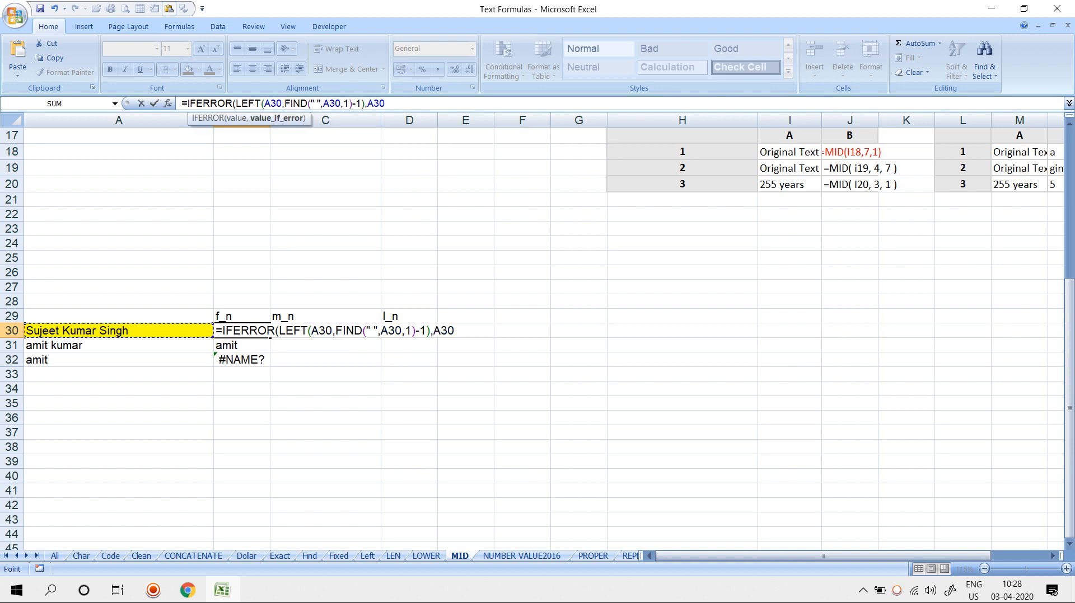
key("Return")
key("Return")
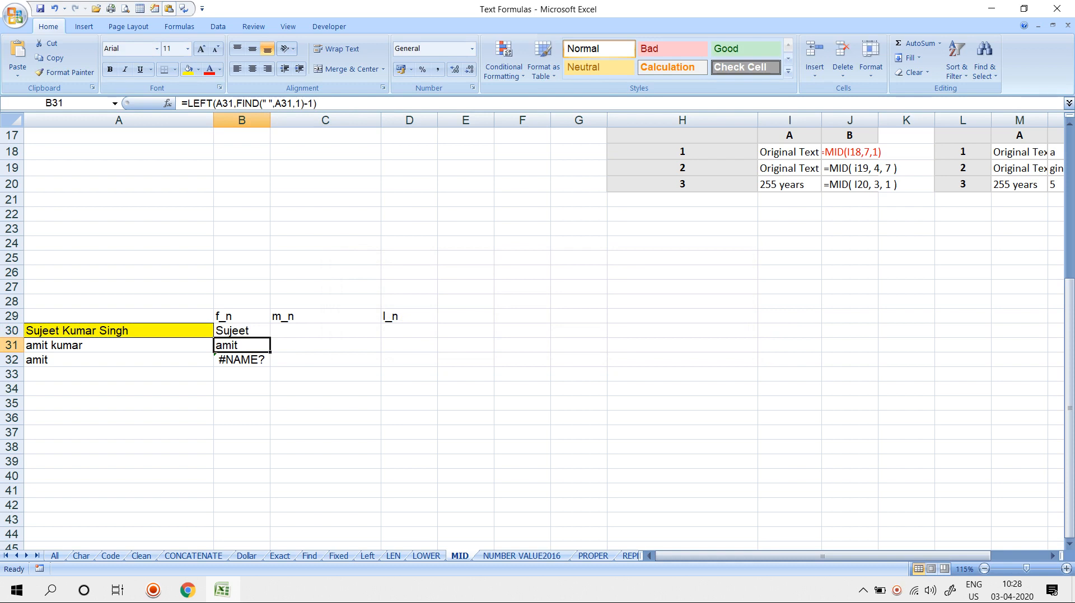
Replace the contents of B31 and B32 with the IFERROR formula filled down from B30
key("Delete")
key("Down")
key("Delete")
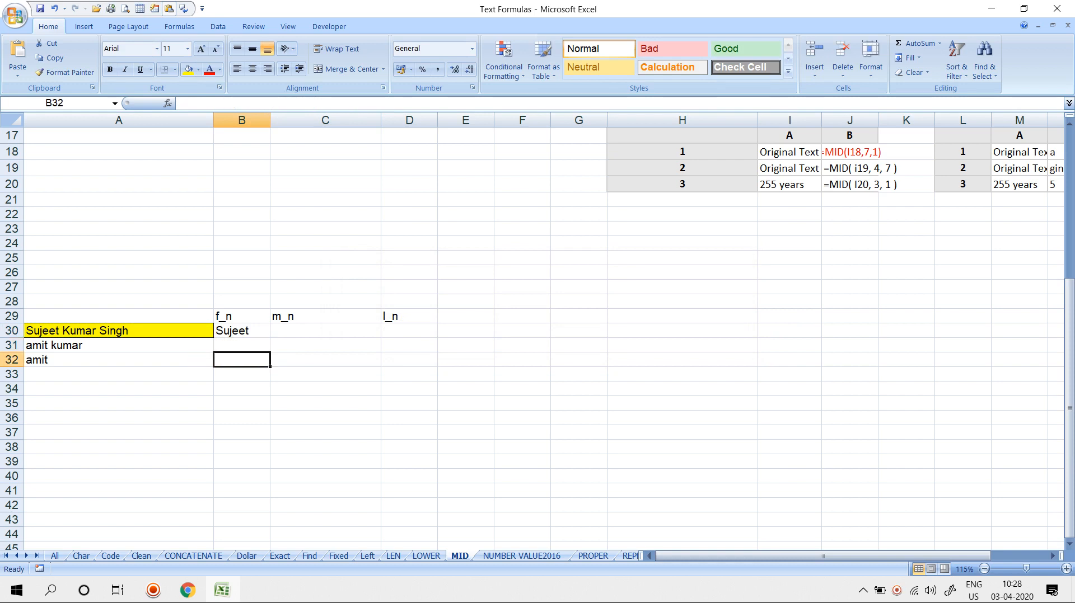
key("Up")
key("Up")
key("F2")
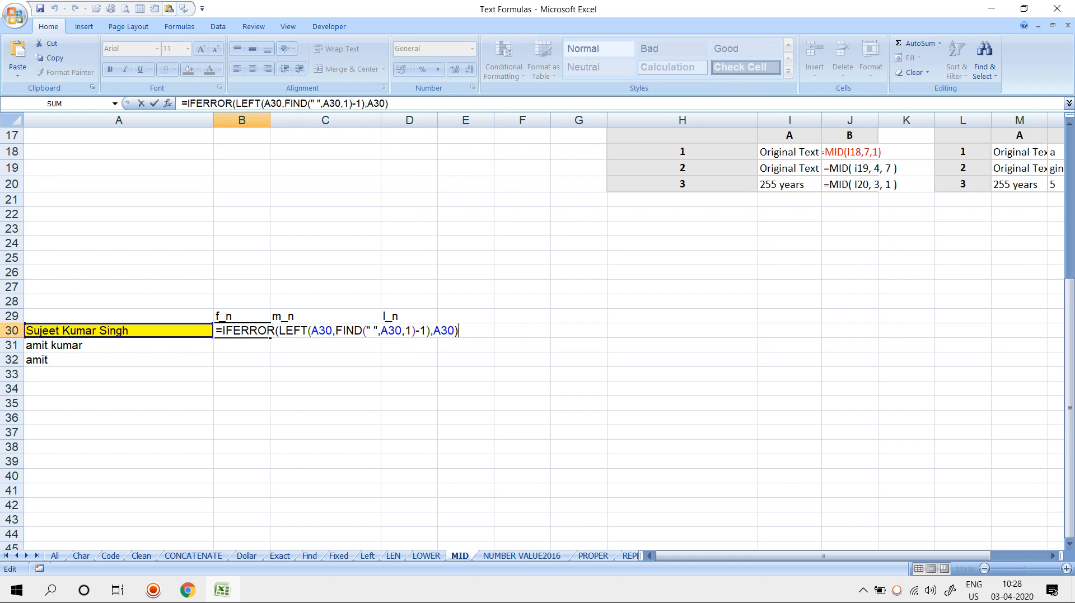
key("ctrl+Return")
key("Down")
key("ctrl+d")
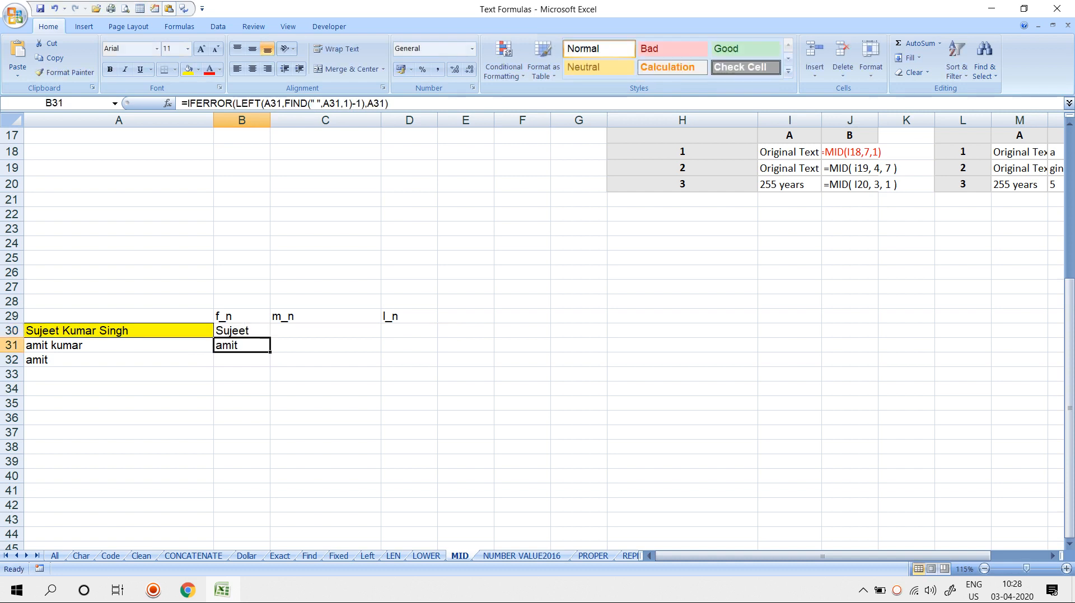
key("F2")
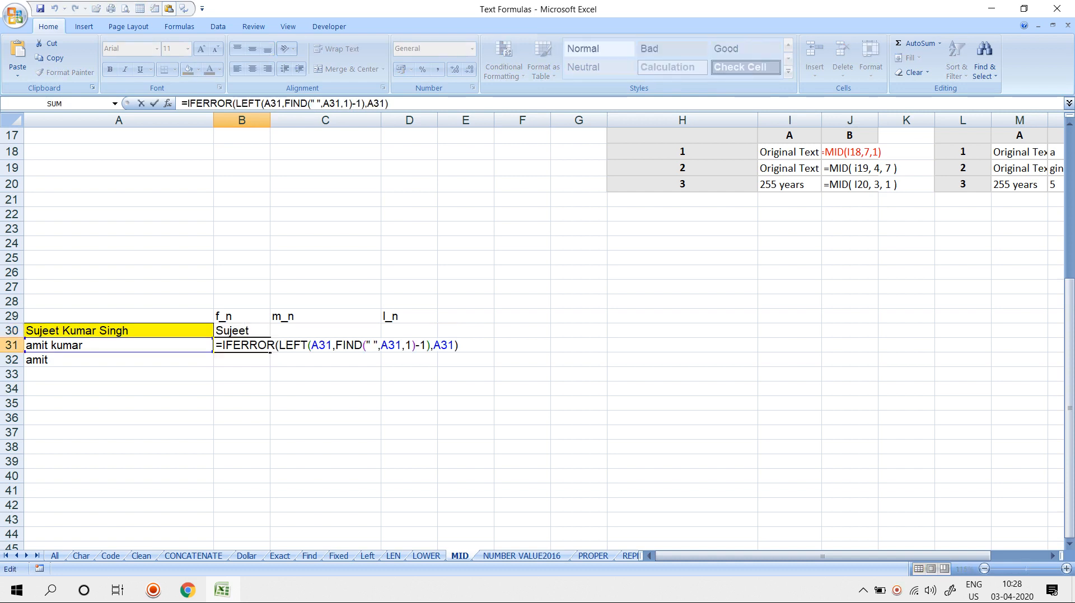
key("ctrl+Return")
key("Down")
key("ctrl+d")
key("ctrl+f")
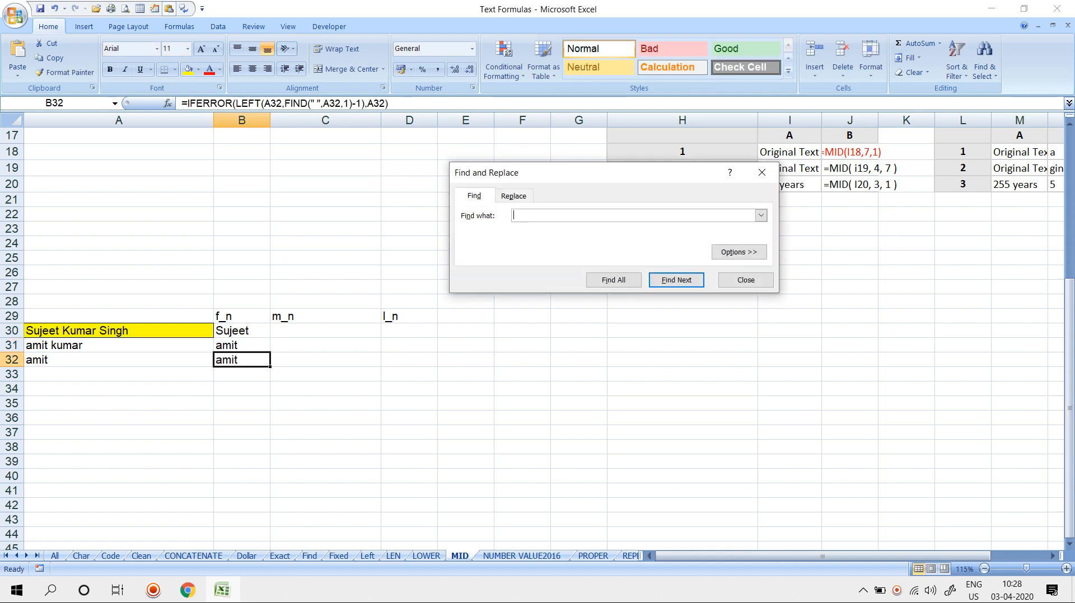
key("Escape")
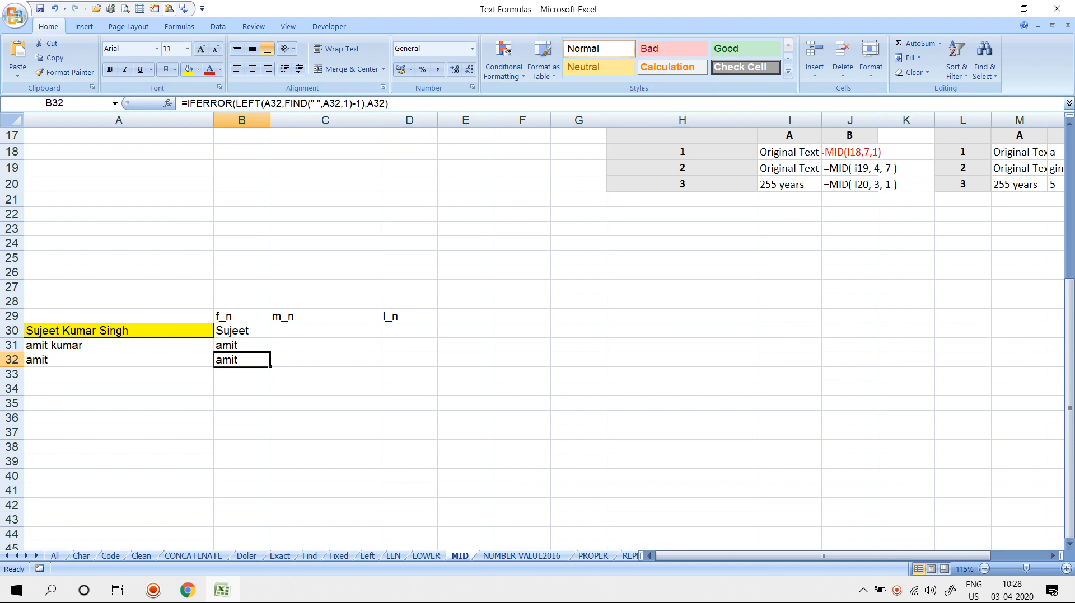
Step through B32's IFERROR formula with Evaluate Formula until its final result, and close the evaluation
key("alt+m")
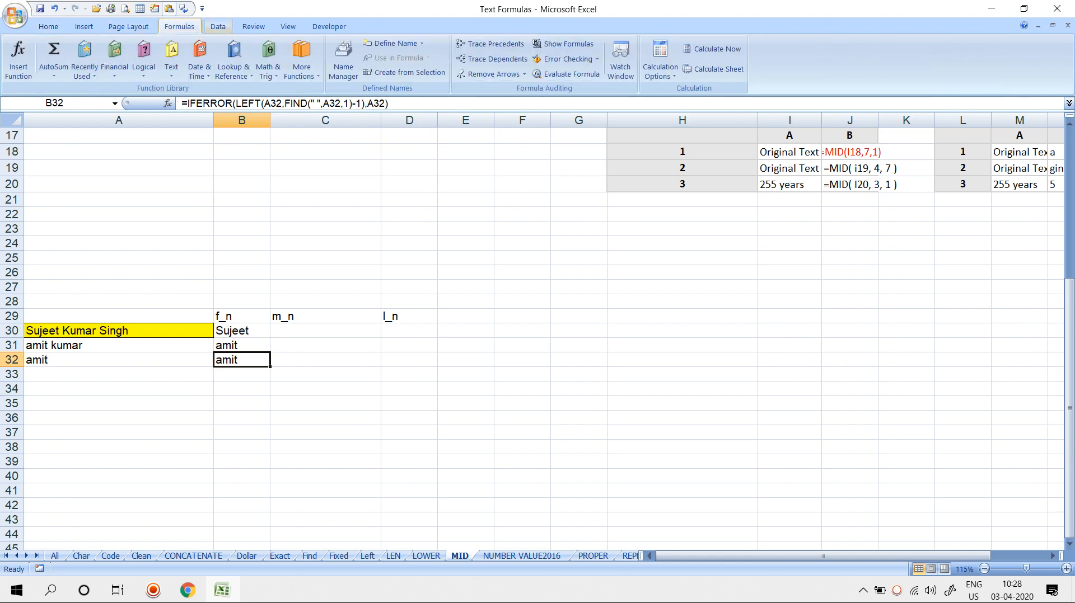
key("k")
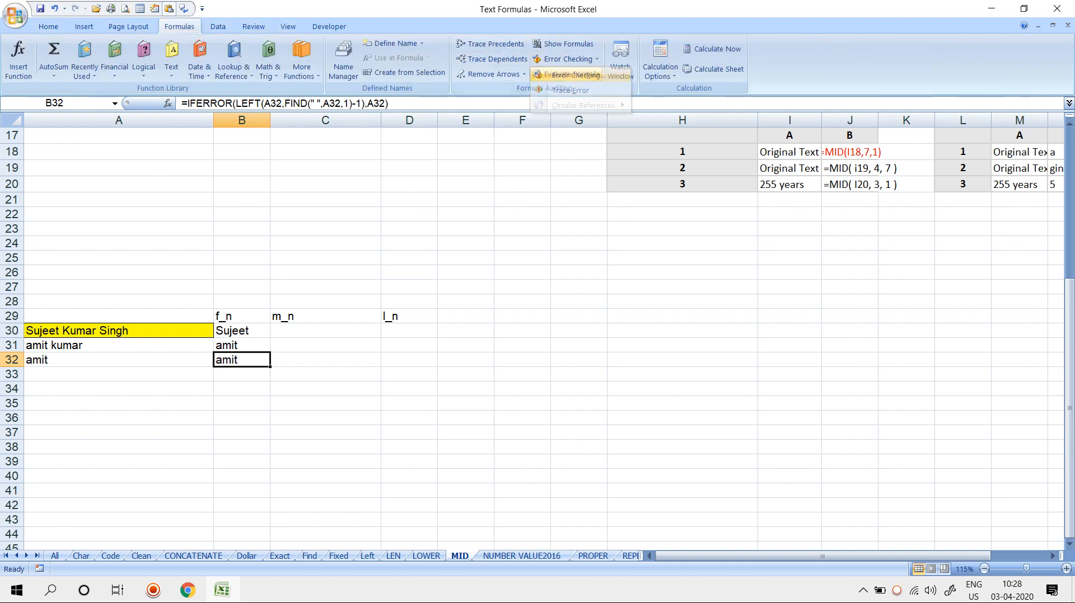
key("Escape")
key("v")
key("Return")
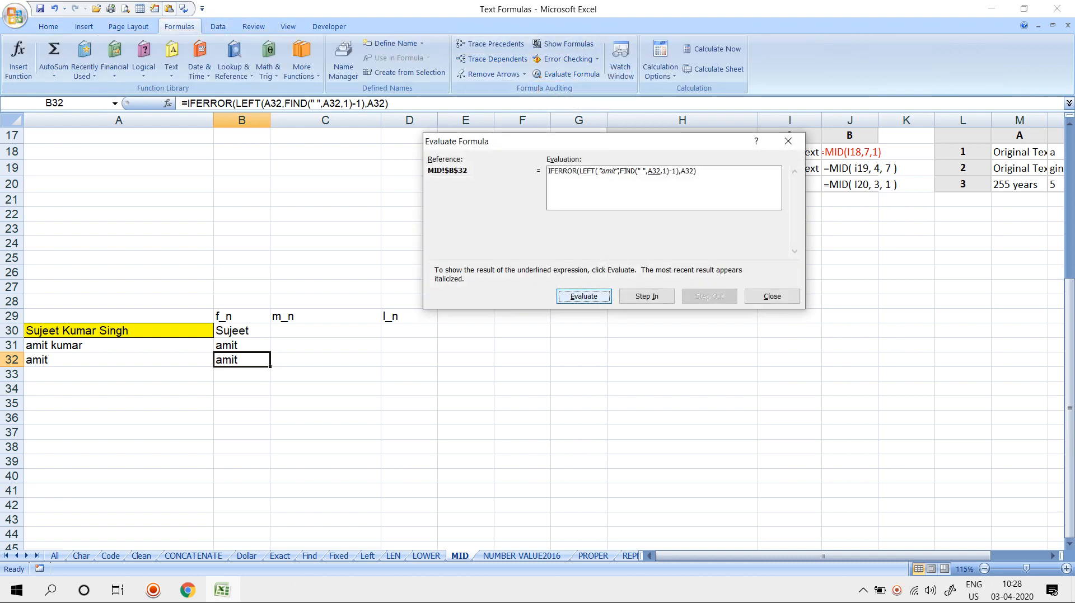
key("Return")
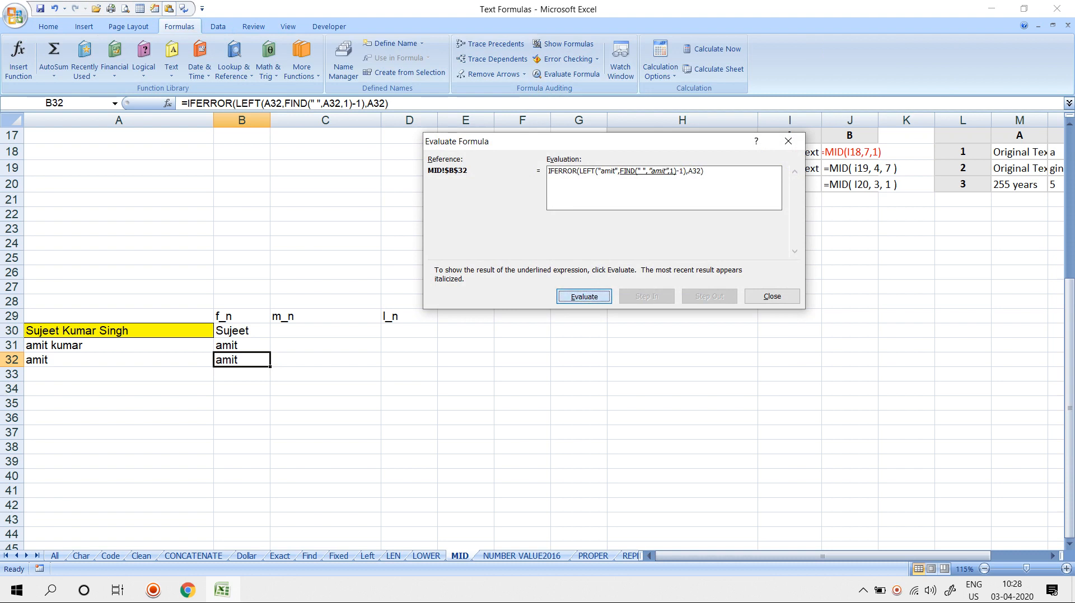
key("Return")
key("Return")
key("Return")
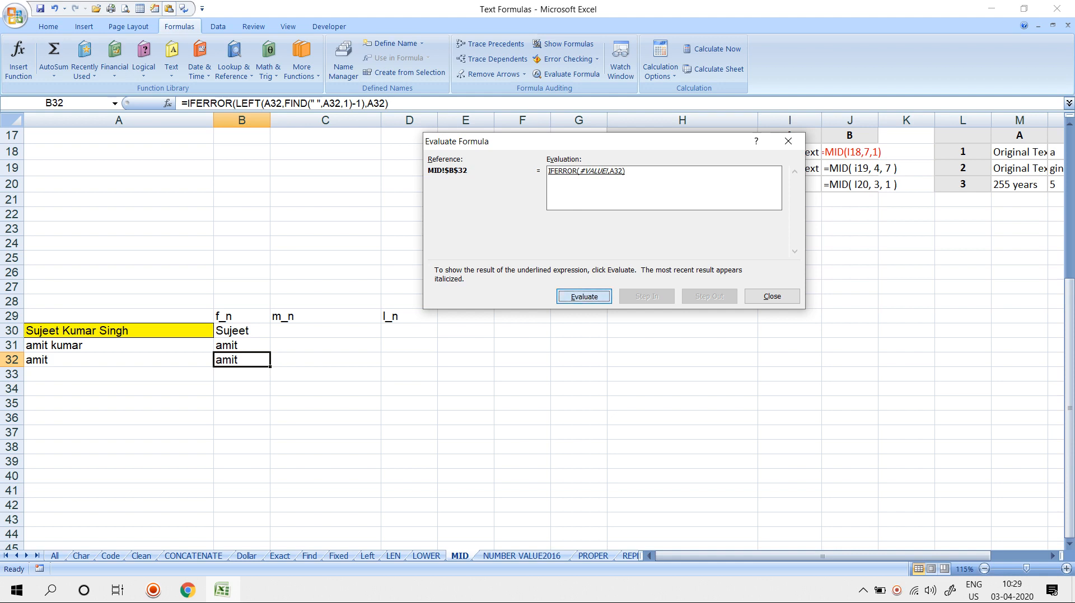
key("Return")
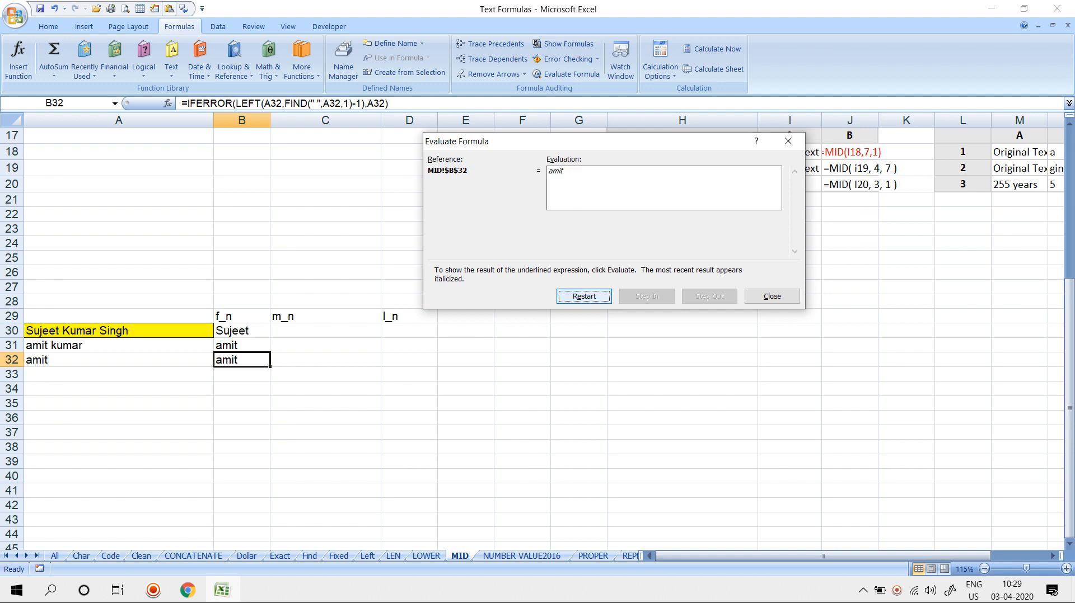
key("Escape")
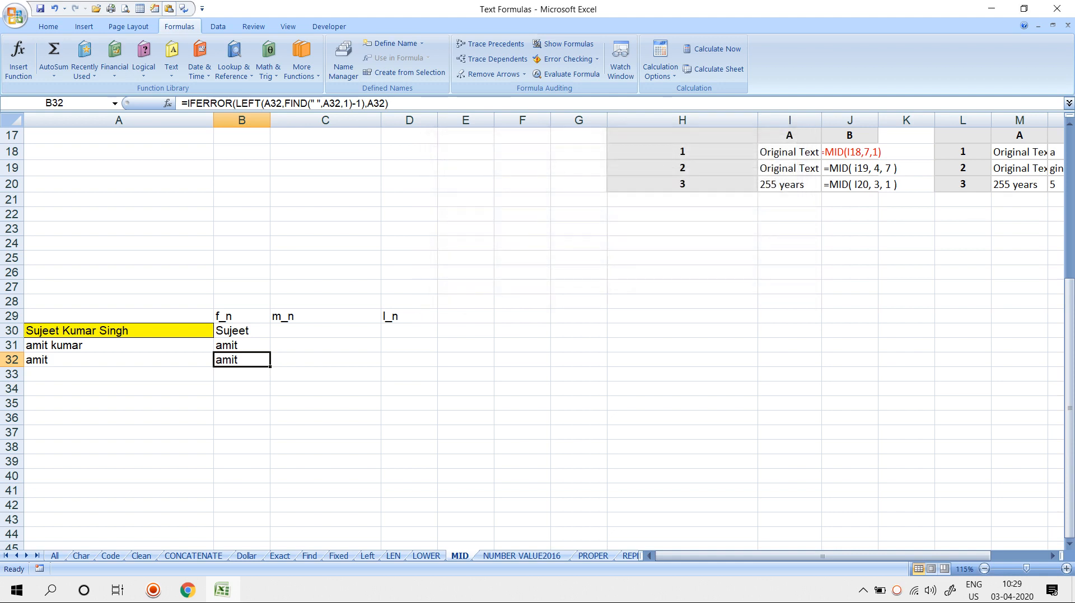
Locate the first space in the full name by entering =FIND(" ",A30,1) in cell E30
left_click(325, 331)
left_click(410, 331)
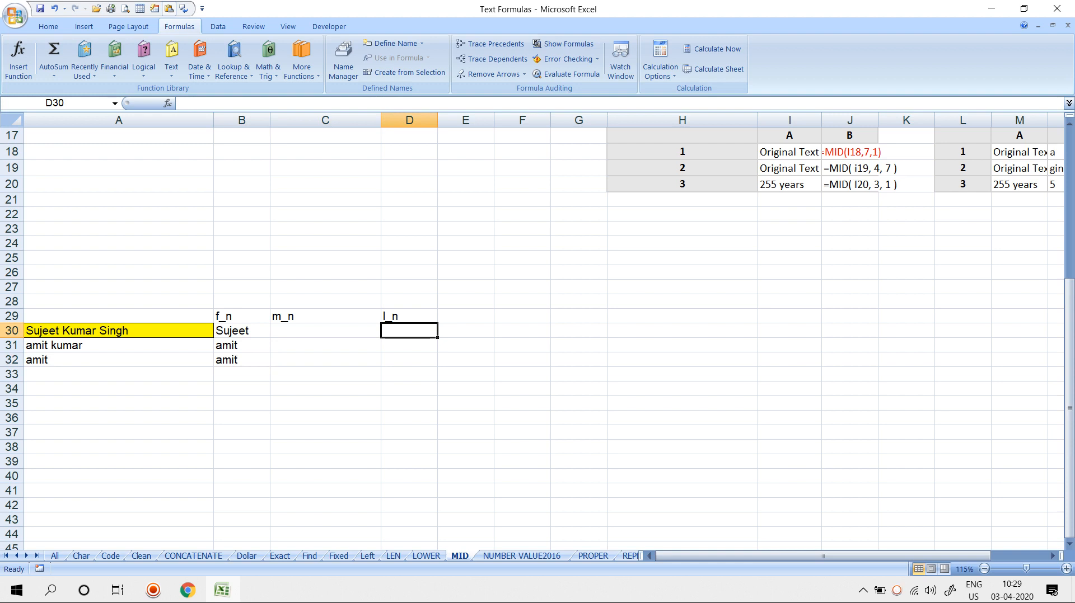
left_click(465, 331)
type("=fi")
key("Tab")
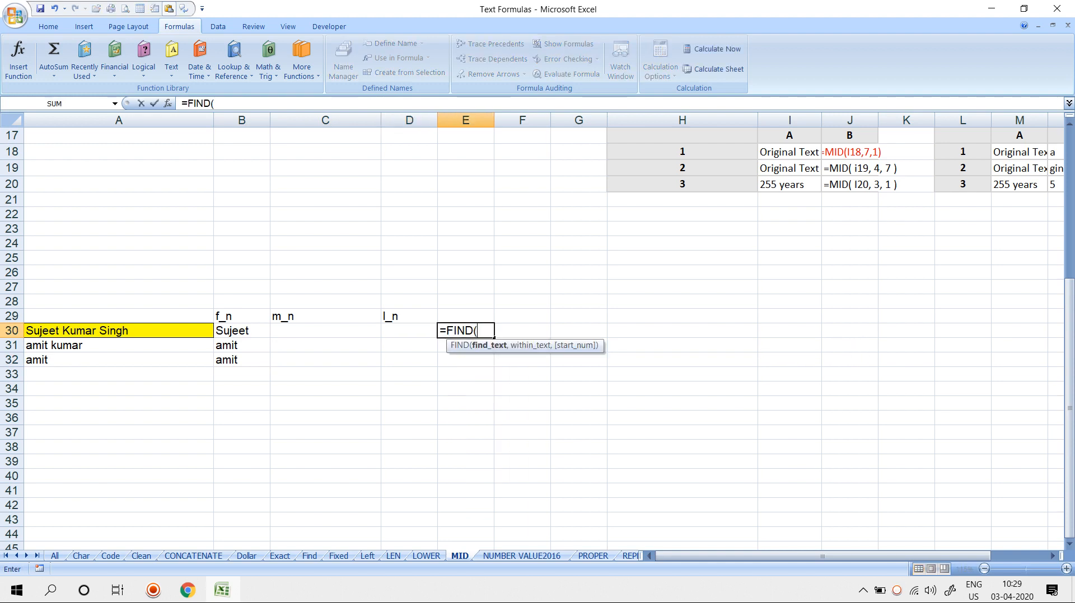
key("Left")
key("Left")
key("BackSpace")
key("BackSpace")
key("BackSpace")
type("\" \",")
key("Left")
key("Left")
key("Left")
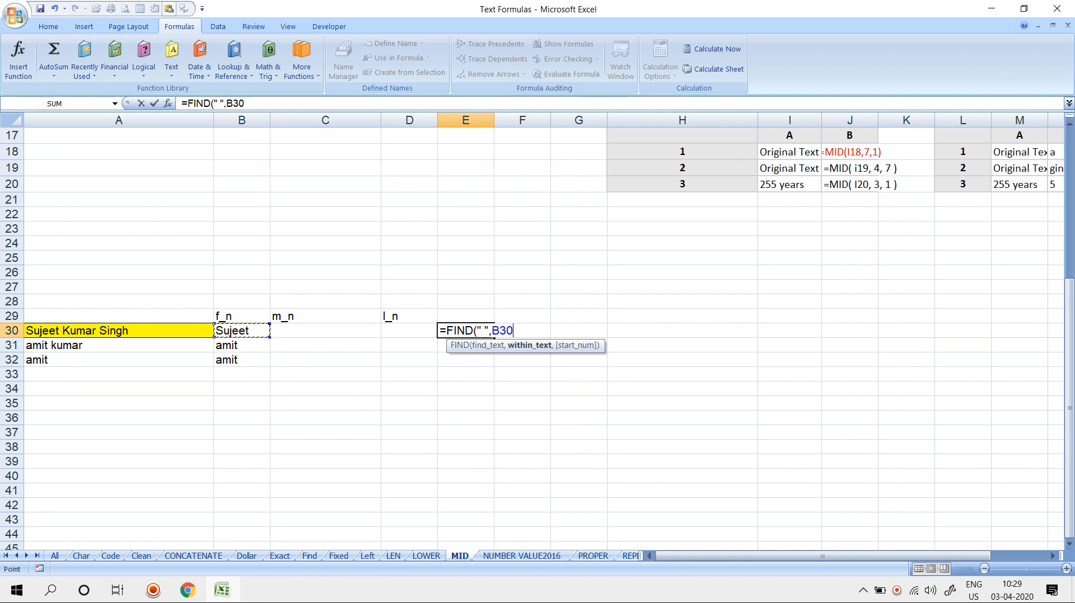
key("Left")
key("shift+Down")
key("BackSpace")
key("BackSpace")
key("BackSpace")
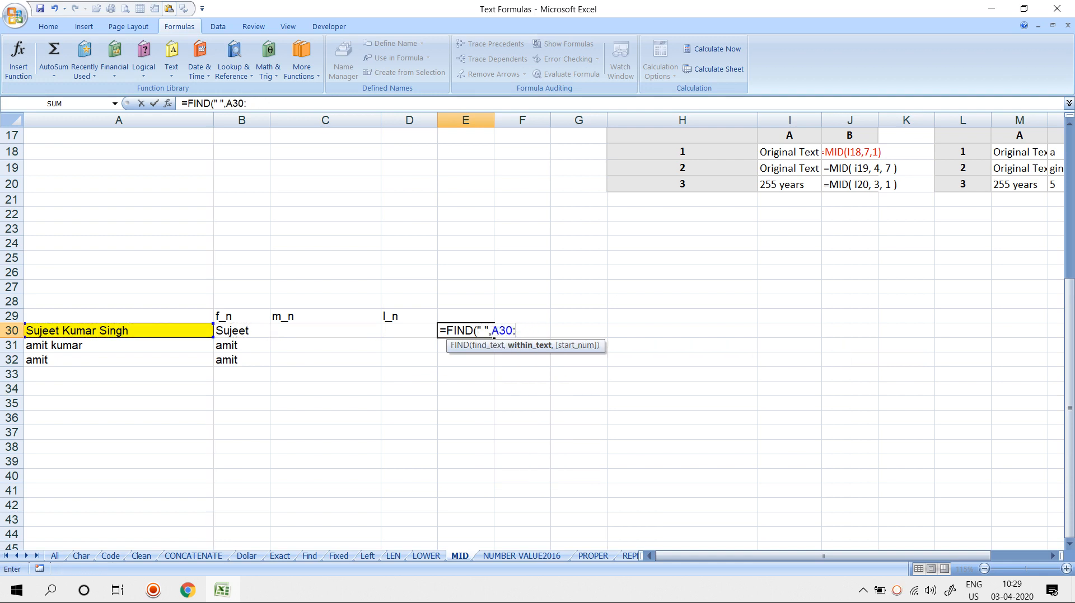
key("BackSpace")
type(",1")
key("Return")
key("Up")
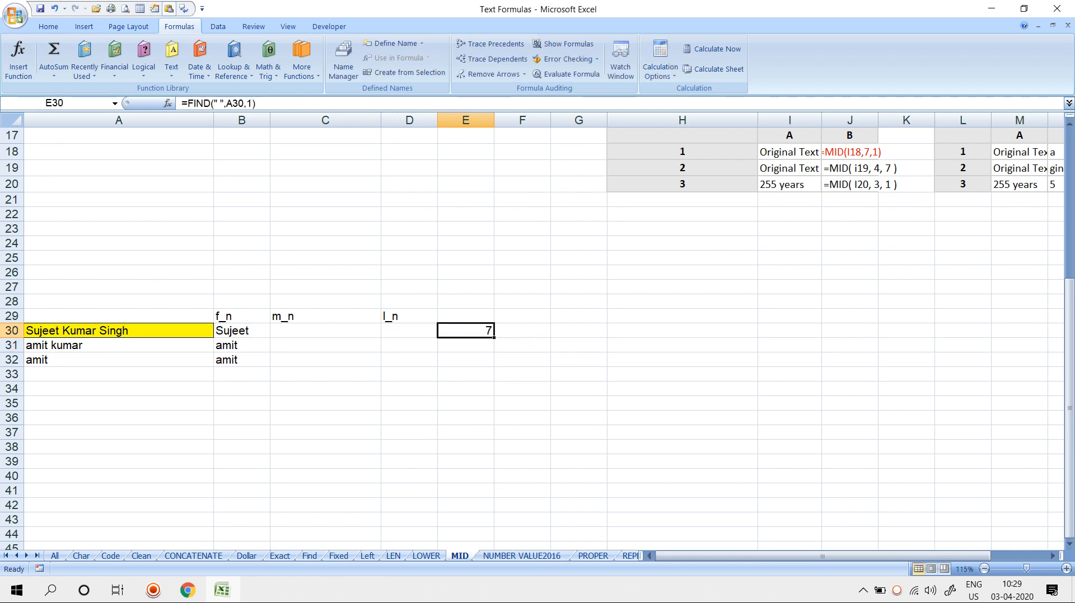
Locate the second space in the full name by entering =FIND(" ",A30,E30+1) in cell G30
key("Right")
key("Right")
type("=find")
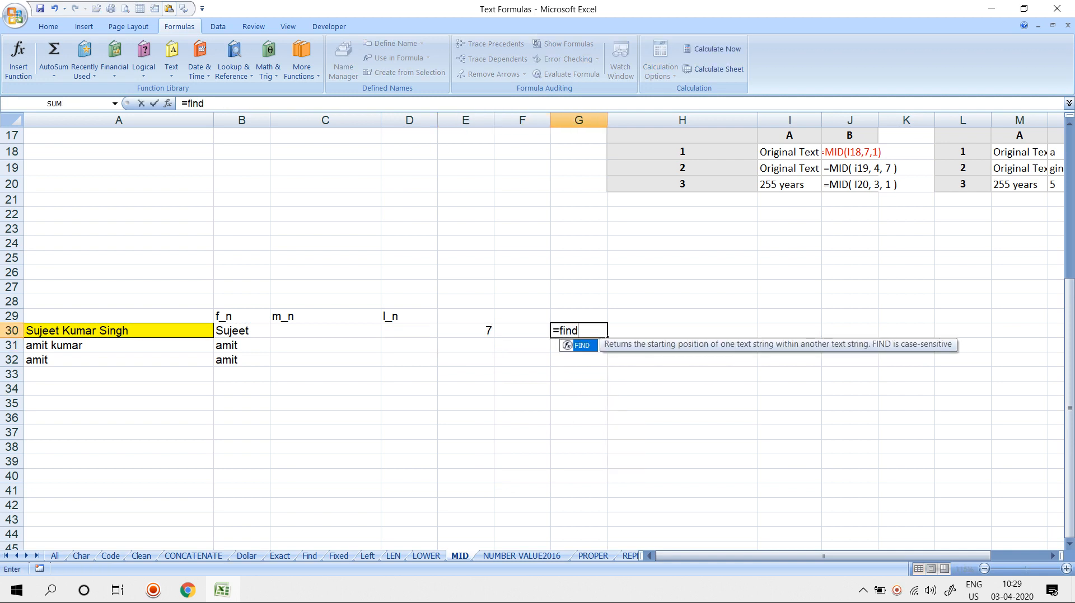
key("Tab")
type("\" \",")
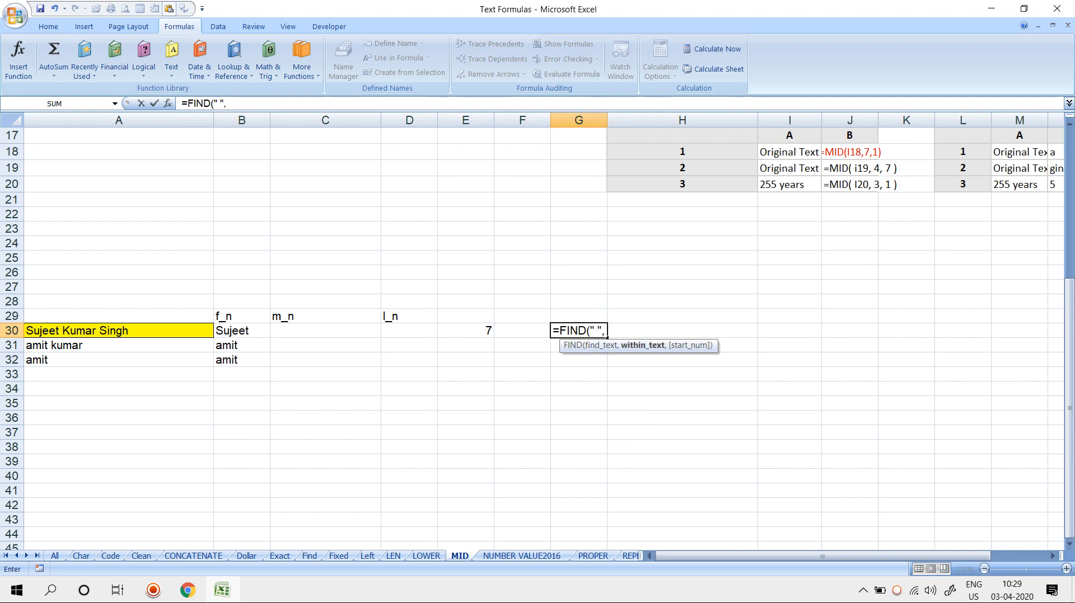
left_click(118, 331)
type(",")
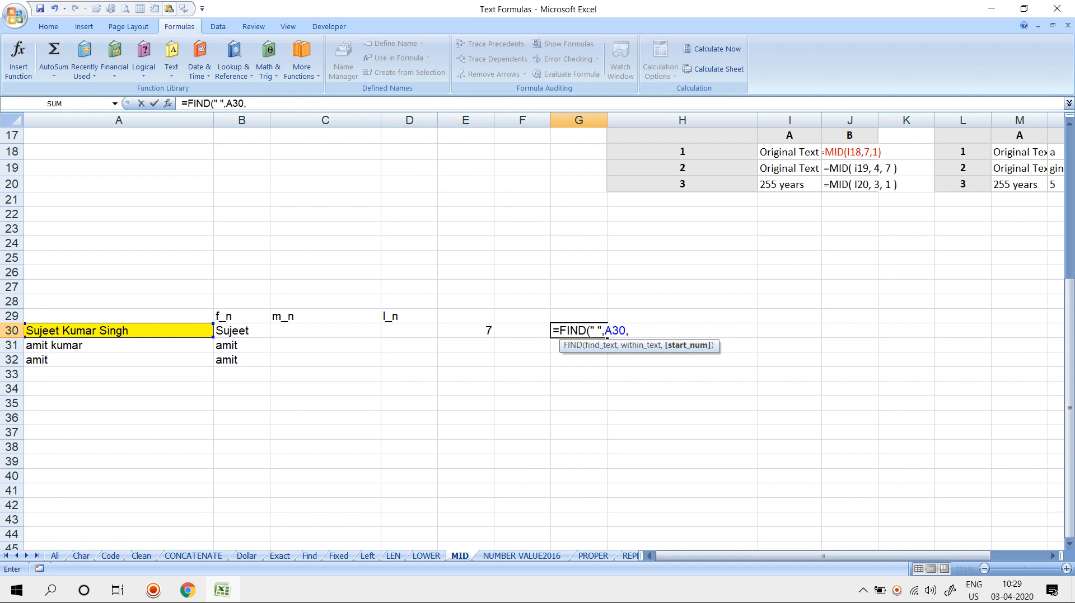
key("Left")
key("Left")
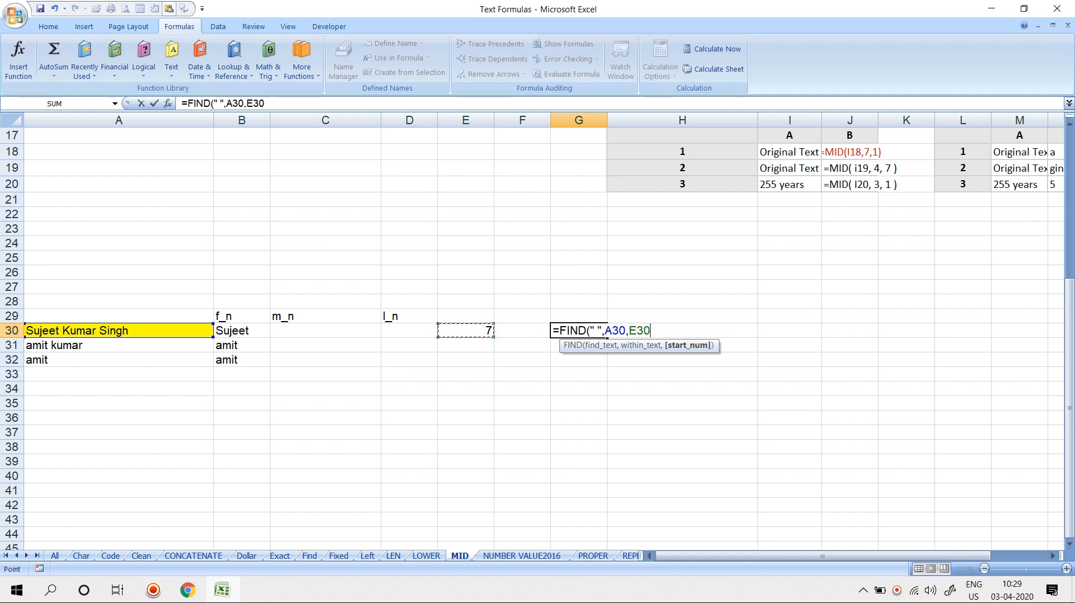
type("+1")
key("Return")
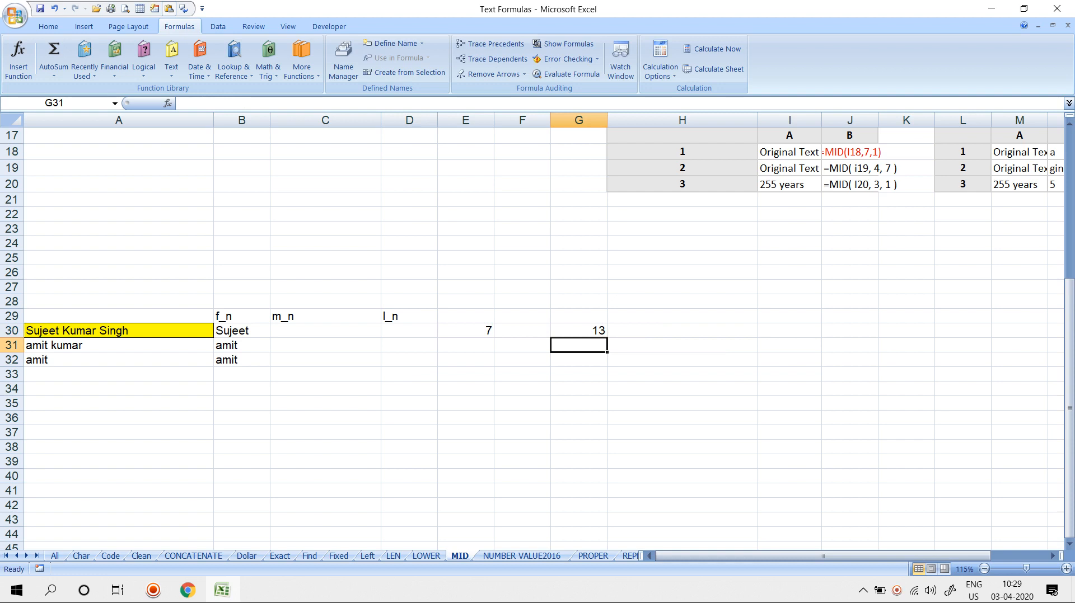
Count the characters of the full name by entering =LEN(A30) in cell F32
left_click(521, 360)
type("=k")
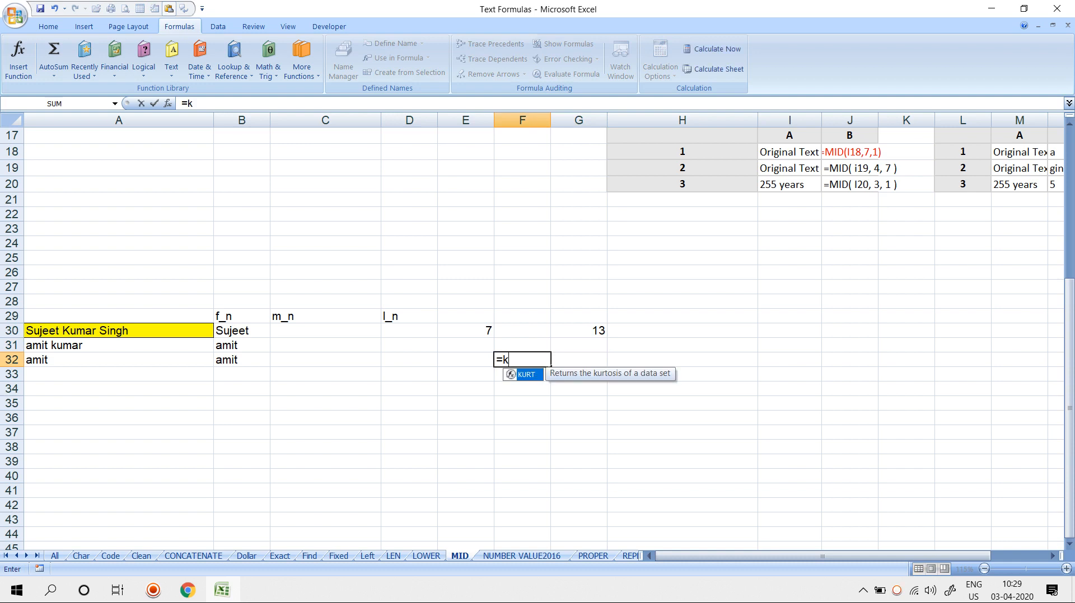
key("BackSpace")
type("len")
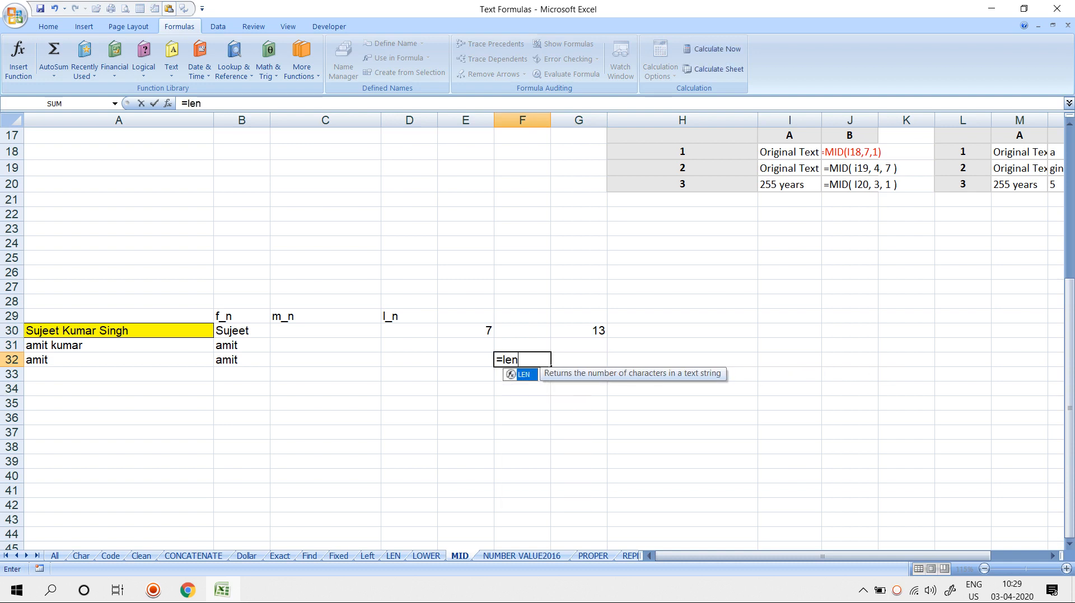
key("Tab")
left_click(118, 331)
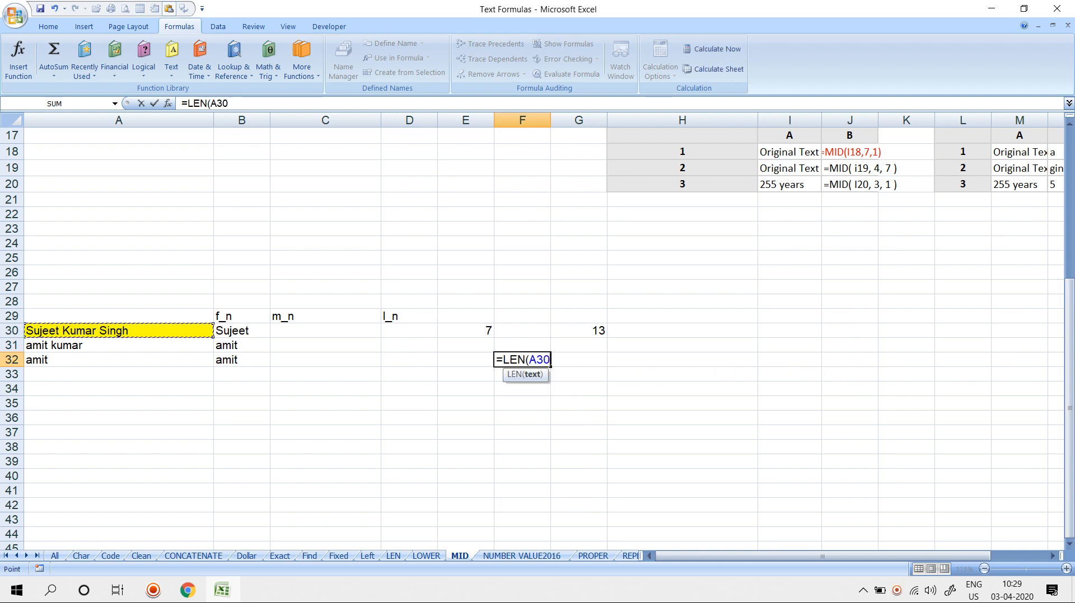
key("Return")
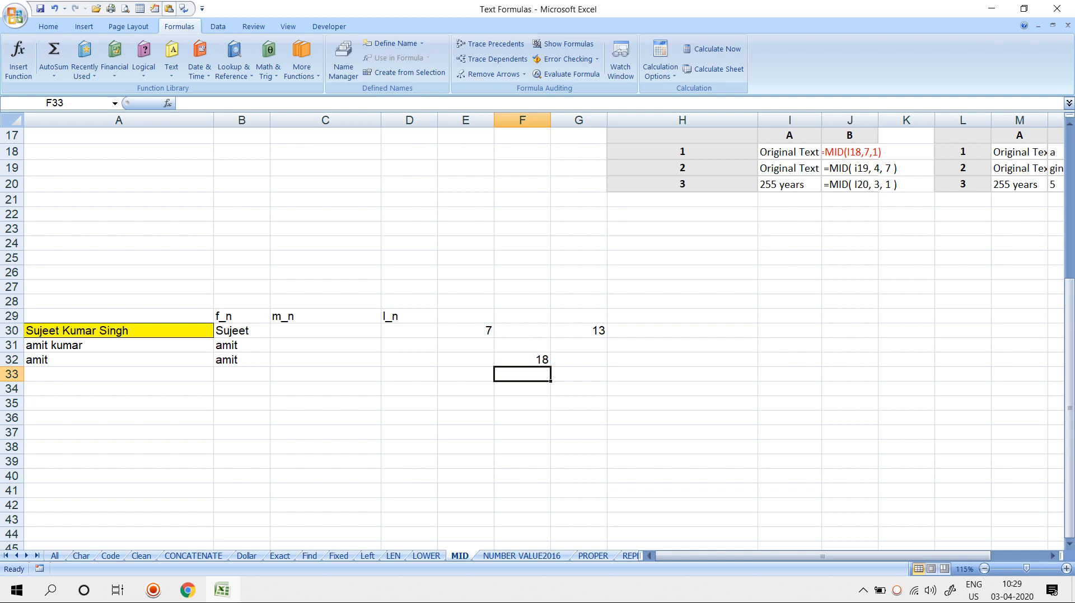
Try to extract the last name in D30 with =RIGHT(A30,LEN(F32)-G30) and check the formula's references
left_click(410, 331)
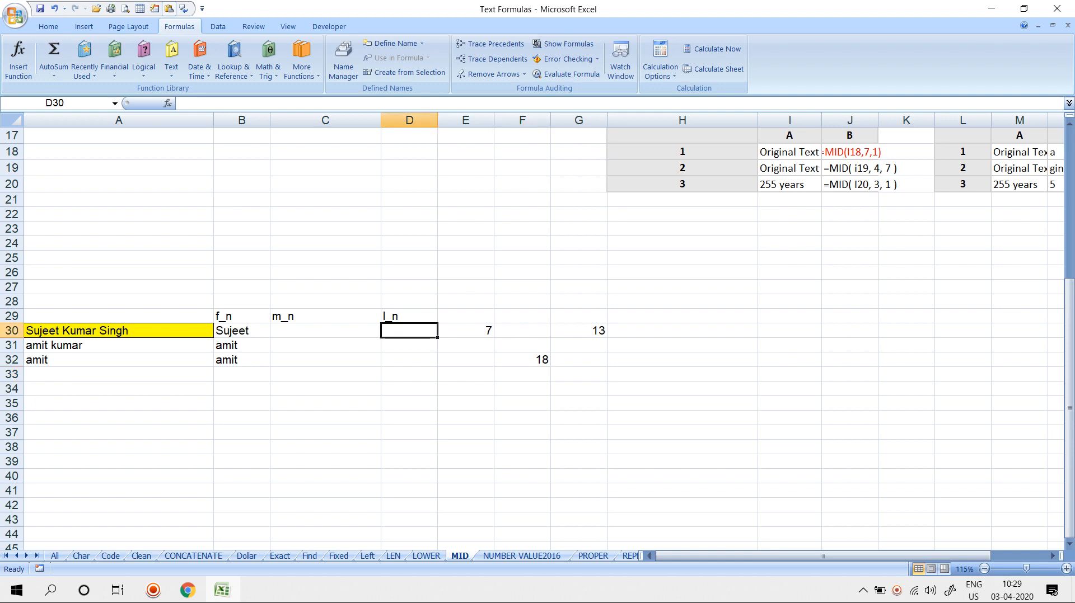
type("=ri")
key("Tab")
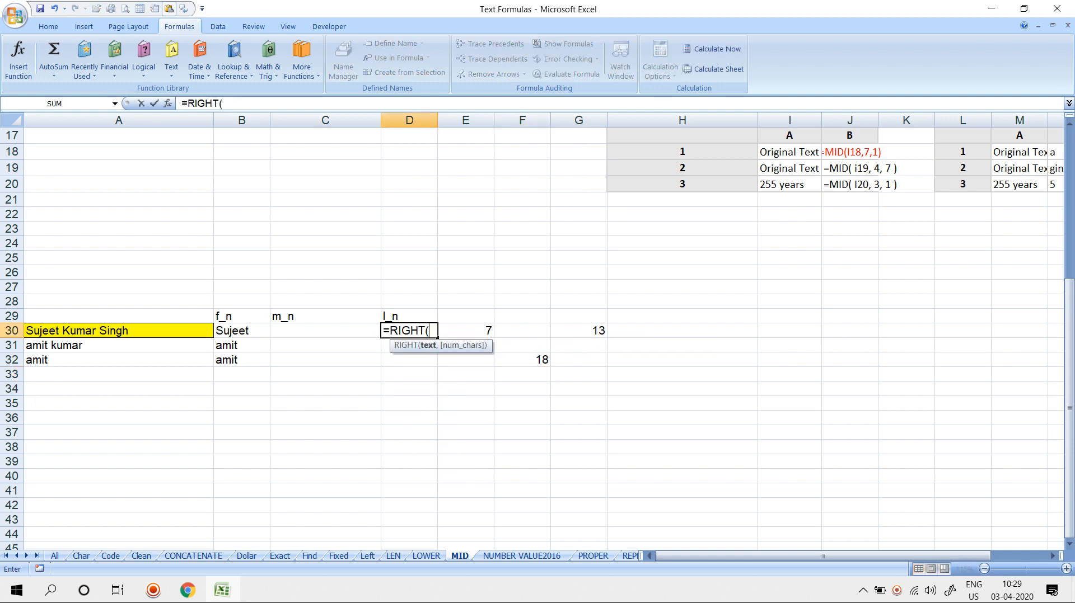
left_click(119, 331)
type(",")
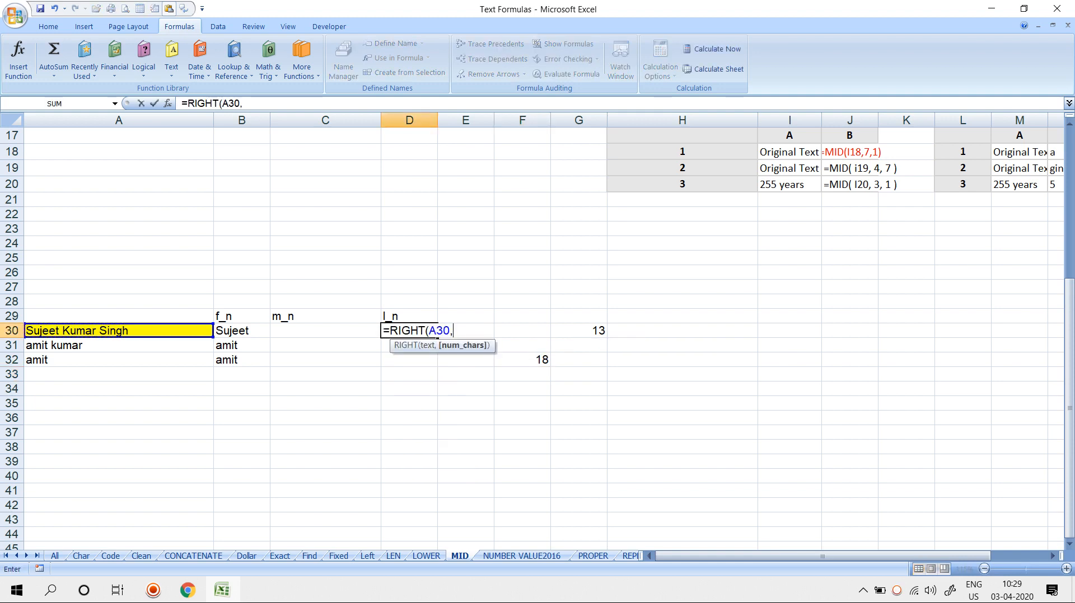
type("le")
key("Tab")
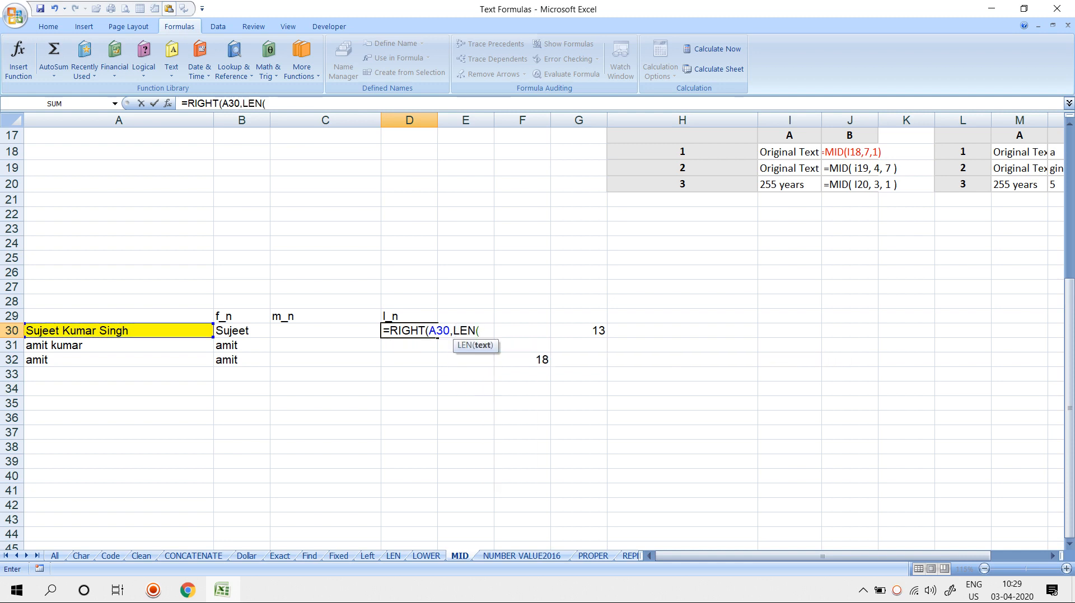
left_click(522, 360)
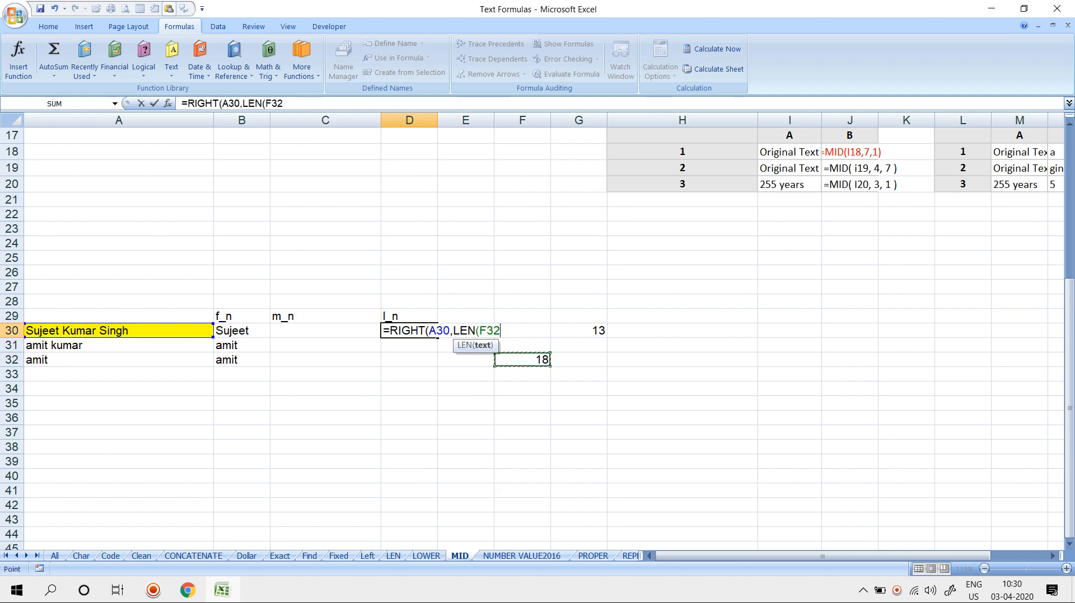
type(")-")
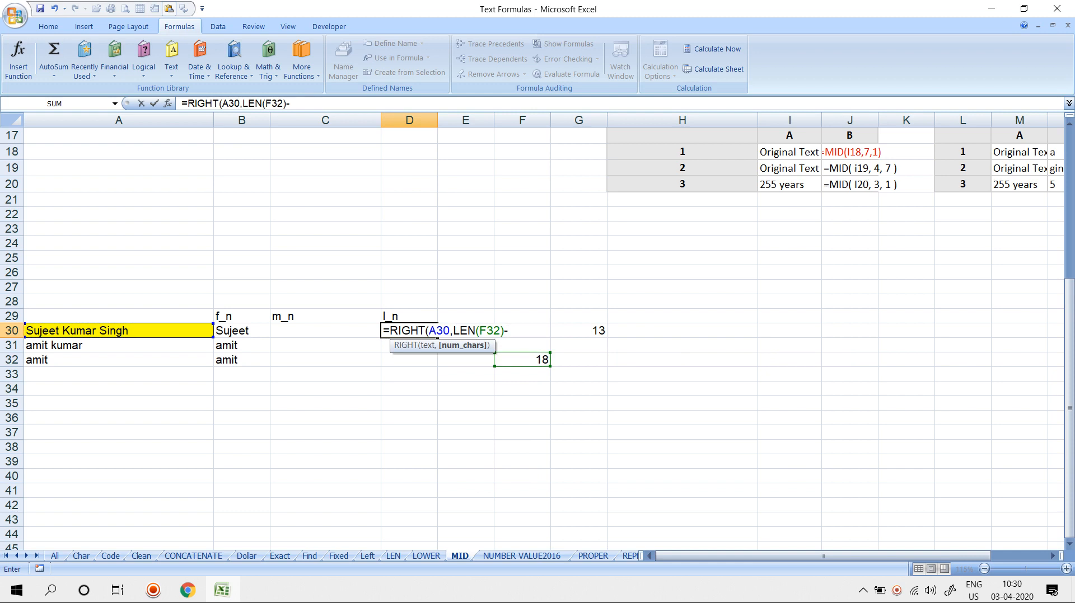
left_click(579, 331)
type(")")
key("Return")
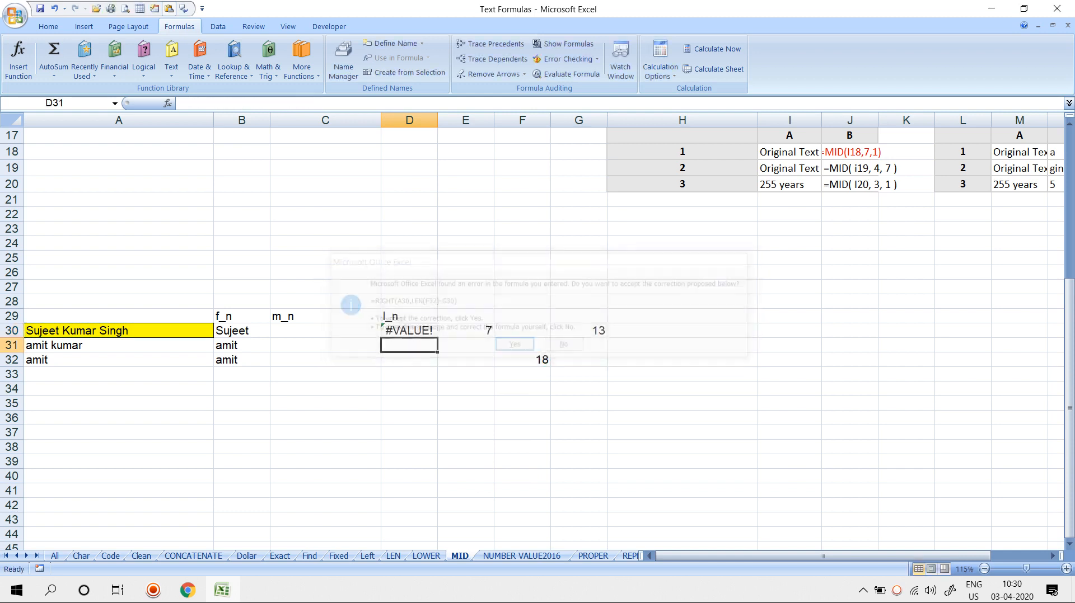
key("Up")
key("F2")
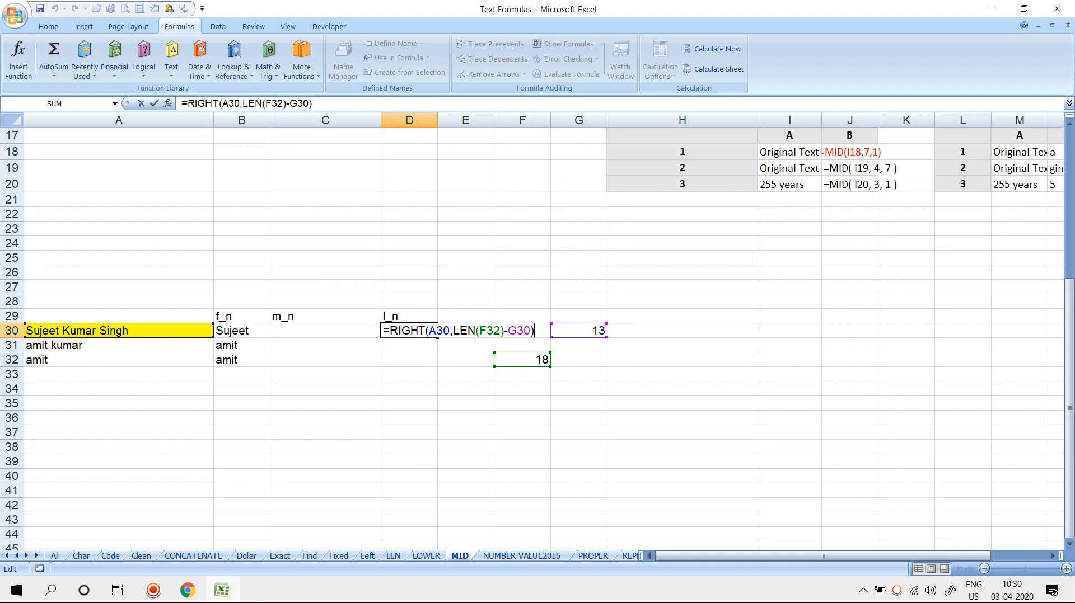
key("ctrl+Return")
Replace D30's formula with =RIGHT(A30,F32-G30) to extract the last name
type("=RIGHT(")
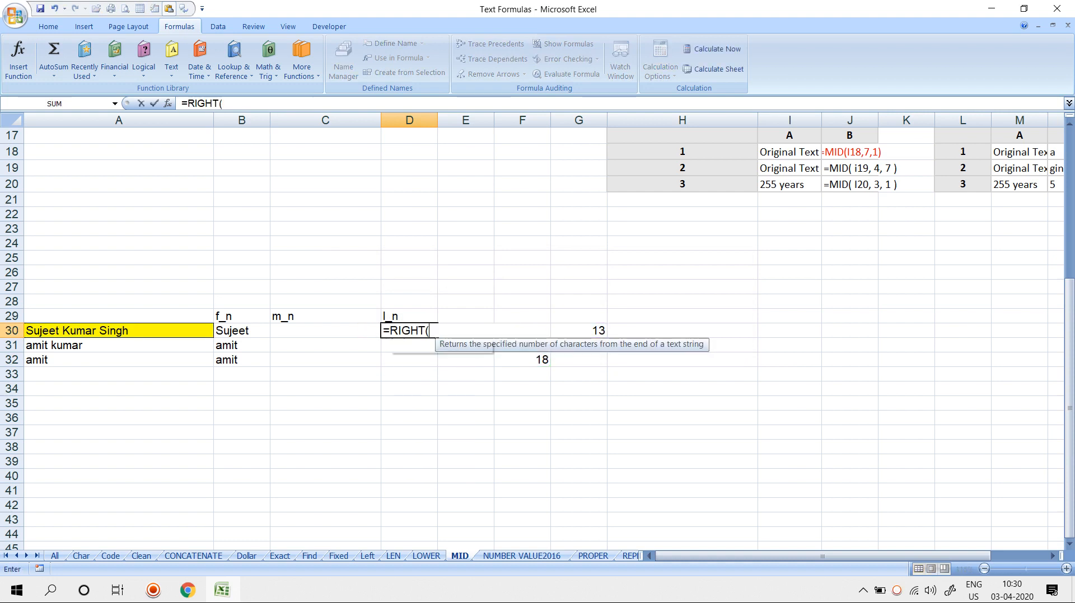
left_click(119, 331)
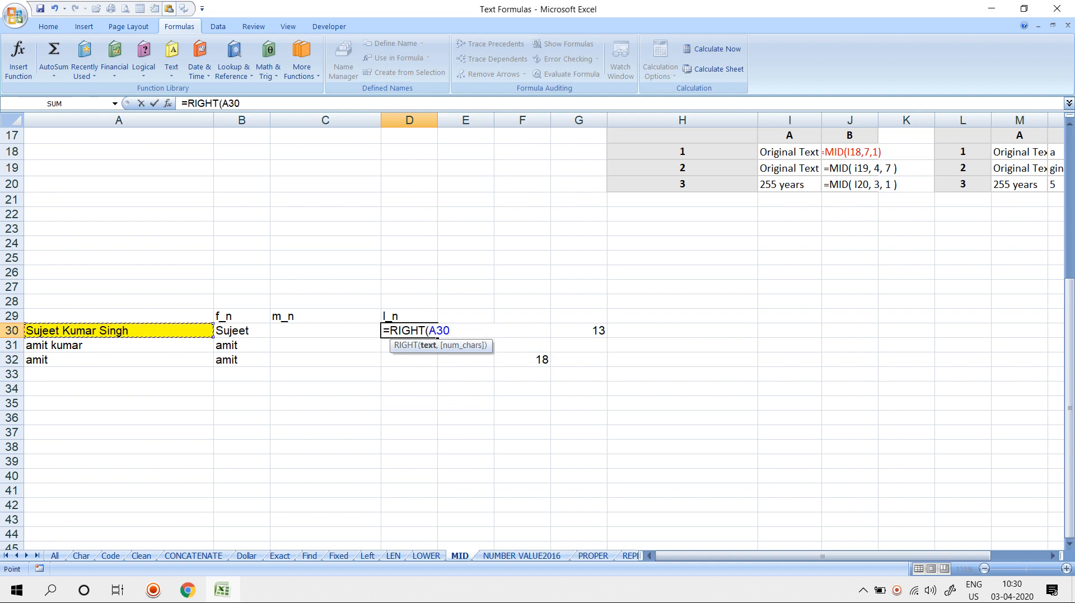
type(",")
left_click(522, 360)
type("-")
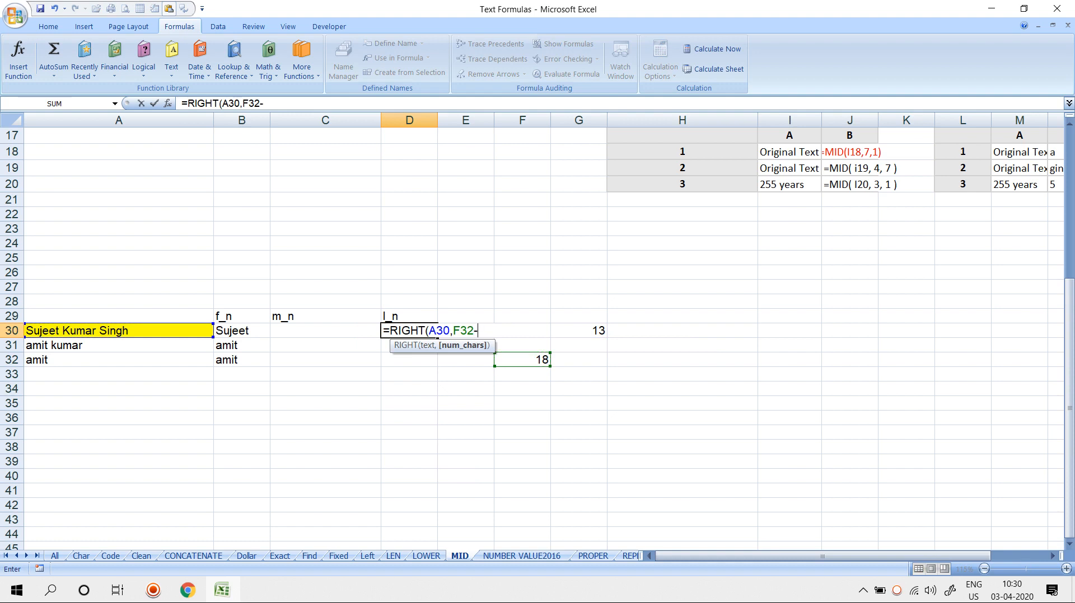
type("G30")
key("Return")
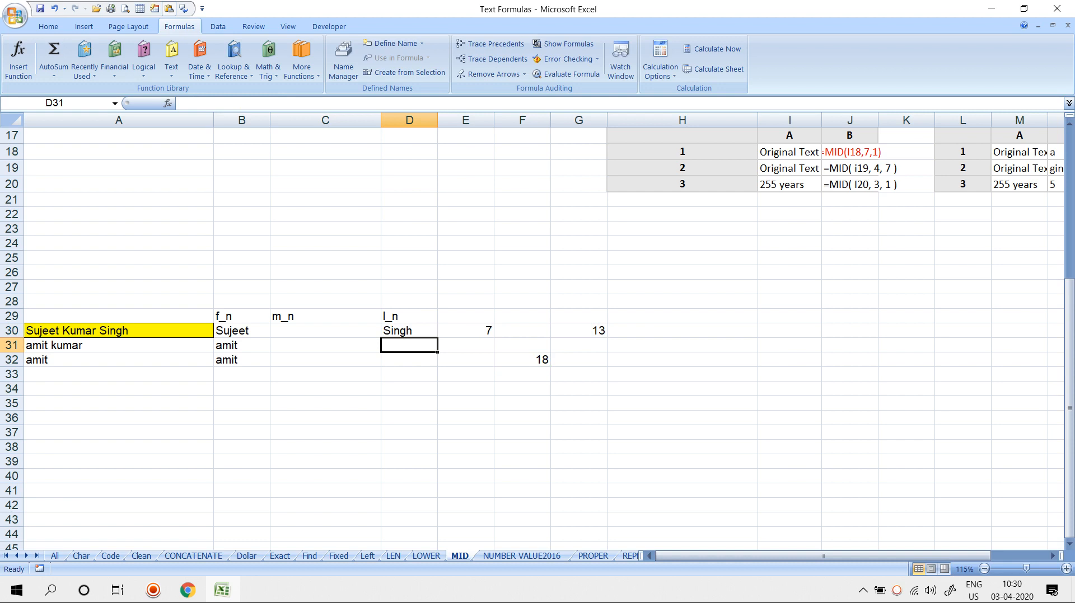
left_click(119, 331)
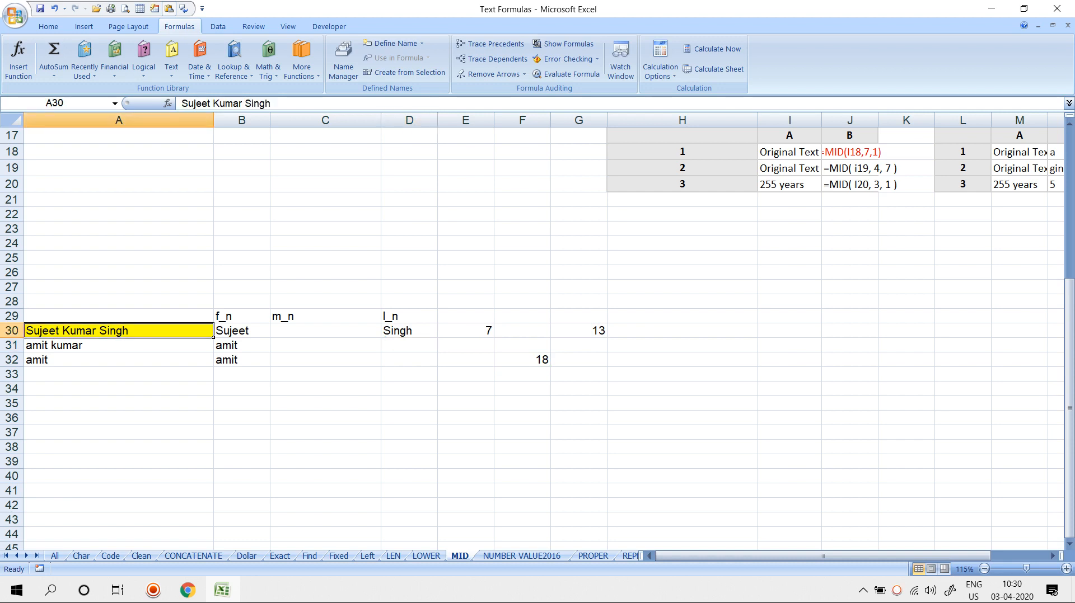
left_click(466, 316)
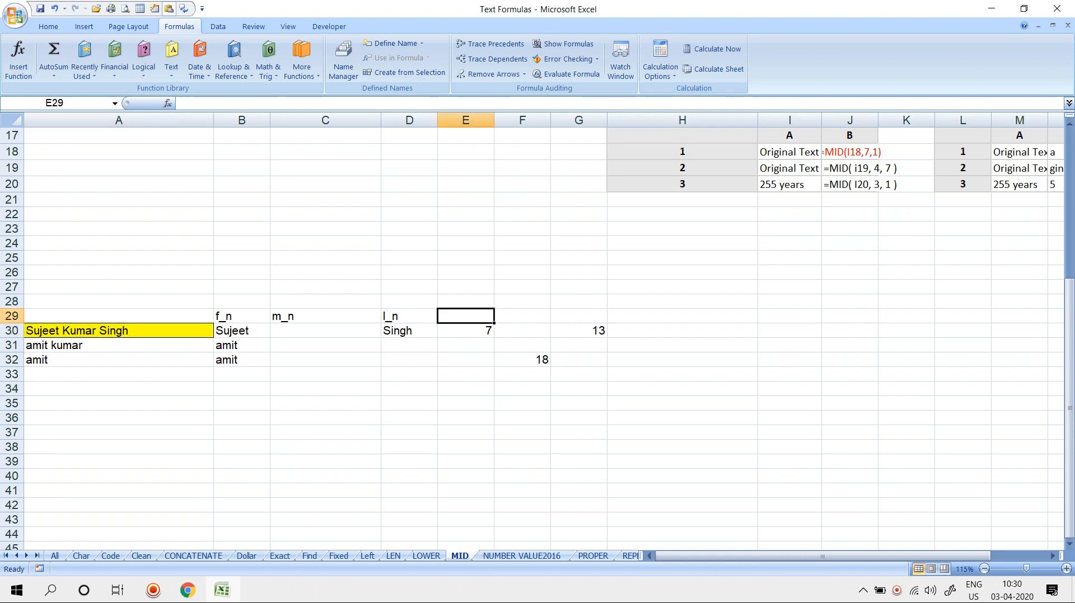
Try nesting E30's FIND inside G30 as =FIND(" ",A30,FIND(" ",A30,1+1)) and undo the change
key("F2")
key("Return")
key("F2")
left_click_drag(522, 330, 446, 331)
key("ctrl+c")
key("Escape")
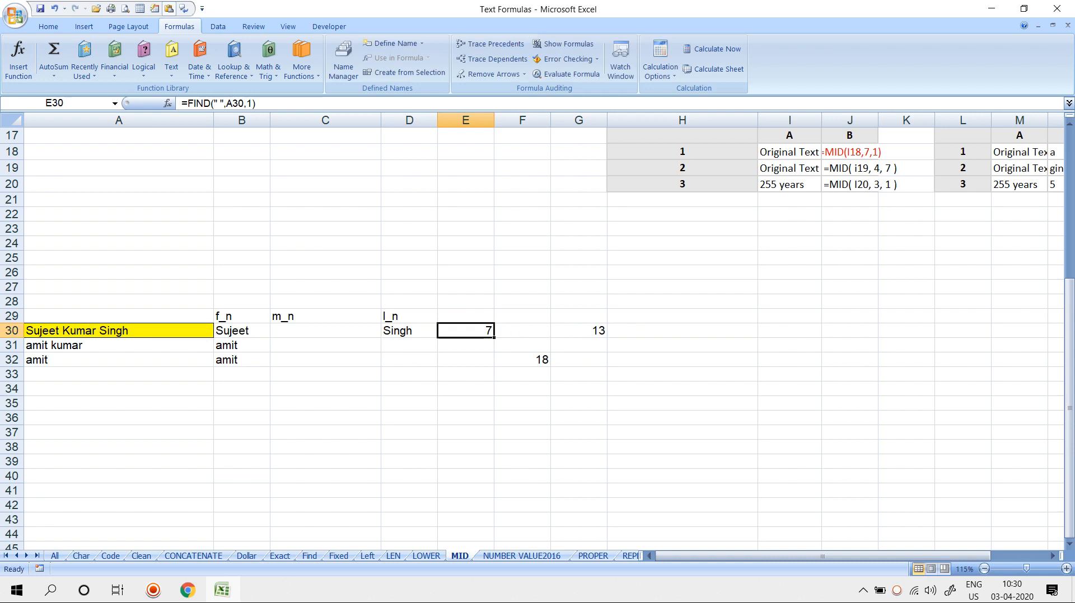
key("Right")
key("Right")
key("F2")
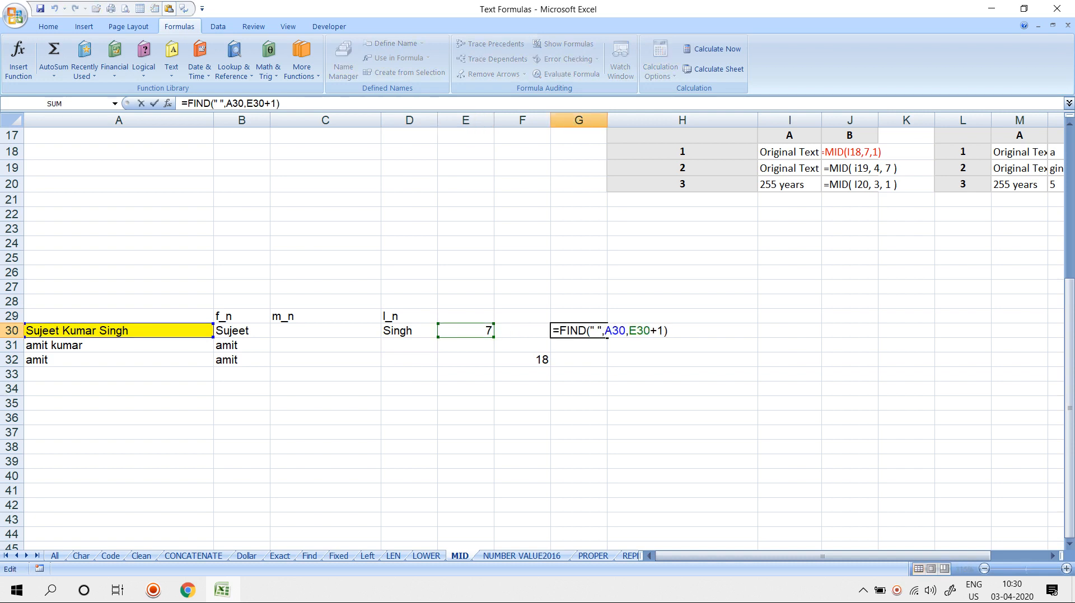
key("Left")
key("Left")
key("Left")
key("BackSpace")
key("BackSpace")
key("BackSpace")
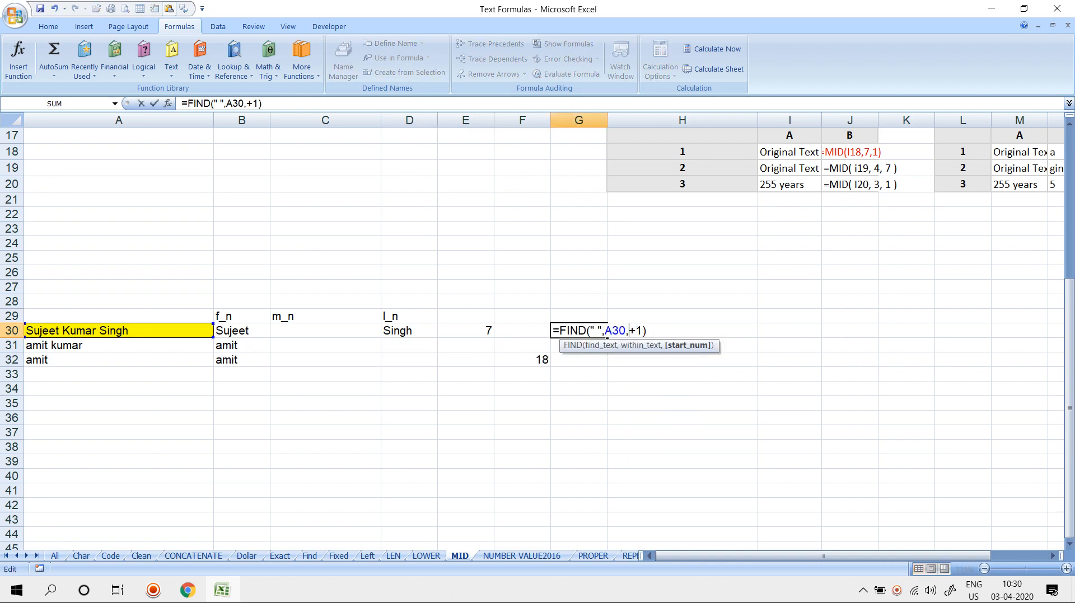
key("ctrl+v")
key("Return")
key("Return")
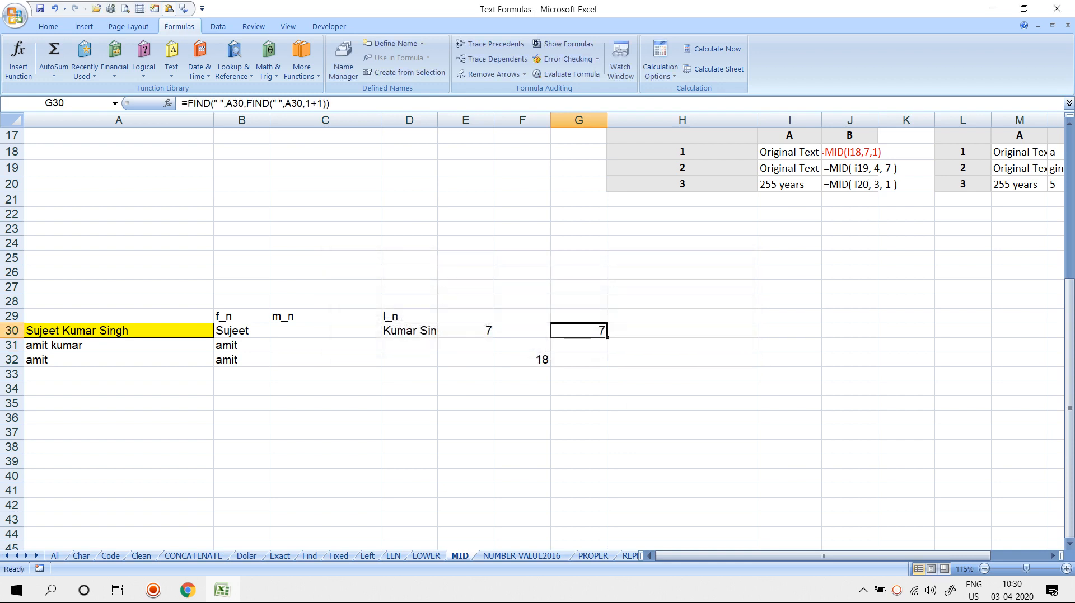
key("ctrl+z")
key("F2")
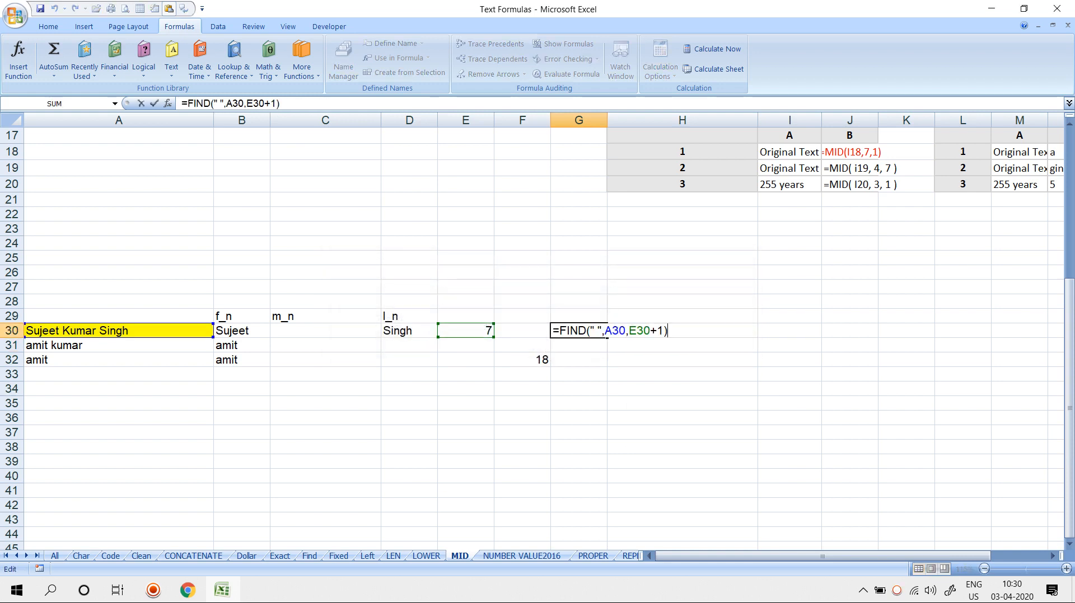
key("Escape")
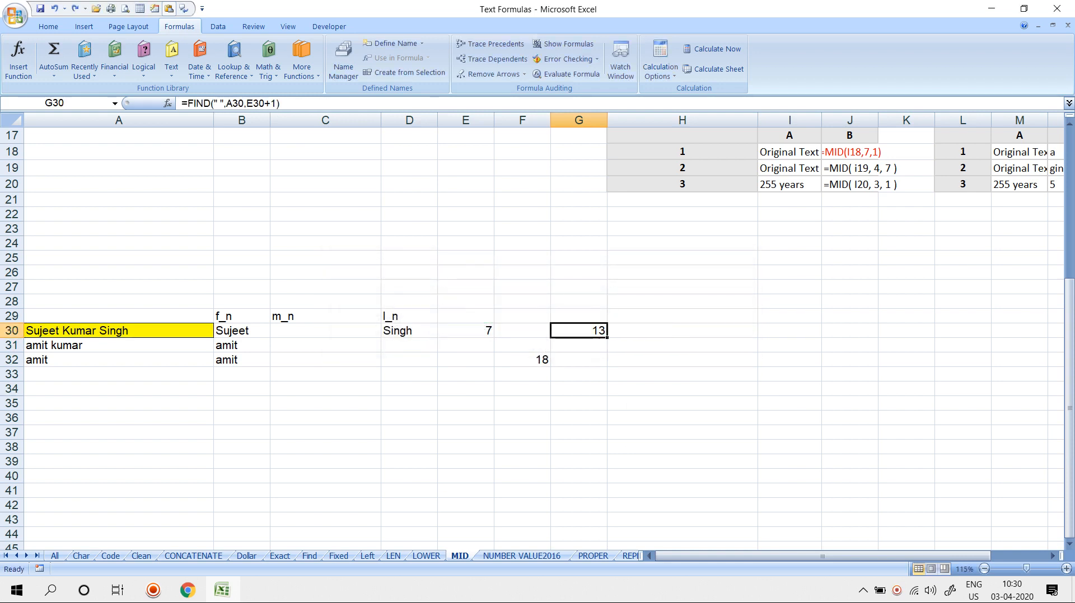
Copy the complete FIND(" ",A30,1) expression from E30's formula, without the equals sign
key("Left")
key("Left")
key("F2")
key("shift+Left")
key("shift+Left")
key("shift+Left")
key("shift+Left")
key("shift+Left")
key("shift+Left")
key("shift+Left")
key("shift+Left")
key("shift+Left")
key("shift+Left")
key("shift+Left")
key("shift+Left")
key("shift+Left")
key("shift+Left")
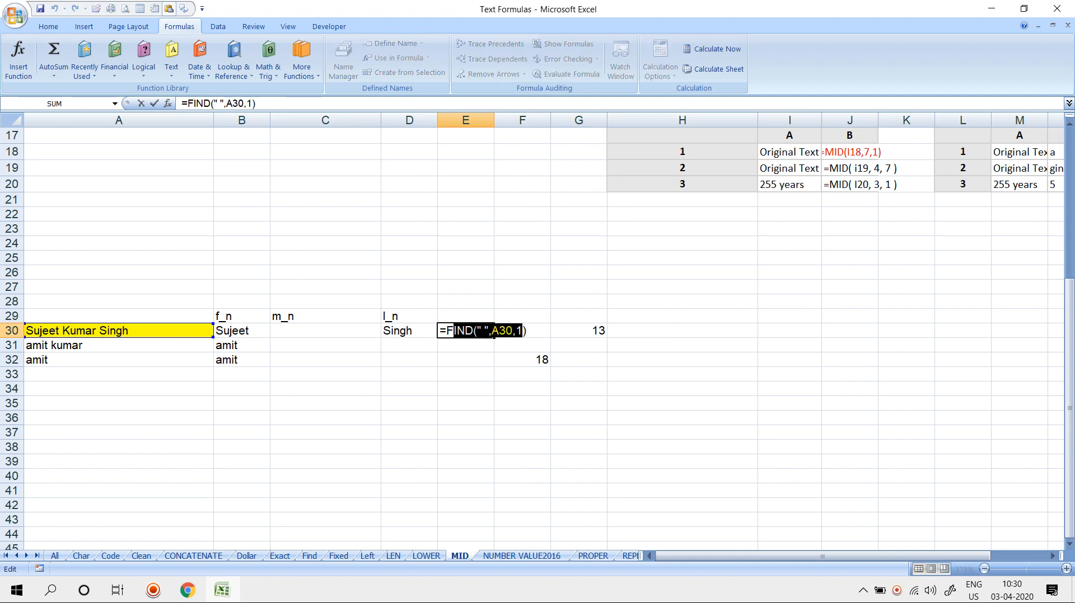
left_click(493, 332)
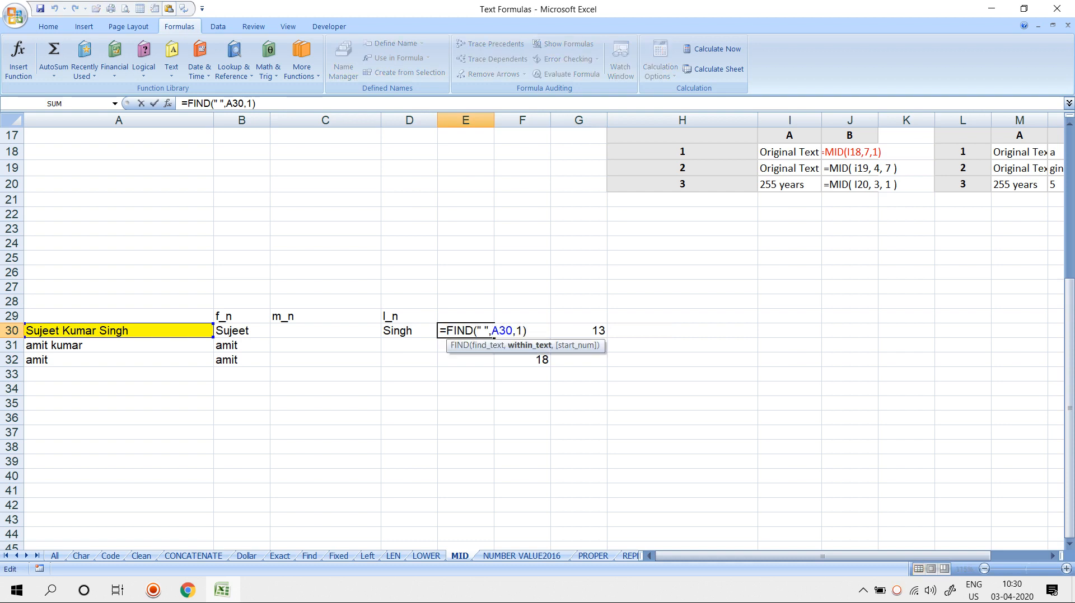
left_click_drag(527, 332, 445, 331)
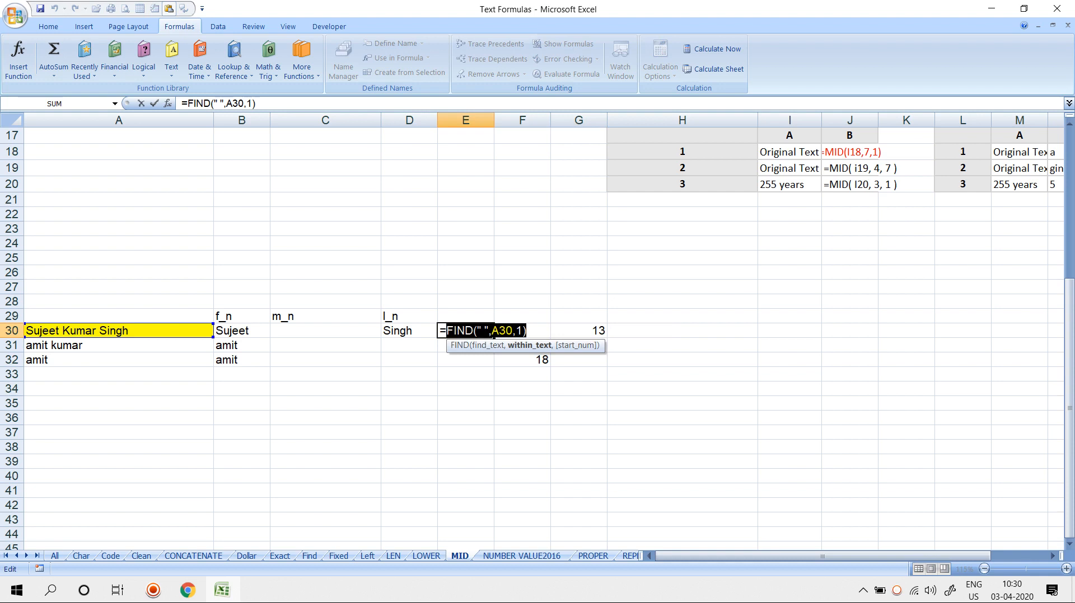
key("ctrl+c")
key("Escape")
Replace the E30 reference in G30 with the copied expression to make =FIND(" ",A30,FIND(" ",A30,1)+1)
key("Right")
key("Right")
key("Up")
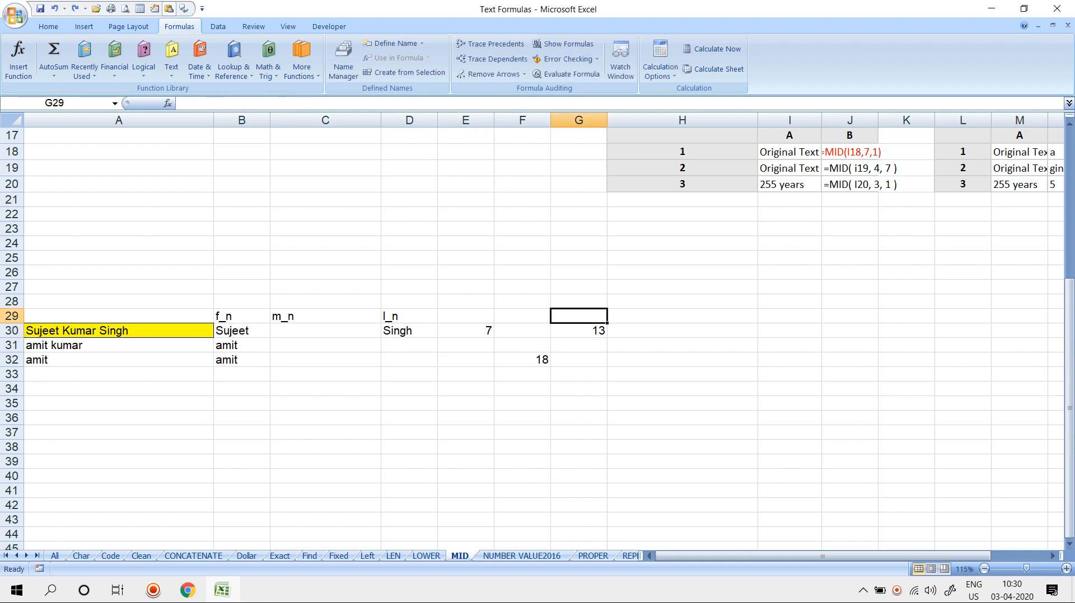
key("Down")
key("F2")
key("Left")
key("Left")
key("BackSpace")
key("BackSpace")
key("BackSpace")
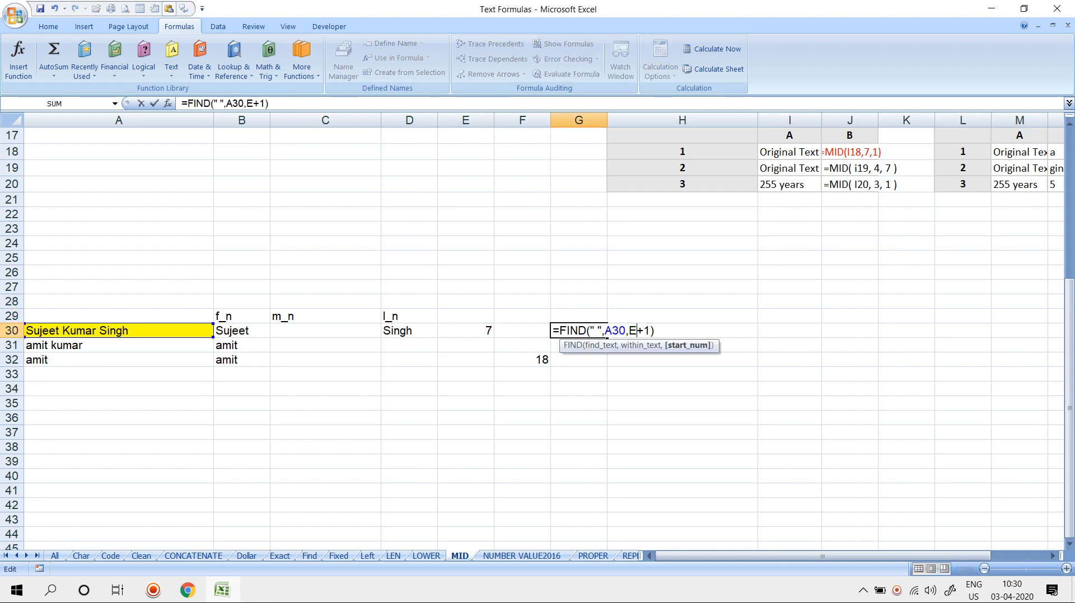
key("ctrl+v")
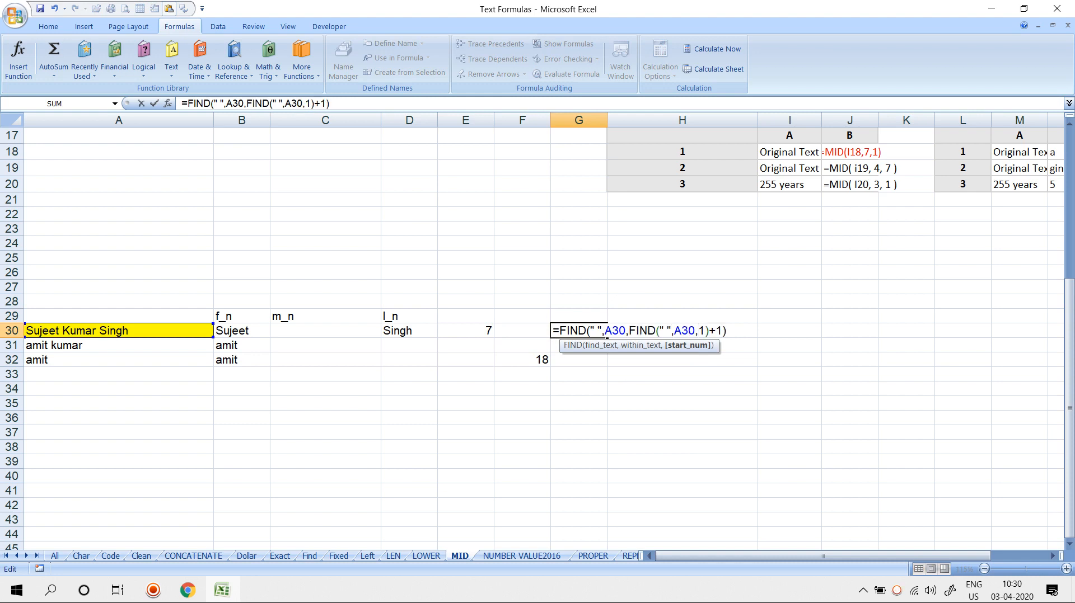
key("Return")
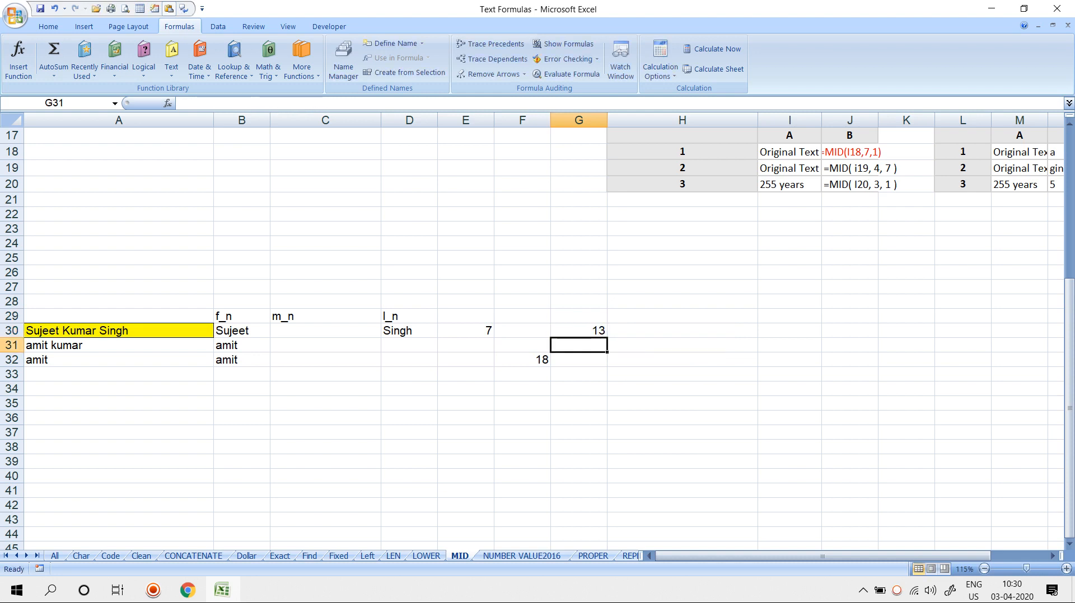
Copy the nested FIND(" ",A30,FIND(" ",A30,1)+1) expression from G30 without the equals sign
key("Up")
key("F2")
key("shift+Left")
key("shift+Left")
key("shift+Left")
key("shift+Left")
key("shift+Left")
key("shift+Left")
key("shift+Left")
key("shift+Left")
key("shift+Left")
key("shift+Left")
key("shift+Left")
key("shift+Left")
key("shift+Left")
key("shift+Left")
key("shift+Left")
key("shift+Left")
key("shift+Left")
key("shift+Left")
key("shift+Left")
key("shift+Left")
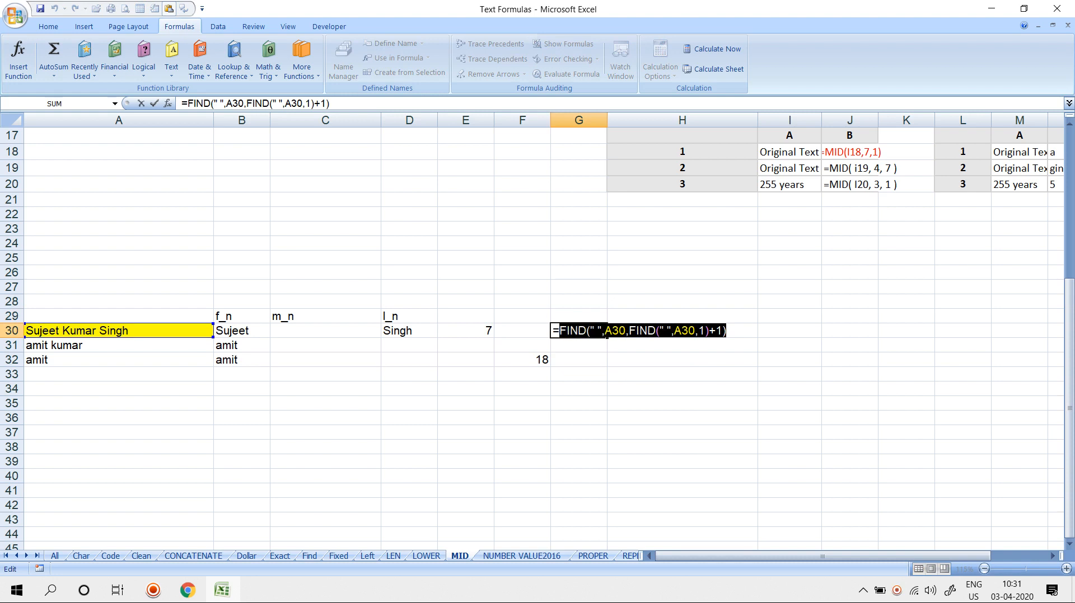
key("Escape")
Replace the G30 reference in D30's formula with the copied nested FIND, giving =RIGHT(A30,F32-FIND(" ",A30,FIND(" ",A30,1)+1))
key("Left")
key("Left")
key("Left")
key("F2")
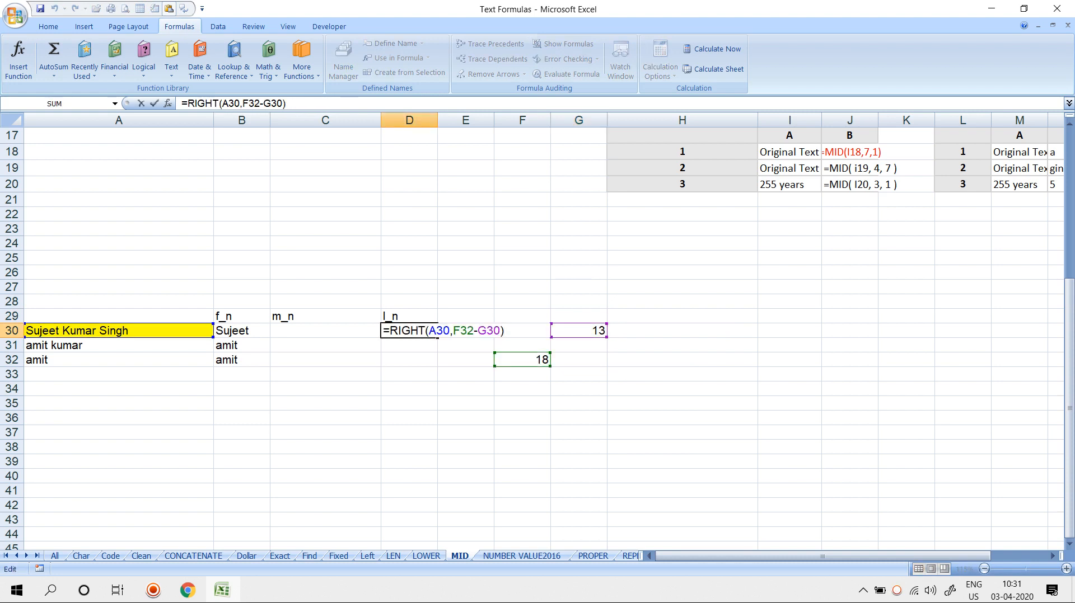
key("Left")
key("BackSpace")
key("BackSpace")
key("BackSpace")
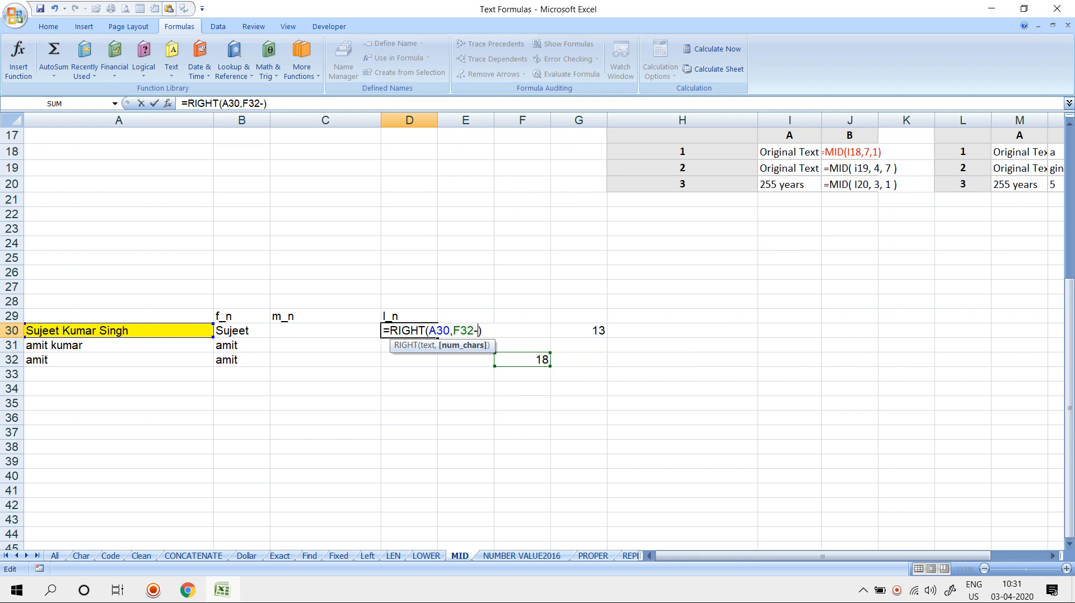
key("ctrl+v")
key("Return")
Copy the LEN(A30) expression from cell F32 without the equals sign
key("Right")
key("Down")
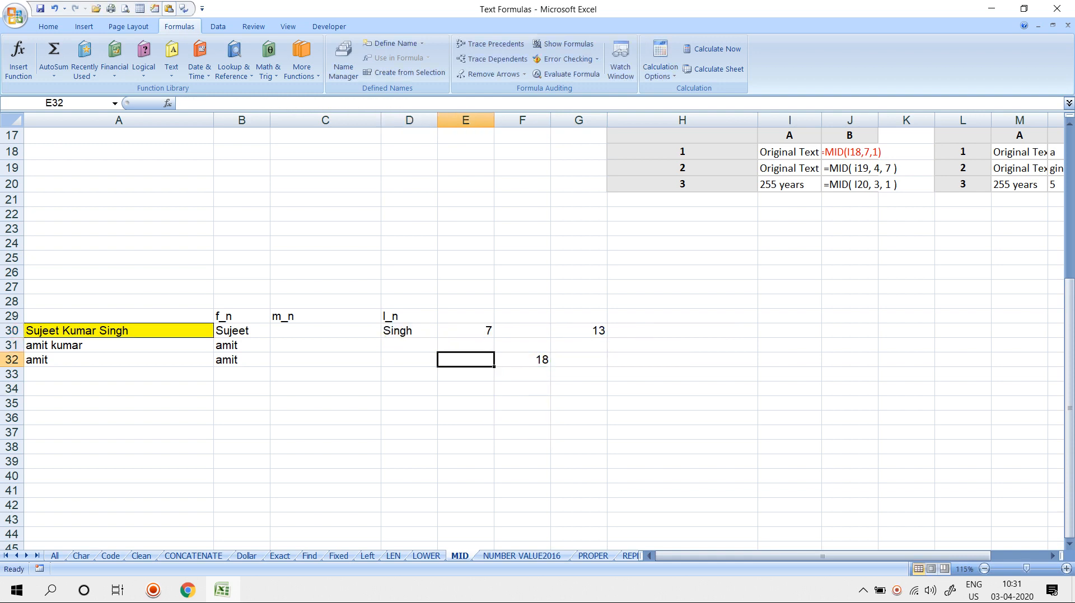
key("Right")
key("F2")
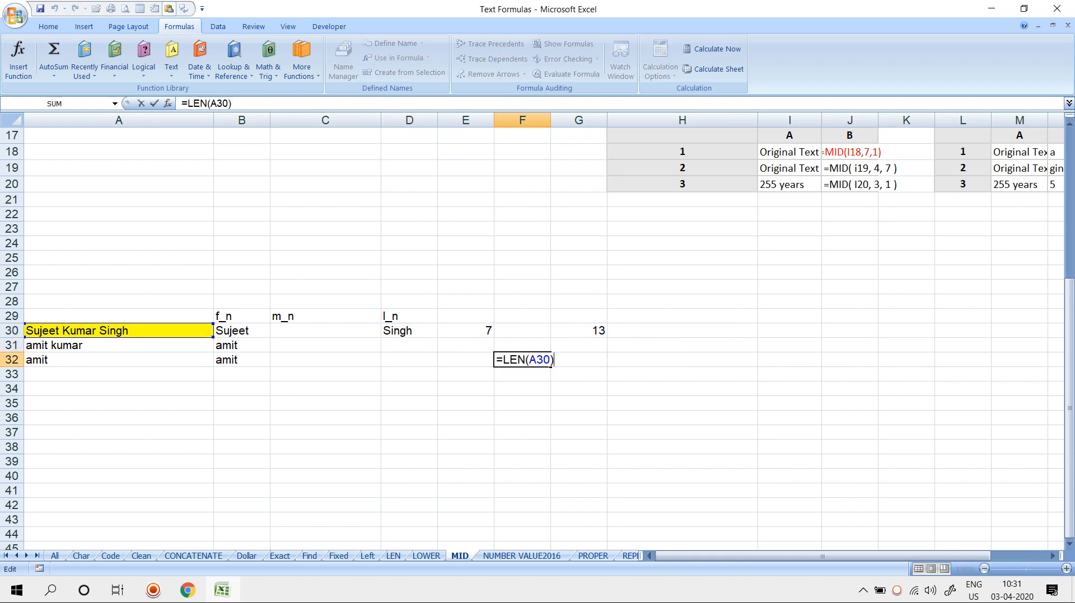
key("shift+Left")
key("shift+Left")
key("shift+Left")
key("shift+Left")
key("shift+Left")
key("shift+Left")
key("shift+Left")
key("shift+Left")
key("shift+Left")
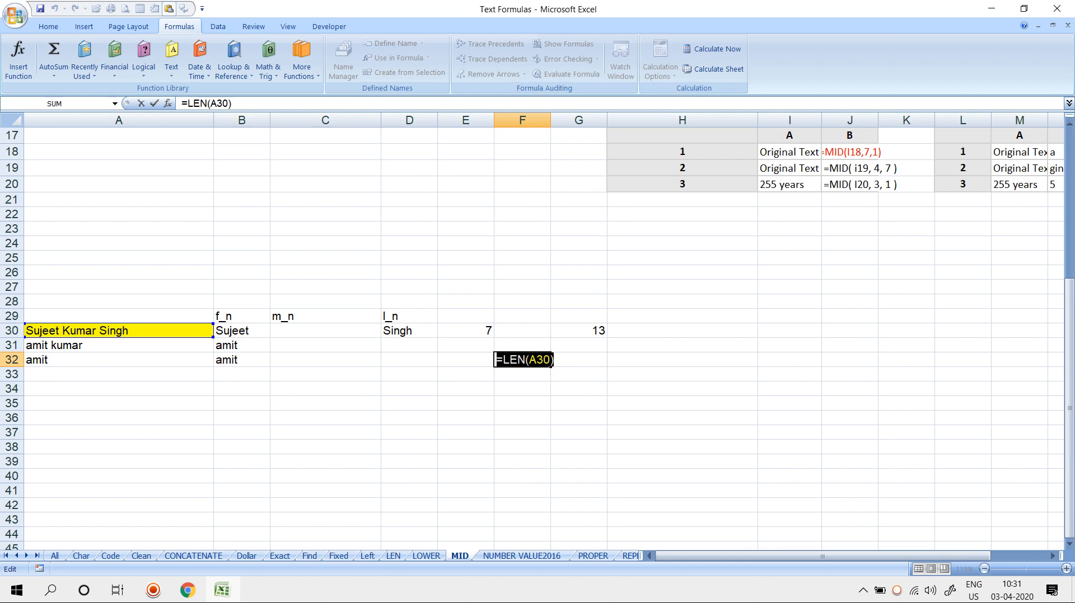
key("shift+Right")
key("ctrl+c")
key("Escape")
Replace the F32 reference in D30's formula with LEN(A30) and fill the formula down into D31
key("Left")
key("Left")
key("Up")
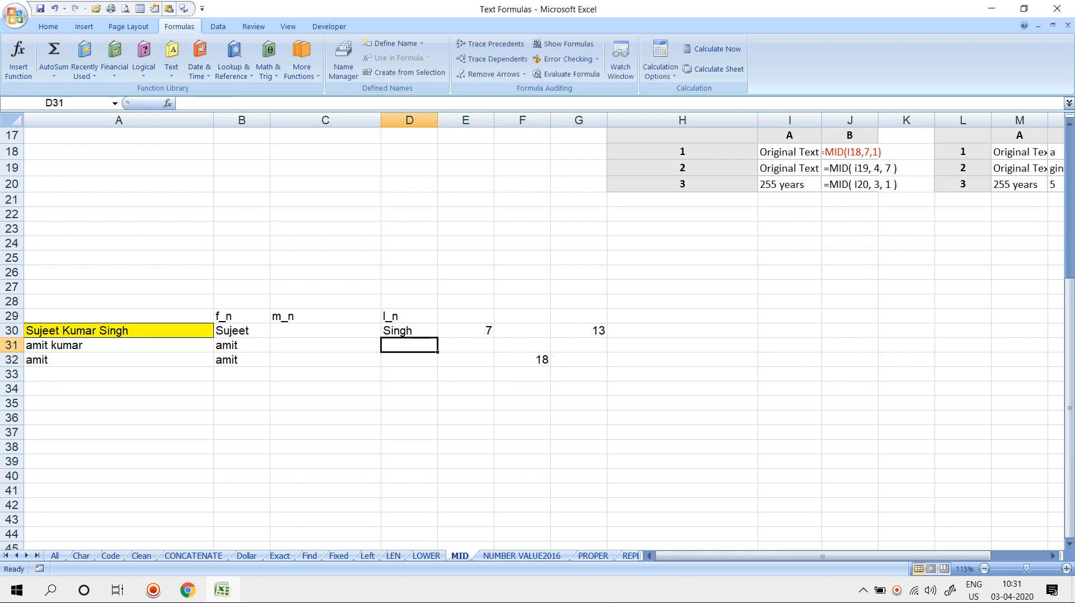
key("Up")
key("F2")
key("Left")
key("Left")
key("Left")
key("Left")
key("Left")
key("Left")
key("Left")
key("Left")
key("Left")
key("Left")
key("Left")
key("Left")
key("Left")
key("Left")
key("Left")
key("Left")
key("Left")
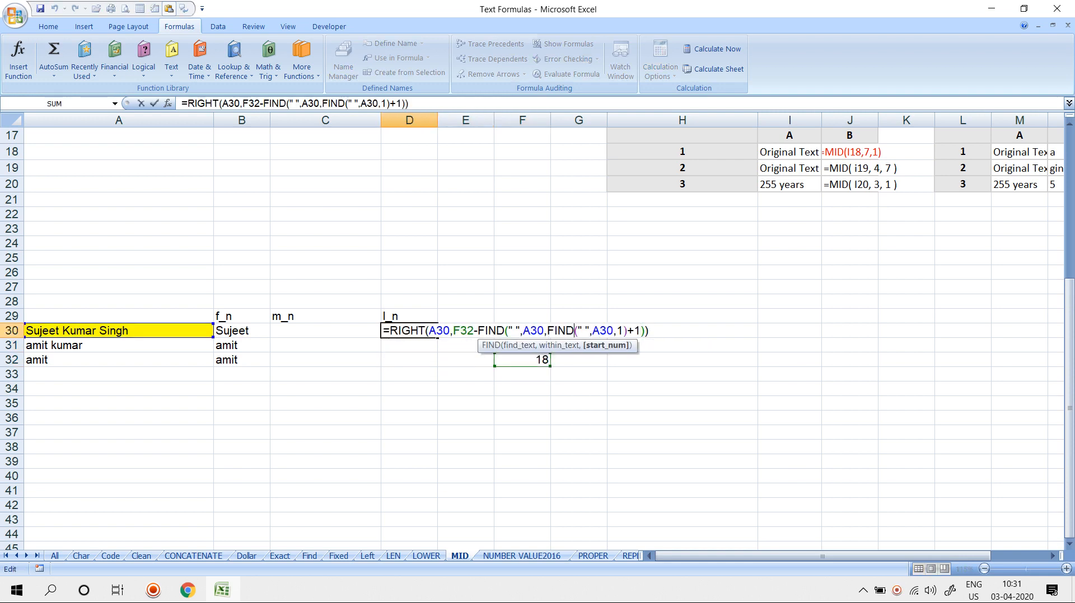
key("Left")
key("Left")
key("Left")
key("Left")
key("Left")
key("Left")
key("Left")
key("Left")
key("Left")
key("Left")
key("Left")
key("Left")
key("Left")
key("Left")
key("Left")
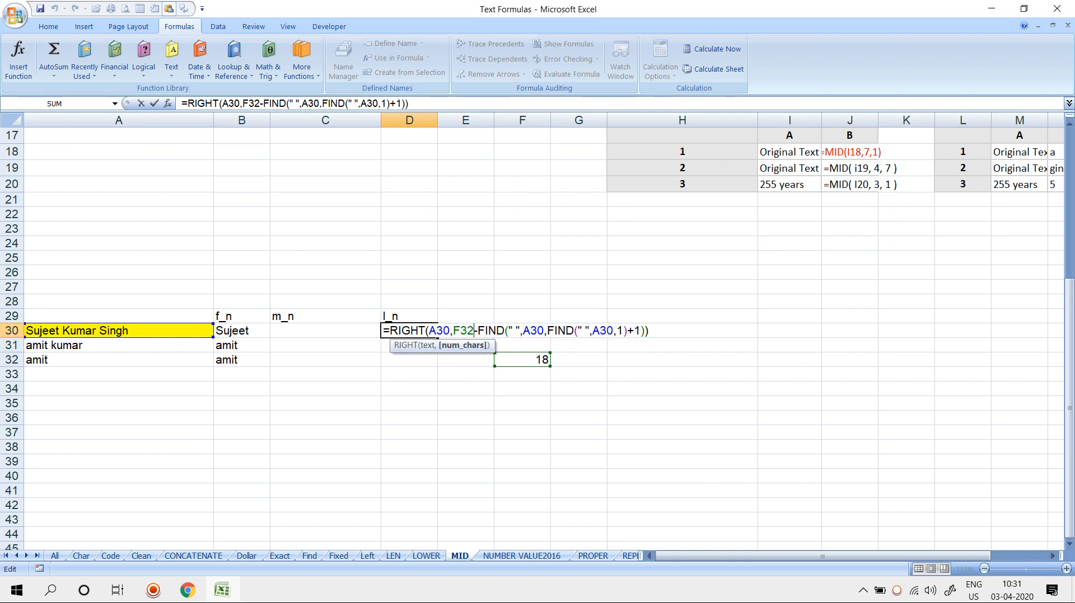
key("BackSpace")
key("BackSpace")
key("BackSpace")
type("LEN(A30)")
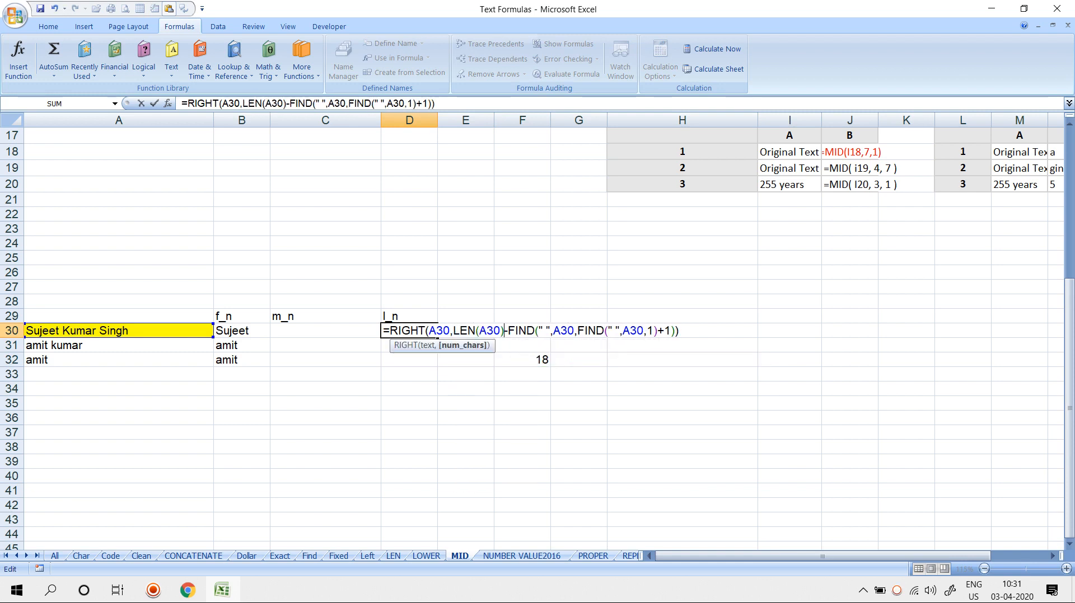
key("Return")
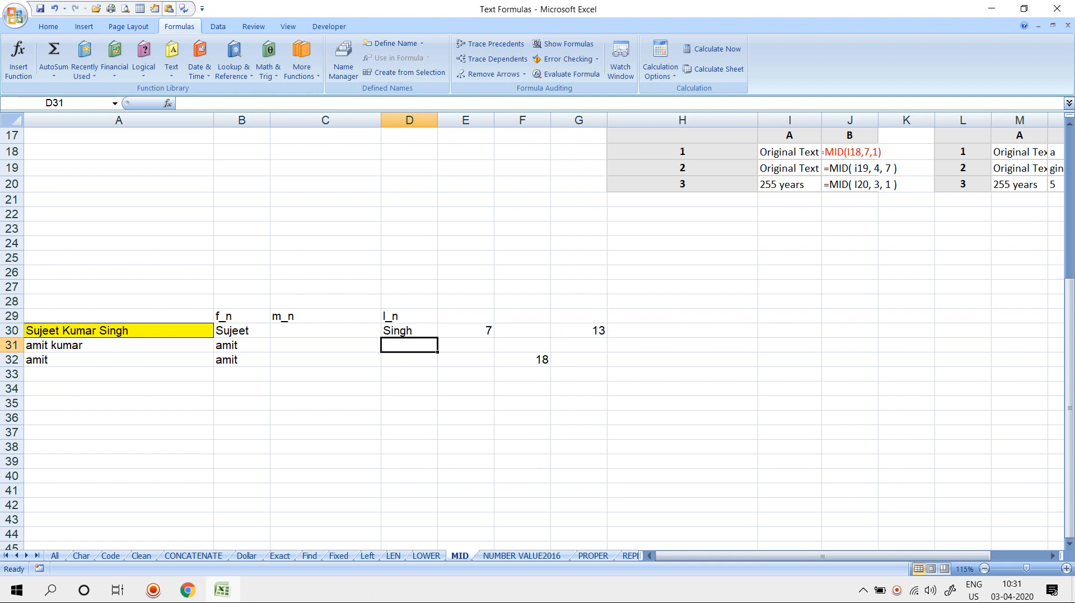
key("ctrl+d")
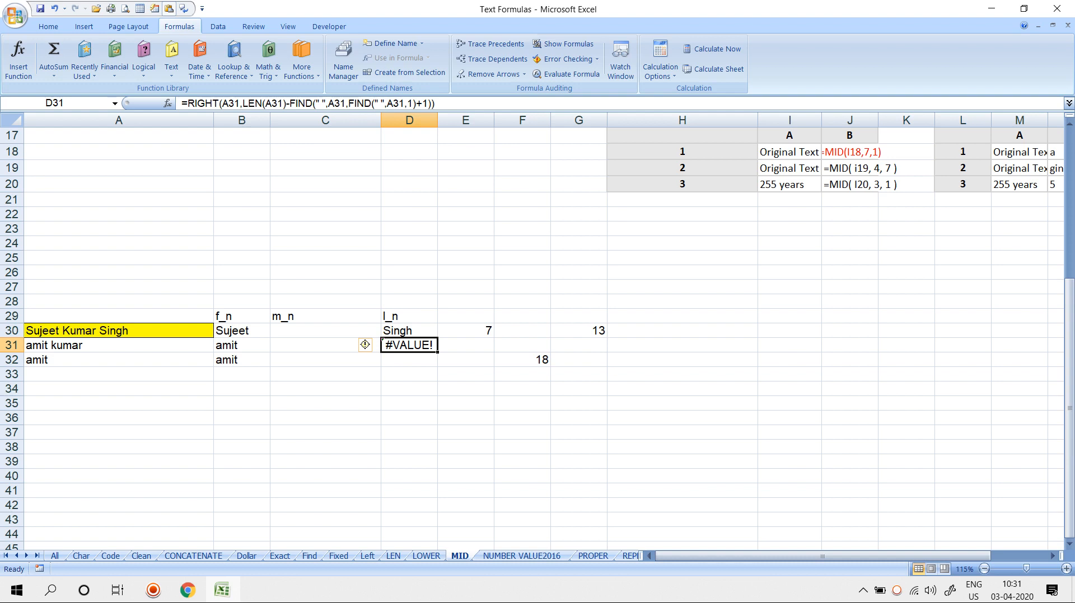
Insert IFERROR( in front of the RIGHT function in D30's last-name formula
key("Up")
key("F2")
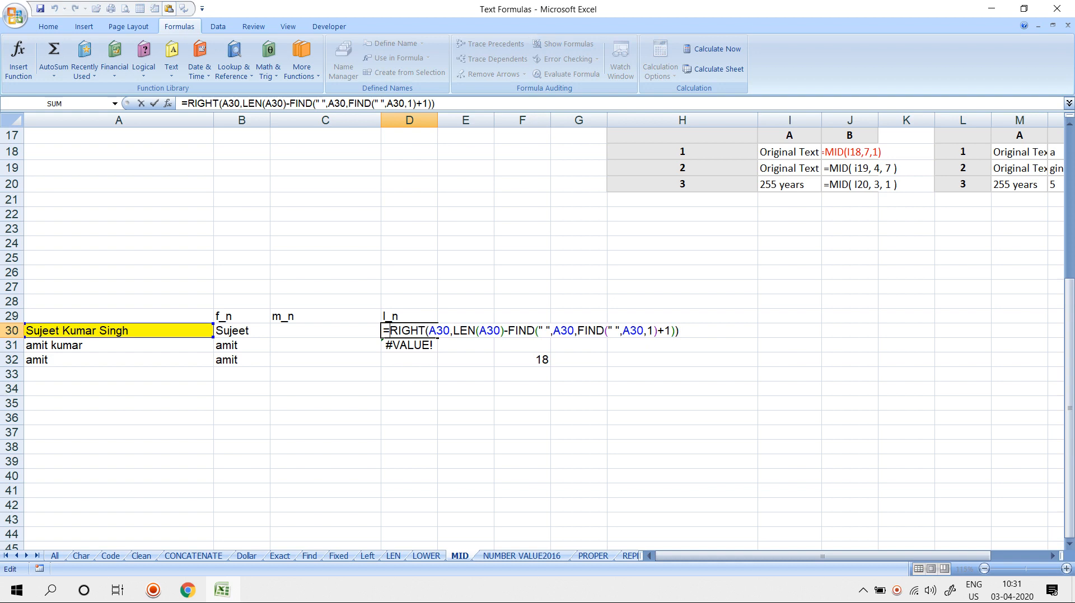
type("i")
key("Down")
key("Tab")
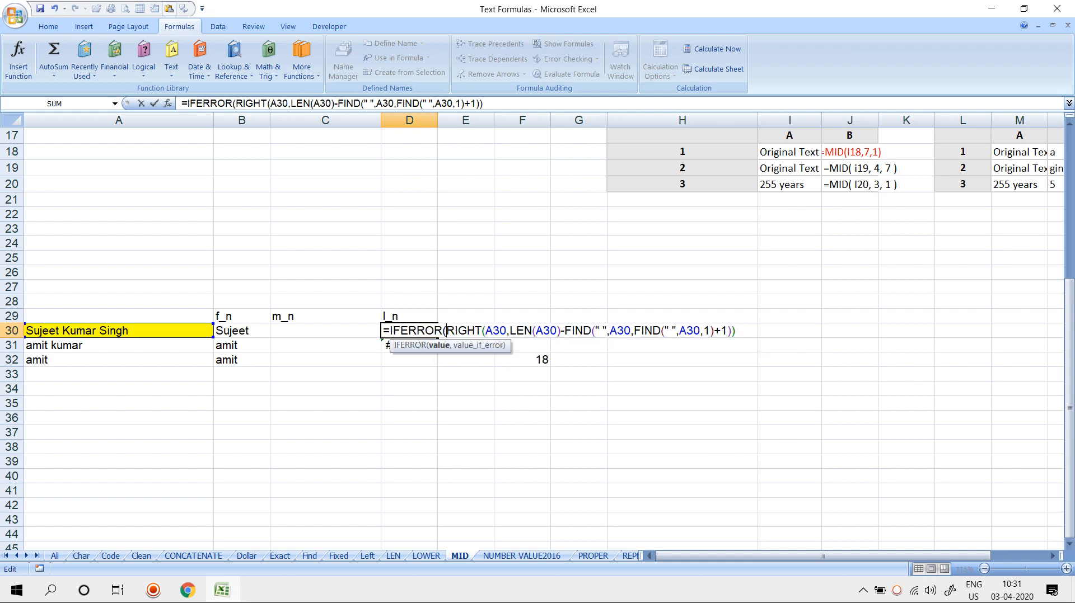
Add a RIGHT function on A30 as the fallback argument of the IFERROR formula in D30
left_click(483, 104)
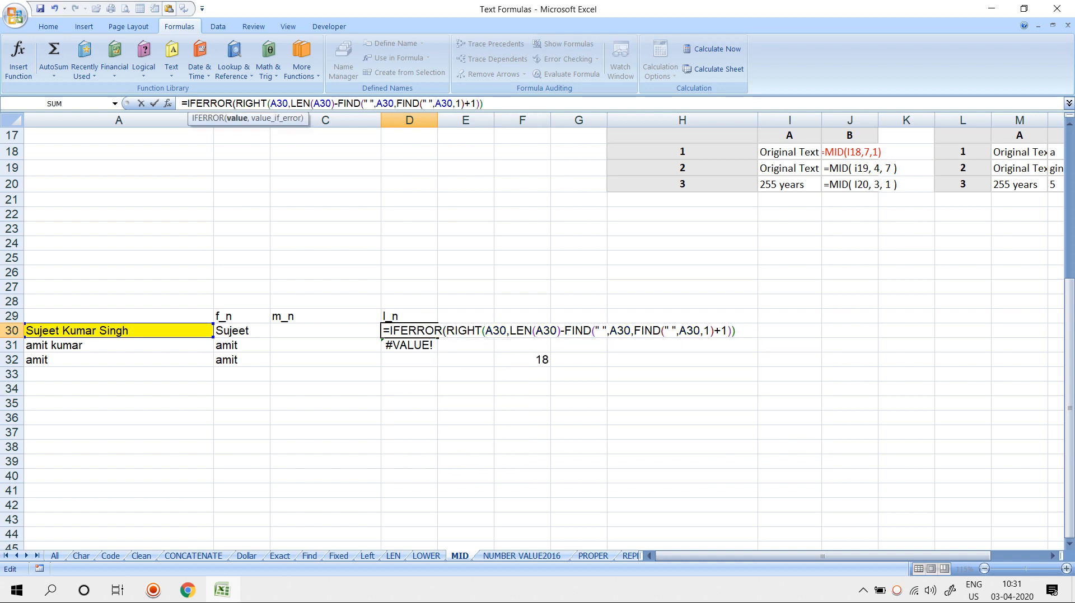
type(",rig")
key("Tab")
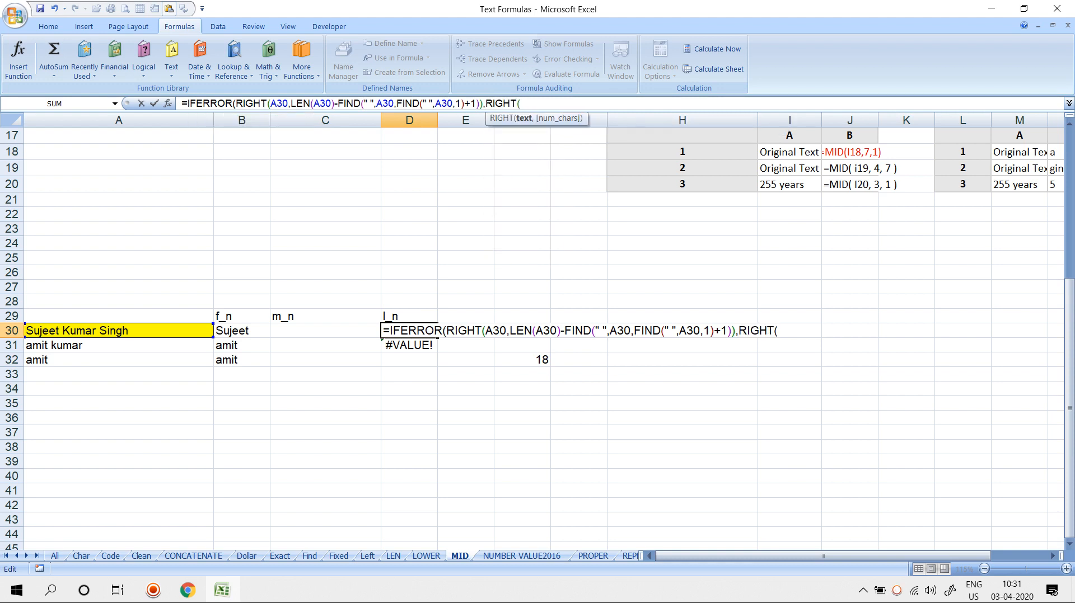
left_click(118, 331)
type("le")
key("BackSpace")
key("BackSpace")
type(",")
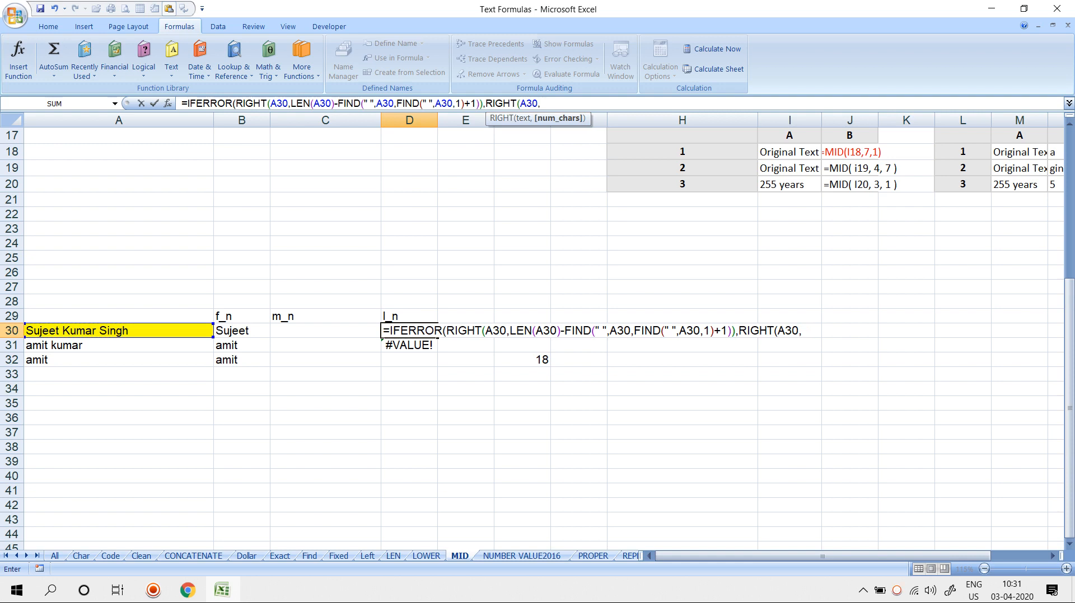
Complete the fallback RIGHT in D30 with the character count LEN(A30)-FIND(" ",A30,1) and fill the formula down into D31
type("len")
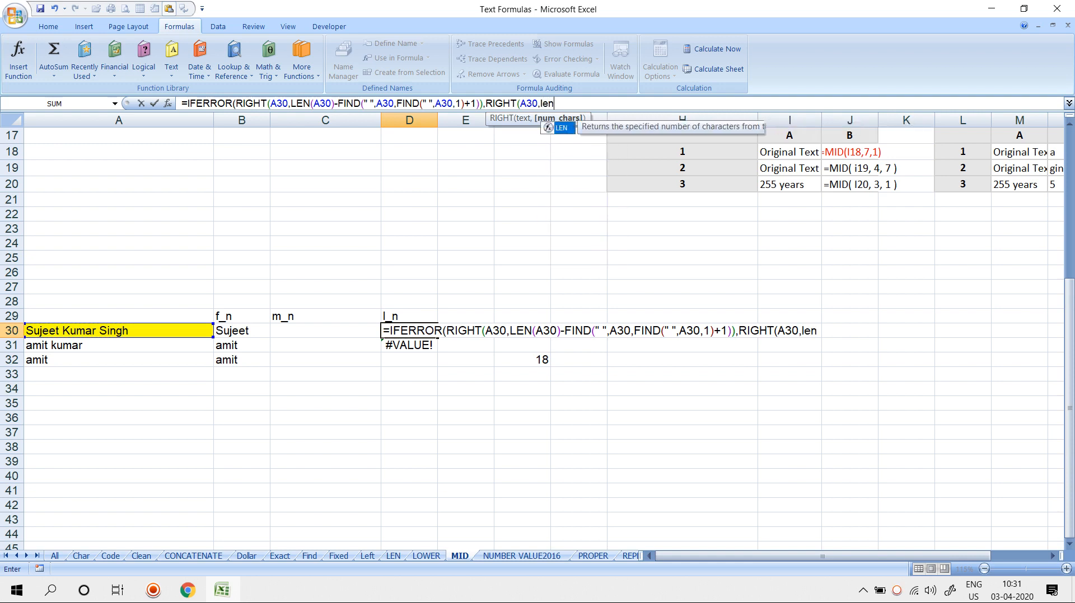
key("Tab")
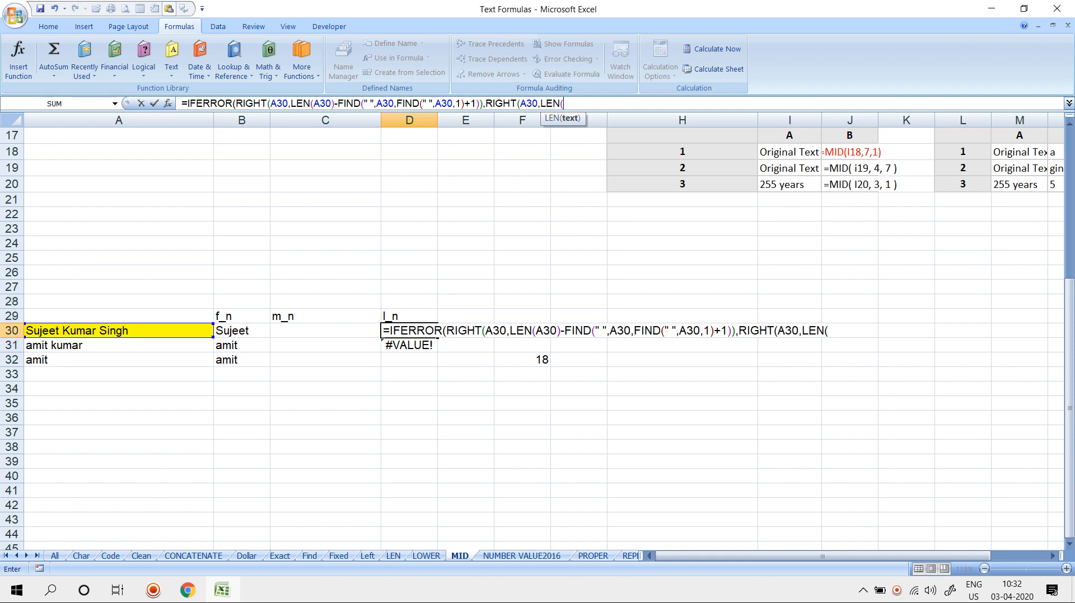
left_click(119, 330)
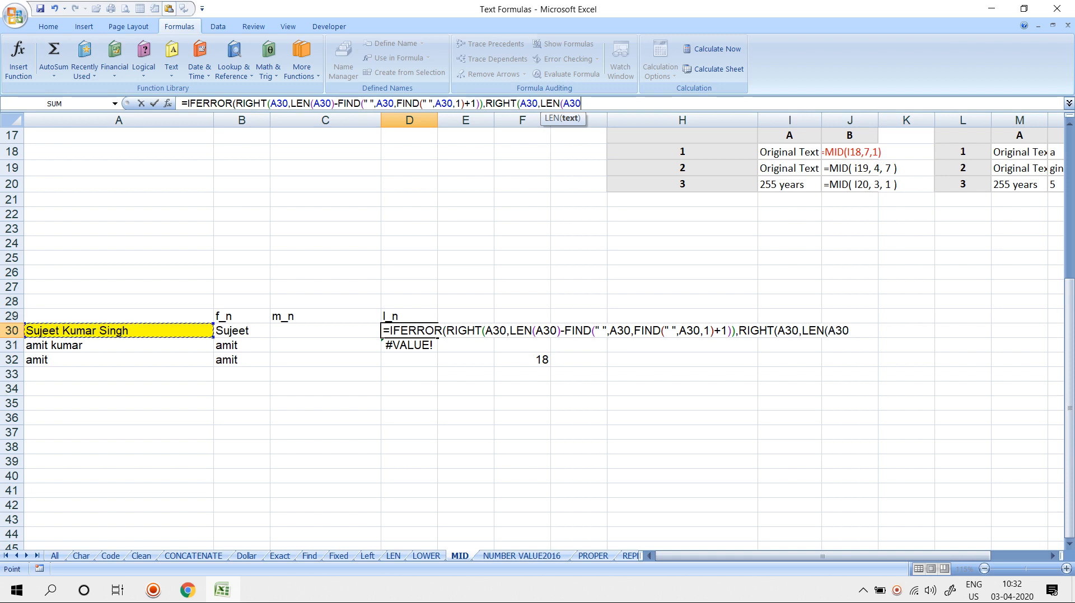
type(")-")
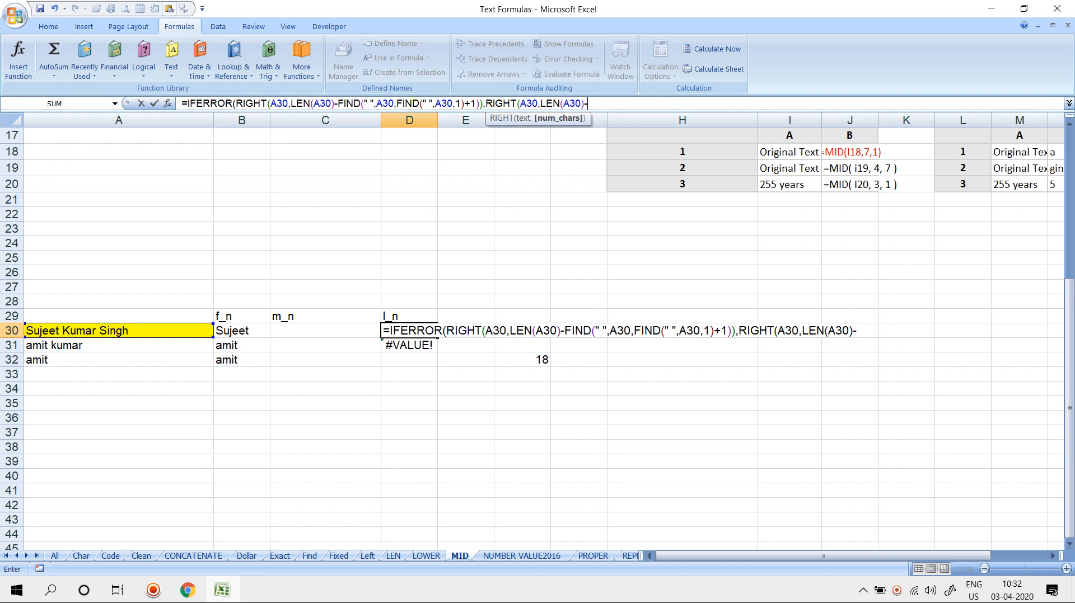
type("FIND(\" \",.")
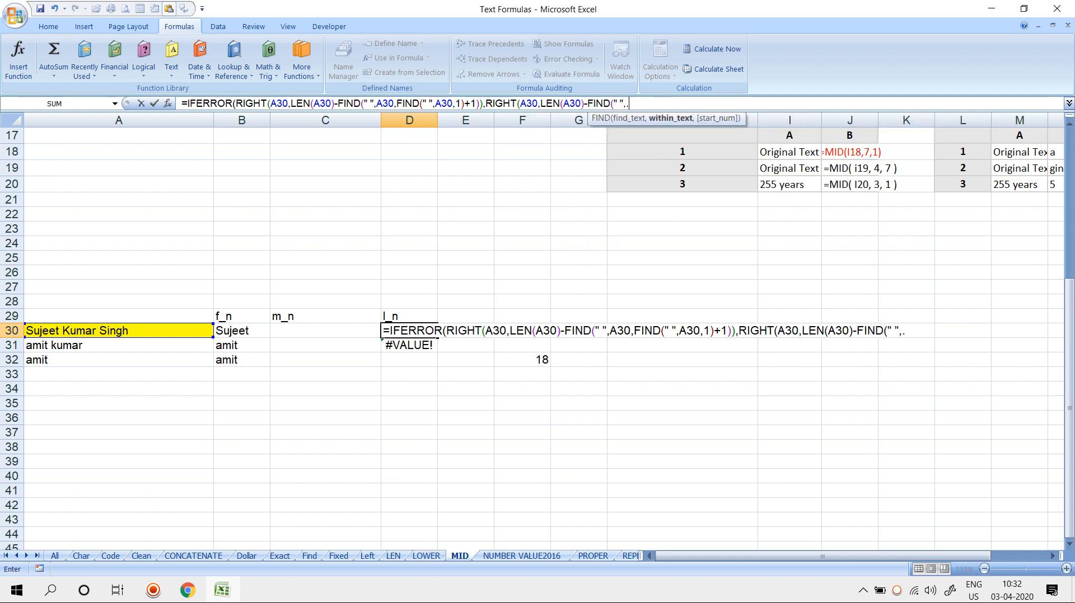
key("BackSpace")
left_click(119, 331)
type(",1")
key("Return")
key("Return")
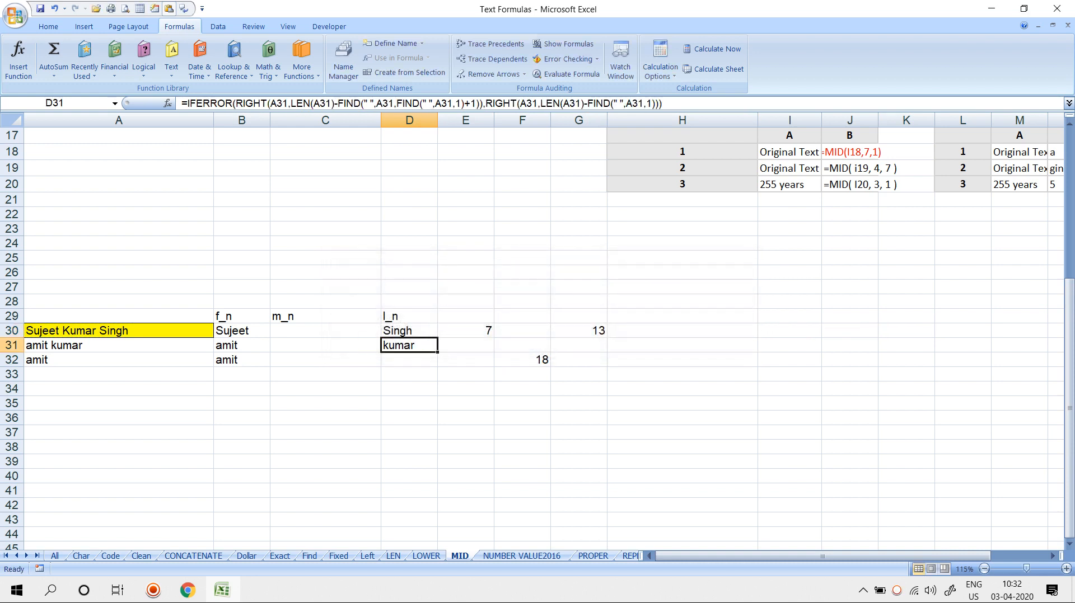
Examine the value and fallback arguments of the IFERROR formula in D31
key("F2")
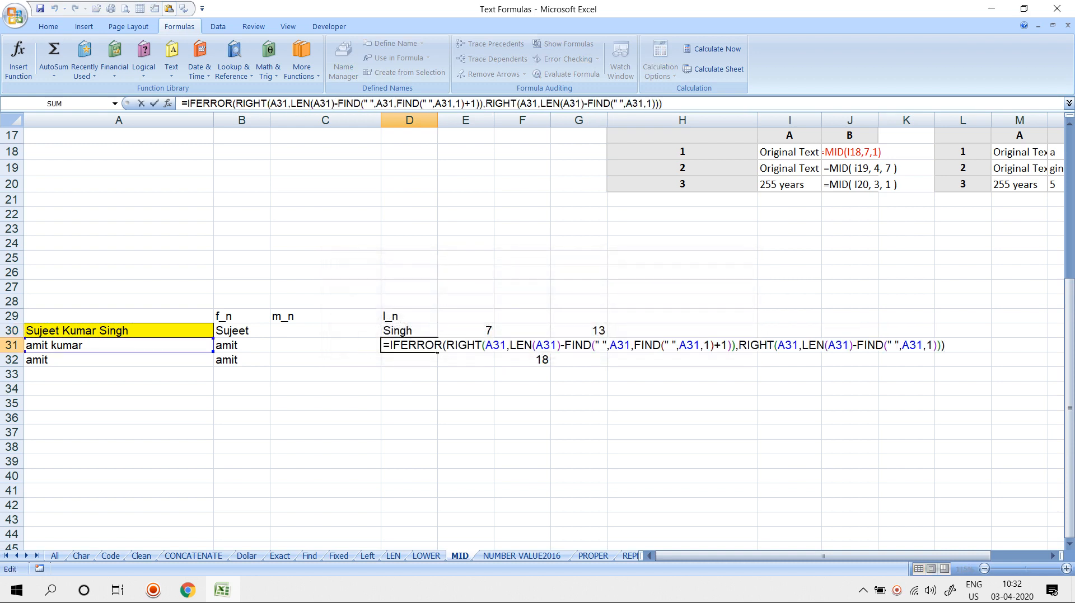
left_click_drag(735, 346, 401, 345)
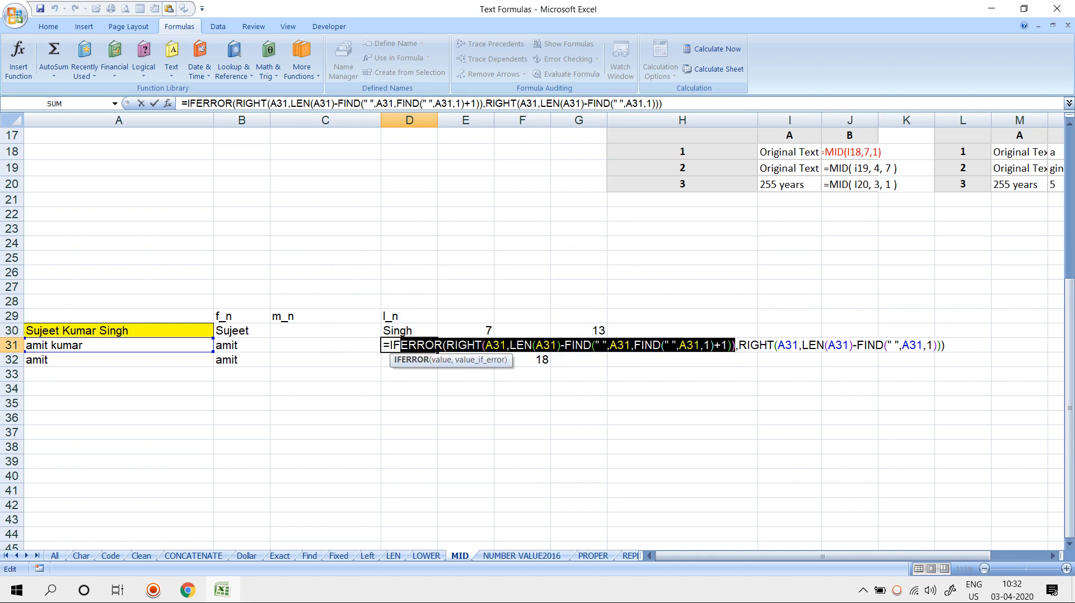
left_click_drag(737, 346, 946, 345)
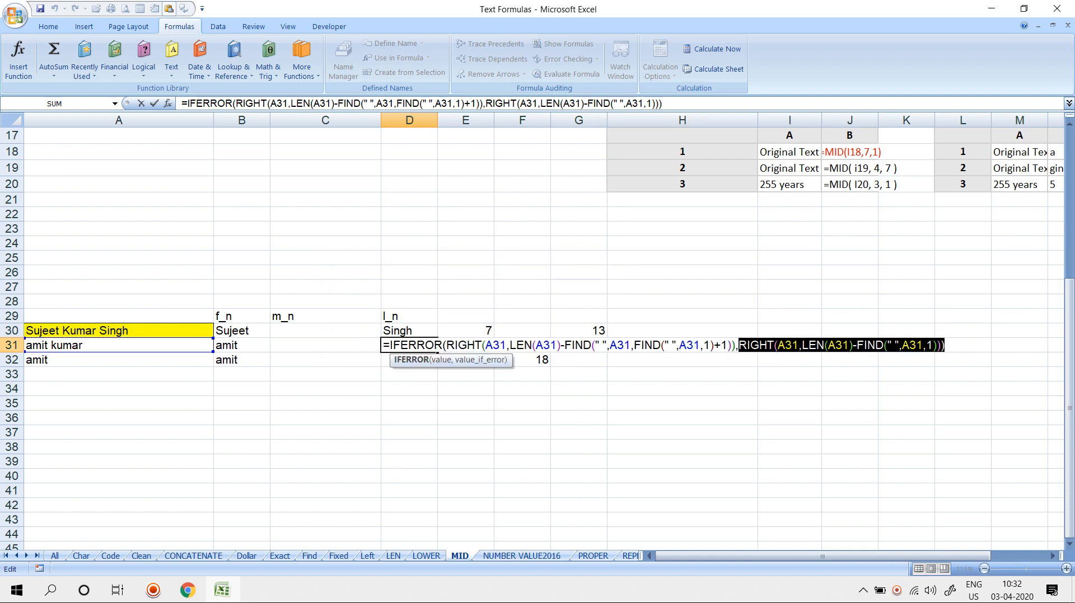
key("Escape")
Fill the last-name formula from D31 down into D32
key("Down")
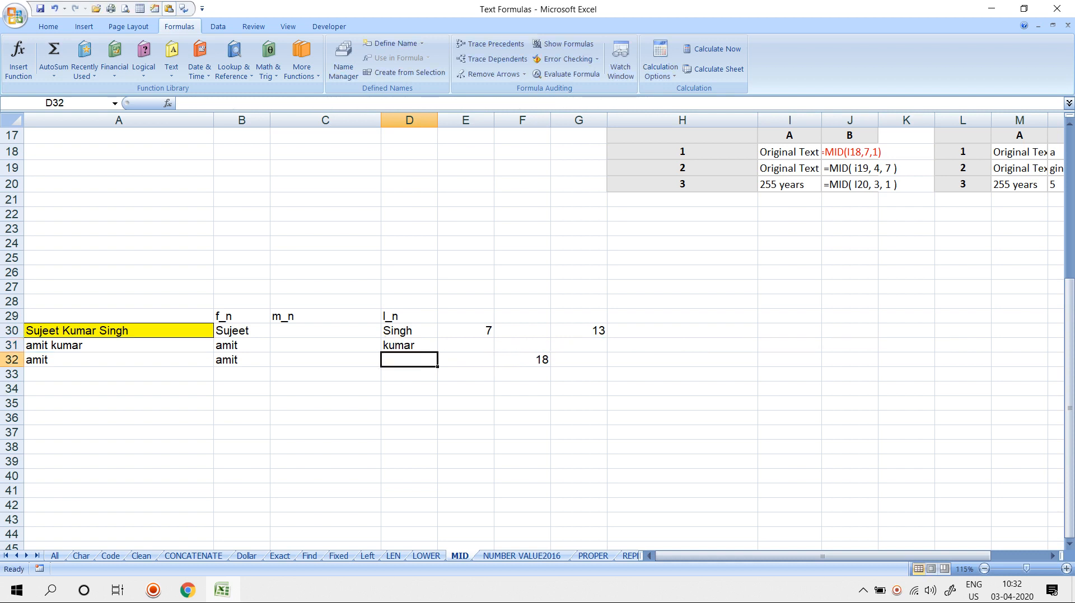
key("ctrl+d")
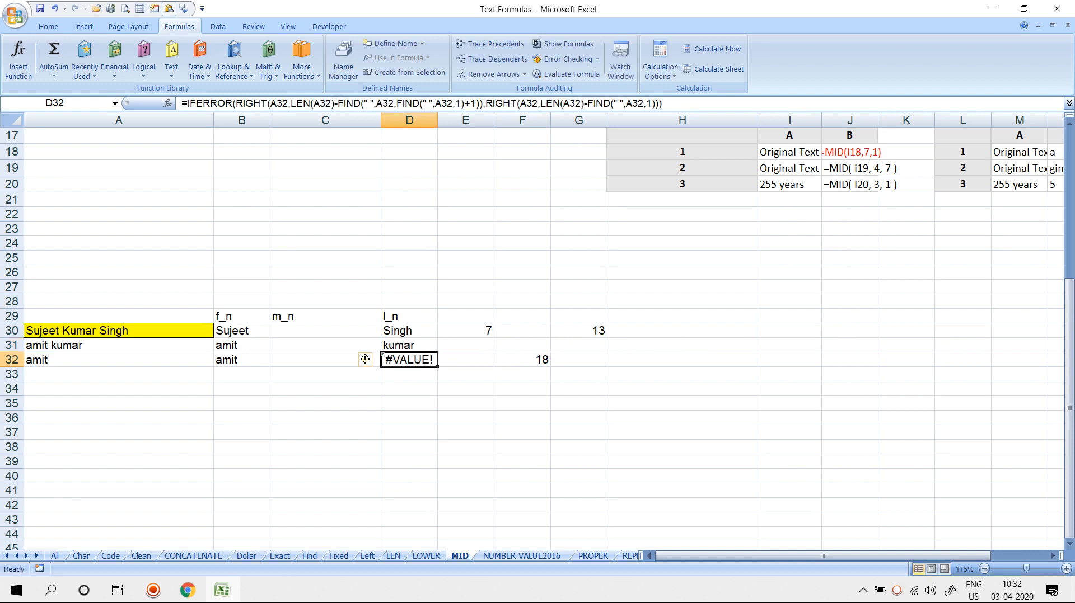
Wrap D30's last-name formula in an outer IFERROR that returns an empty string "" on error
key("Up")
key("Up")
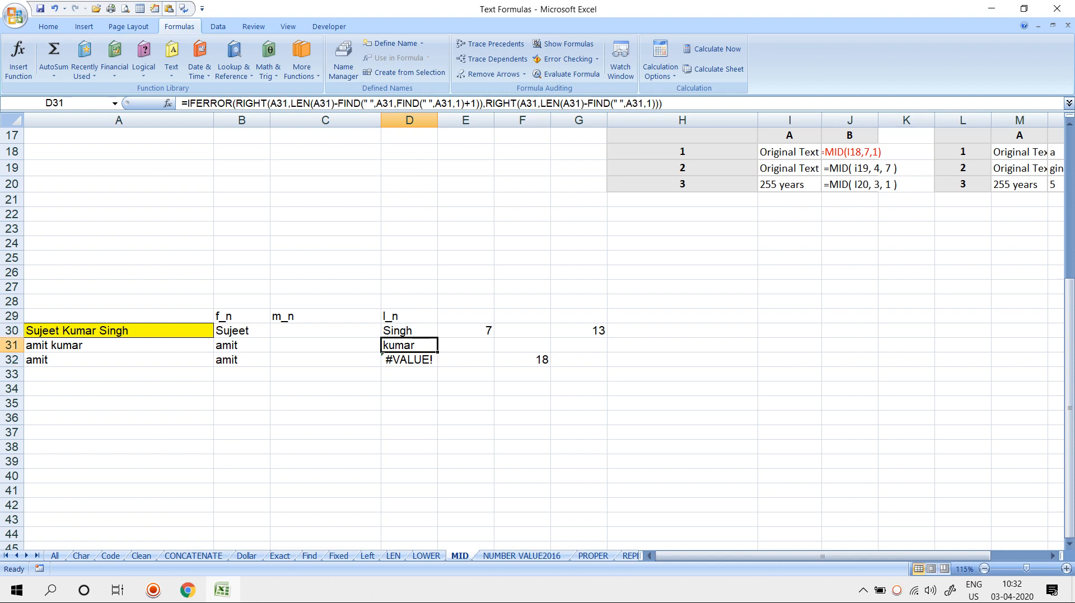
key("F2")
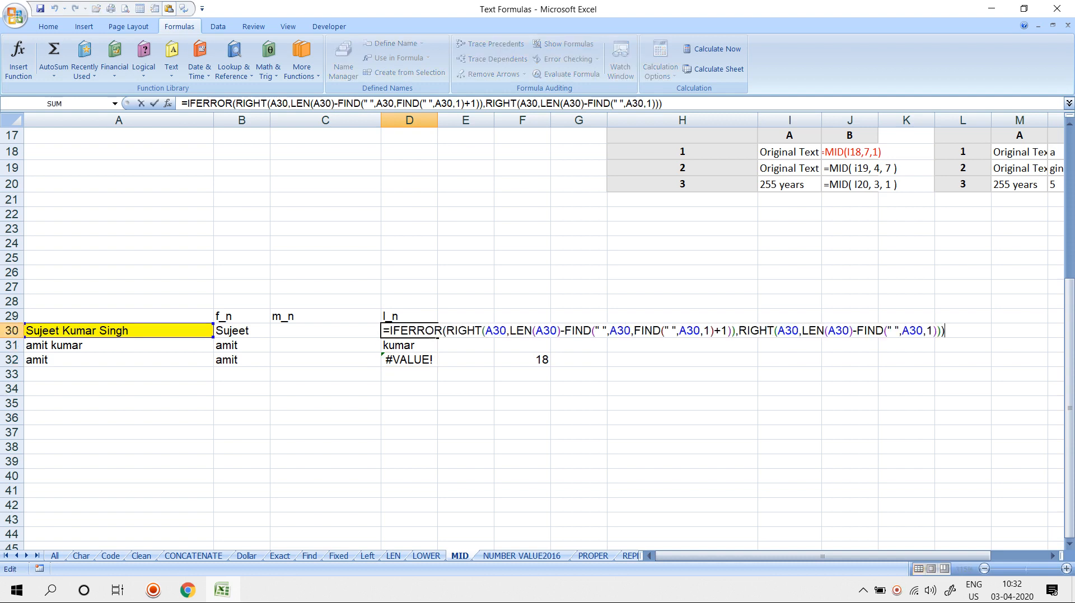
key("Home")
key("Right")
type("IFERROR(")
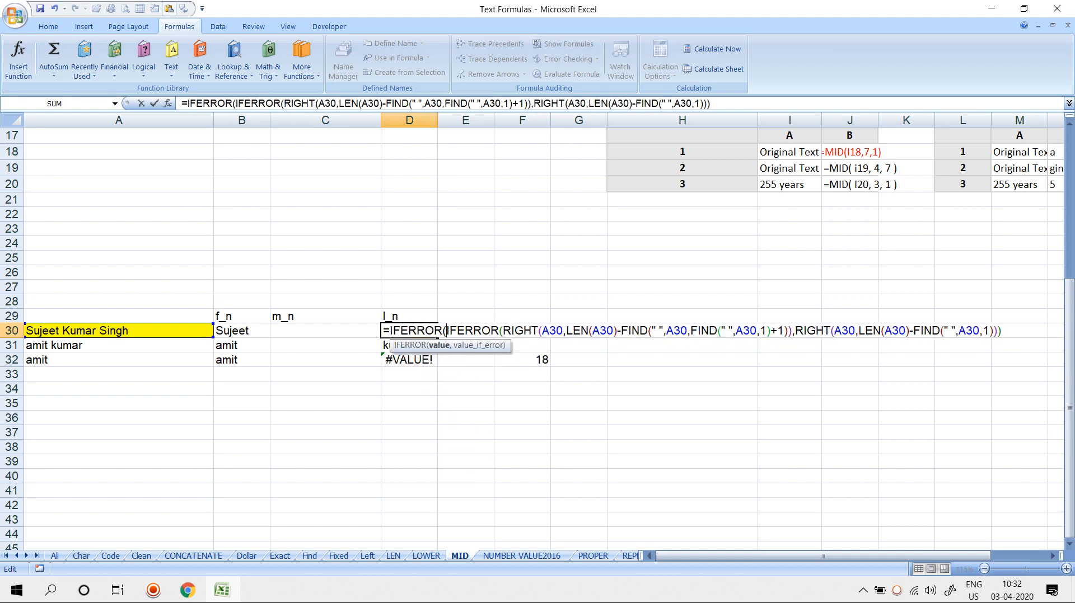
left_click(728, 104)
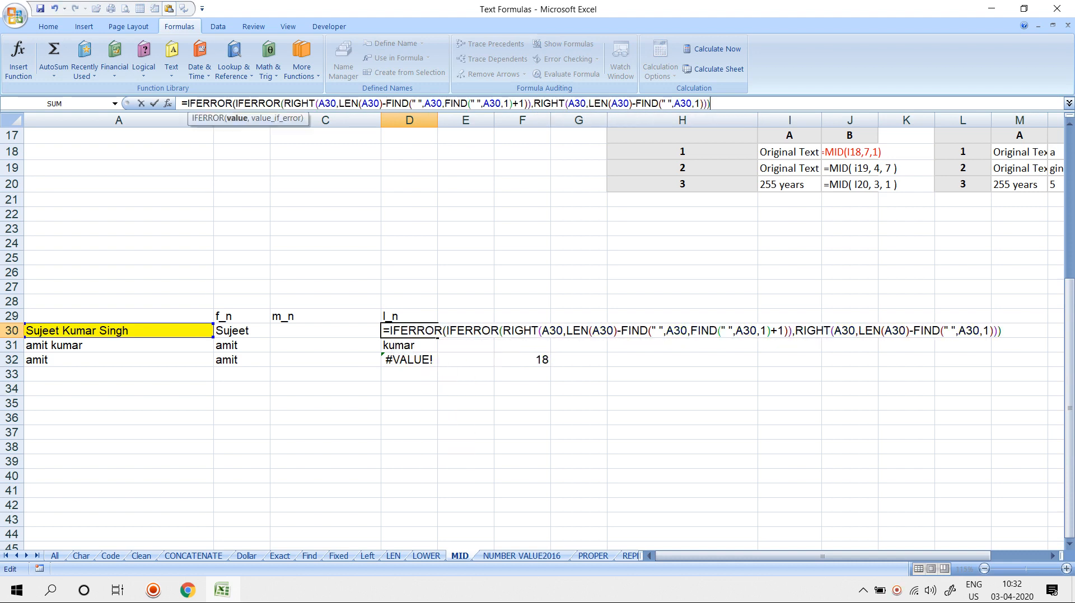
type(",\"\"")
key("Return")
key("Return")
key("Up")
Fill the double-IFERROR formula from D30 down into D31 and D32, and inspect the formula in D32
key("Down")
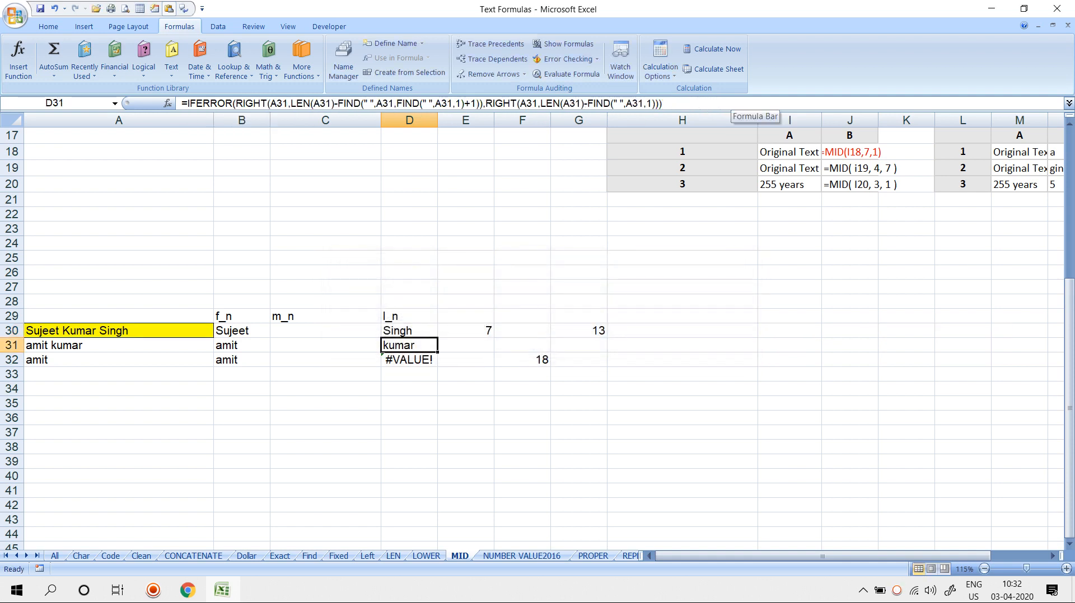
key("ctrl+d")
key("Down")
key("ctrl+d")
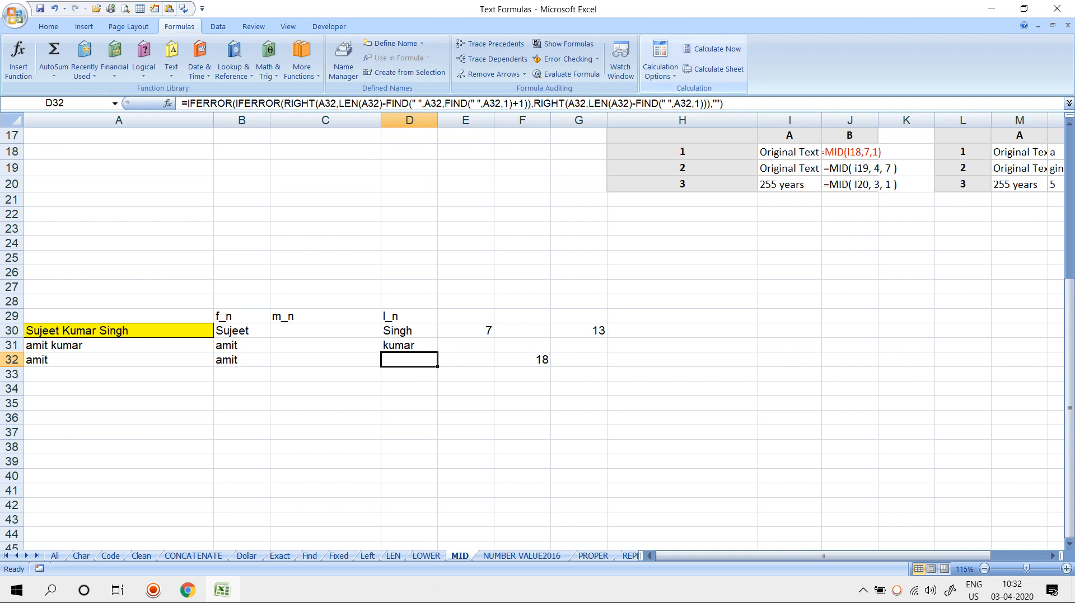
key("F2")
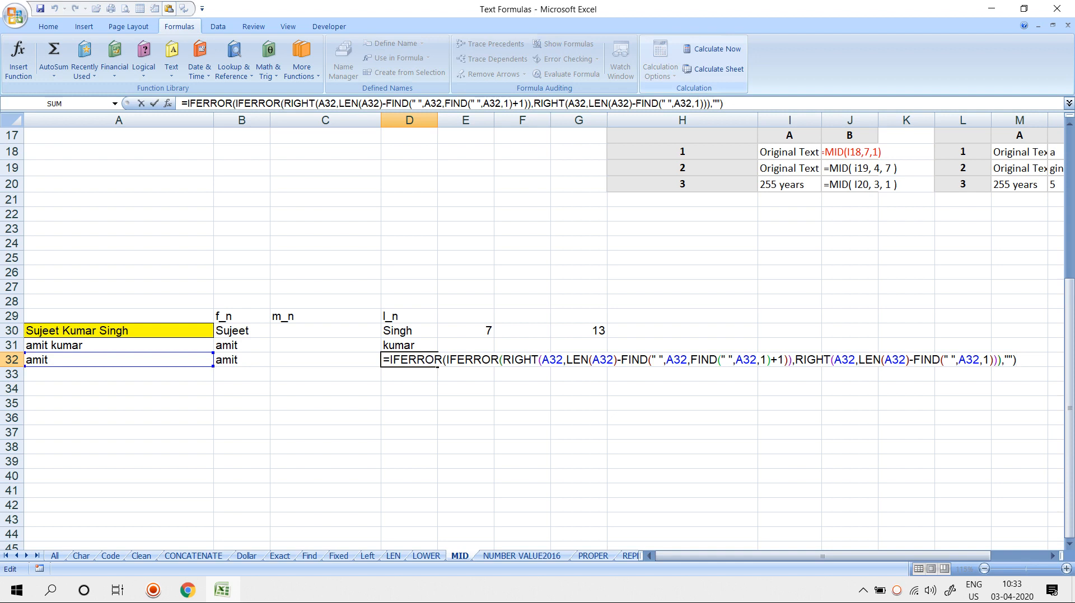
key("Escape")
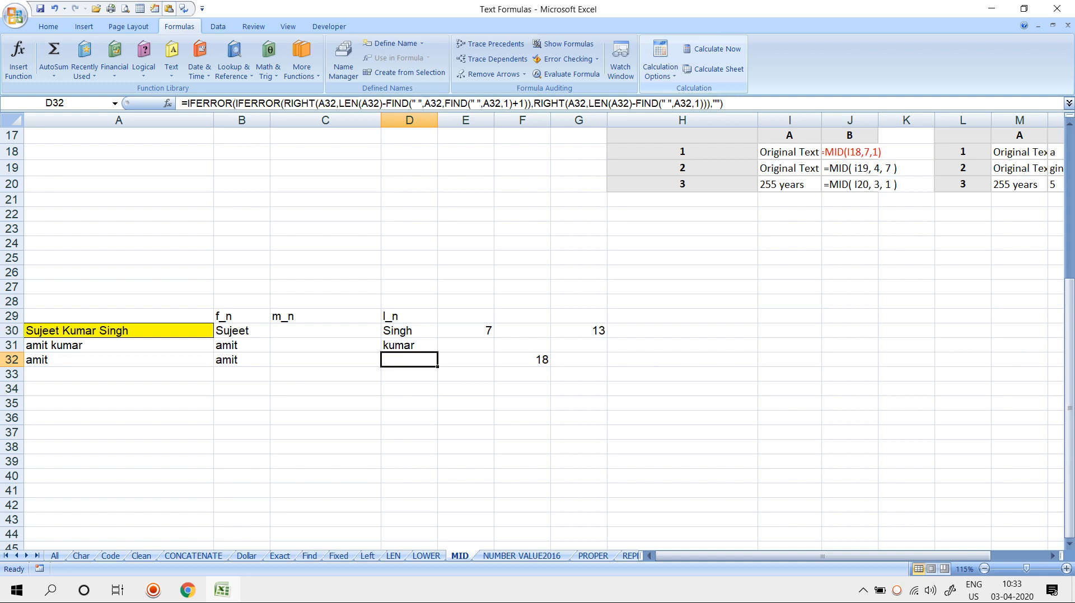
Start a MID formula for the middle name in C30 with A30 as the text and E30+1 as the start position
key("Up")
key("Left")
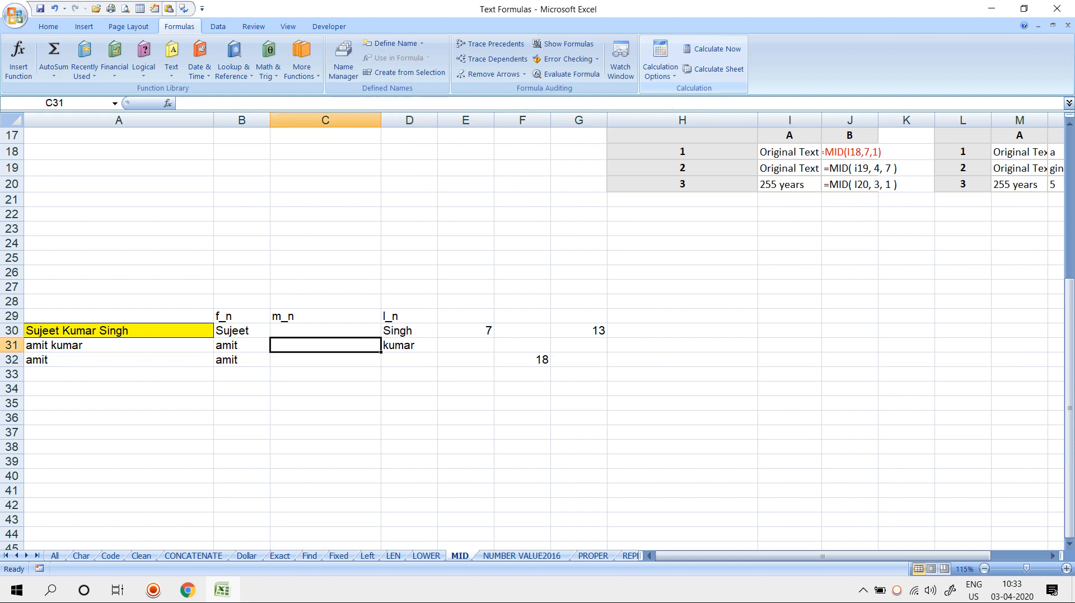
key("Up")
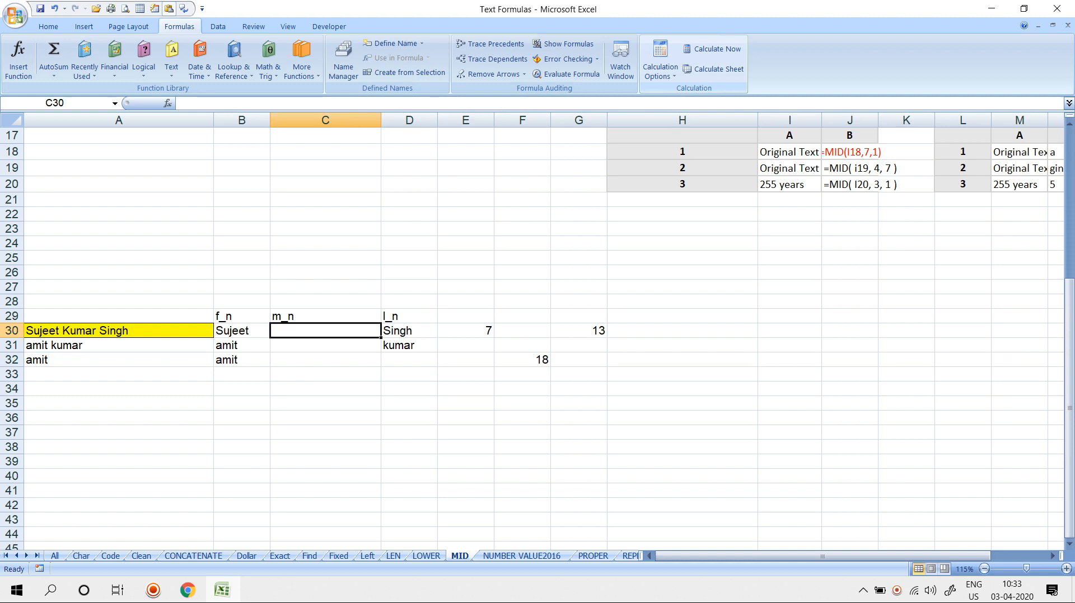
type("=mid")
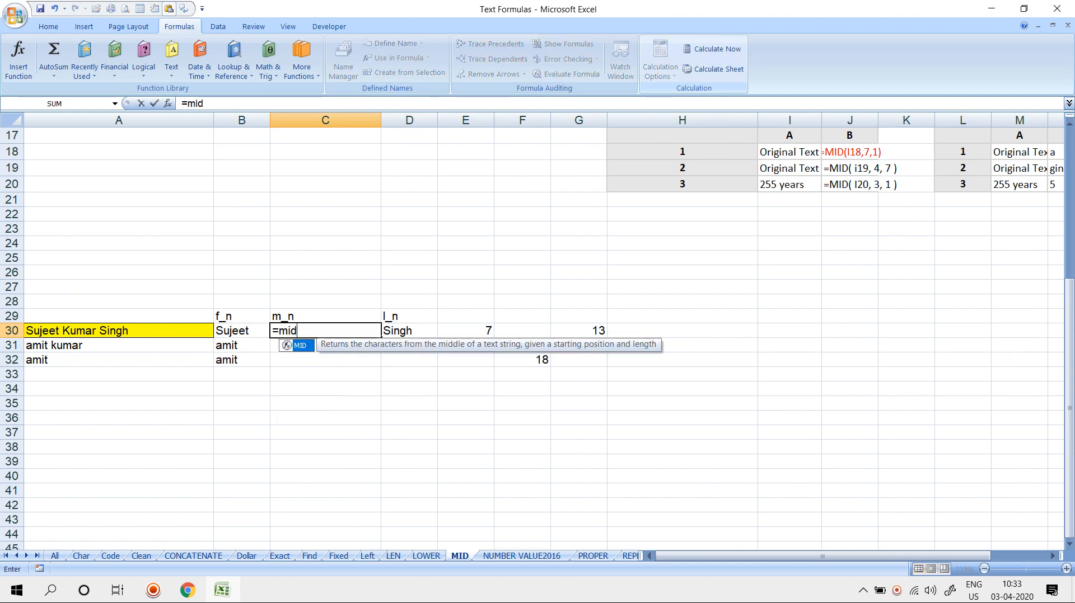
key("Tab")
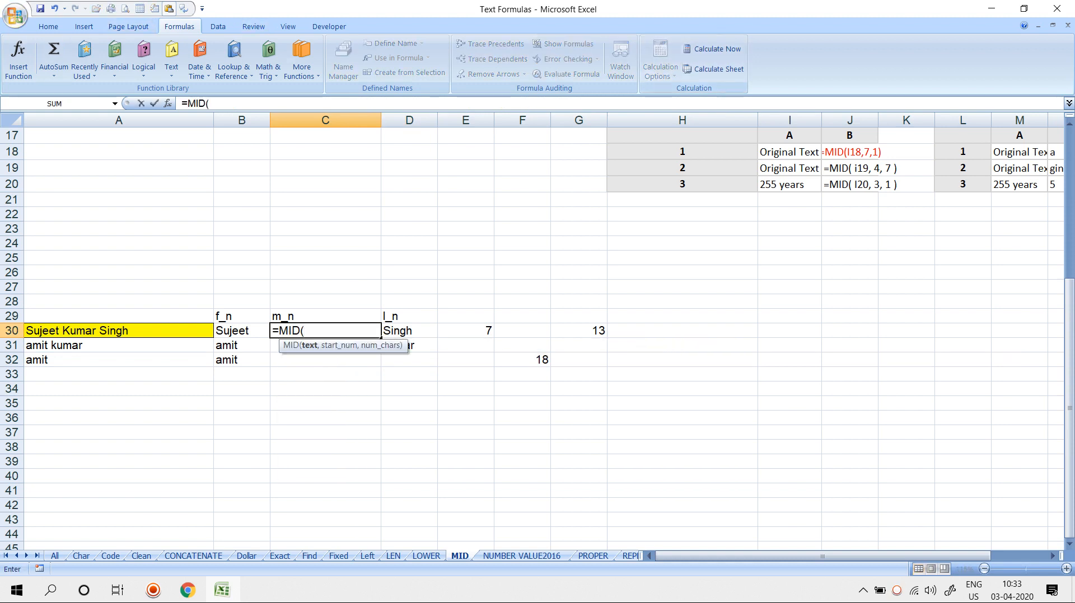
left_click(119, 331)
type(",")
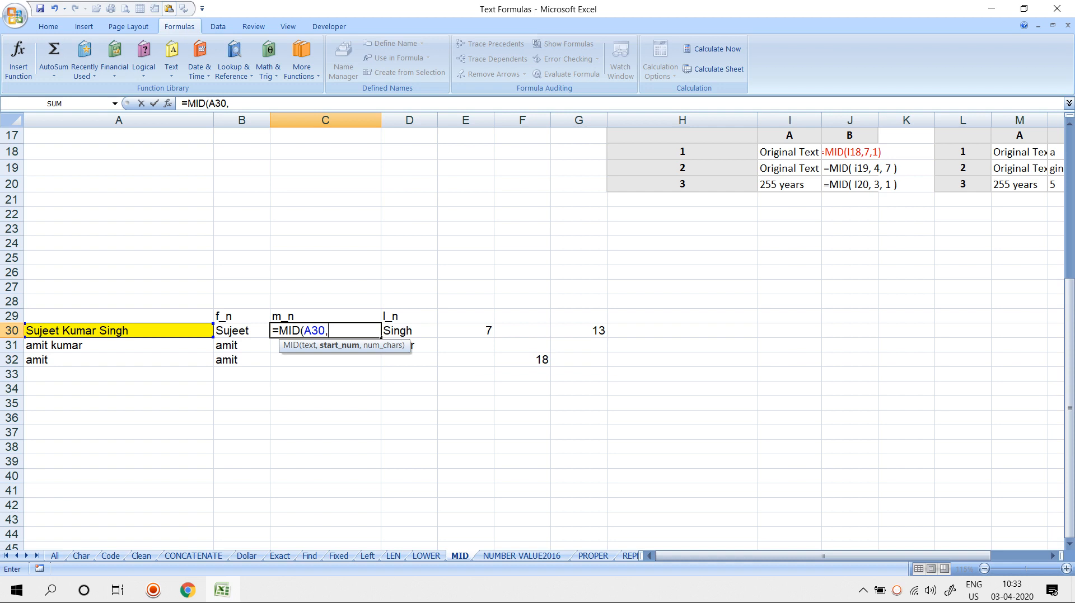
left_click(465, 331)
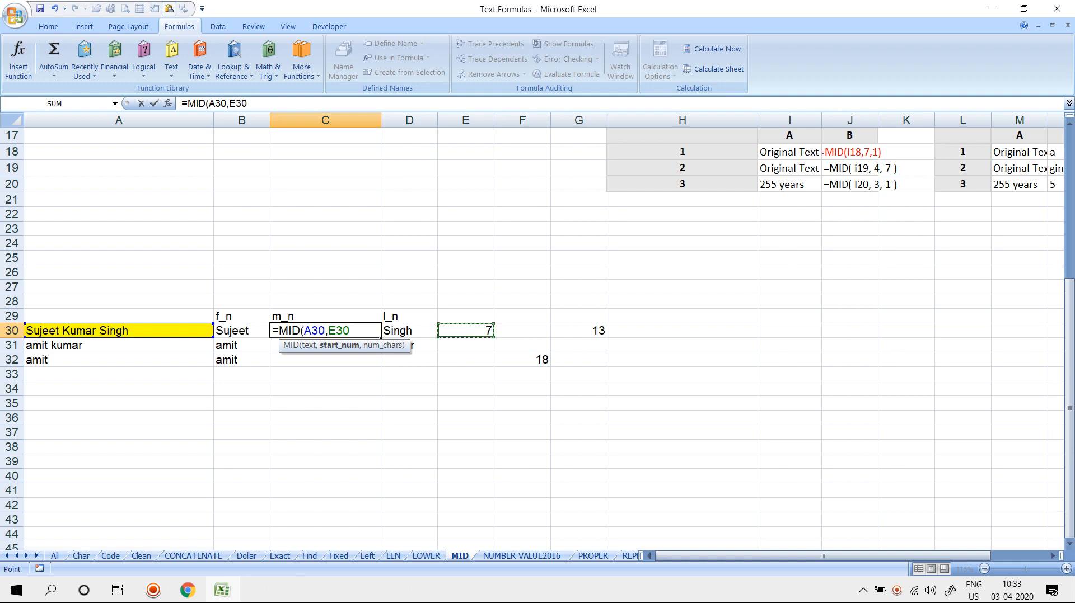
type("+1,")
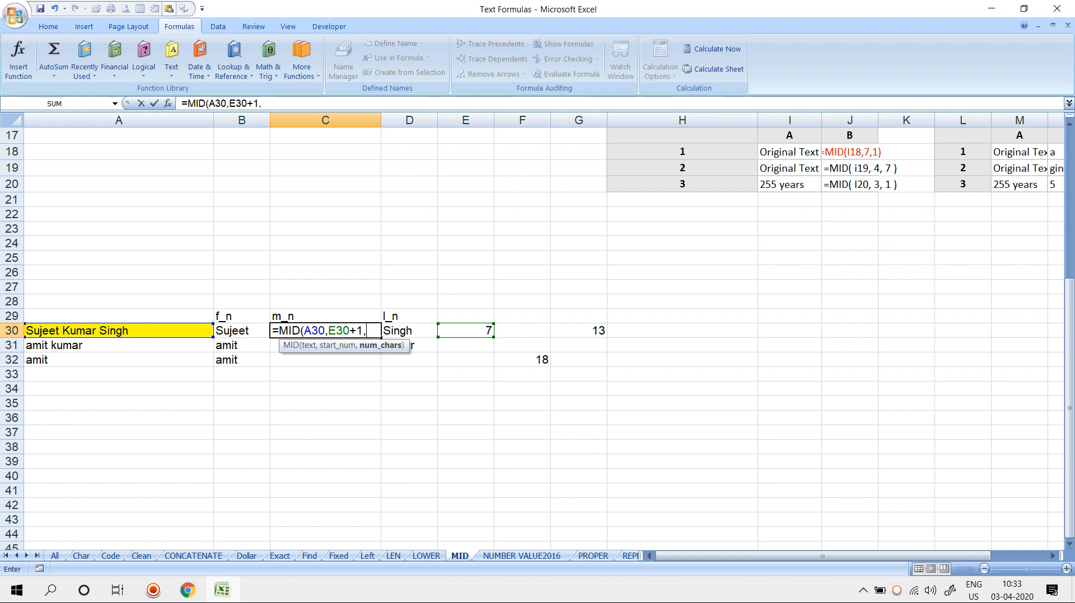
Complete C30's MID formula with G30-E30-1 as the number of characters
left_click(579, 330)
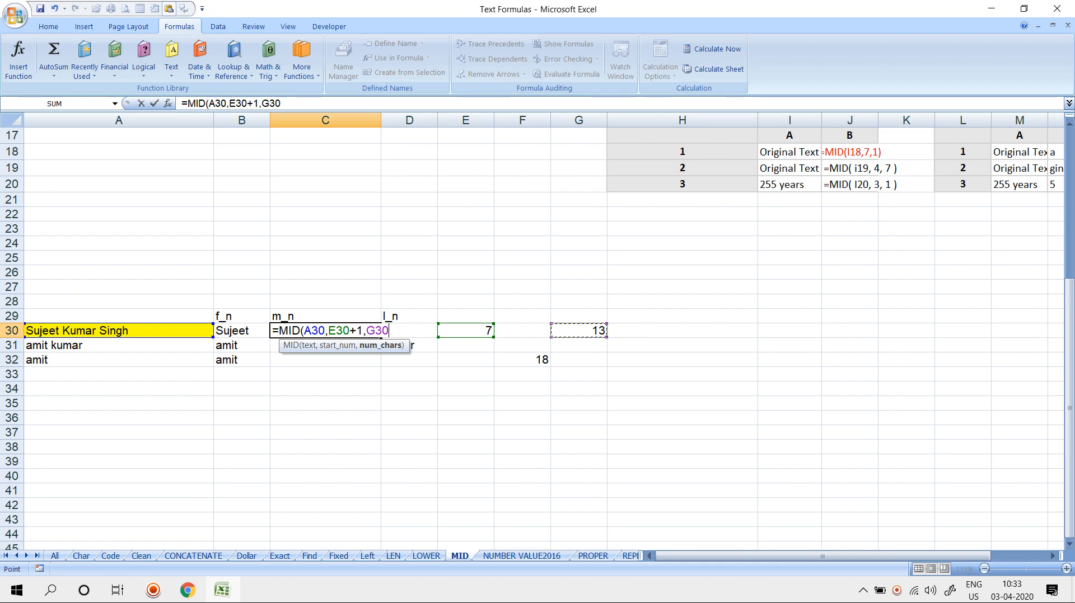
type("-")
left_click(465, 330)
type("-1")
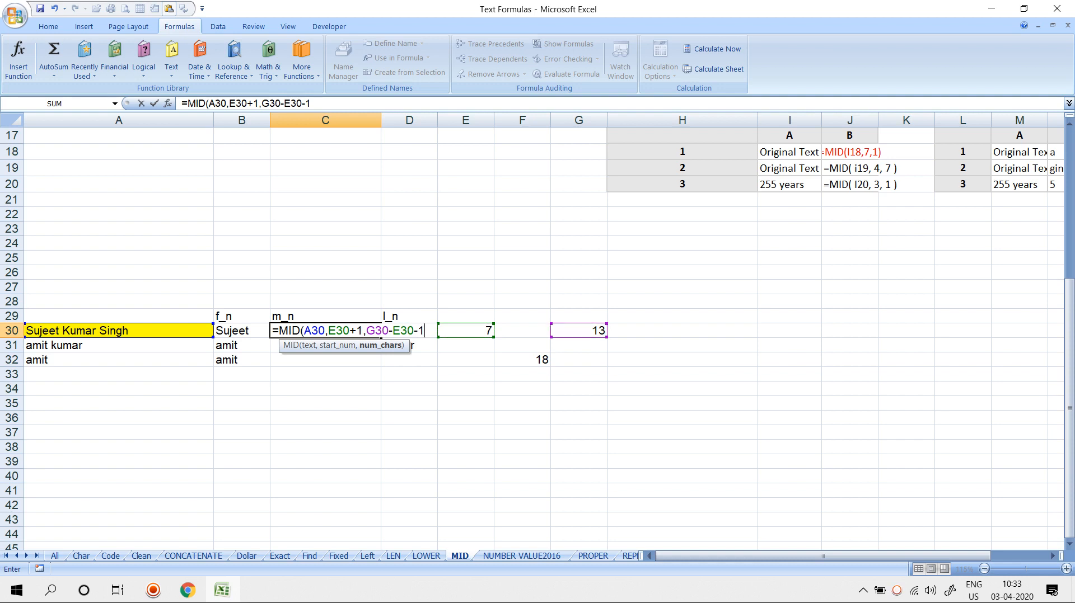
key("Return")
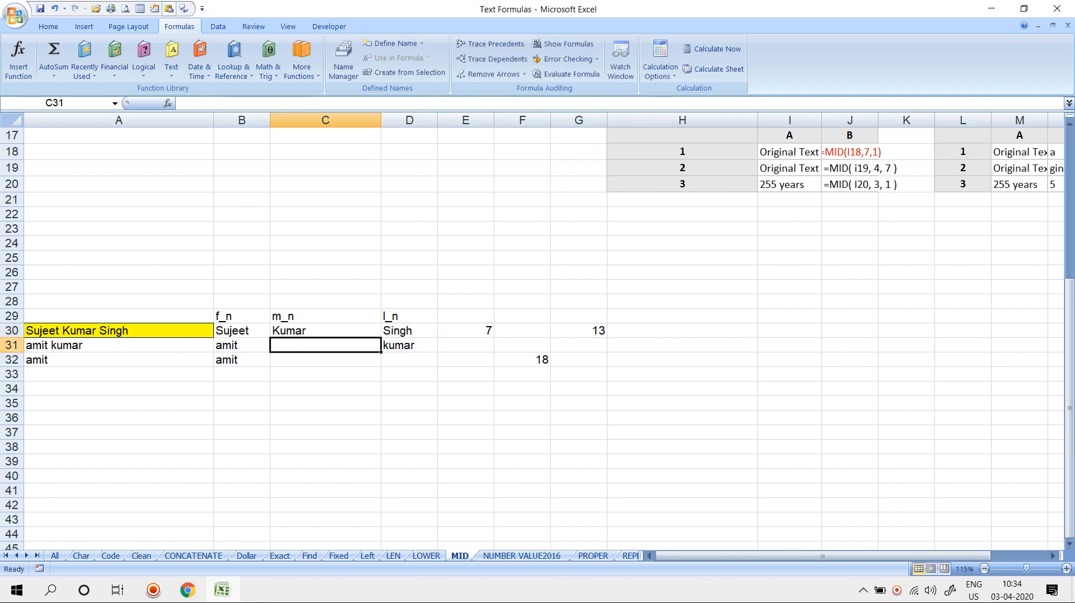
Re-enter the middle-name formula in C30 as a MID with A30 as the text and a start number based on E30
key("Up")
type("=MID(")
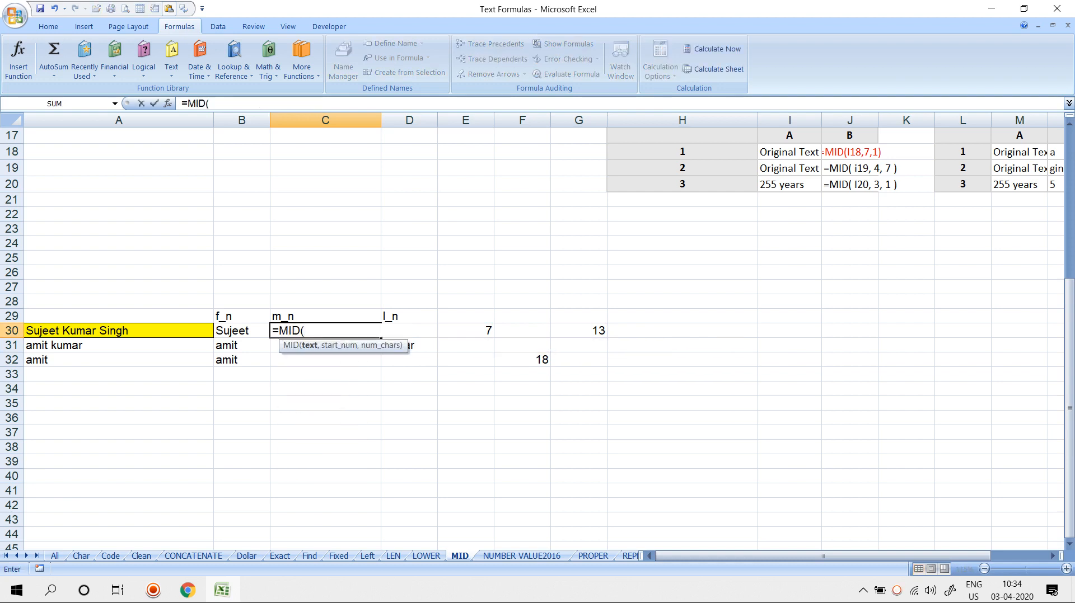
key("Left")
key("Left")
type(",")
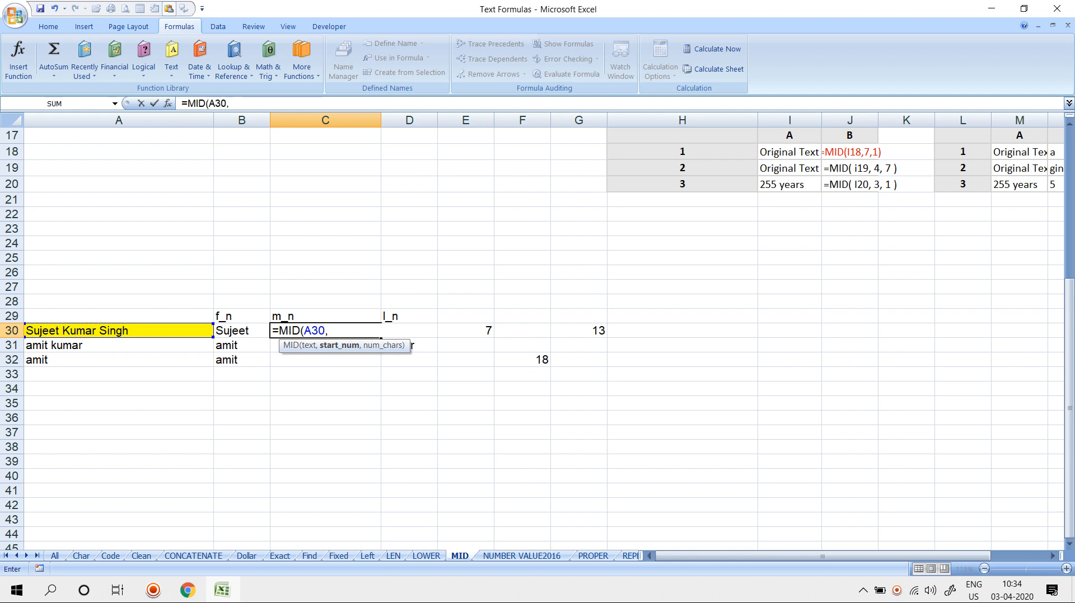
key("Right")
key("Right")
type("+,")
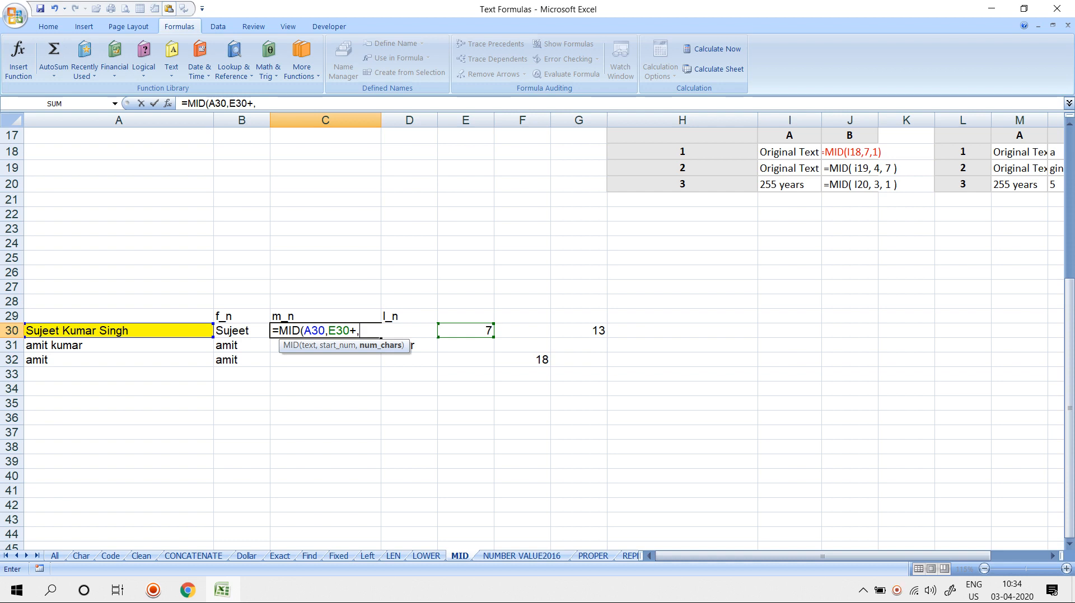
Enter G30-E30-1 as the number of characters in C30's MID formula
key("Right")
key("Right")
key("Right")
key("Right")
type("-")
key("Right")
key("Right")
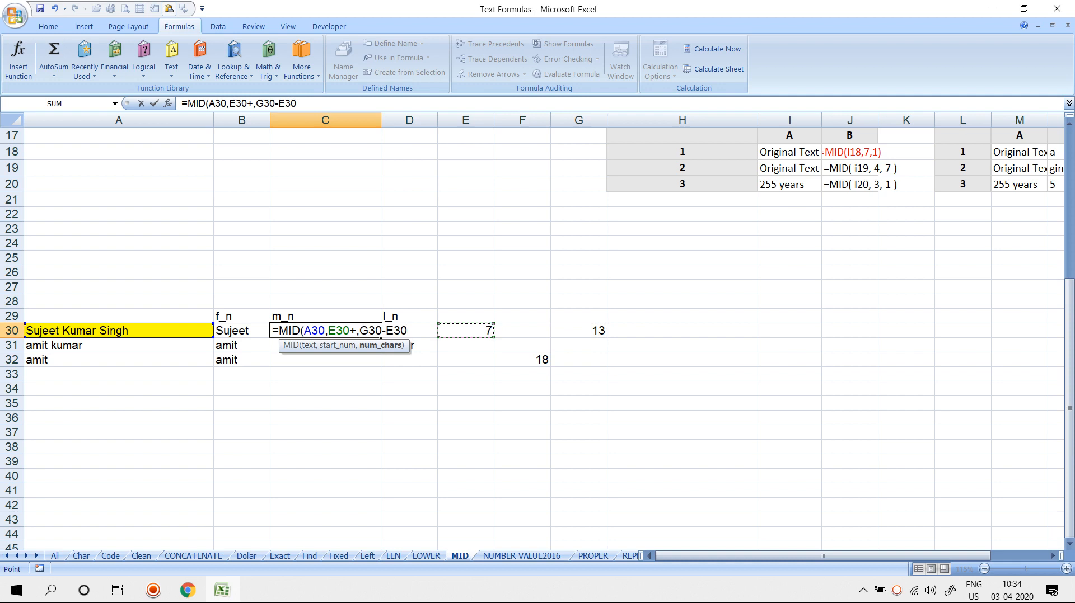
type("-0")
key("BackSpace")
type("1")
key("Return")
key("Return")
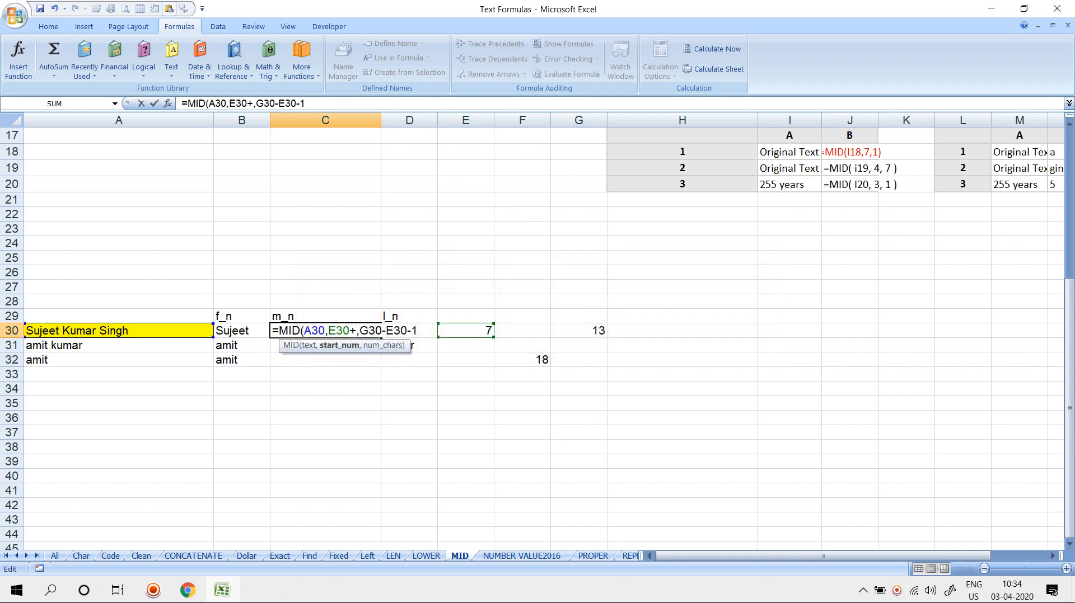
Correct the start number in C30's MID formula to E30+1 and fill the formula down into C31
key("Delete")
type("\\")
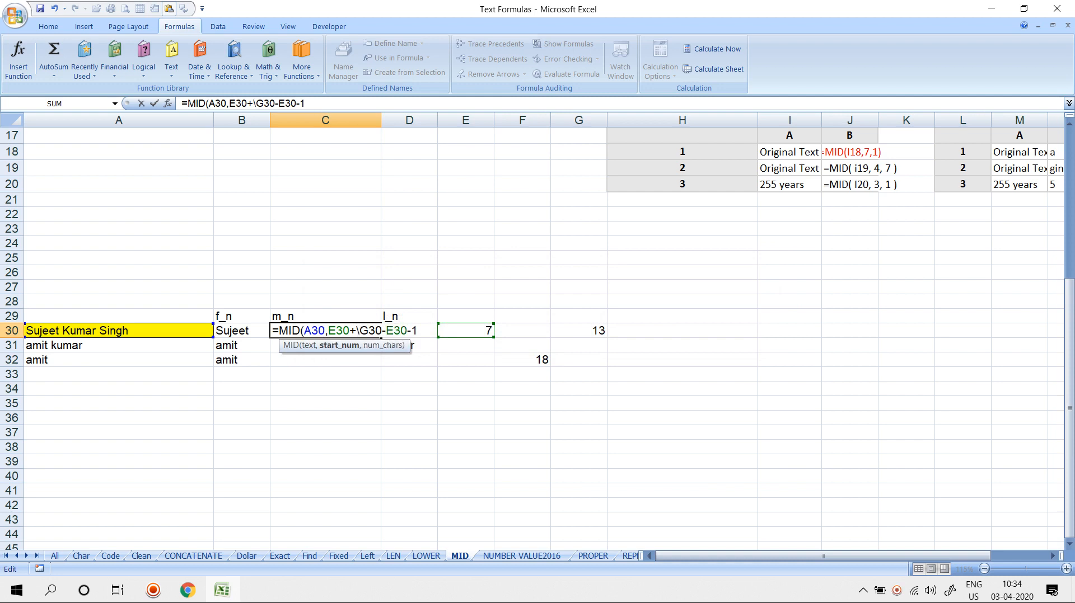
key("BackSpace")
type("\\")
key("BackSpace")
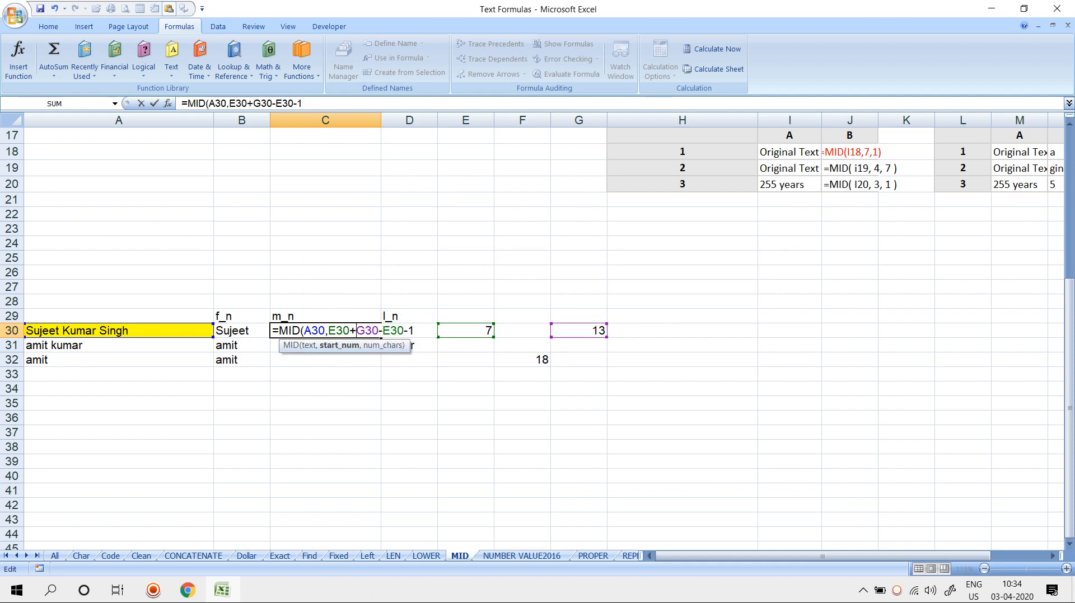
type("1,")
key("Return")
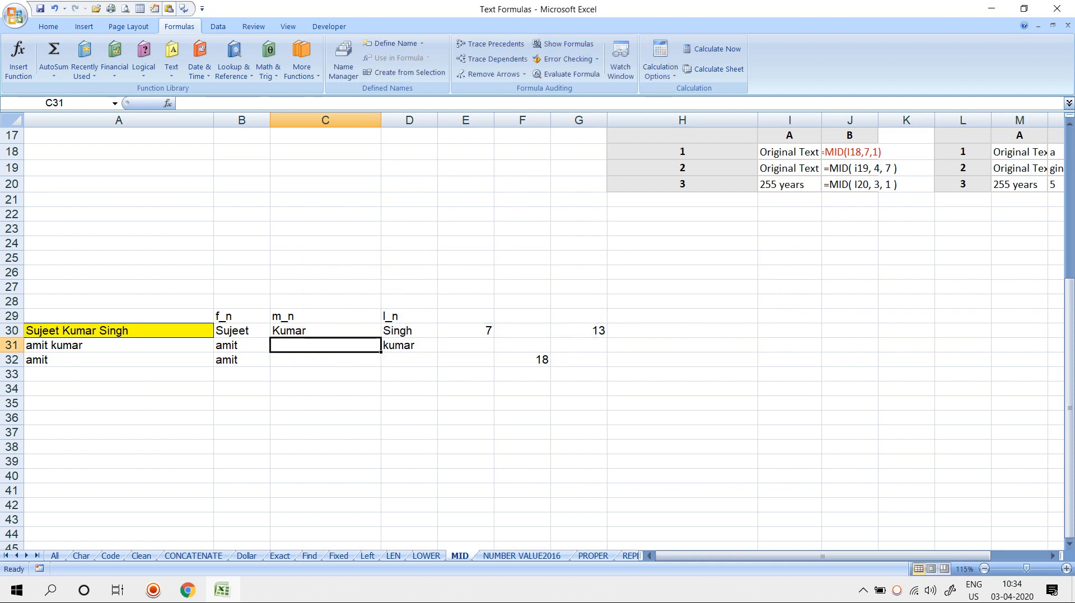
key("ctrl+d")
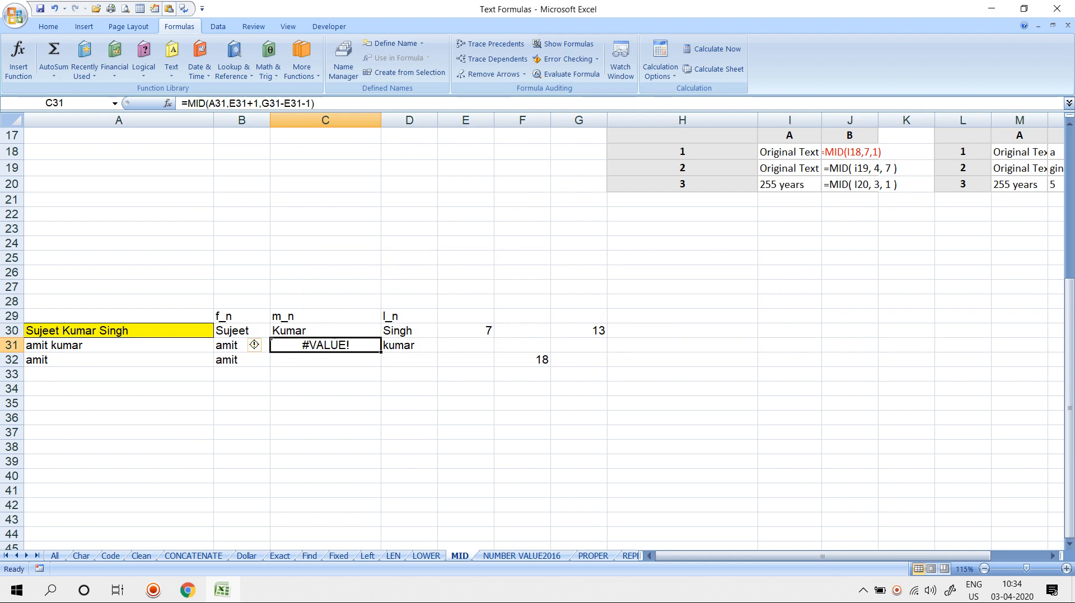
Wrap C30's MID formula in IFERROR with an empty string "" on error and fill it down through C32
key("Up")
key("F2")
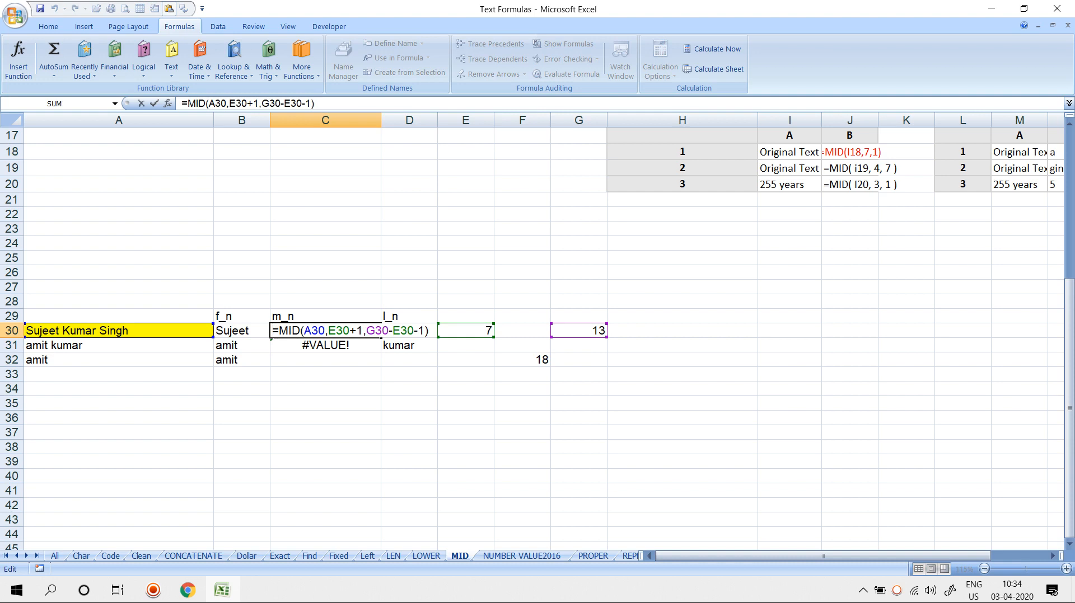
type("IFERROR(")
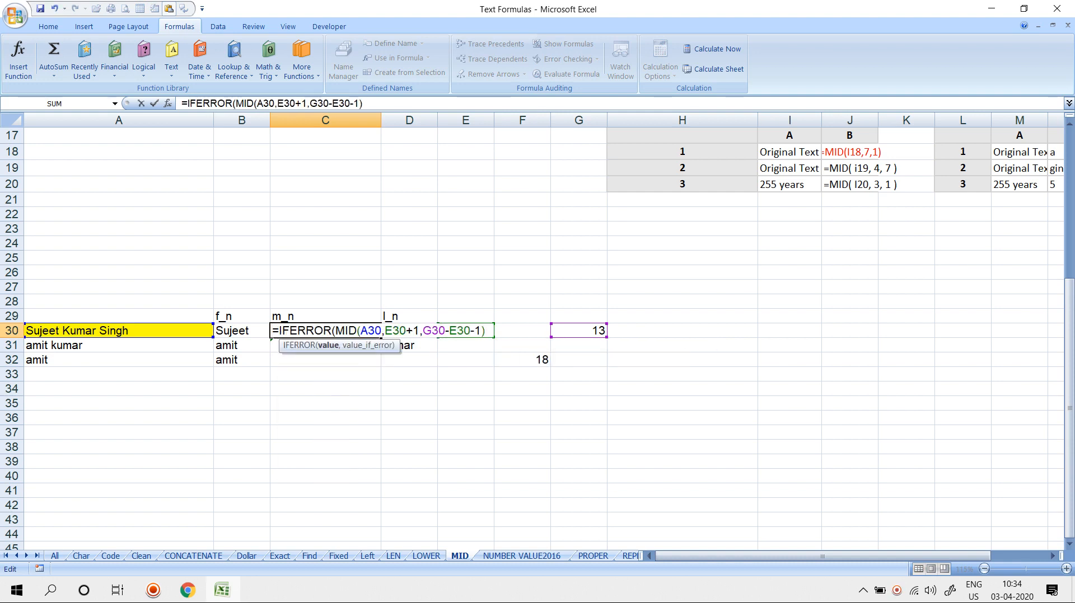
type(",\"\"")
key("Return")
key("Return")
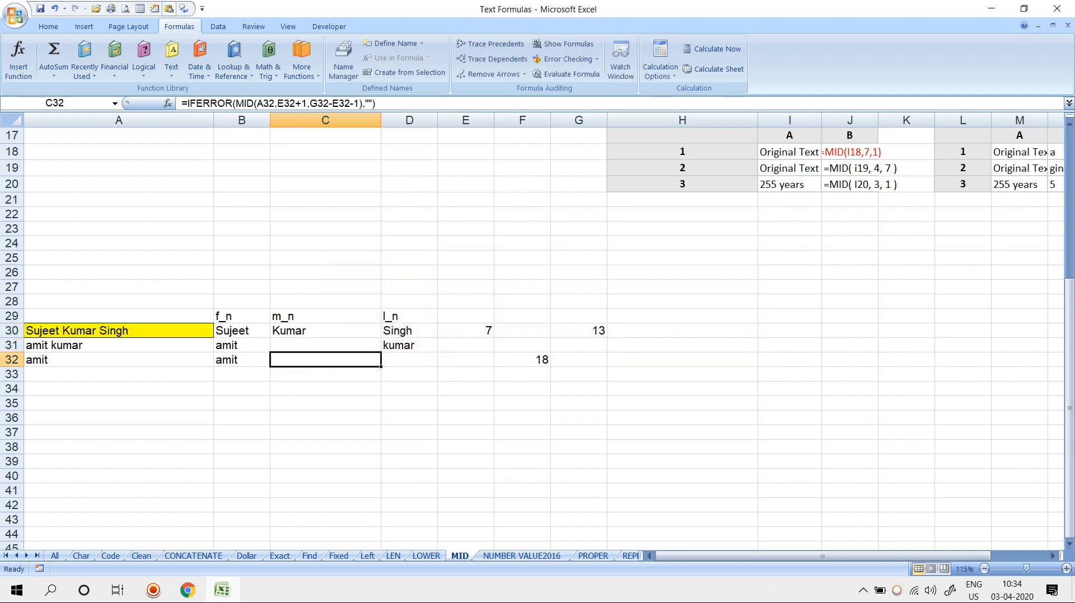
Copy the FIND(" ",A30,1 expression without its closing bracket from E30's formula
key("Up")
key("Up")
key("F2")
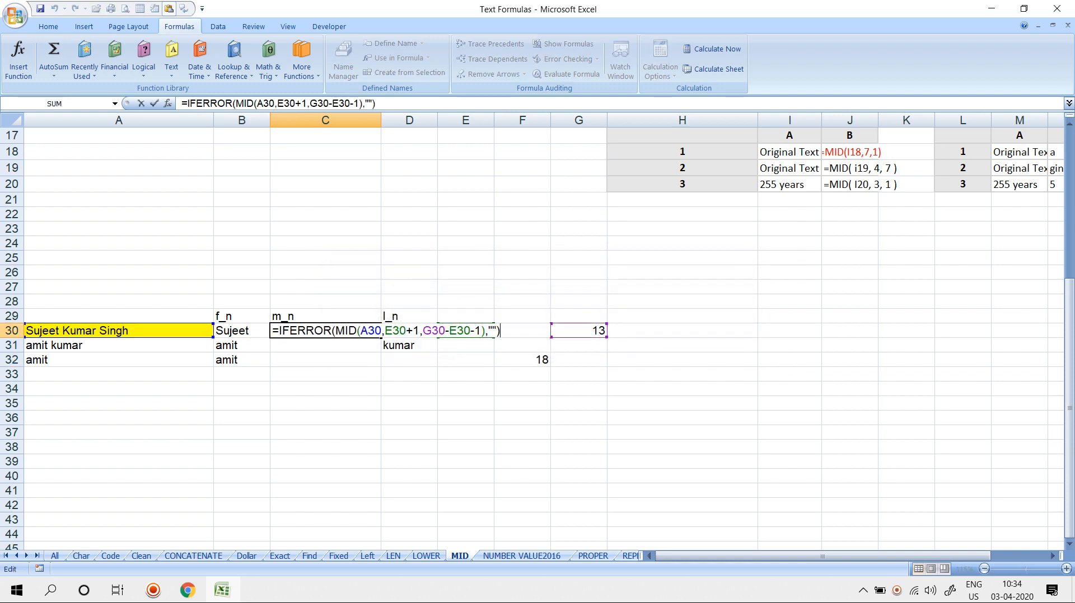
key("ctrl+Return")
key("Right")
key("Right")
key("F2")
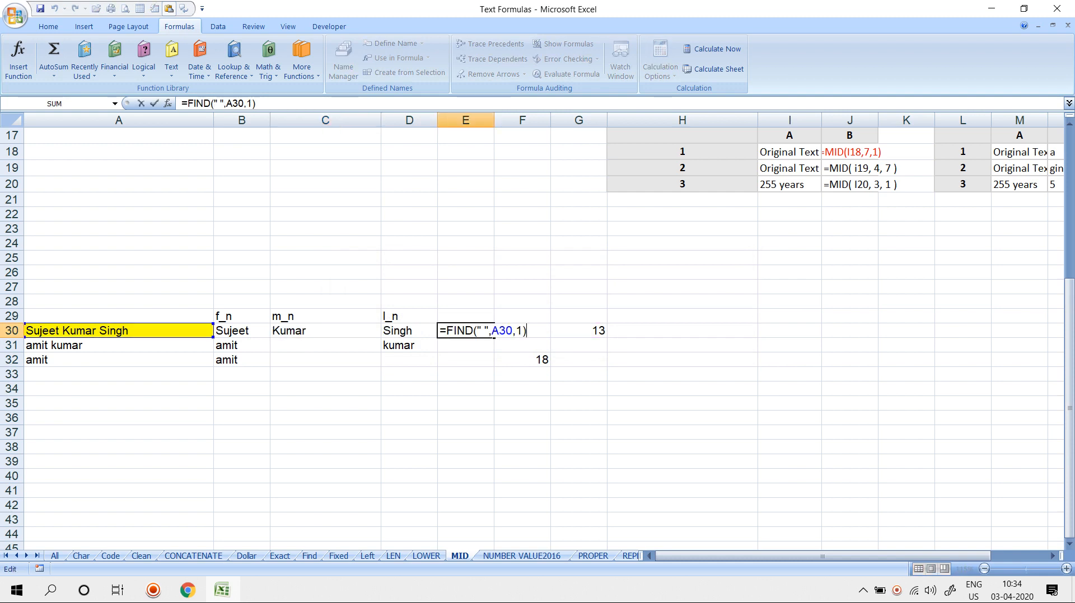
key("Left")
key("shift+Left")
key("shift+Left")
key("shift+Left")
key("shift+Left")
key("shift+Left")
key("shift+Left")
key("shift+Left")
key("shift+Left")
key("shift+Left")
key("shift+Left")
key("shift+Left")
key("shift+Left")
key("shift+Left")
key("shift+Left")
key("shift+Left")
key("shift+Right")
key("ctrl+c")
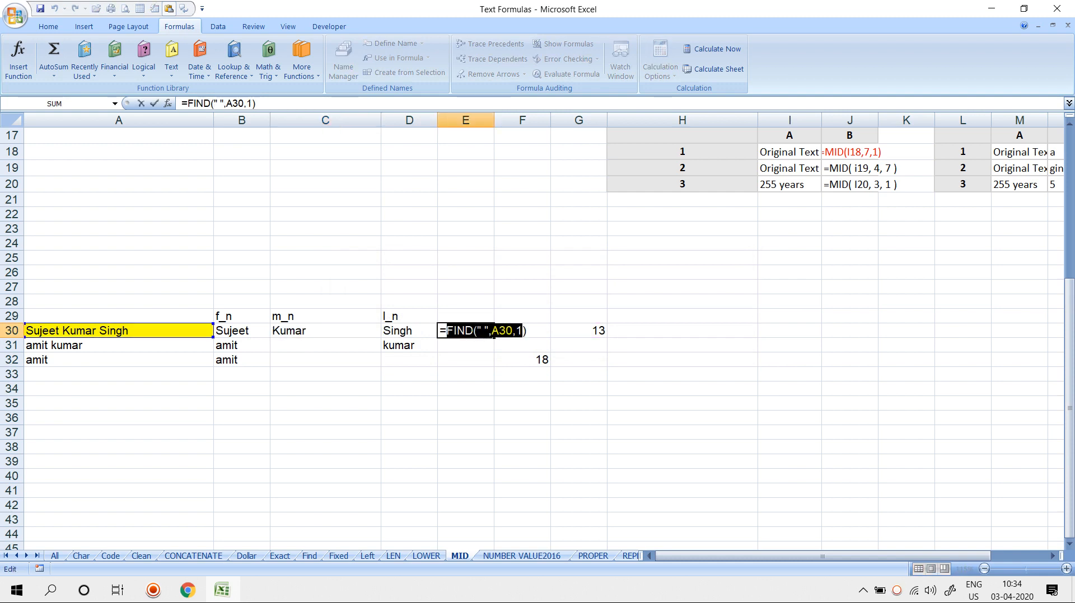
Replace the E30 reference in the start number of C30's MID formula with the copied FIND expression
key("Escape")
key("Left")
key("Left")
key("F2")
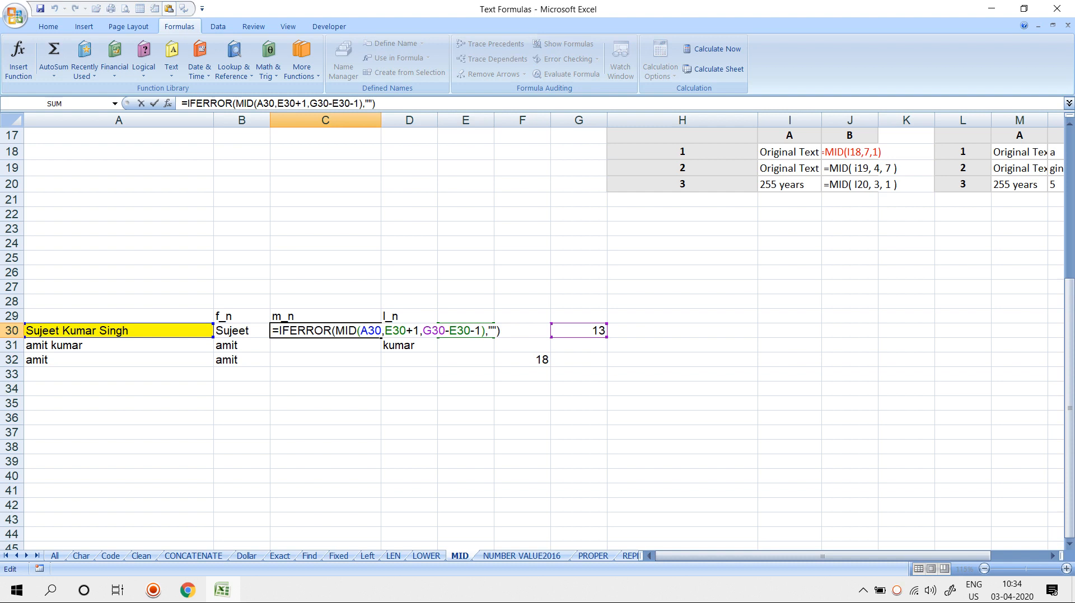
key("Left")
key("Left")
key("Left")
key("Left")
key("Left")
key("Left")
key("Left")
key("Left")
key("Left")
key("Left")
key("Left")
key("Left")
key("Left")
key("Left")
key("Left")
key("Left")
key("Left")
key("BackSpace")
key("BackSpace")
key("BackSpace")
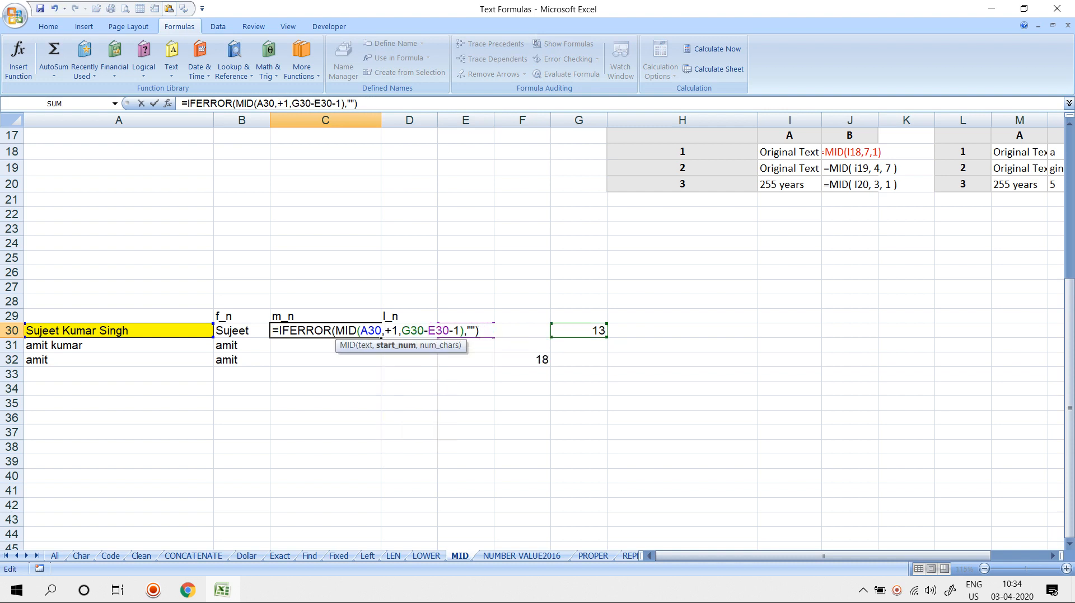
key("ctrl+v")
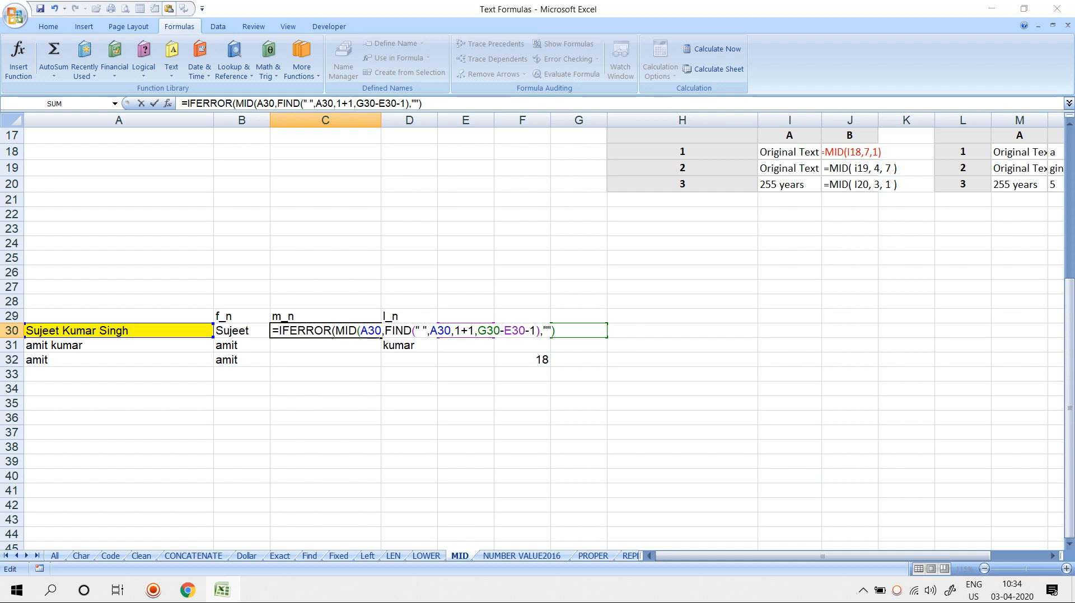
Add the missing closing bracket so the start number in C30's formula reads FIND(" ",A30,1)+1
key("Return")
key("Return")
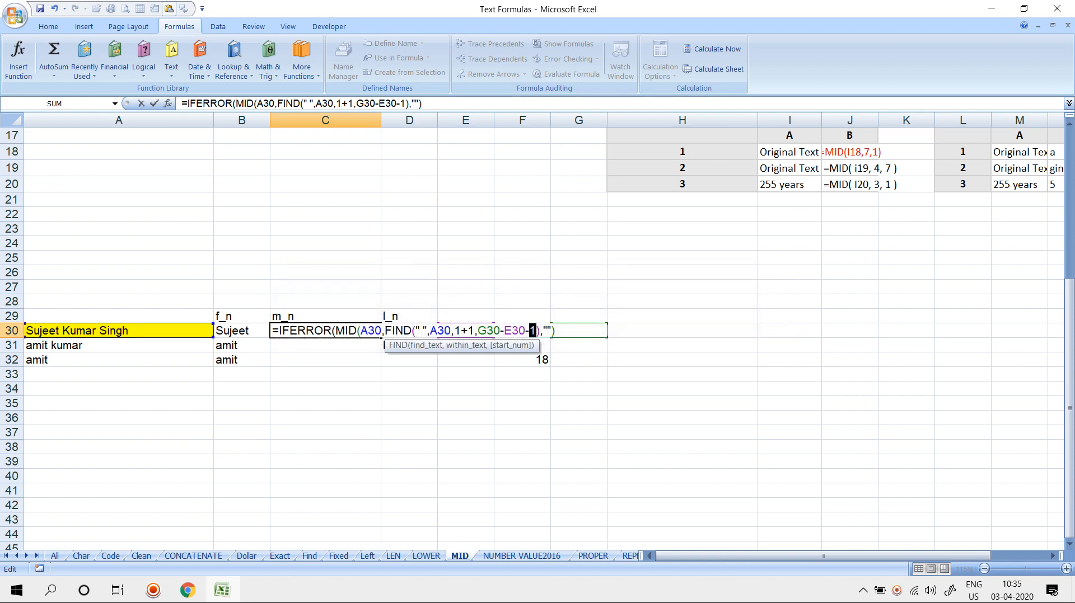
left_click(461, 331)
type(")")
key("Return")
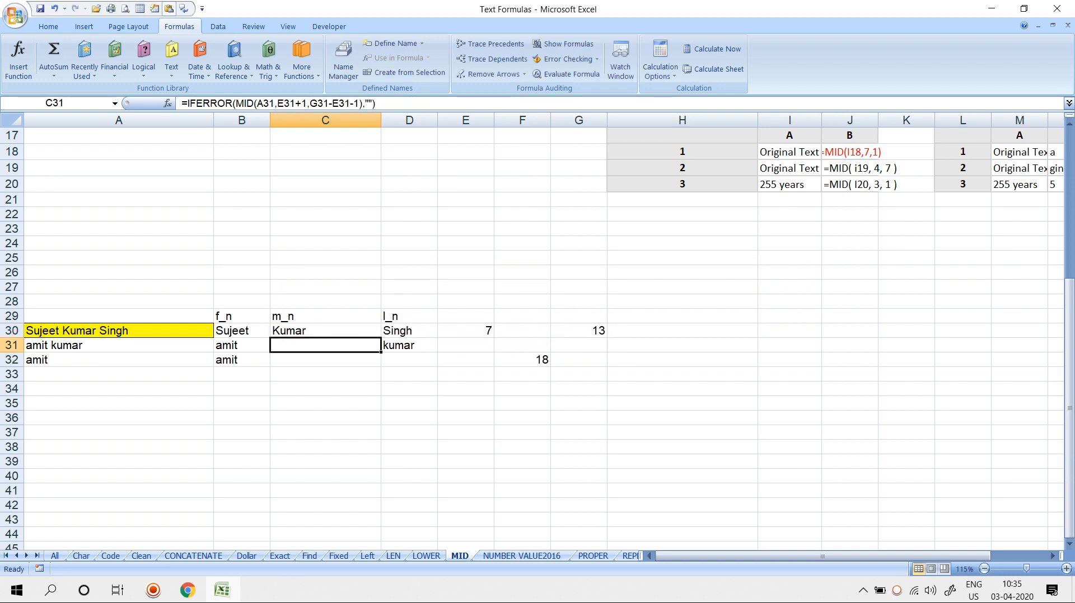
Copy the nested expression FIND(" ",A30,FIND(" ",A30,1)+1) from G30's formula
key("Up")
key("Right")
key("Right")
key("Right")
key("Right")
key("F2")
key("shift+Left")
key("shift+Left")
key("shift+Left")
key("shift+Left")
key("shift+Left")
key("shift+Left")
key("shift+Left")
key("shift+Left")
key("shift+Left")
key("shift+Left")
key("shift+Left")
key("shift+Left")
key("shift+Left")
key("shift+Left")
key("shift+Left")
key("shift+Left")
key("shift+Left")
key("shift+Left")
key("shift+Left")
key("shift+Left")
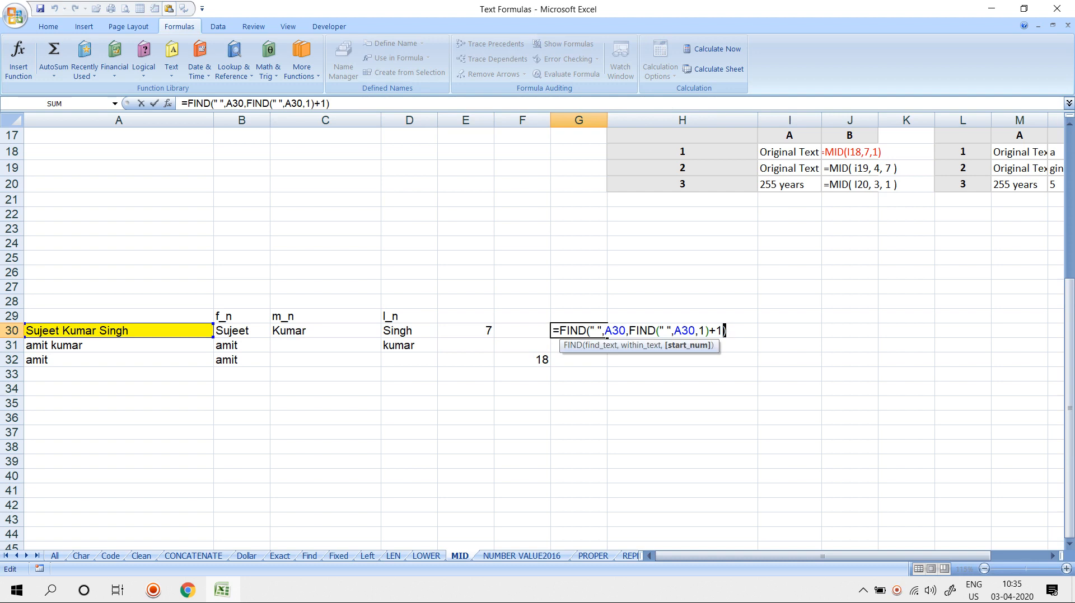
key("shift+Left")
key("shift+Left")
key("shift+Left")
key("shift+Left")
key("ctrl+c")
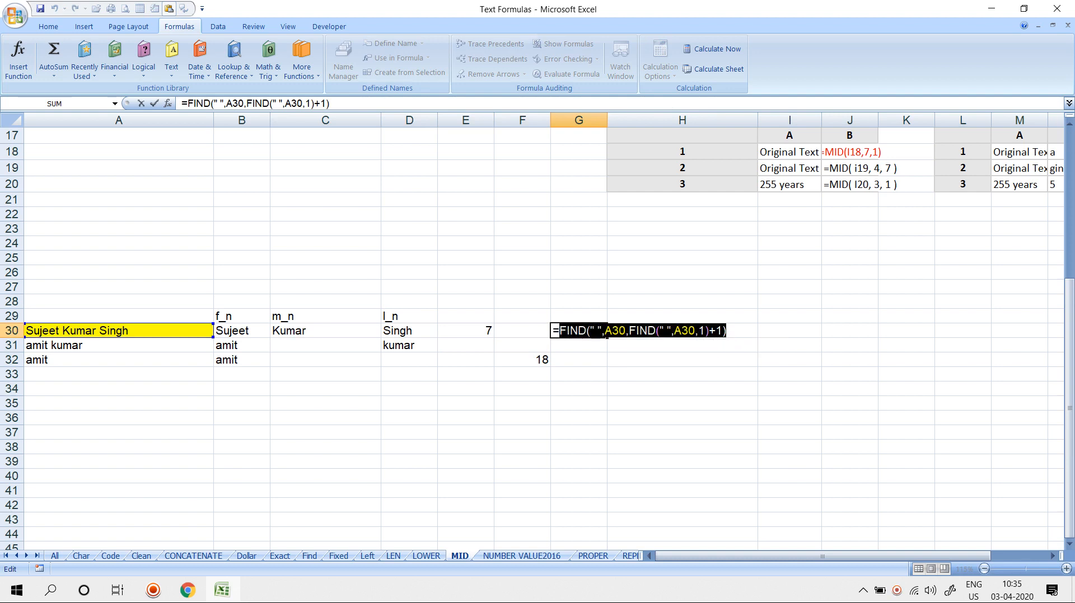
Replace the G30 reference in C30's number of characters with the copied nested FIND expression
key("Escape")
key("Left")
key("Left")
key("Left")
key("Left")
key("F2")
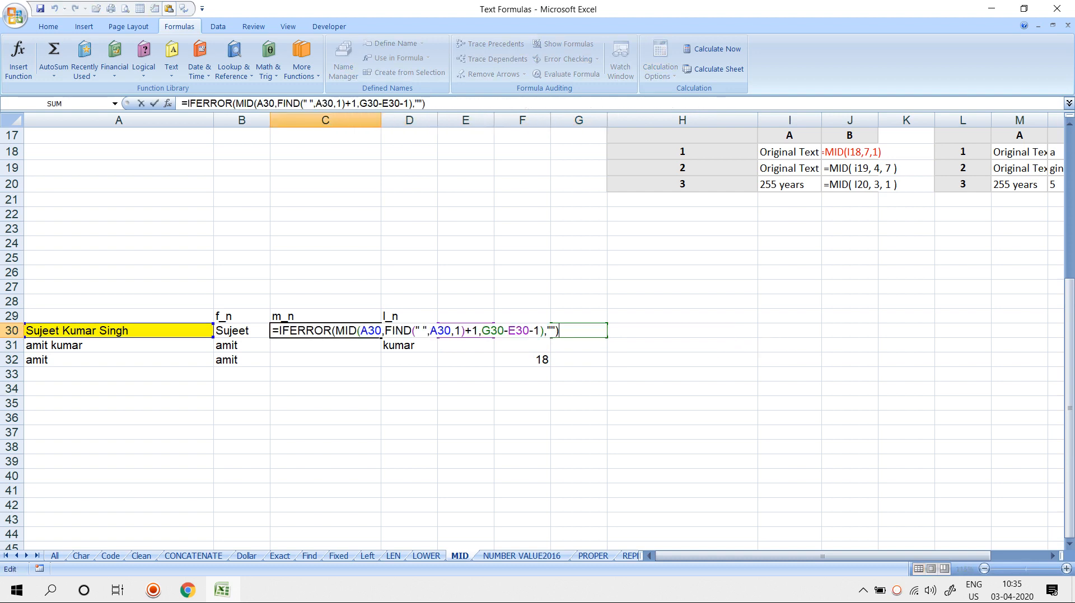
key("Left")
key("Left")
key("Left")
key("Left")
key("Left")
key("Left")
key("Left")
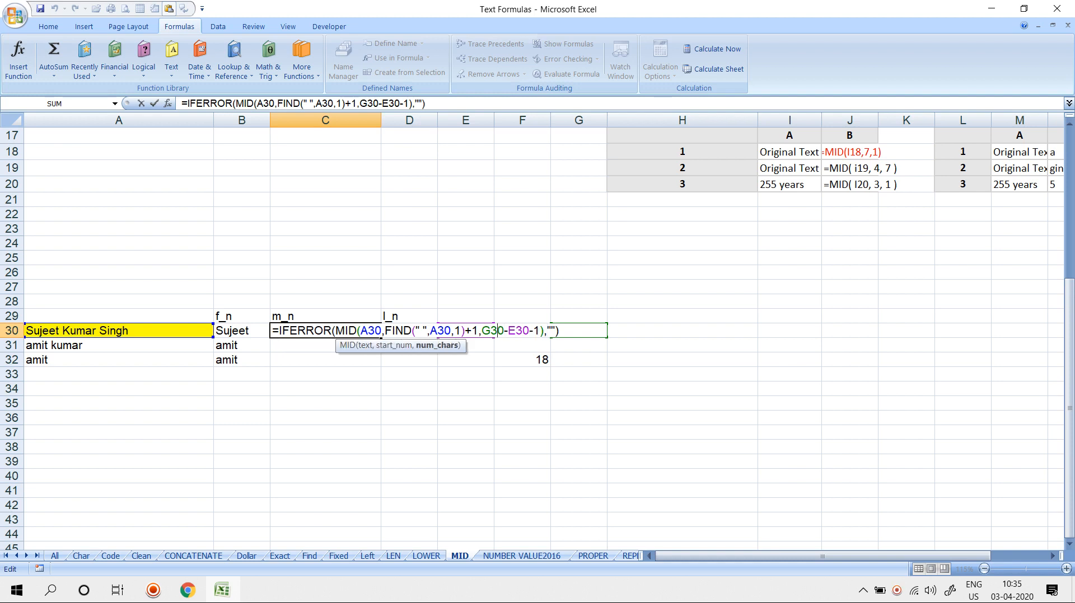
key("BackSpace")
key("BackSpace")
key("BackSpace")
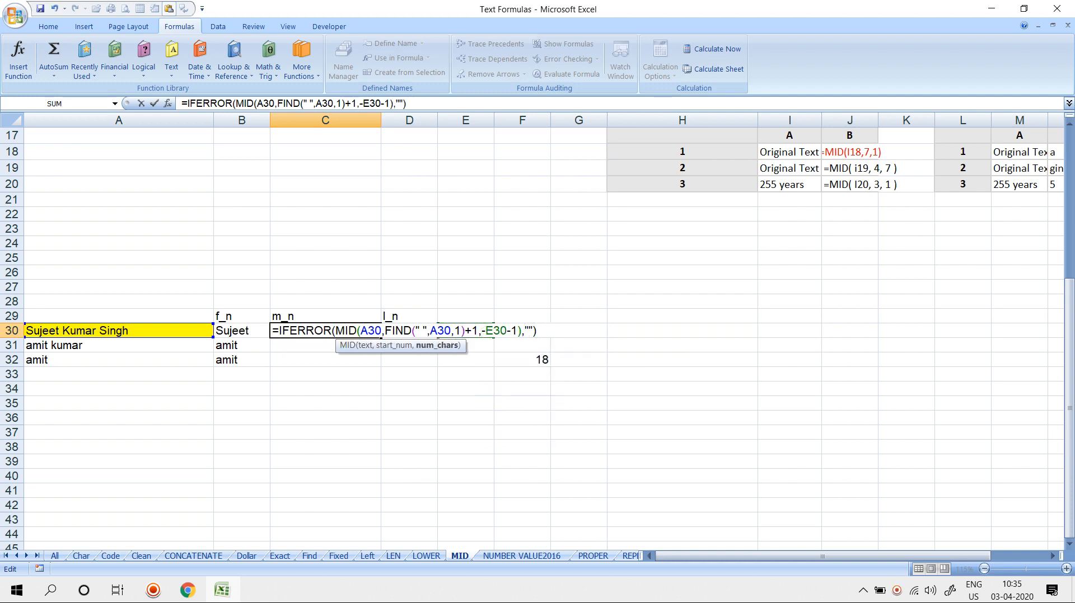
key("ctrl+v")
key("Return")
Copy the expression FIND(" ",A30,1) from E30's formula
key("Up")
key("Right")
key("Right")
key("F2")
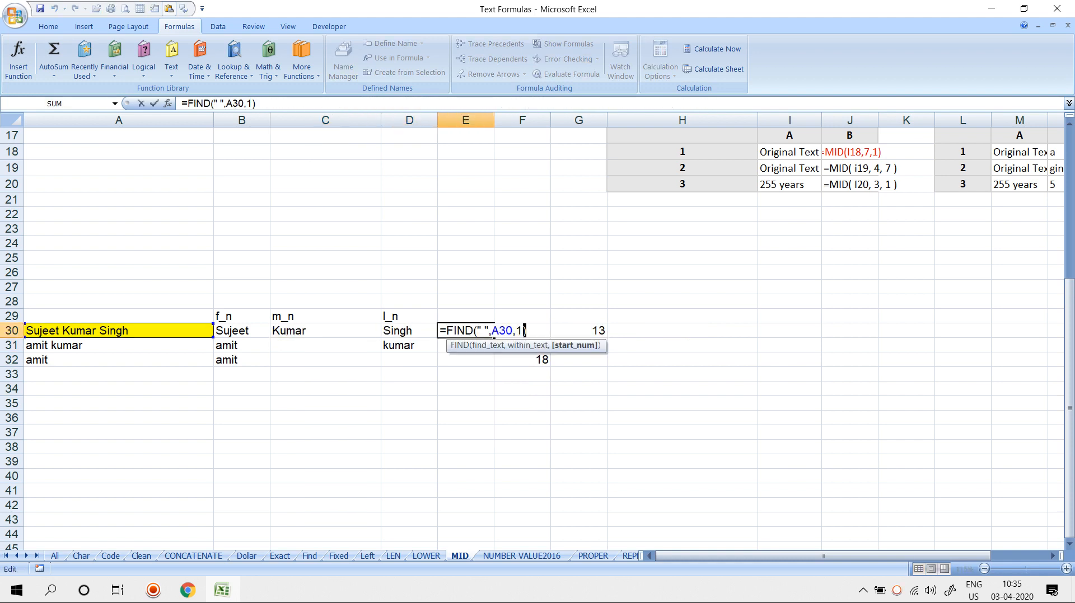
key("shift+Left")
key("shift+Left")
key("shift+Left")
key("shift+Left")
key("shift+Left")
key("shift+Left")
key("shift+Left")
key("shift+Left")
key("shift+Left")
key("shift+Left")
key("shift+Left")
key("shift+Left")
key("shift+Left")
key("shift+Left")
key("shift+Left")
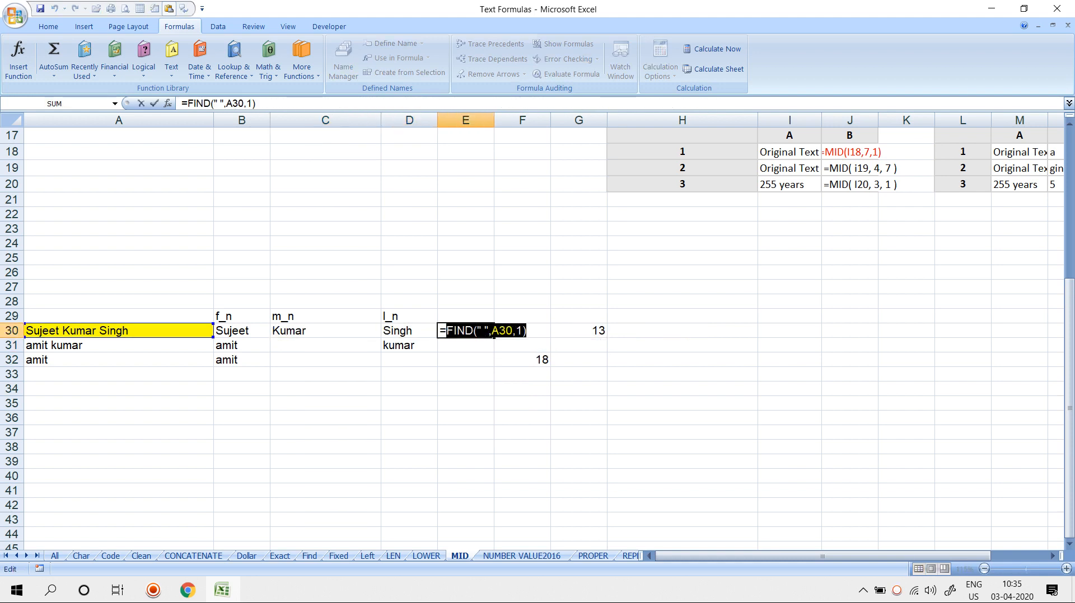
key("ctrl+c")
key("Escape")
Replace the remaining E30 reference in the number of characters of C30's MID formula with the copied FIND(" ",A30,1) expression
key("Left")
key("Left")
key("F2")
key("Left")
key("Left")
key("Left")
key("Left")
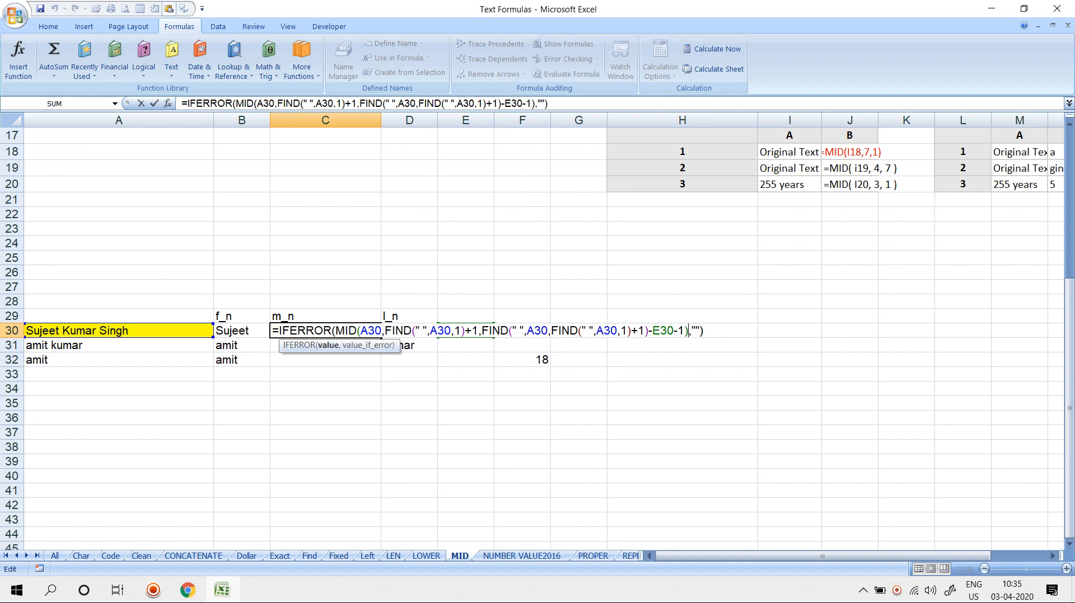
key("Left")
key("Left")
key("Left")
key("BackSpace")
key("BackSpace")
key("BackSpace")
key("ctrl+v")
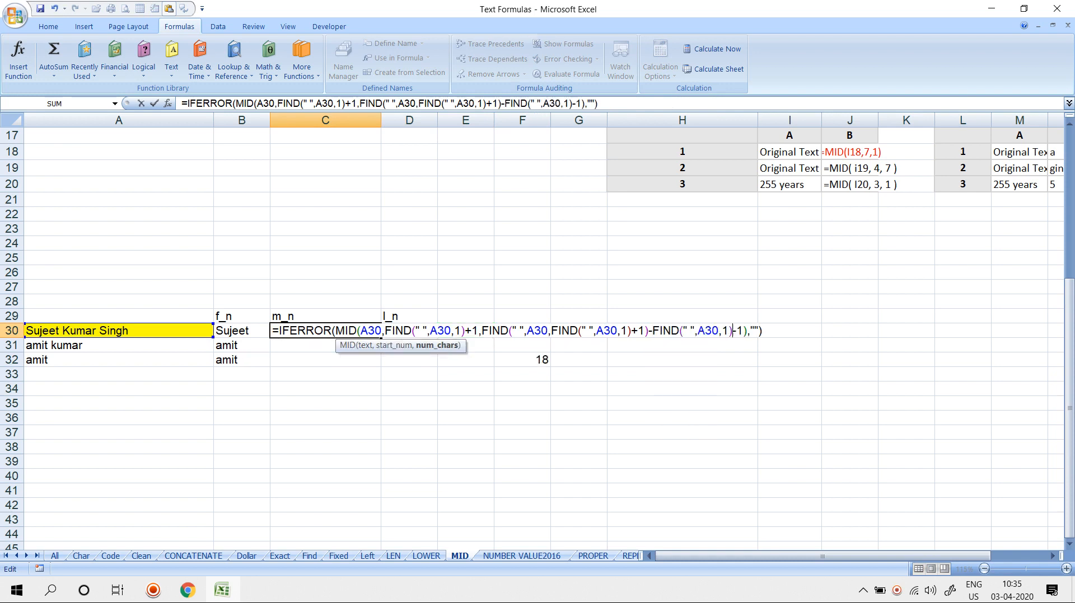
key("Return")
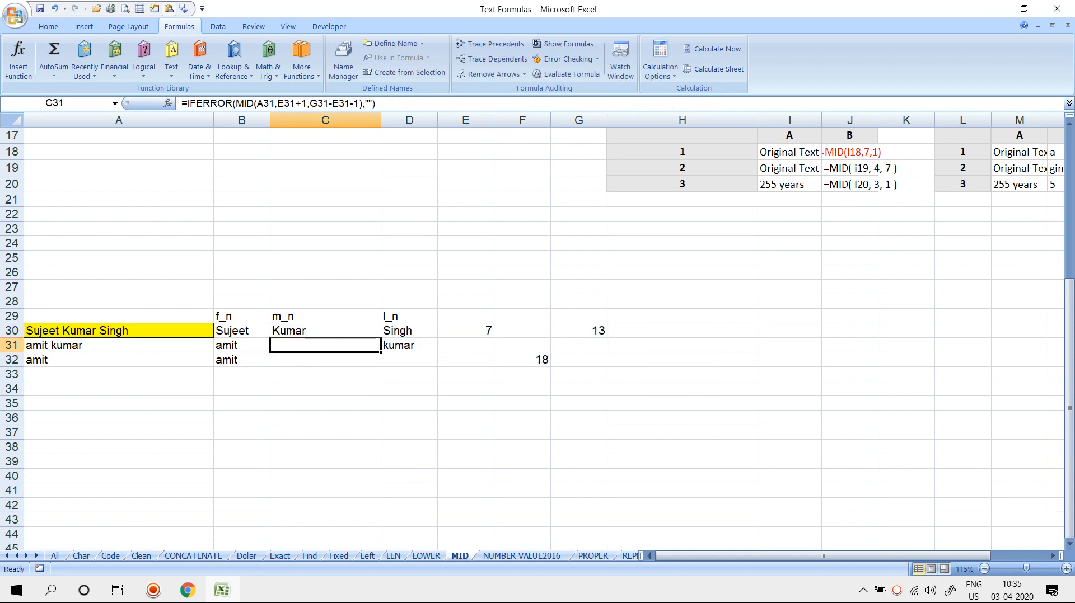
Clear the helper cells E30:H32 beside the name table
left_click_drag(466, 330, 683, 360)
key("Delete")
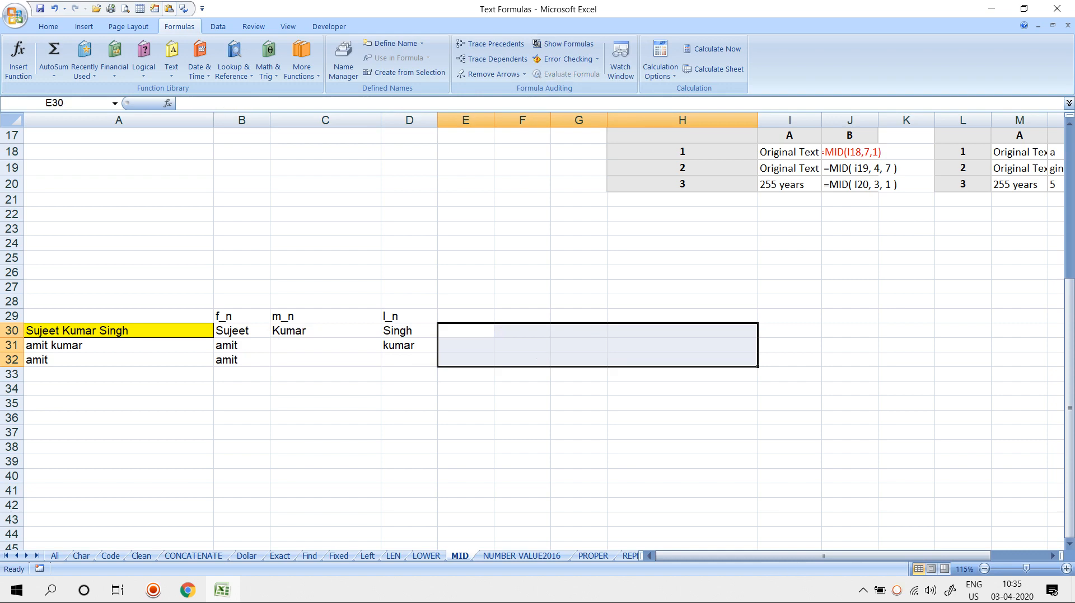
scroll(532, 335, "up", 6)
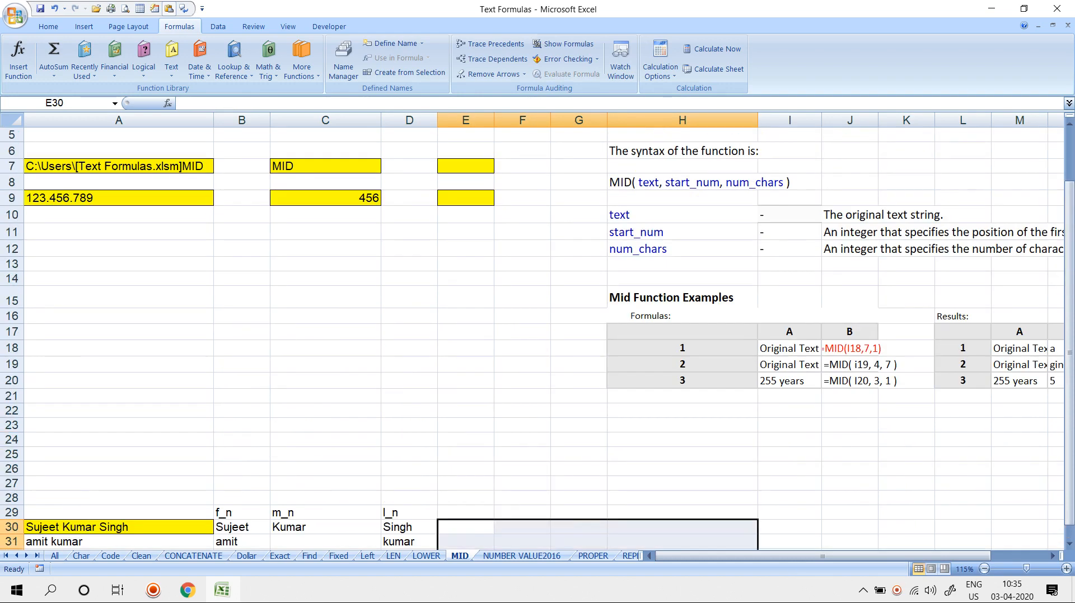
Go to the REPLACE sheet, enlarge it to 115% and select result cell D3
key("ctrl+Page_Down")
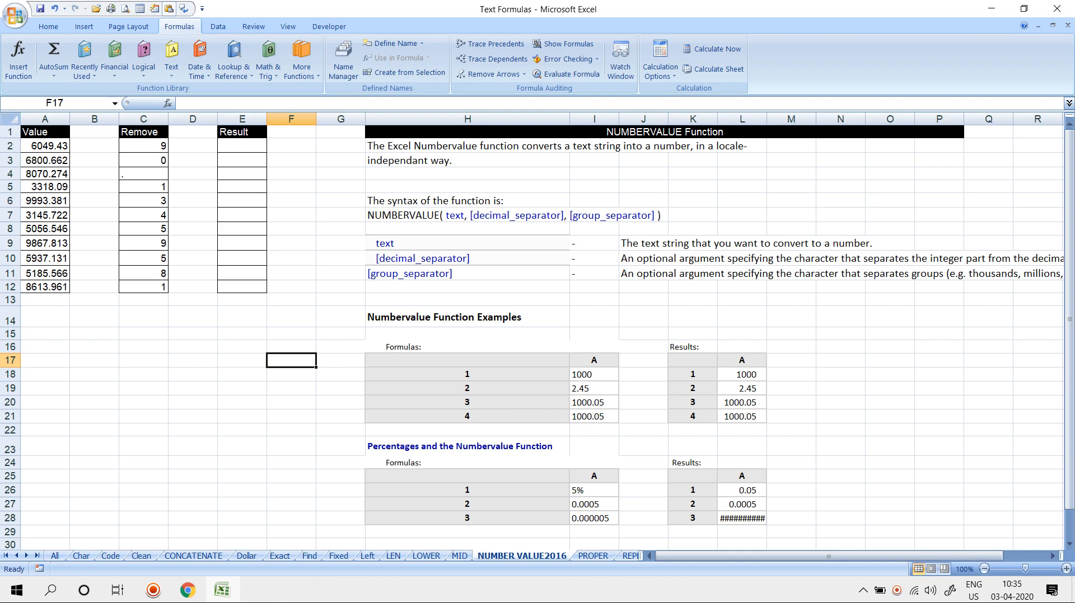
key("ctrl+Page_Down")
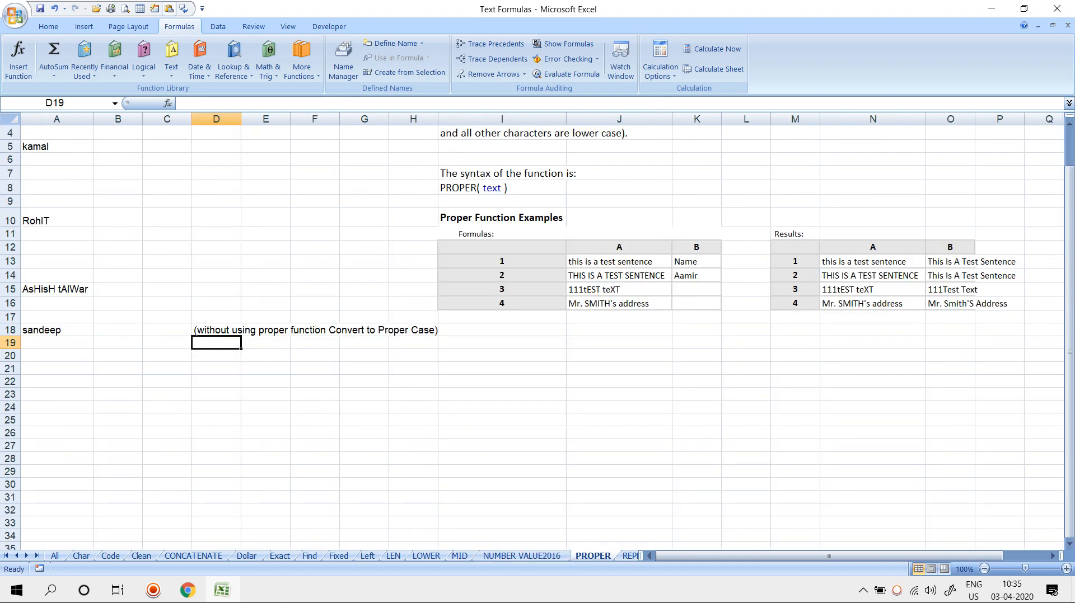
key("ctrl+Page_Down")
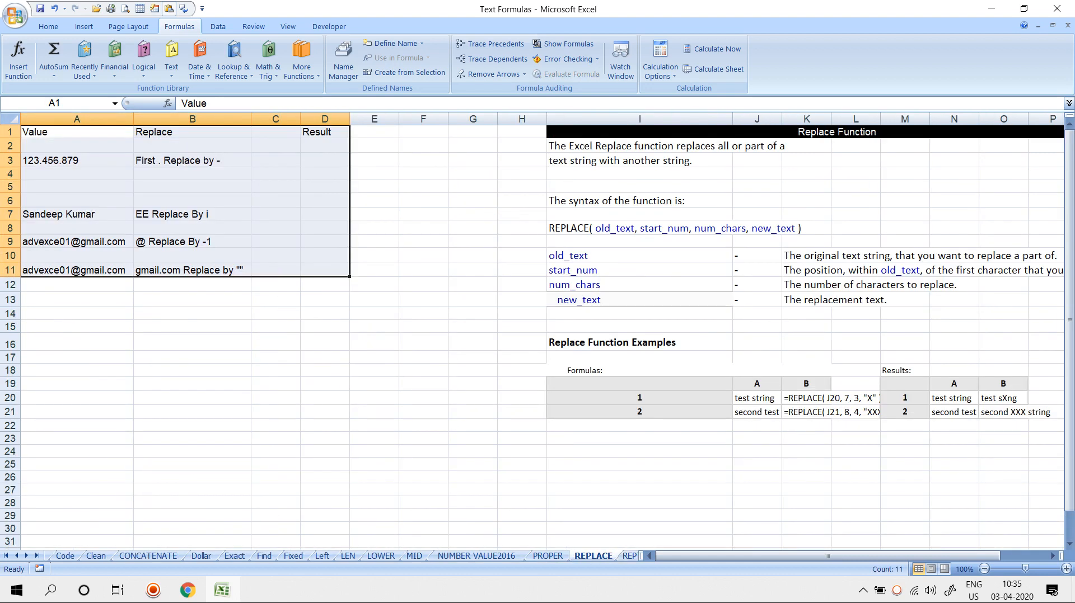
scroll(532, 330, "up", 1)
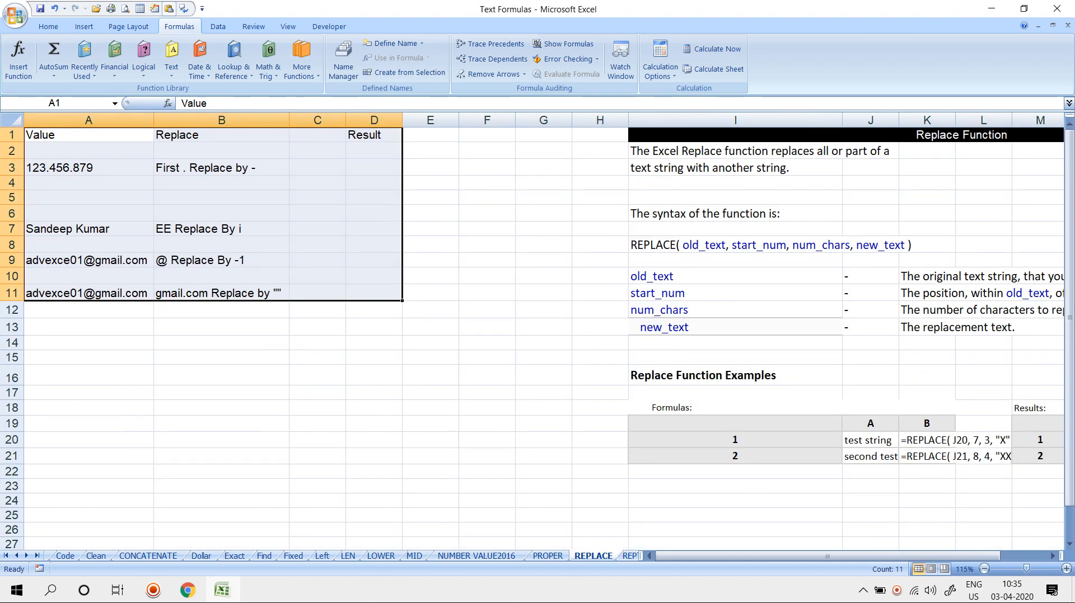
left_click(374, 167)
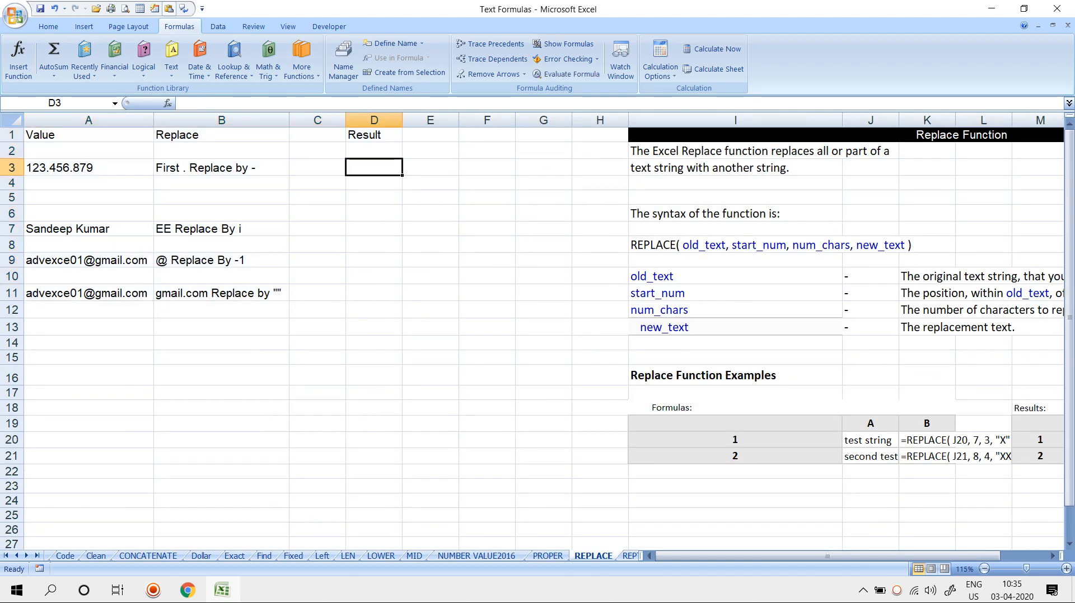
type("=")
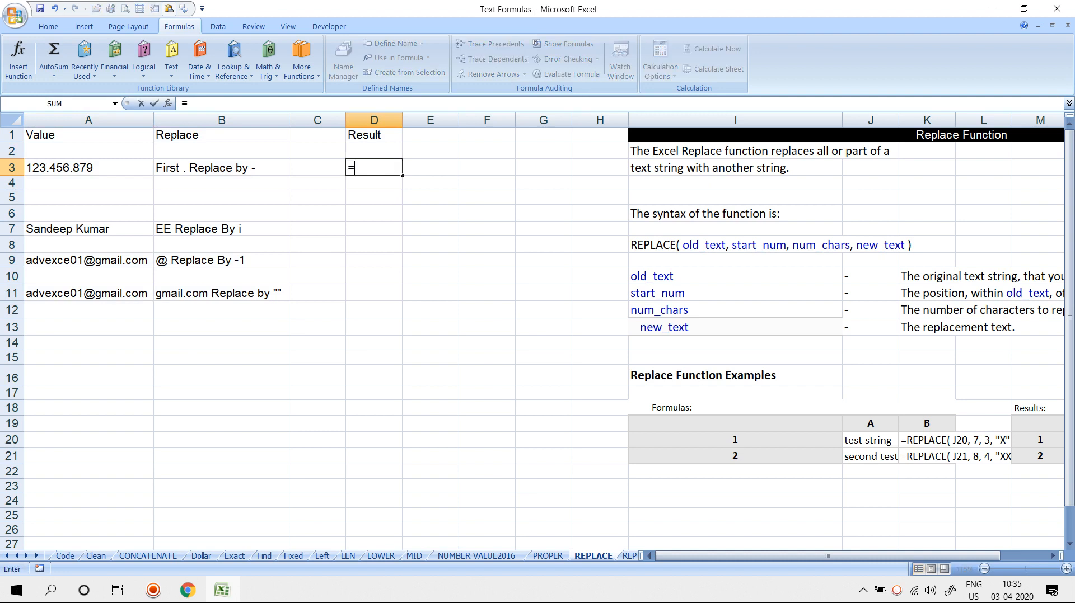
type("gi")
key("BackSpace")
key("BackSpace")
type("Repl")
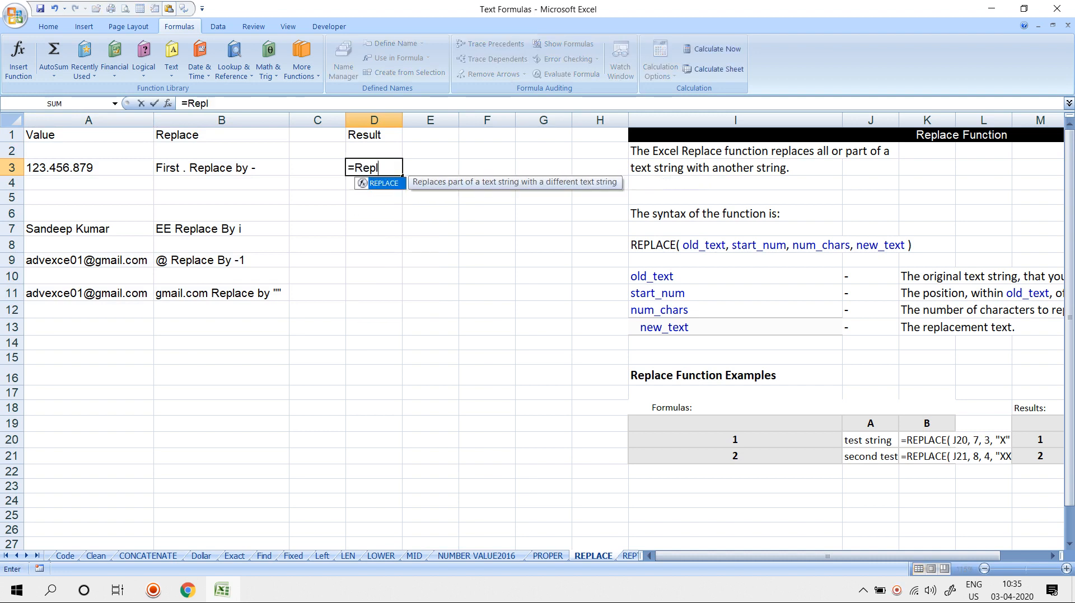
key("Tab")
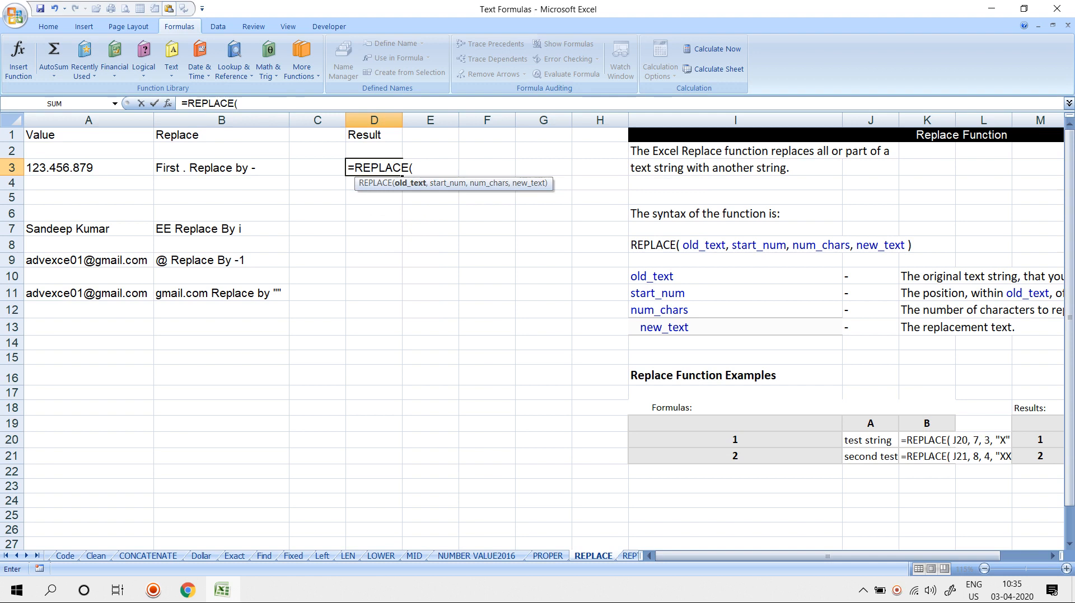
type("\".\"")
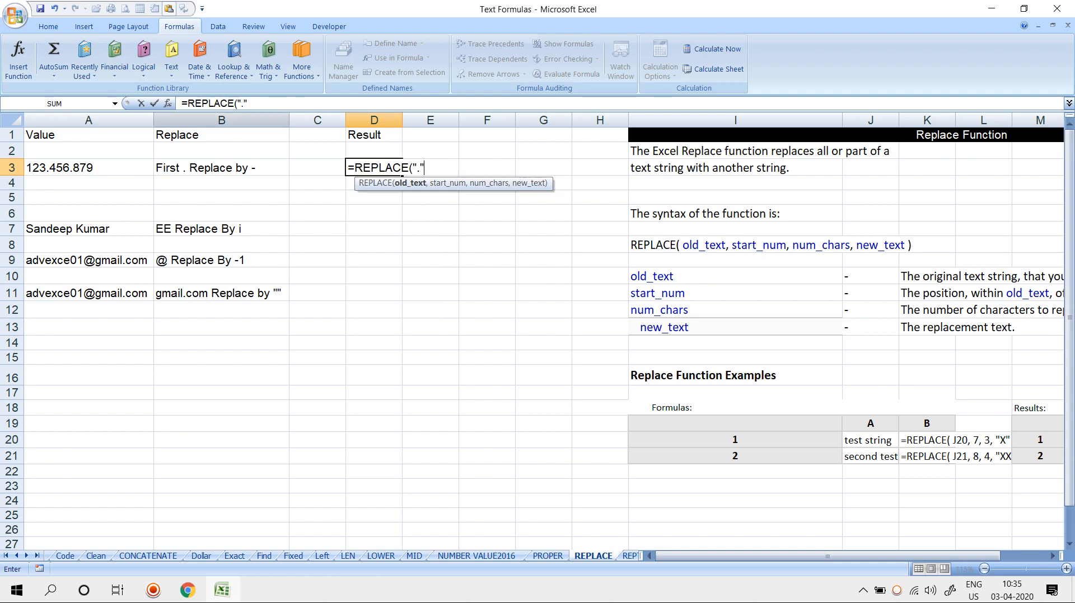
type(",")
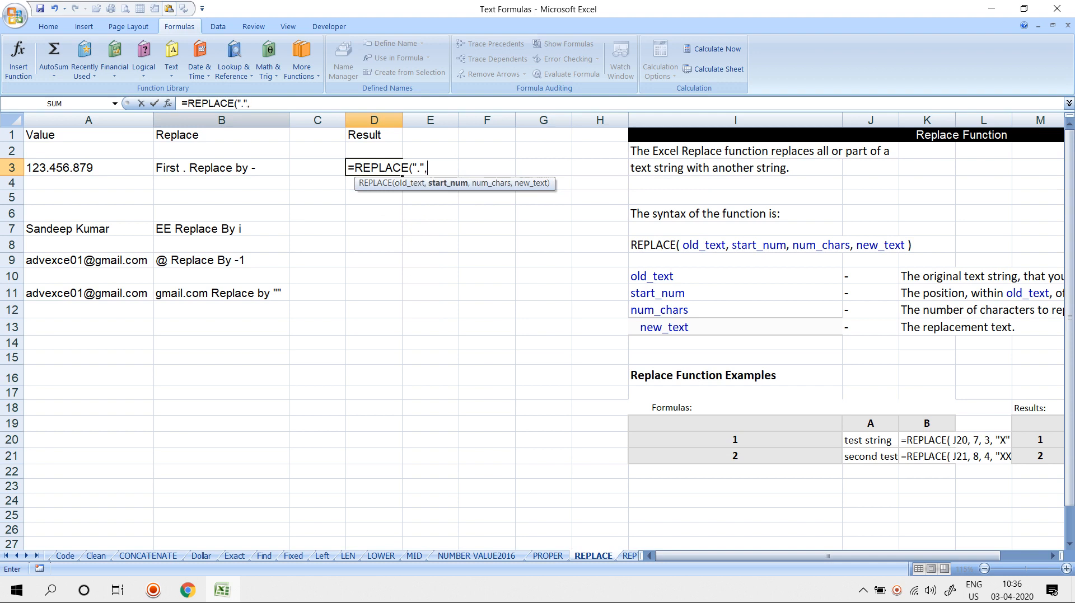
type("\"")
key("BackSpace")
key("Escape")
Enter =REPLACE(A3,4,1,"-") in D3 to replace the first dot of A3's value with a hyphen
type("=rp")
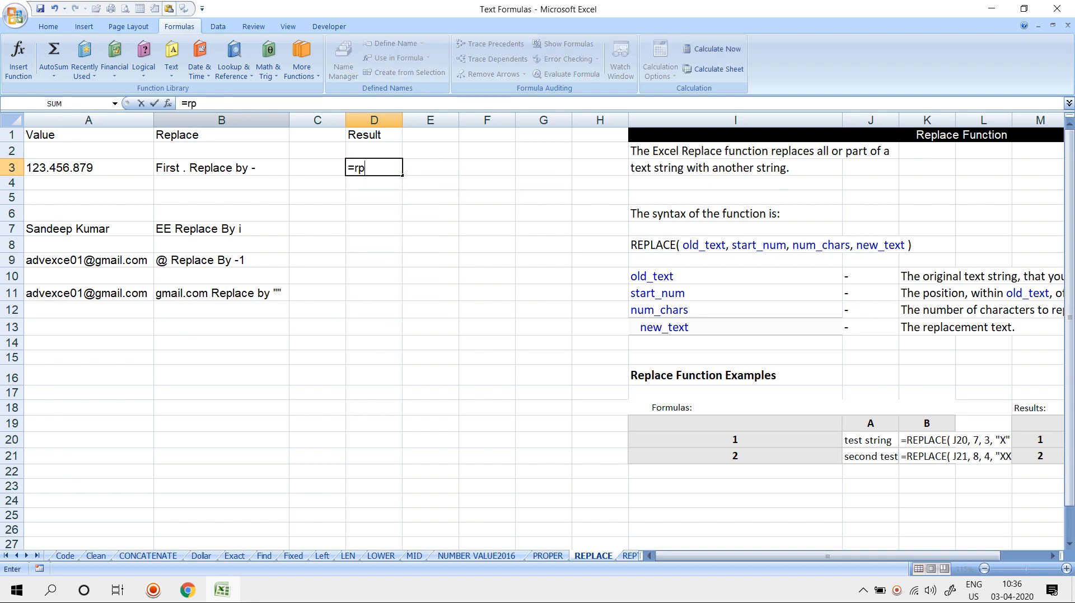
key("BackSpace")
type("e")
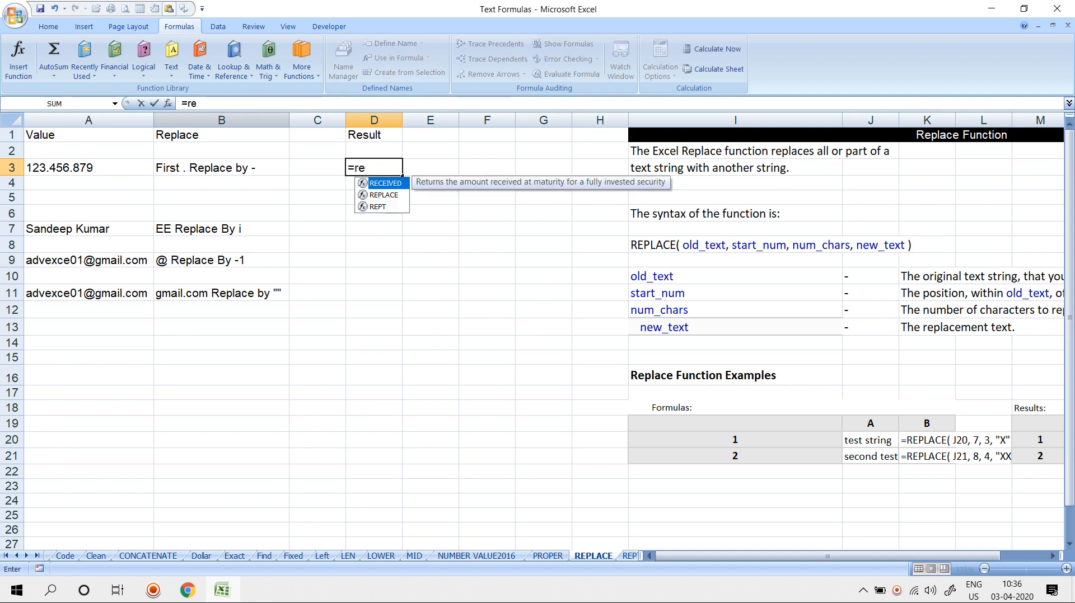
type("p")
key("Tab")
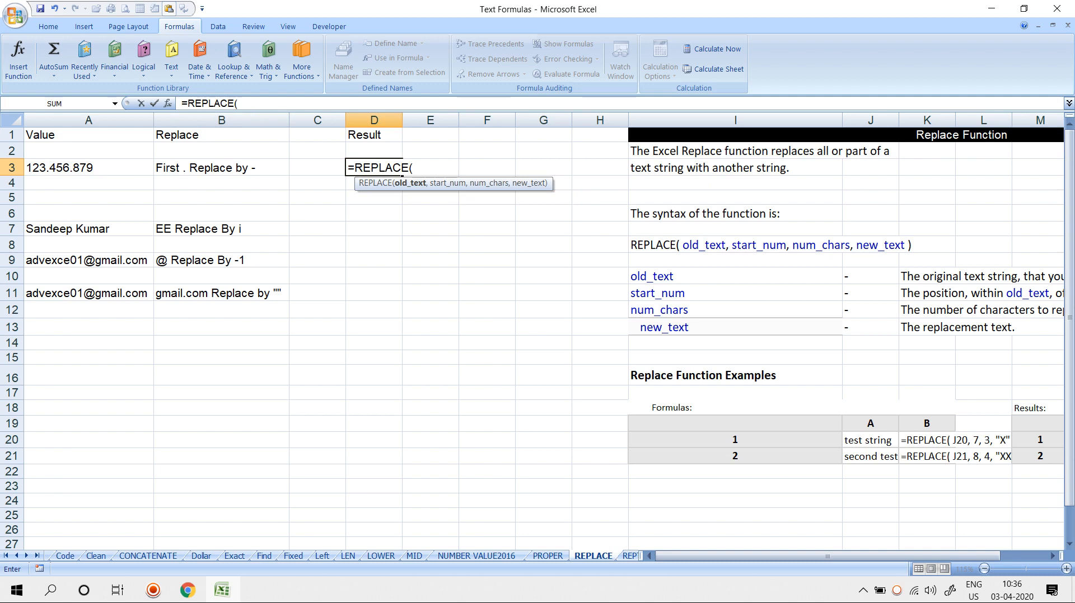
type("A3,")
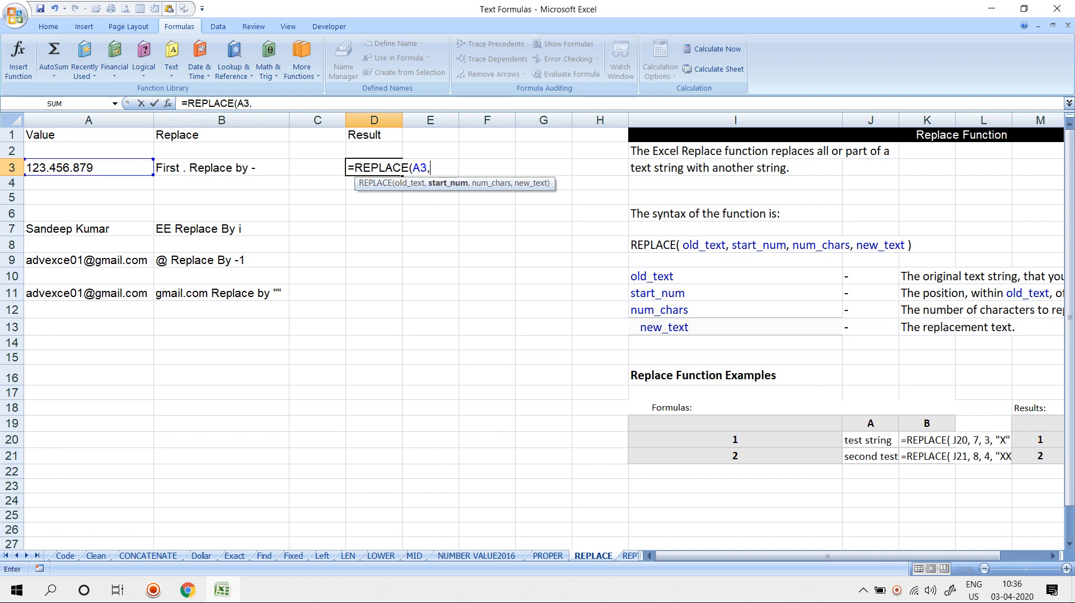
type("4,")
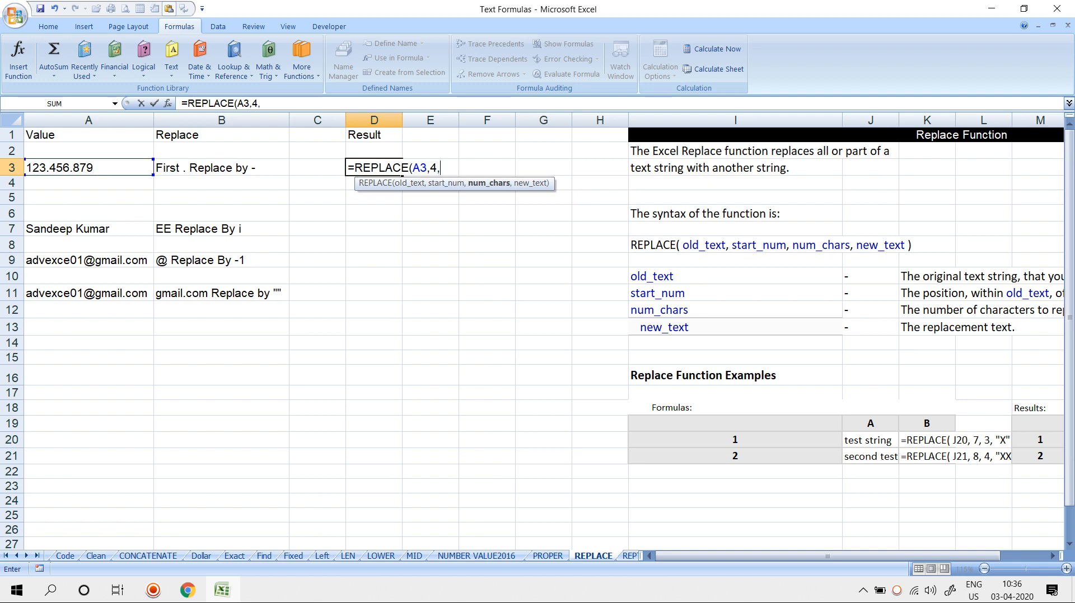
type("1,\"-\"")
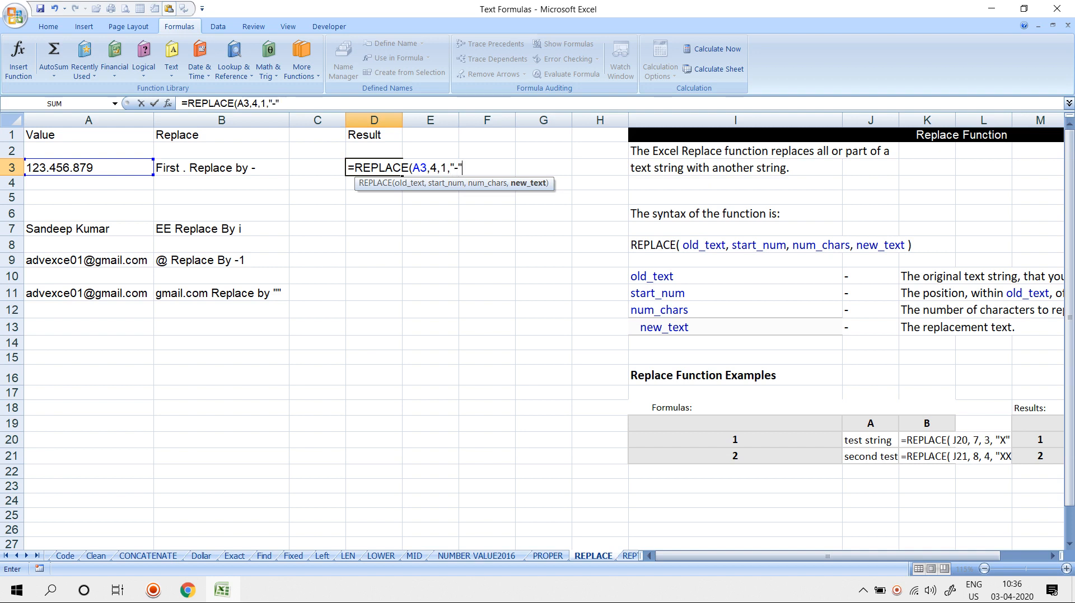
key("Return")
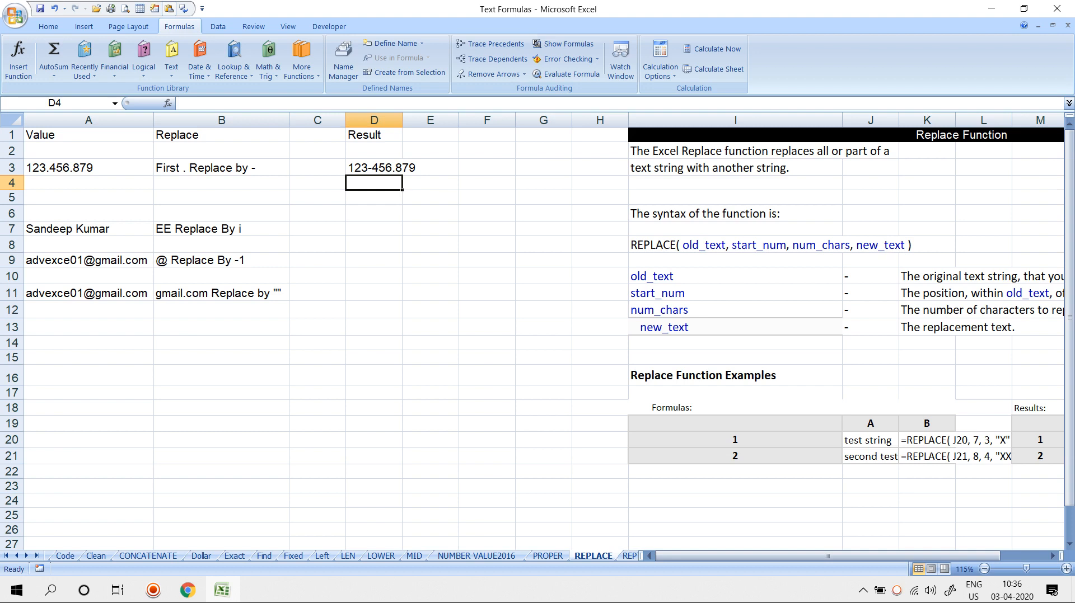
Set the number of characters in D3's REPLACE formula to 2
key("Up")
key("F2")
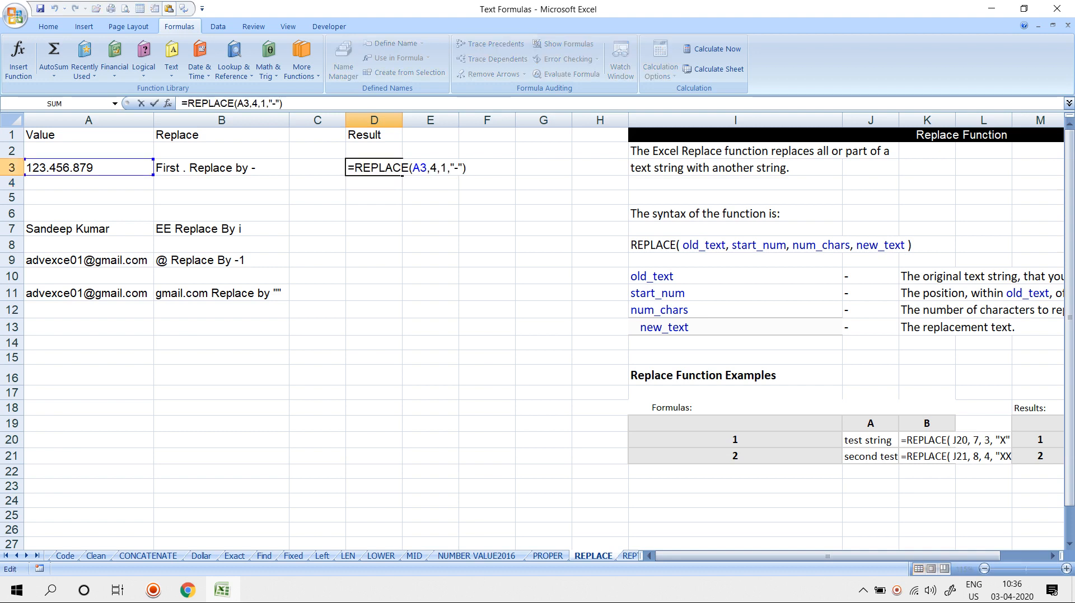
key("Left")
key("Left")
key("Left")
key("Left")
key("Left")
key("BackSpace")
type("2")
key("Return")
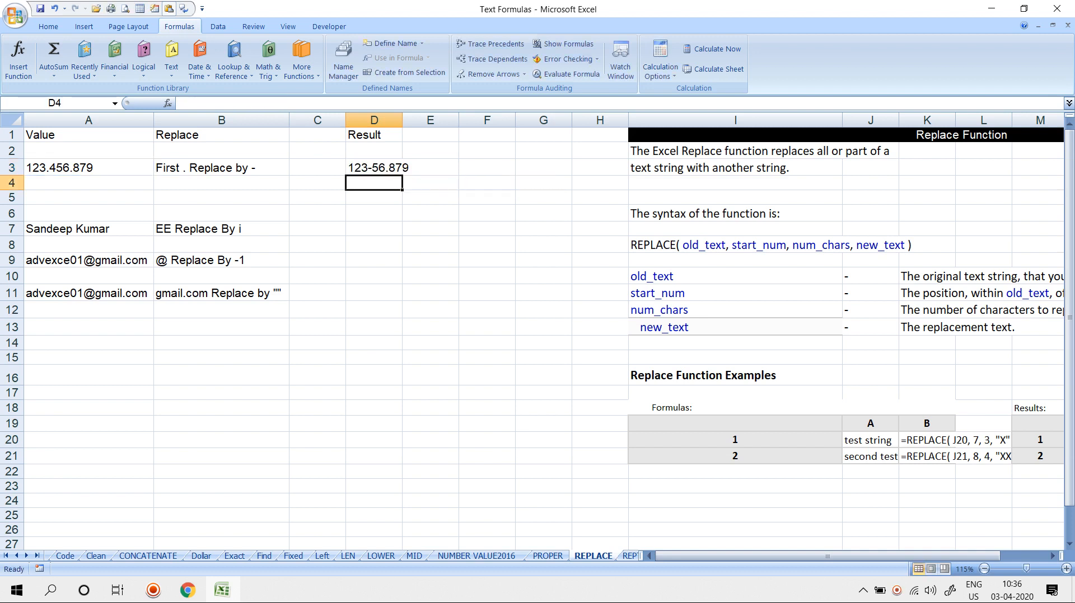
Try 3 as the number of characters in D3's REPLACE formula, and undo that change
key("Up")
key("F2")
key("Left")
key("Left")
key("Left")
key("Left")
key("Left")
key("BackSpace")
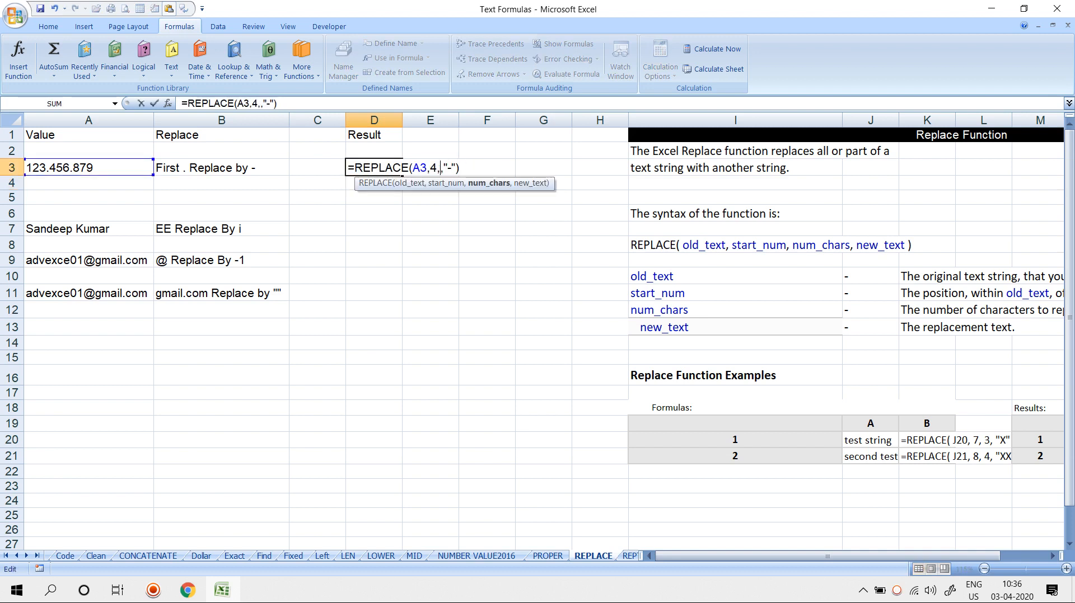
type("3")
key("Return")
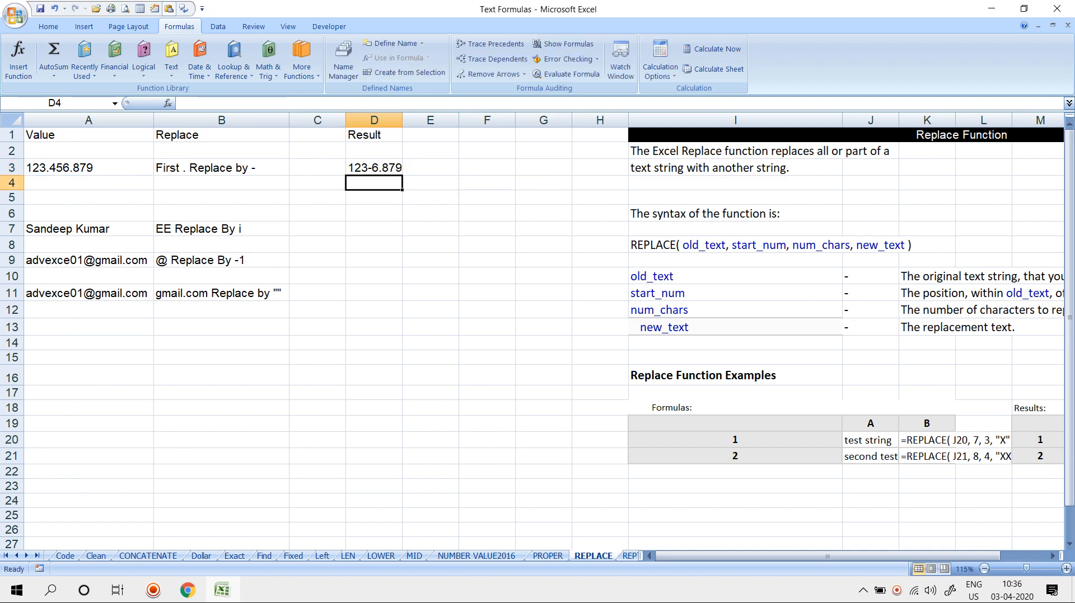
key("ctrl+z")
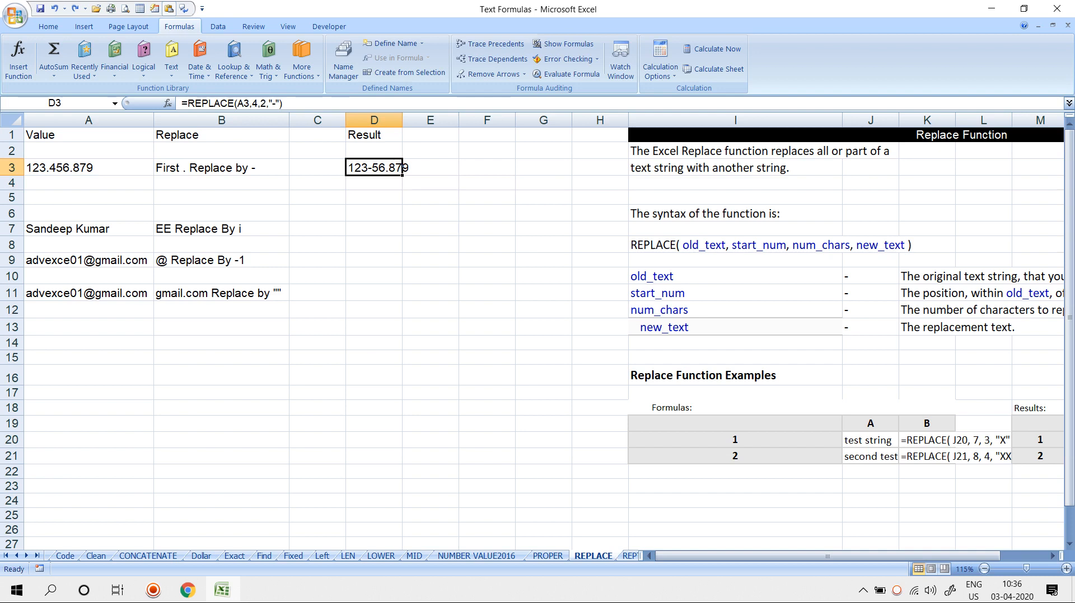
Enter =REPLACE(A7,4,2,"I") in D7 to replace two characters of A7's text with I
key("Down")
key("Down")
key("Down")
key("Down")
key("Down")
key("Left")
key("Left")
key("Left")
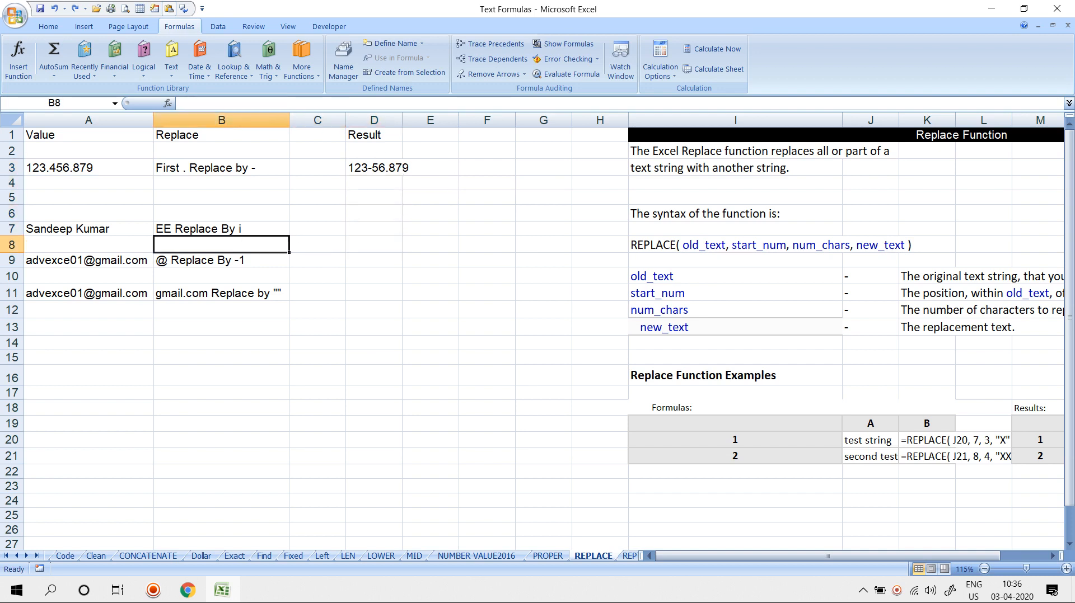
key("Right")
key("Right")
key("Up")
key("Right")
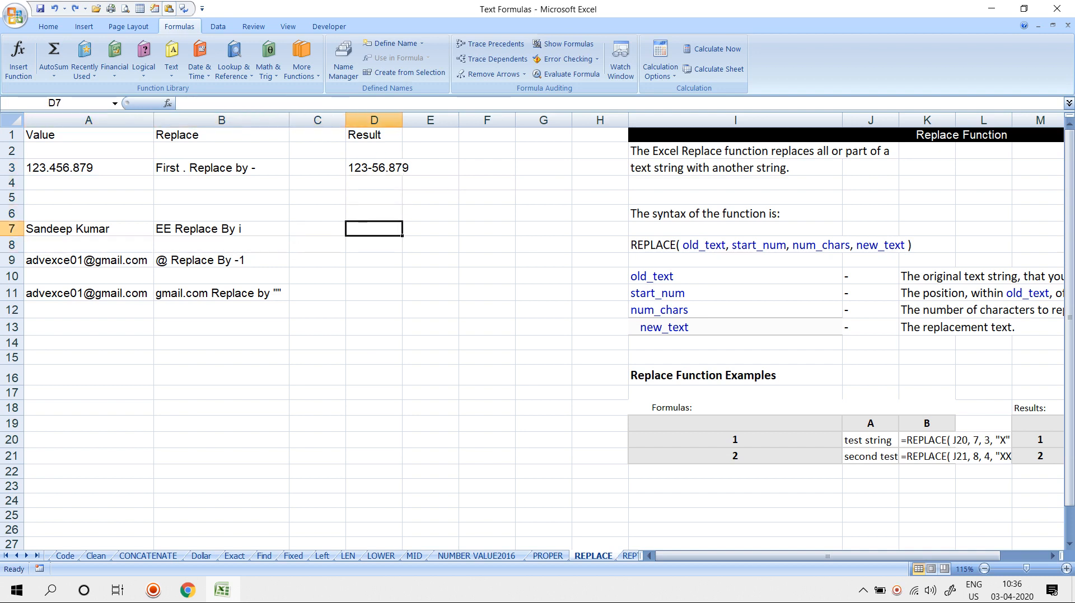
type("=re")
key("Down")
key("Tab")
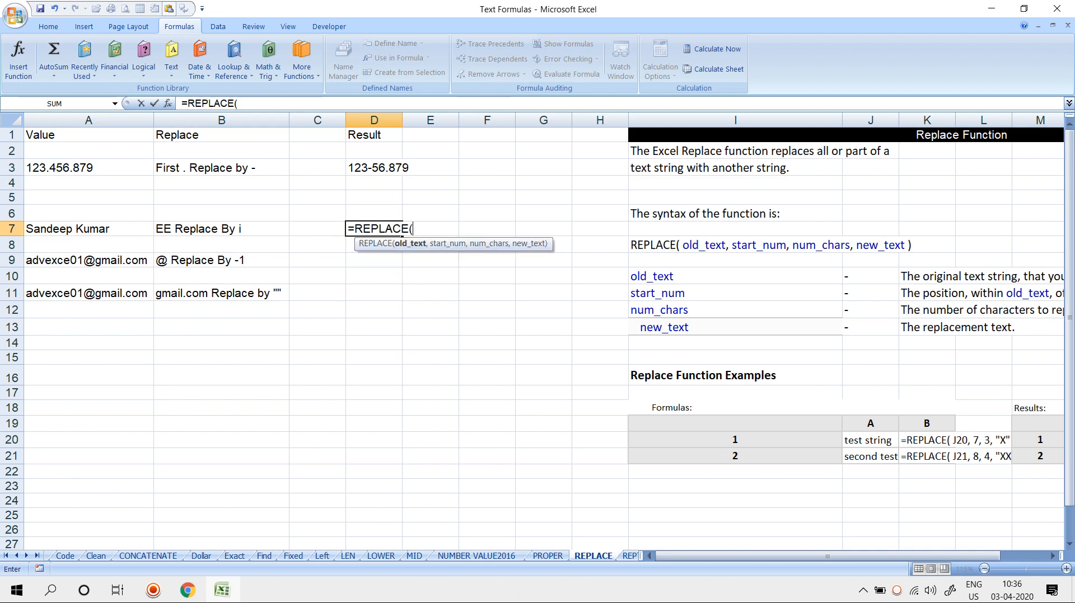
key("Left")
key("Left")
key("Left")
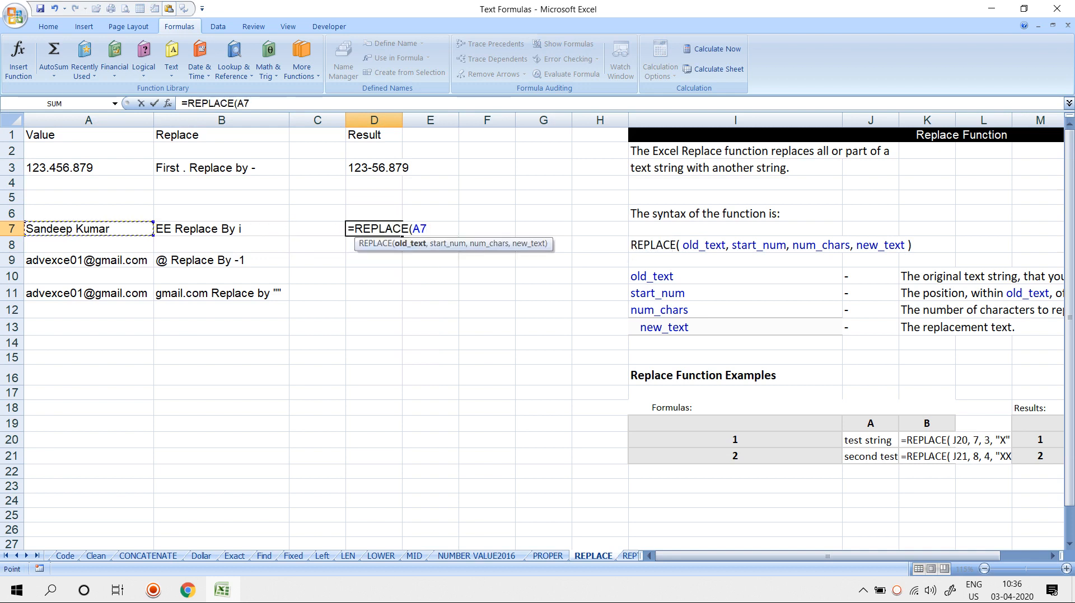
type(",")
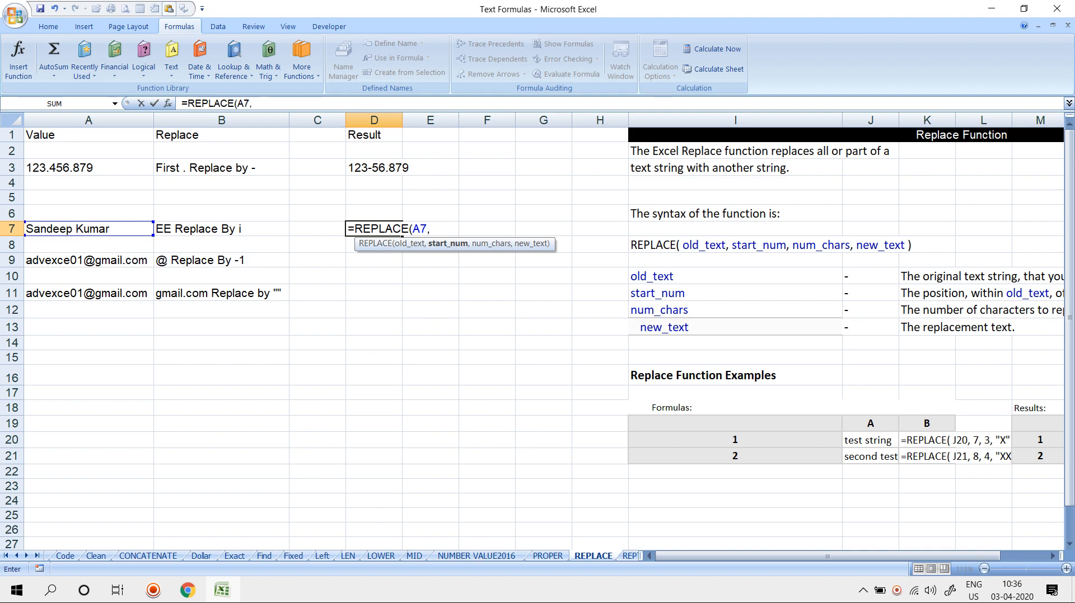
type("4,2,")
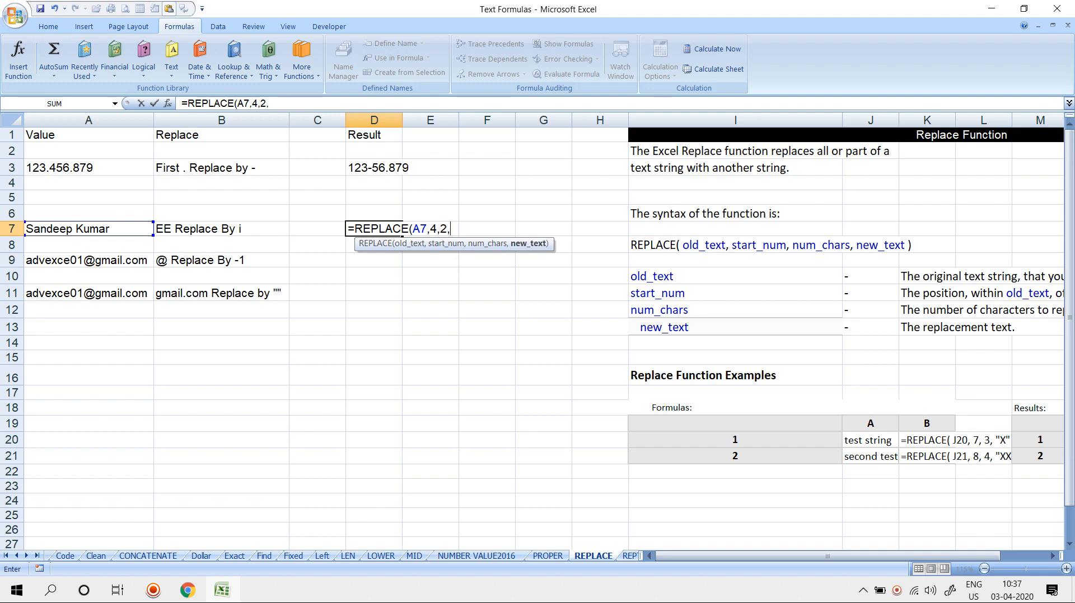
type("\"l\"")
key("Return")
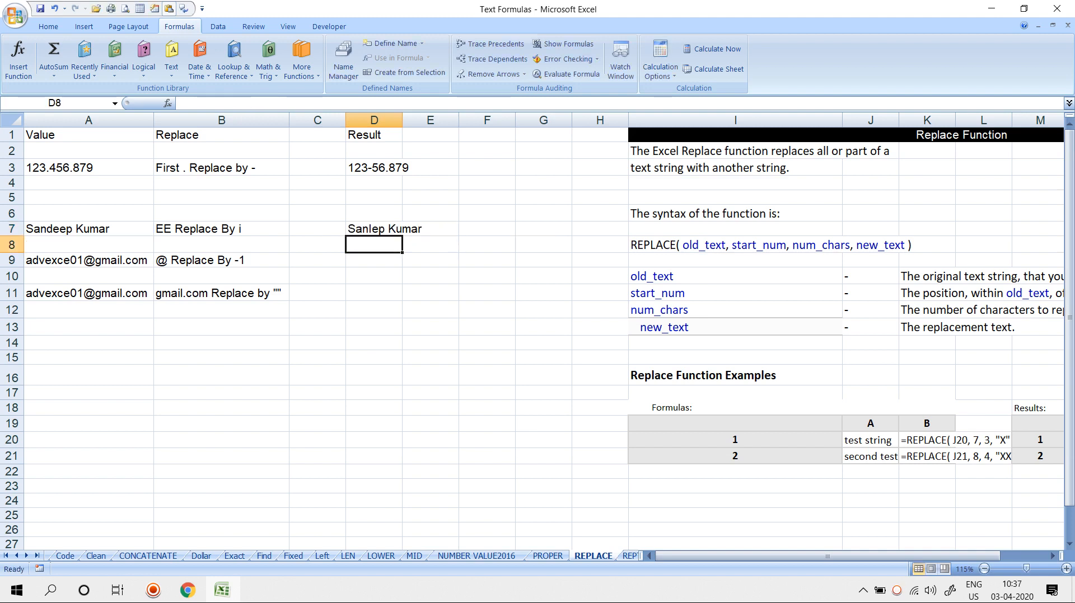
Set the start position in D7's REPLACE formula to 5
key("Up")
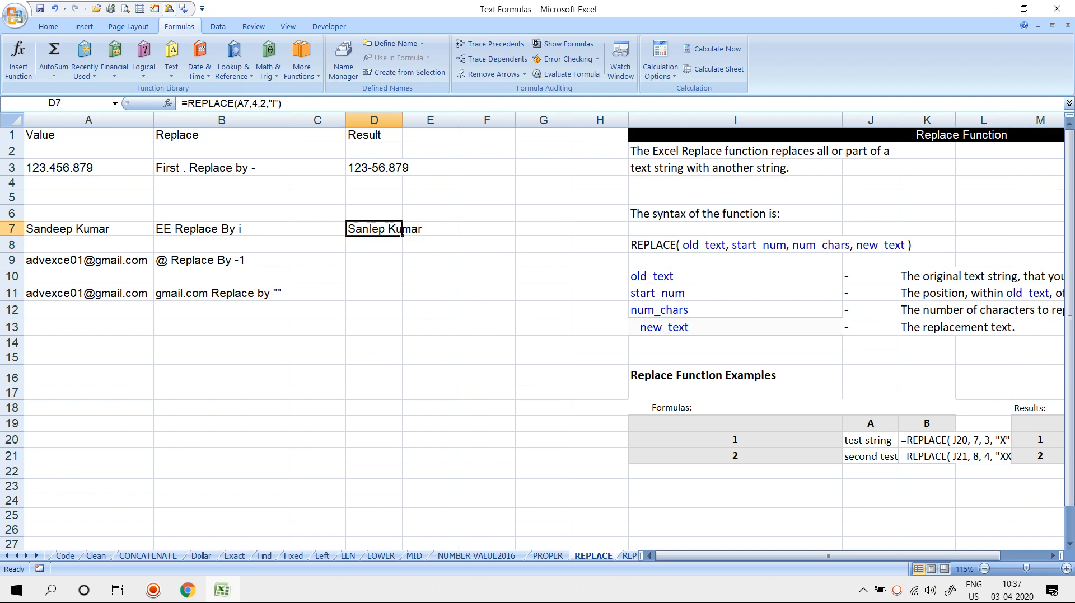
key("Delete")
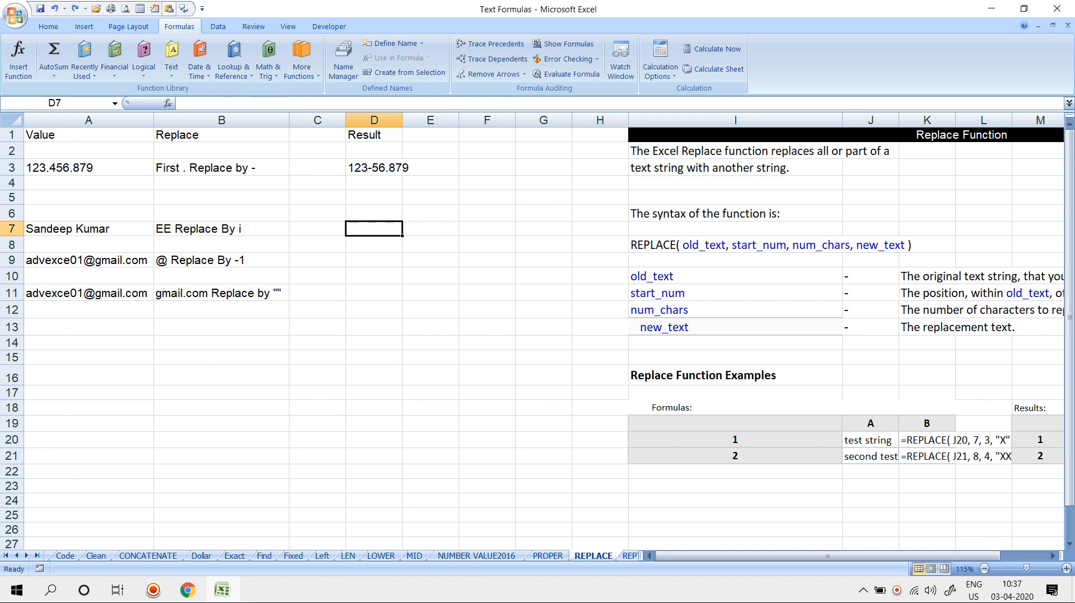
key("ctrl+z")
key("F2")
key("Left")
key("Left")
key("Left")
key("Left")
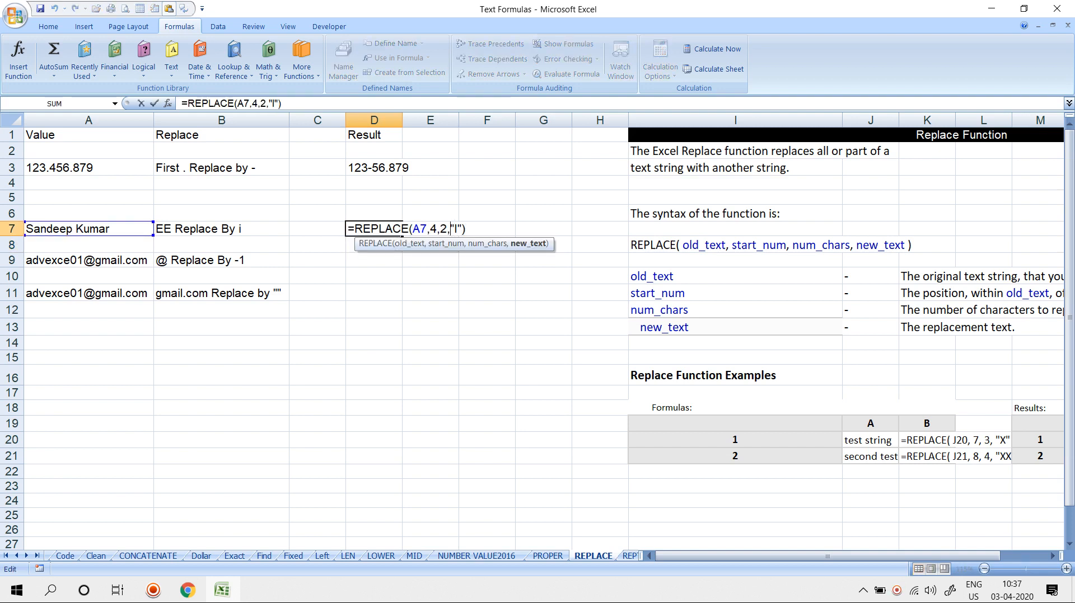
key("Left")
key("Left")
key("Left")
key("BackSpace")
type("5")
key("Return")
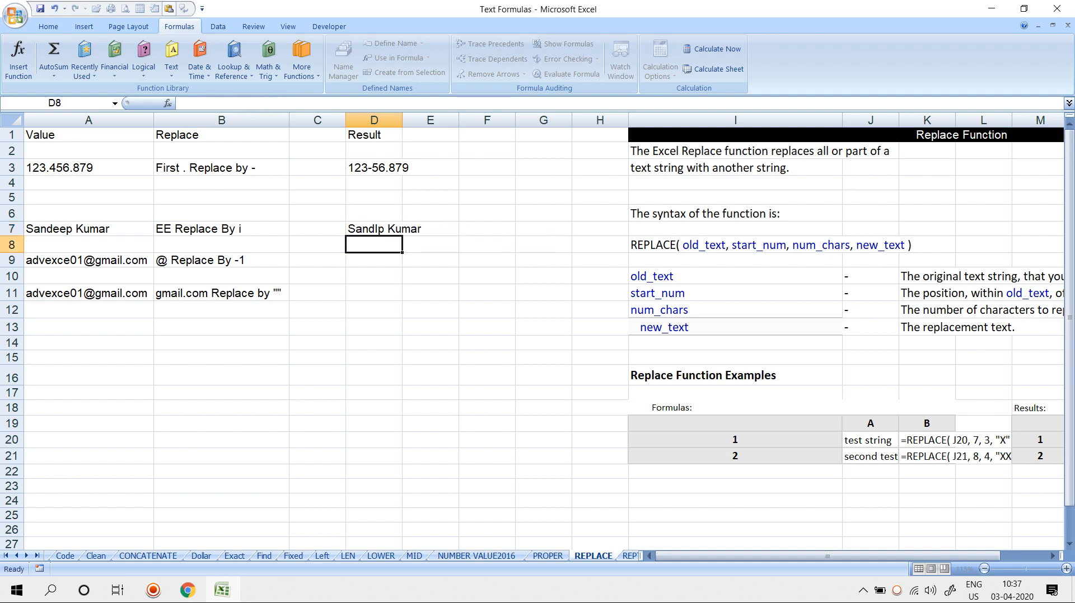
Review the arguments of D7's REPLACE formula and move on to result cell D9
key("Up")
key("F2")
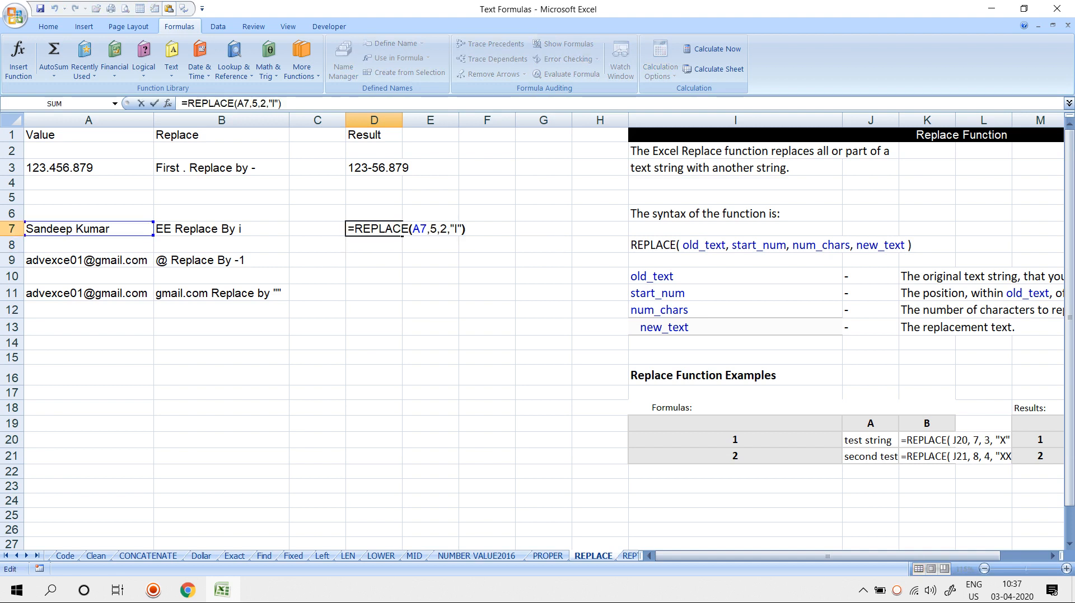
key("Return")
key("Return")
key("Down")
key("Up")
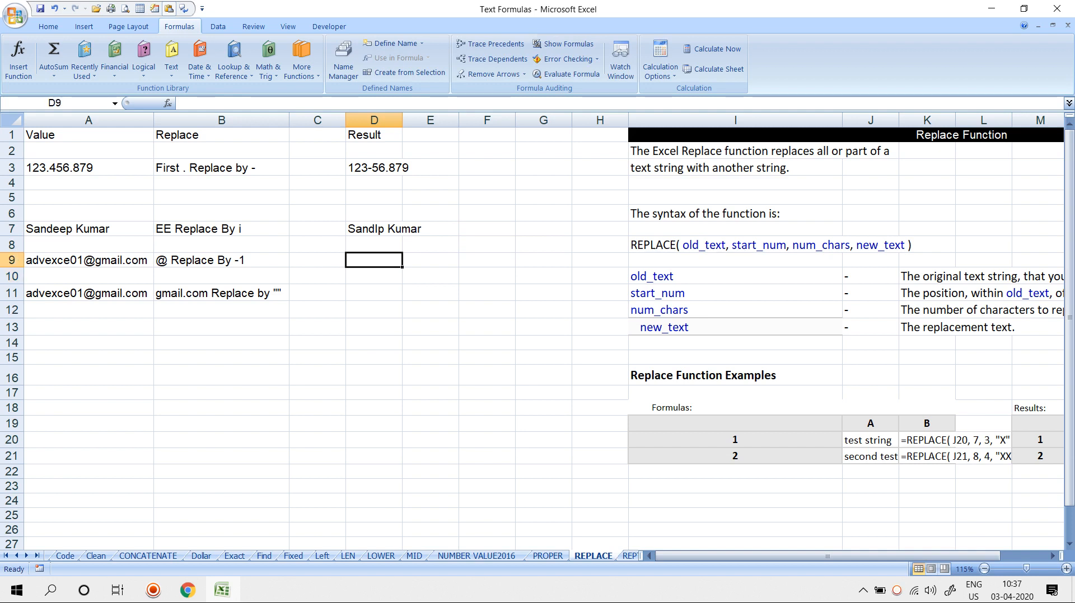
Go to the REPT sheet, enlarge it to 130% and select cell B2 under the Rept ? heading
key("ctrl+Page_Down")
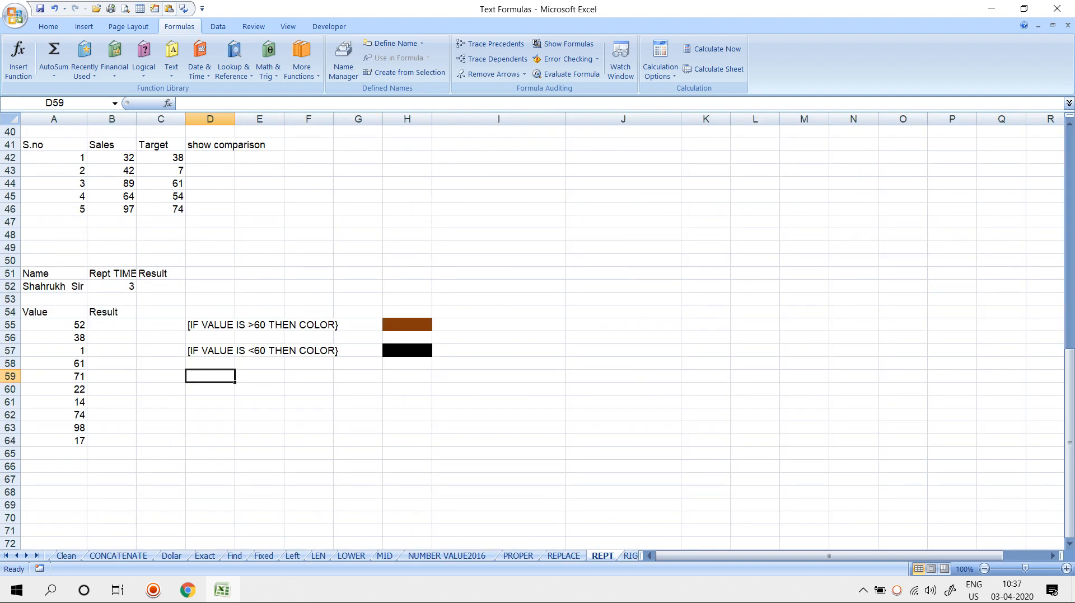
scroll(531, 336, "up", 8)
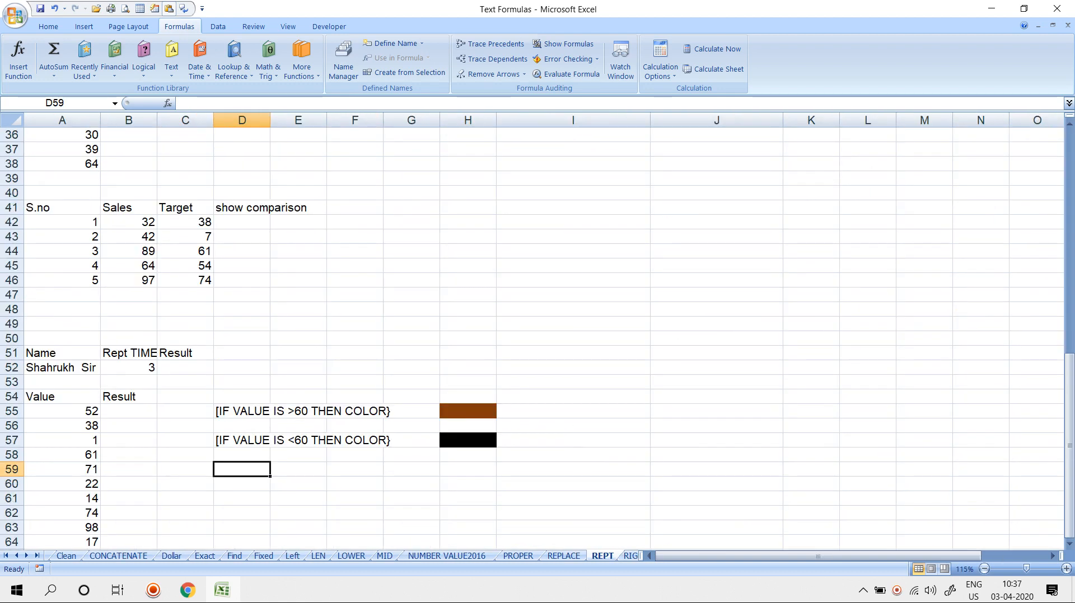
scroll(532, 335, "up", 1)
scroll(532, 336, "up", 5)
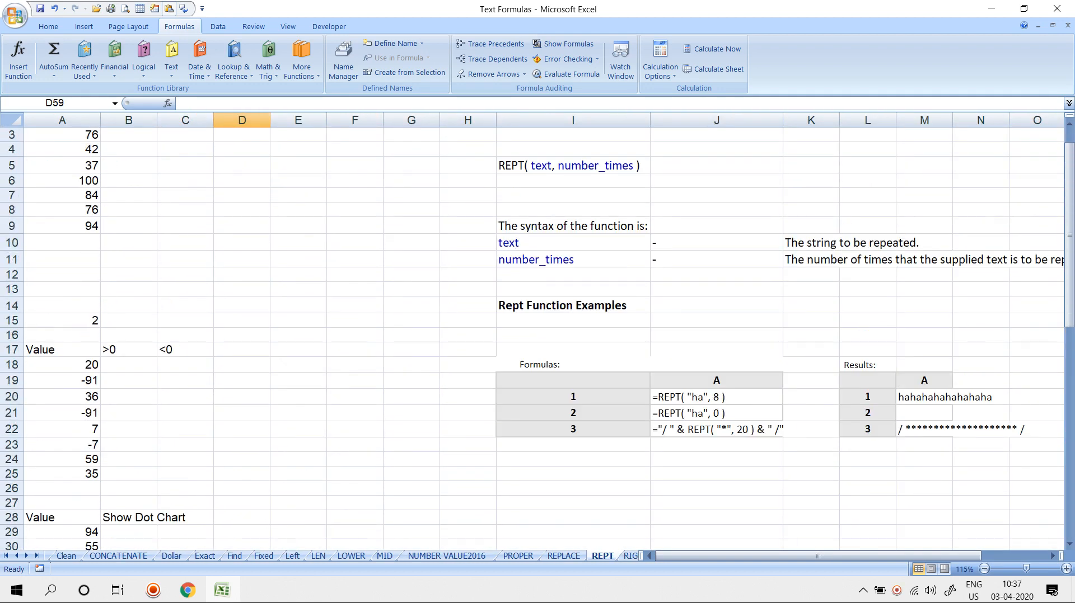
scroll(531, 336, "up", 1)
left_click(122, 173)
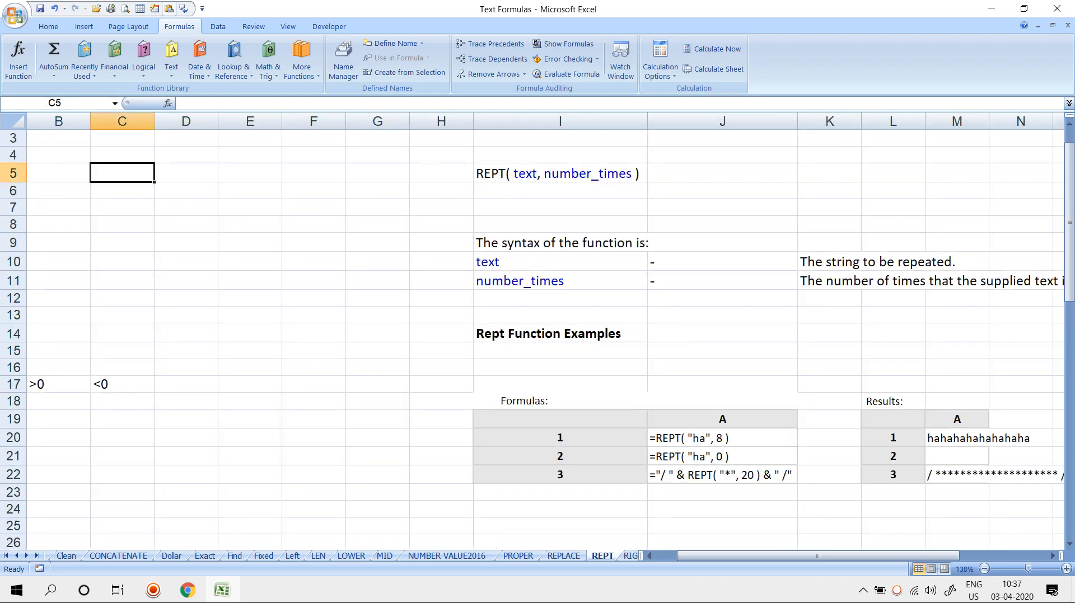
key("Left")
key("Left")
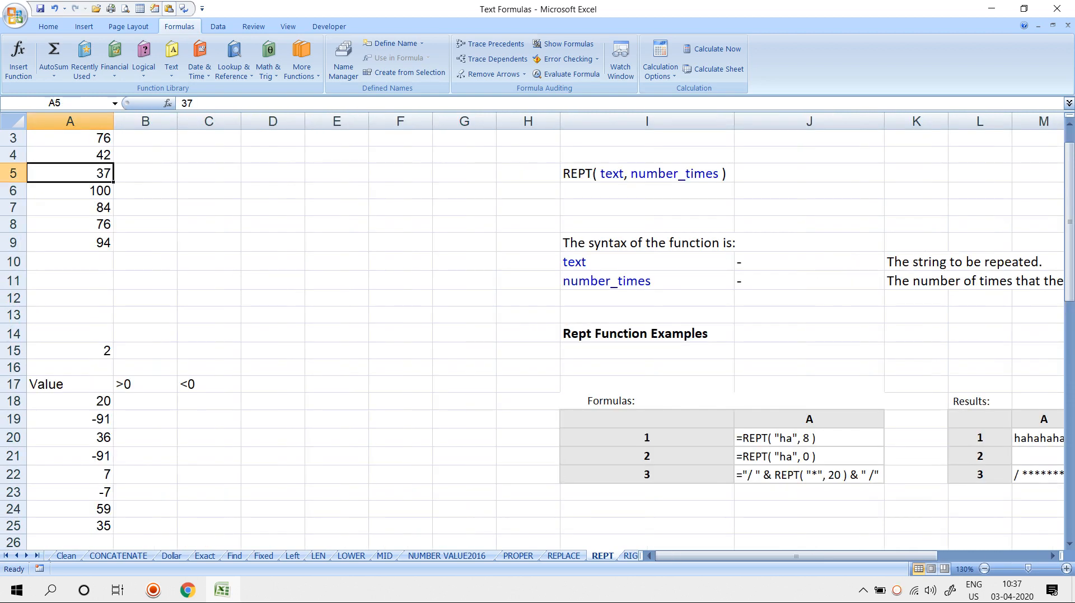
key("Up")
key("Up")
key("Up")
key("Up")
key("Down")
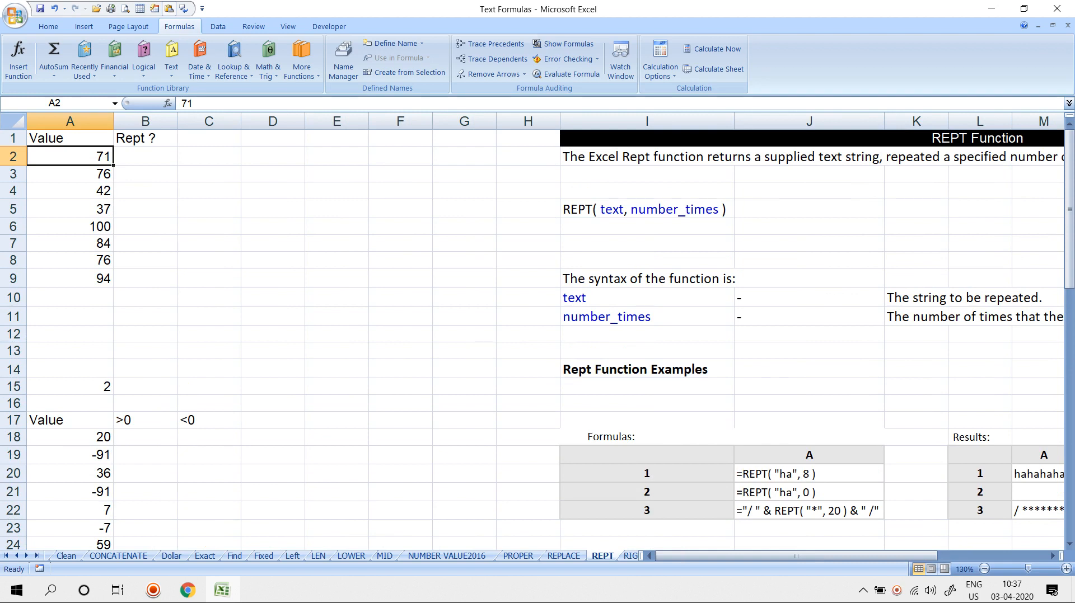
key("Right")
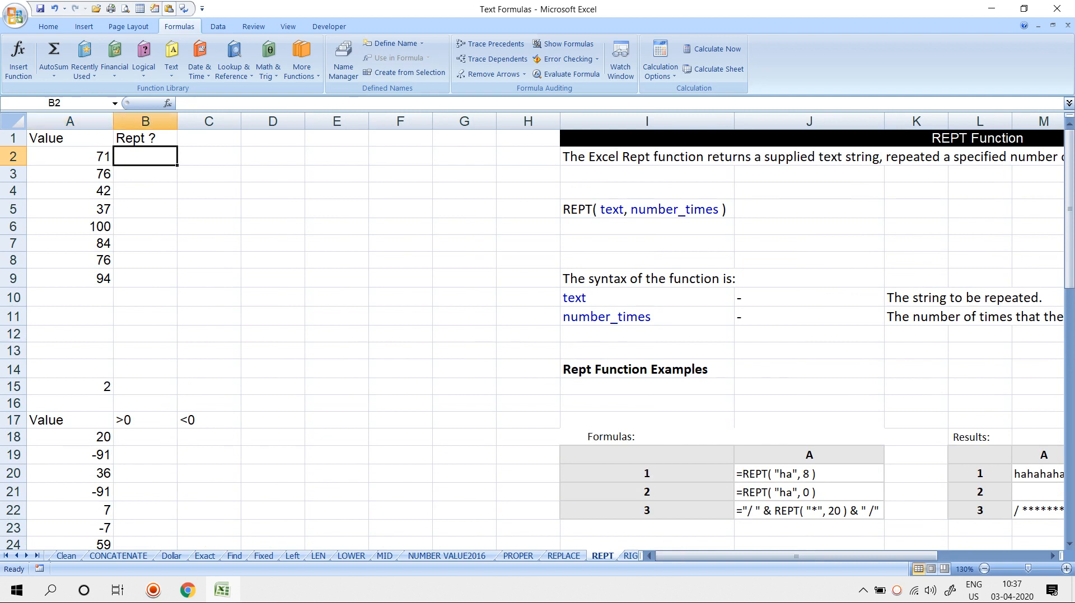
Enter =REPT("|",A2) in B2 and fill the formula down to B9
type("=re")
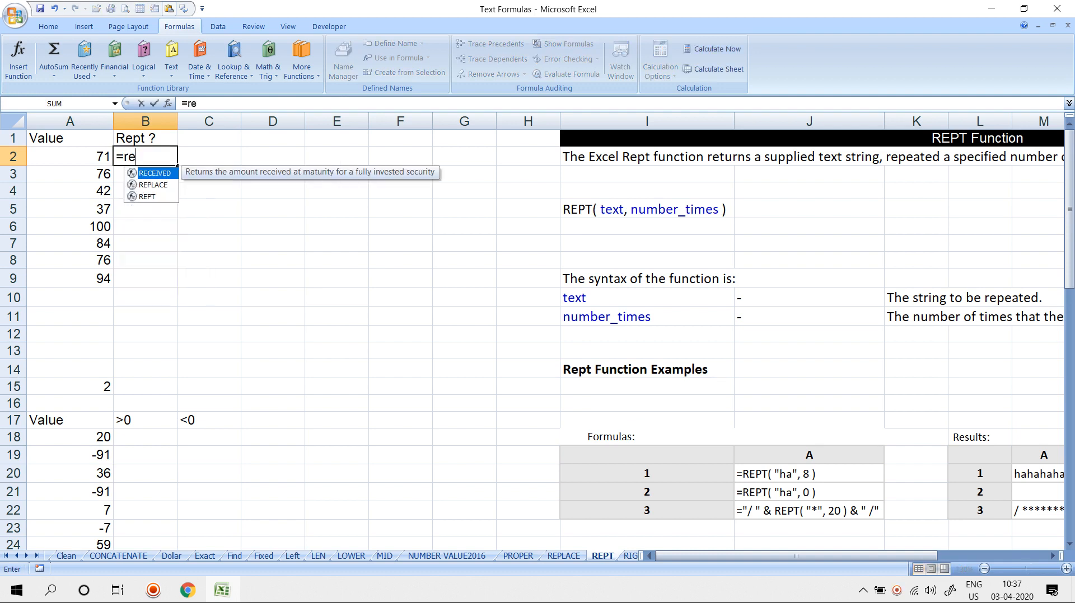
key("Down")
key("Down")
key("Tab")
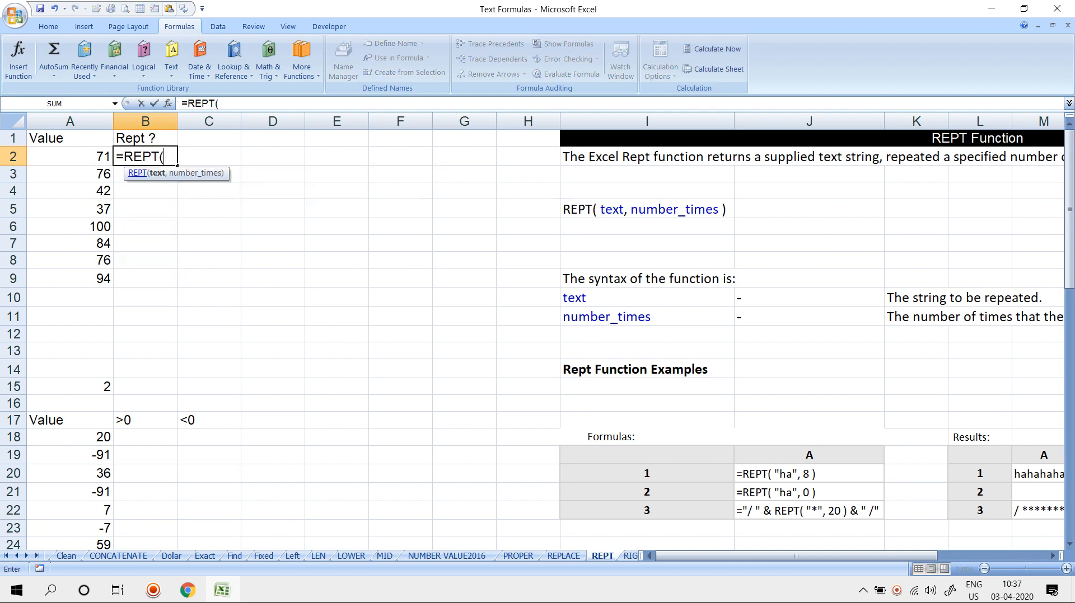
key("Left")
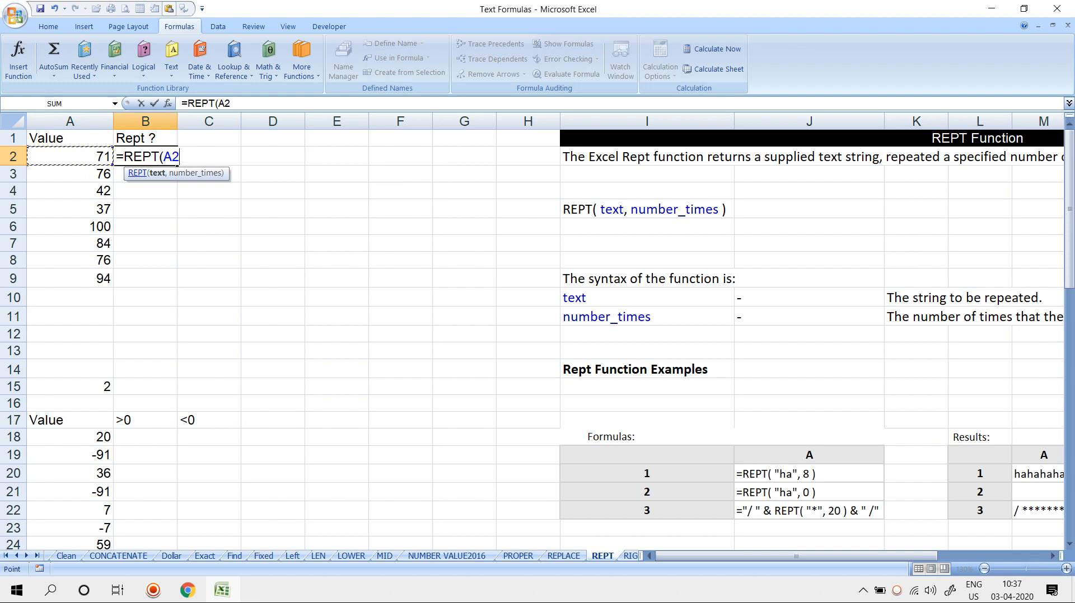
key("BackSpace")
key("BackSpace")
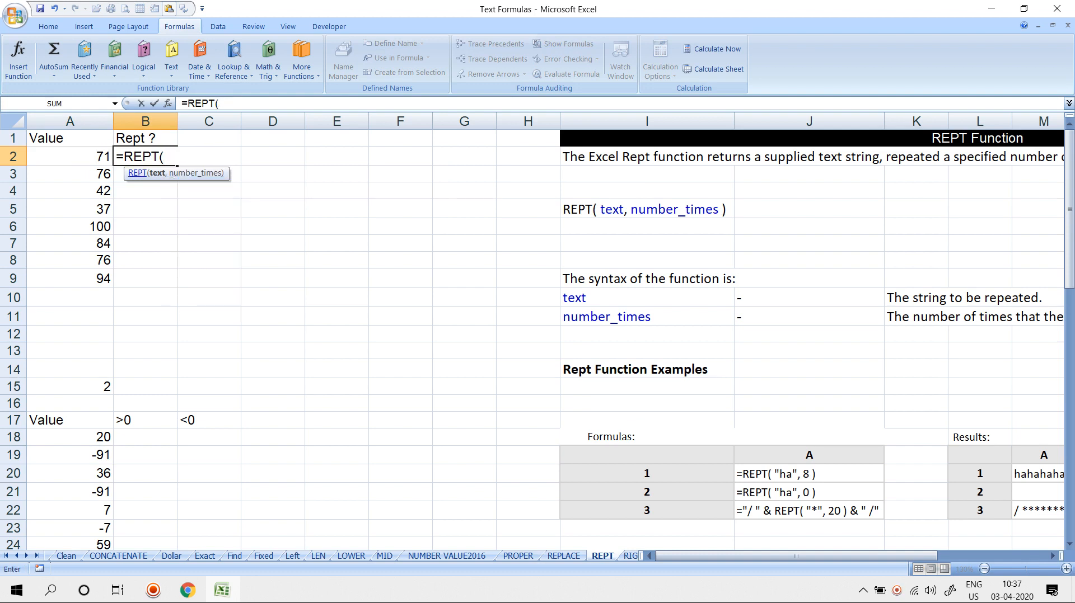
type("\"|\",A2")
key("Return")
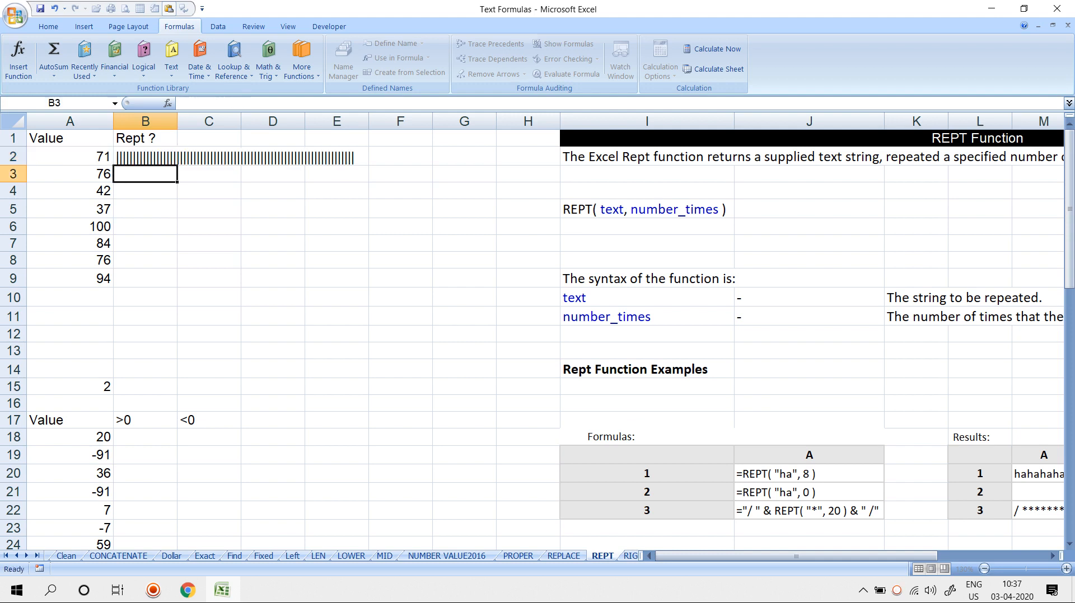
left_click(145, 157)
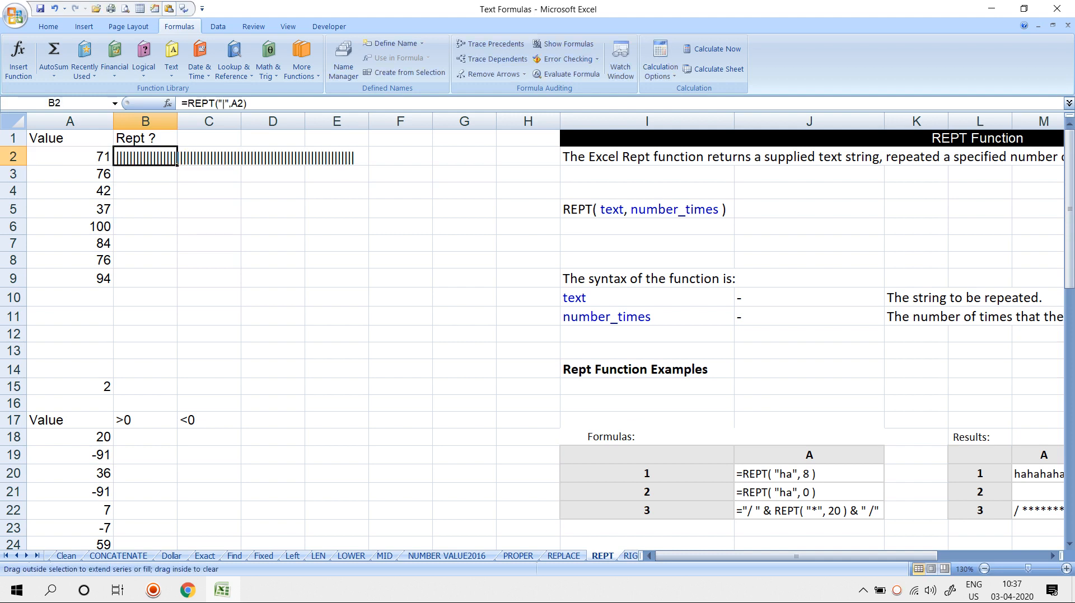
double_click(177, 164)
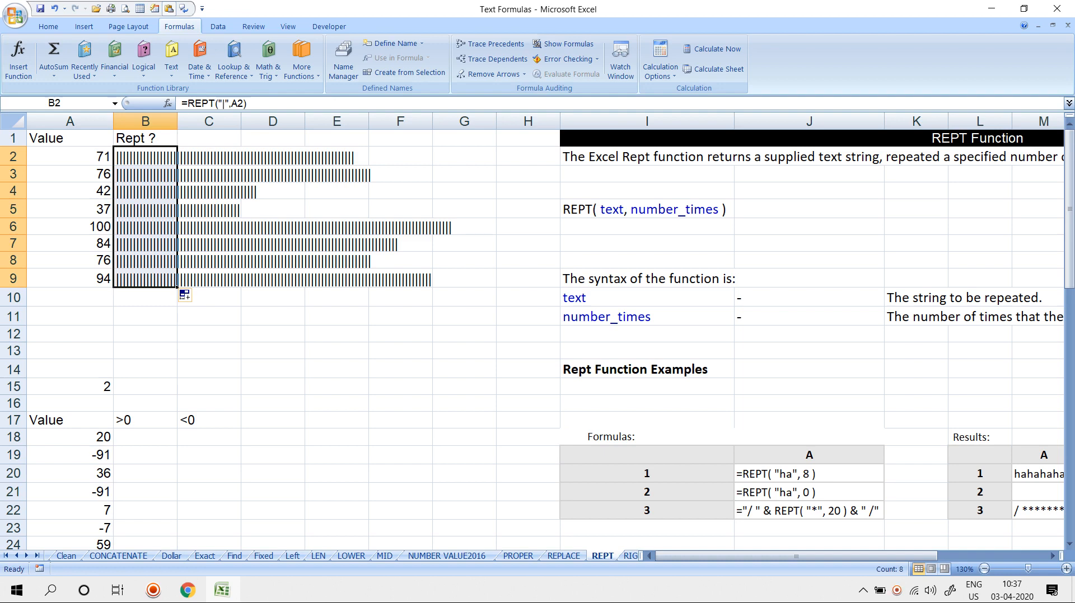
Change the font of the REPT bars in B2:B9 to Britannic Bold
left_click(49, 26)
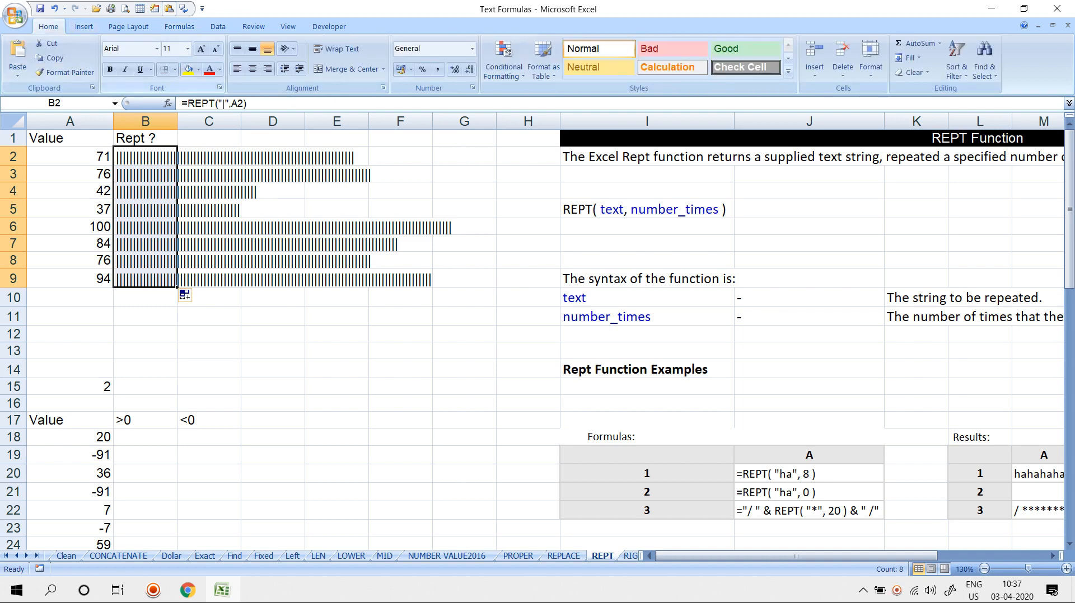
left_click(157, 49)
scroll(168, 224, "down", 6)
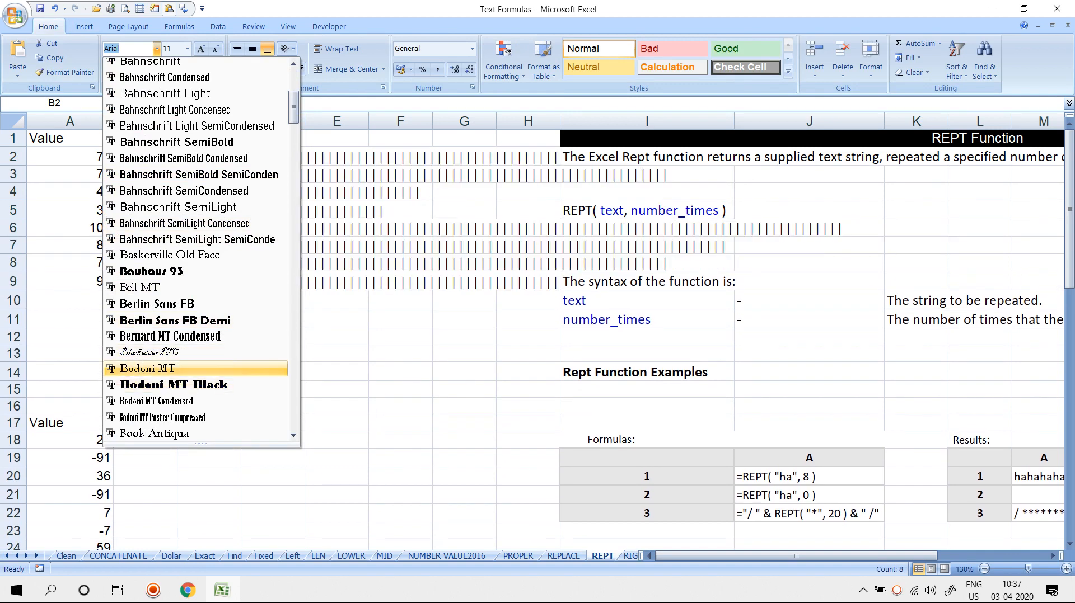
scroll(167, 368, "down", 3)
left_click(160, 352)
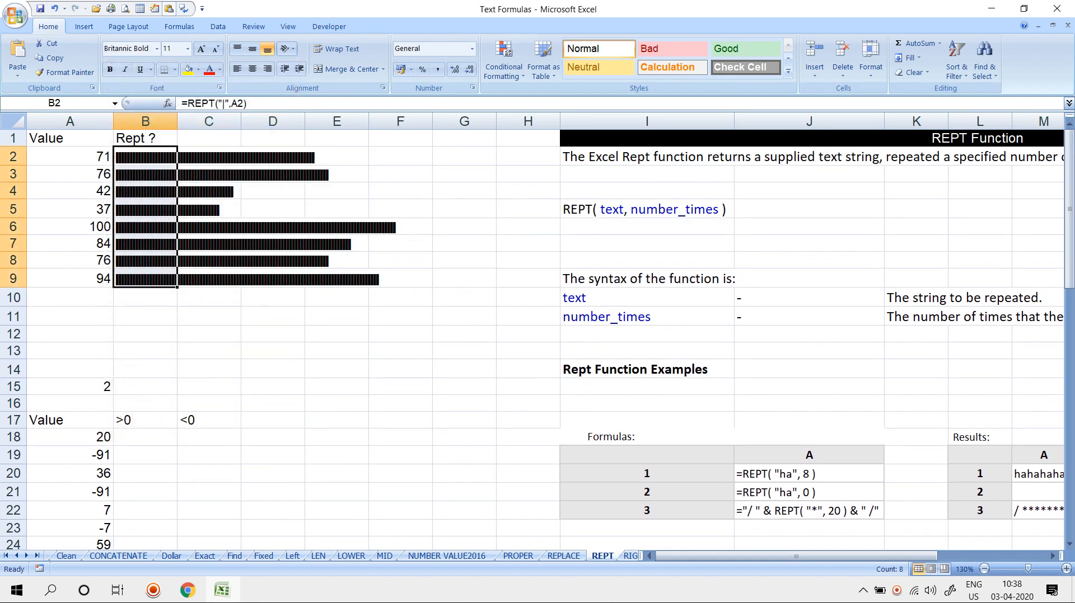
left_click(209, 333)
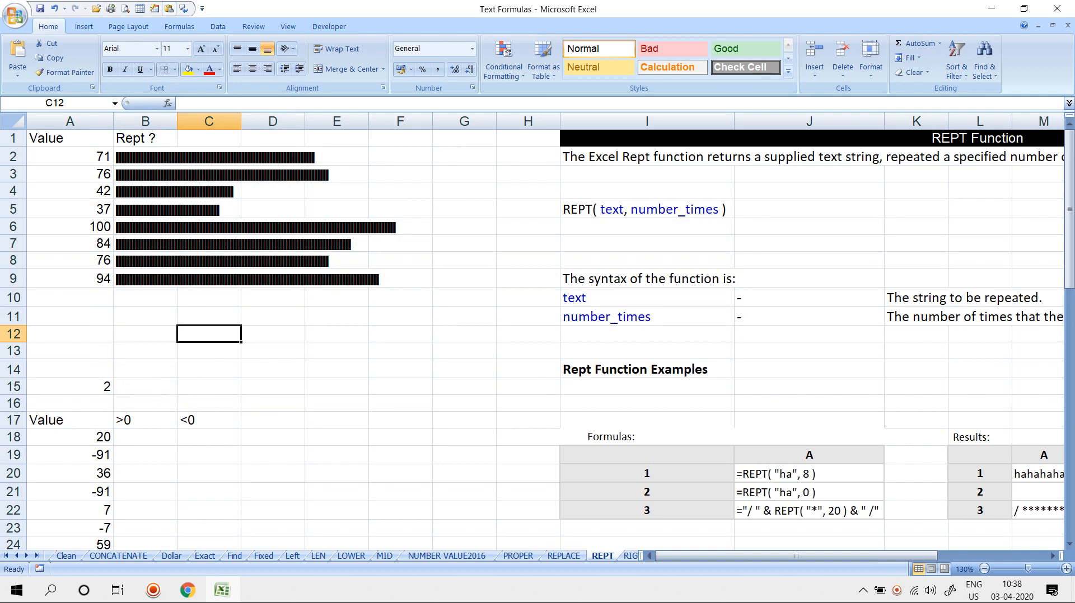
Color the REPT bar in B2 red through its font color
left_click(145, 174)
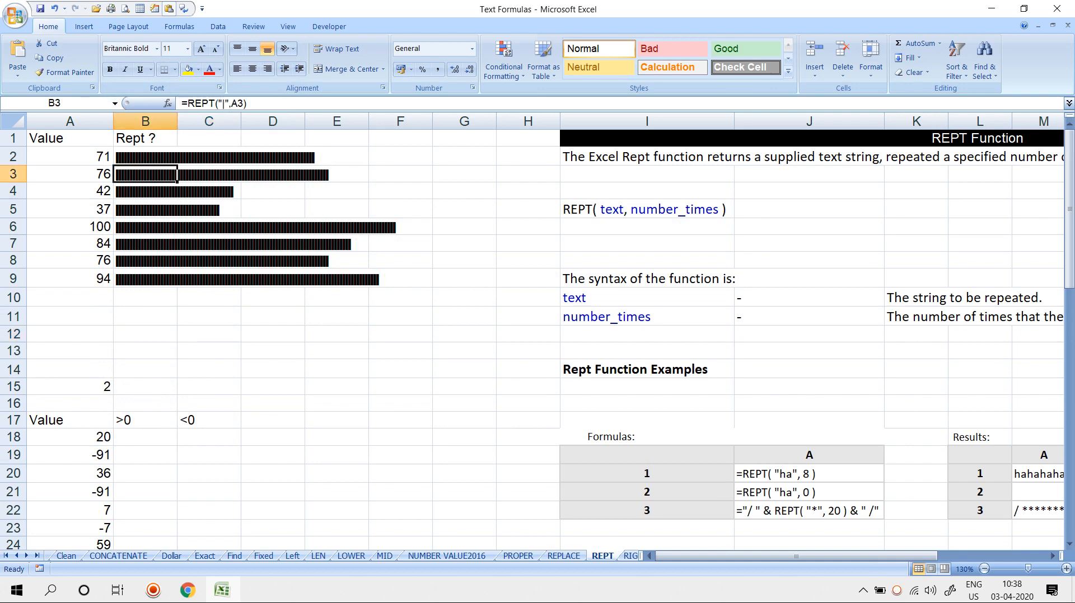
left_click(145, 157)
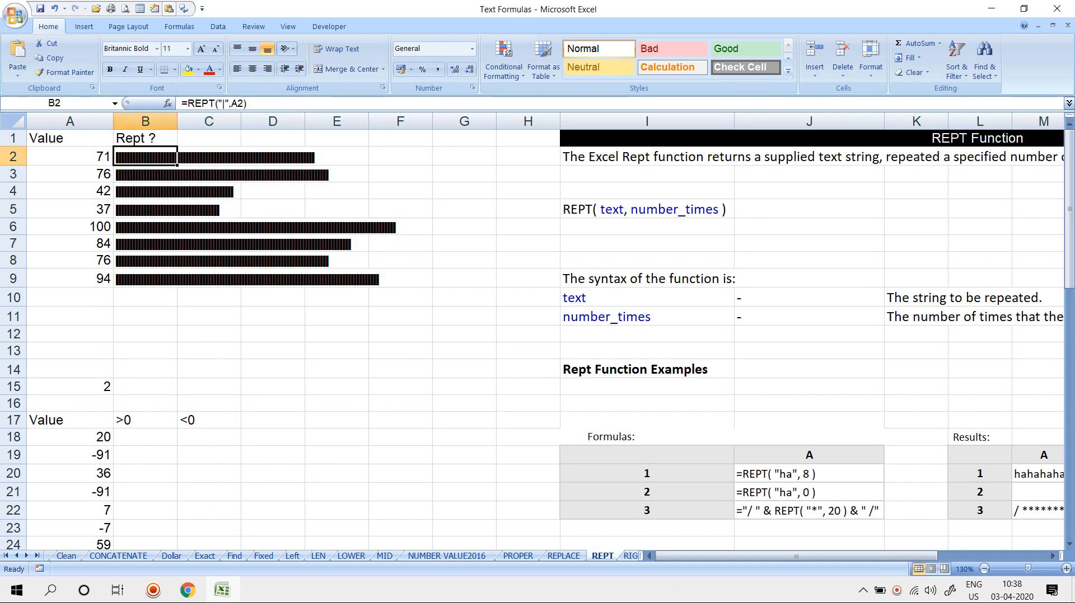
key("F2")
key("Escape")
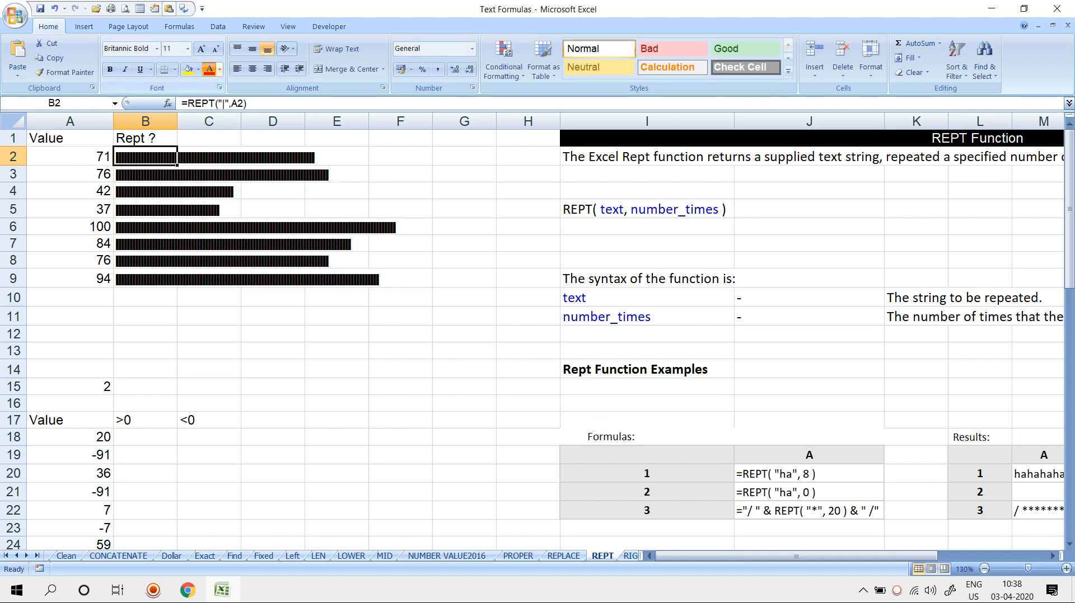
left_click(208, 69)
left_click(168, 175)
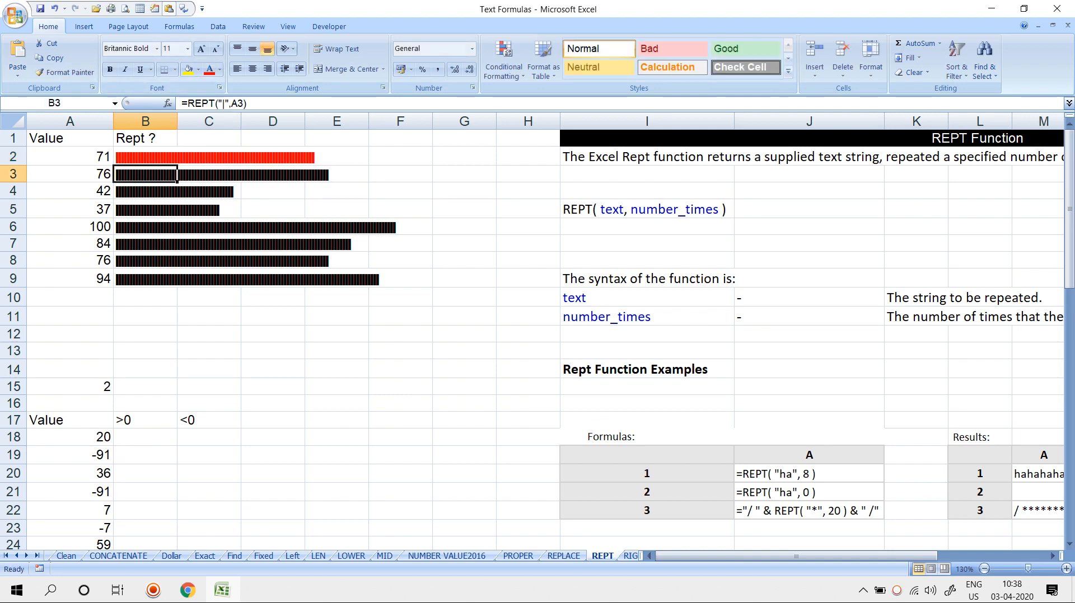
Color the REPT bar in B3 light blue and the one in B5 yellow through their font color
left_click(220, 69)
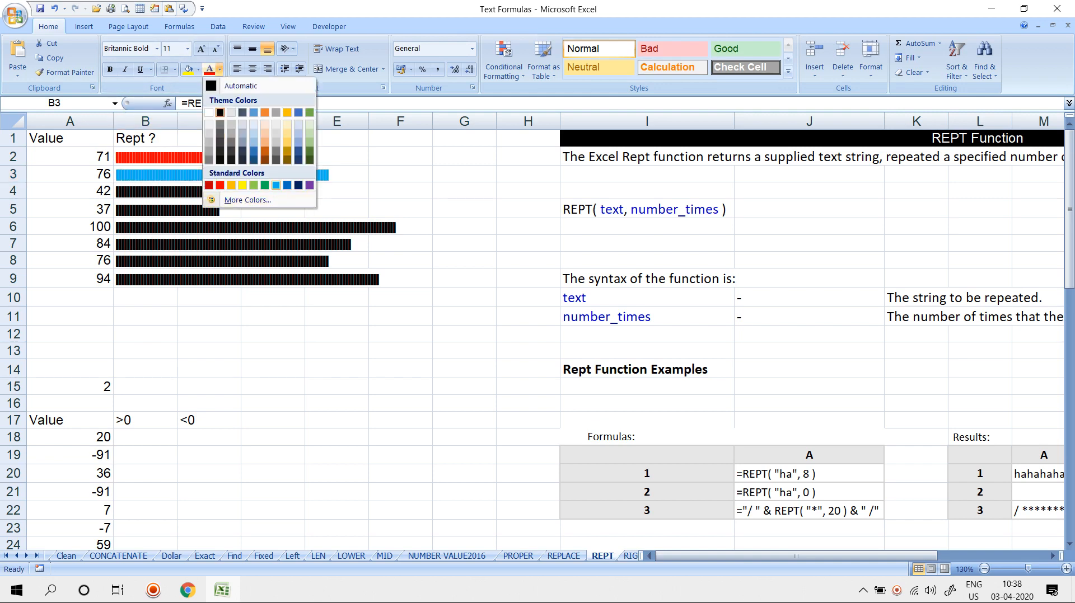
left_click(276, 185)
left_click(159, 210)
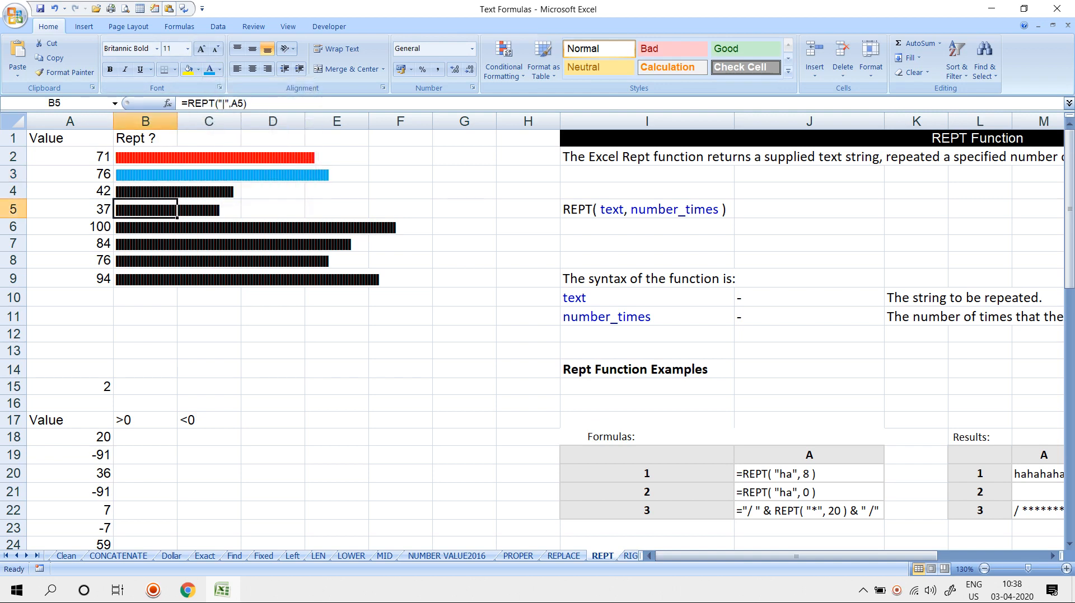
left_click(219, 69)
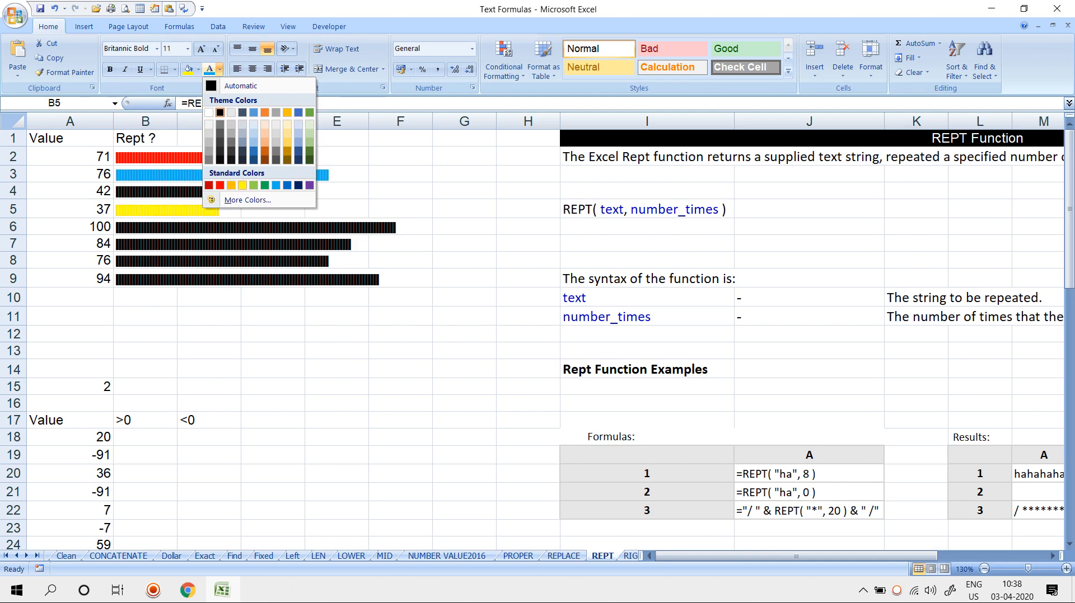
left_click(242, 185)
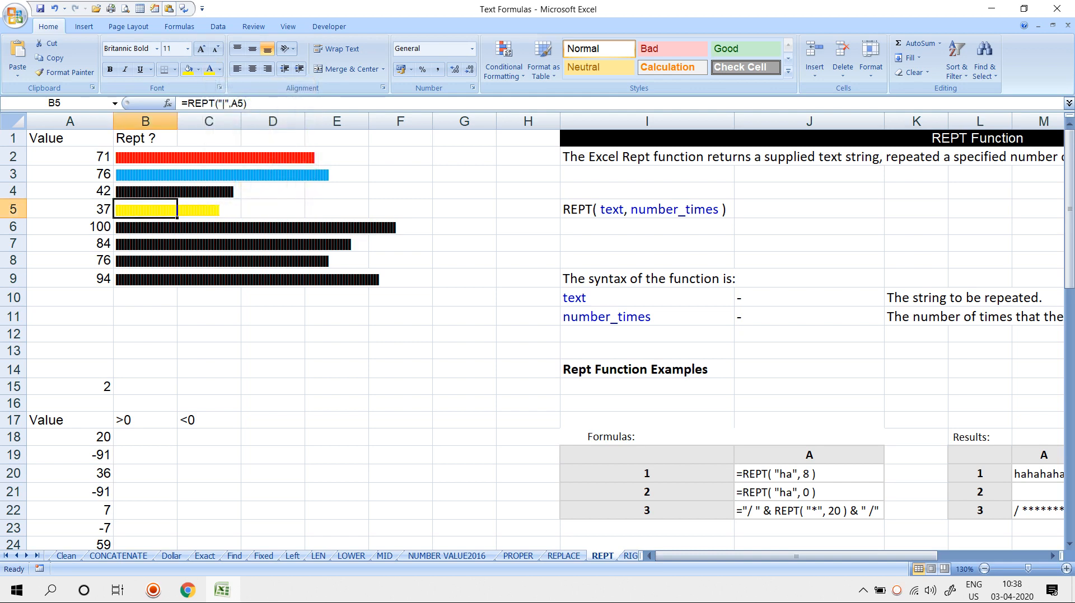
Enter =IF(A18>0,REPT("|",A18),"") in B18 under the >0 heading to draw a bar for positive values only
scroll(532, 336, "down", 3)
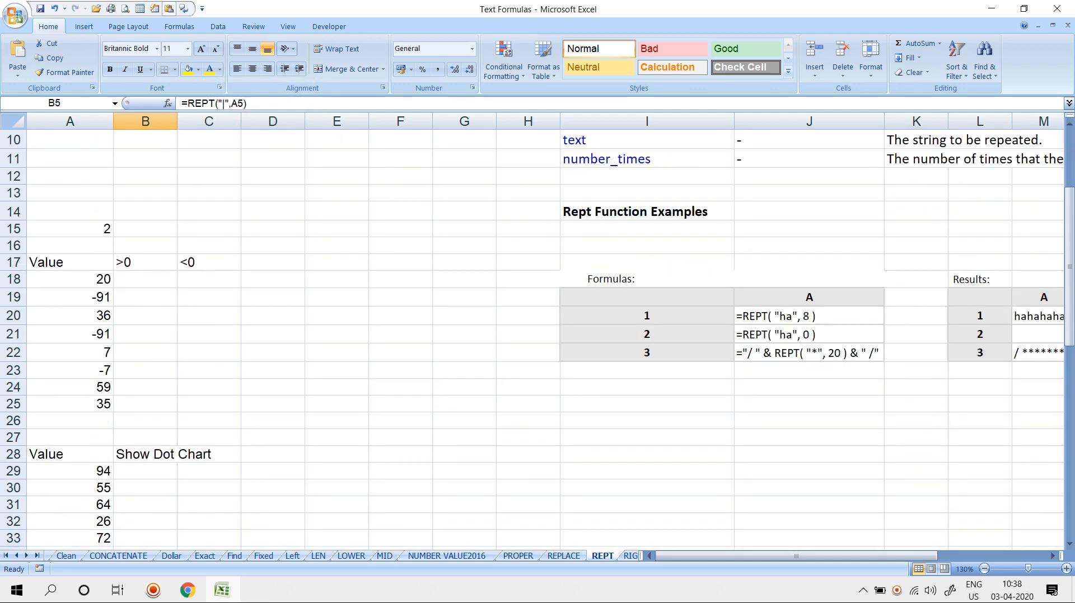
left_click(144, 279)
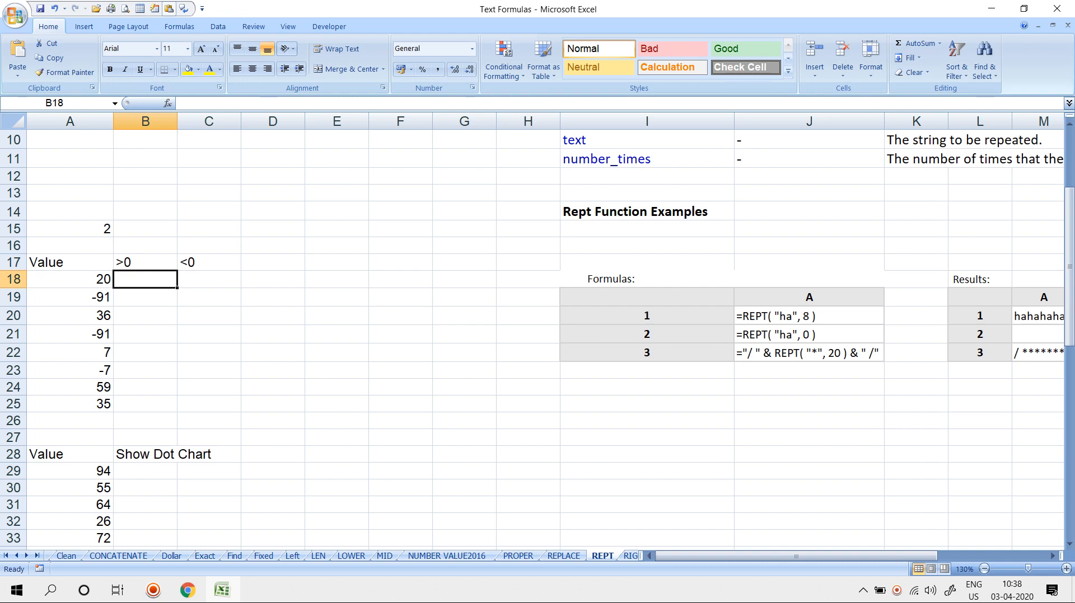
left_click_drag(70, 280, 145, 404)
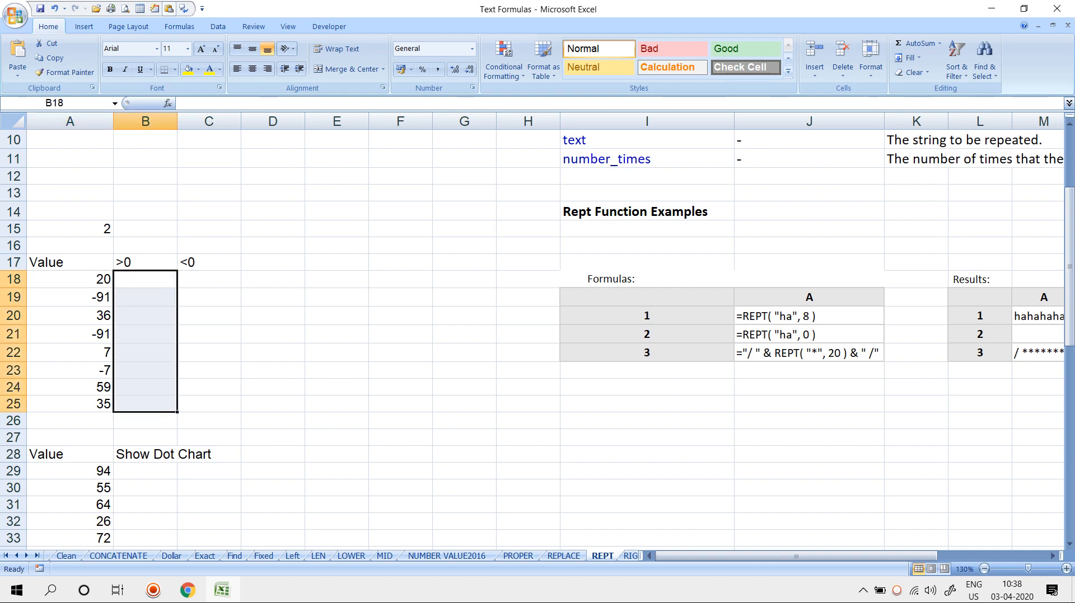
left_click_drag(208, 280, 209, 421)
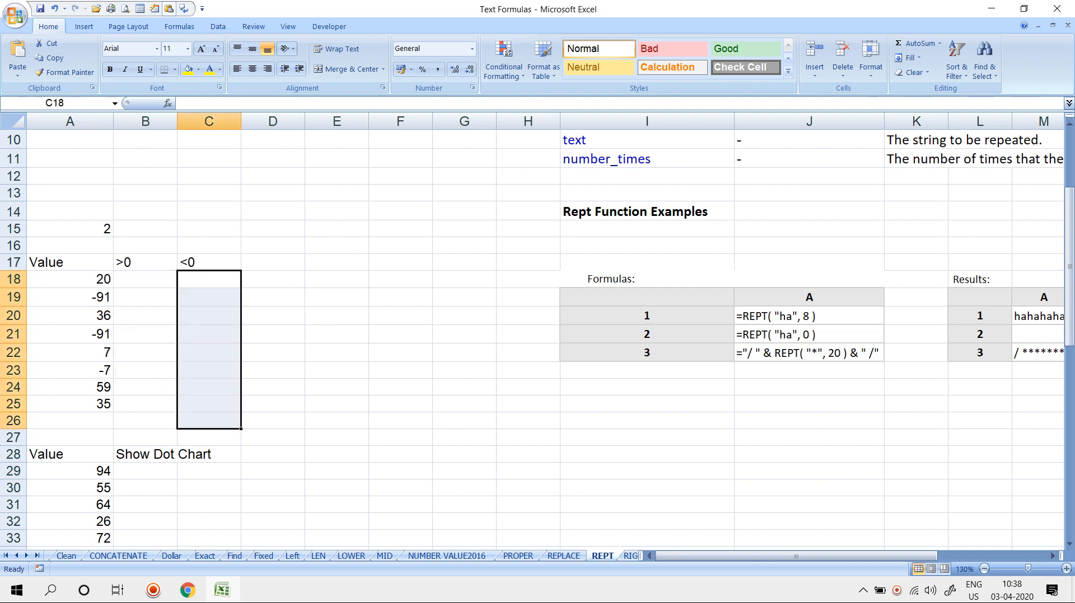
left_click(145, 279)
type("=if")
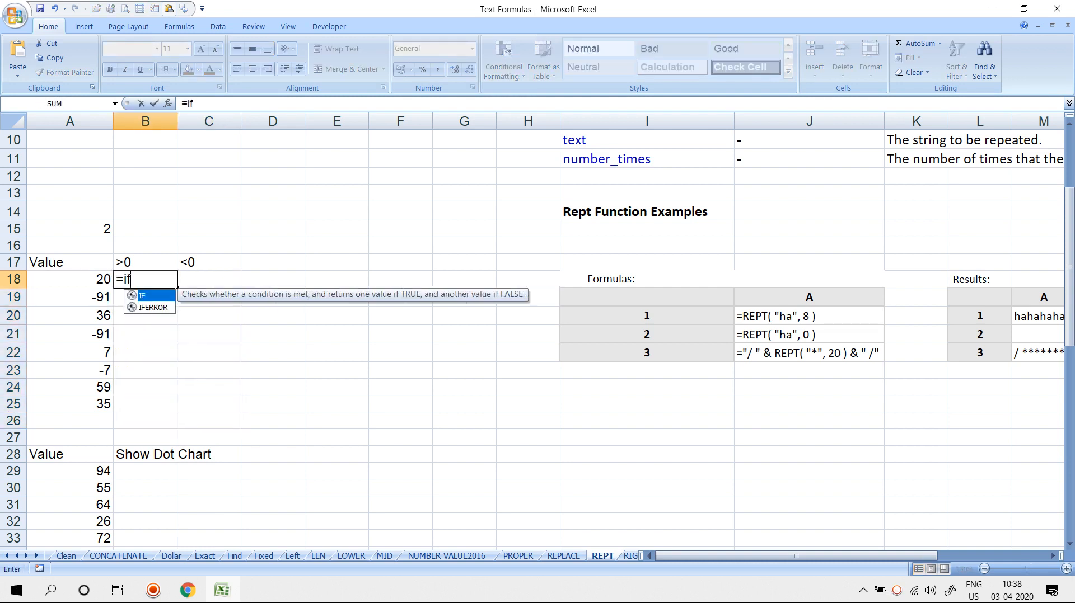
key("Tab")
key("Left")
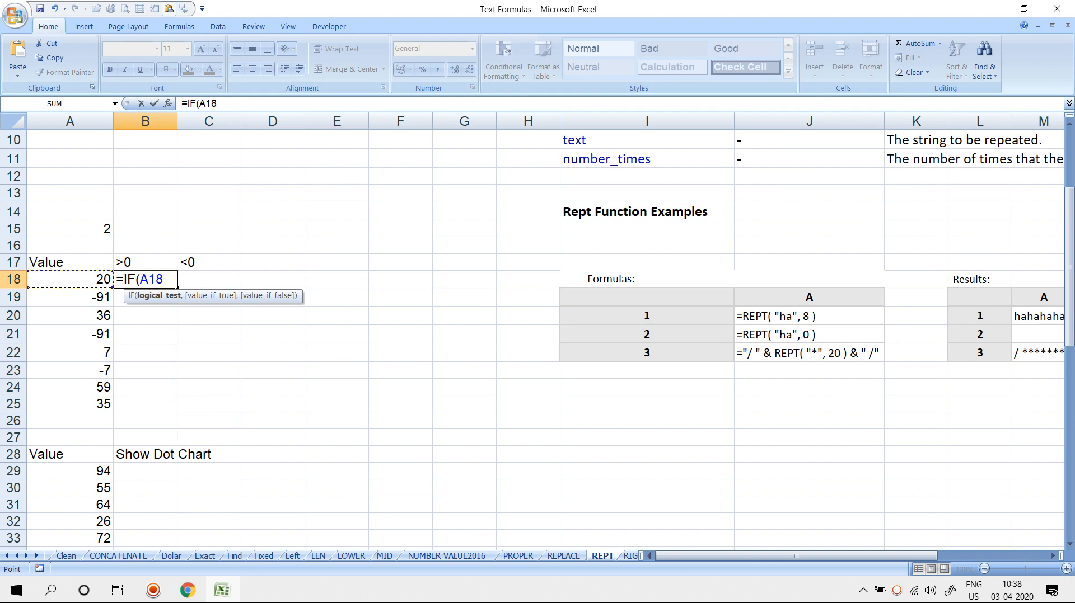
type(">0,rep")
key("Down")
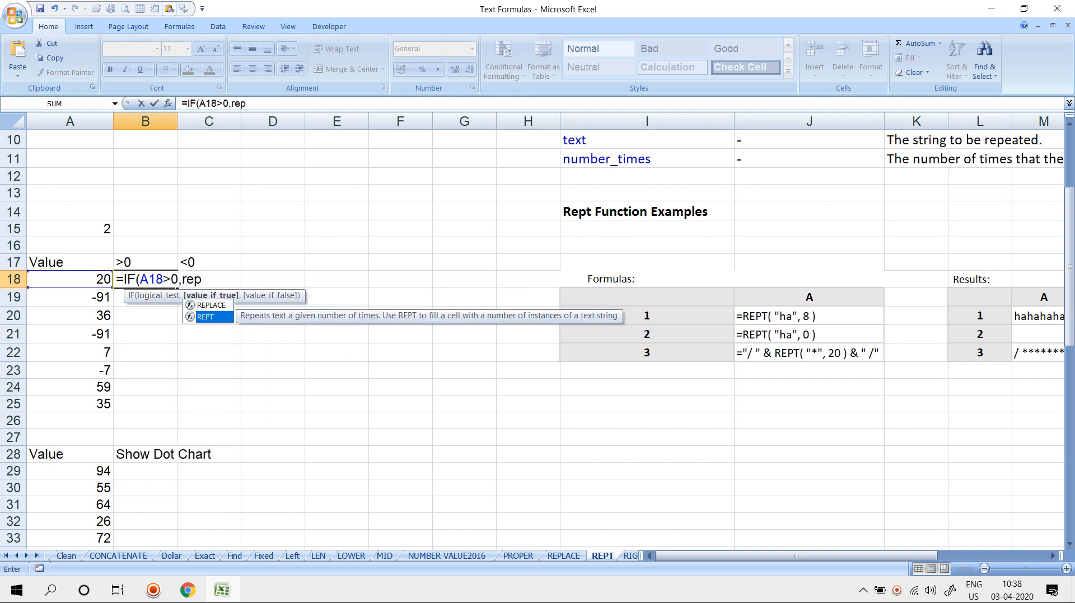
key("Tab")
type("\"")
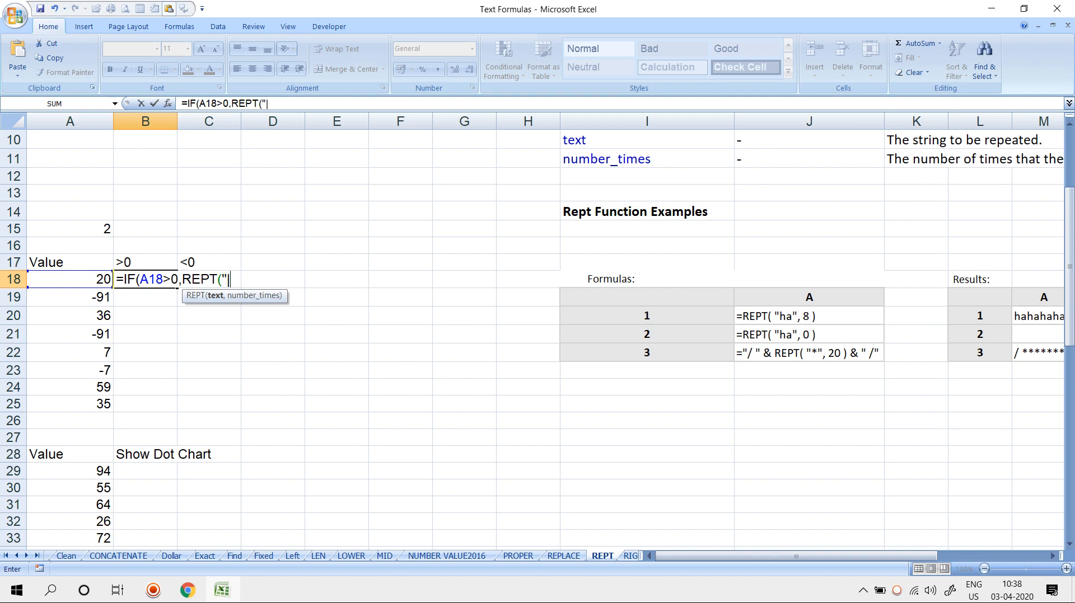
type("|\",")
key("Left")
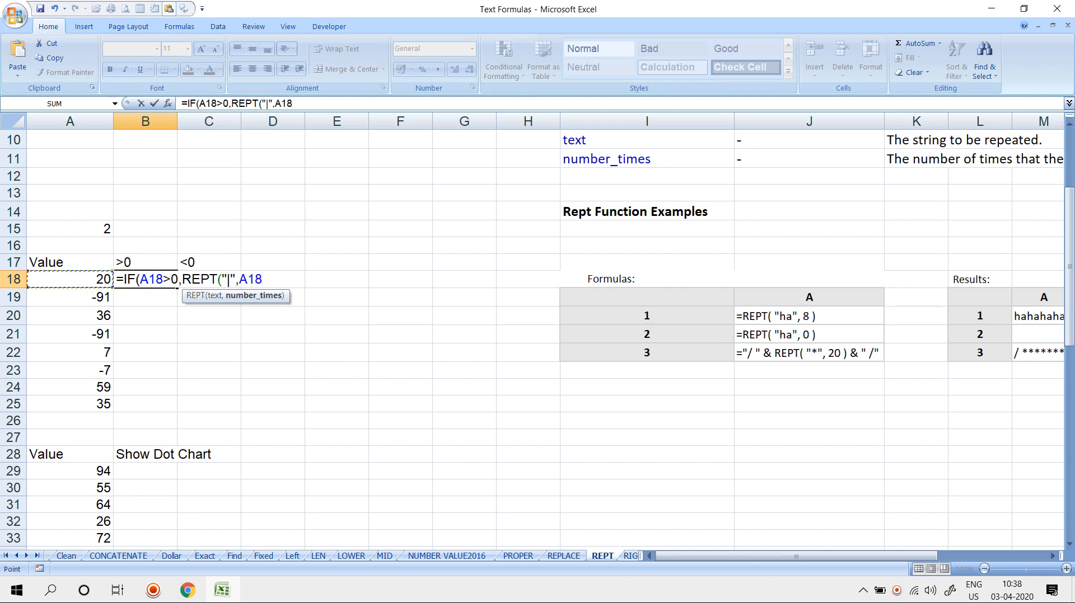
type("),0")
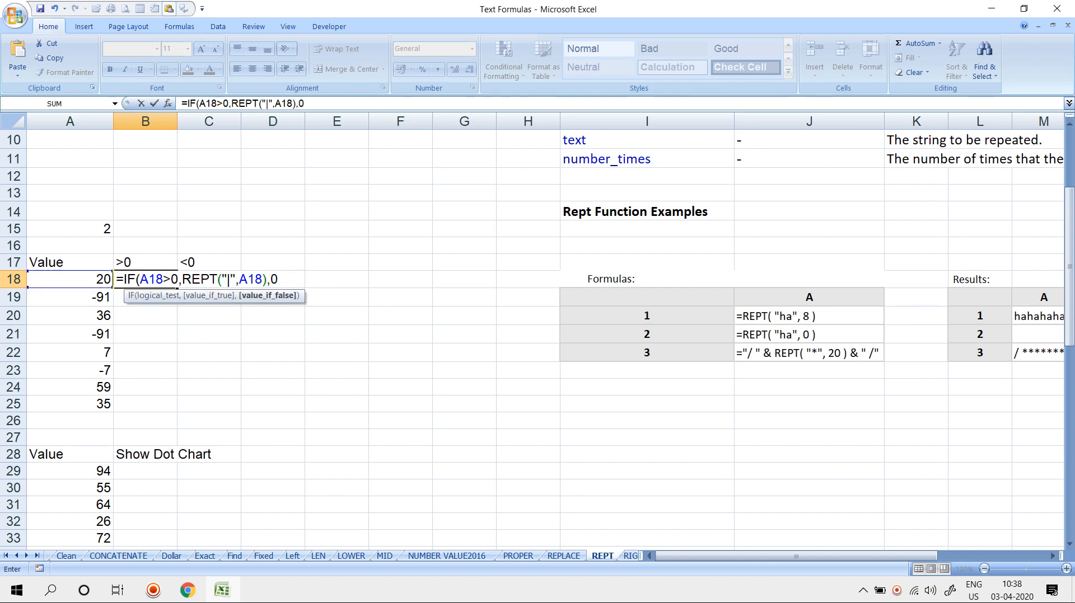
key("BackSpace")
type("\"\"")
key("Return")
key("Return")
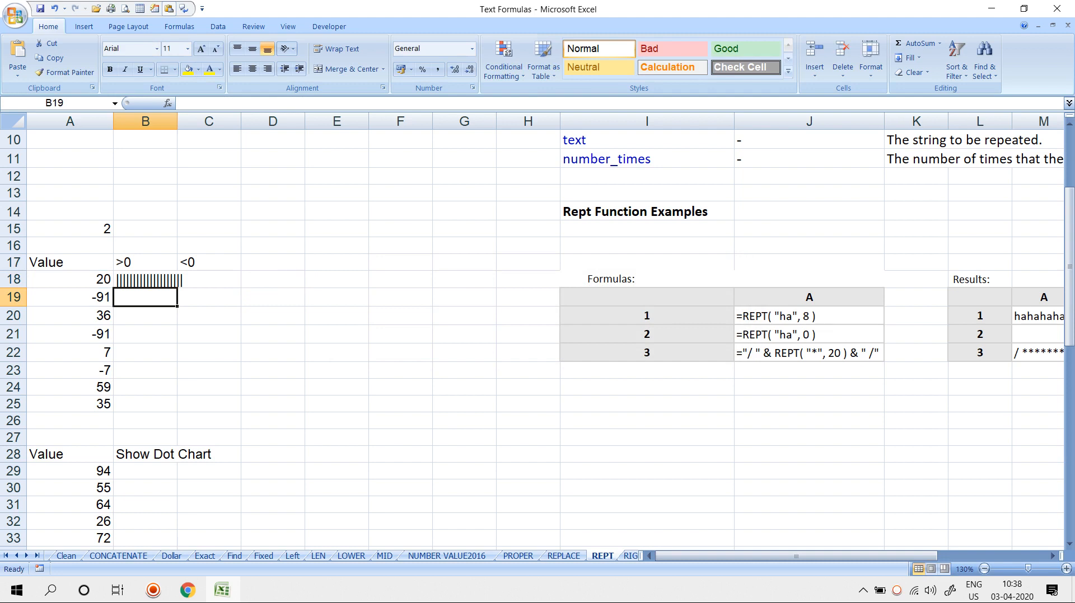
Fill the B18 formula down the >0 column to B25
key("Left")
key("ctrl+Down")
key("Right")
key("ctrl+shift+Up")
key("ctrl+d")
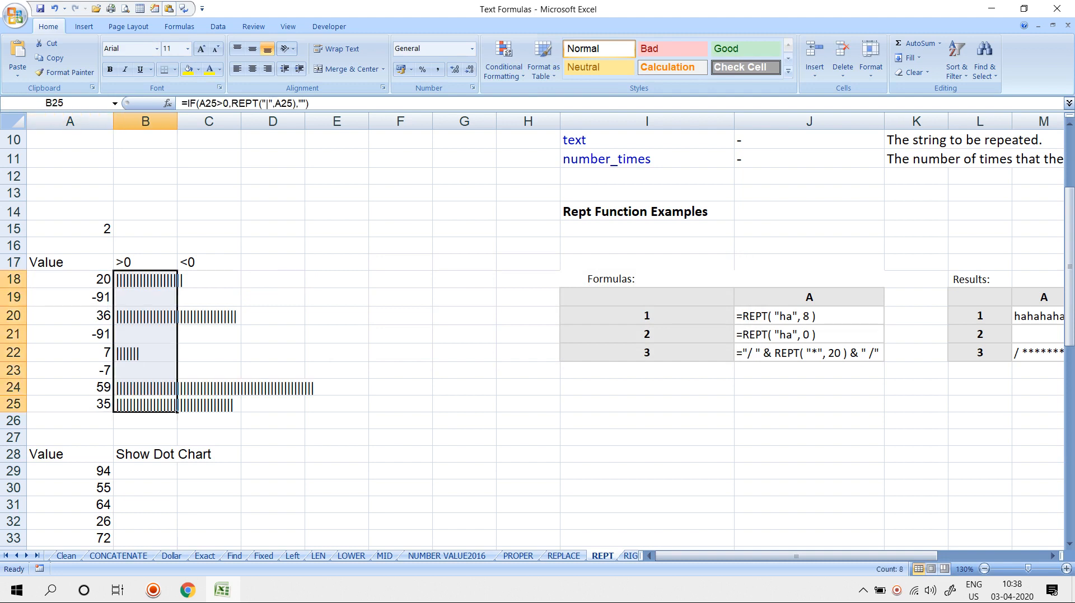